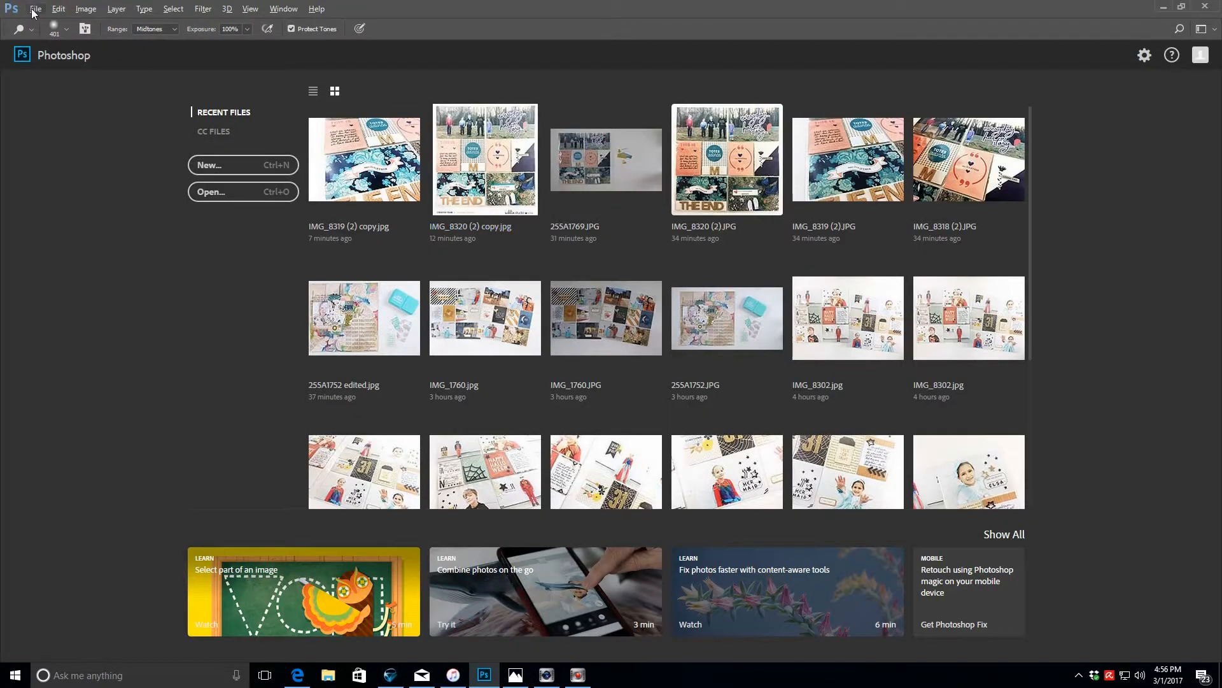
- Browse to the folder photos > 2017 photos > 2017-02 > 01-30-02-04 to choose image files to open
click(35, 9)
click(47, 36)
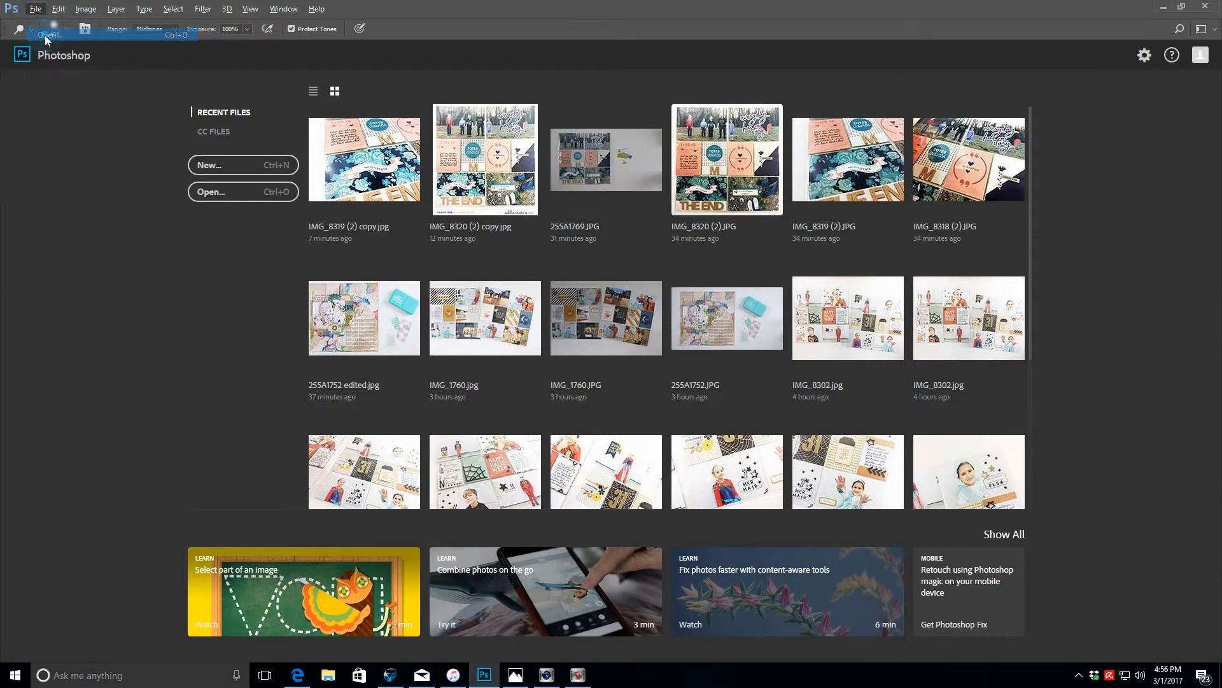
click(151, 31)
double_click(564, 103)
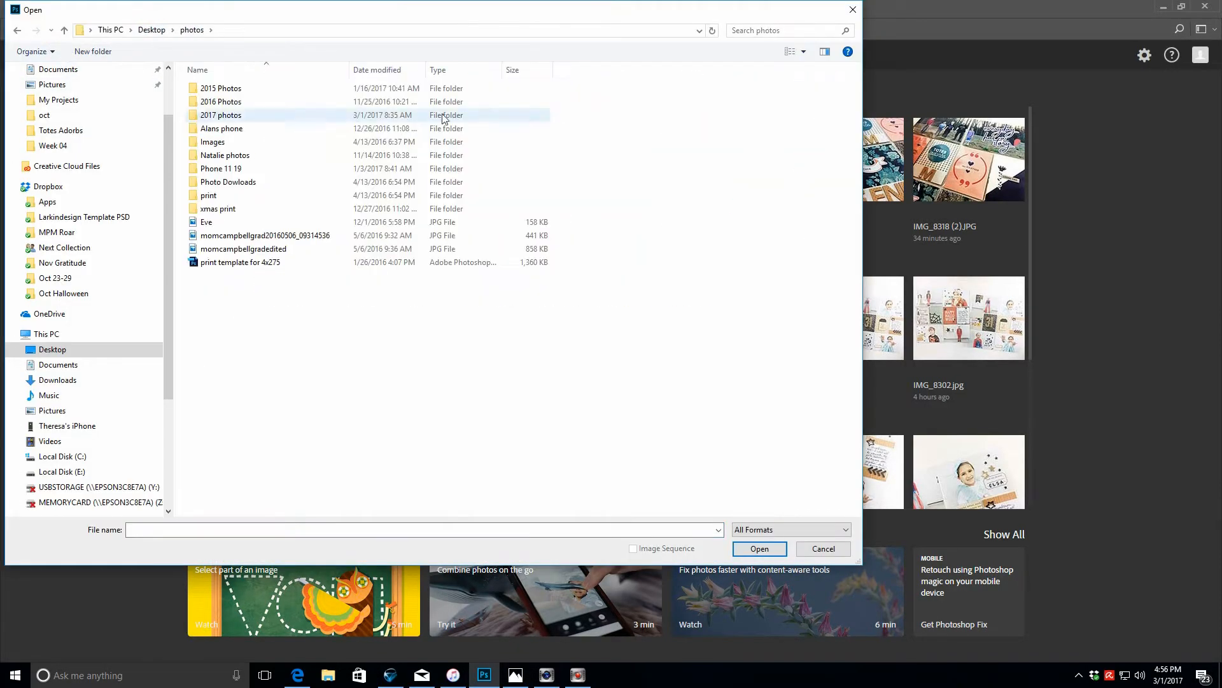
double_click(230, 116)
double_click(228, 89)
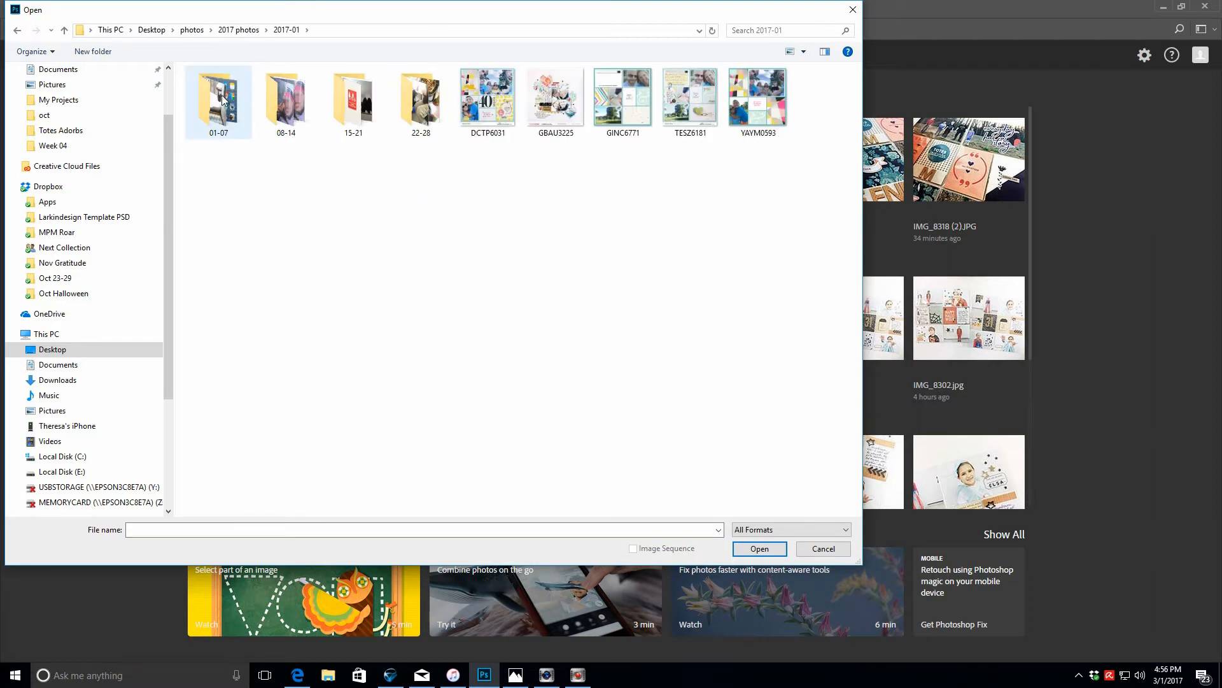
click(241, 30)
double_click(232, 101)
double_click(226, 103)
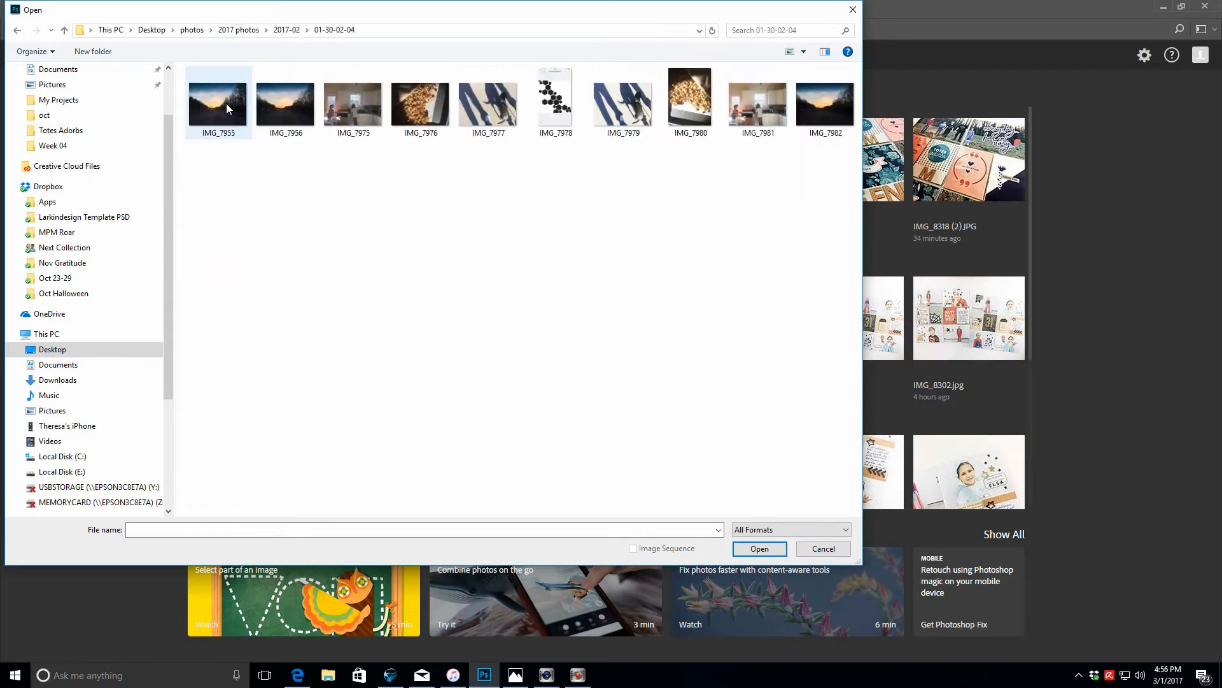
- Open the four photos IMG_7979, IMG_7980, IMG_7981 and IMG_7982 together
click(282, 109)
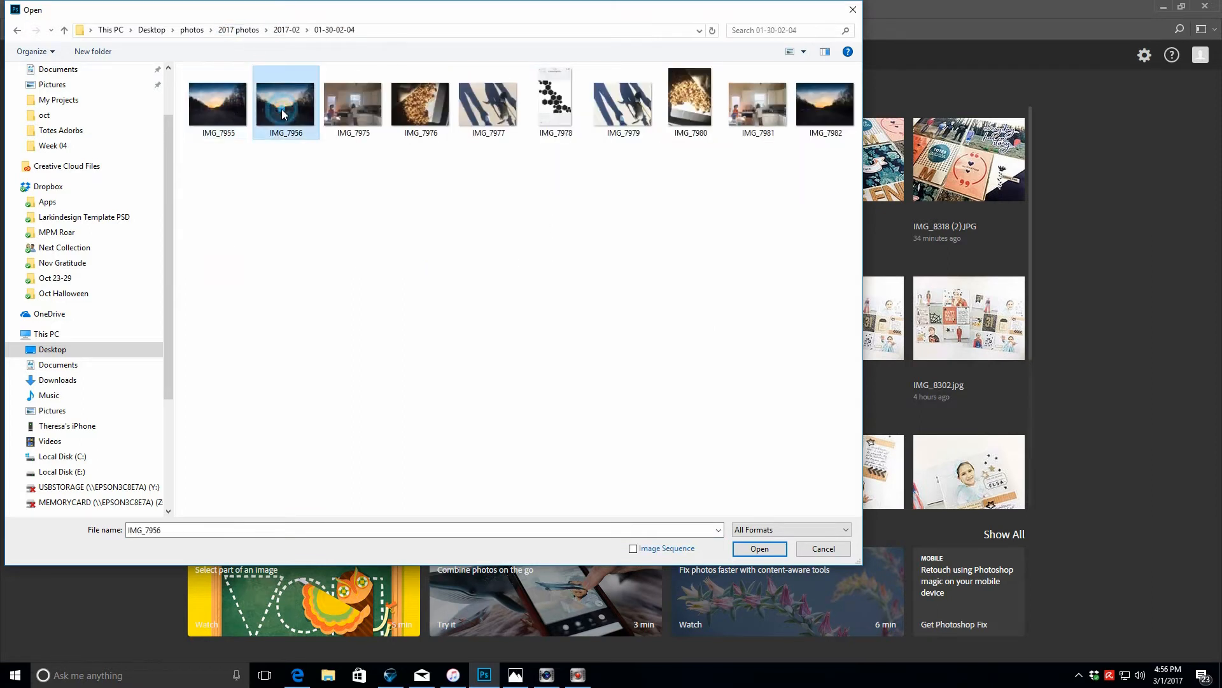
ctrl+click(623, 105)
ctrl+shift+click(757, 114)
shift+click(829, 128)
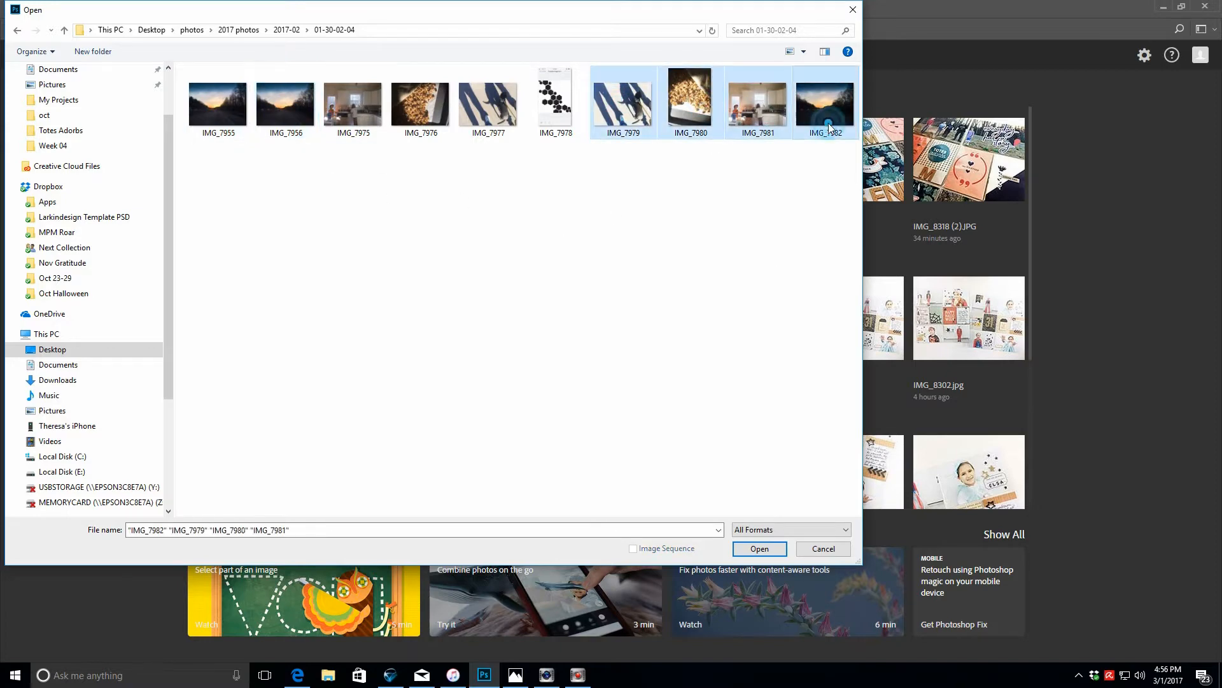
click(748, 552)
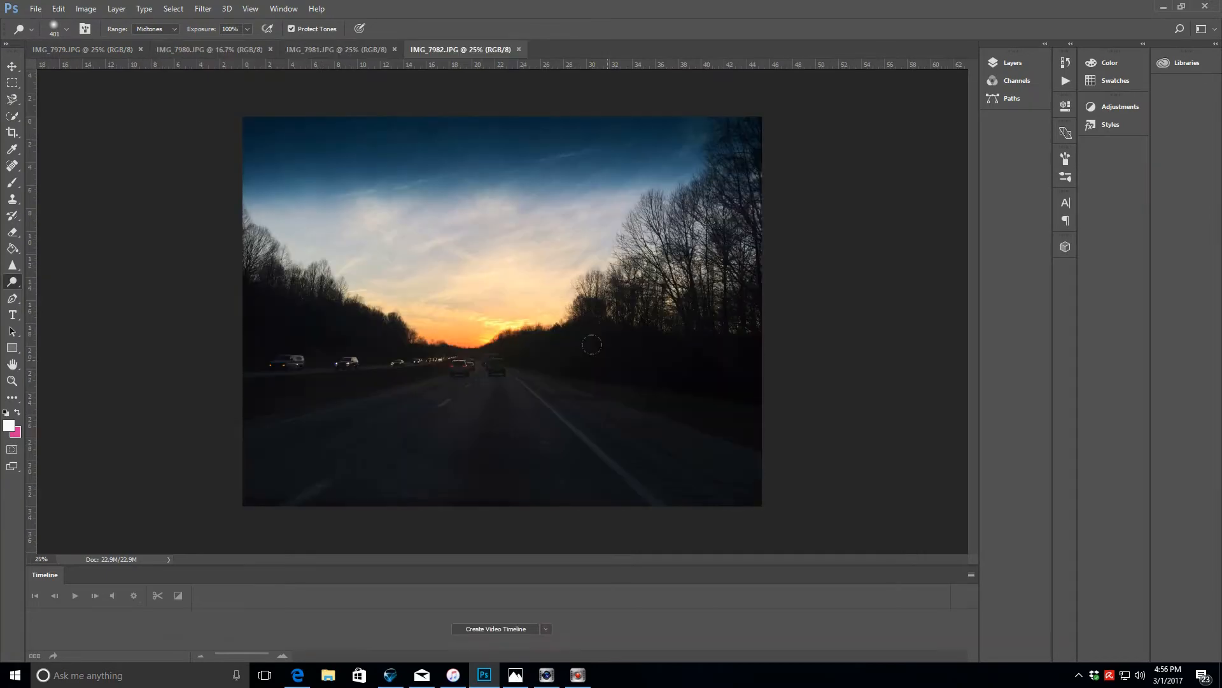
- Look through the photos in the nested 2017-02 folder for more images to open, and return to its parent folder
click(35, 8)
click(38, 32)
click(287, 30)
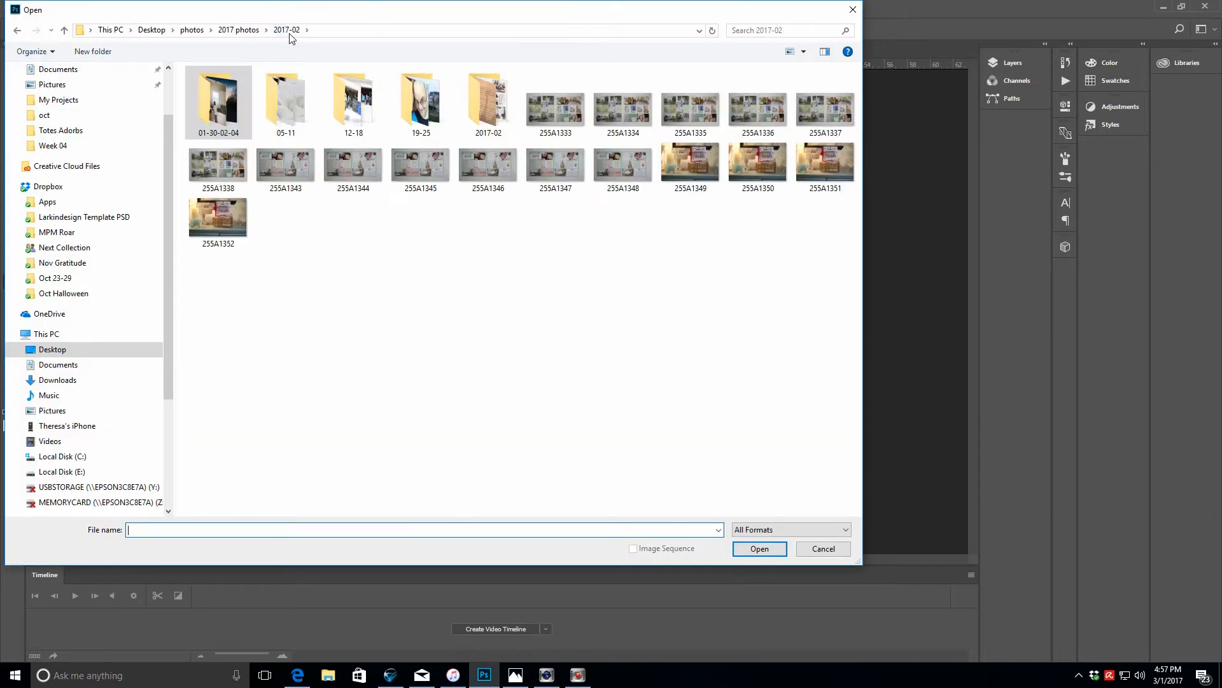
double_click(483, 97)
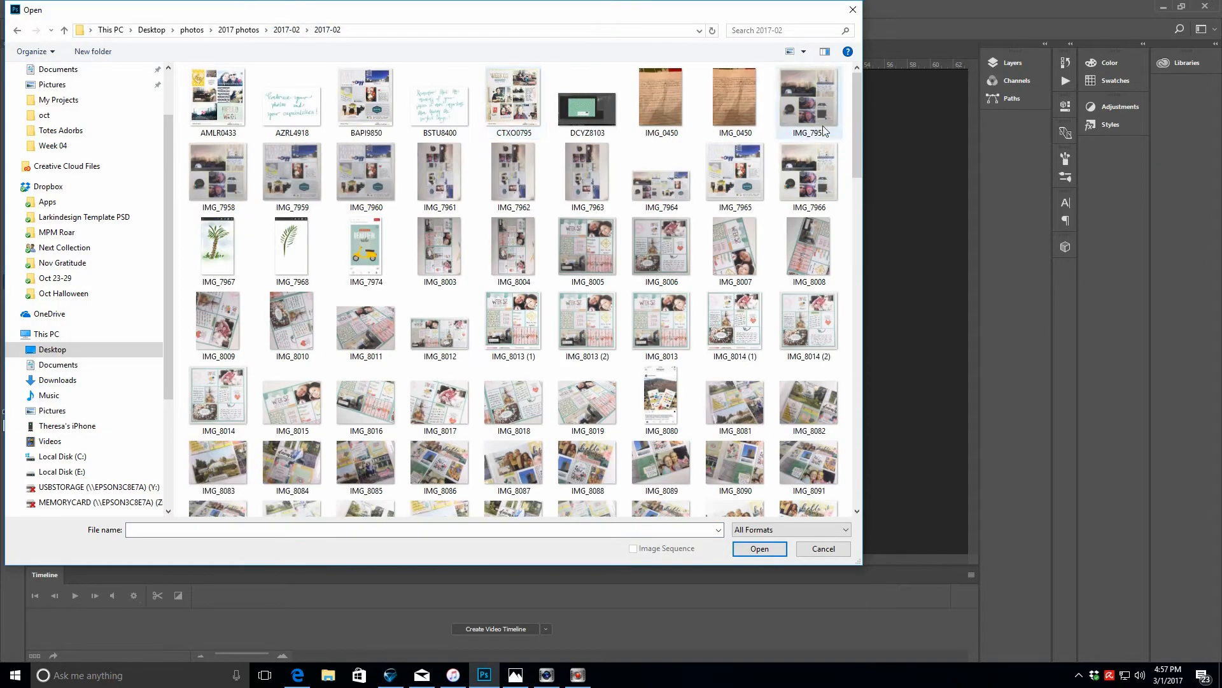
drag(855, 86, 852, 360)
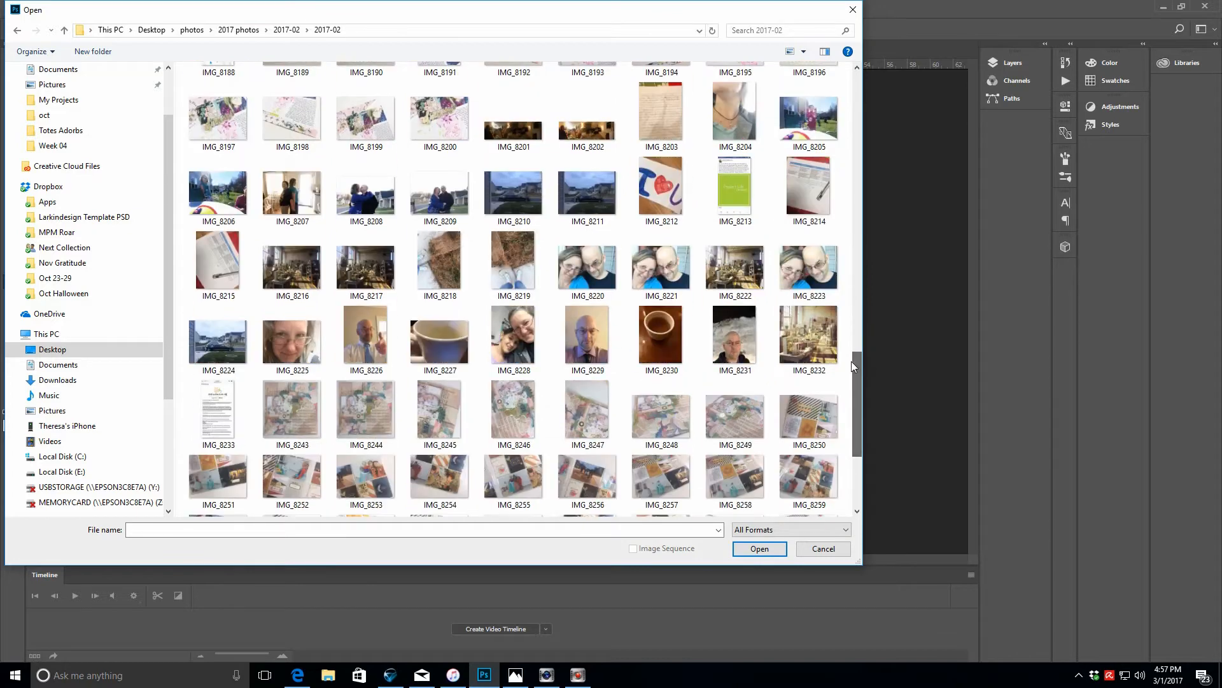
click(285, 30)
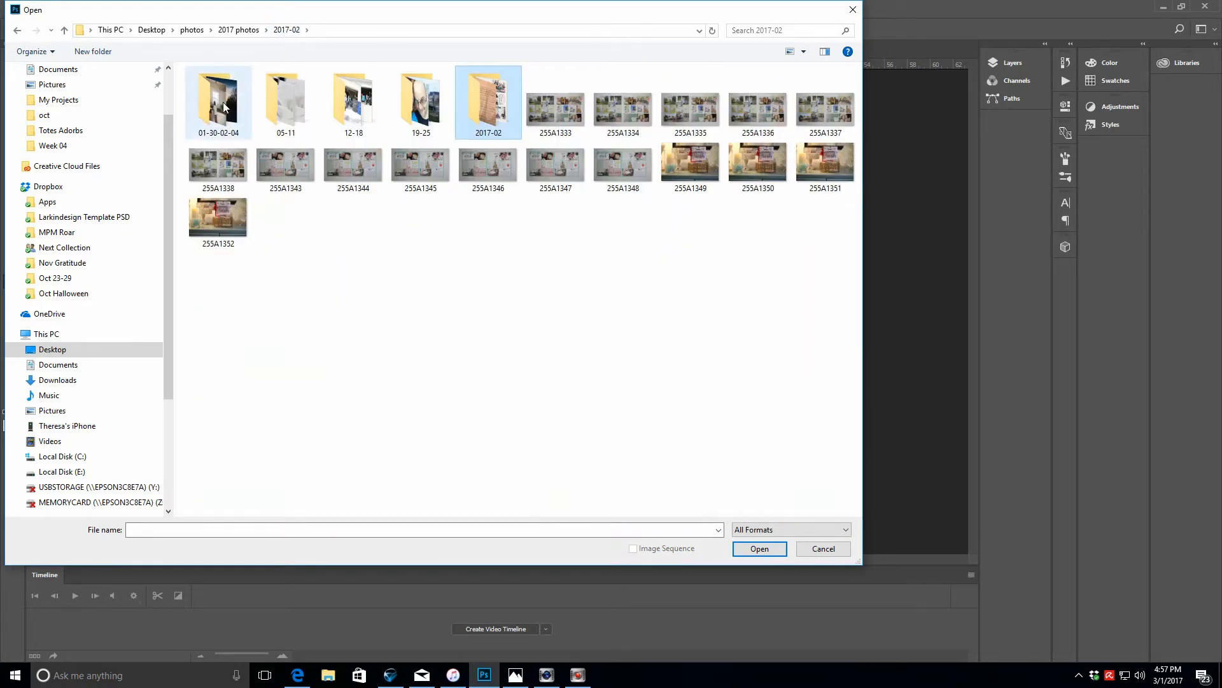
- Open the photos IMG_8024 and 255A1446 together from the 05-11 folder
double_click(293, 106)
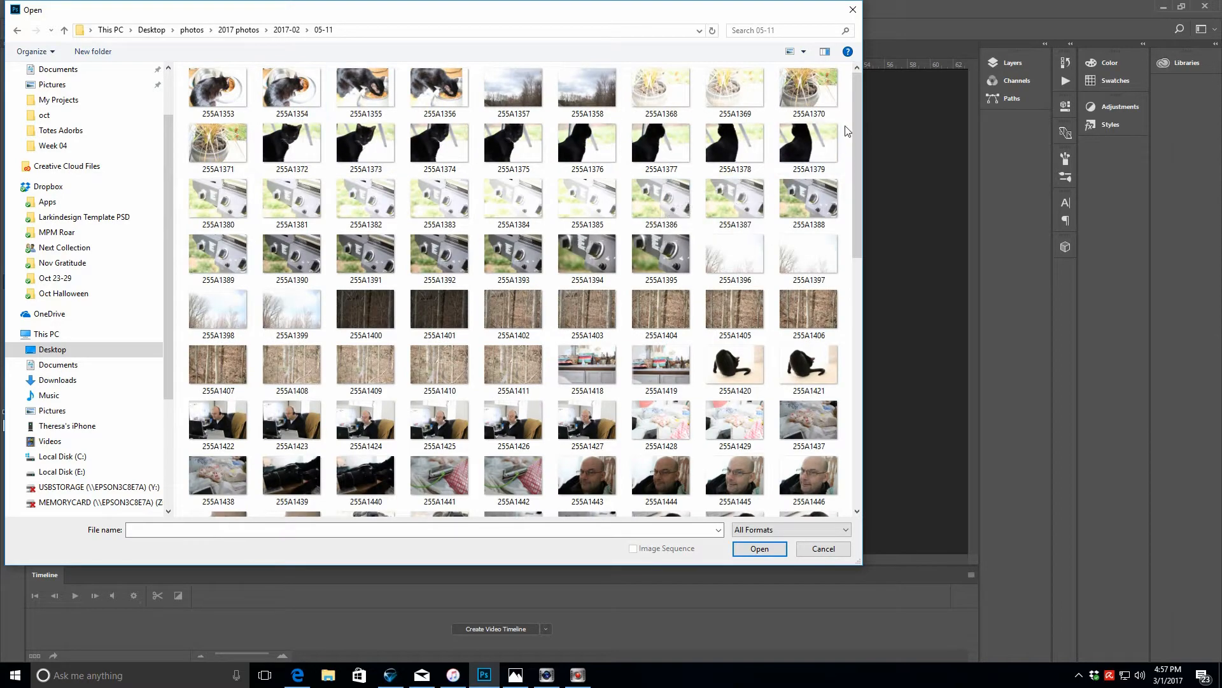
scroll(849, 171, down, 2)
scroll(840, 254, down, 5)
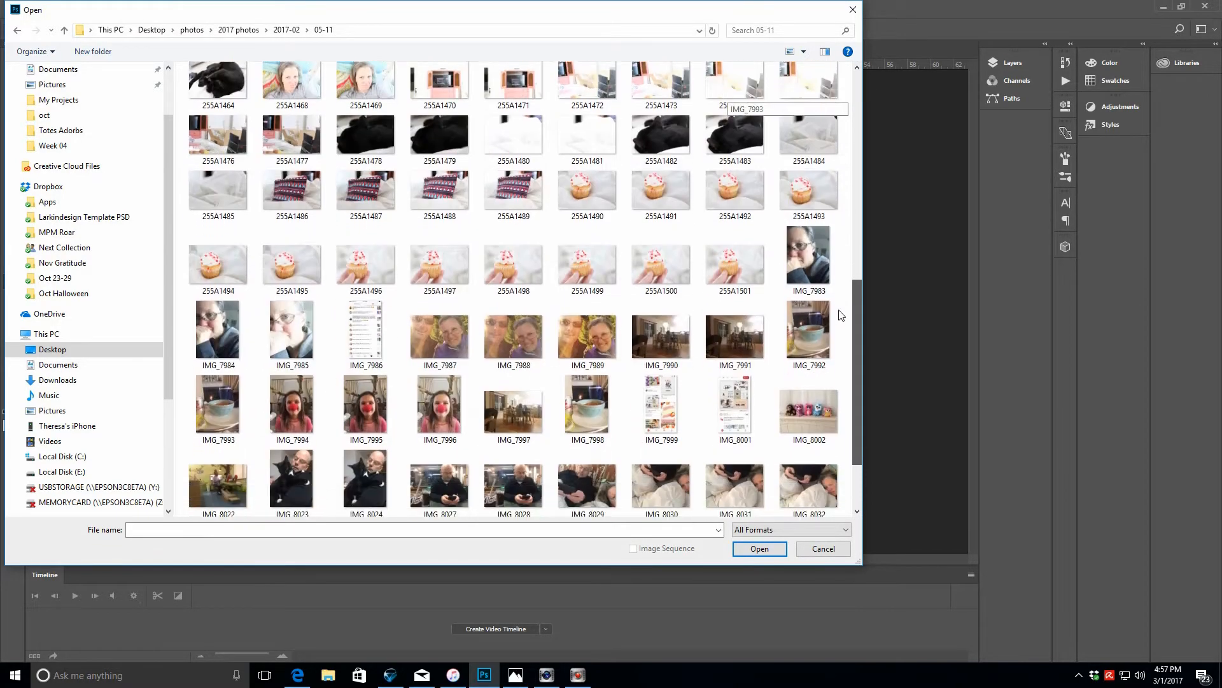
scroll(841, 314, down, 2)
click(361, 365)
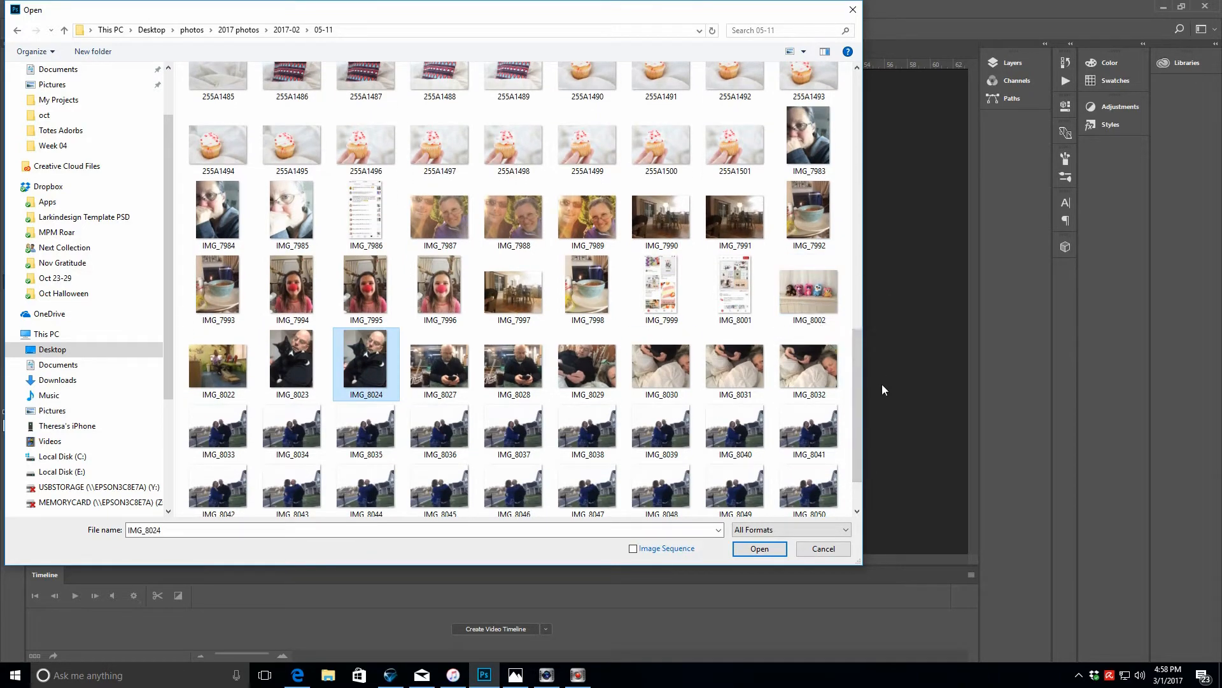
drag(857, 463, 877, 281)
ctrl+click(810, 291)
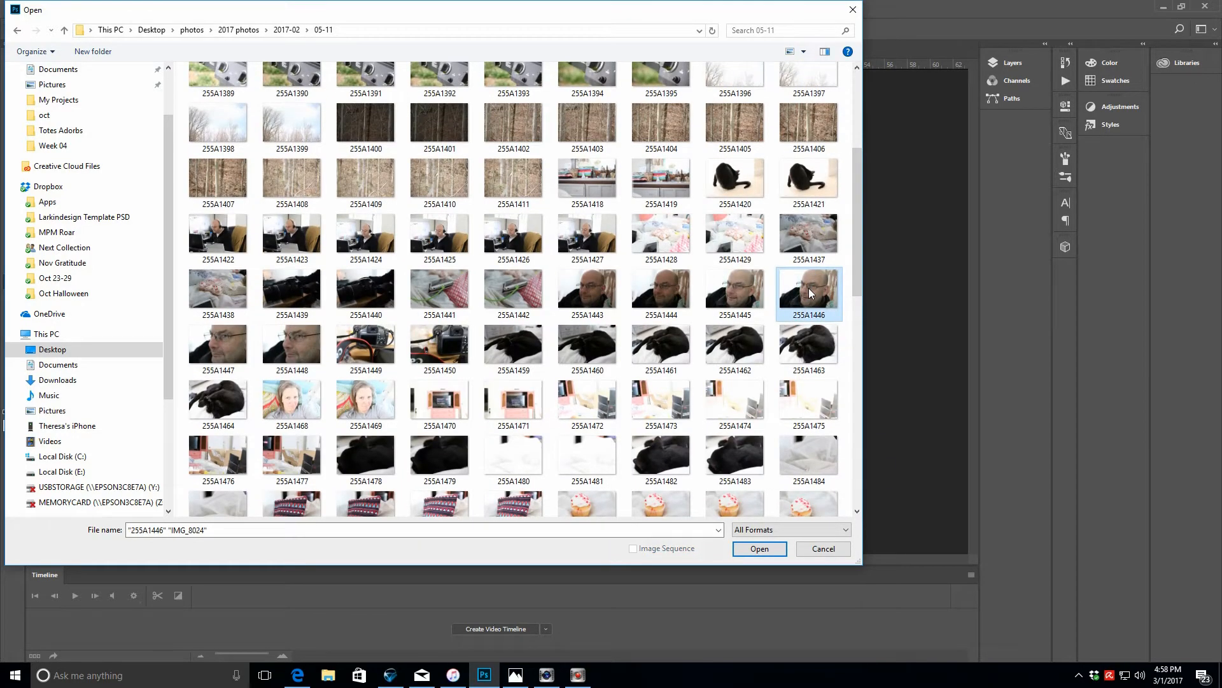
drag(857, 245, 877, 156)
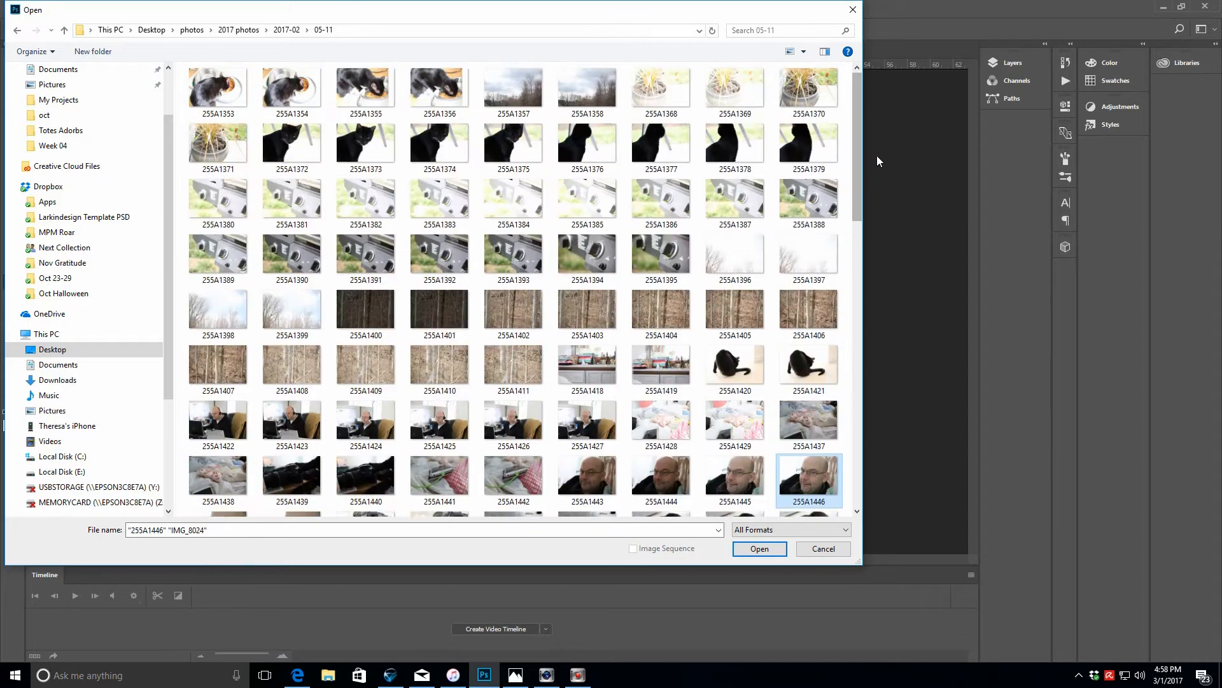
click(780, 549)
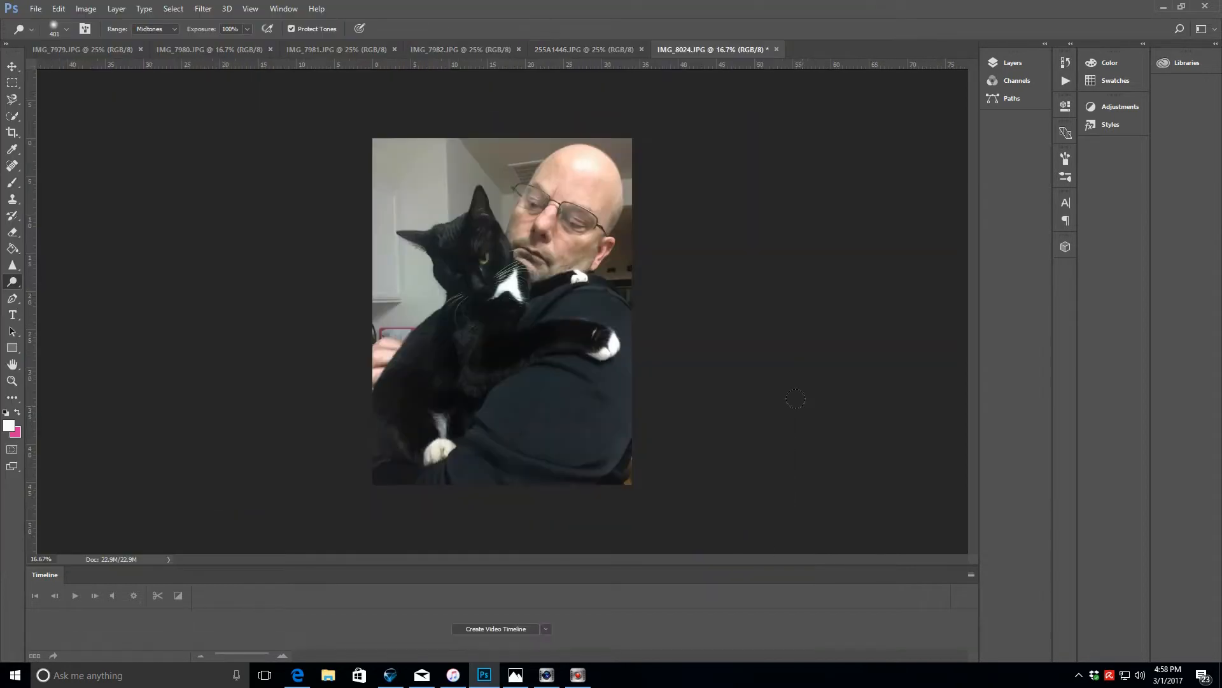
- Brighten the IMG_8024 cat photo with a Curves adjustment by raising the upper part of the curve, and flatten the image
click(1114, 106)
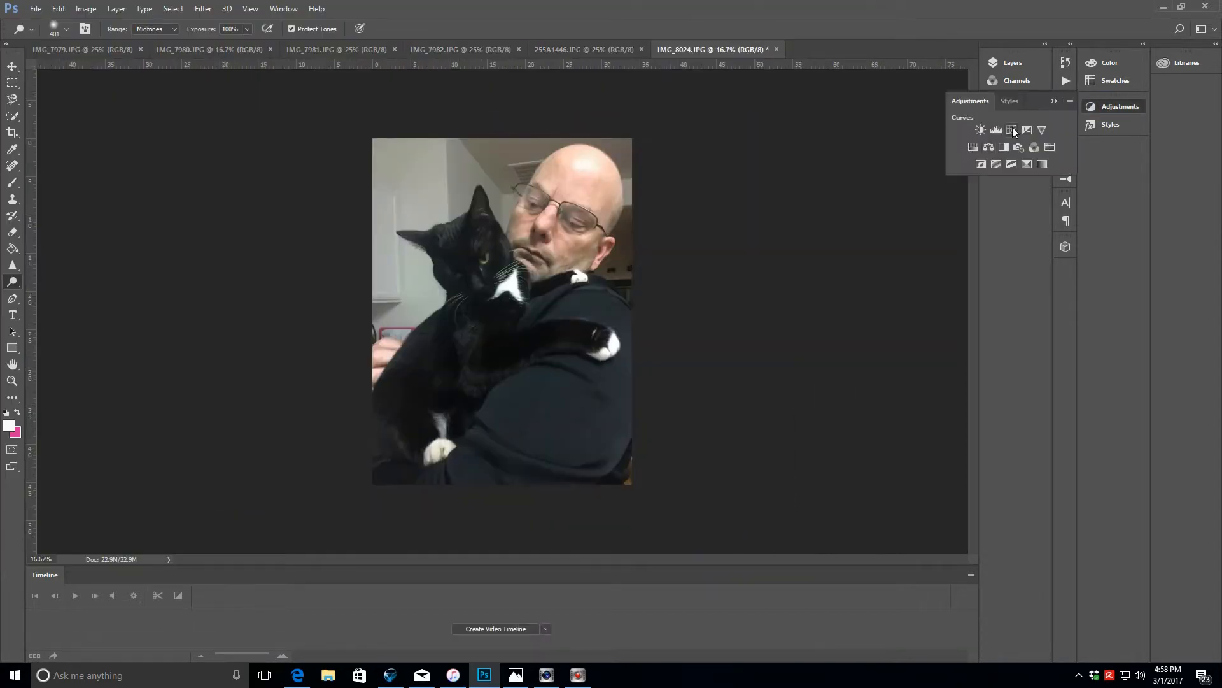
click(1012, 128)
drag(989, 212, 986, 198)
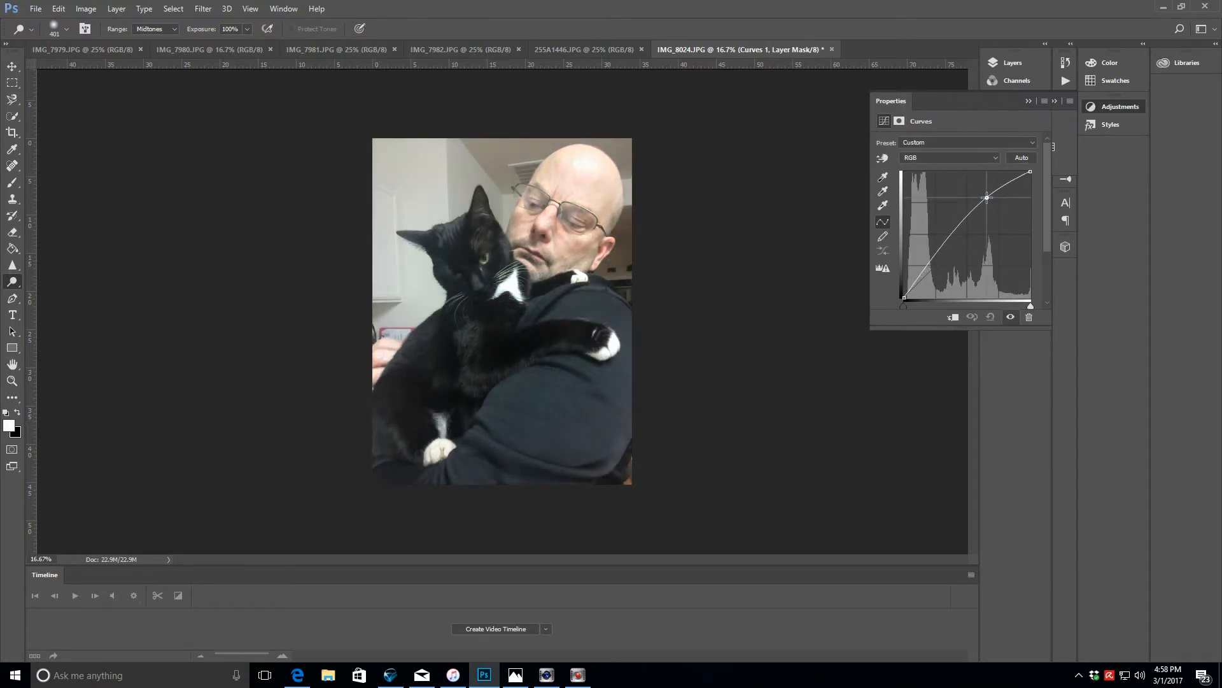
click(117, 8)
click(137, 458)
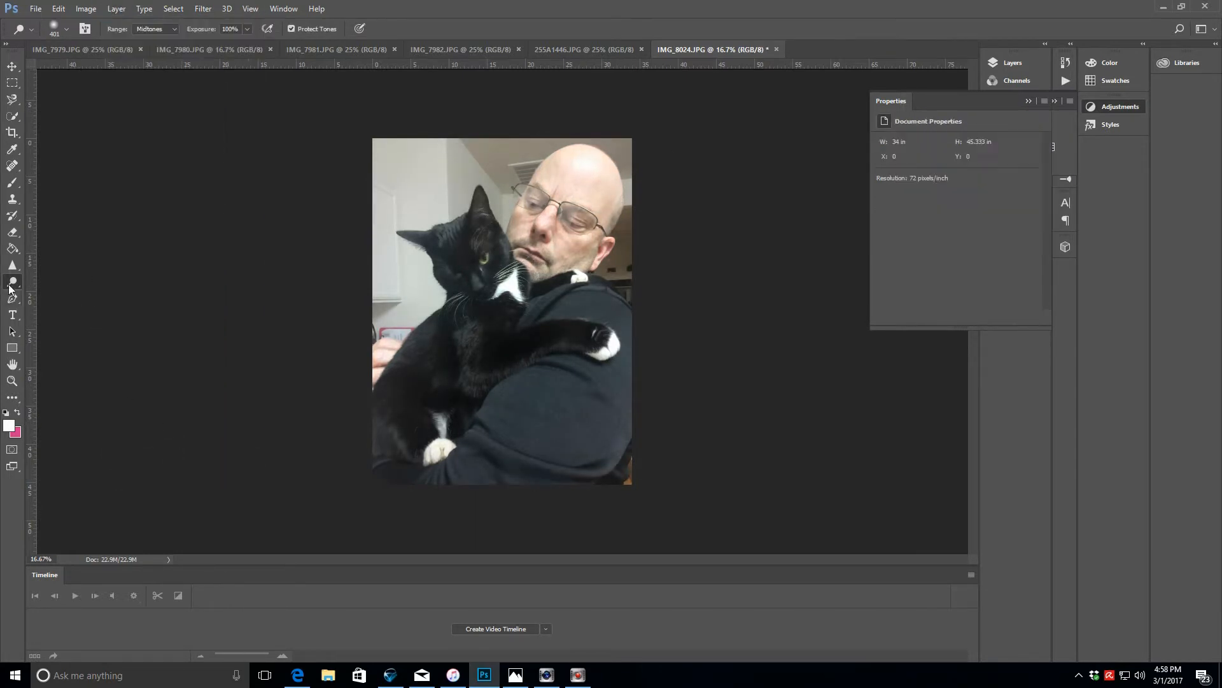
- Enlarge the Dodge tool brush to 1811 px and lighten the wall and cat along the photo's left side
click(54, 29)
drag(131, 71, 146, 74)
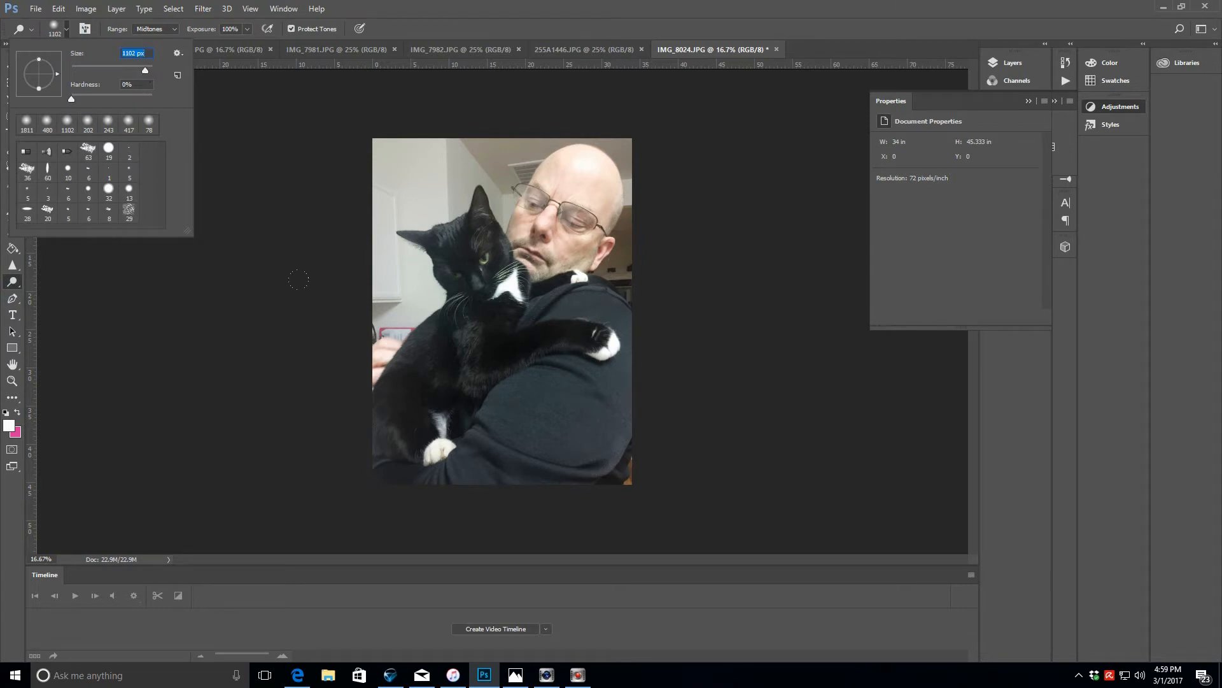
mouse_move(434, 249)
mouse_down()
mouse_move(430, 267)
mouse_move(551, 366)
mouse_move(361, 486)
mouse_up()
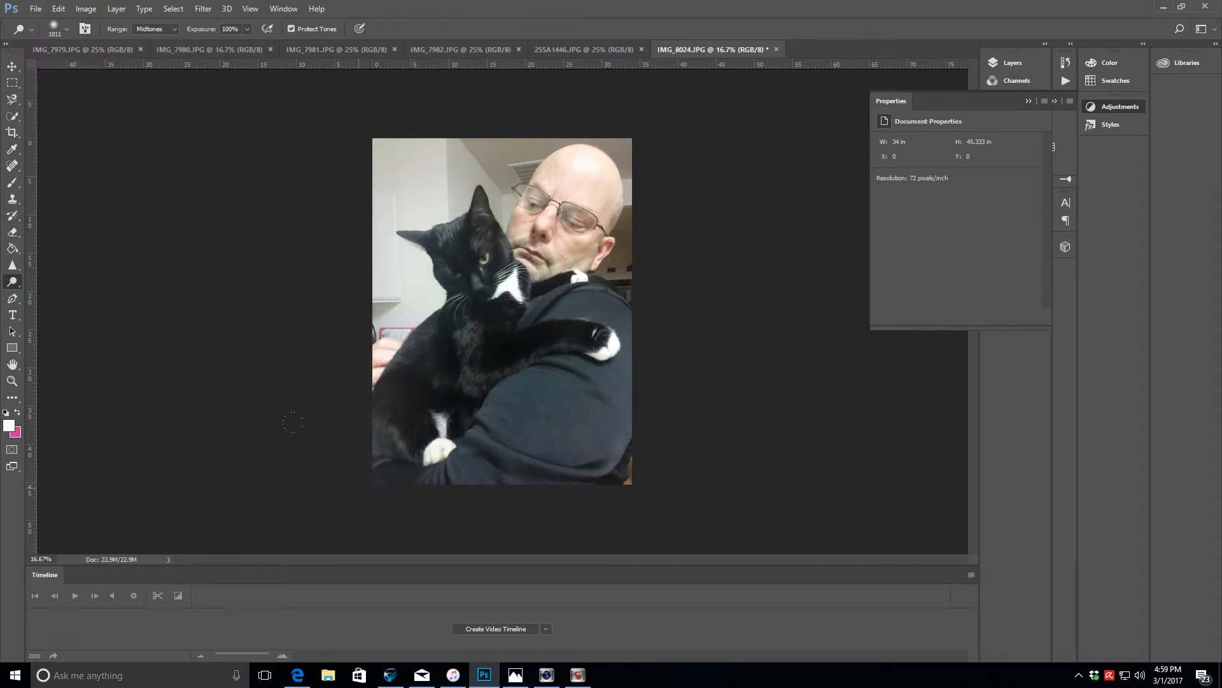
- Resize the cat photo to a resolution of 300 pixels/inch and a height of 1800 pixels, keeping proportions
click(85, 9)
click(102, 101)
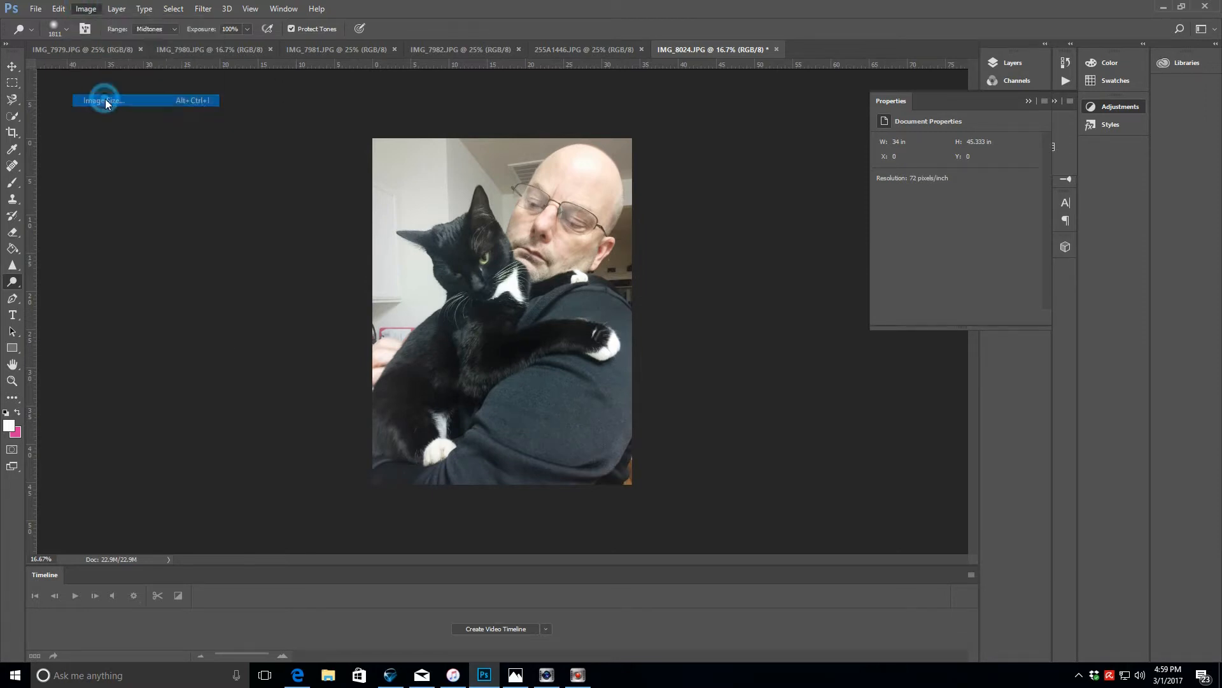
double_click(677, 271)
text(300)
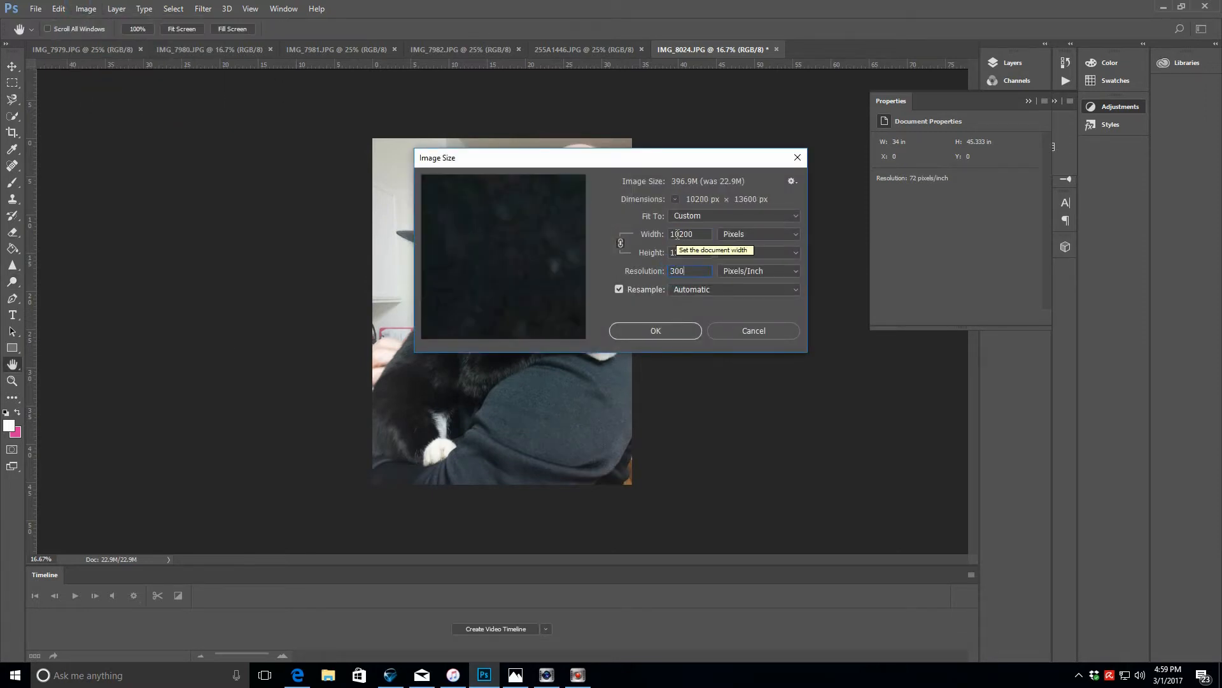
double_click(677, 233)
text(1200)
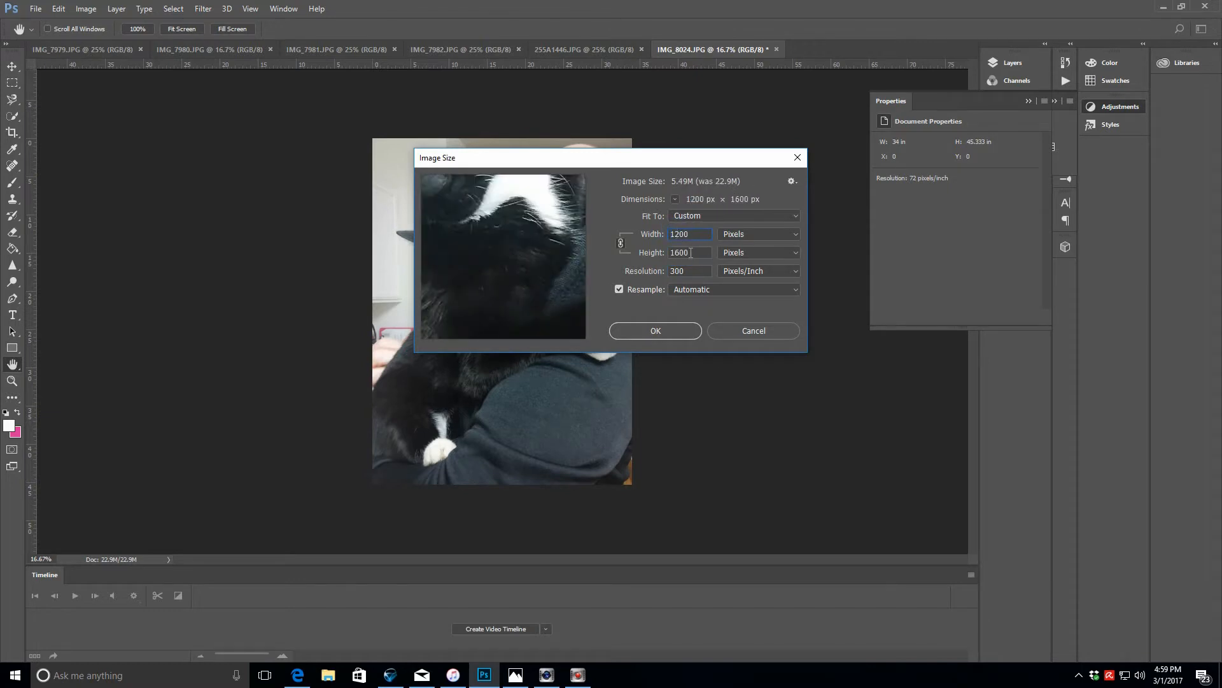
double_click(690, 253)
text(1800)
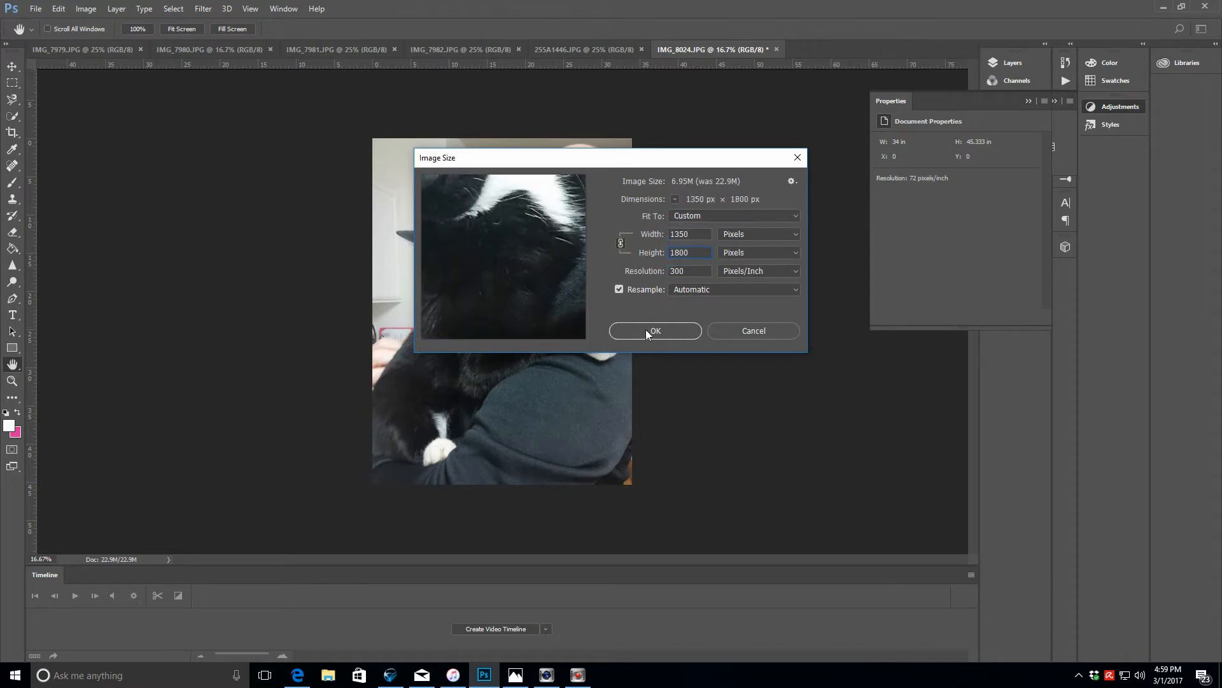
click(645, 329)
- Brighten the portrait 255A1446 slightly with a Curves adjustment and flatten the image
click(581, 49)
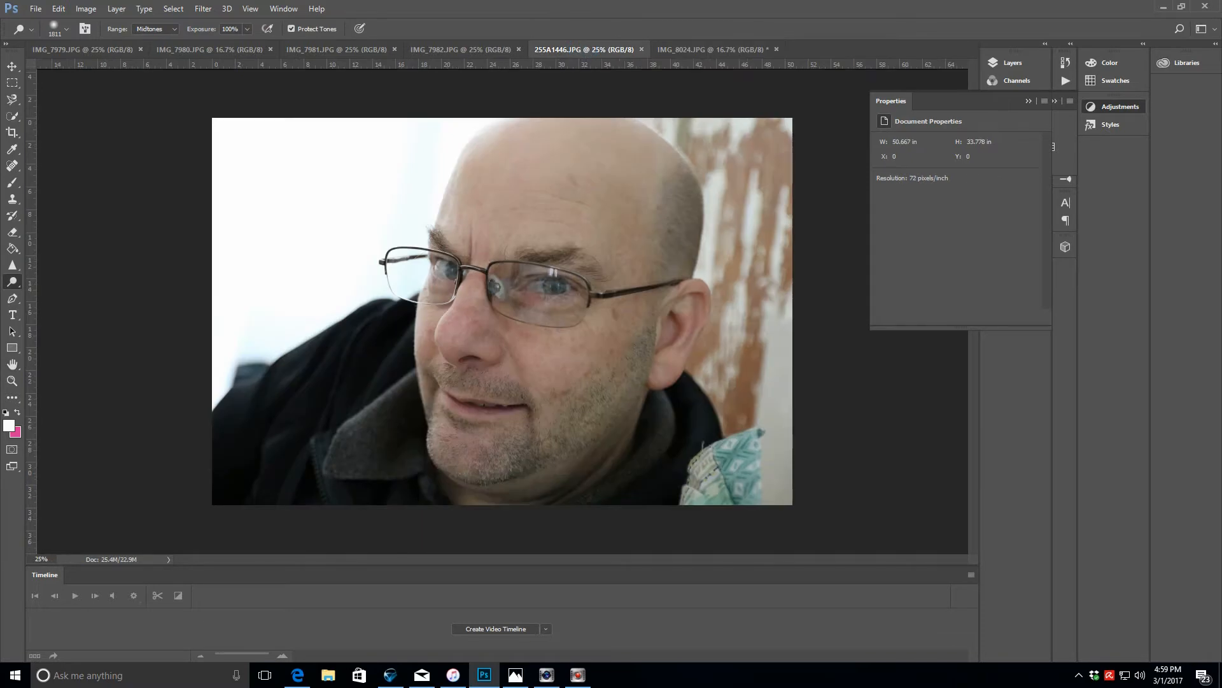
click(1030, 101)
click(1026, 130)
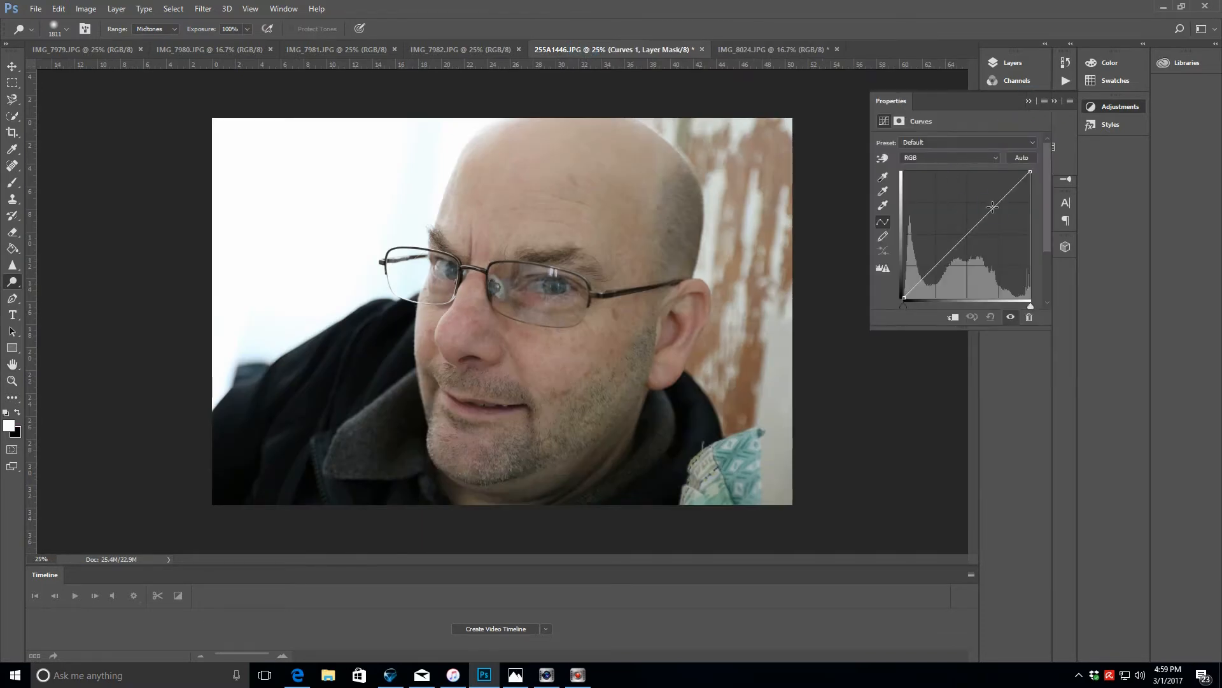
click(993, 203)
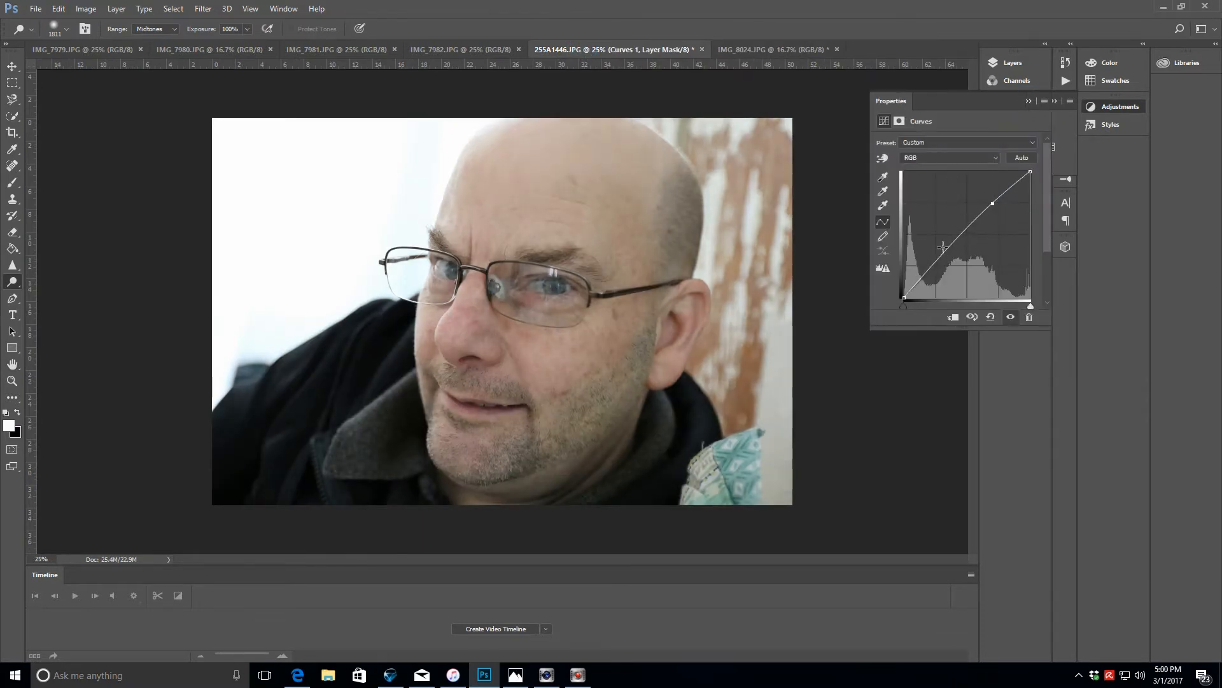
click(116, 8)
click(153, 459)
- Resize the portrait to a resolution of 300 pixels/inch and a width of 1800 pixels, keeping proportions
click(84, 9)
click(95, 102)
text(300)
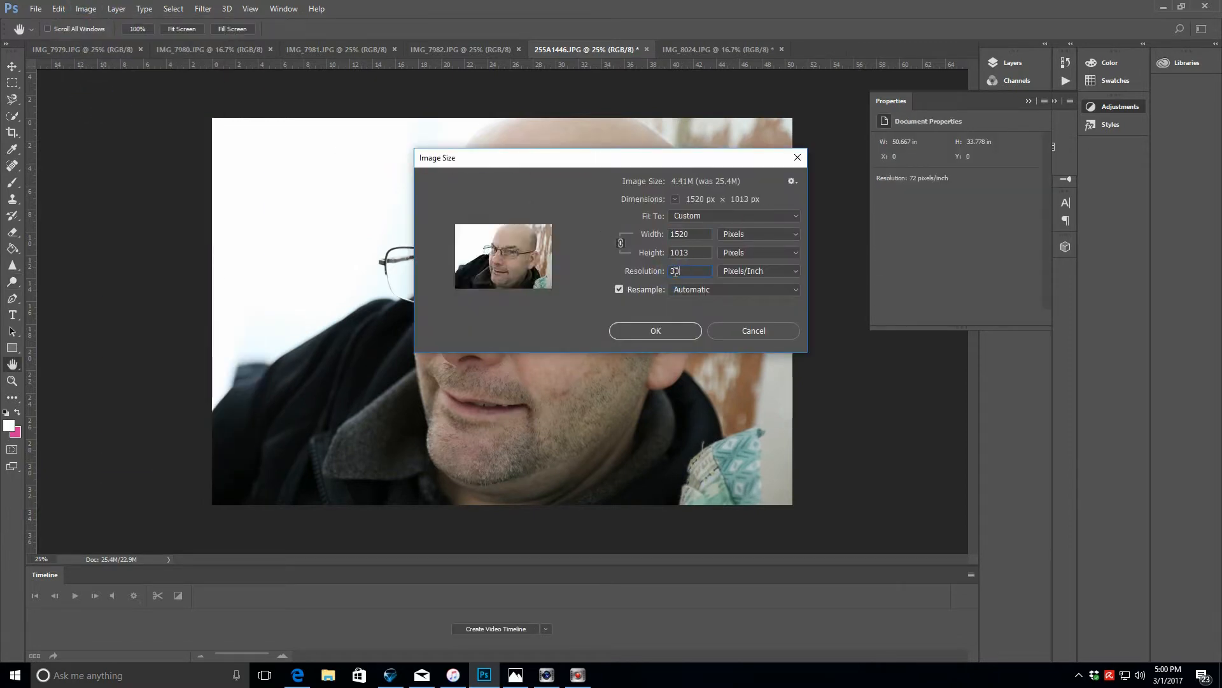
double_click(680, 236)
text(1800)
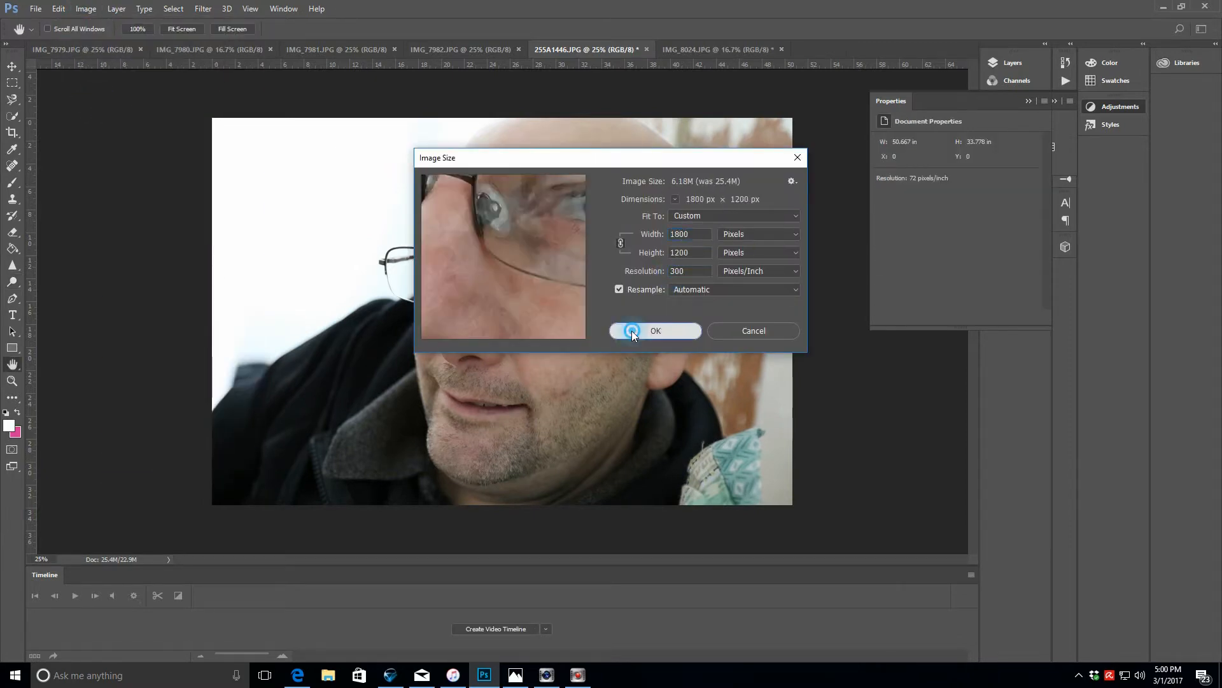
click(632, 330)
- Switch to the sunset road photo IMG_7982 for editing
click(436, 49)
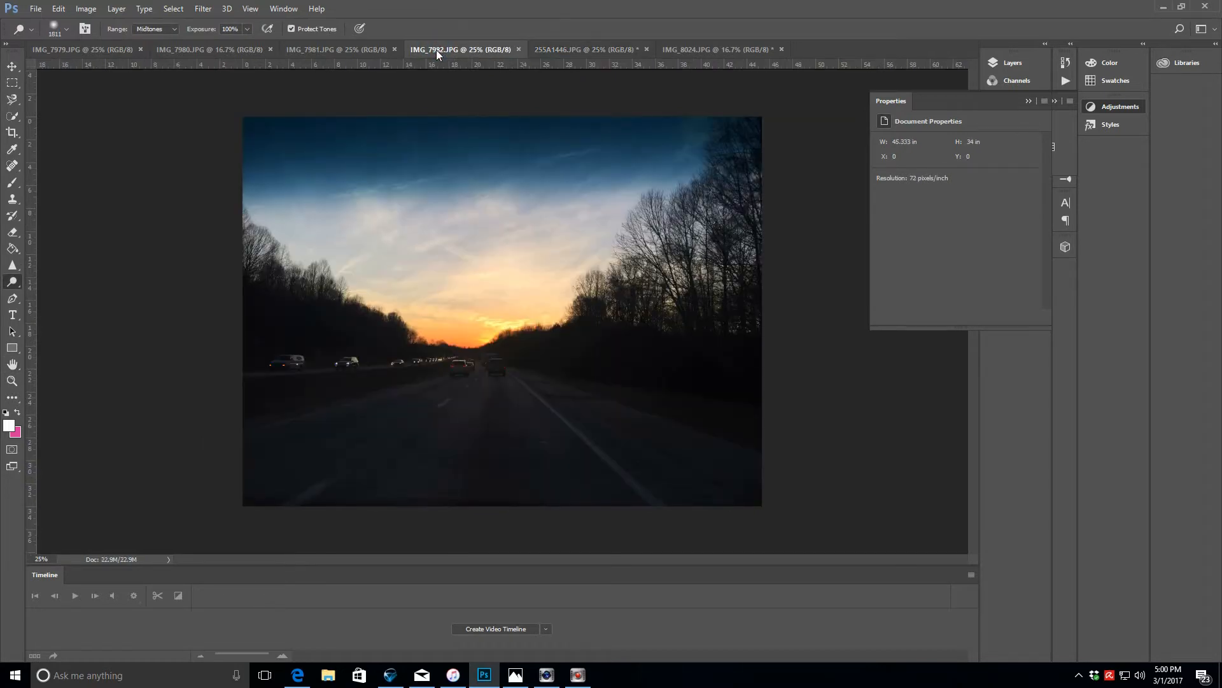
click(1028, 100)
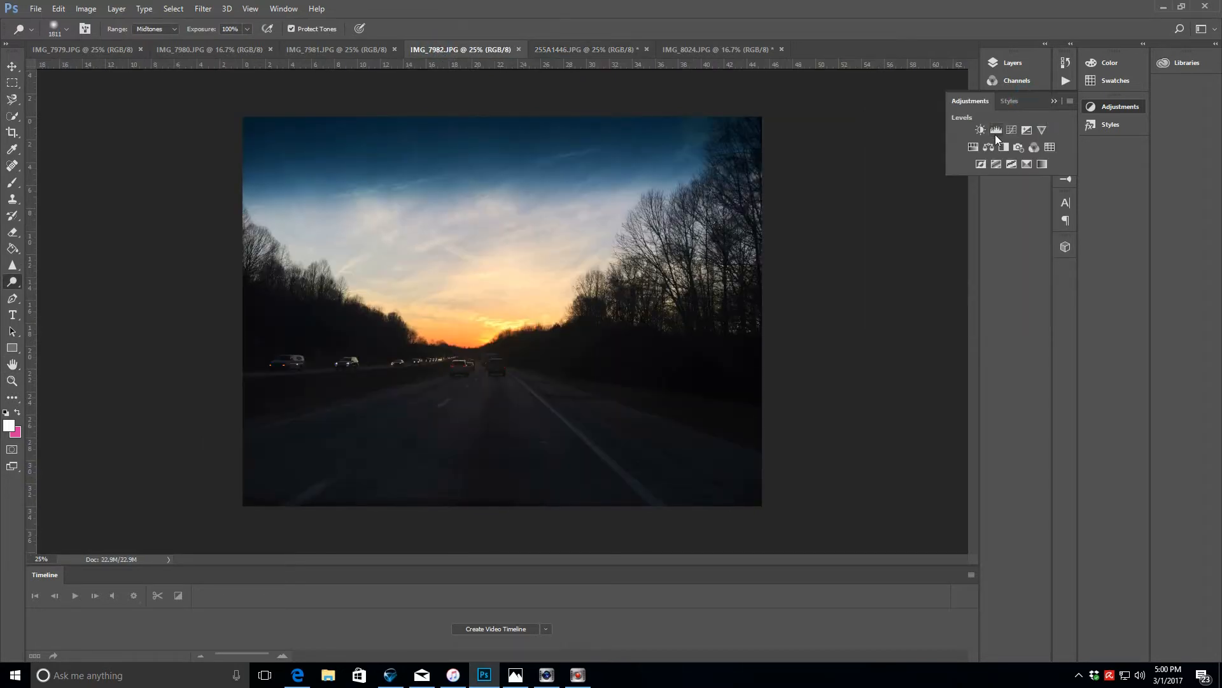
click(995, 132)
click(1019, 64)
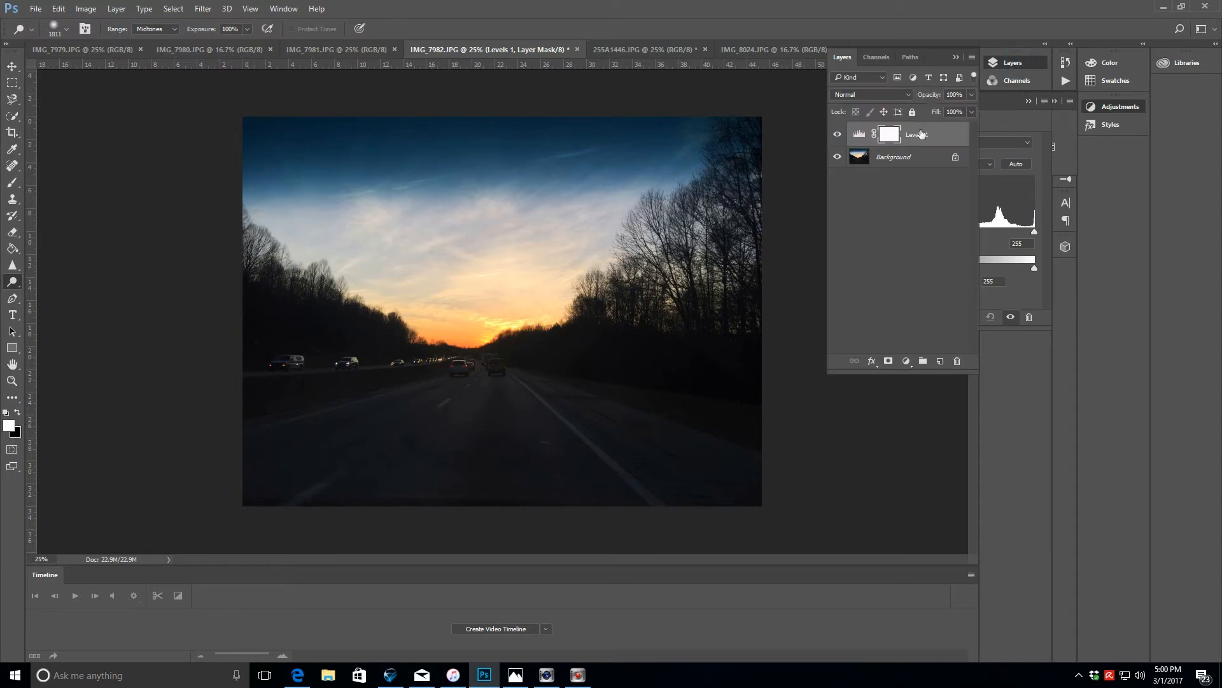
key(Delete)
key(Delete)
- Brighten the sunset road photo with a Curves adjustment, raising the highlights and midtones, and flatten the image
click(1029, 101)
click(1014, 130)
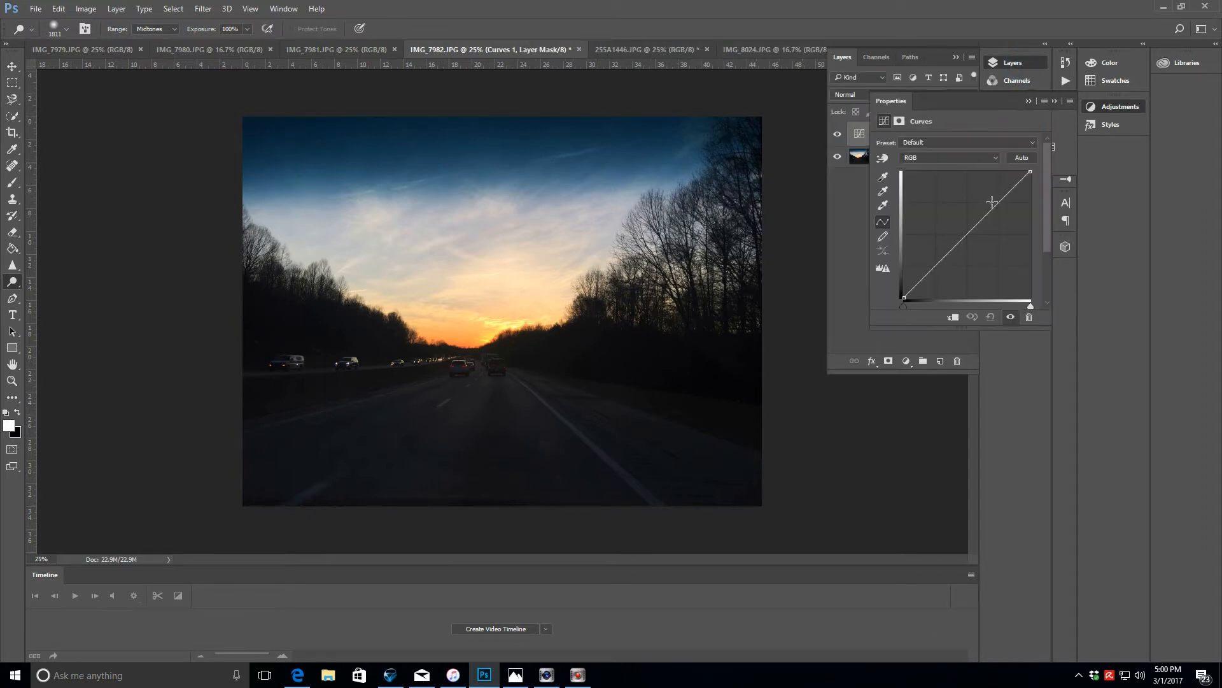
drag(996, 205, 991, 196)
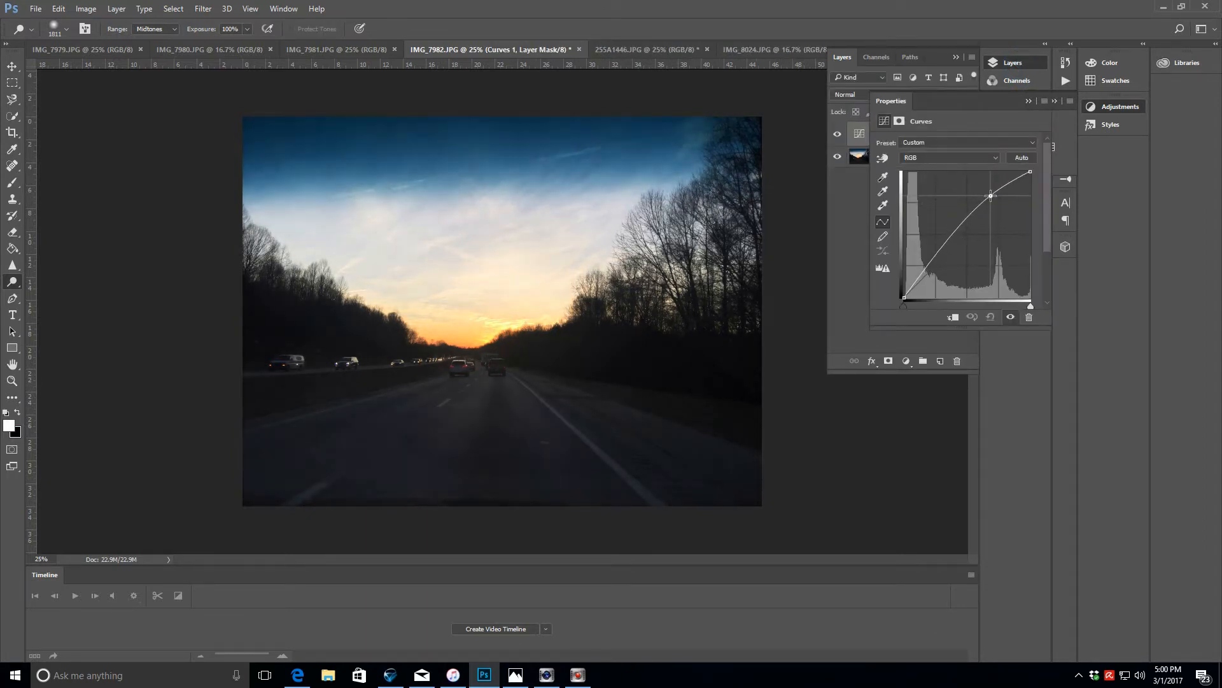
drag(933, 254, 935, 258)
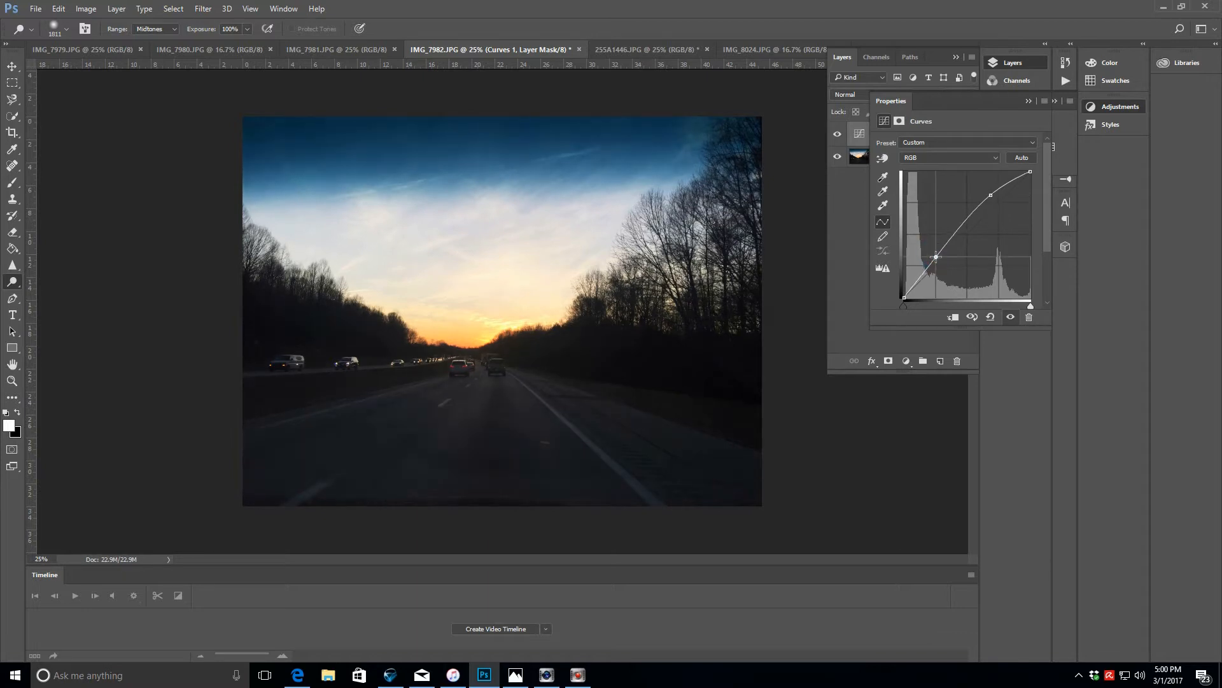
click(116, 8)
click(169, 456)
- Resize the sunset road photo to a resolution of 300 pixels/inch and a width of 1800 pixels, keeping proportions
click(83, 9)
click(111, 99)
double_click(674, 271)
text(300)
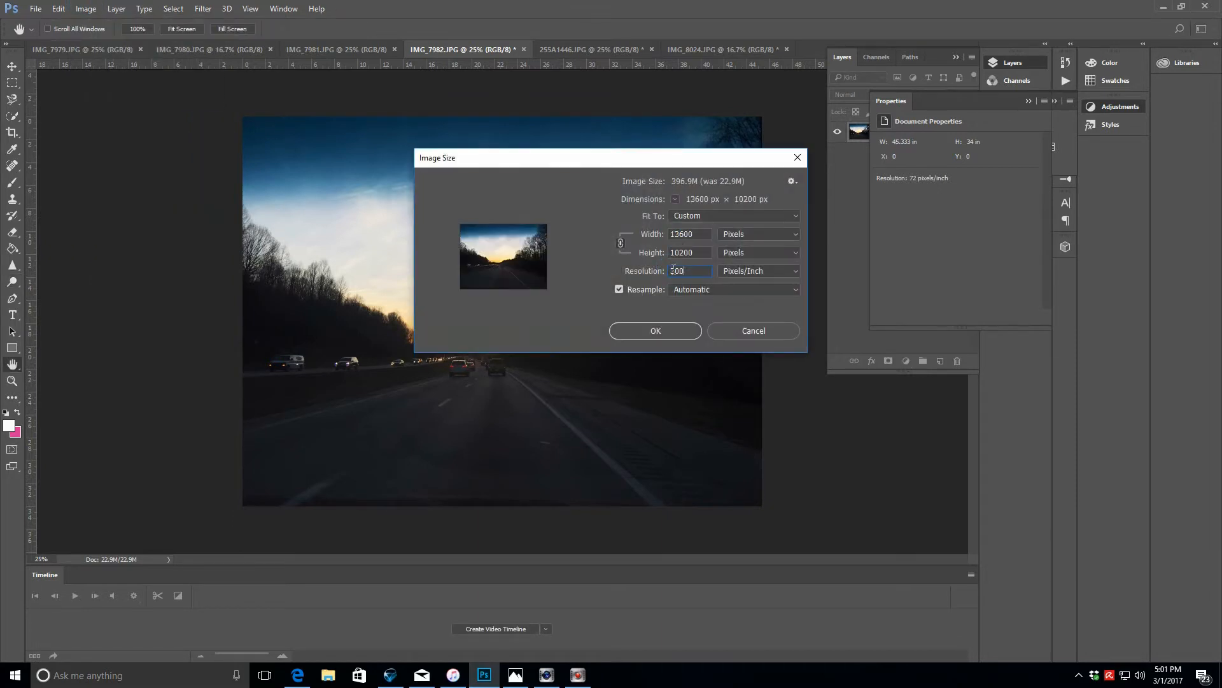
double_click(675, 234)
text(1800)
click(634, 331)
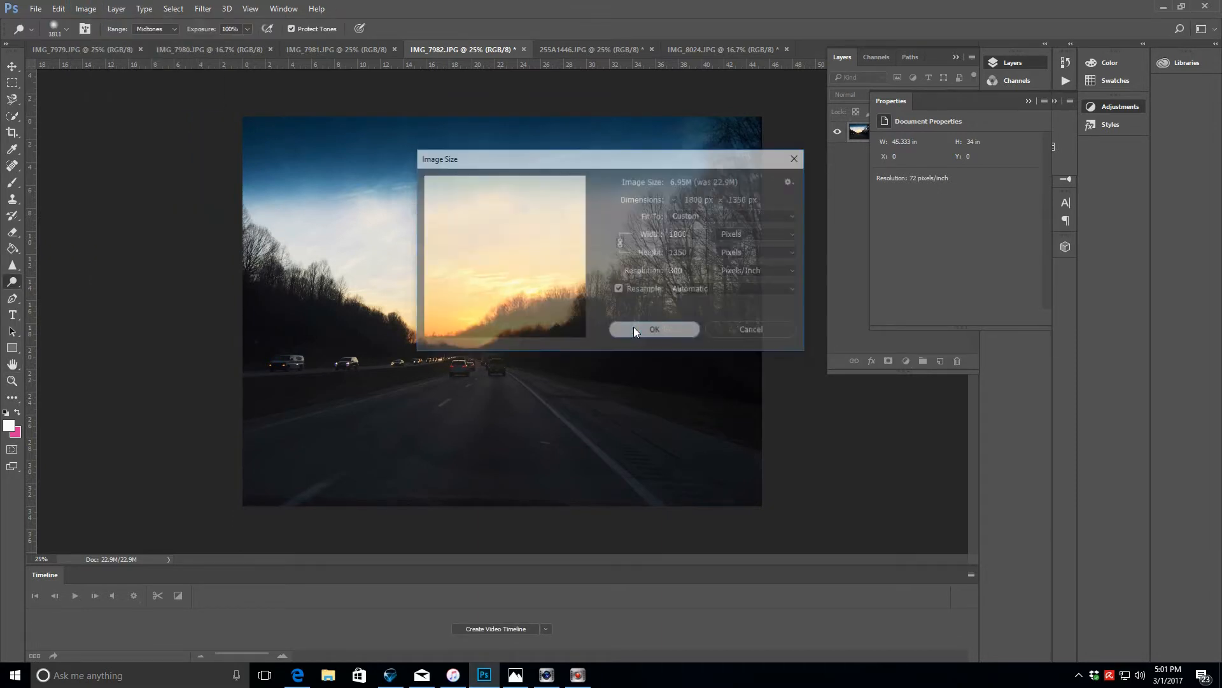
- Brighten the kitchen photo IMG_7981 slightly with a Curves adjustment and merge the adjustment into the photo
click(330, 49)
click(1029, 102)
click(1016, 131)
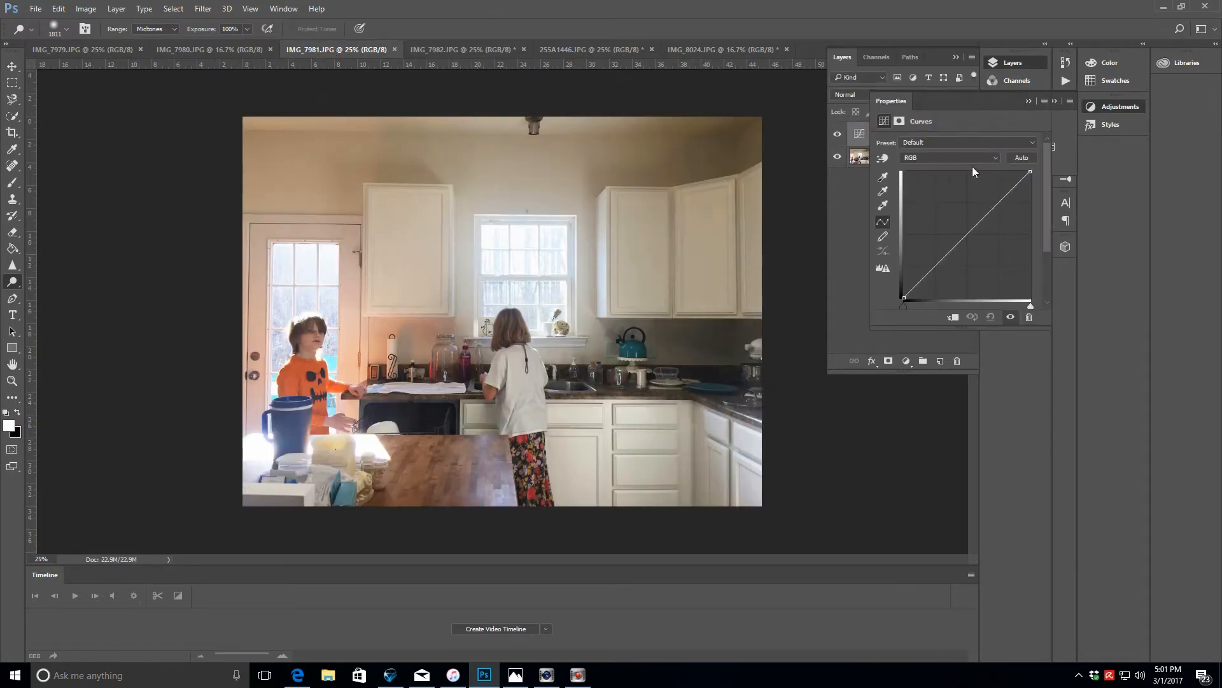
drag(997, 204, 994, 199)
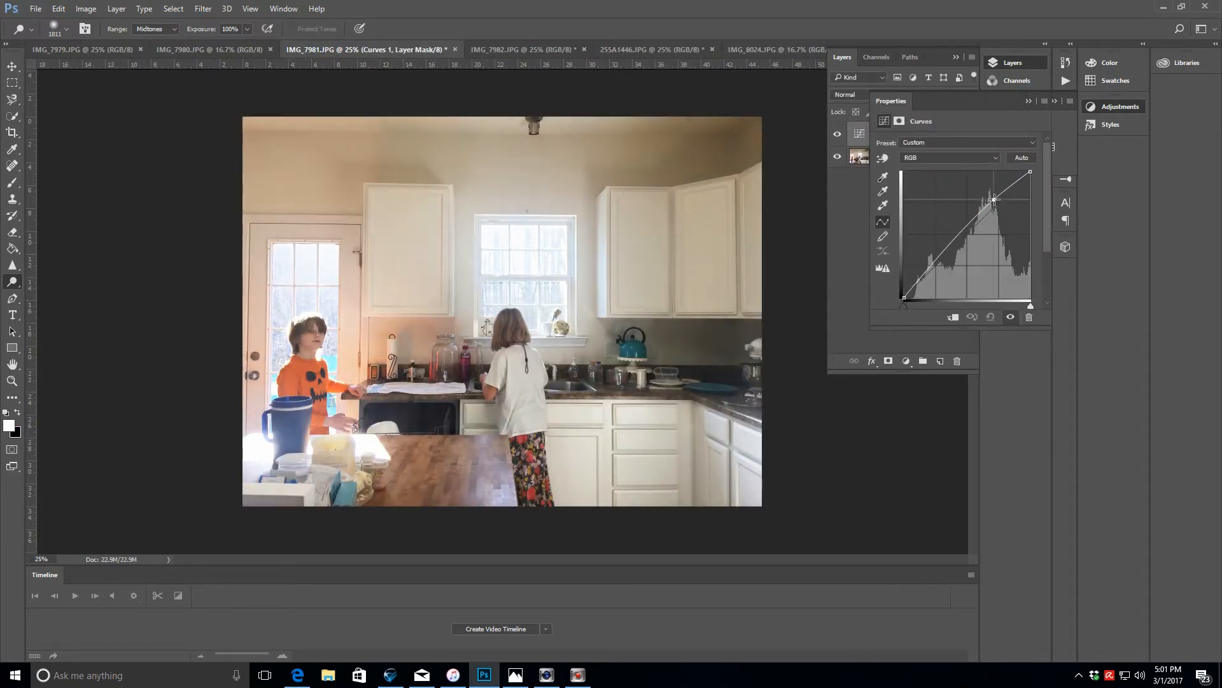
drag(933, 263, 936, 263)
click(116, 8)
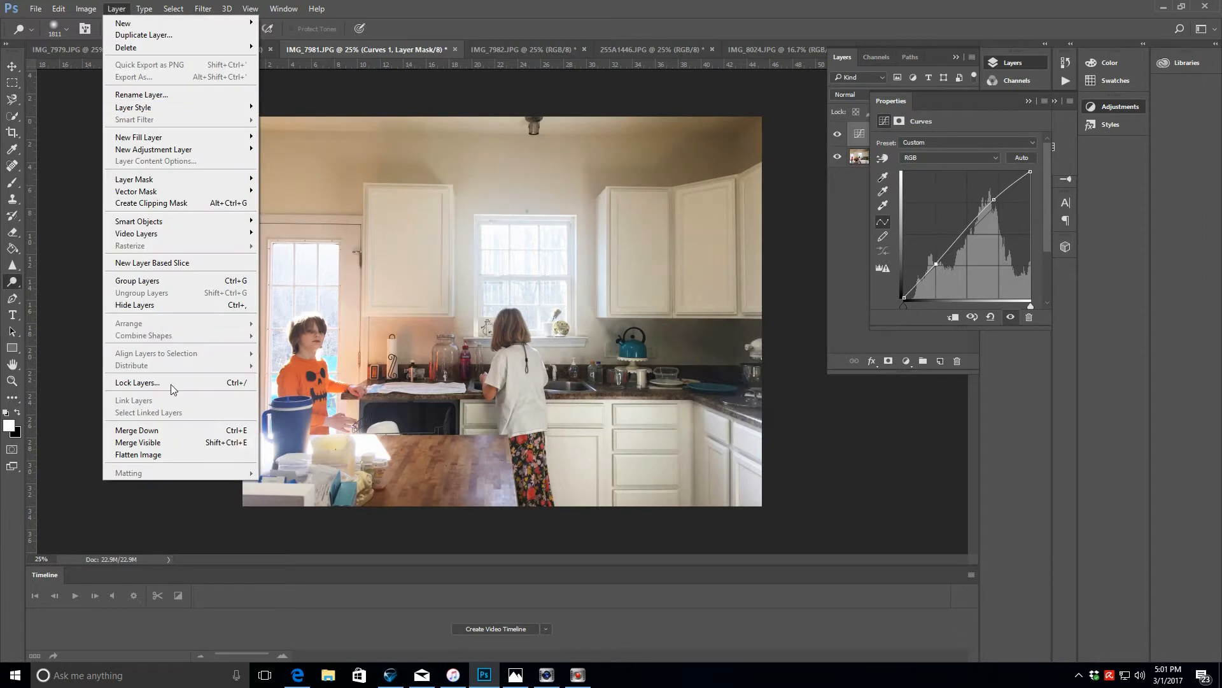
click(177, 427)
- Dodge the darker wall, cabinet and counter areas on the kitchen photo's right side and the wall at its upper left
click(759, 154)
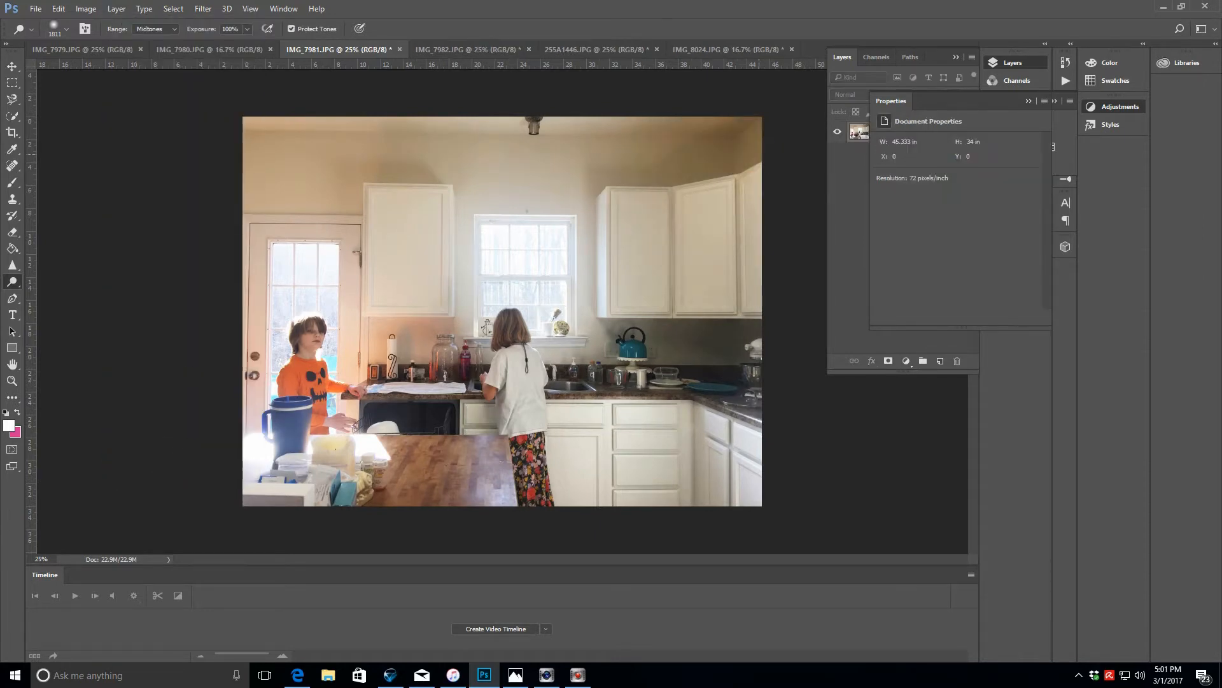
click(745, 192)
click(696, 394)
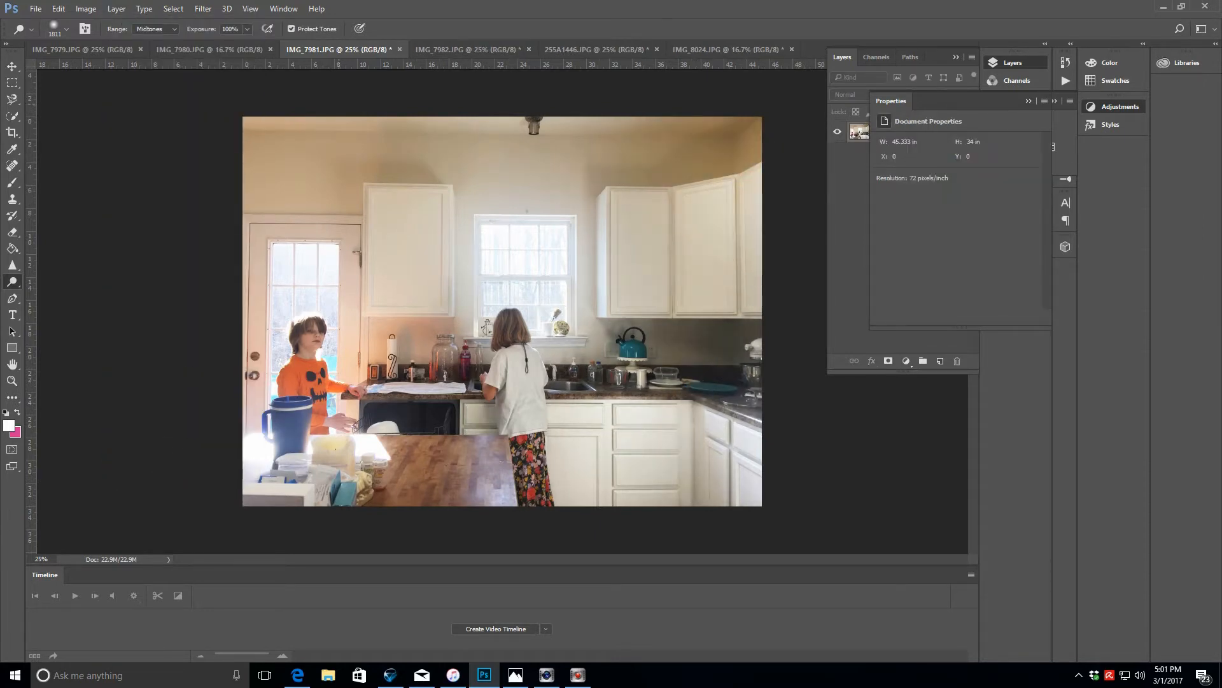
click(351, 117)
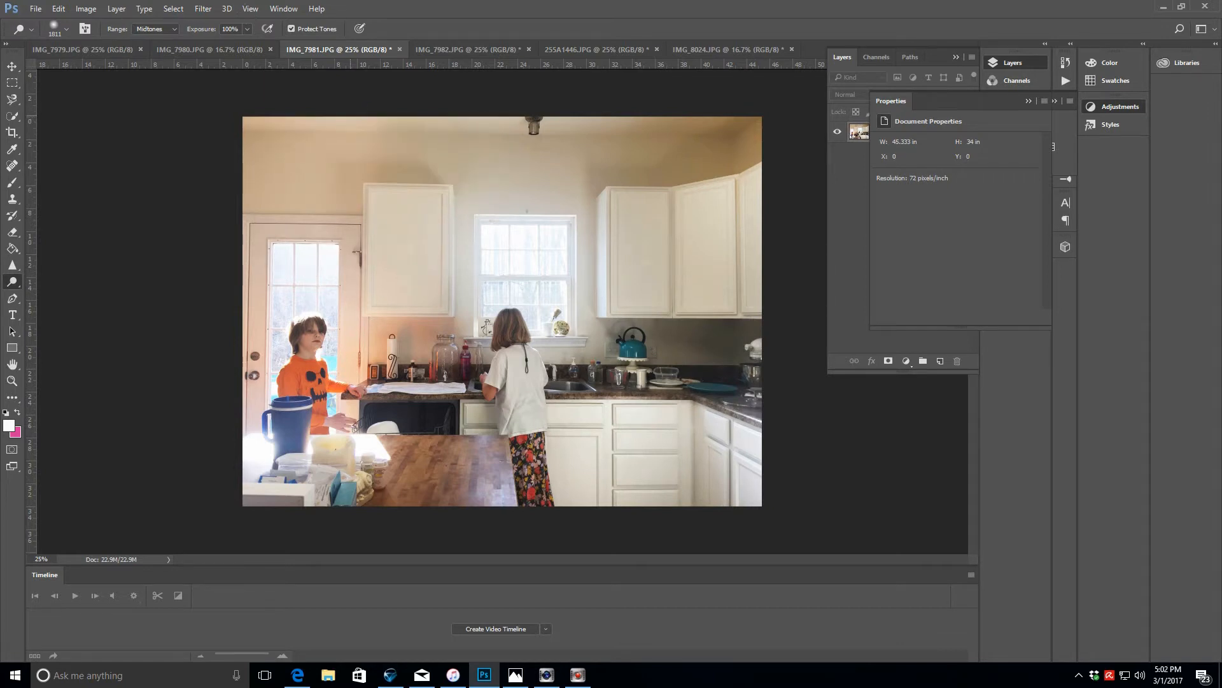
- Resize the kitchen photo to a resolution of 300 pixels/inch and a width of 1800 pixels, keeping proportions
click(86, 8)
click(102, 99)
click(674, 270)
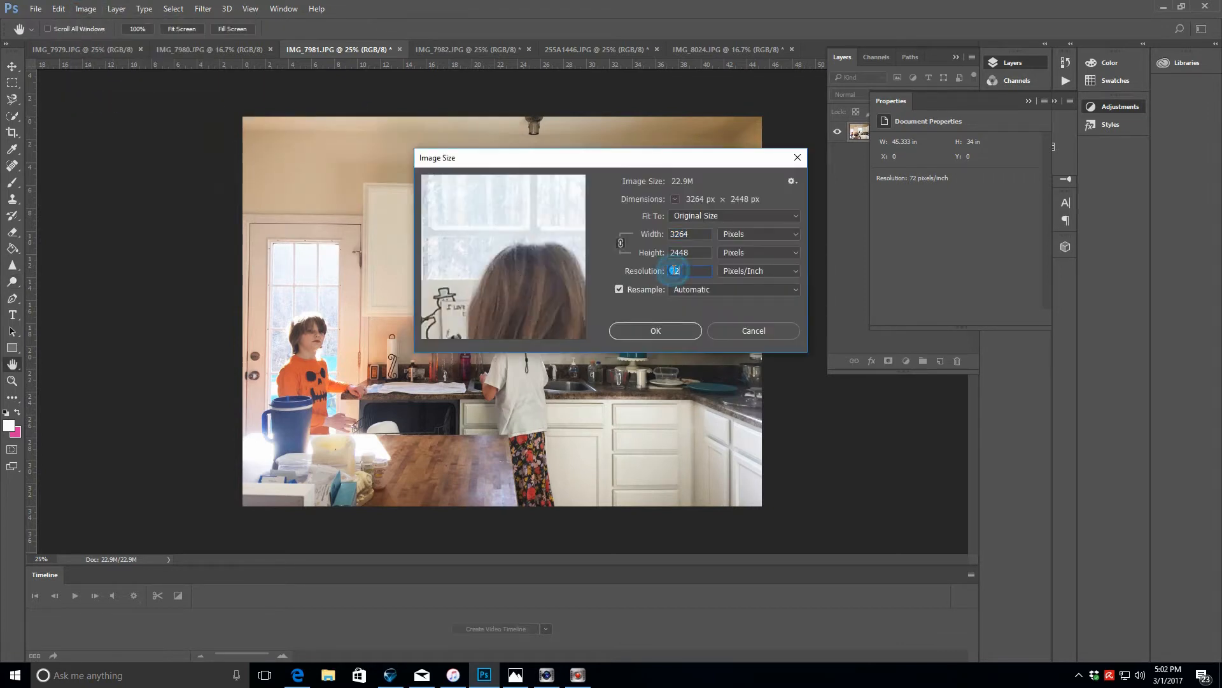
text(300)
double_click(678, 234)
text(1800)
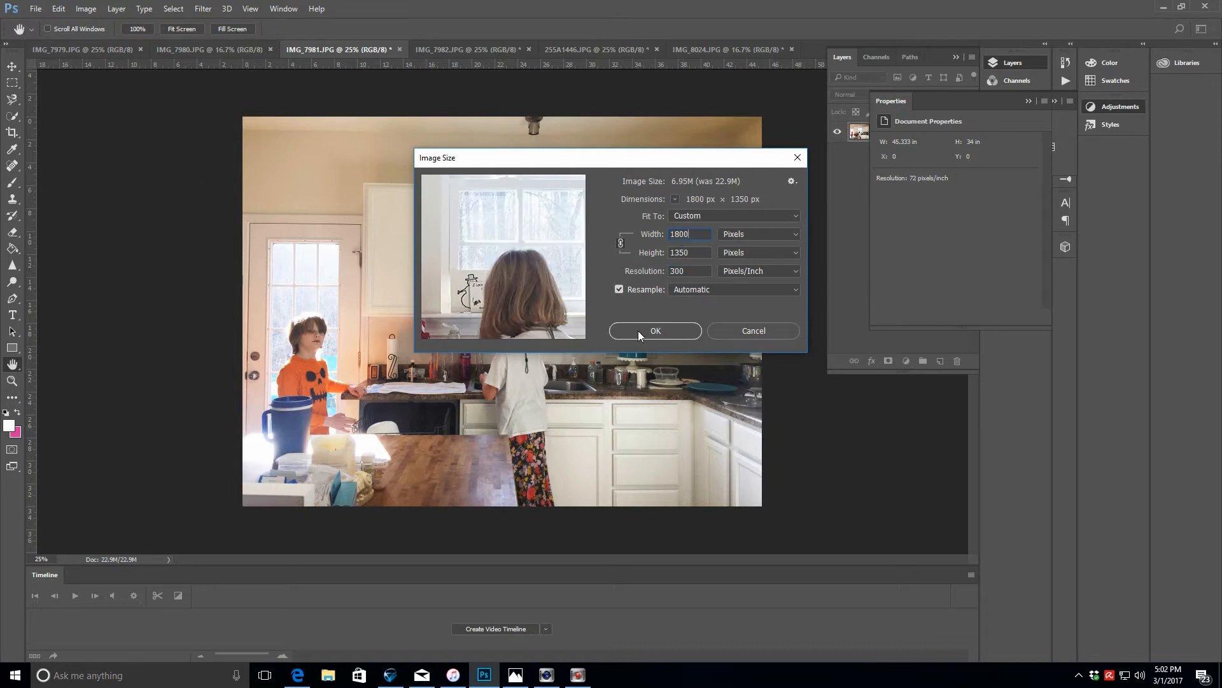
click(638, 330)
- Brighten the popcorn photo IMG_7980 with a two-point Curves adjustment and flatten the image
click(196, 49)
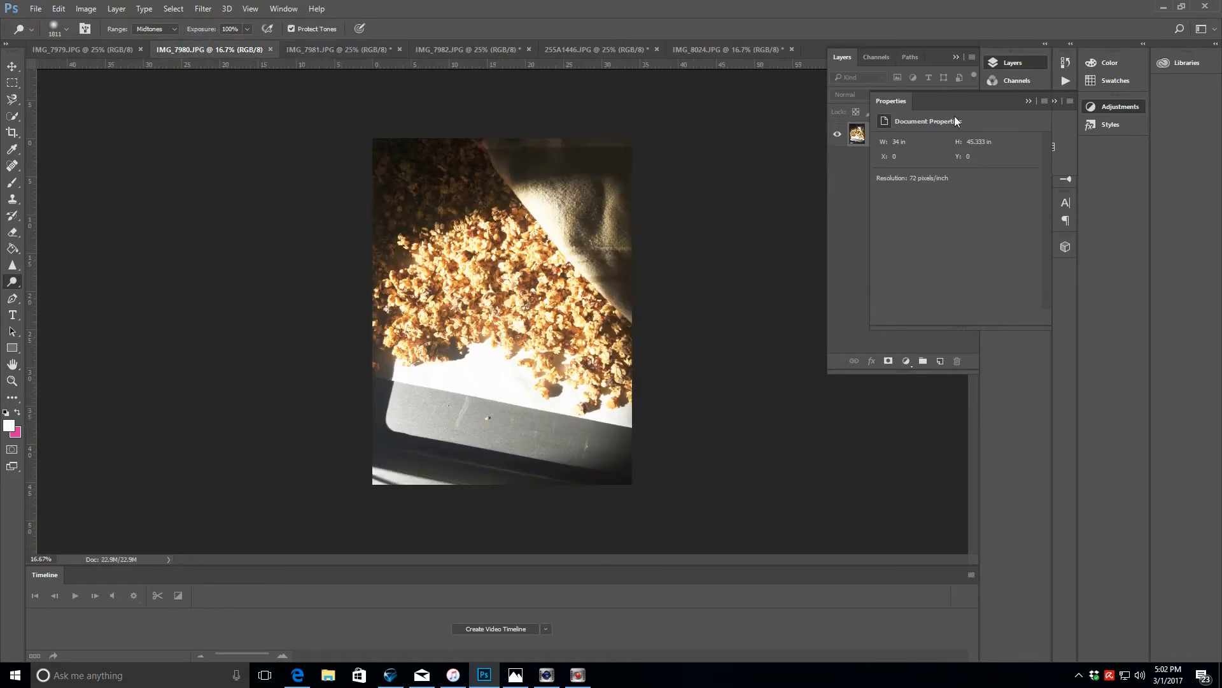
click(1028, 101)
click(1012, 130)
drag(991, 211, 987, 201)
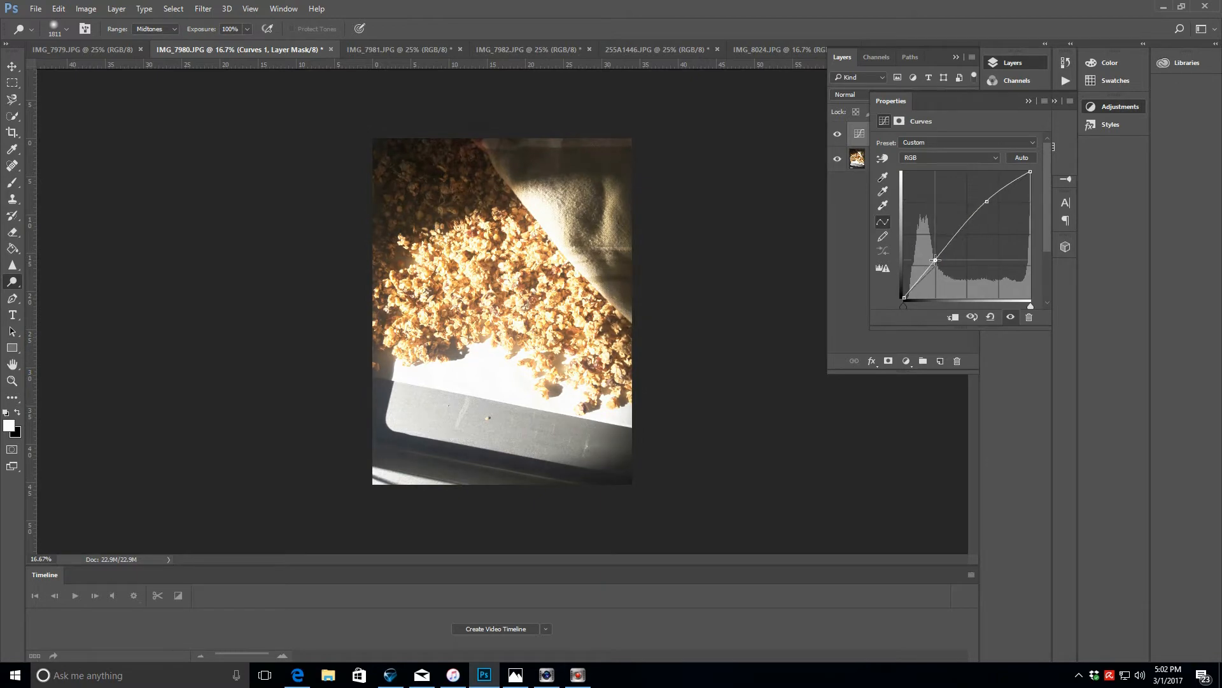
drag(934, 255, 939, 257)
click(116, 9)
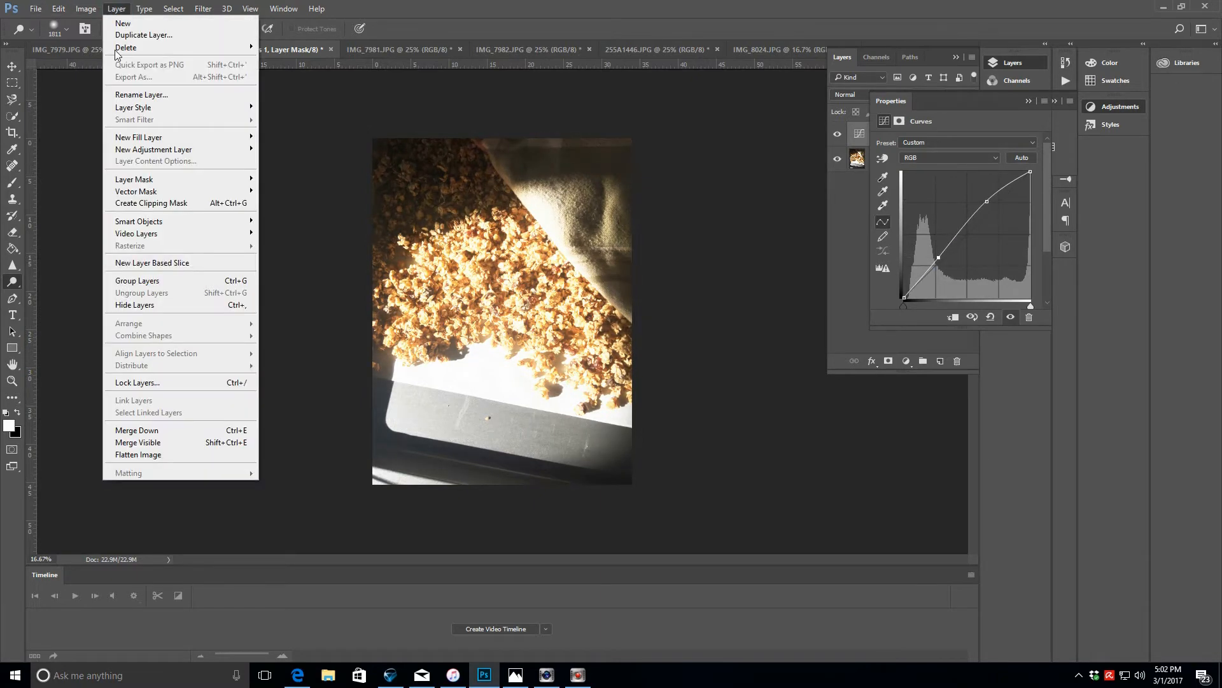
click(159, 457)
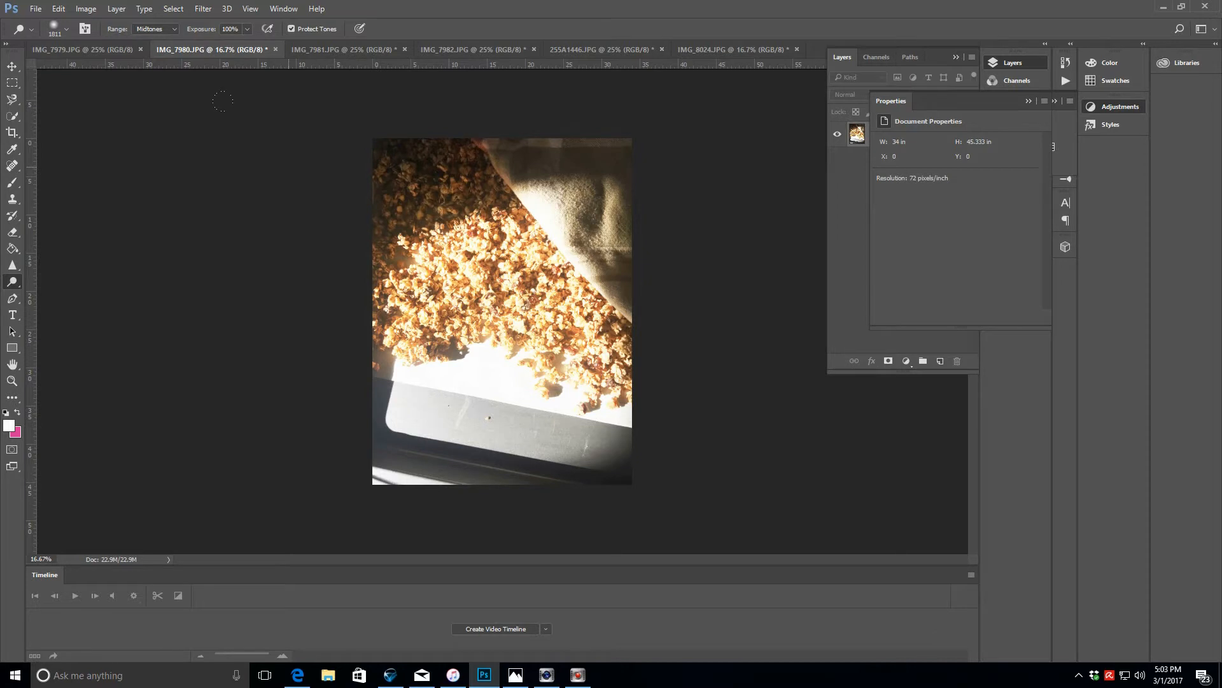
- Dodge the dark cloth along the popcorn photo's upper right and the shadow at its lower right corner
click(1028, 100)
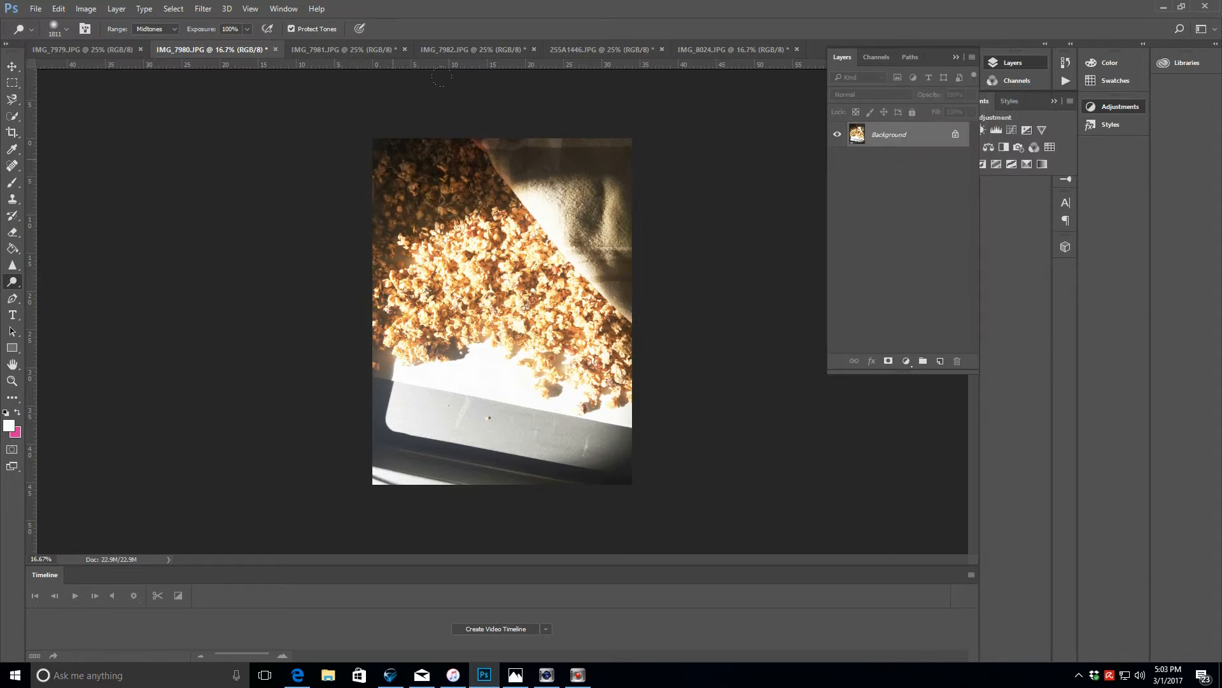
mouse_move(561, 138)
mouse_down()
mouse_move(565, 181)
mouse_move(634, 264)
mouse_up()
drag(637, 529, 624, 521)
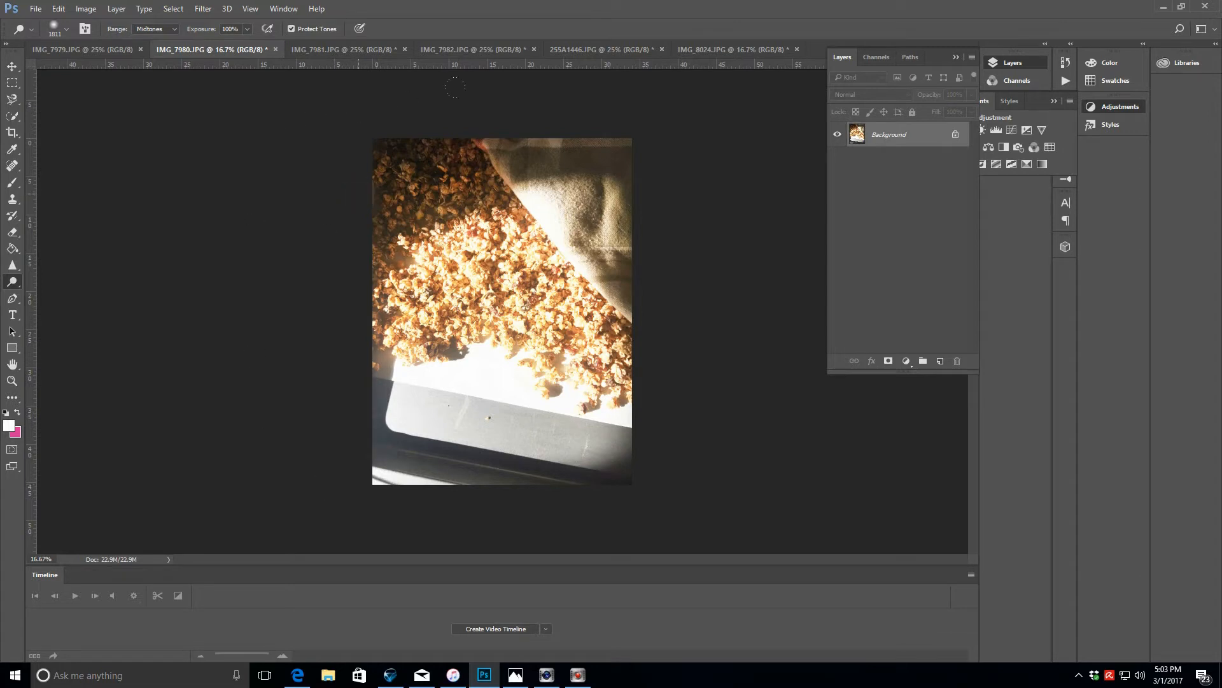
- Resize the popcorn photo to a resolution of 300 pixels/inch and a height of 1800 pixels, keeping proportions
click(88, 9)
click(105, 104)
double_click(673, 272)
text(300)
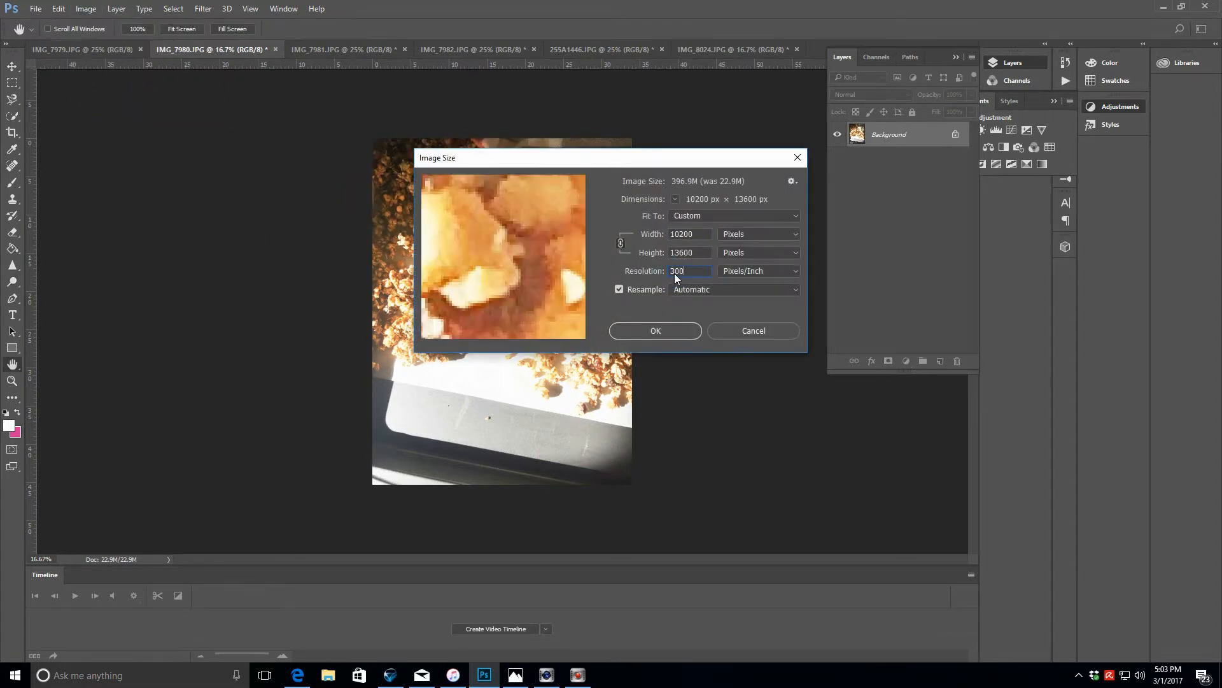
double_click(682, 234)
text(1)
key(BackSpace)
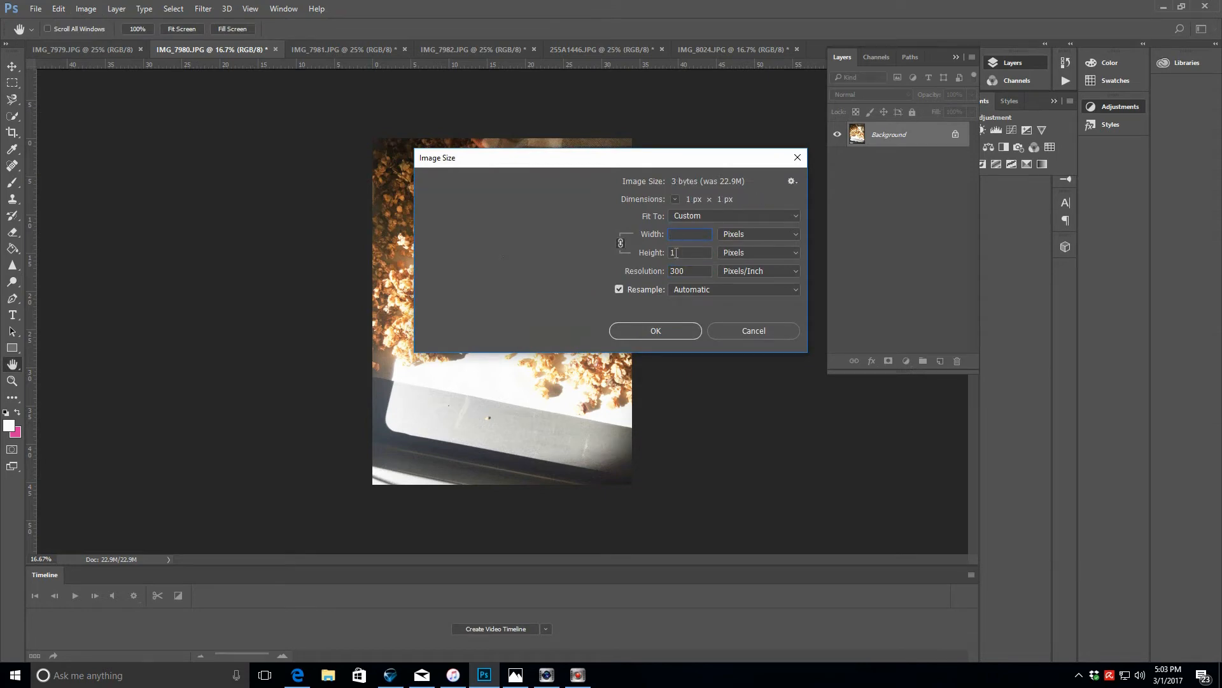
click(673, 253)
click(613, 257)
text(1800)
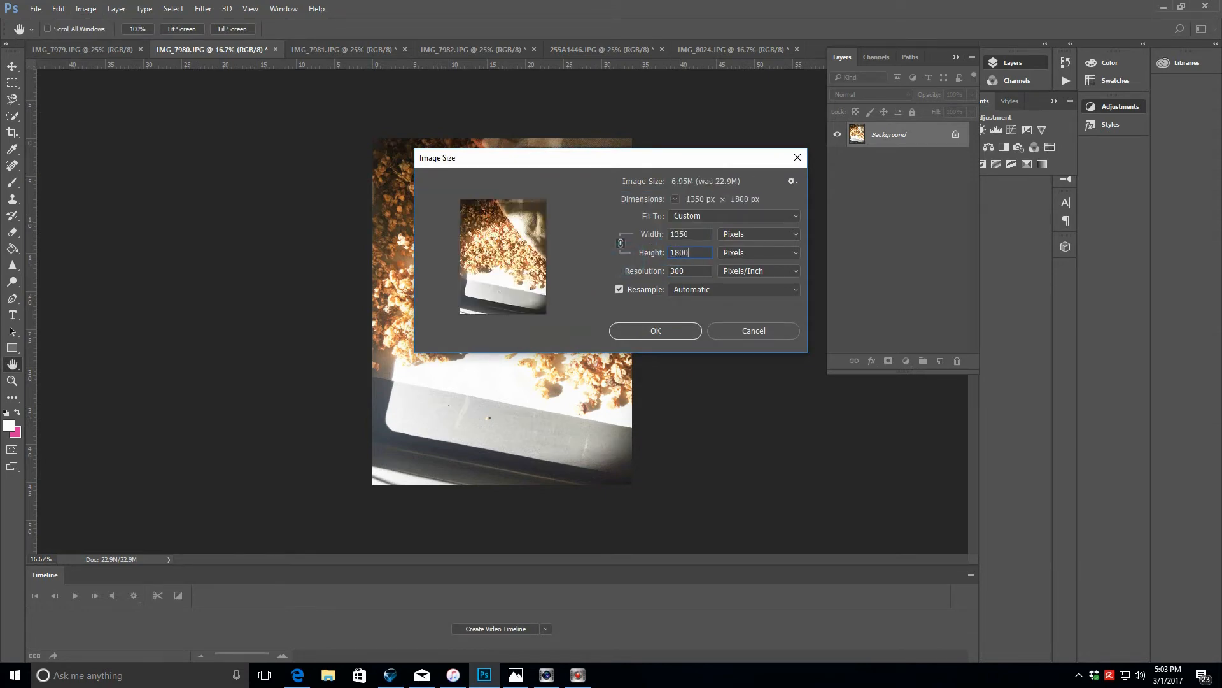
click(636, 332)
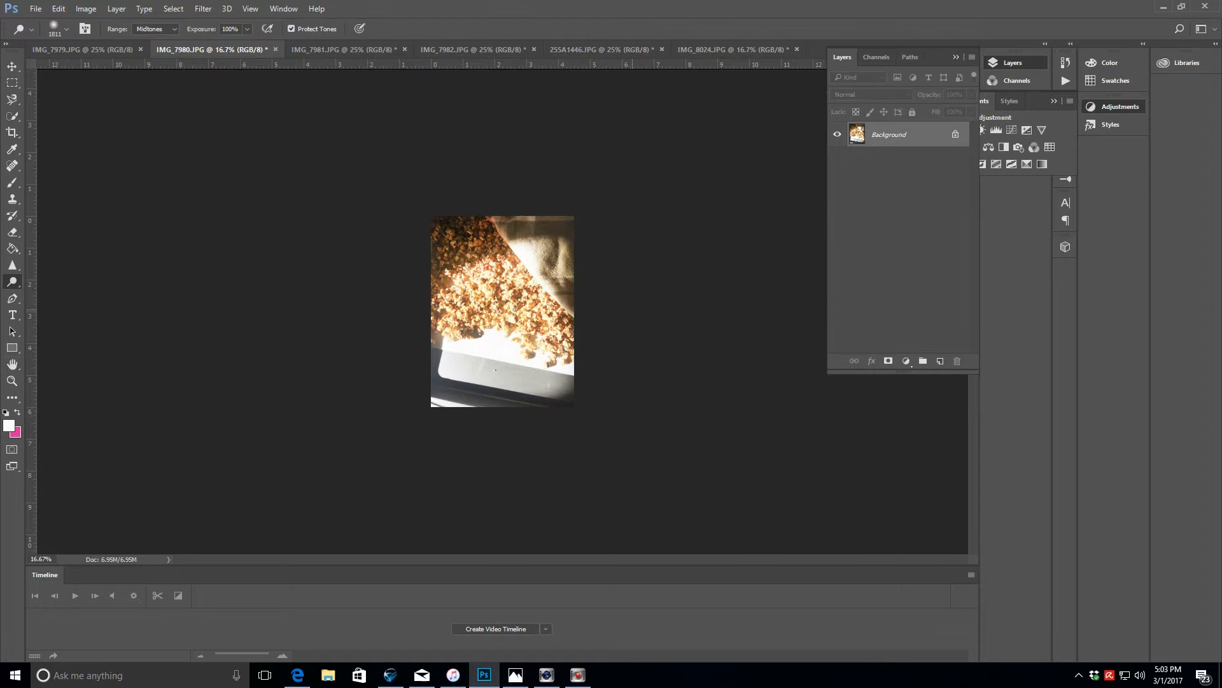
- Brighten the dog and shadows photo IMG_7979 with a Curves adjustment and flatten the image
click(71, 50)
click(1012, 130)
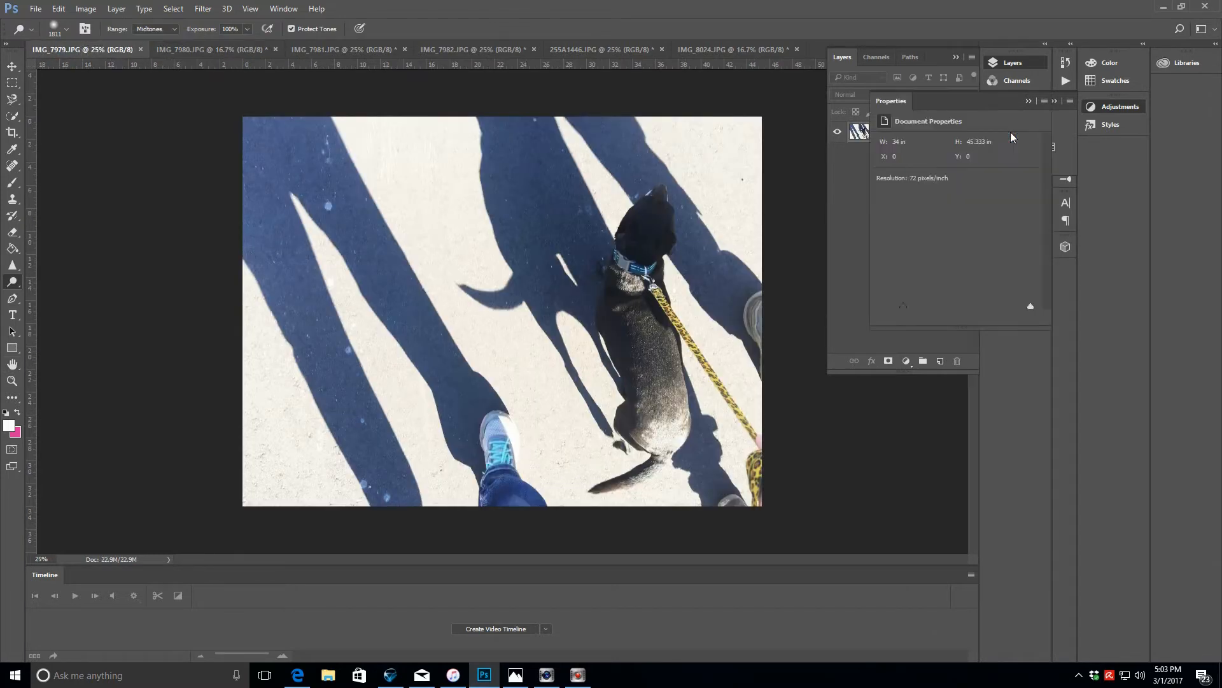
drag(994, 207, 993, 198)
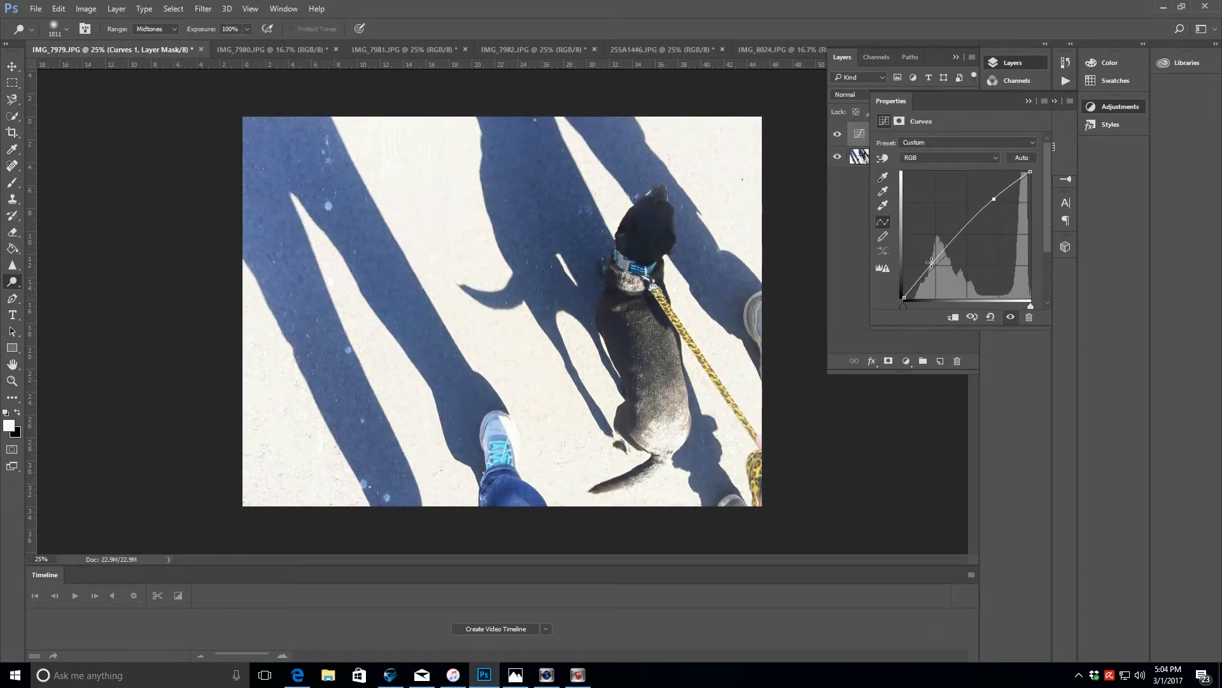
click(934, 264)
click(116, 9)
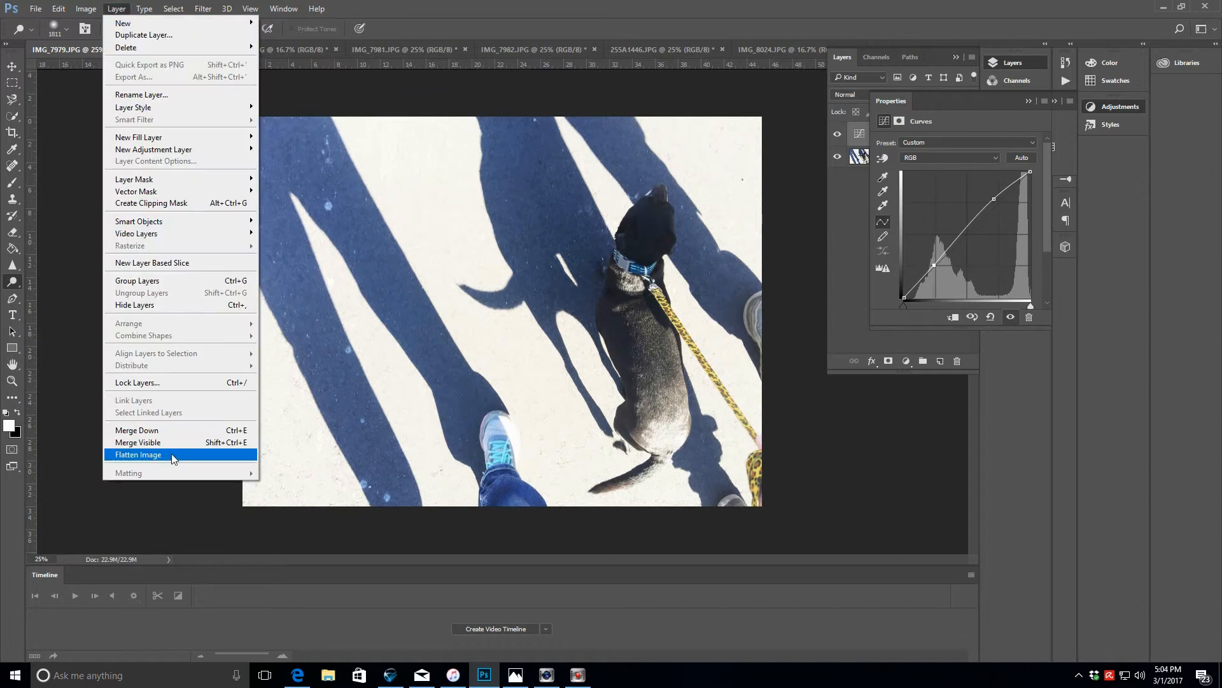
click(172, 453)
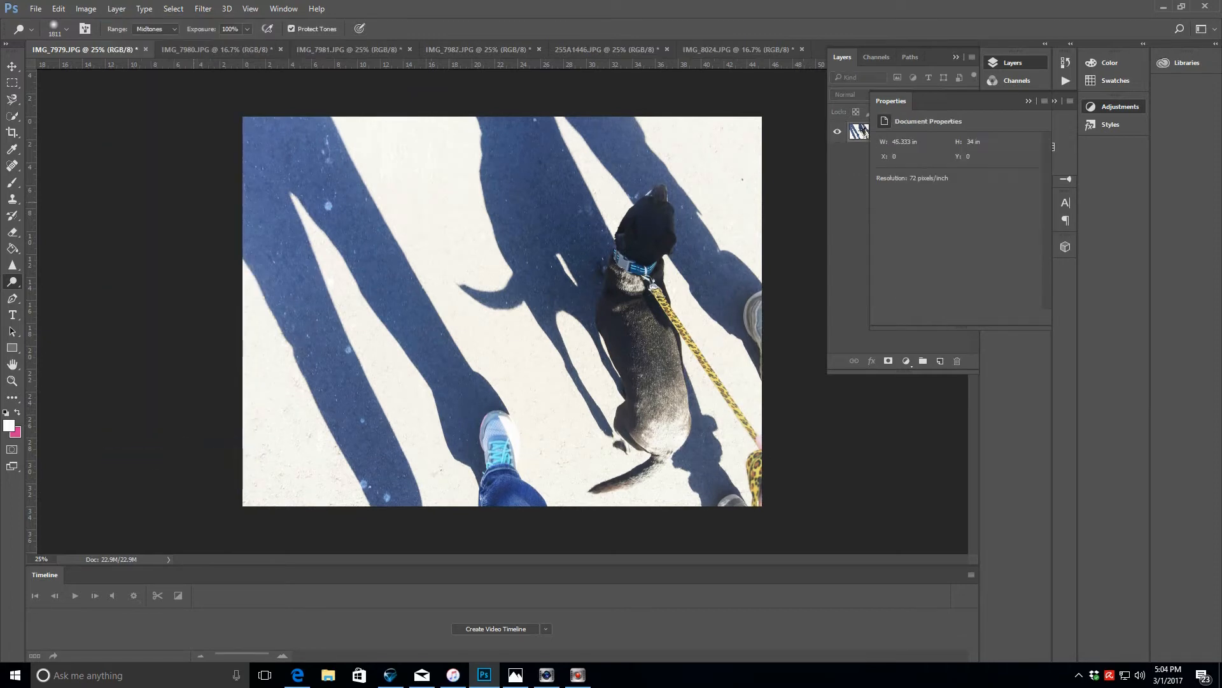
- Resize the dog photo to a resolution of 300 pixels/inch and a width of 1800 pixels, keeping proportions
click(85, 9)
click(102, 99)
double_click(676, 271)
text(300)
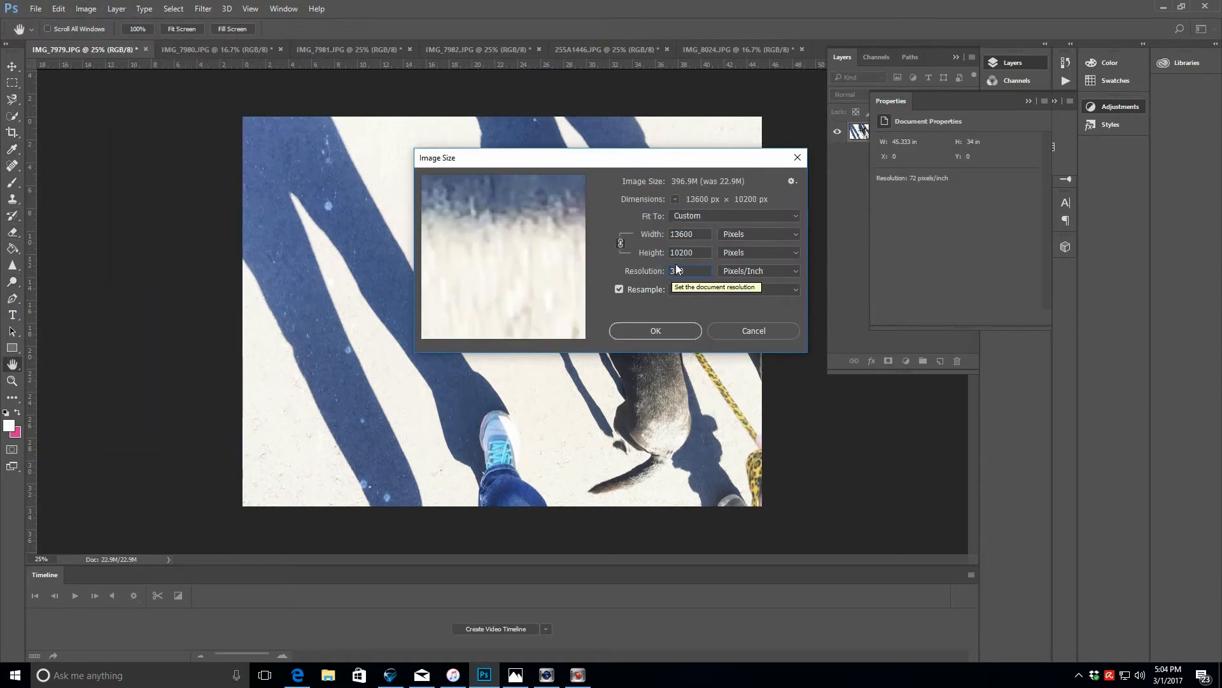
double_click(686, 233)
text(1800)
click(654, 330)
key(o)
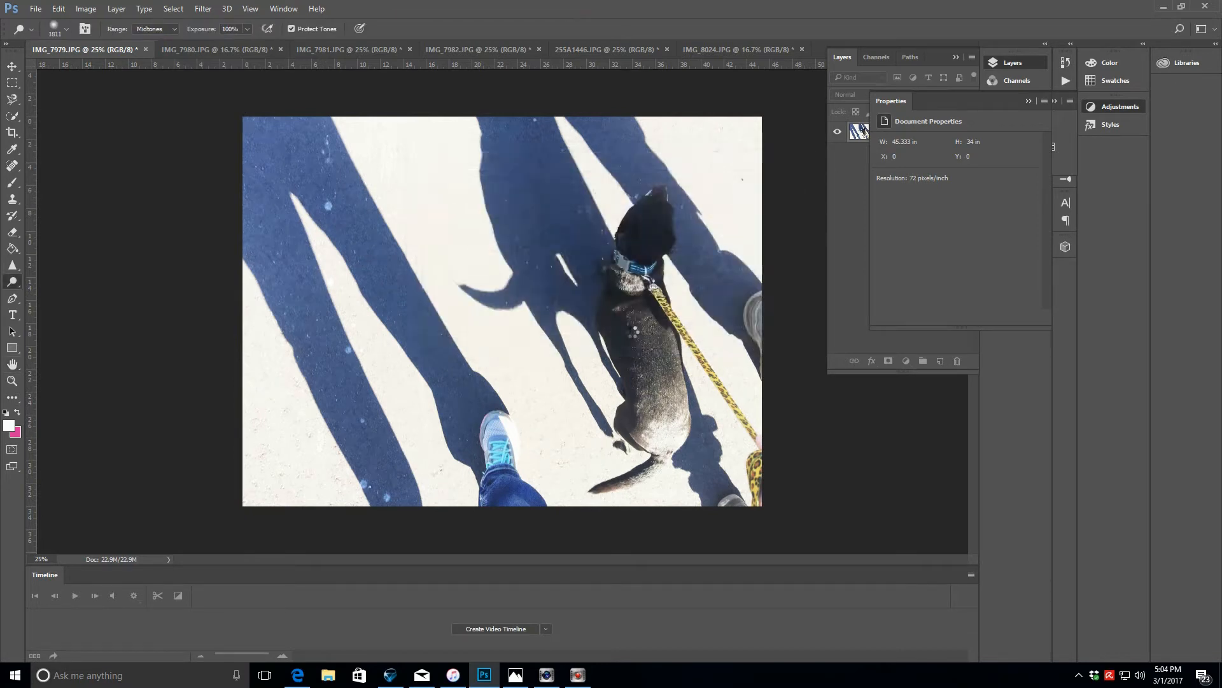
- Start opening a file and browse to the Paislee Press folder inside the Desktop's scrapbooking folder
click(36, 9)
click(40, 37)
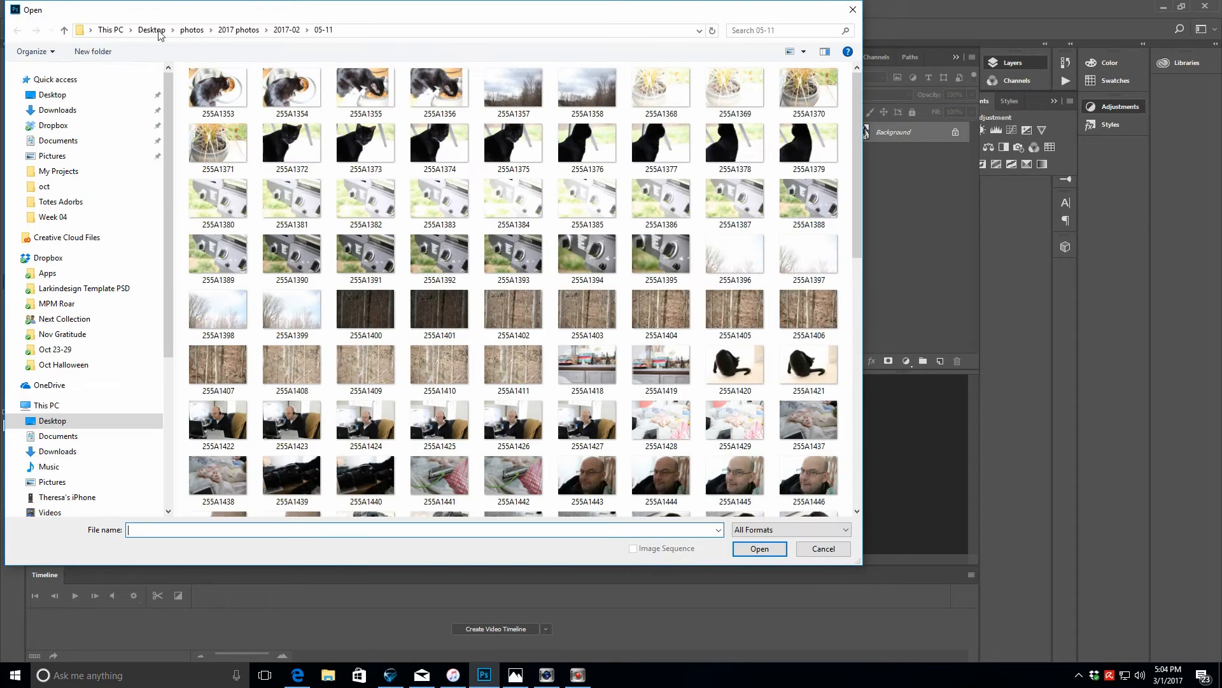
click(151, 30)
double_click(290, 102)
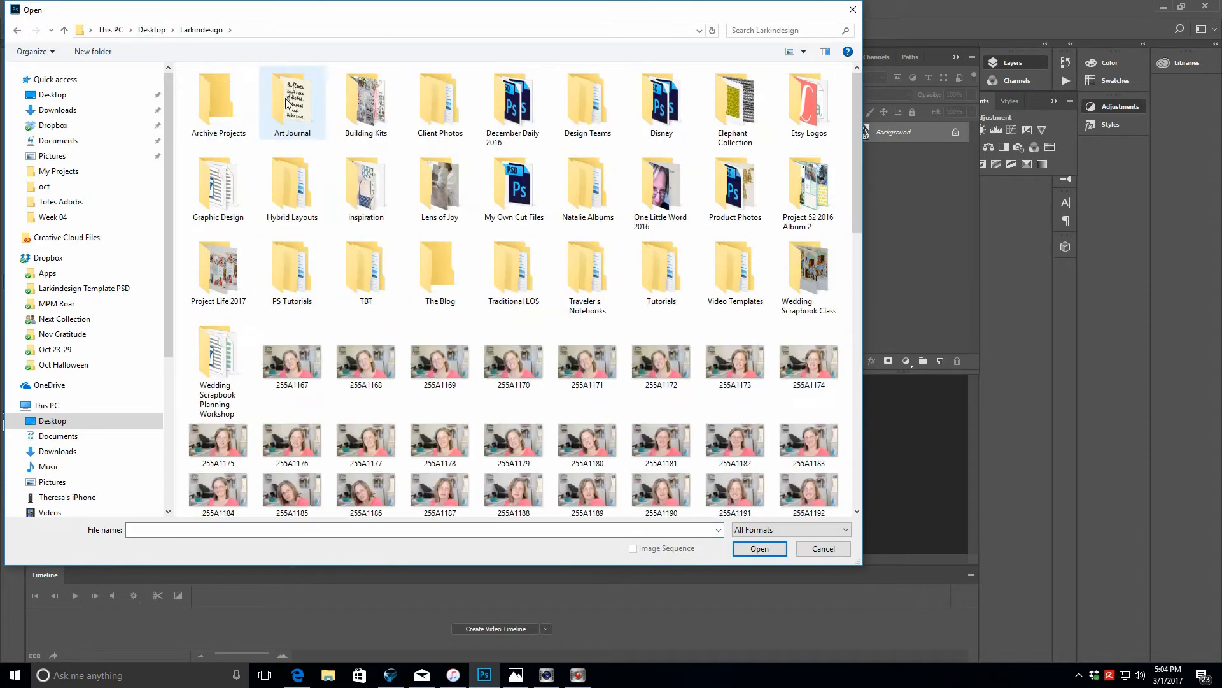
click(152, 30)
double_click(620, 109)
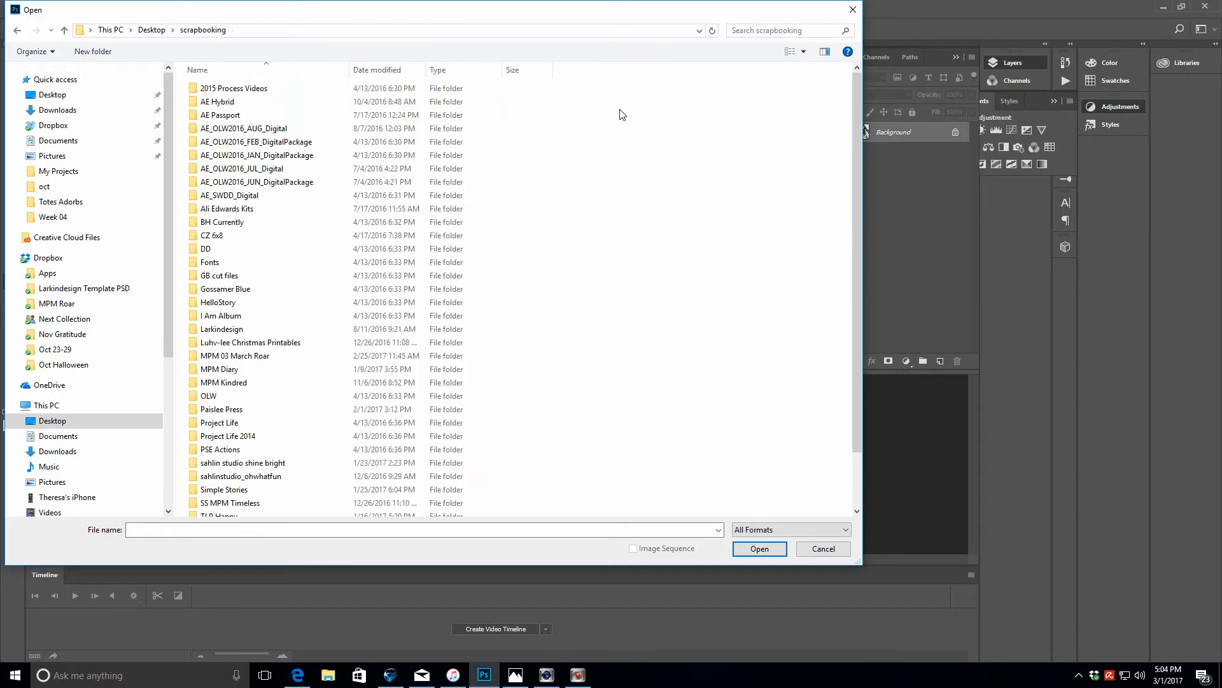
double_click(232, 412)
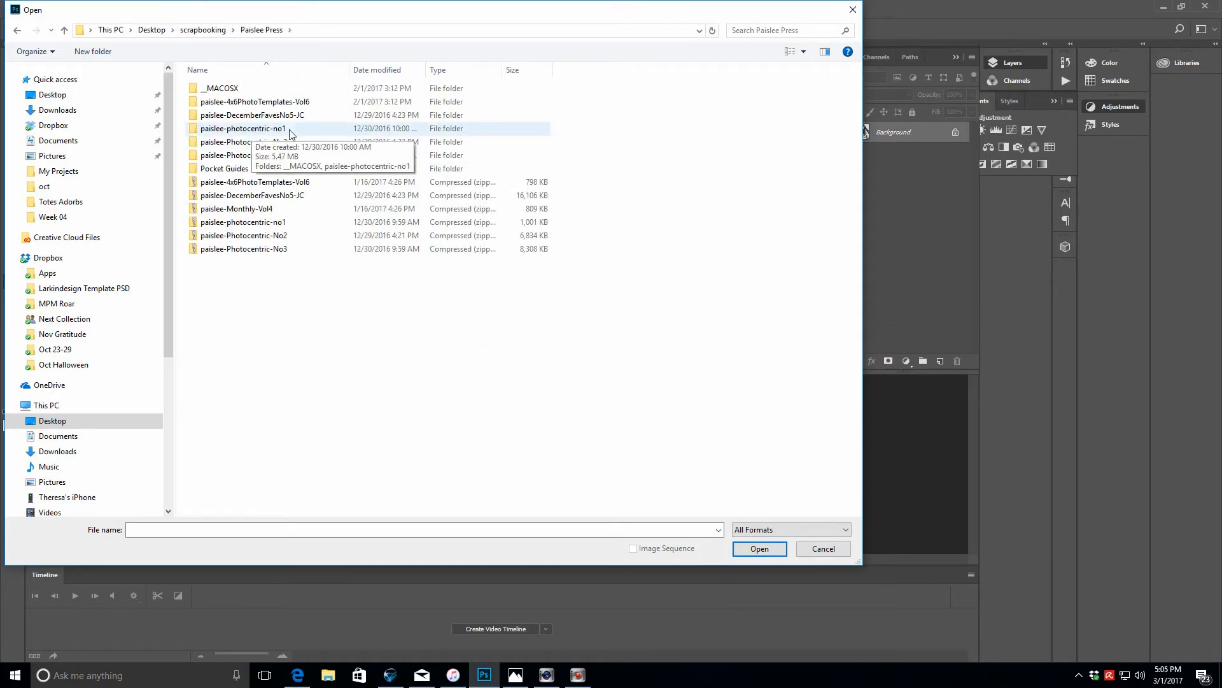
- Go into the inner paislee-photocentric-no1 folder and show its files as icons with thumbnails
double_click(322, 129)
double_click(271, 104)
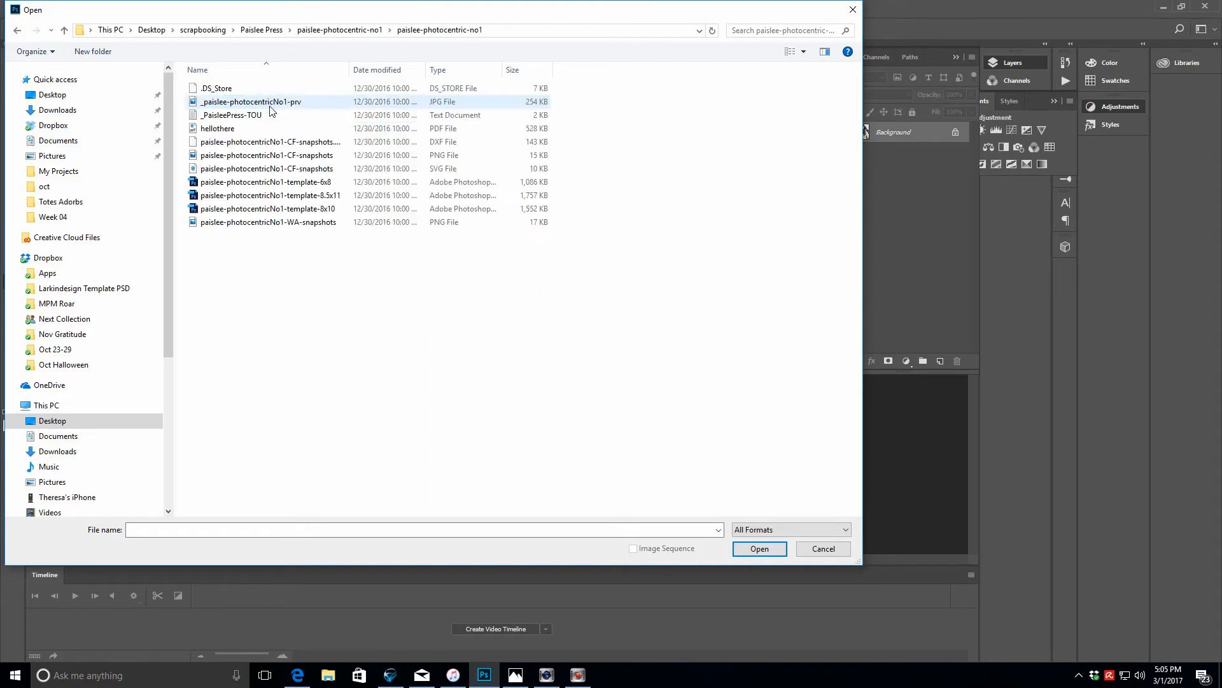
click(803, 51)
click(845, 40)
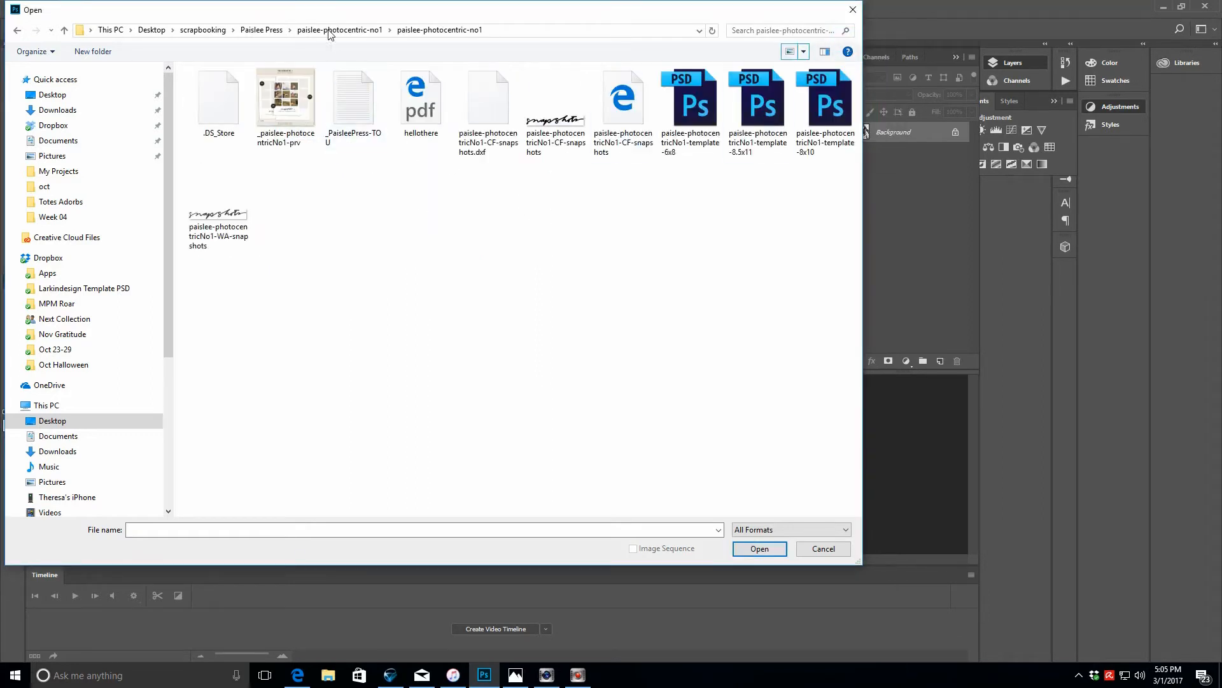
- Look through the paislee-PocketGuide-No1 and No2 folders in Paislee Press's Pocket Guides for a suitable template
click(262, 30)
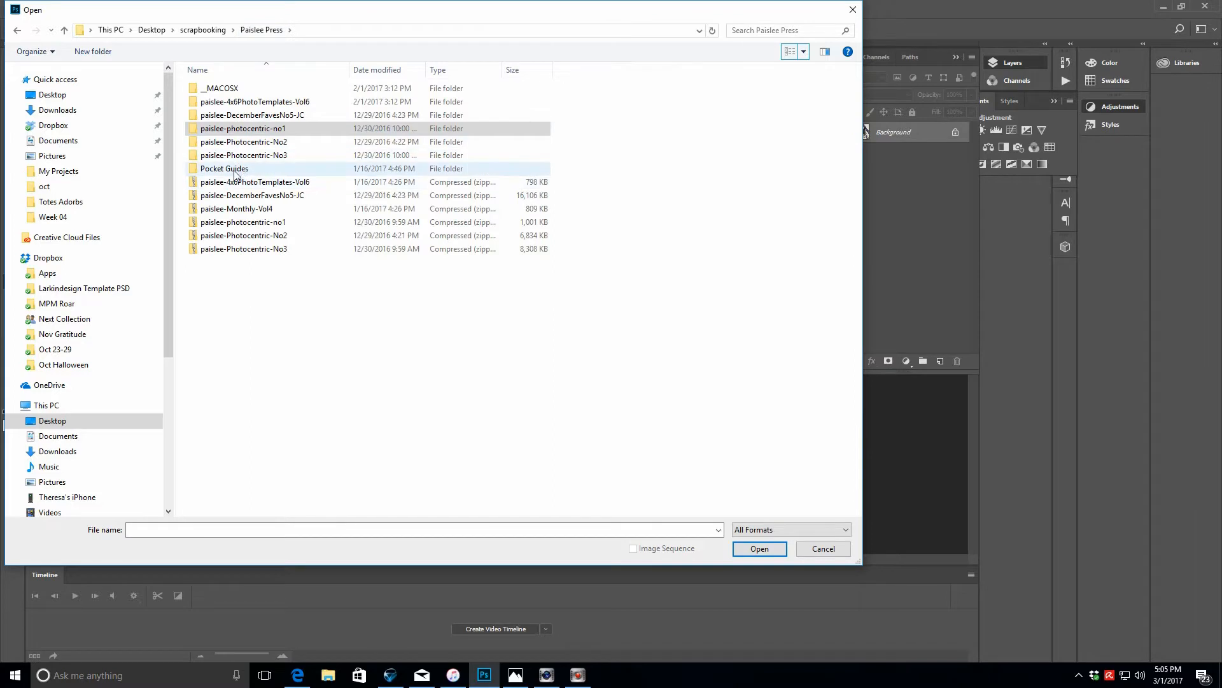
double_click(235, 169)
double_click(300, 103)
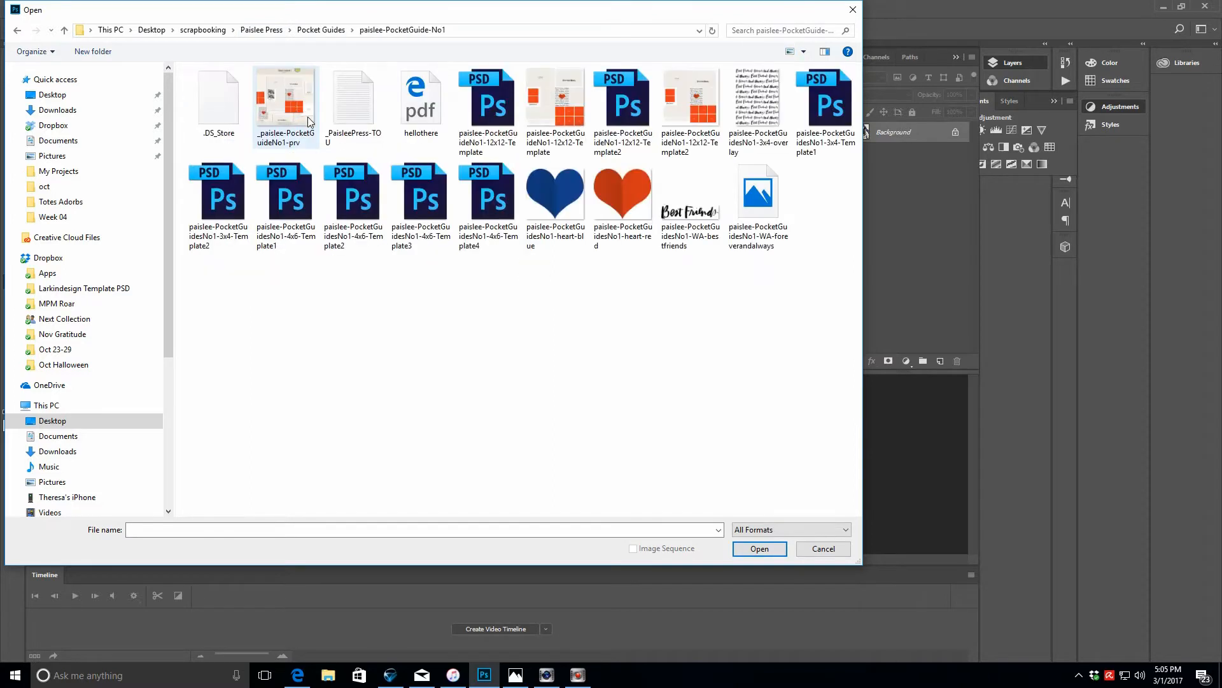
click(325, 30)
double_click(276, 118)
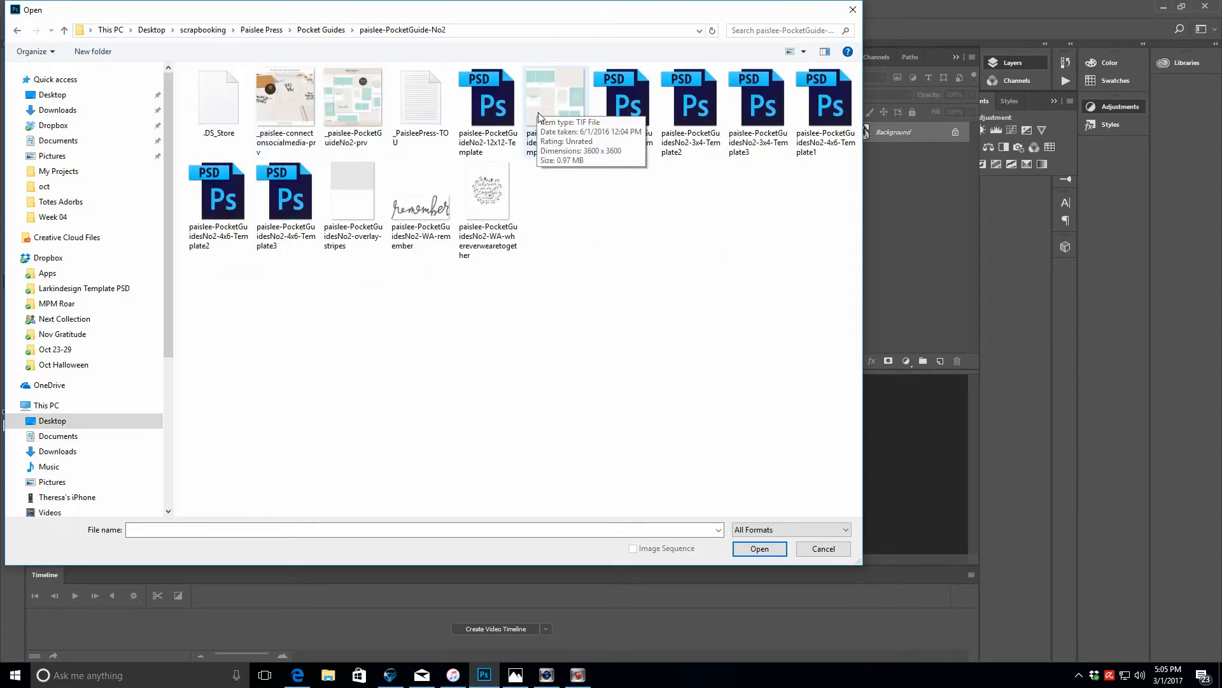
click(327, 31)
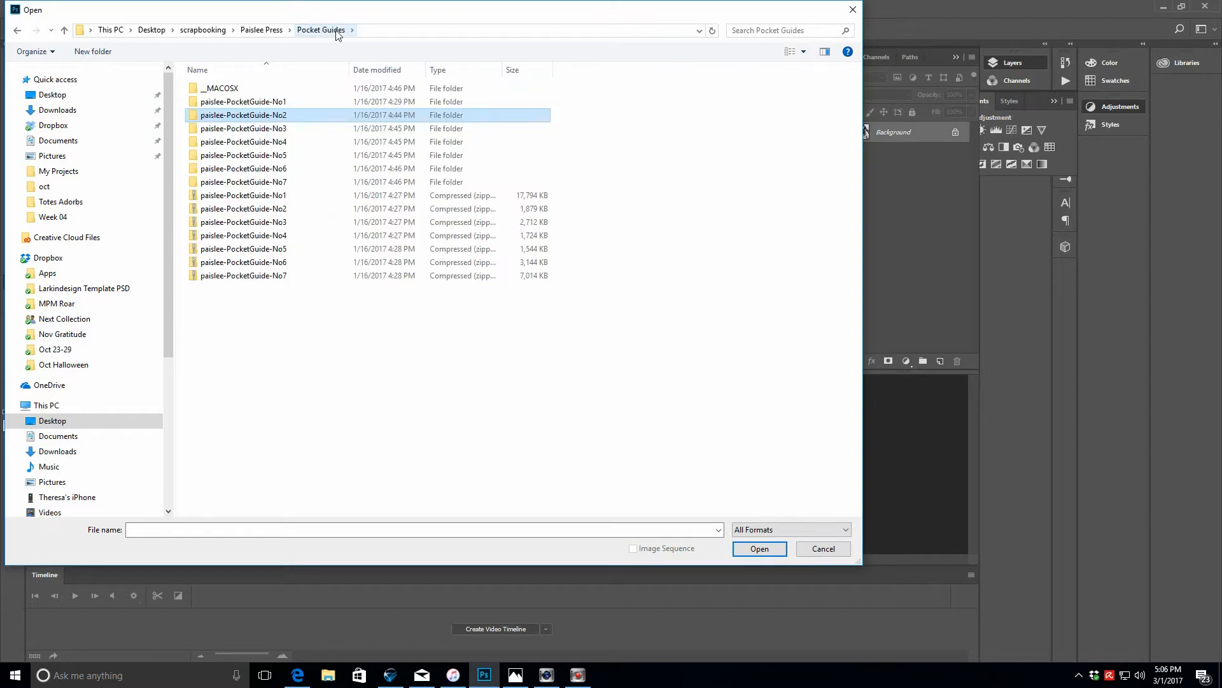
- Open the PSD sahlinstudio_cleanlinedpockettemplates_no1_1 from Larkindesign's Design Teams, 2016-2017 Sahlin Studio, Clean Lined Pocket Templates, no1, folder 1
click(152, 30)
double_click(295, 108)
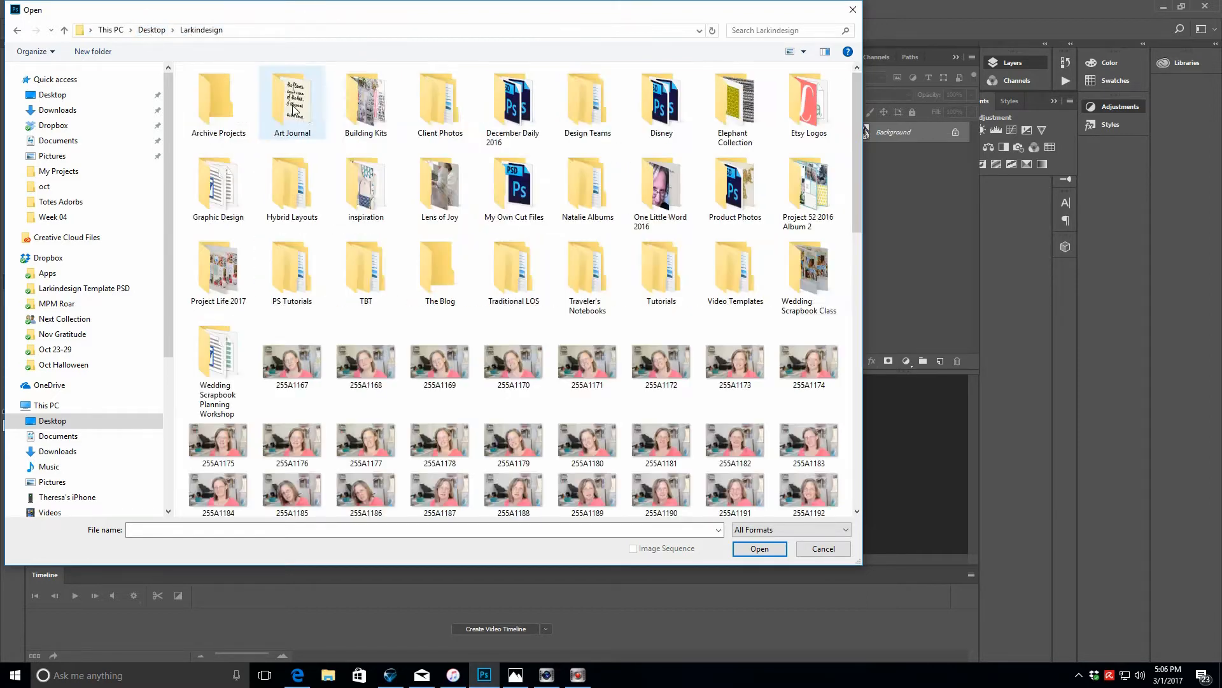
double_click(587, 105)
double_click(253, 103)
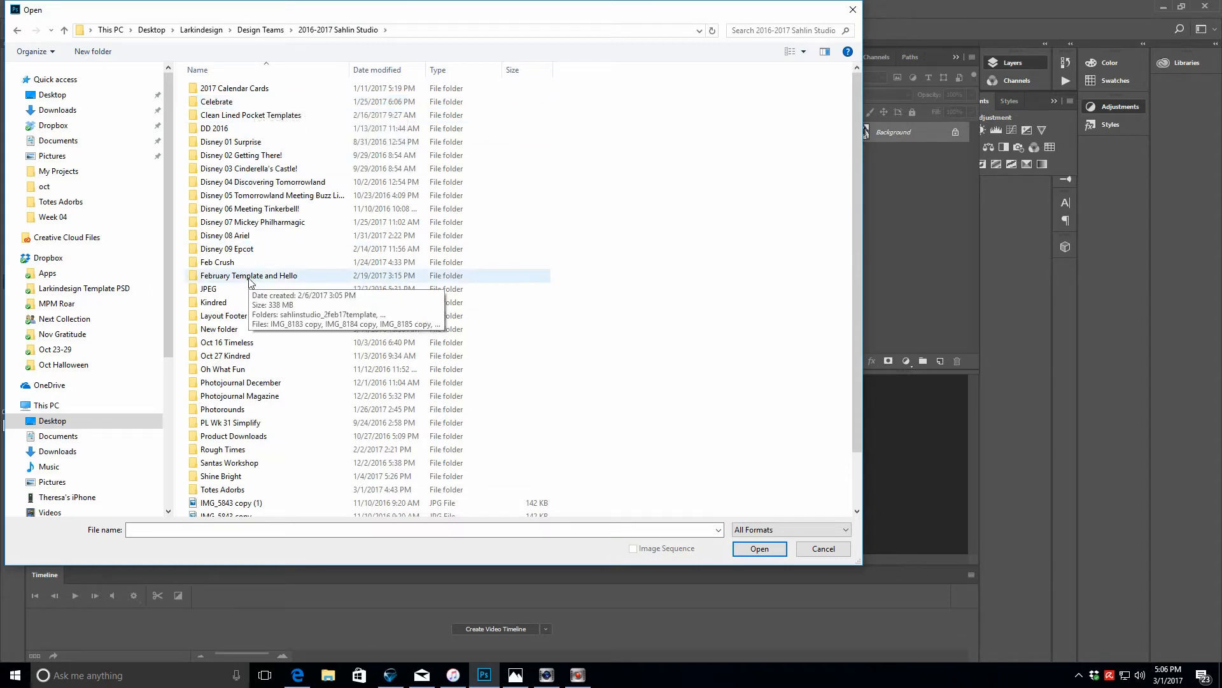
double_click(280, 115)
double_click(216, 102)
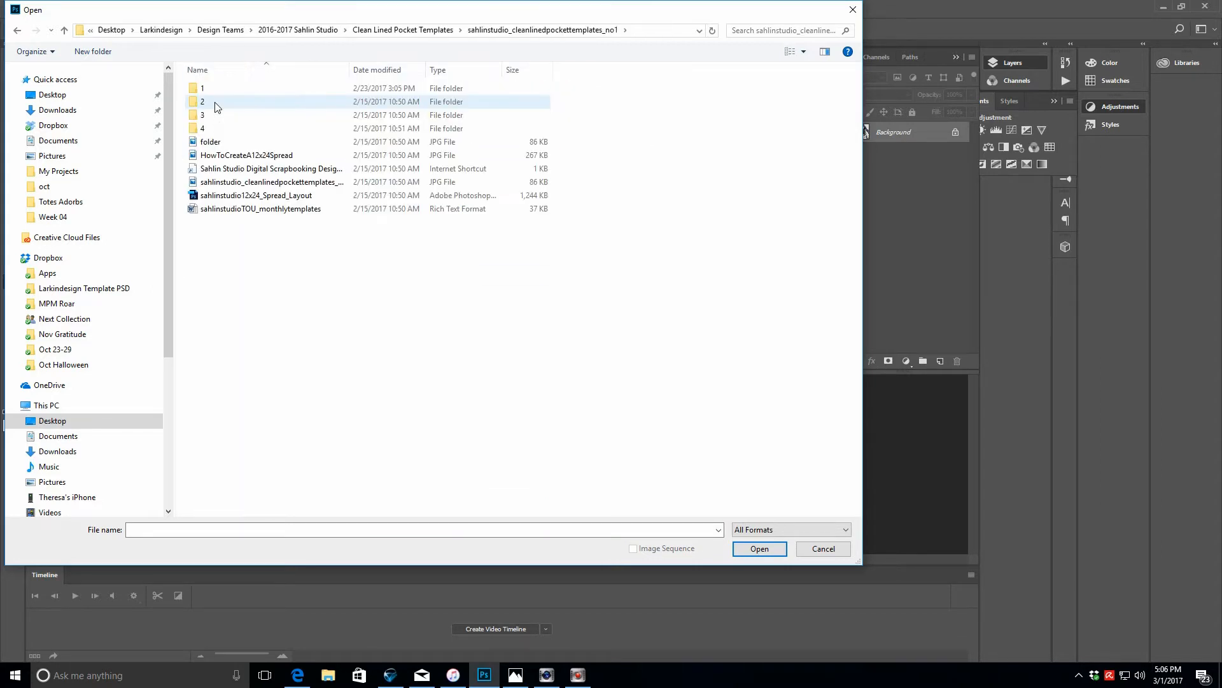
double_click(215, 88)
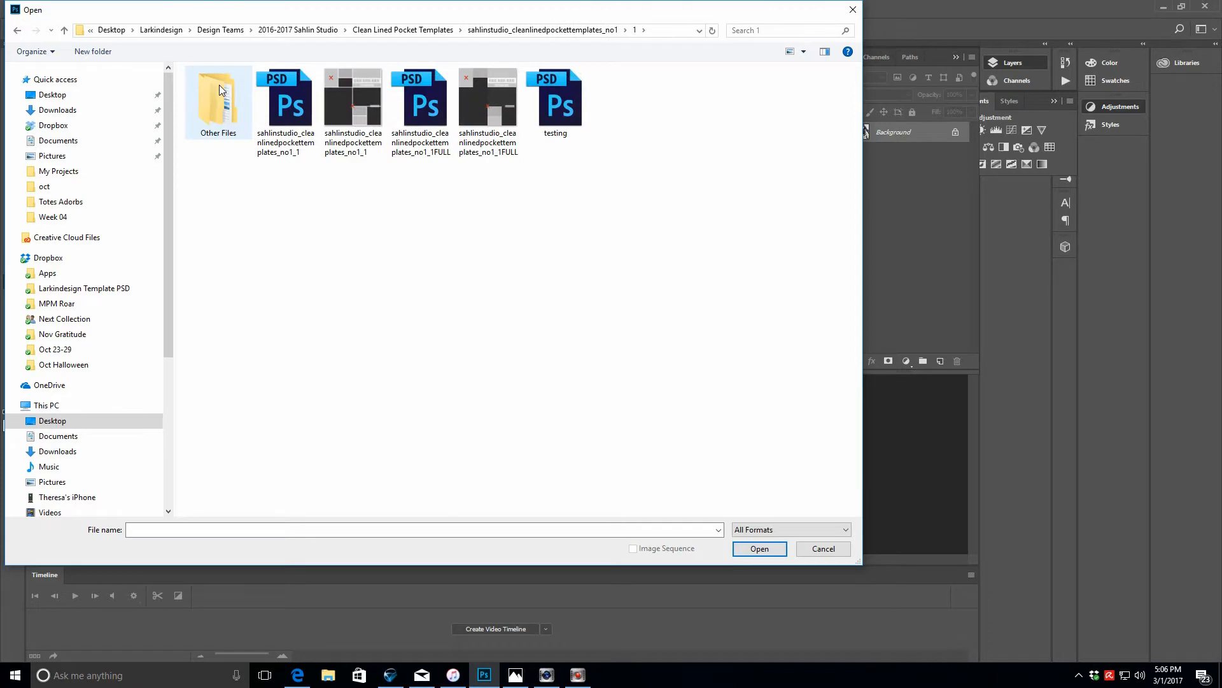
click(286, 105)
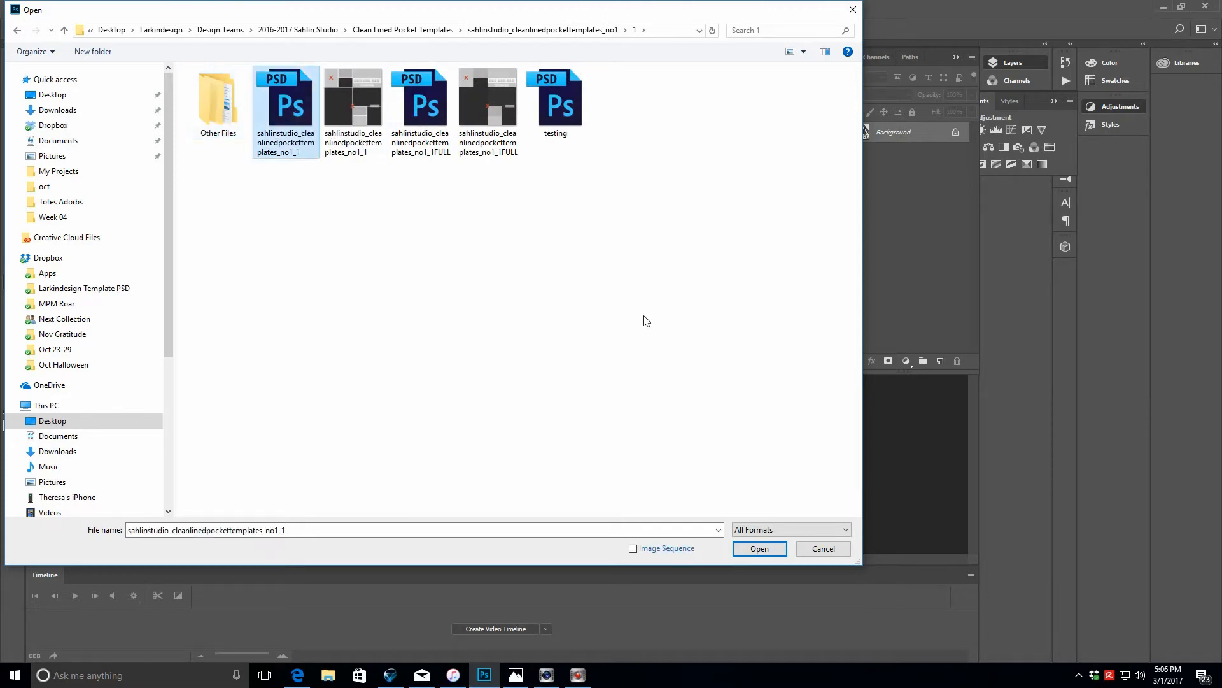
click(751, 550)
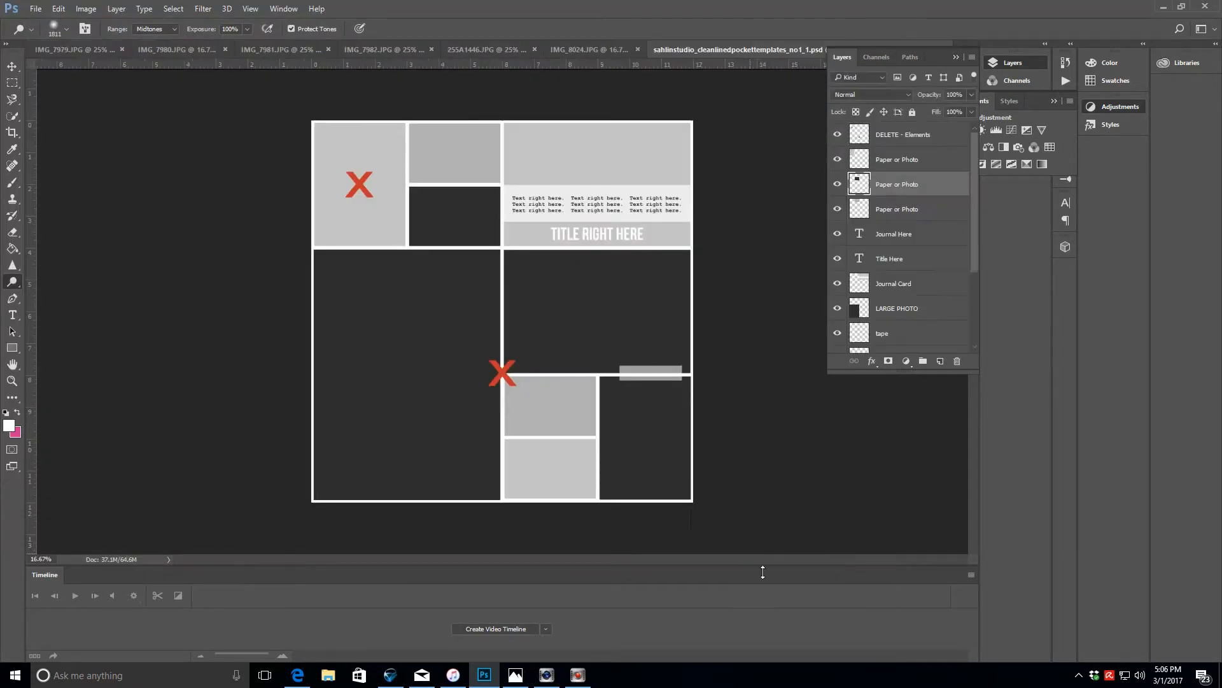
- Hide the tape and DELETE - Elements layers in the pocket template
scroll(967, 169, down, 5)
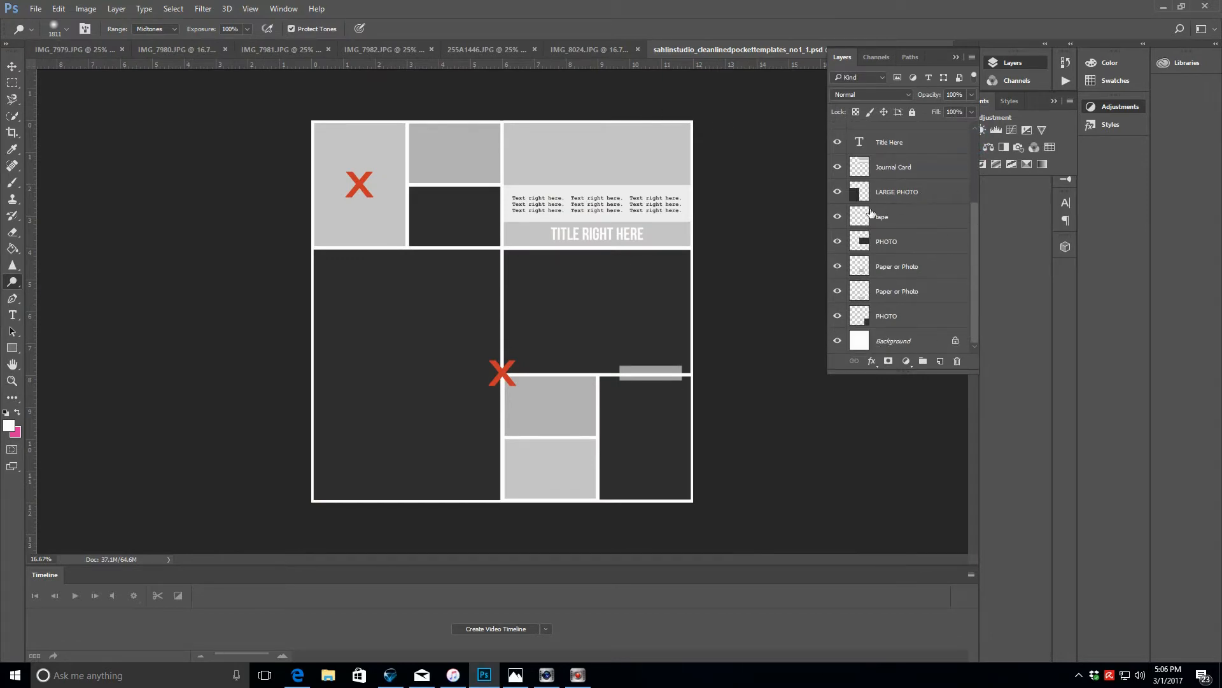
click(838, 217)
scroll(976, 237, up, 5)
click(838, 134)
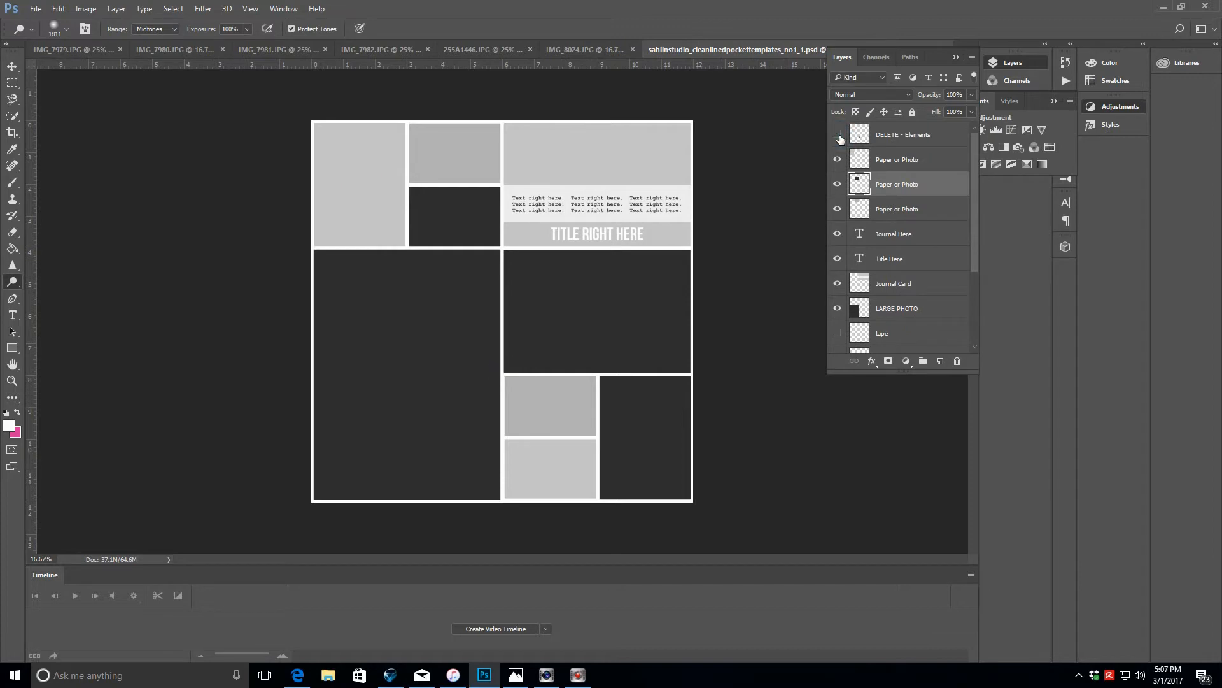
- Copy the whole cat photo IMG_8024 and select the template's lowest PHOTO layer with the Move tool active
click(900, 310)
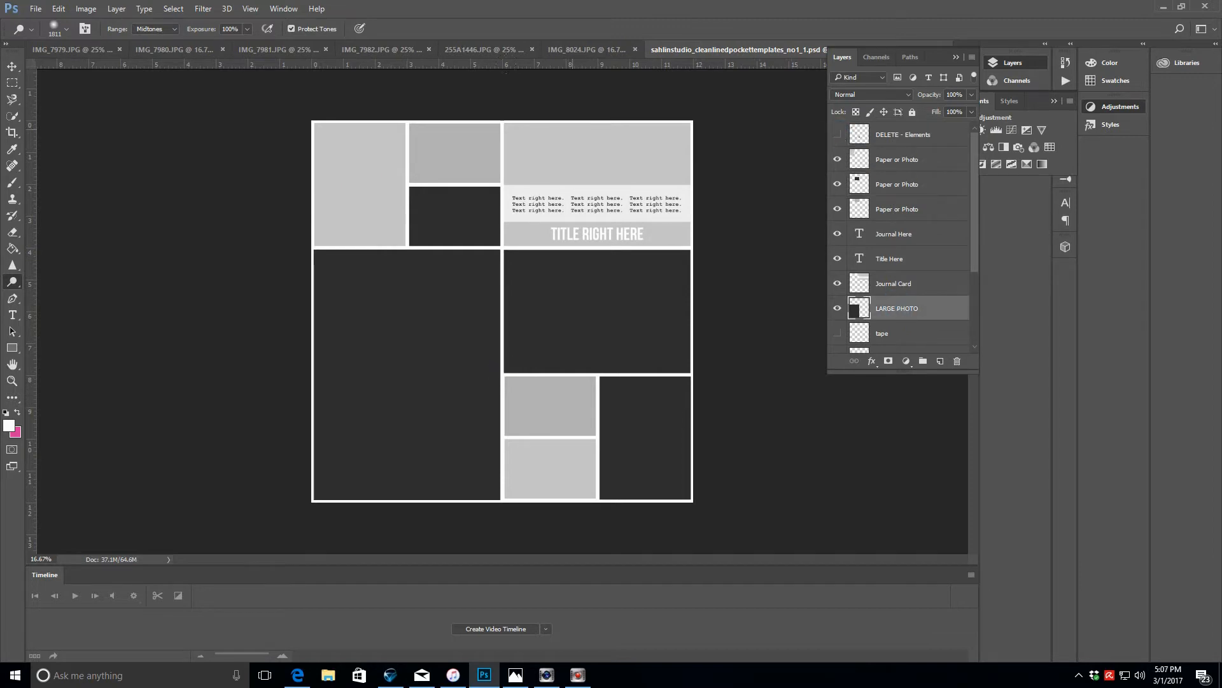
click(584, 52)
key(ctrl+a)
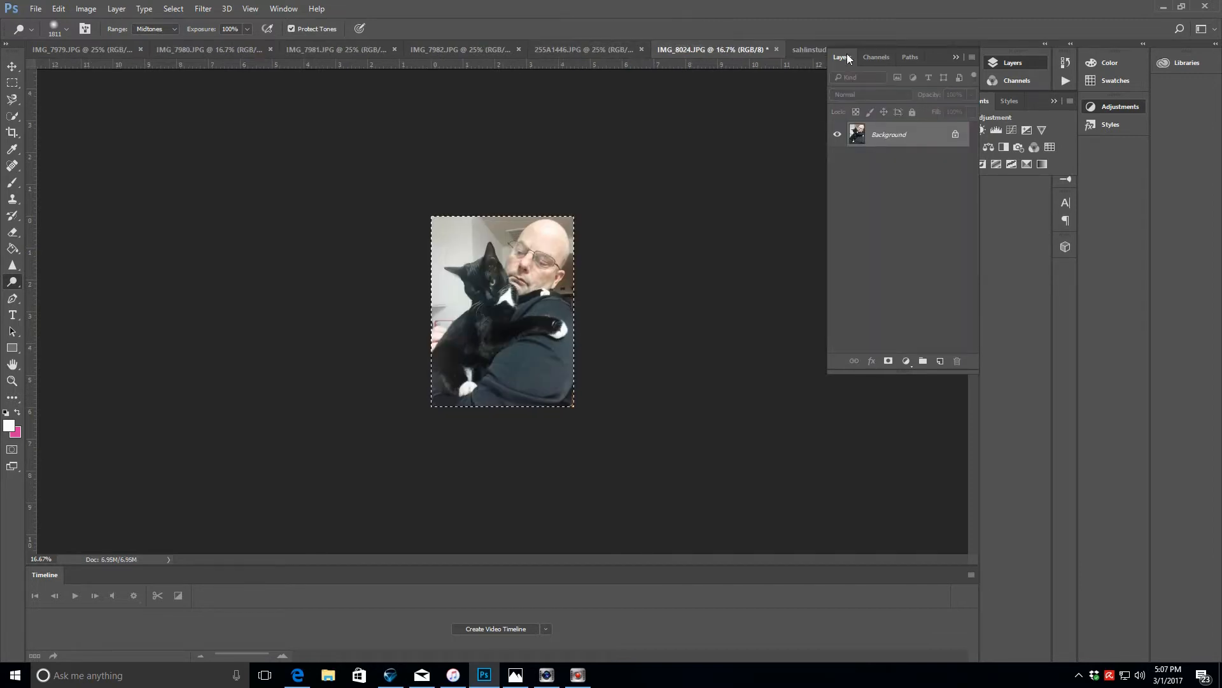
click(854, 51)
click(1011, 65)
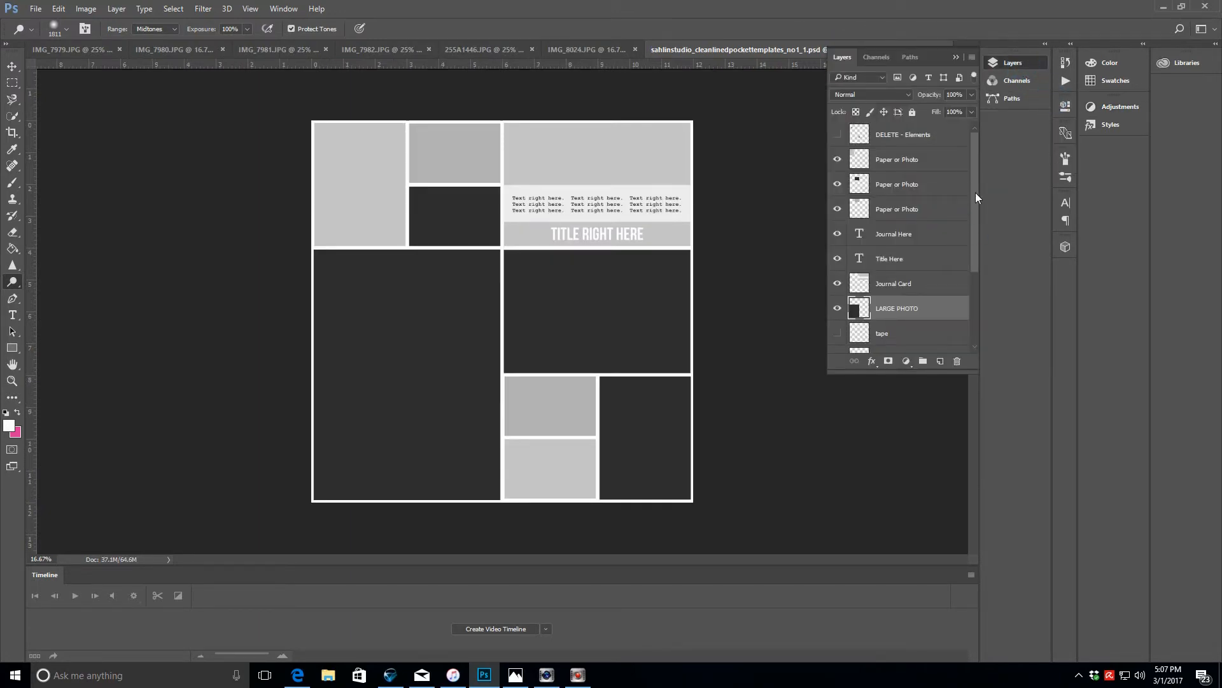
drag(976, 192, 976, 259)
click(891, 316)
key(v)
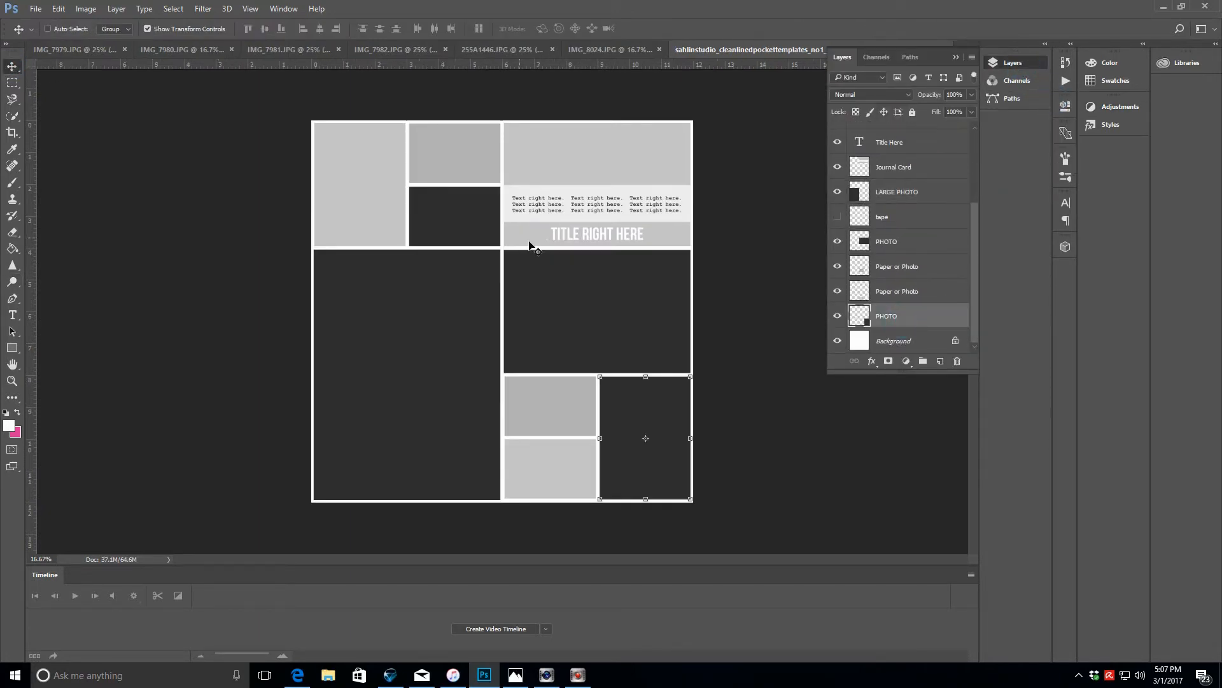
- Paste the cat photo and scale it proportionally to about 68% so it covers the bottom-right photo frame
key(ctrl+v)
drag(486, 239, 594, 359)
drag(699, 504, 697, 500)
drag(665, 433, 664, 436)
drag(695, 364, 693, 368)
drag(594, 368, 595, 371)
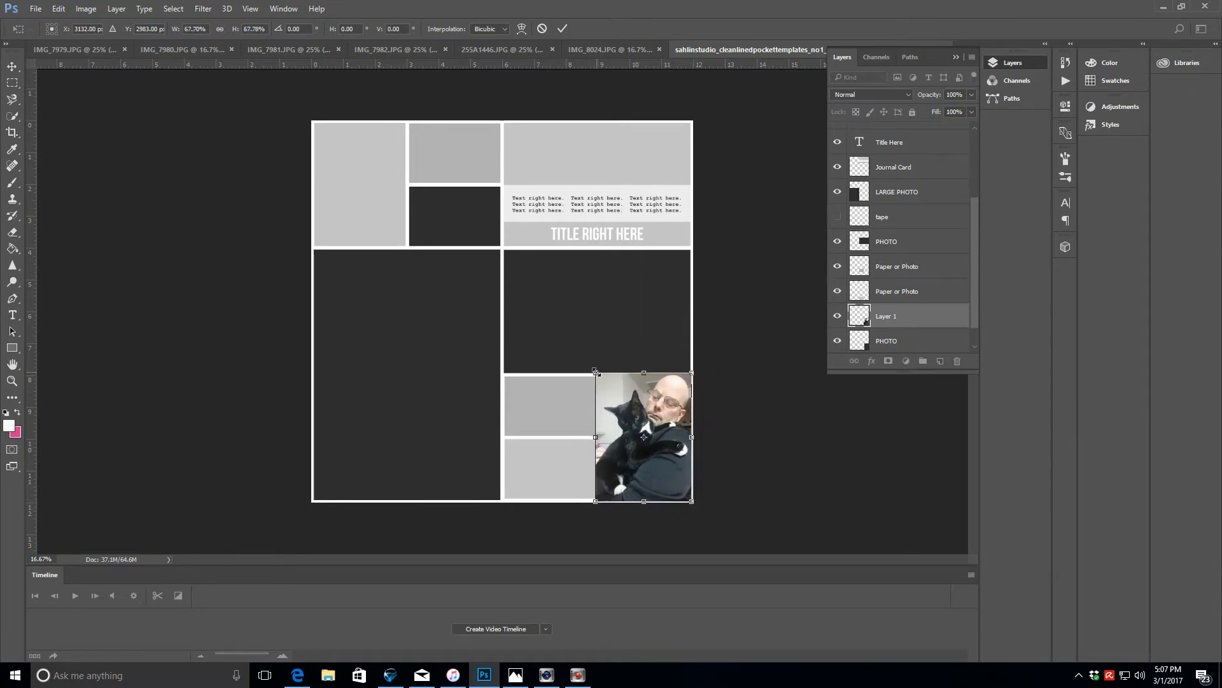
click(562, 28)
- Clip the cat photo to its PHOTO frame and fine-tune its size at the upper-left corner
click(116, 8)
click(179, 203)
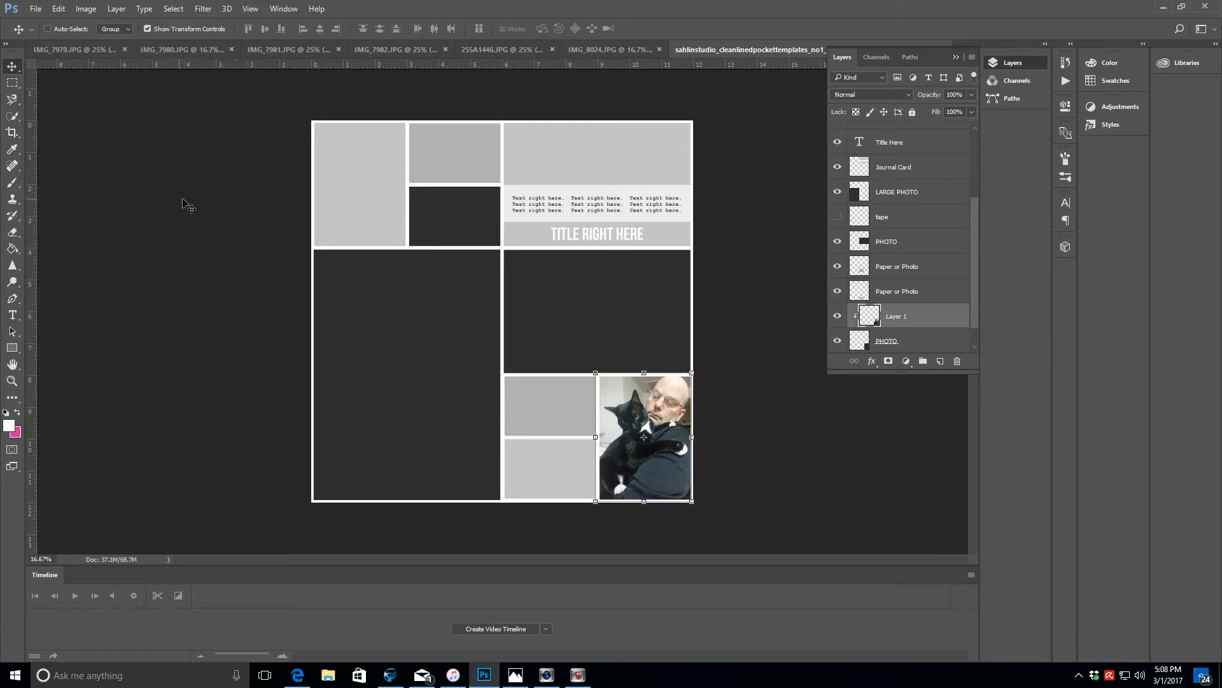
drag(595, 373, 597, 375)
click(562, 29)
- Start saving the layout under a new name and create a Week 05 folder inside Larkindesign's Project Life 2017 folder
click(36, 9)
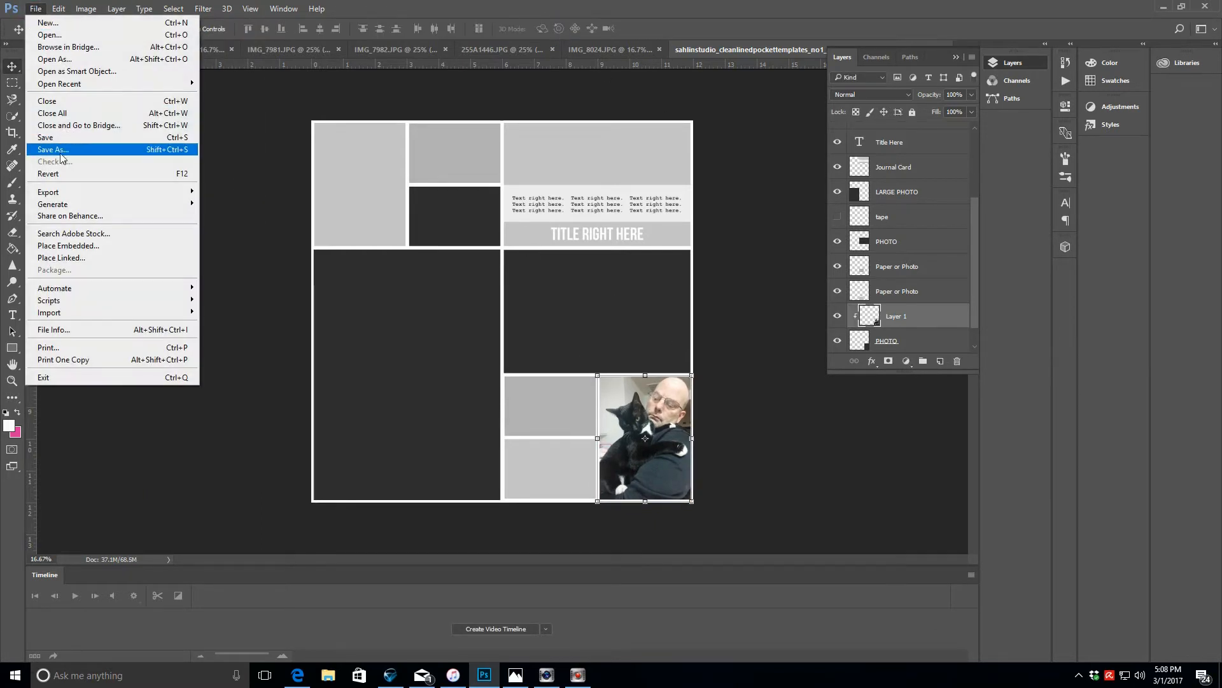
click(64, 151)
click(111, 30)
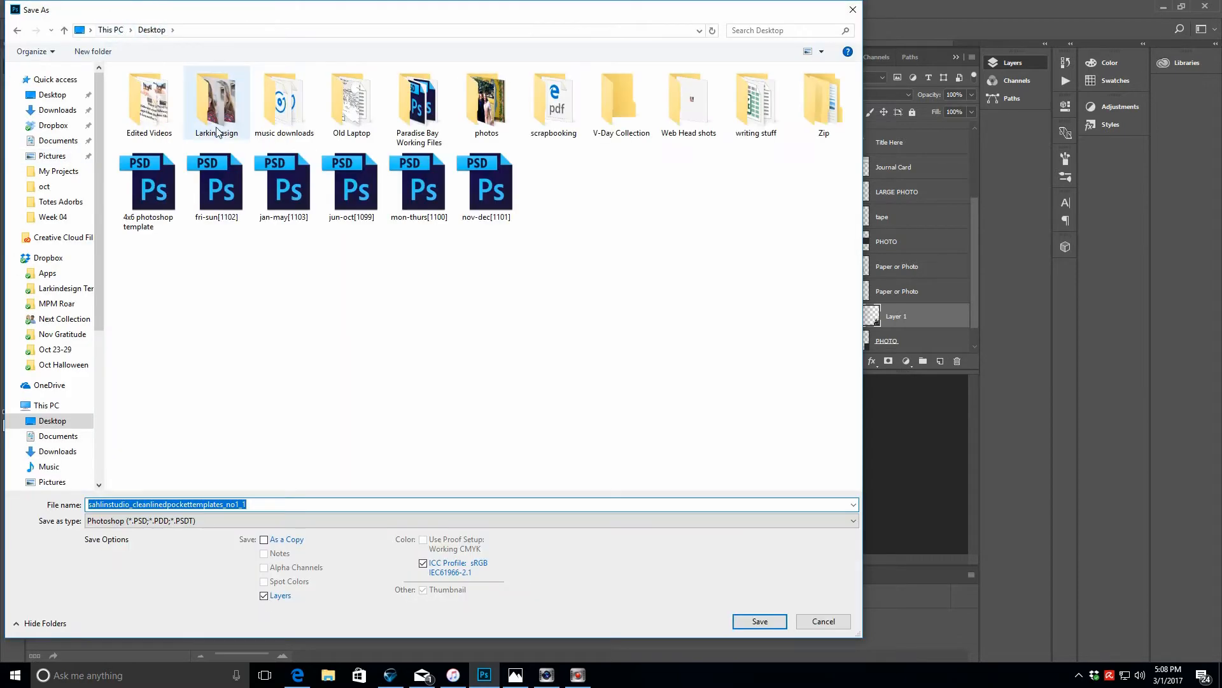
double_click(216, 102)
double_click(611, 188)
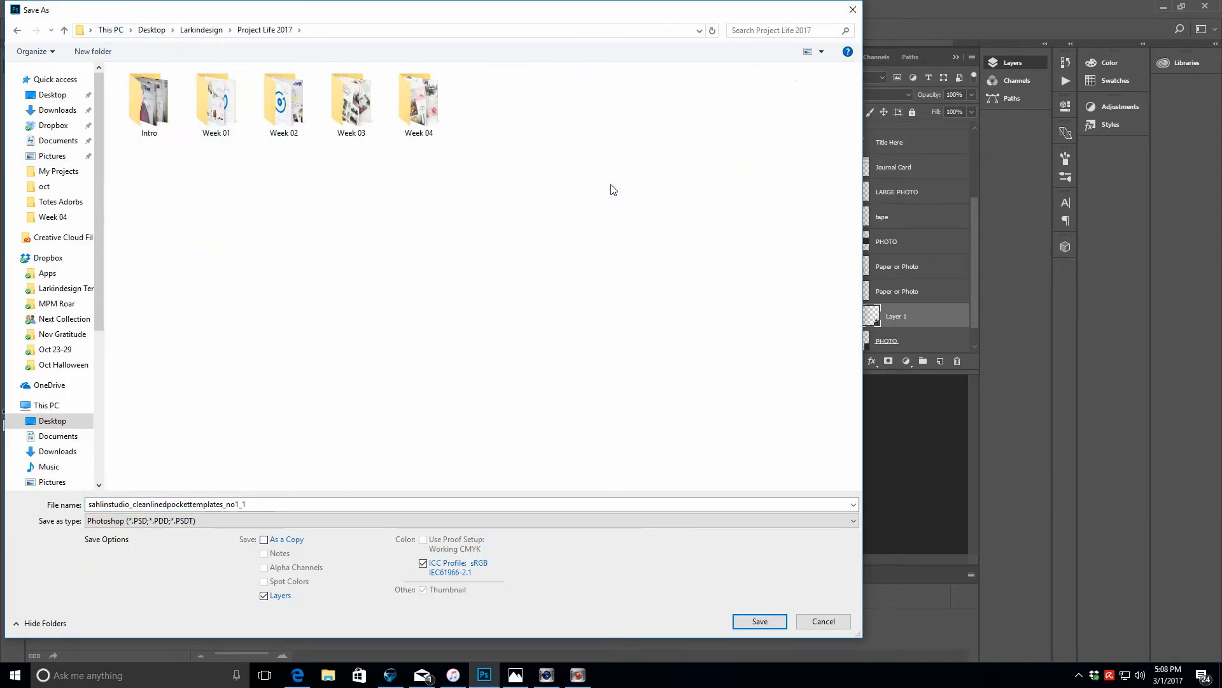
click(93, 51)
text(Week 05)
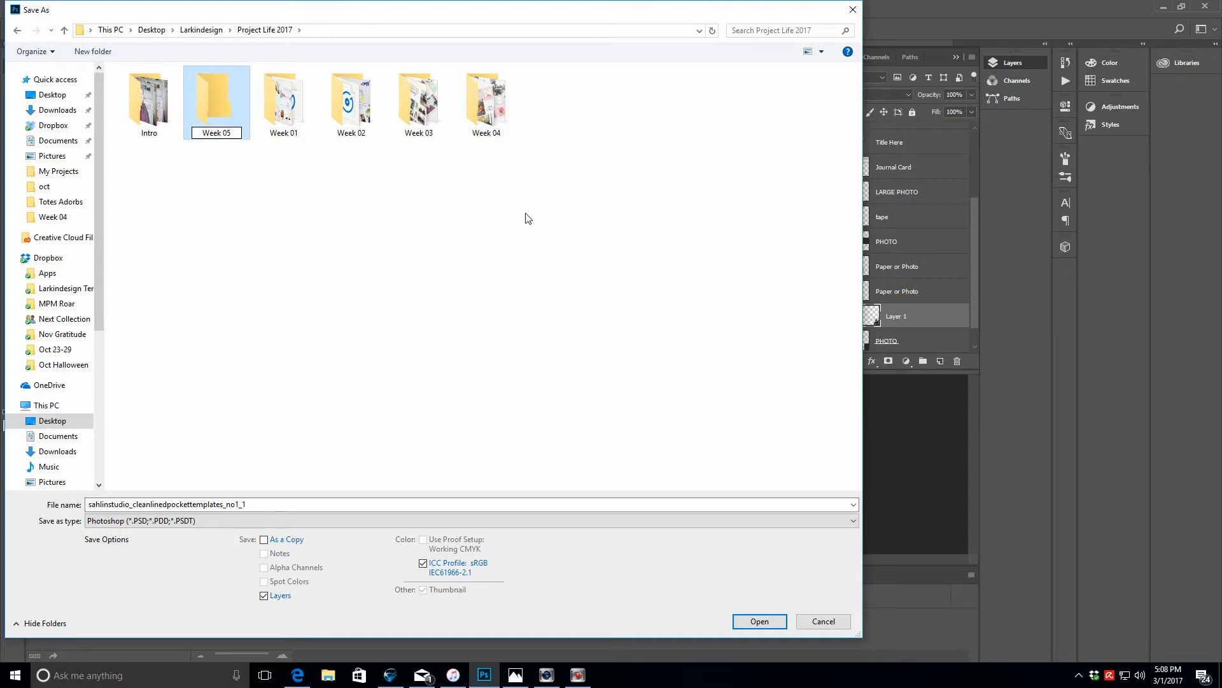
key(Return)
- Save the layout in the Week 05 folder as a Photoshop file named Week 05 PSD
double_click(503, 108)
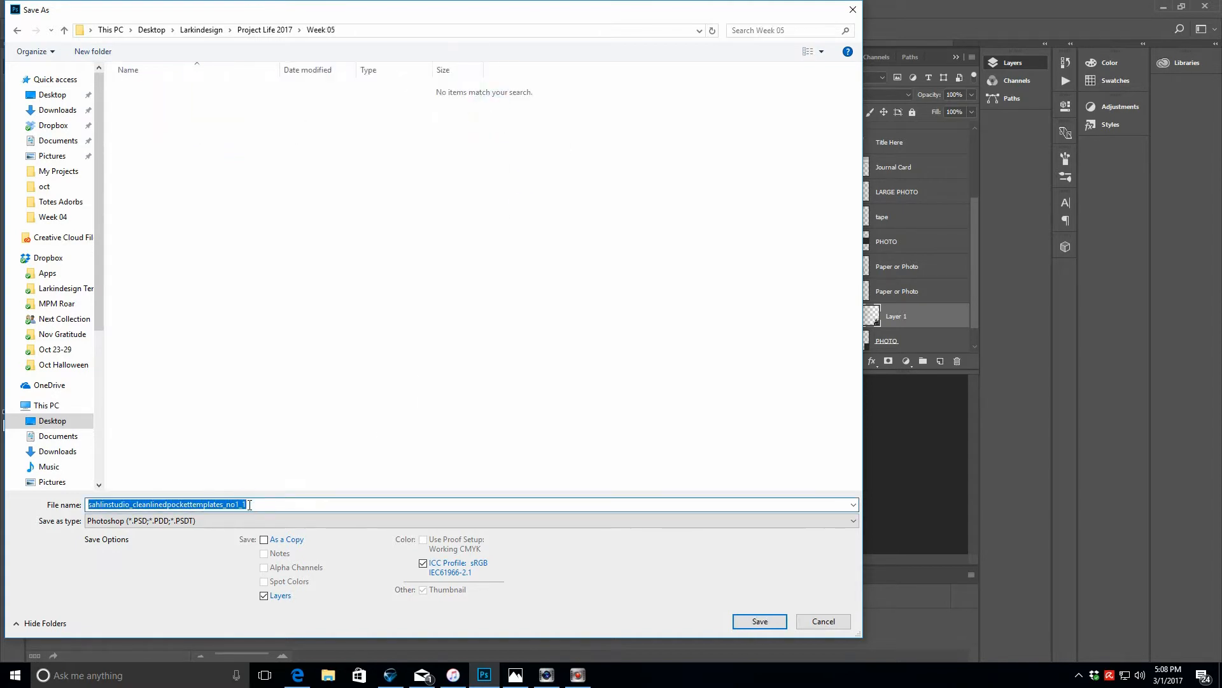
text(Week 05 PSD)
key(Return)
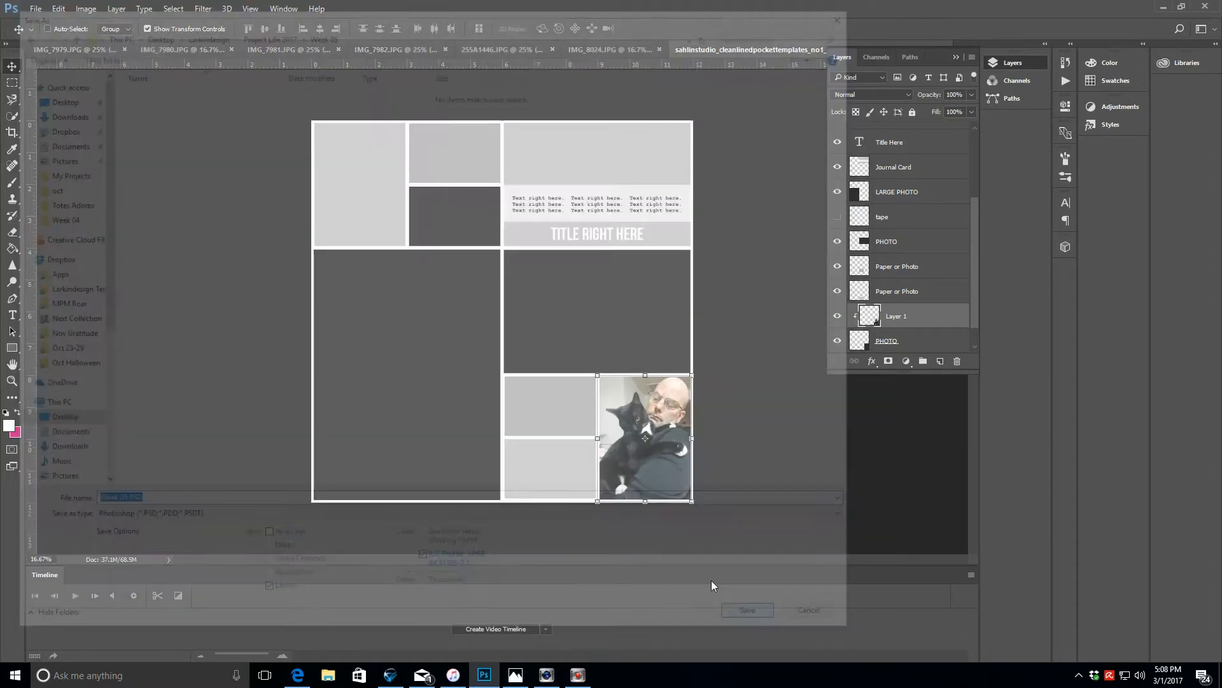
click(756, 211)
- Close the cat photo IMG_8024
click(682, 51)
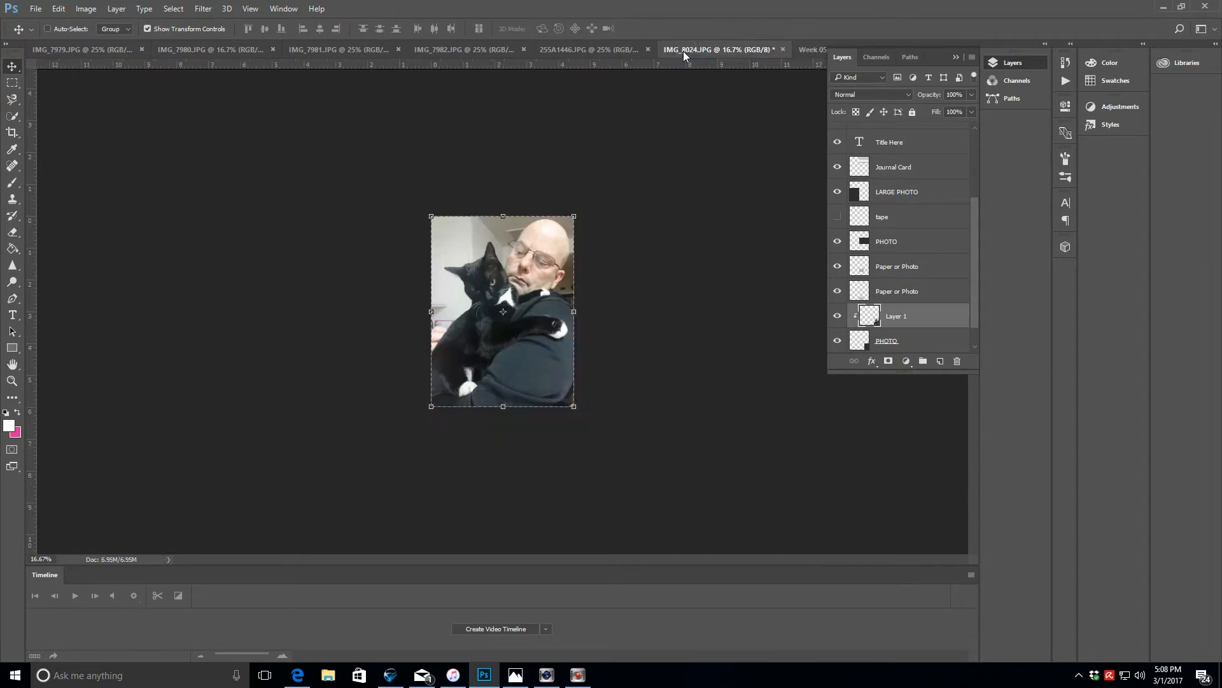
click(778, 50)
click(606, 258)
- Copy the portrait photo 255A1446 into Week 05 PSD above the wide PHOTO layer and position it over that frame
click(617, 51)
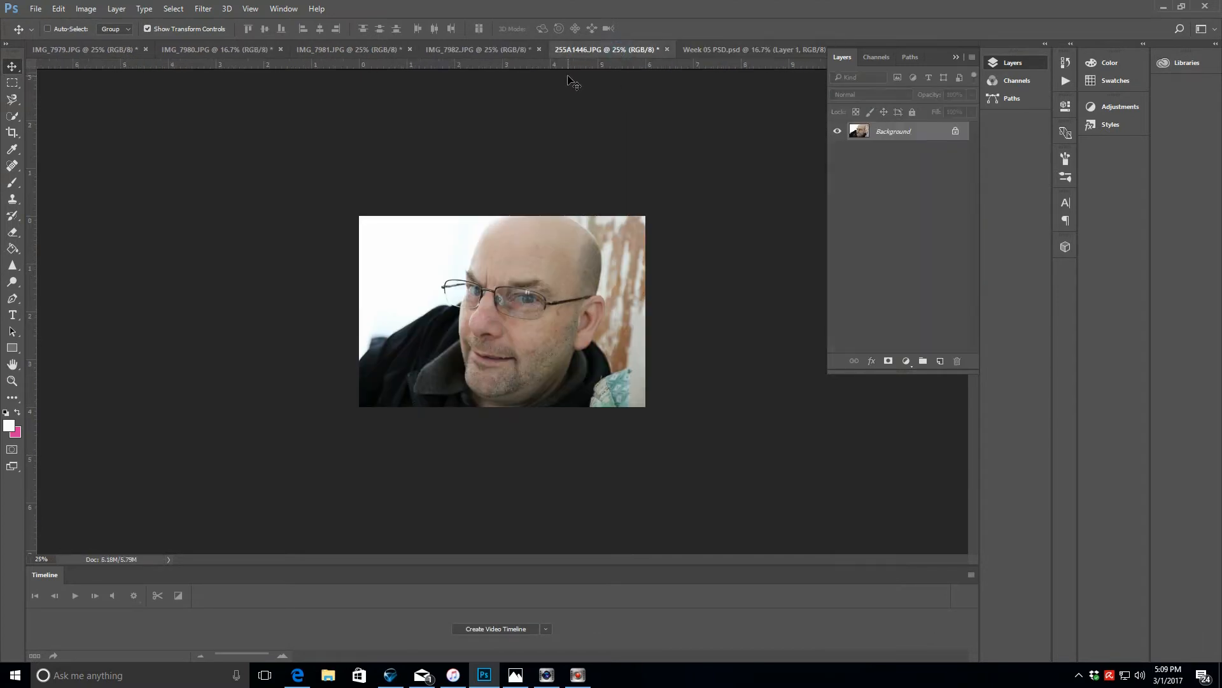
click(764, 49)
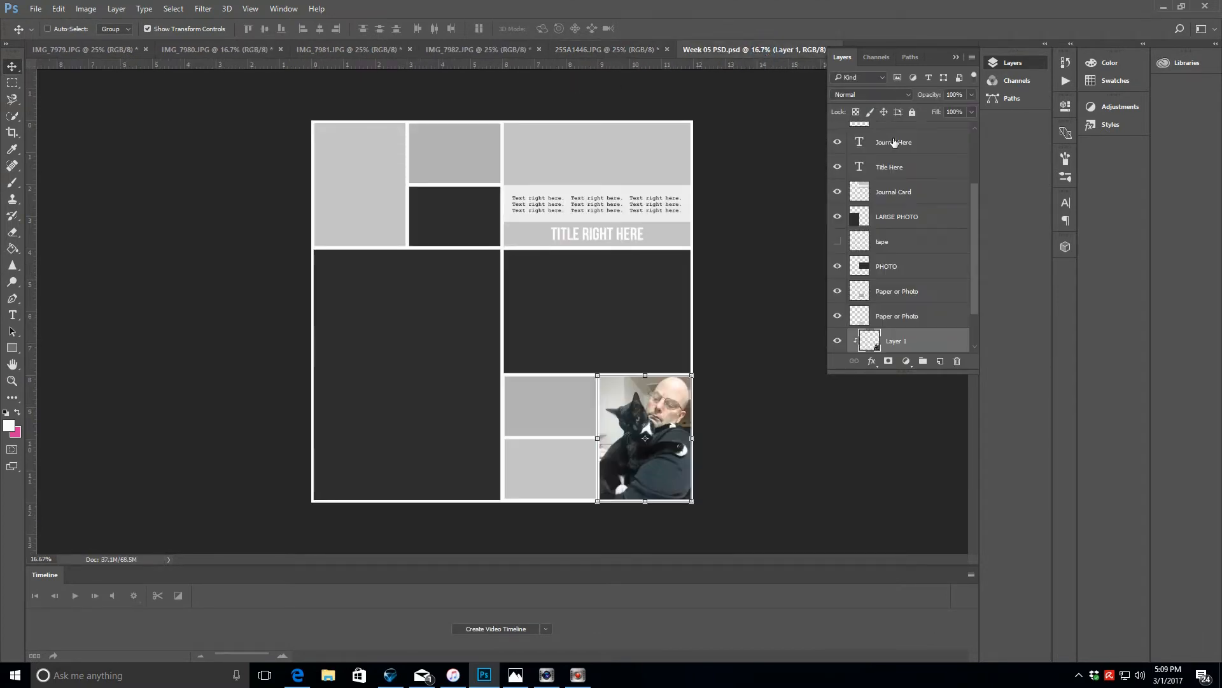
click(901, 267)
key(ctrl+v)
drag(548, 272, 643, 268)
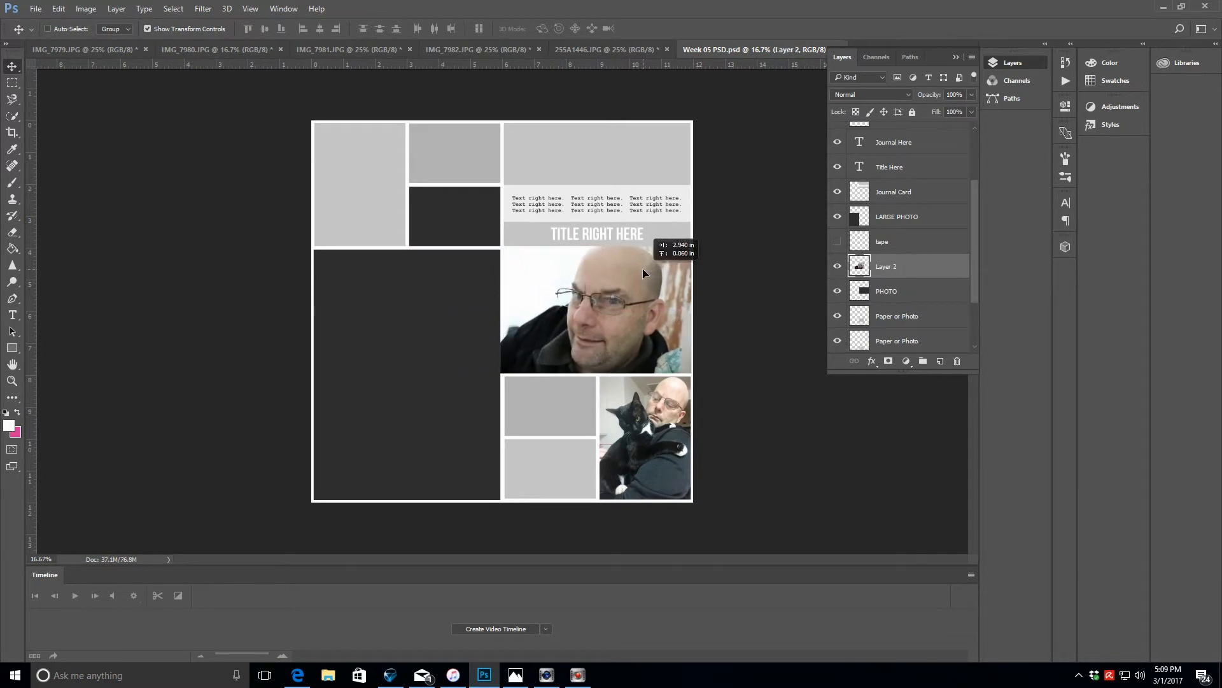
- Clip the pasted portrait to the wide PHOTO frame and close the source photo 255A1446
click(110, 10)
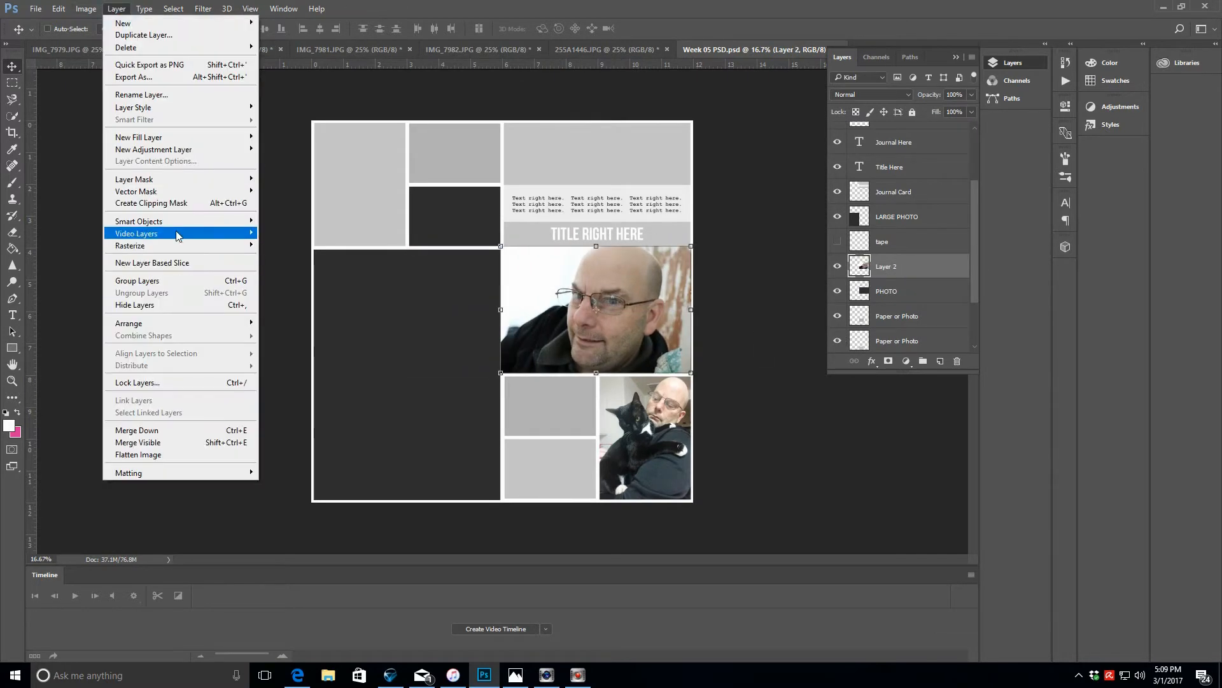
click(183, 205)
click(618, 50)
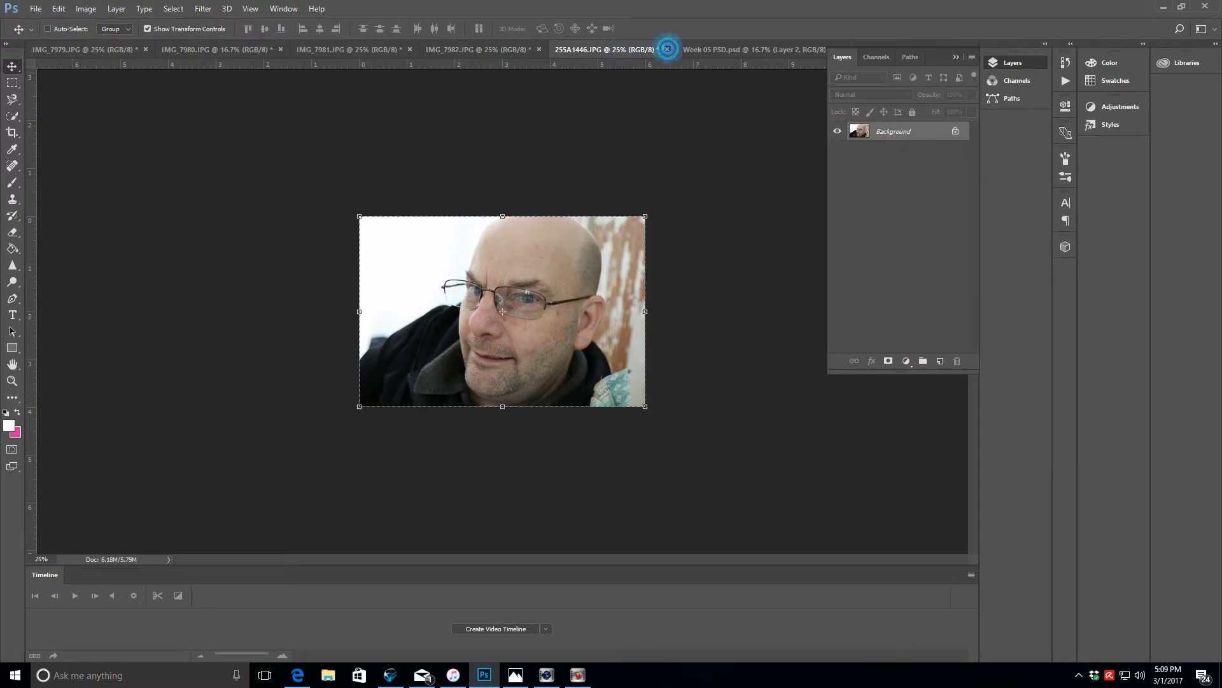
click(667, 49)
- Try pasting the sunset road photo IMG_7982 above the LARGE PHOTO layer, and delete the pasted layer
click(483, 50)
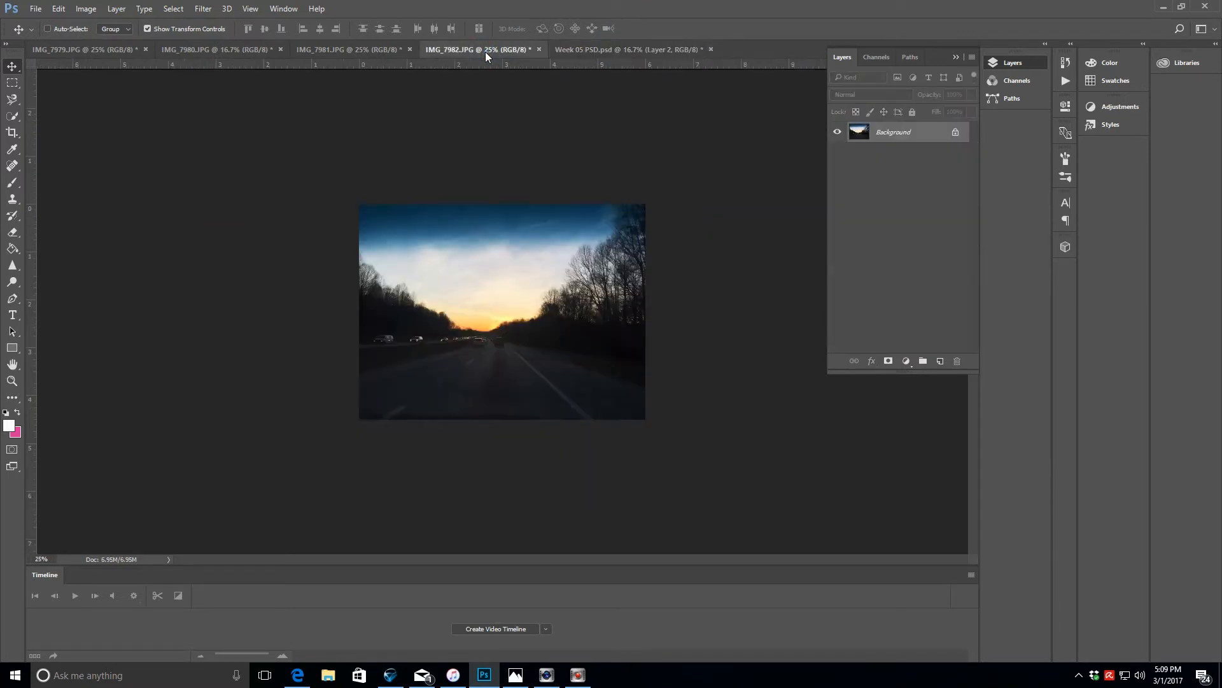
key(ctrl+a)
click(627, 49)
click(923, 294)
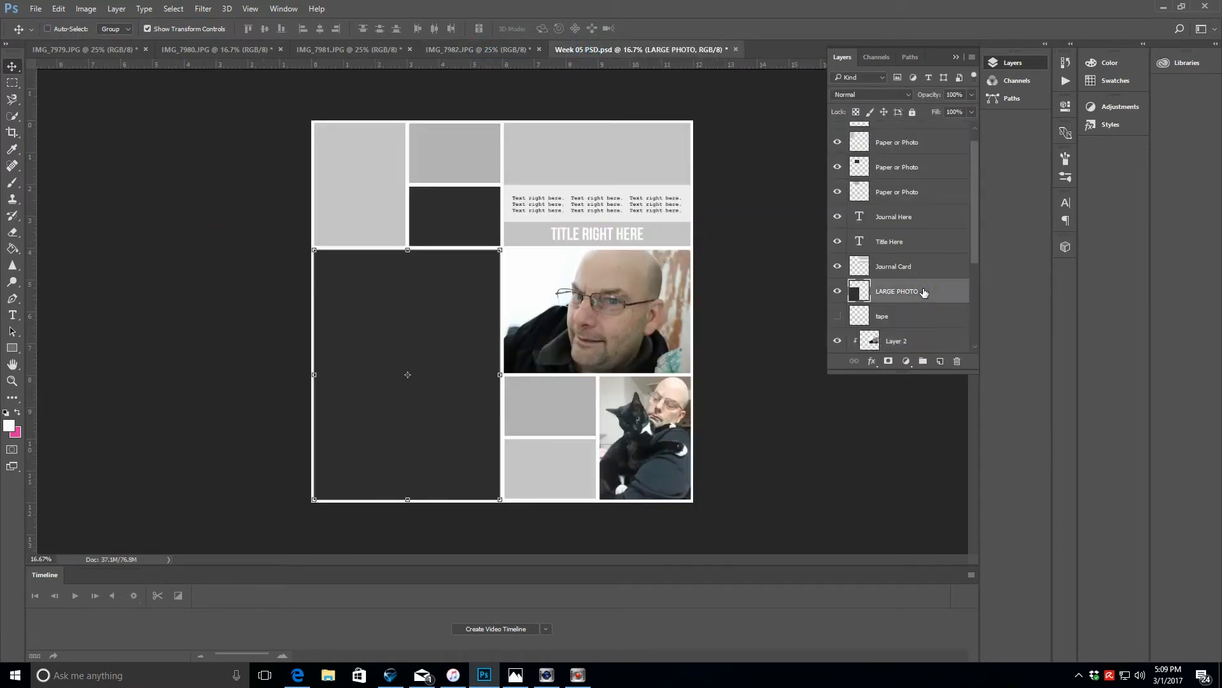
key(ctrl+v)
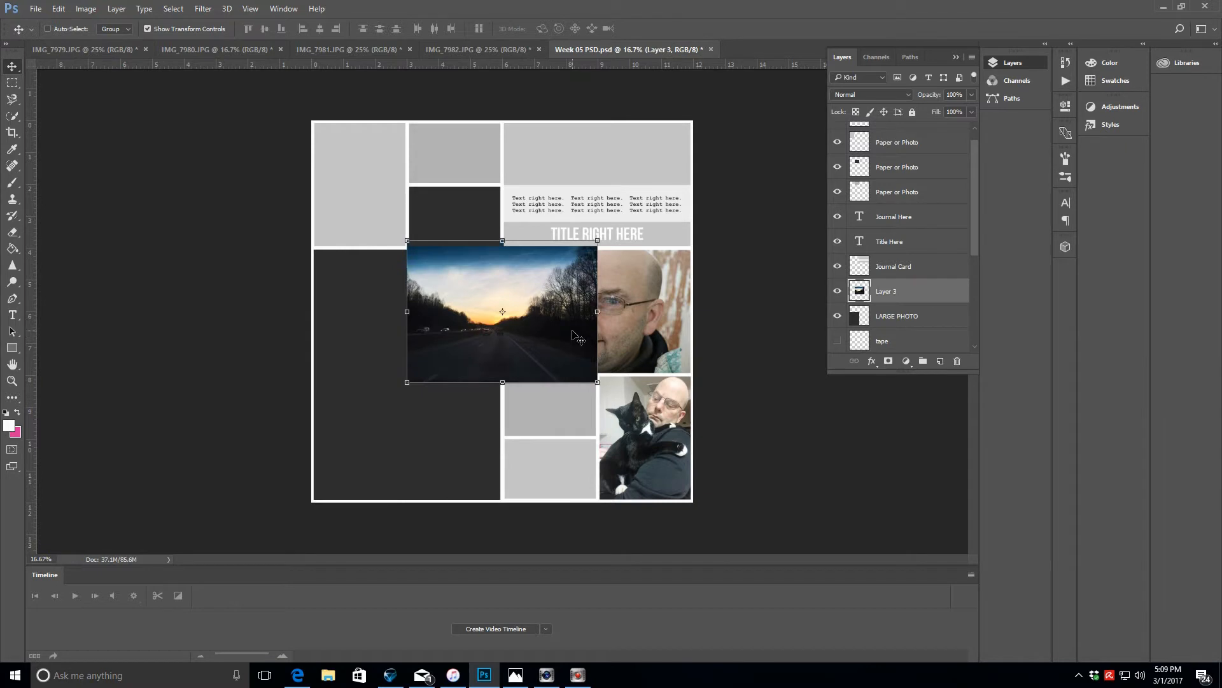
right_click(926, 291)
click(949, 154)
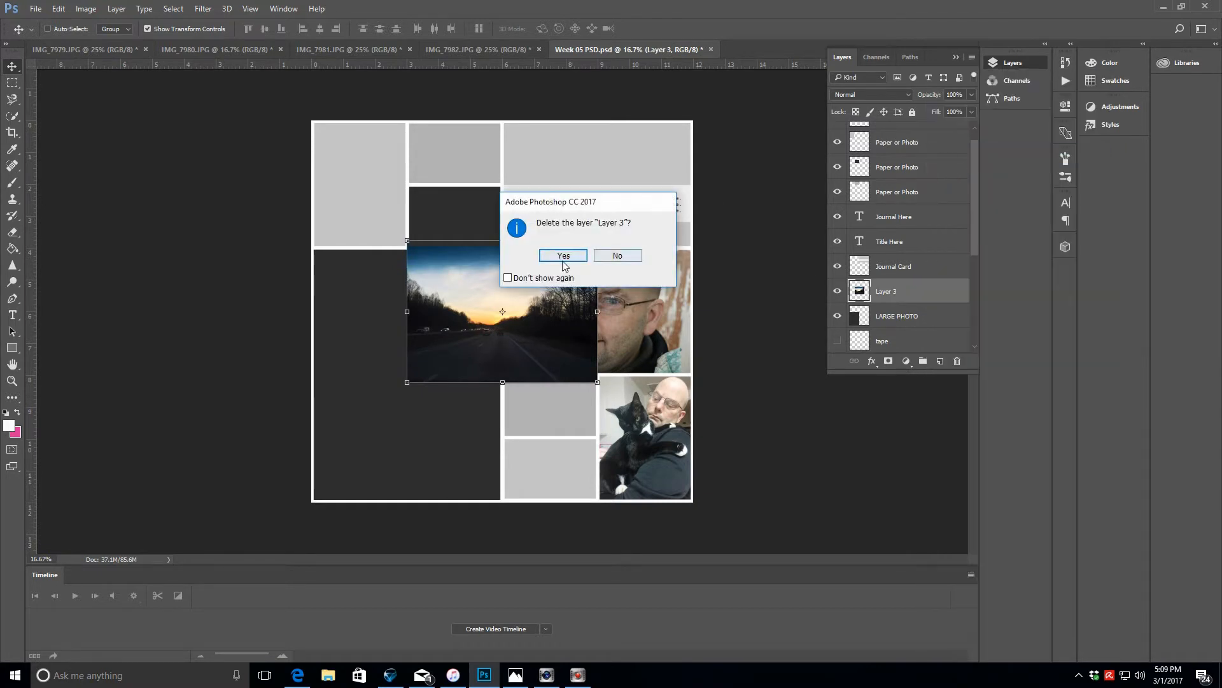
click(564, 257)
- Undo the downsizing of sunset road photo IMG_7982 and copy it into Week 05 PSD above the LARGE PHOTO layer, positioned over that frame
click(477, 49)
click(58, 9)
click(56, 49)
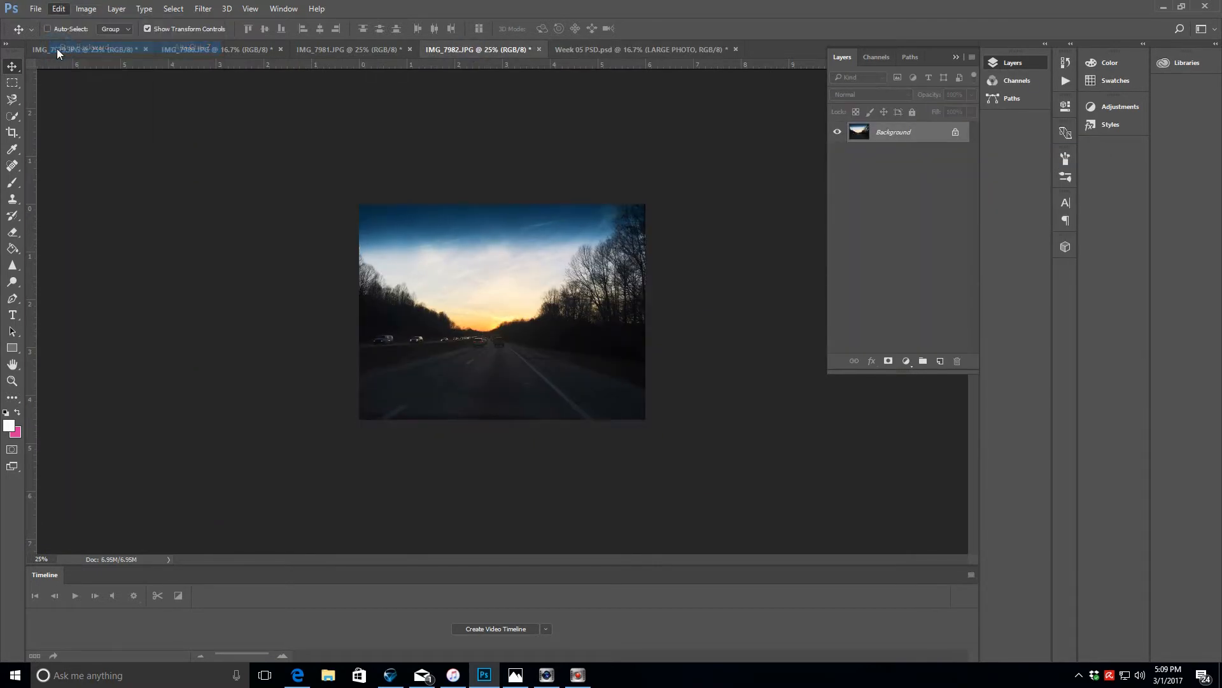
click(57, 9)
click(58, 49)
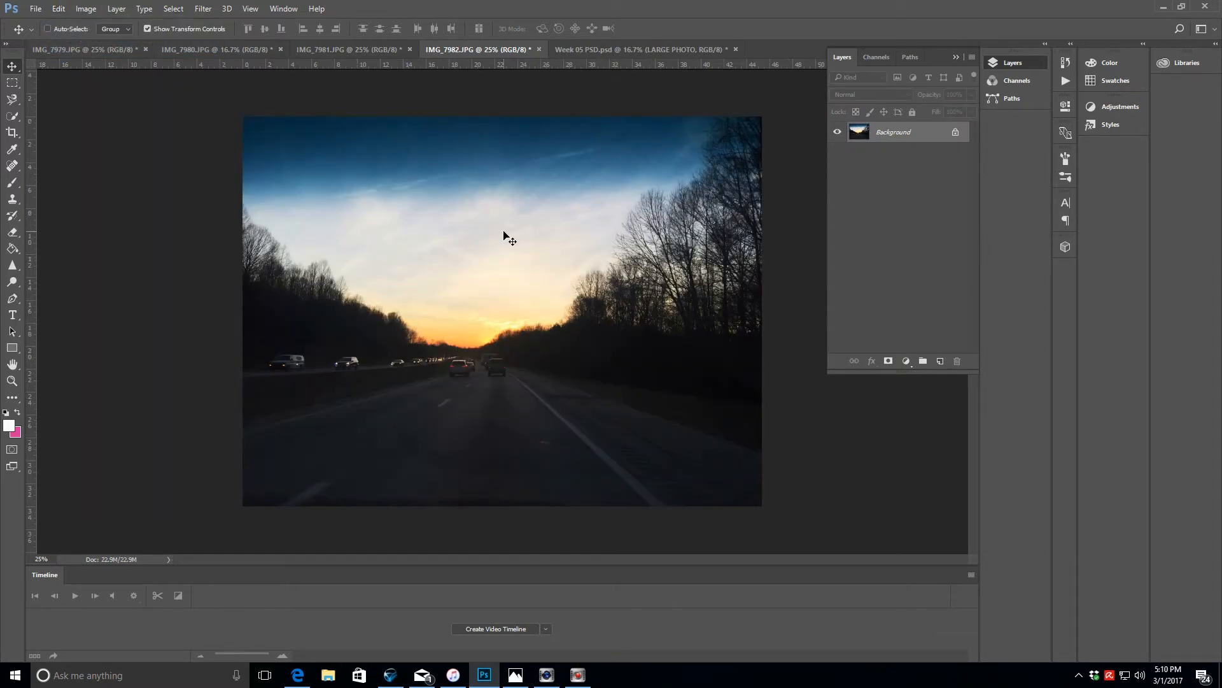
drag(352, 208, 712, 287)
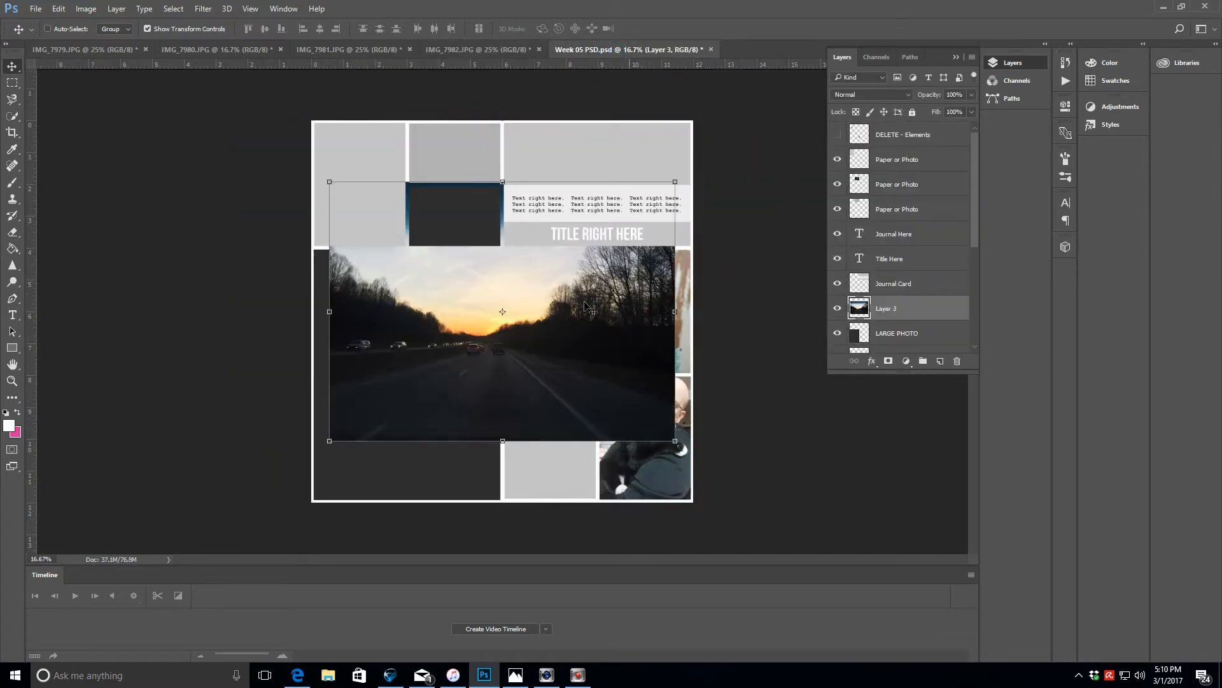
drag(526, 265, 511, 335)
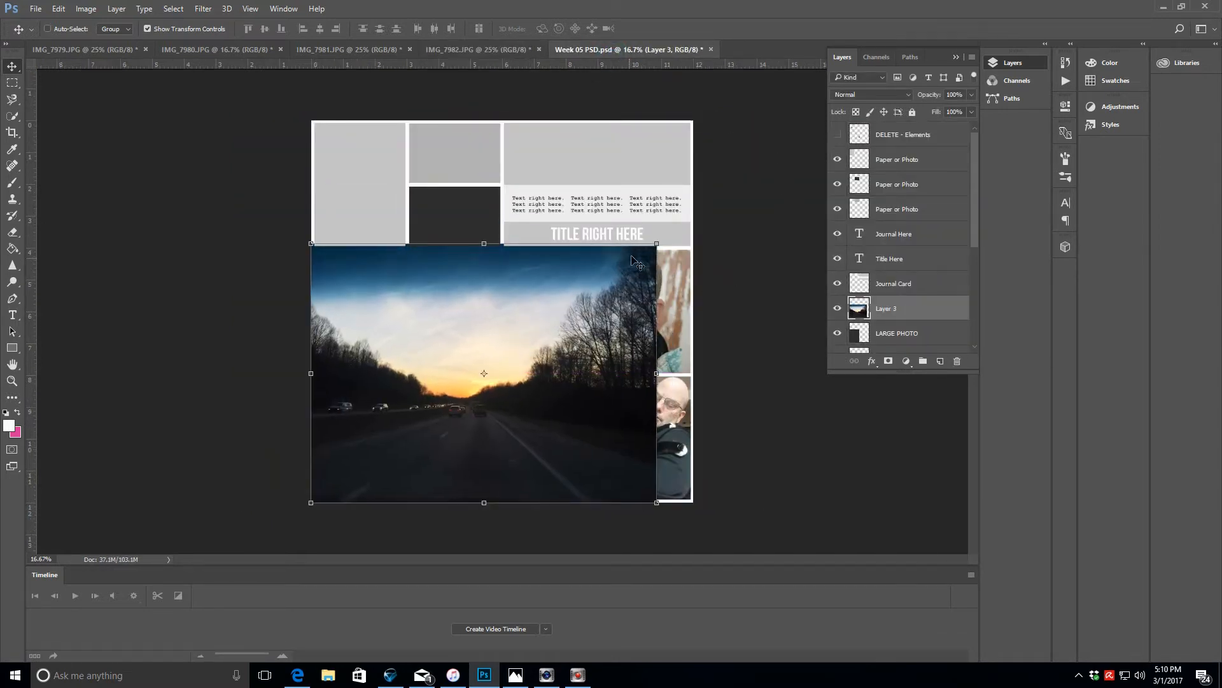
key(ctrl+t)
drag(650, 236, 611, 255)
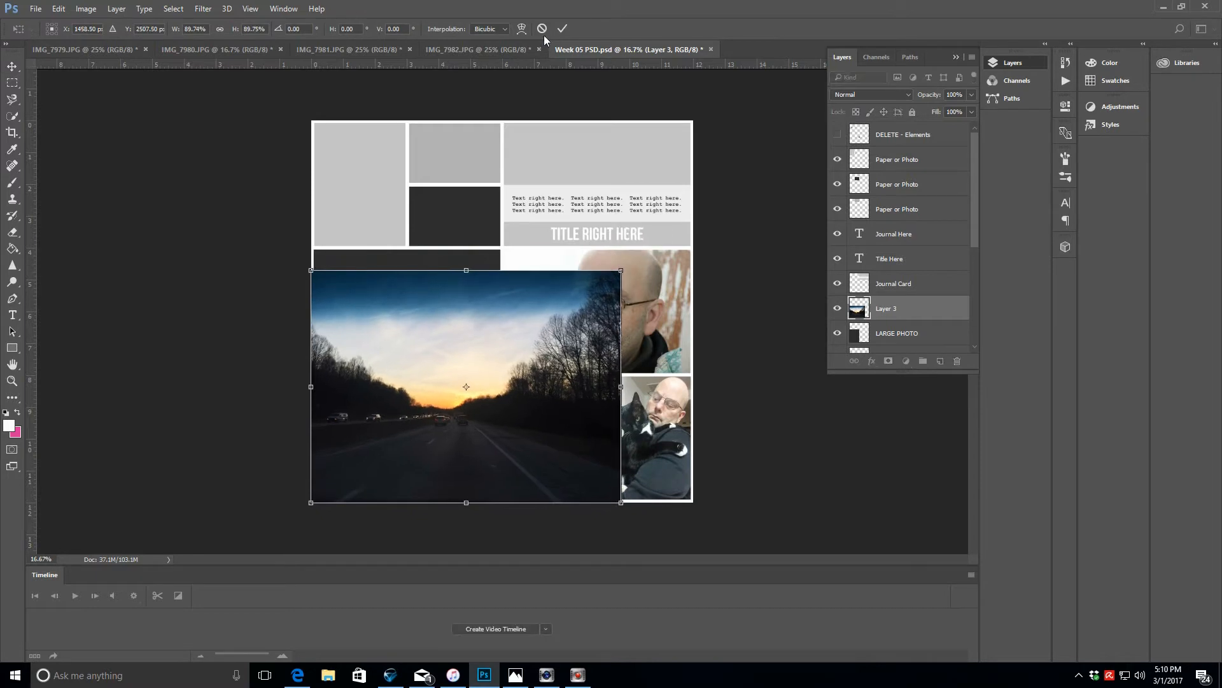
click(542, 29)
- Clip the sunset photo to the LARGE PHOTO frame, then reposition and slightly scale it to fill the frame
drag(593, 420, 547, 428)
click(116, 9)
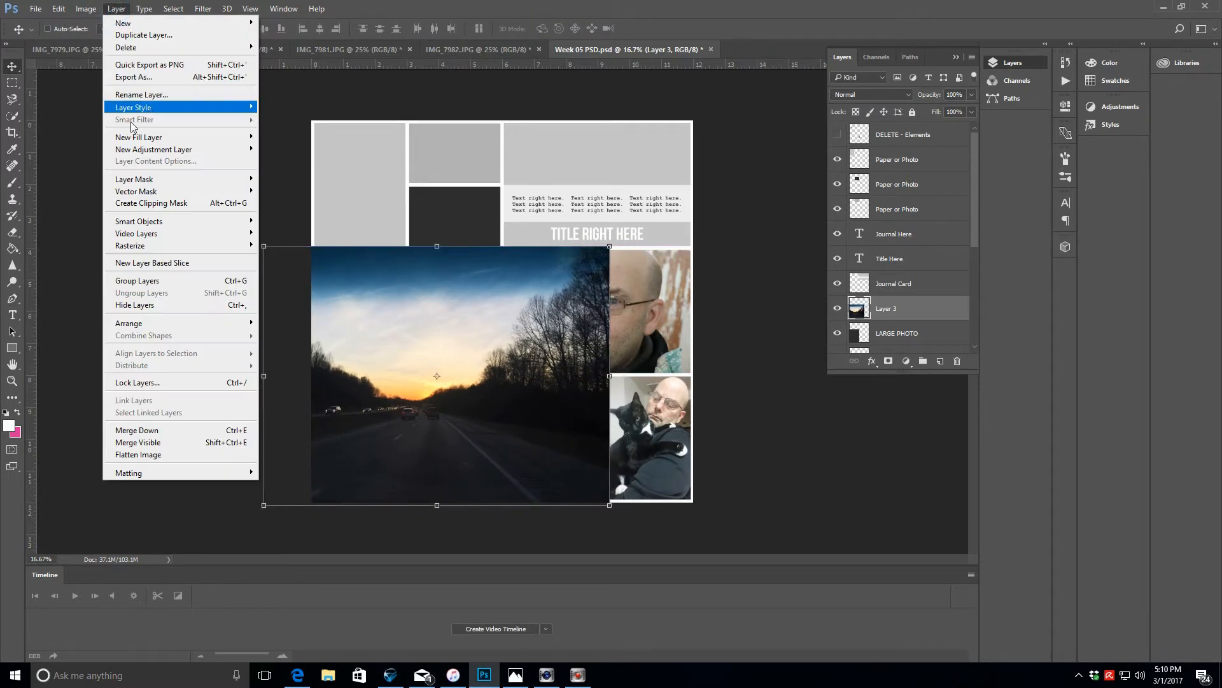
click(180, 205)
click(483, 458)
drag(483, 457, 474, 461)
drag(473, 461, 473, 460)
drag(473, 461, 473, 459)
drag(597, 508, 592, 501)
key(Return)
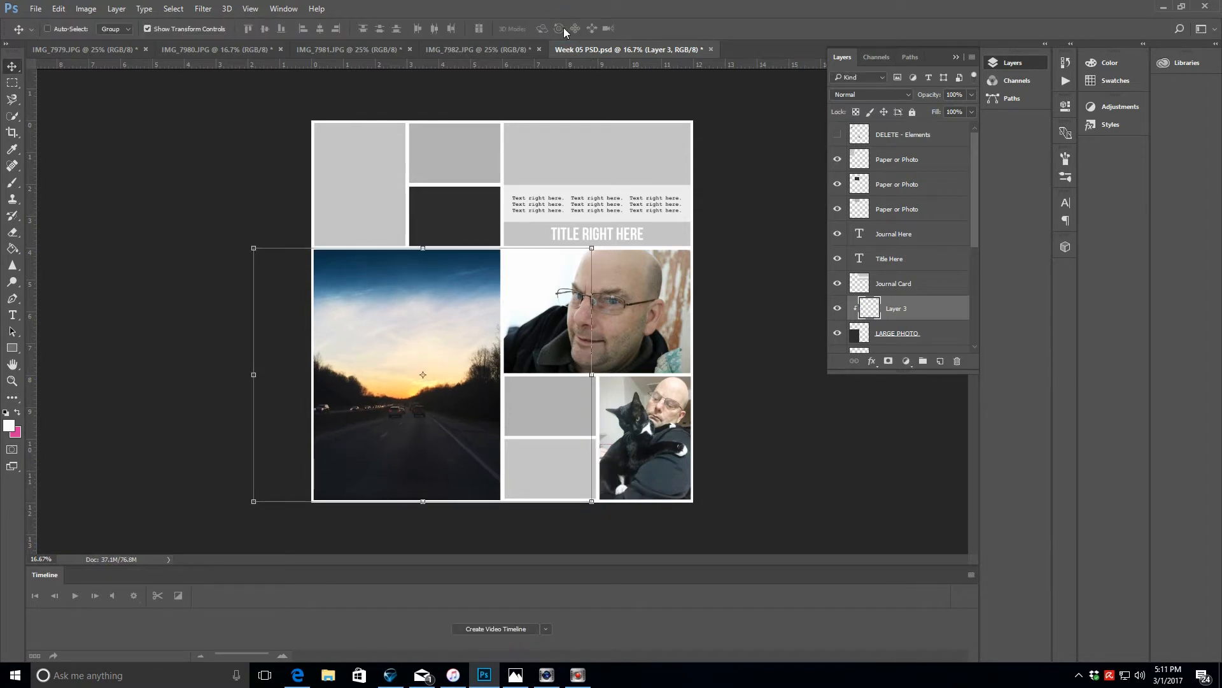
- Close the sunset photo IMG_7982 without saving its changes
click(452, 49)
click(538, 49)
click(605, 258)
- Copy the kitchen photo IMG_7981 into Week 05 PSD above the Journal Card layer, position it over that frame and clip it
click(355, 49)
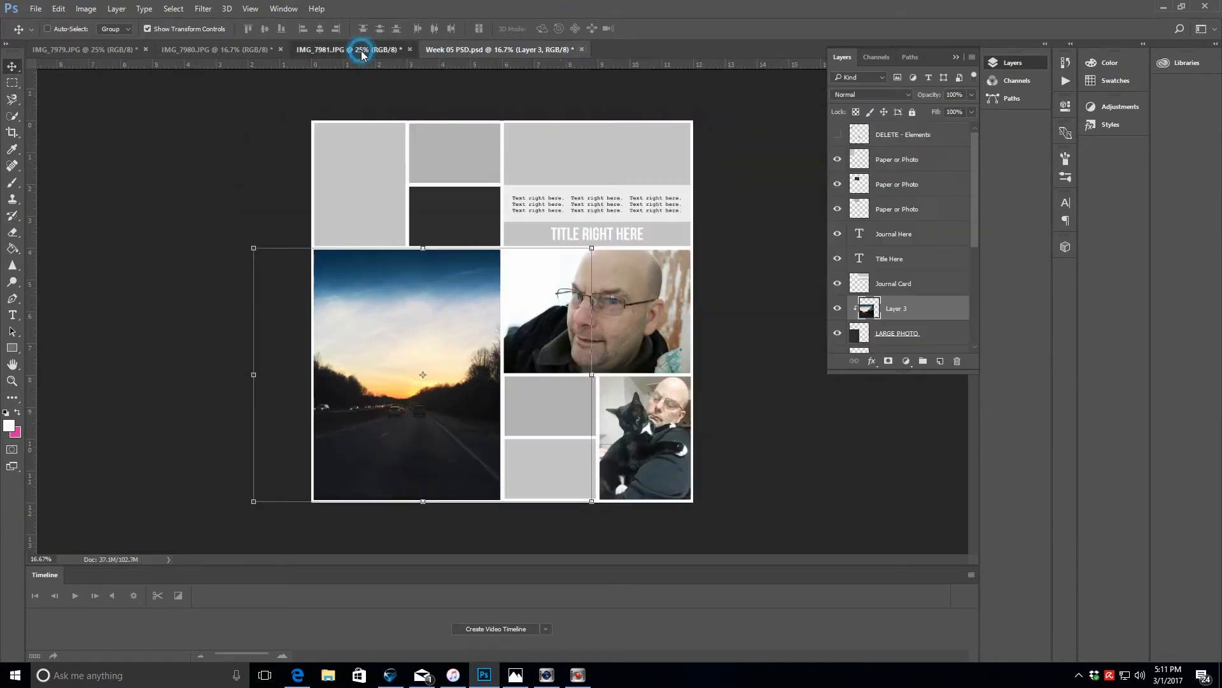
key(ctrl+a)
click(541, 51)
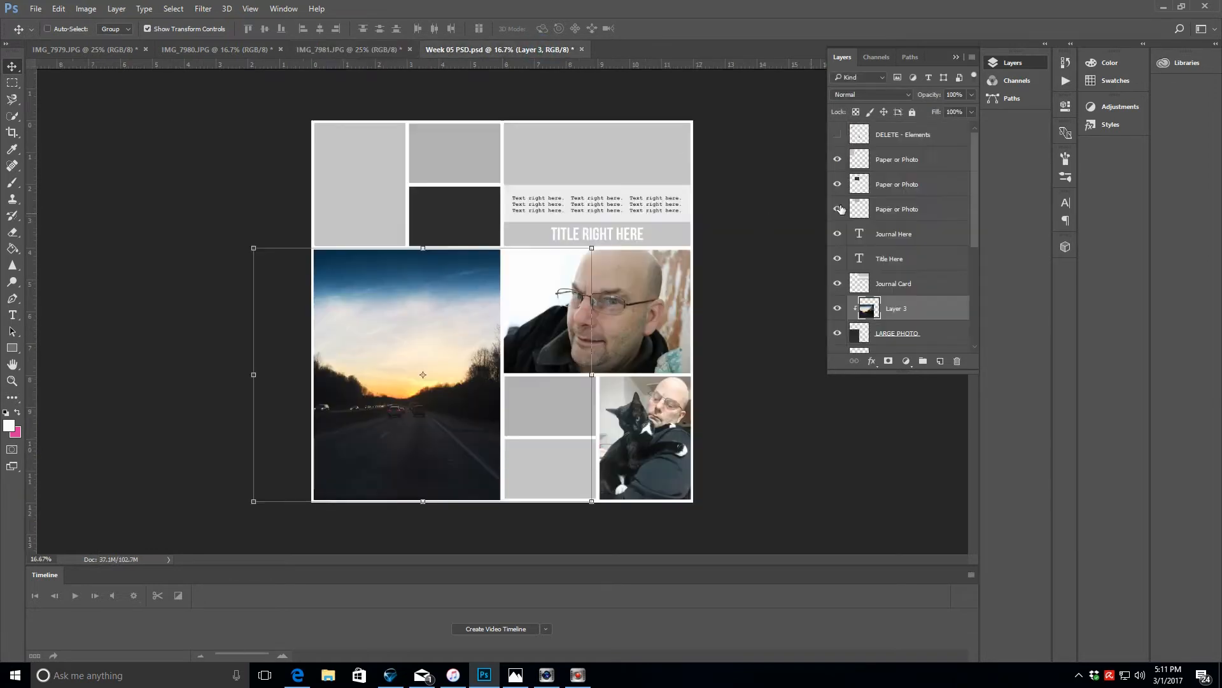
click(914, 285)
key(ctrl+v)
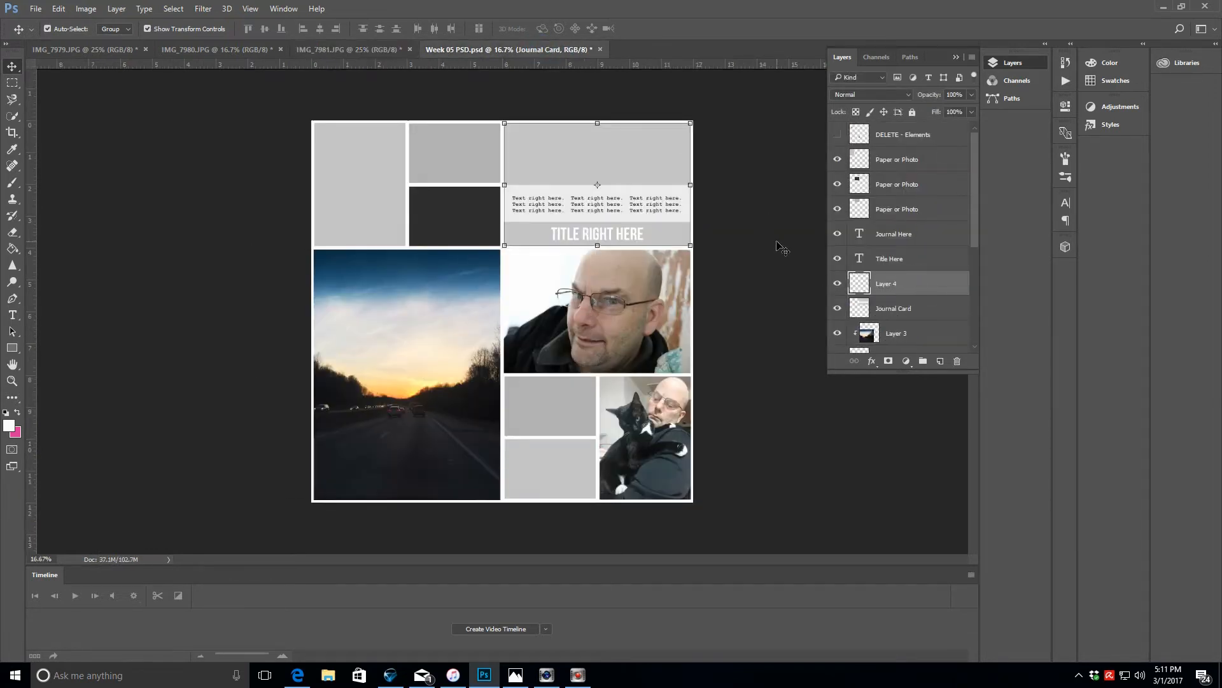
drag(560, 278, 659, 165)
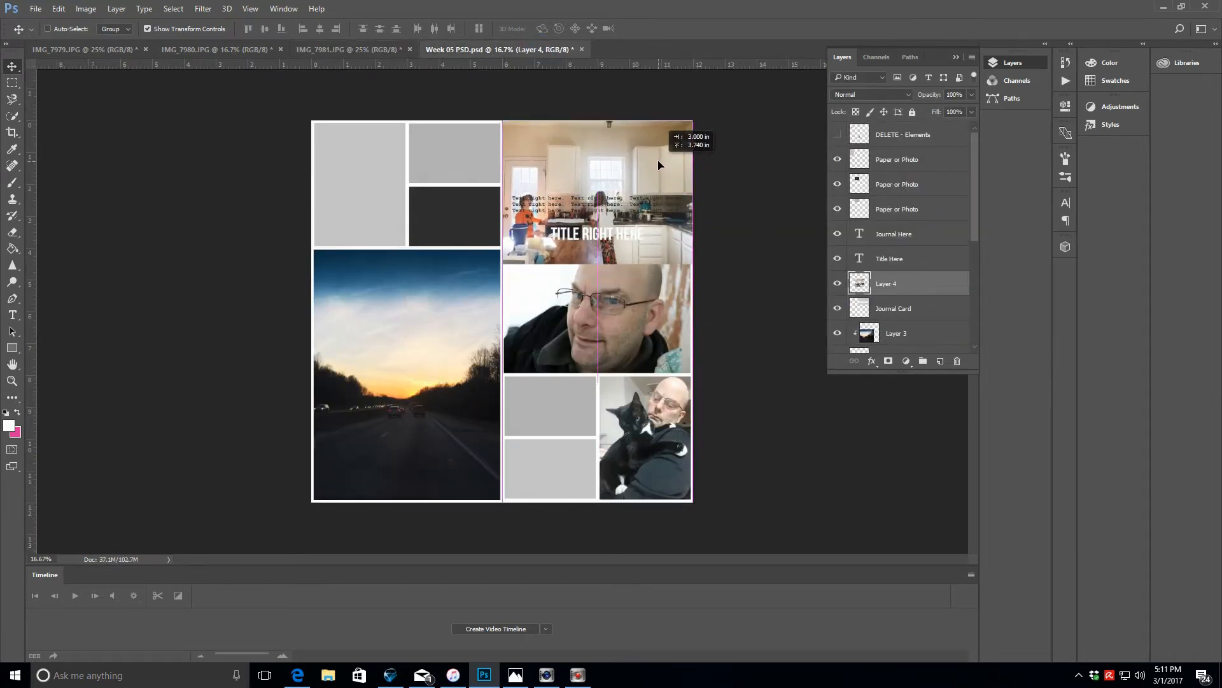
click(116, 8)
click(154, 198)
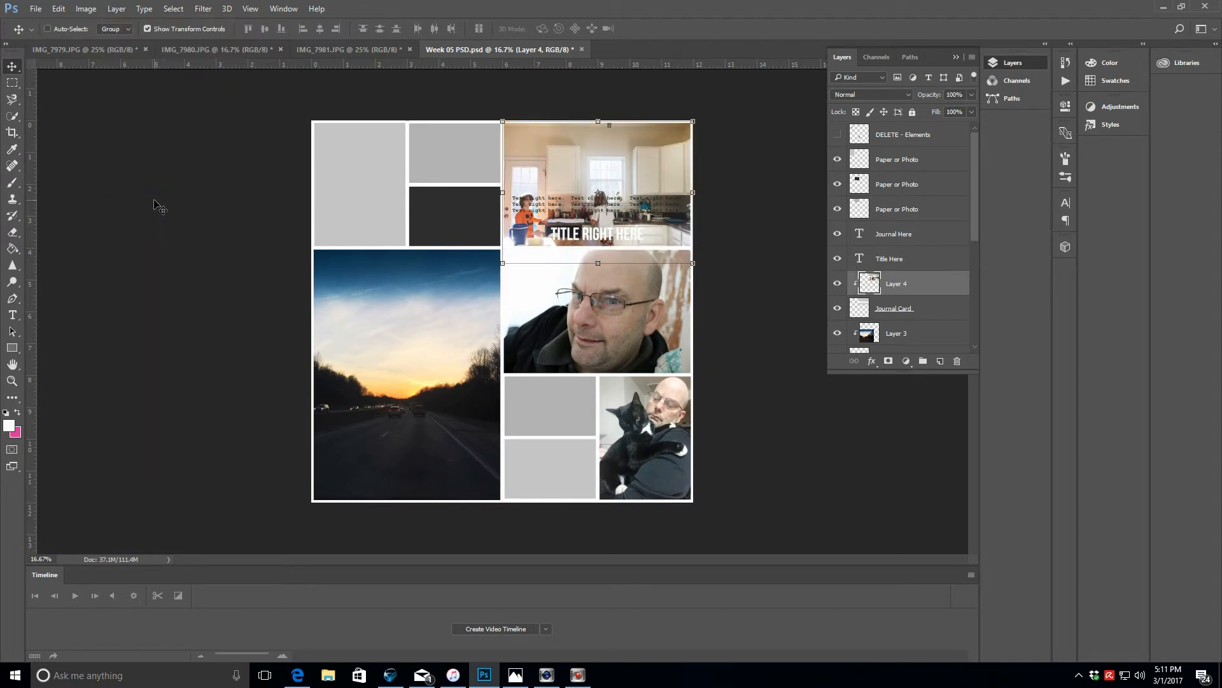
- Hide the Journal Here text layer and replace the title text with "LOVE THEM SO MUCH"
click(917, 238)
click(838, 233)
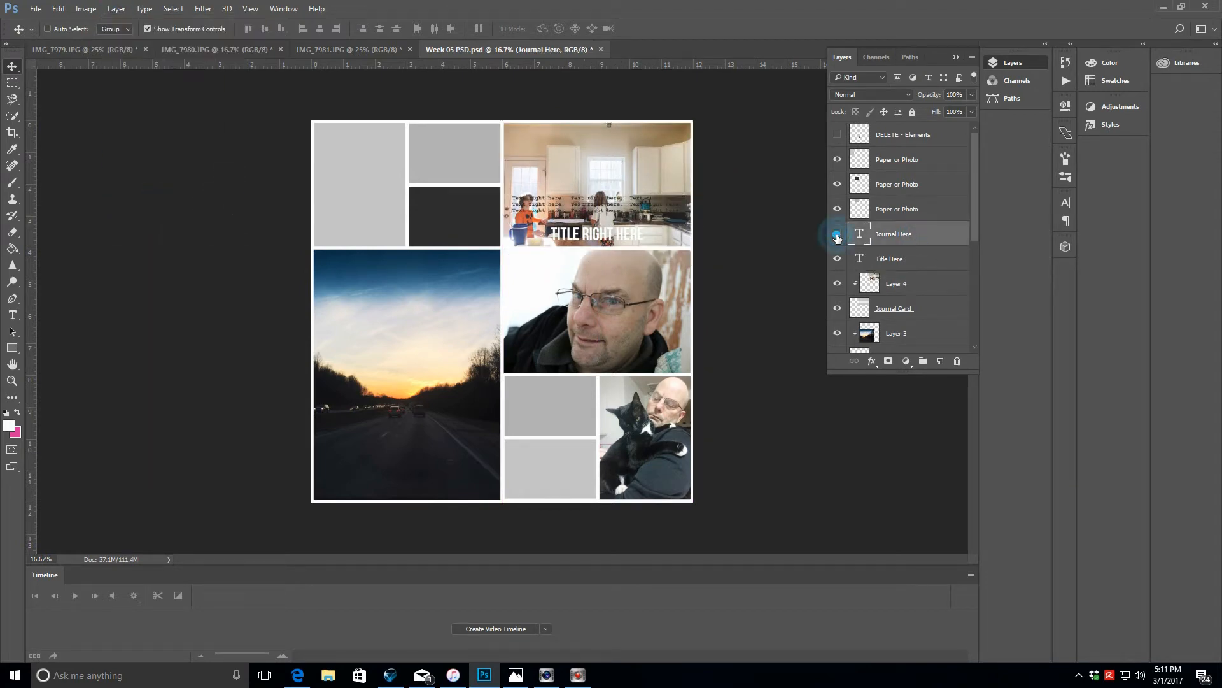
click(892, 260)
click(12, 315)
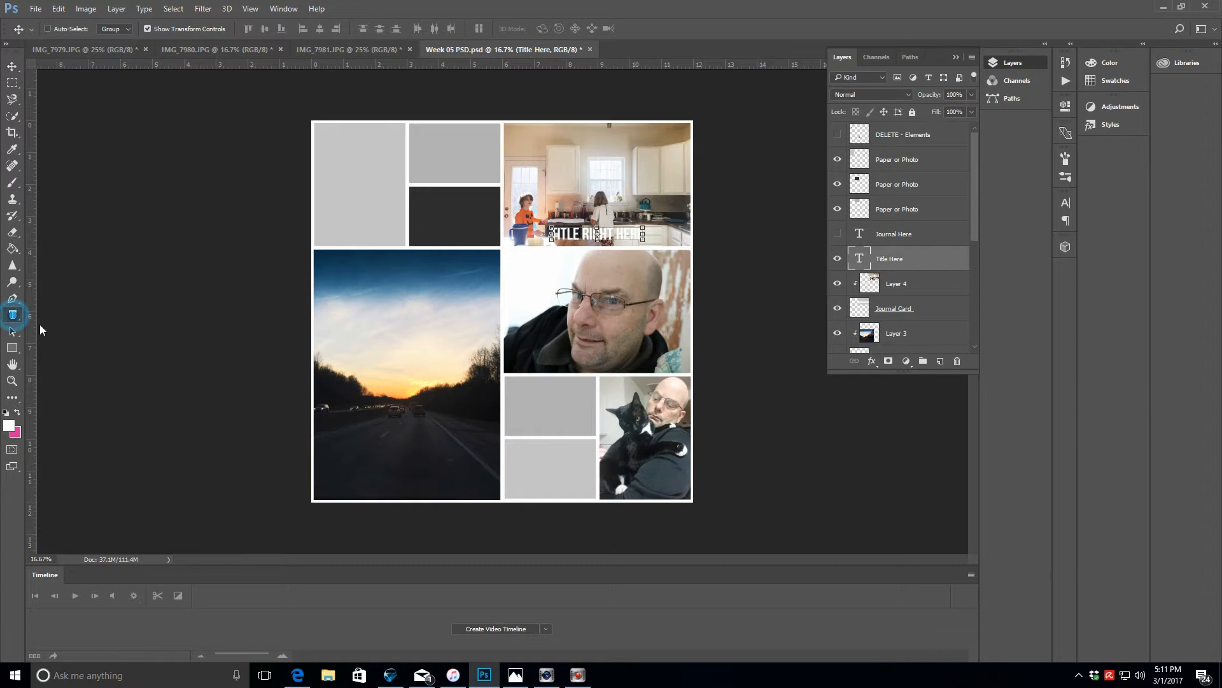
click(638, 239)
key(BackSpace)
key(BackSpace)
key(BackSpace)
key(BackSpace)
key(BackSpace)
key(BackSpace)
key(BackSpace)
key(BackSpace)
key(BackSpace)
key(BackSpace)
key(BackSpace)
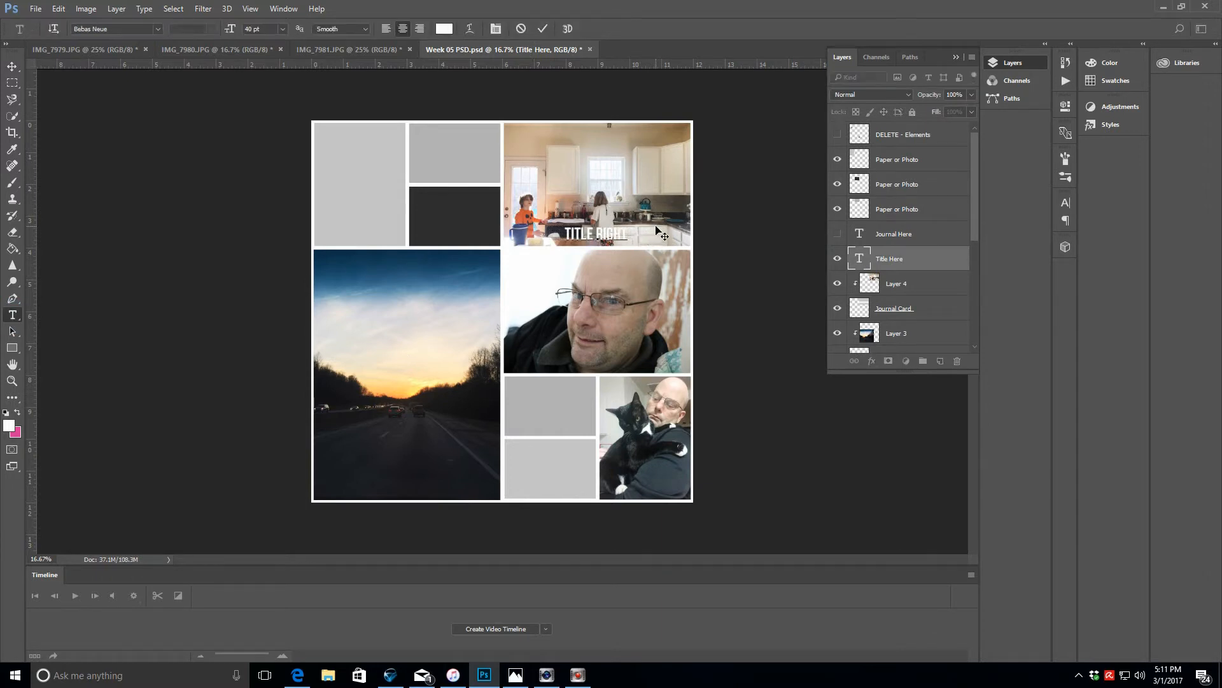
key(BackSpace)
key(BackSpace)
key(BackSpace)
text(LOVE THEM SO MUCH)
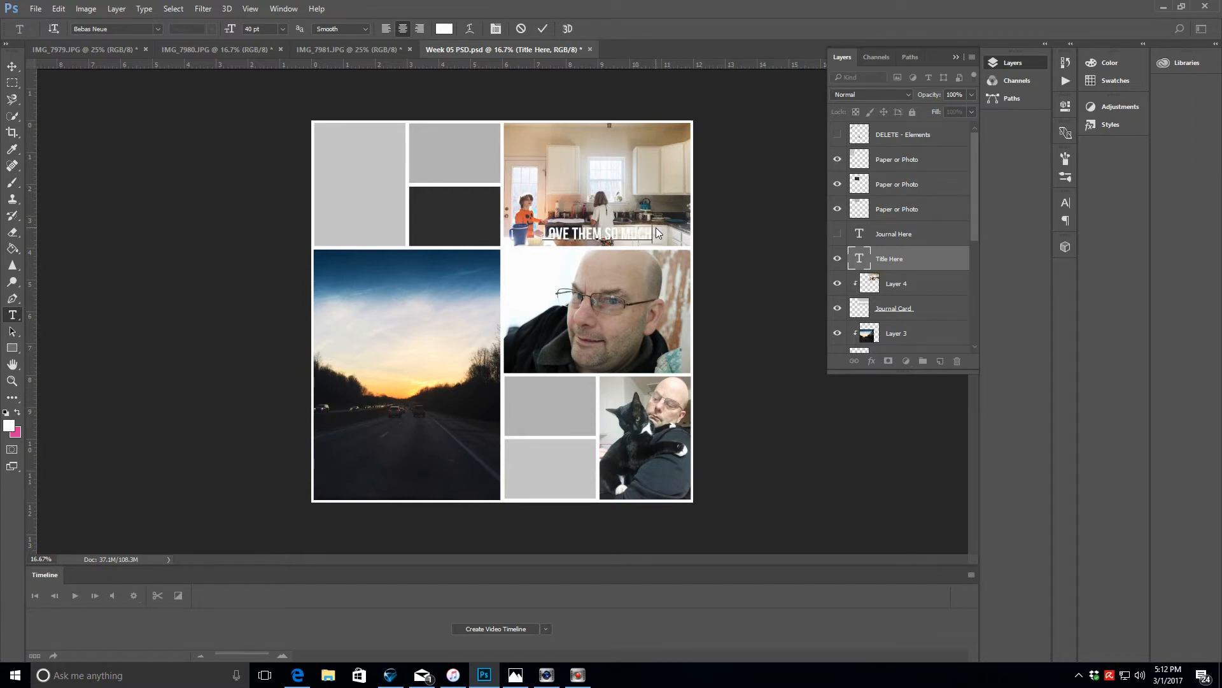
click(542, 29)
- Close the kitchen photo IMG_7981 without saving its changes
click(336, 51)
click(410, 49)
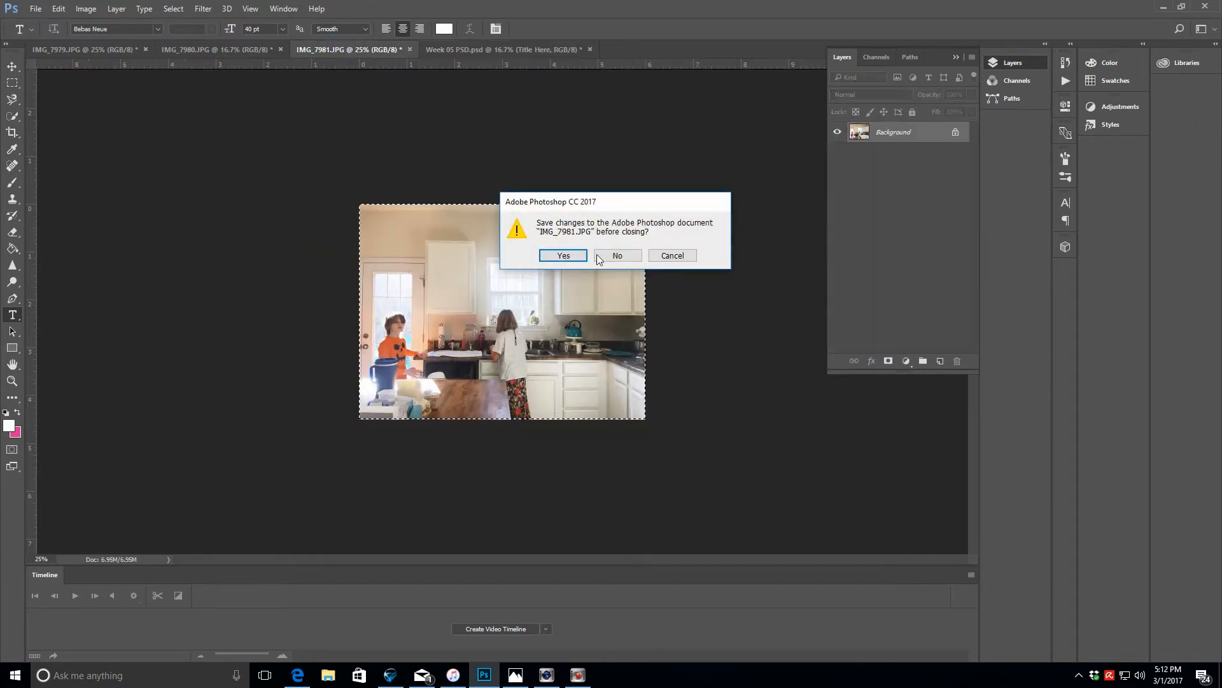
click(618, 256)
- Copy IMG_7980 above the topmost Paper or Photo layer, scale it over the tall frame in the page's upper-left corner and clip it
click(249, 51)
click(387, 51)
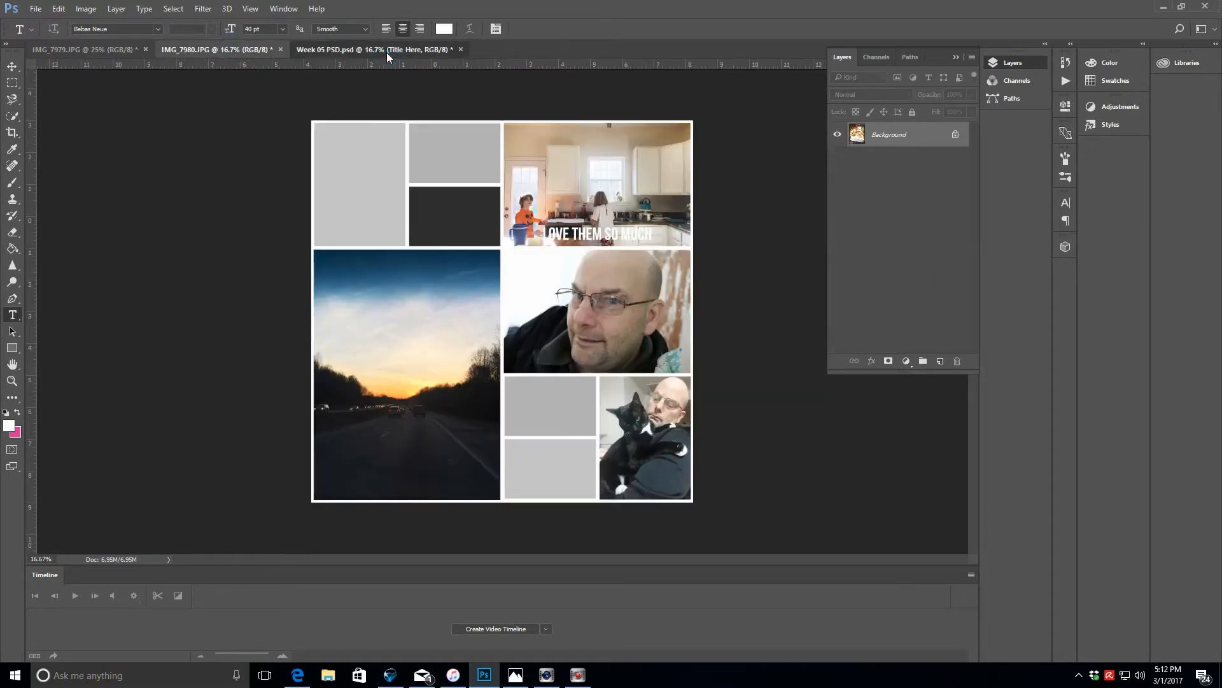
click(922, 162)
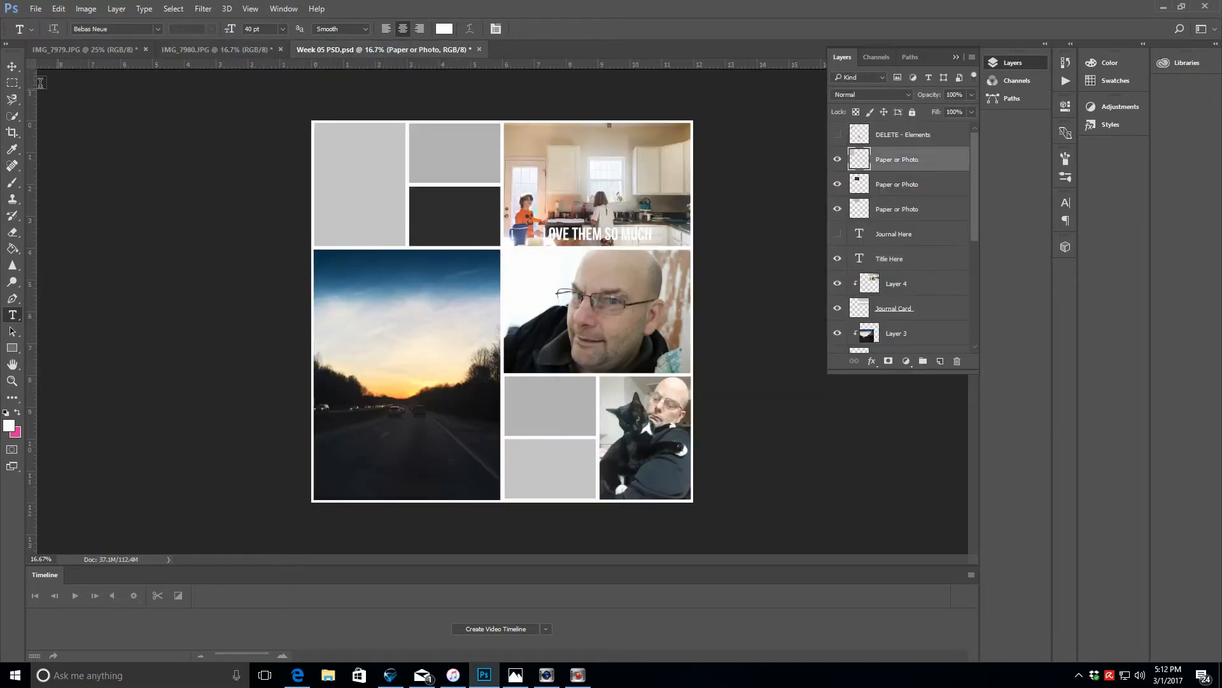
click(12, 66)
key(ctrl+v)
drag(536, 339, 417, 243)
drag(454, 311, 409, 250)
click(562, 29)
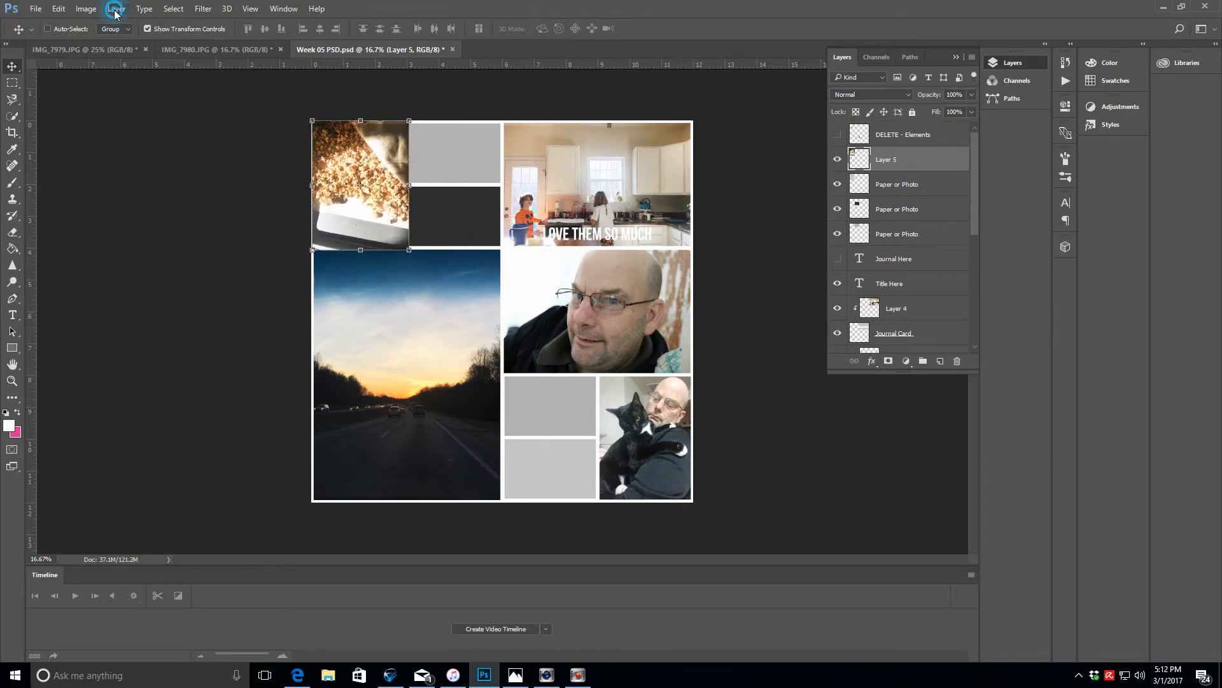
click(116, 8)
click(171, 208)
- Copy the dog and shadows photo IMG_7979 above the second Paper or Photo layer and move it over the dark small frame
click(98, 50)
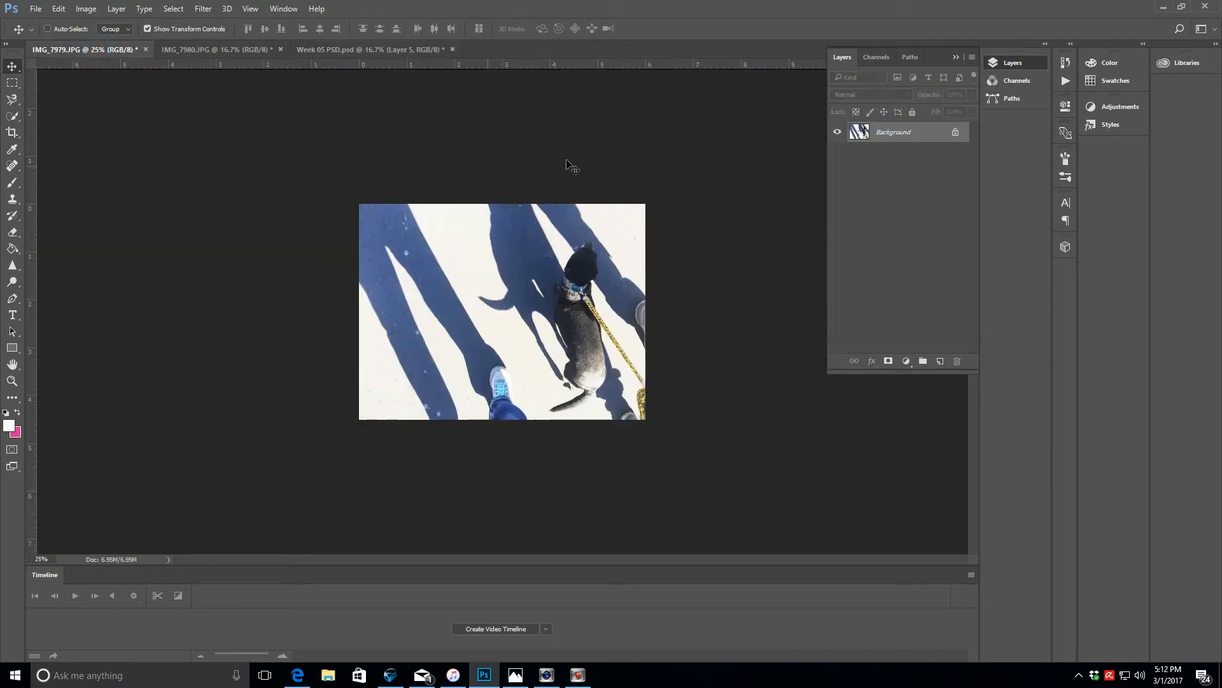
key(ctrl+a)
click(366, 50)
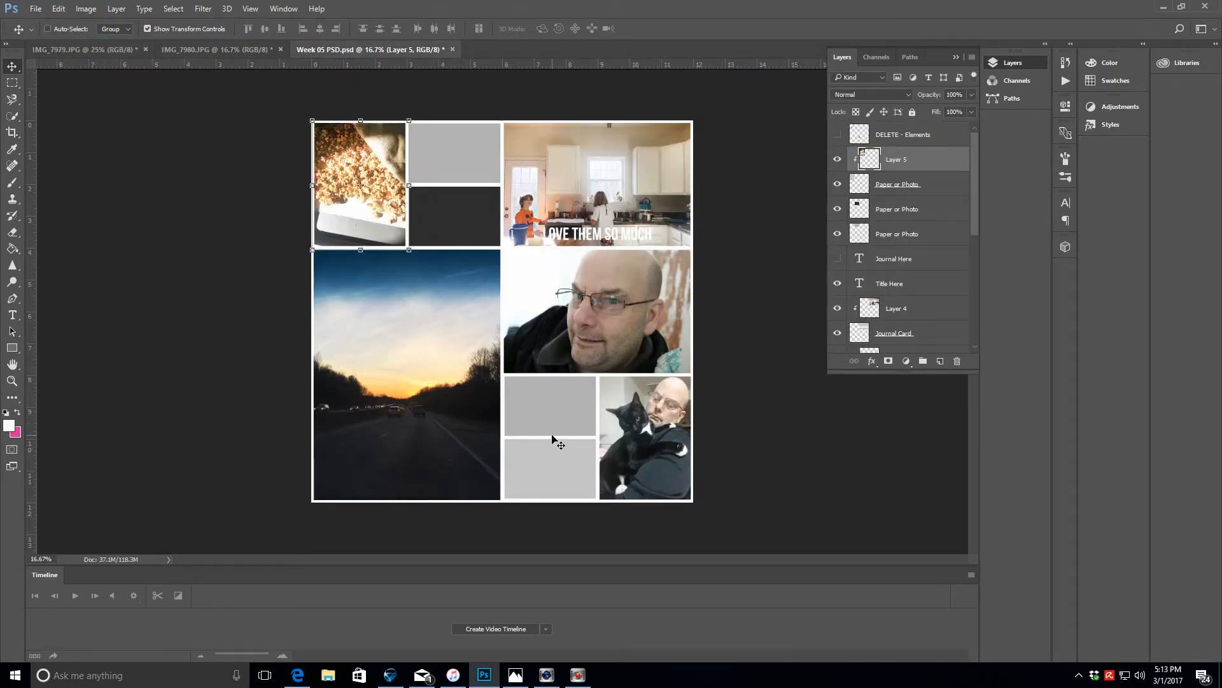
click(924, 211)
key(ctrl+v)
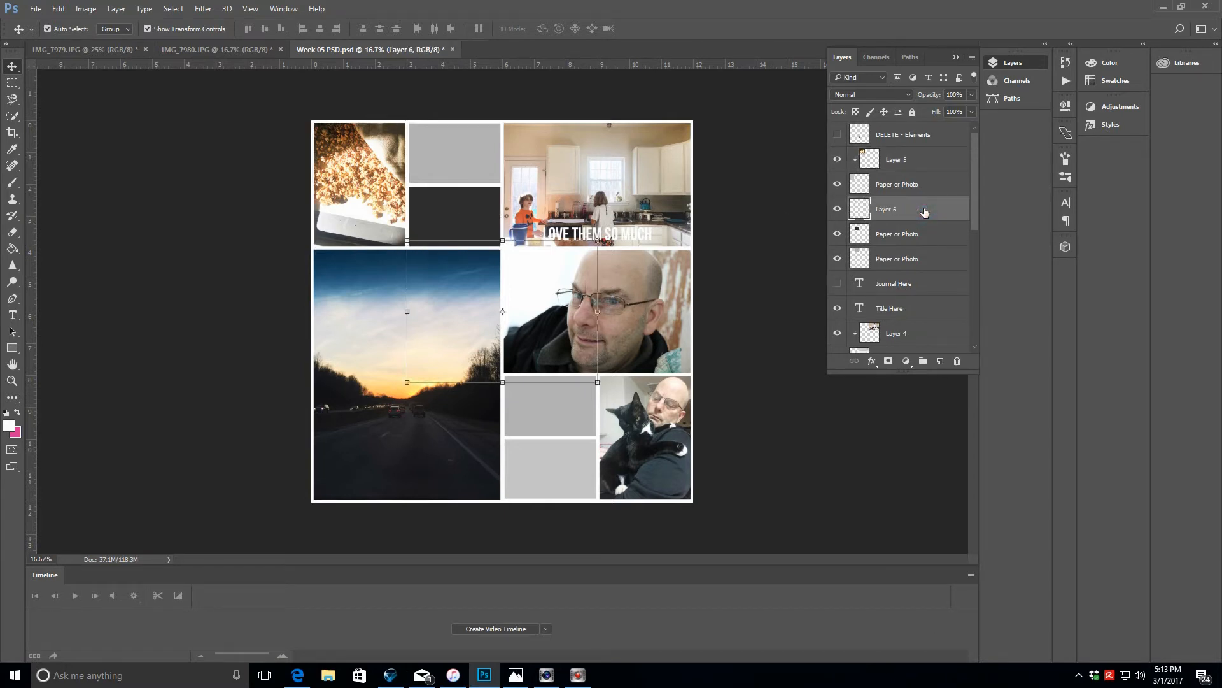
drag(564, 358, 468, 232)
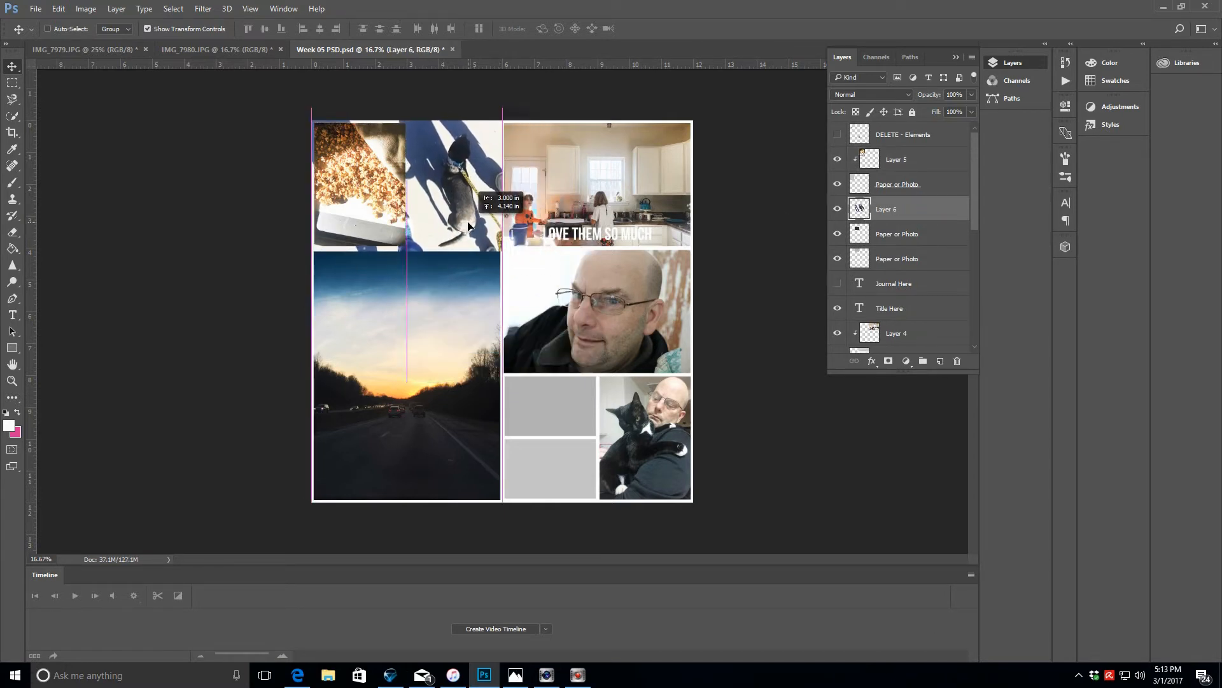
- Scale the dog photo down to about the size of the dark small frame and clip it to that frame
key(ctrl+t)
drag(309, 111, 399, 173)
click(562, 29)
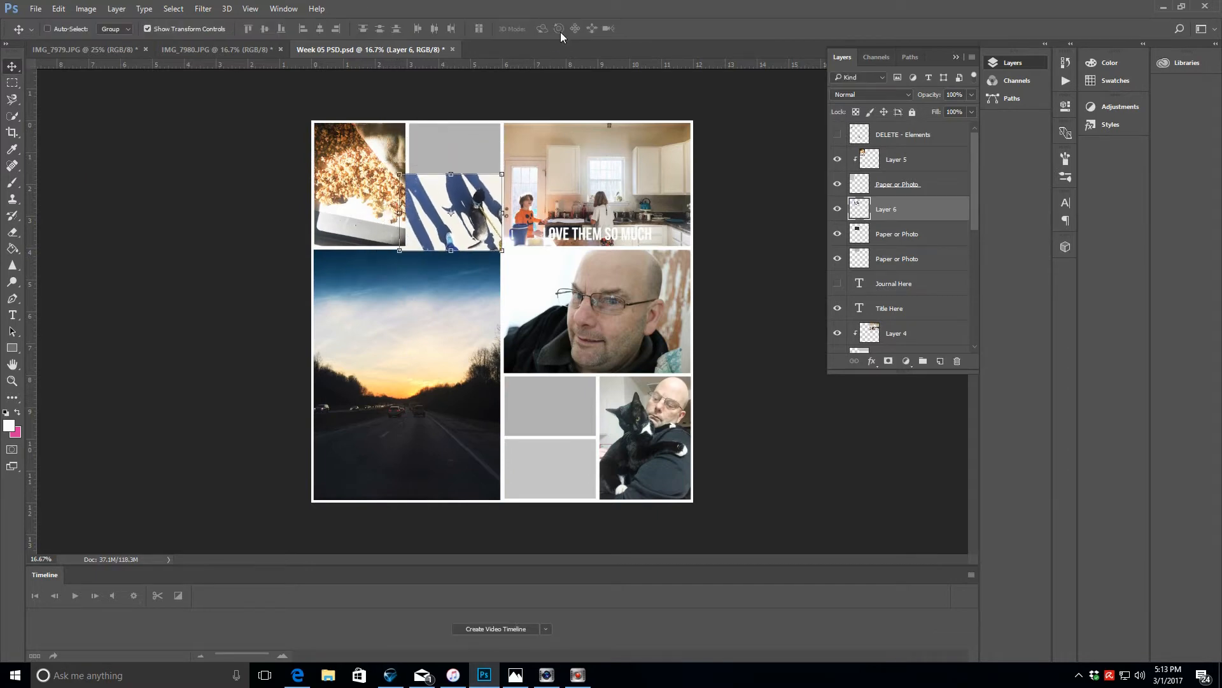
click(116, 14)
click(182, 204)
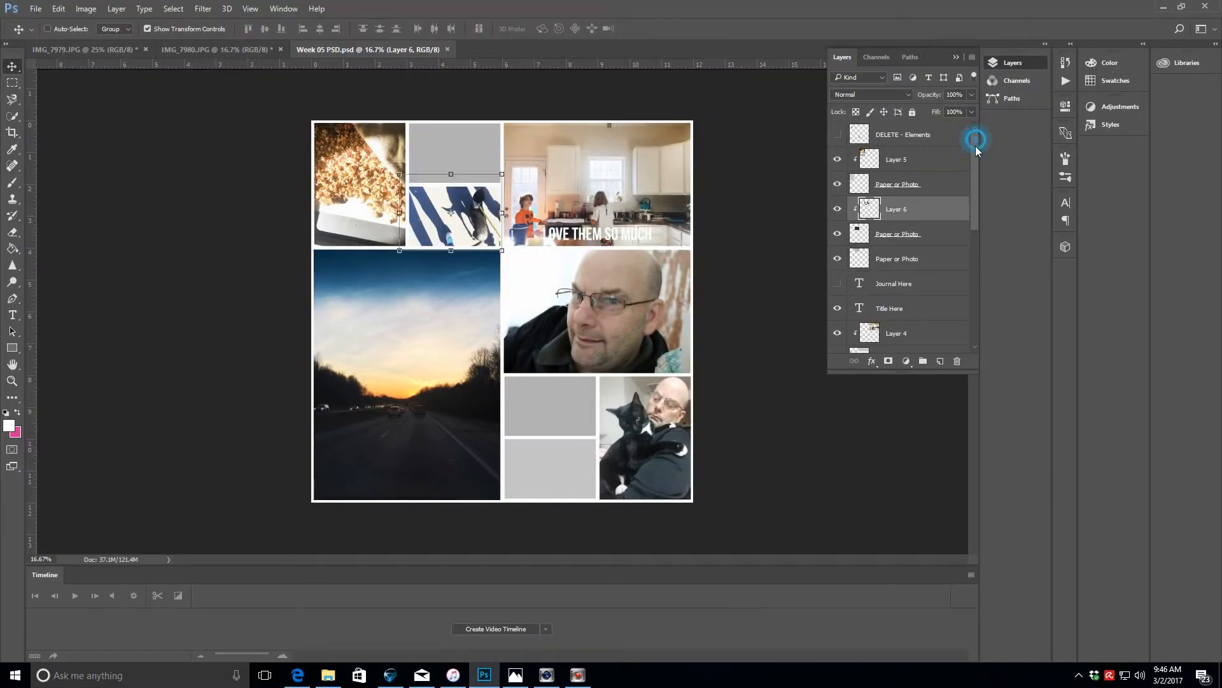
- Convert the Background into a regular layer named Layer 0 and add a new empty layer above it
drag(974, 136, 980, 323)
double_click(905, 344)
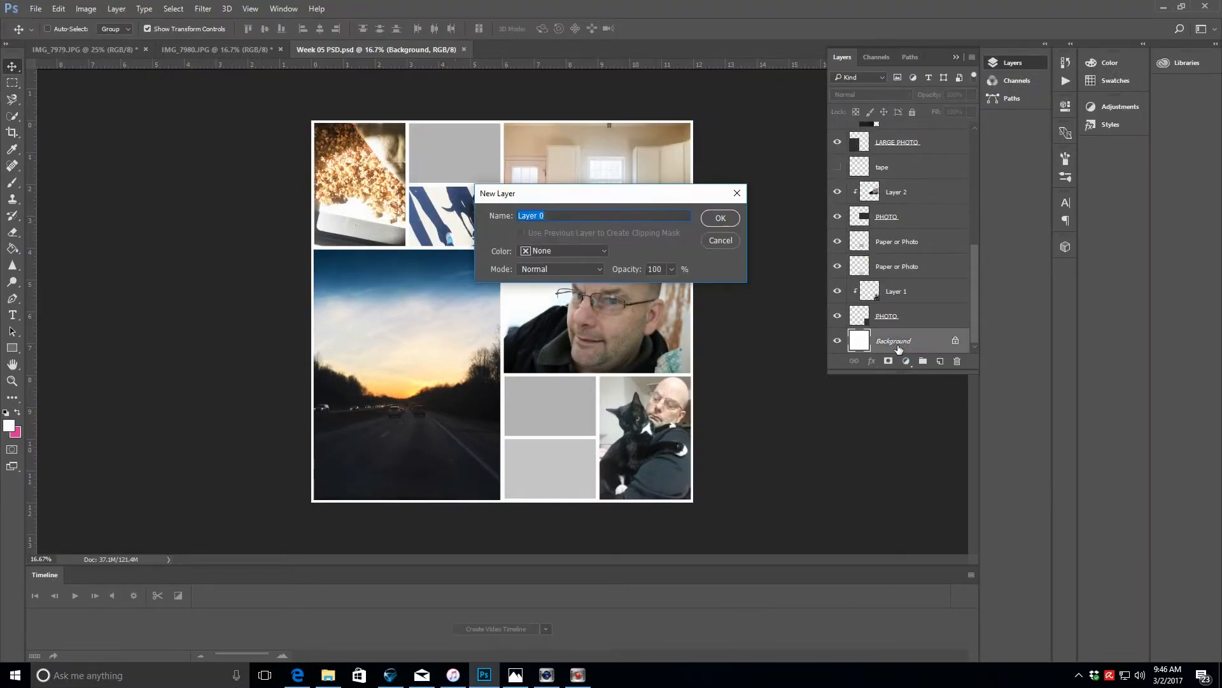
key(Return)
click(940, 362)
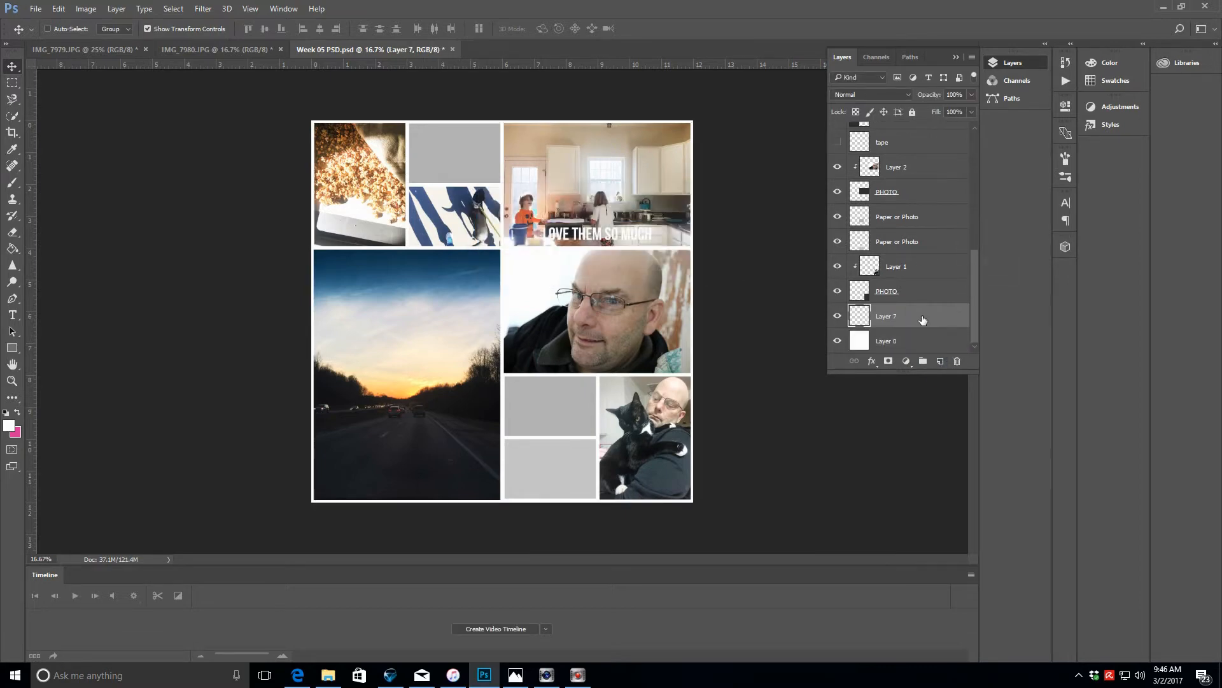
drag(924, 318, 920, 360)
drag(975, 259, 978, 292)
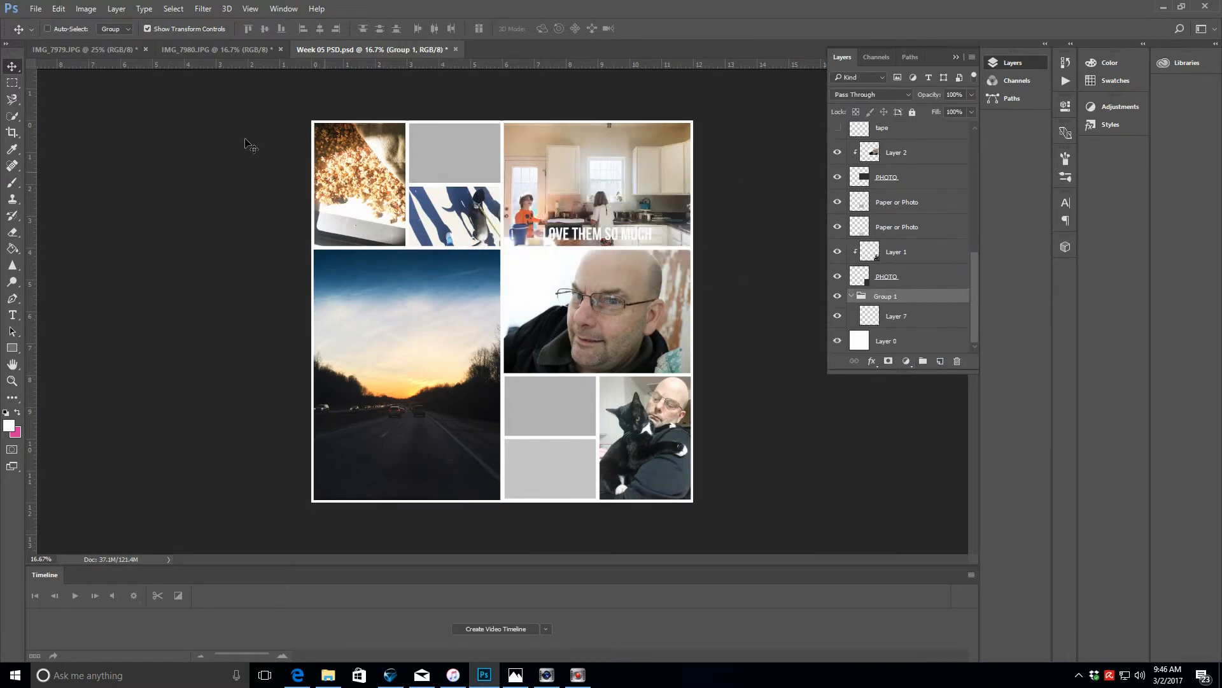
click(59, 9)
click(63, 24)
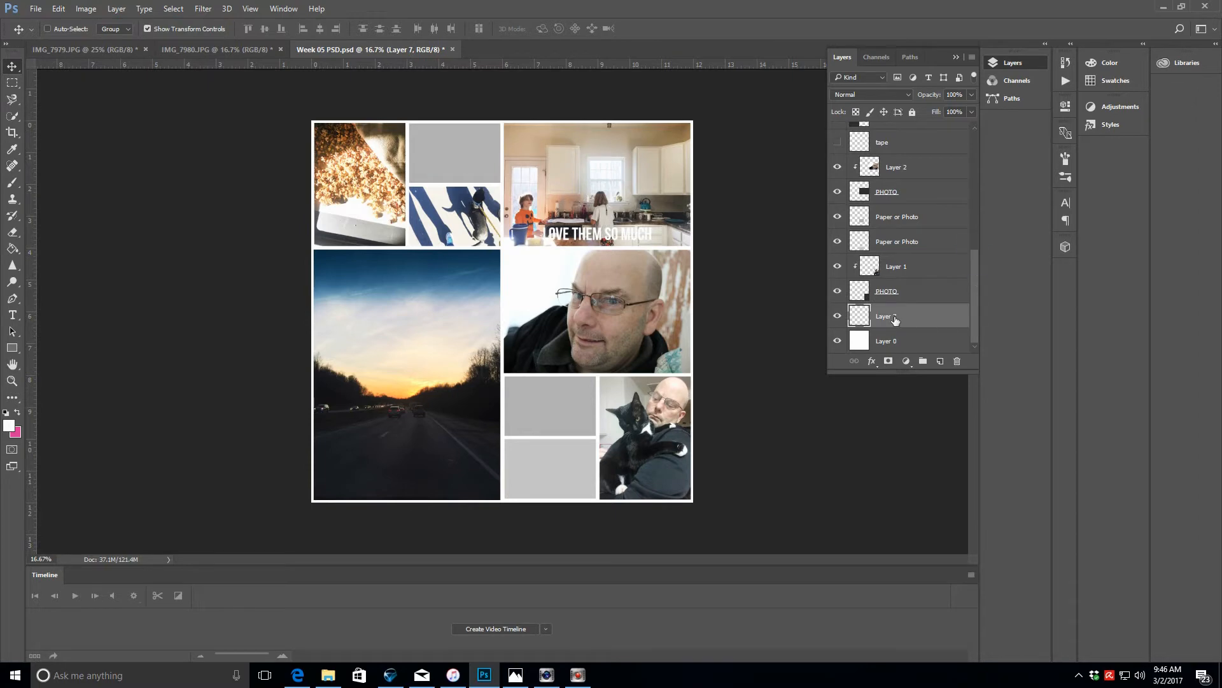
- Move the empty layer below Layer 0 and double the canvas width, extending it equally on both sides of the page
drag(896, 319, 919, 348)
click(86, 9)
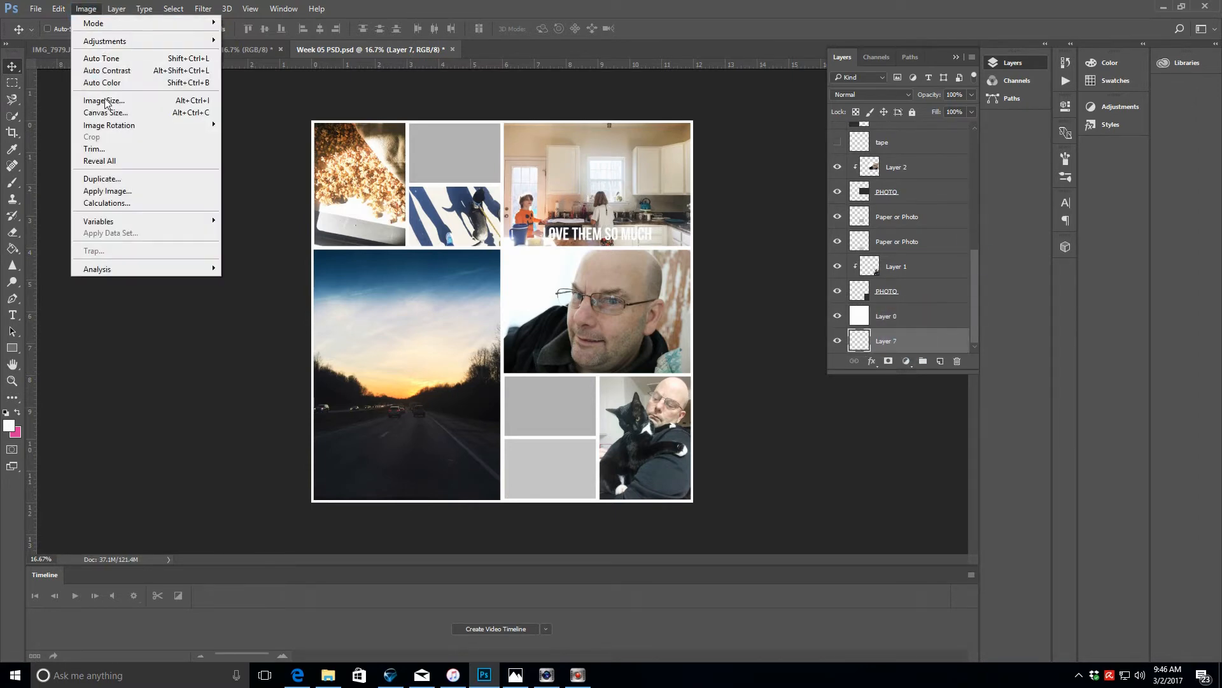
click(109, 118)
click(713, 181)
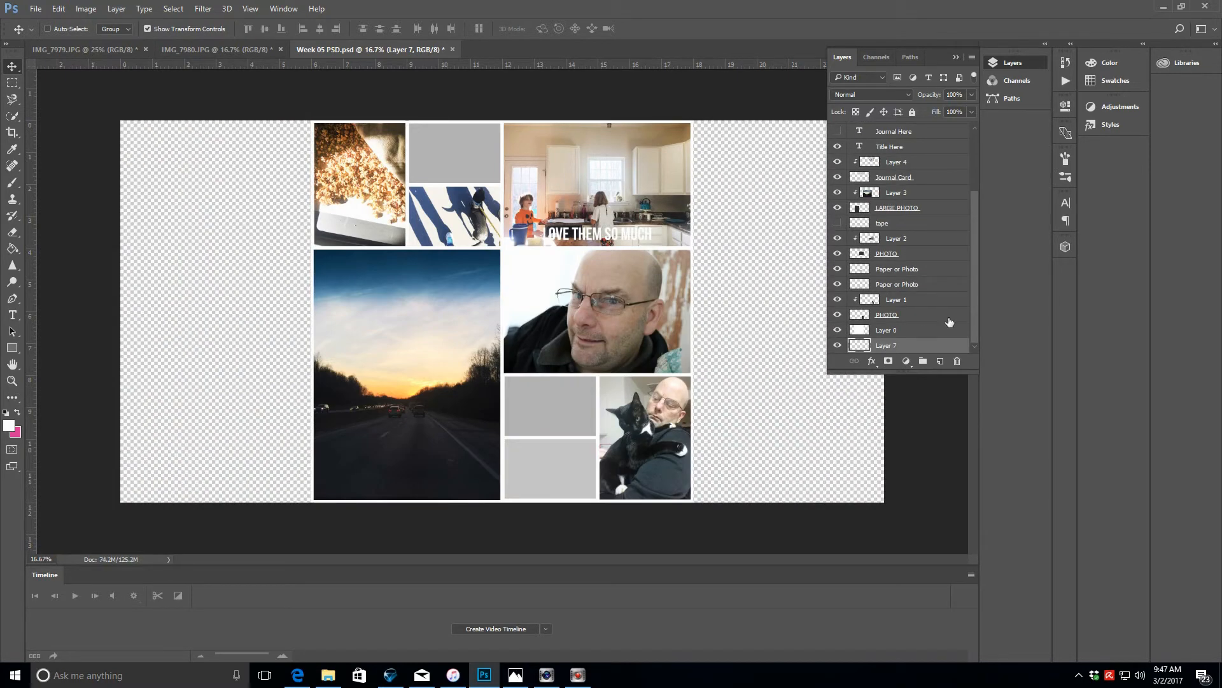
- Select all layers from Layer 0 up to DELETE - Elements and move the page layout to the left half of the canvas
click(924, 335)
drag(975, 317, 978, 250)
shift+click(912, 134)
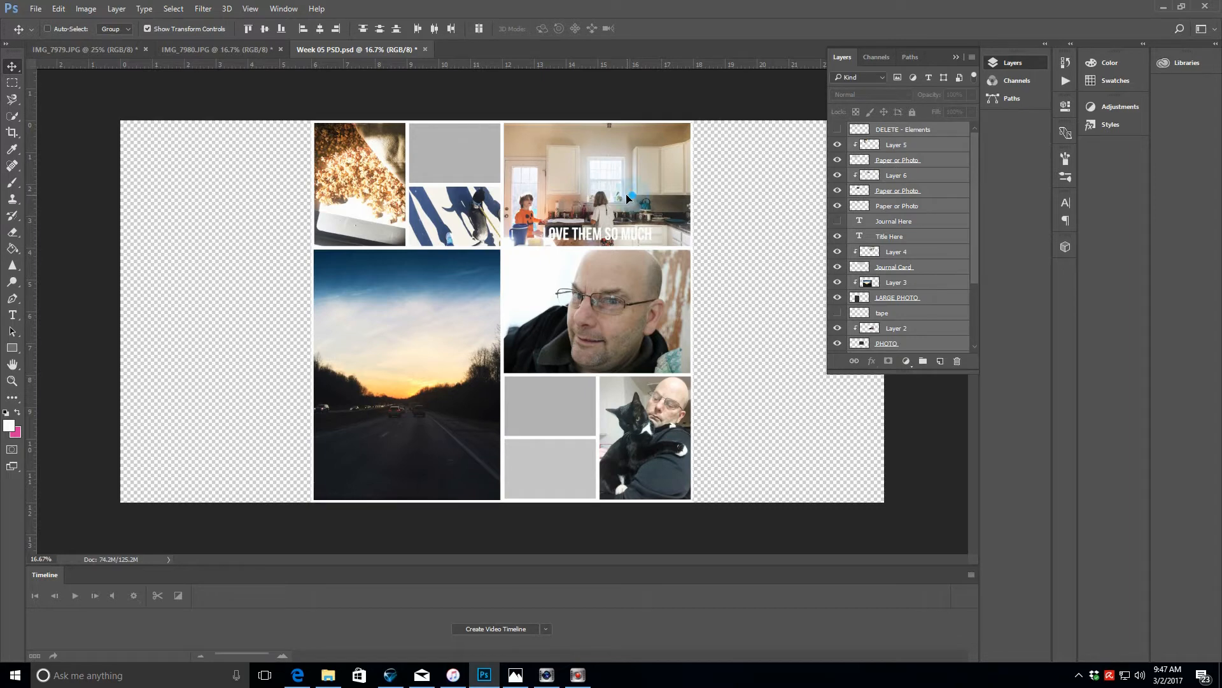
drag(589, 208, 441, 196)
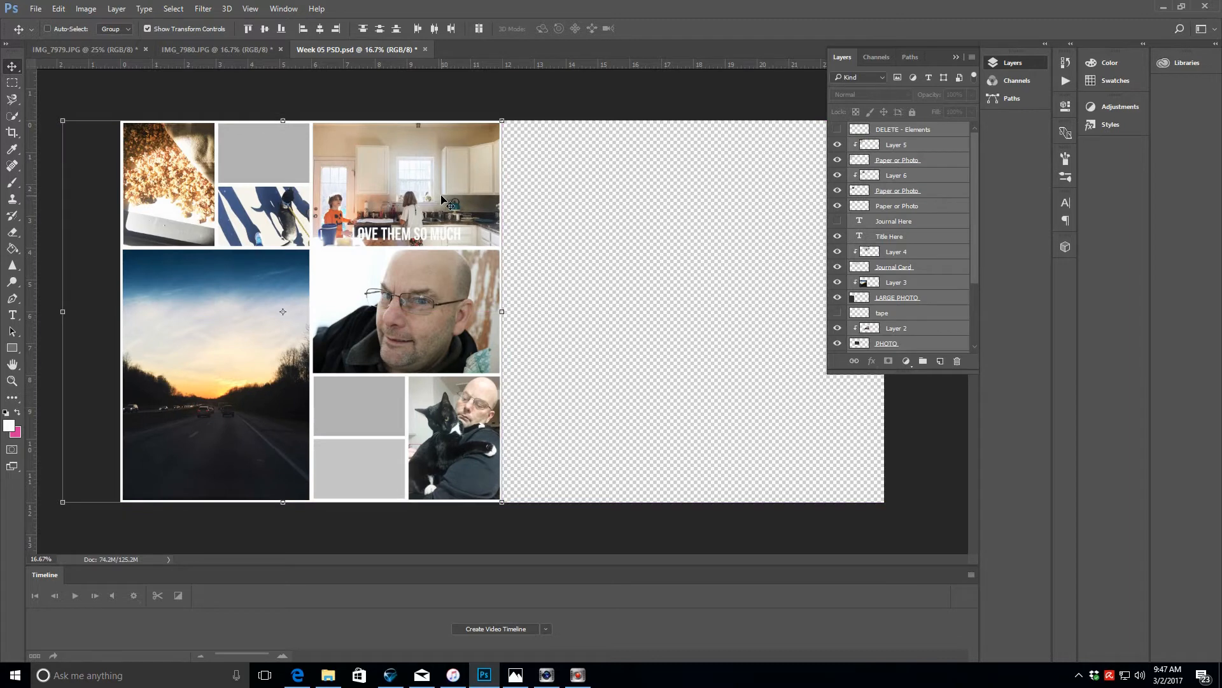
key(z)
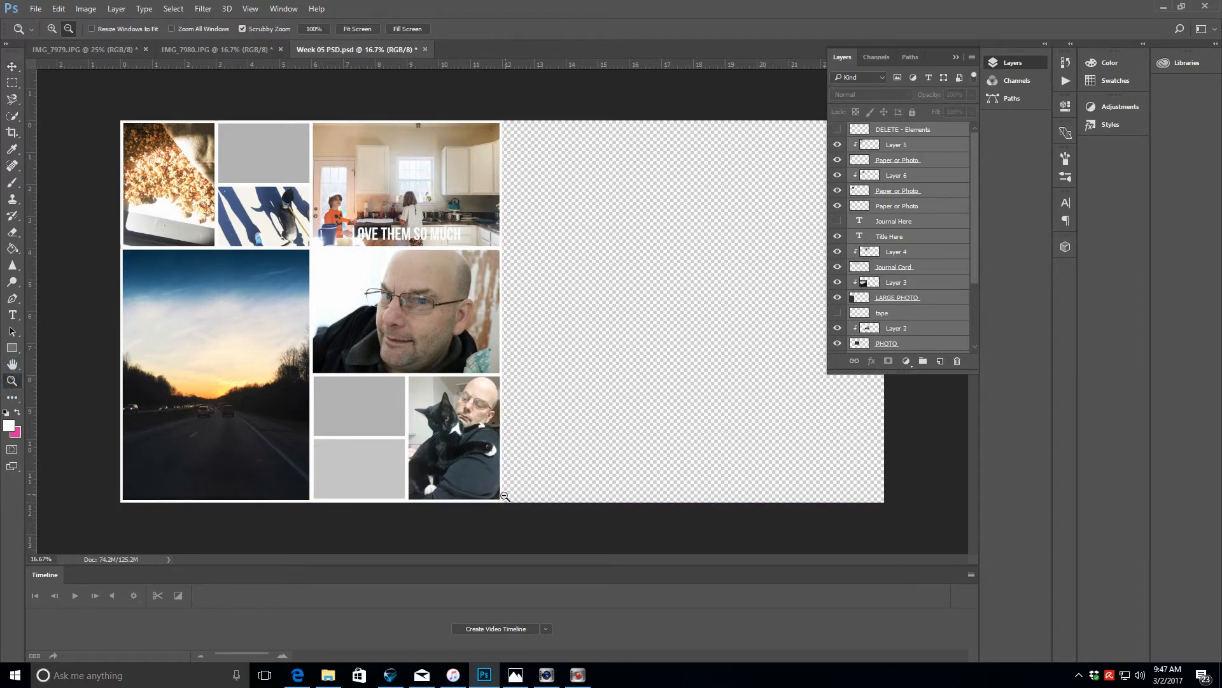
- Scale the selected page layout down to about 99.2% from its upper-right corner, keeping it in the left half of the canvas
click(52, 29)
drag(115, 119, 119, 120)
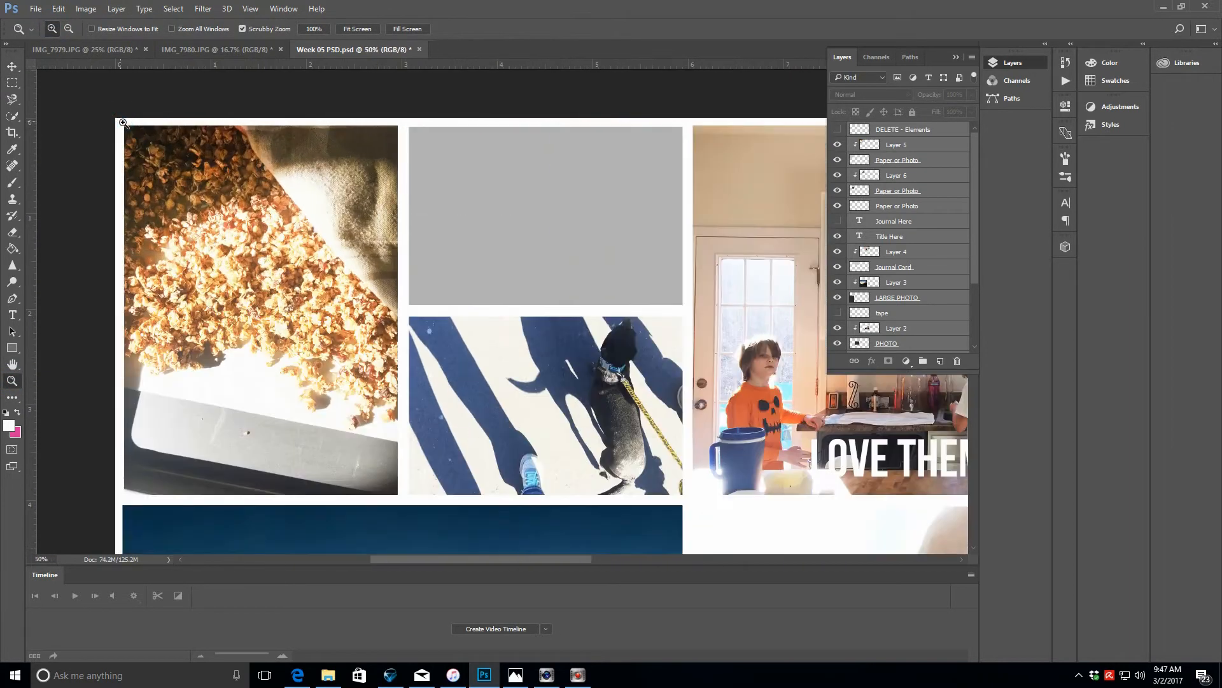
click(16, 67)
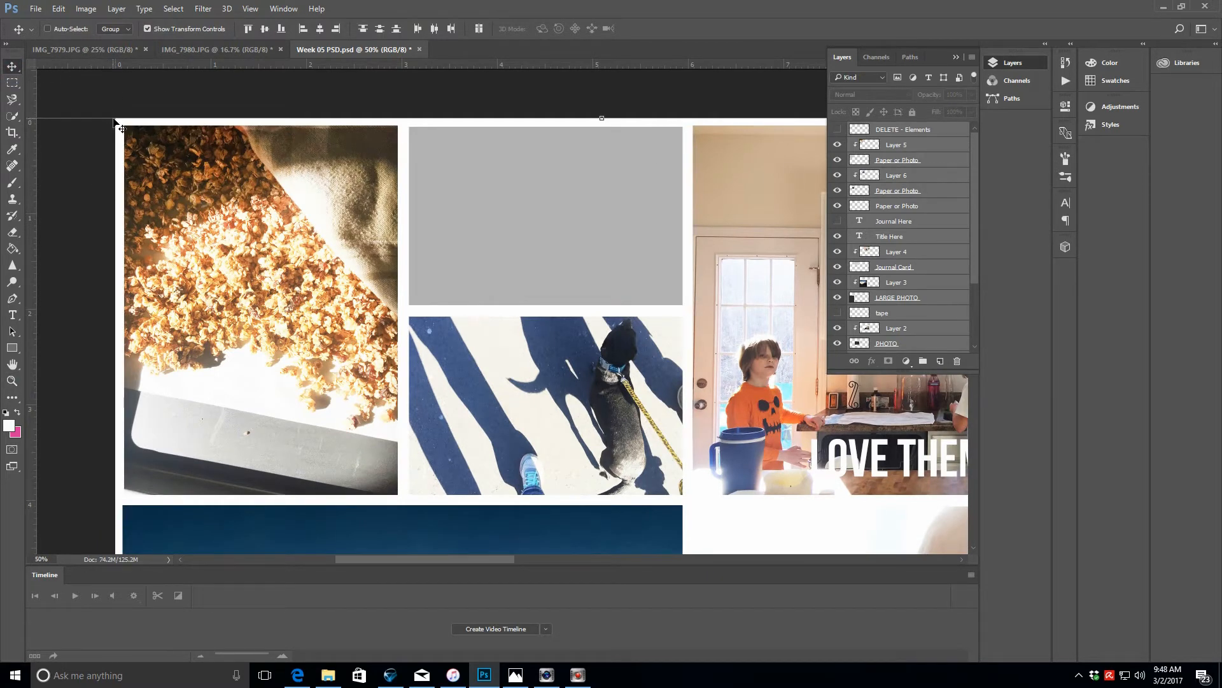
drag(429, 559, 552, 573)
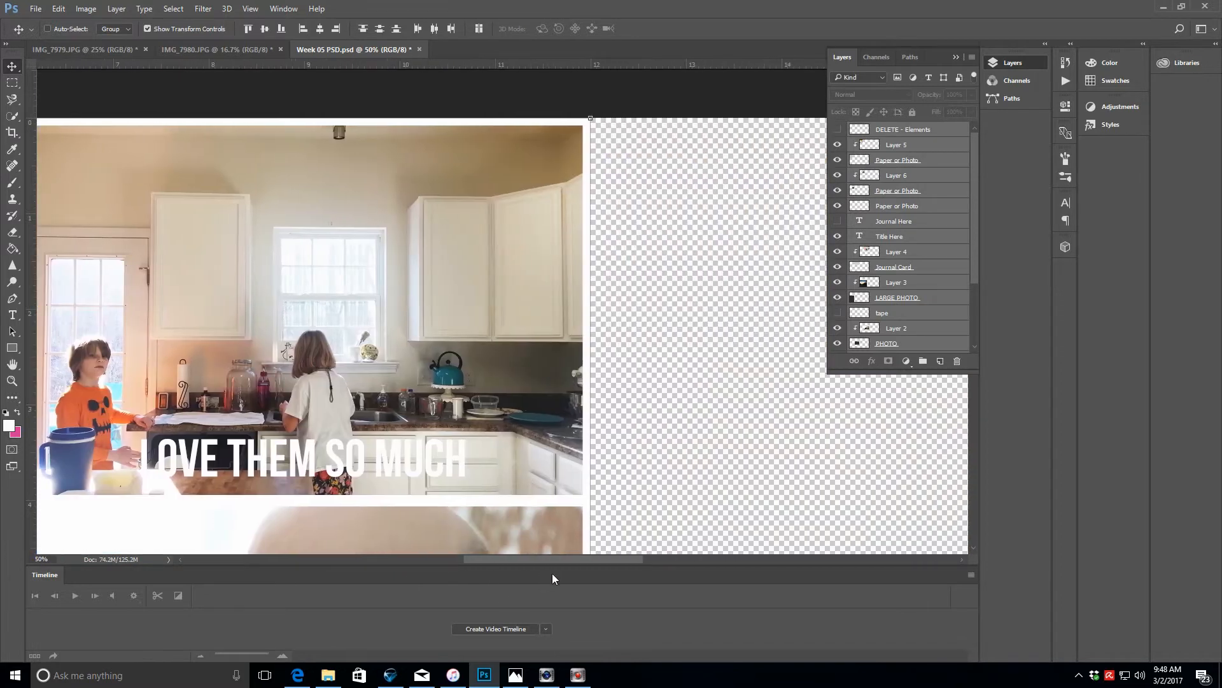
drag(591, 119, 579, 127)
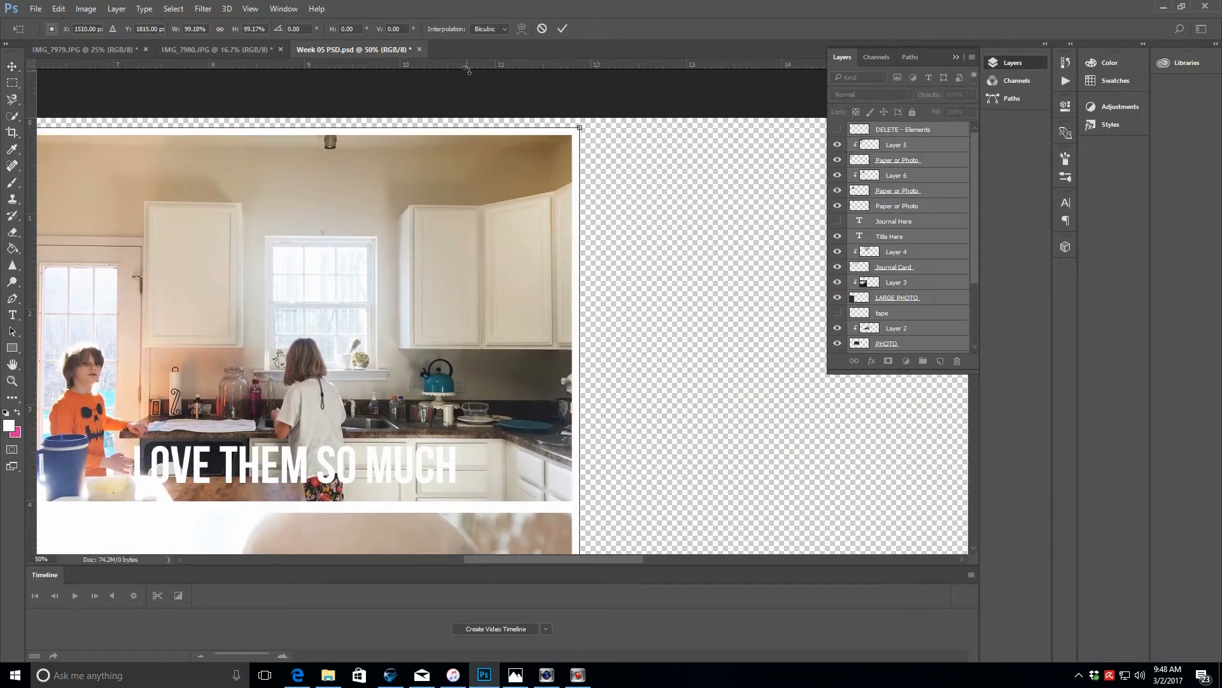
click(563, 30)
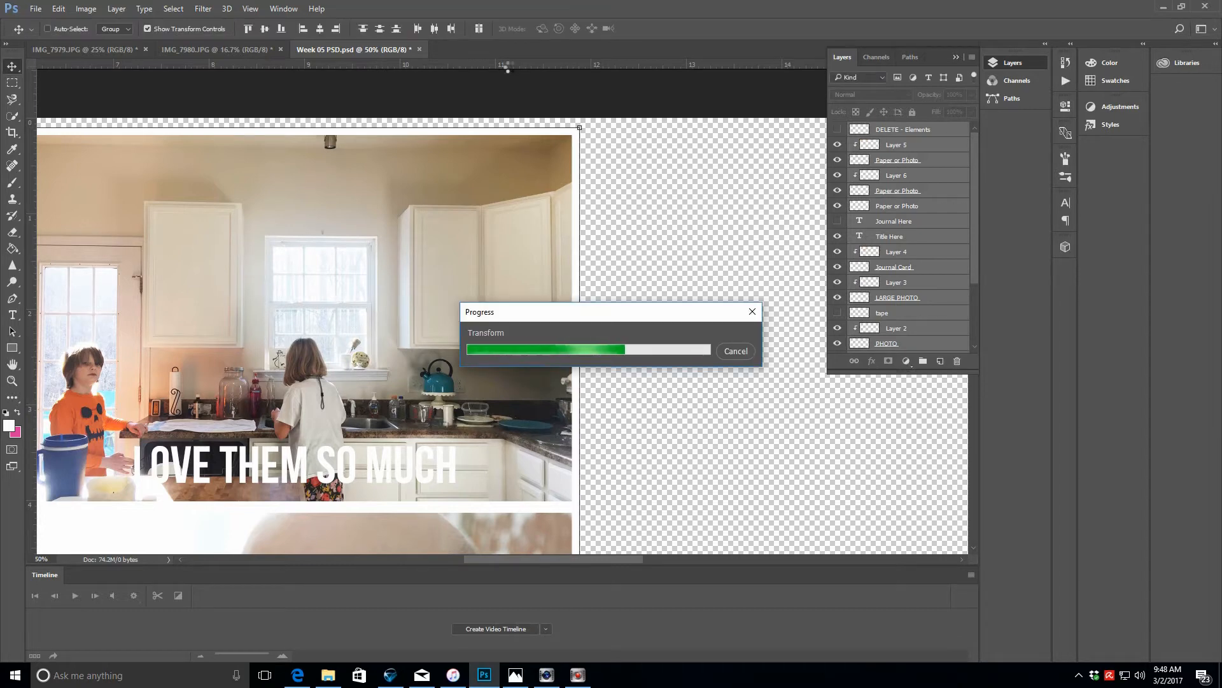
- Place horizontal guides just inside the canvas's top and bottom edges and scale the layout down to fit between them
drag(531, 64, 578, 130)
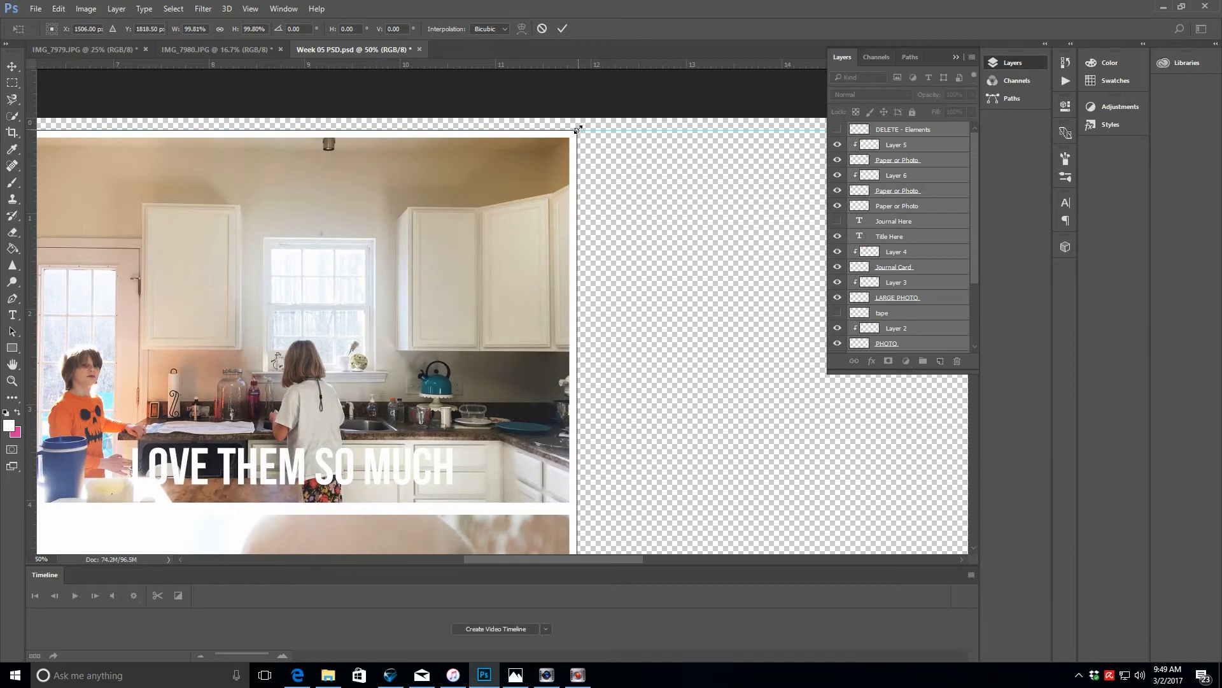
key(Return)
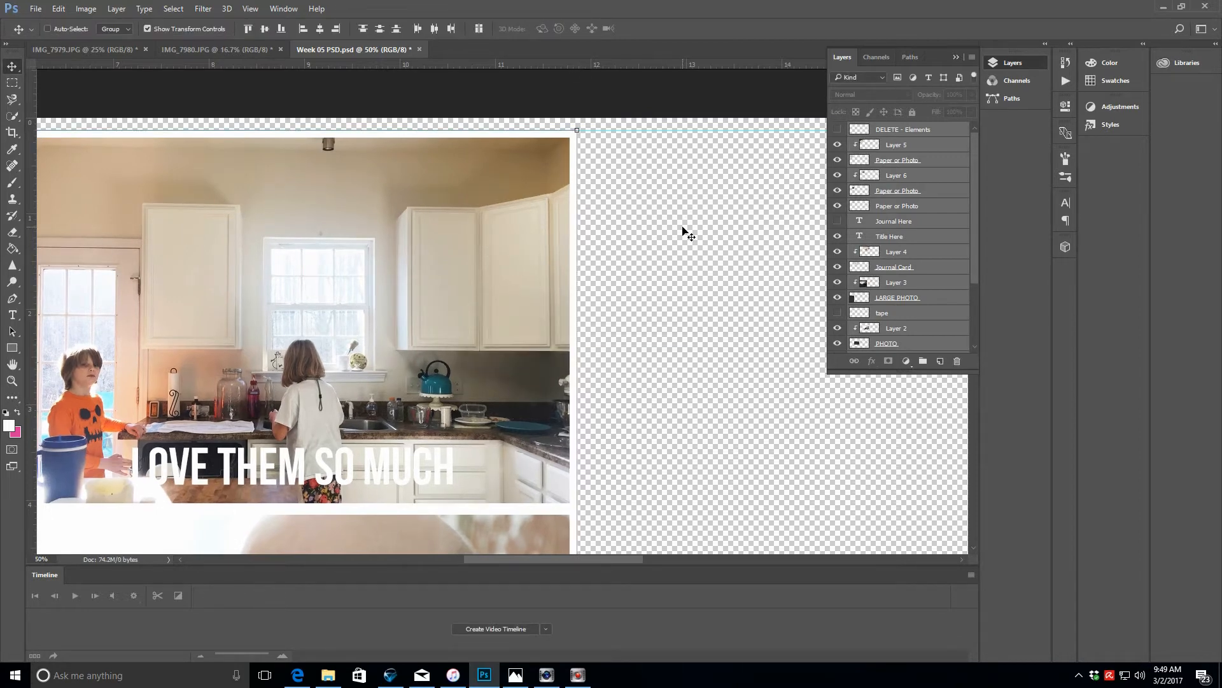
scroll(707, 247, down, 15)
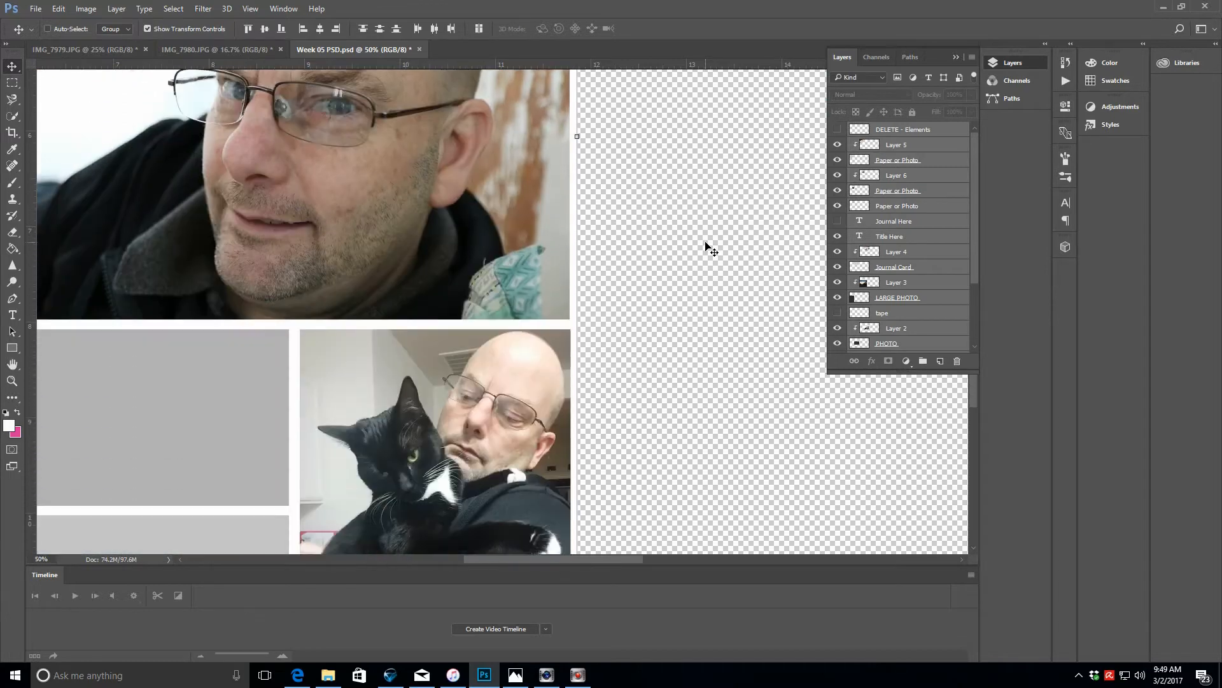
scroll(710, 247, down, 3)
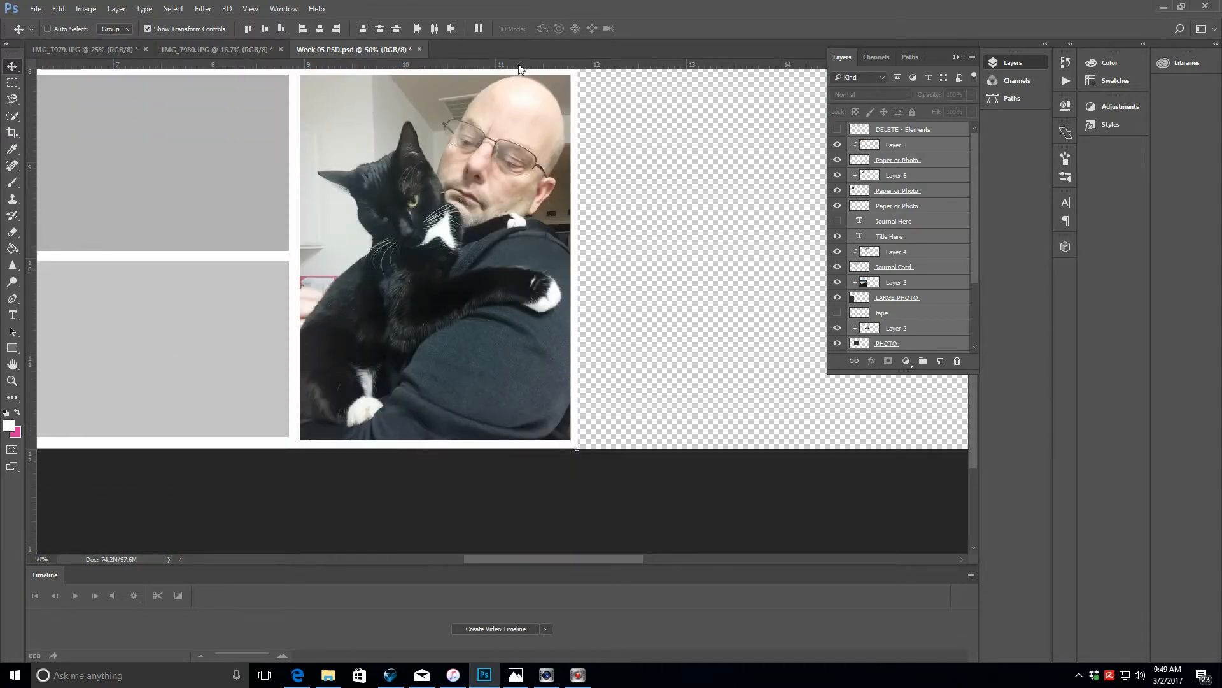
drag(519, 69, 565, 430)
mouse_move(634, 559)
mouse_down()
mouse_move(462, 571)
mouse_move(632, 564)
mouse_up()
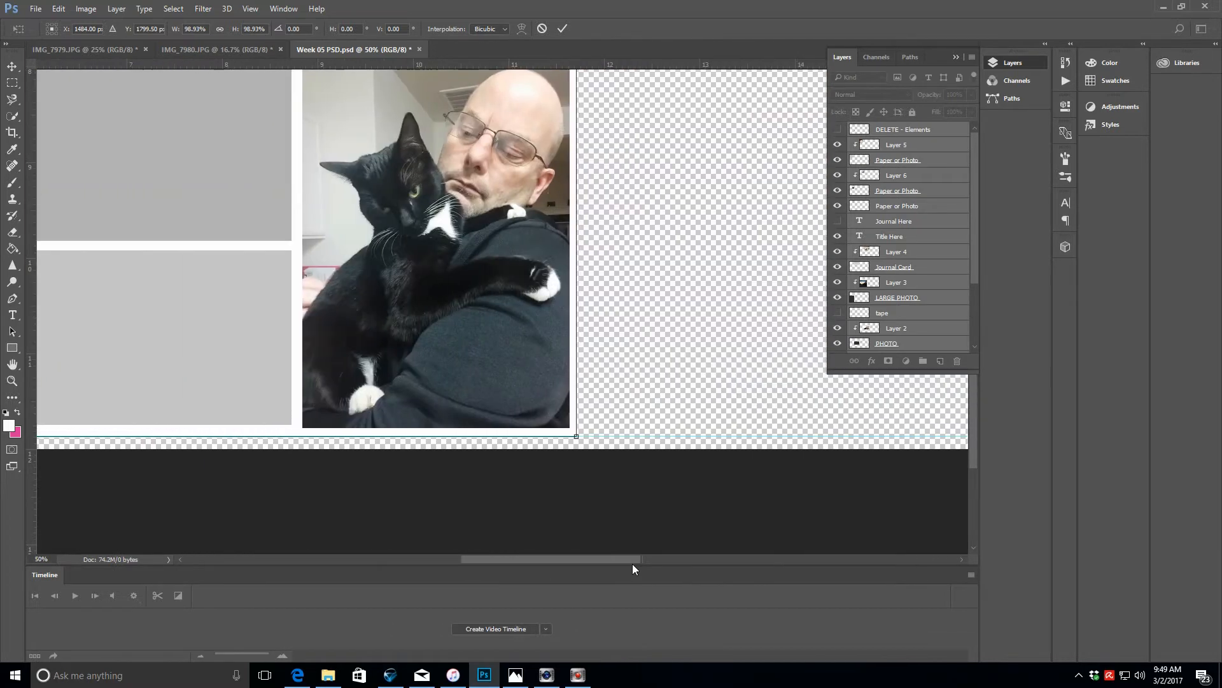
- Add a vertical guide at the 12-inch centre of the canvas and move the scaled layout right, up against it
drag(32, 86, 604, 147)
drag(431, 109, 446, 107)
click(562, 29)
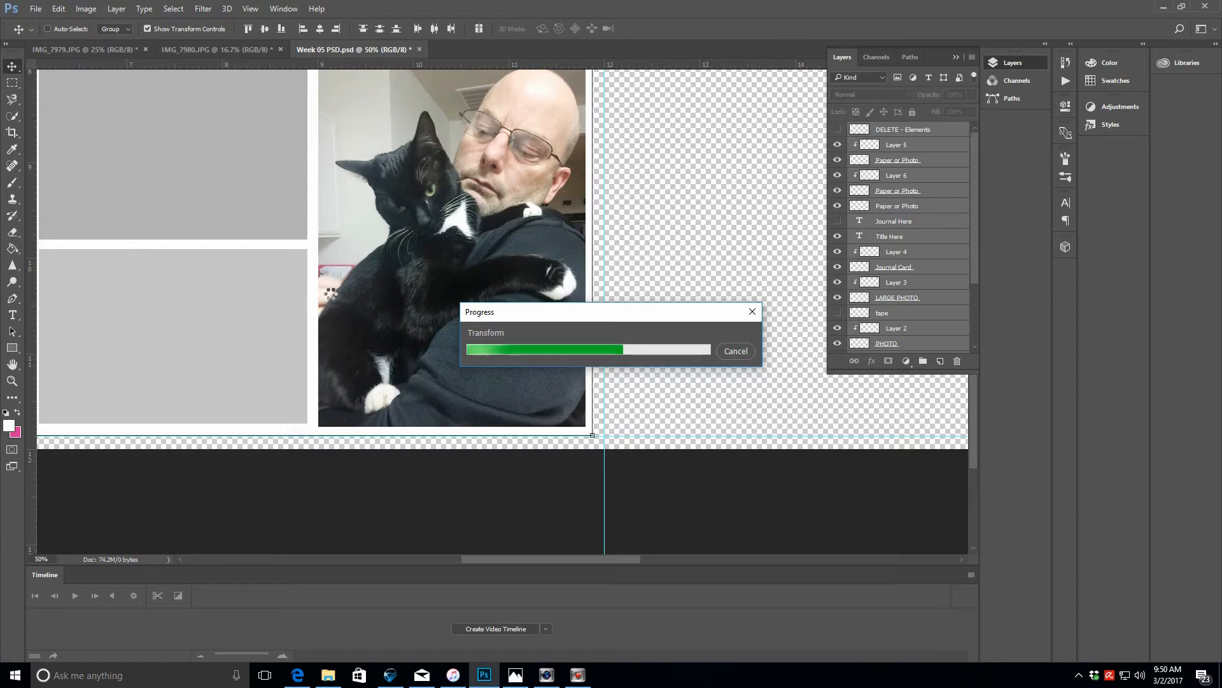
key(z)
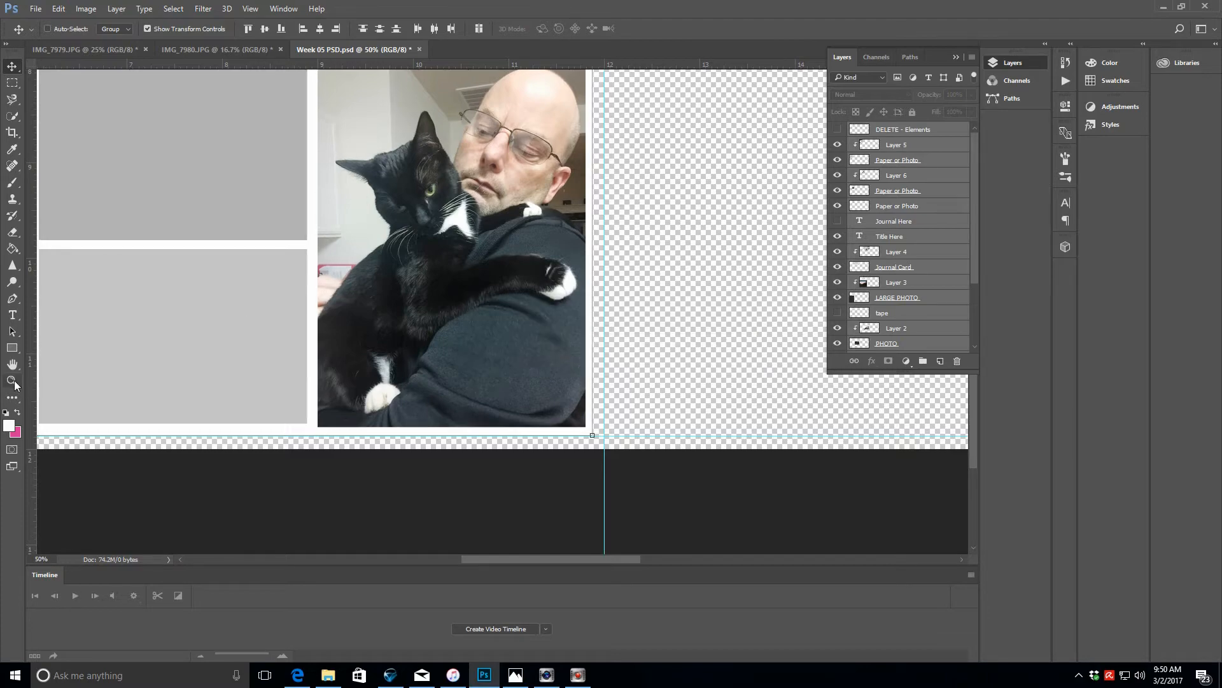
click(357, 29)
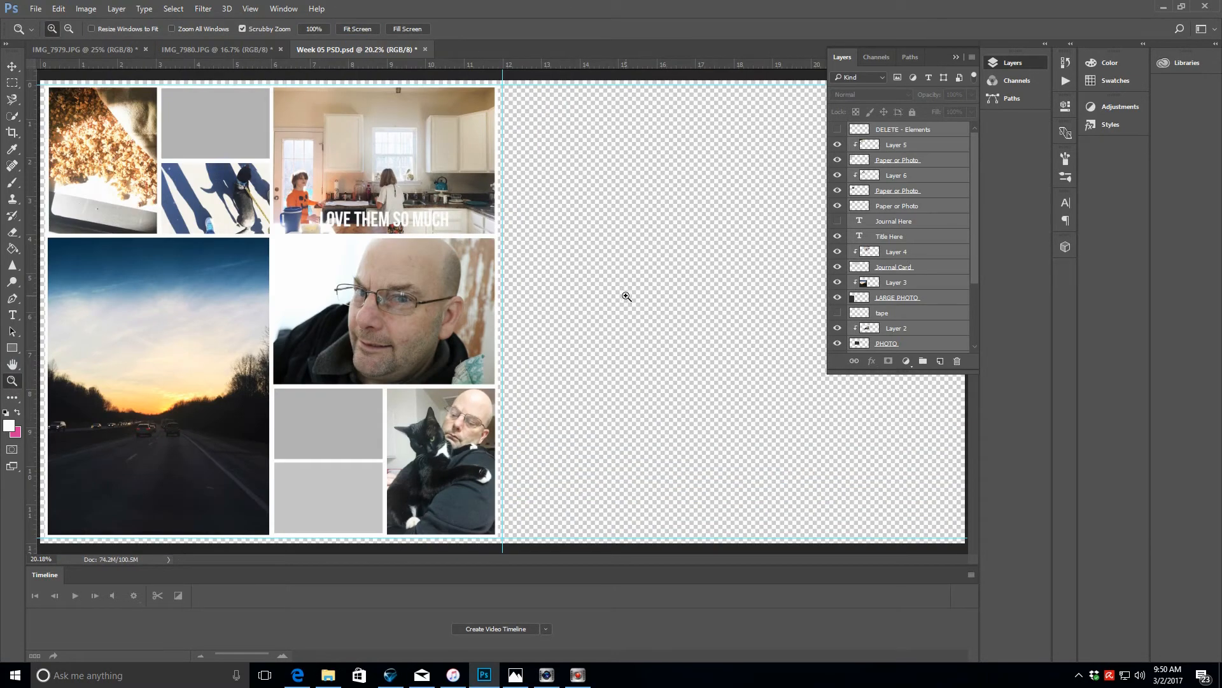
key(v)
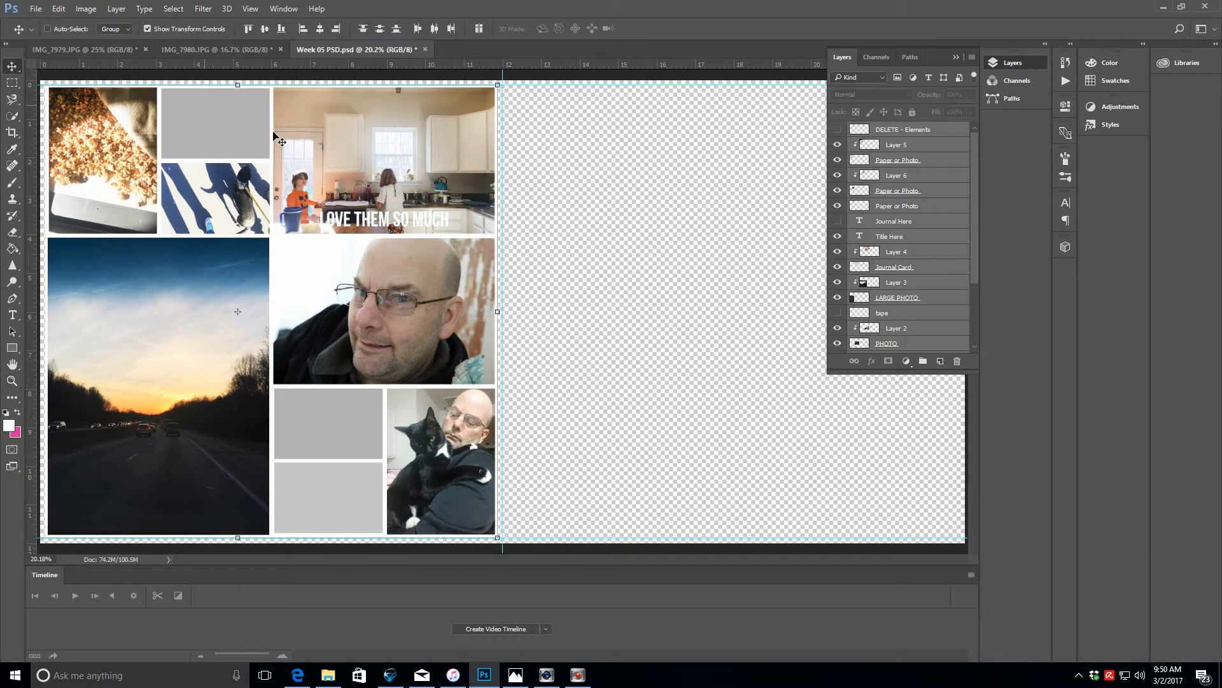
drag(418, 355, 424, 363)
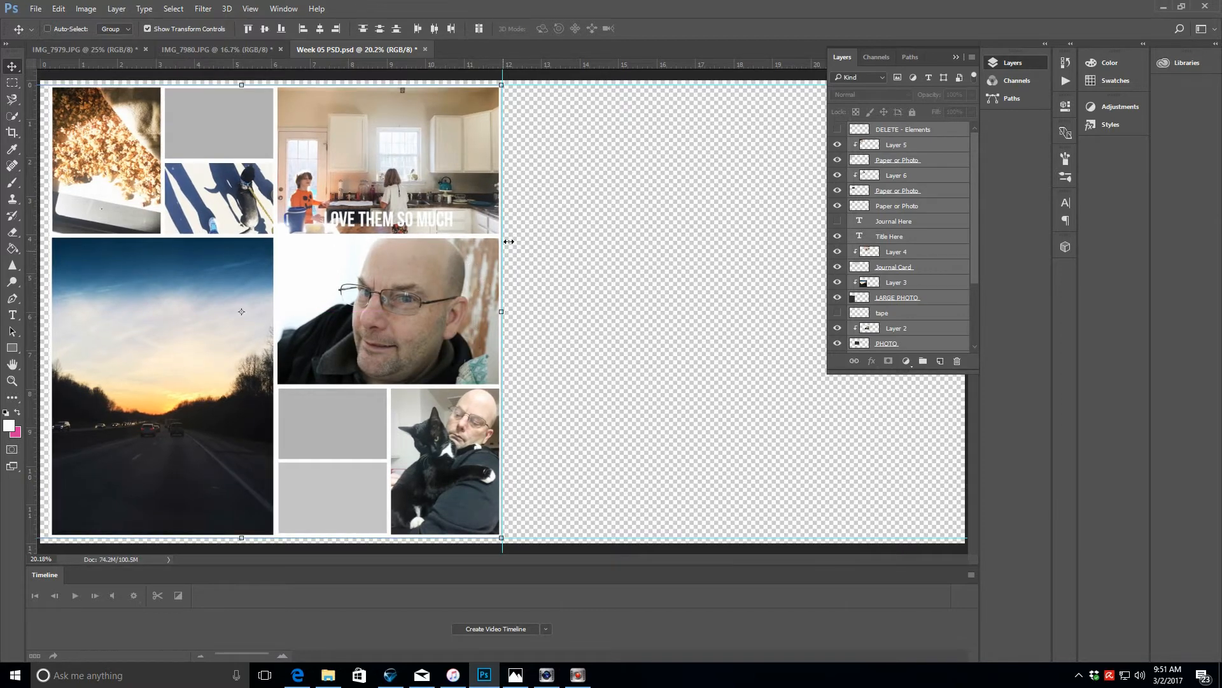
- Move the sunset highway photo, Layer 3, together with its LARGE PHOTO frame onto the right page
click(914, 286)
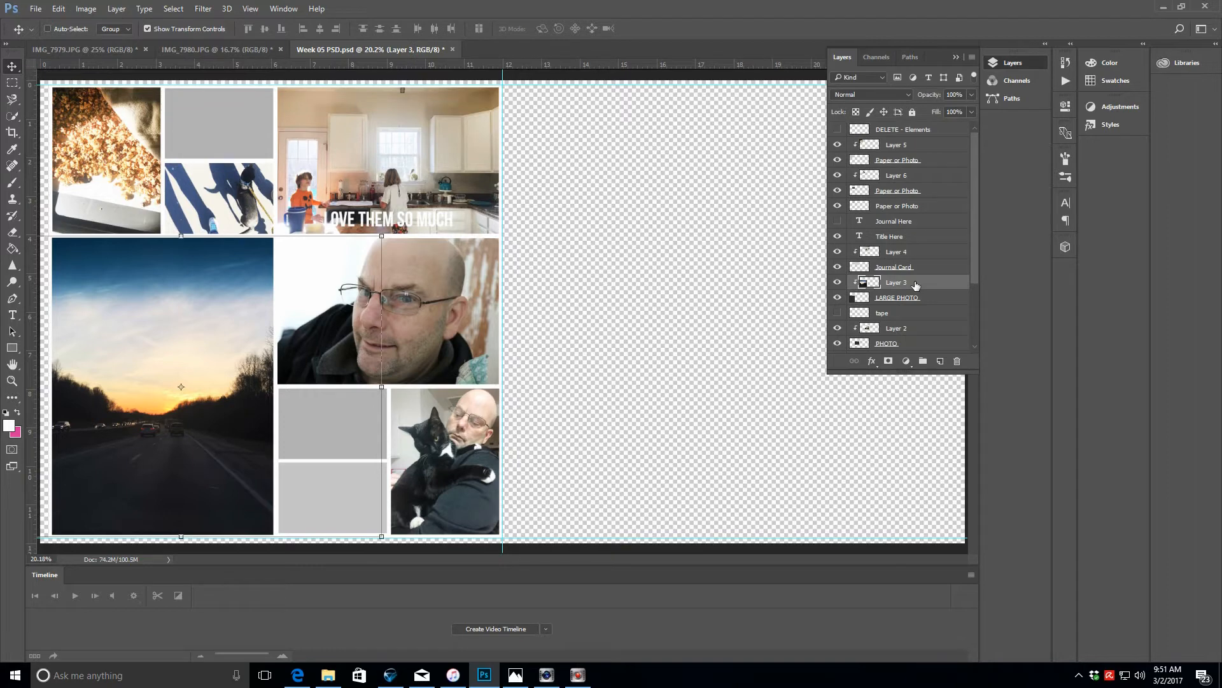
shift+click(924, 298)
drag(181, 282, 648, 269)
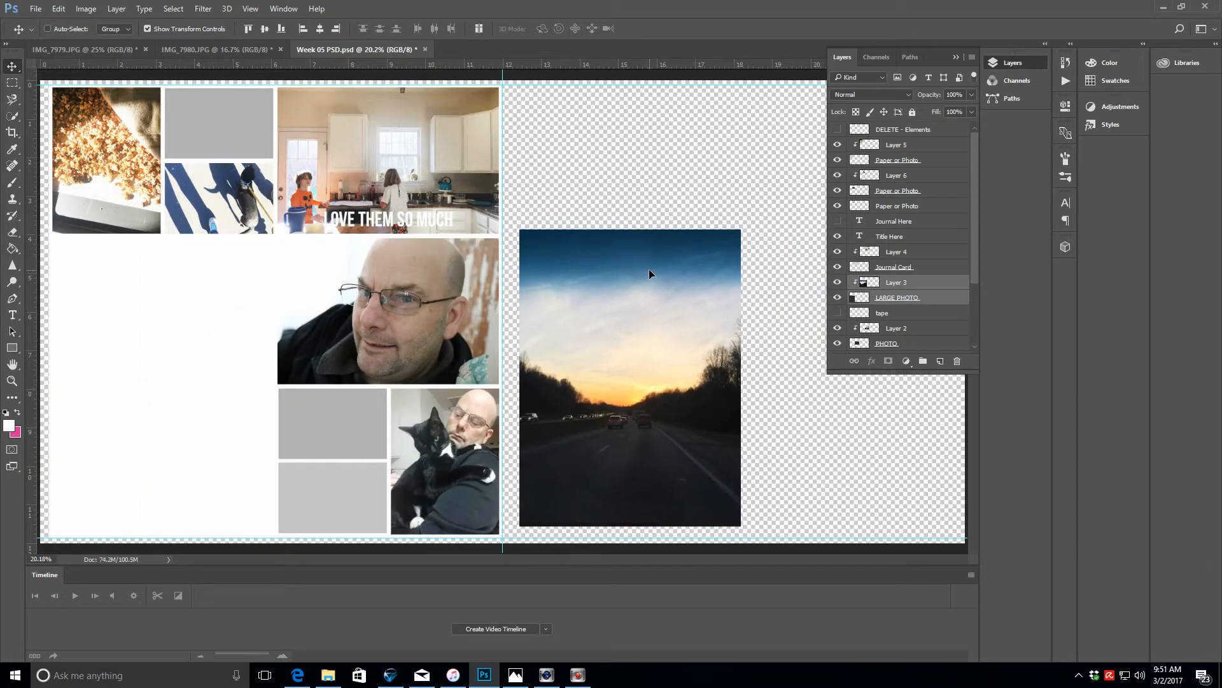
- Hide Layer 3, widen the LARGE PHOTO frame to about 130% and align it with the right page's upper-left corner
click(837, 283)
click(943, 304)
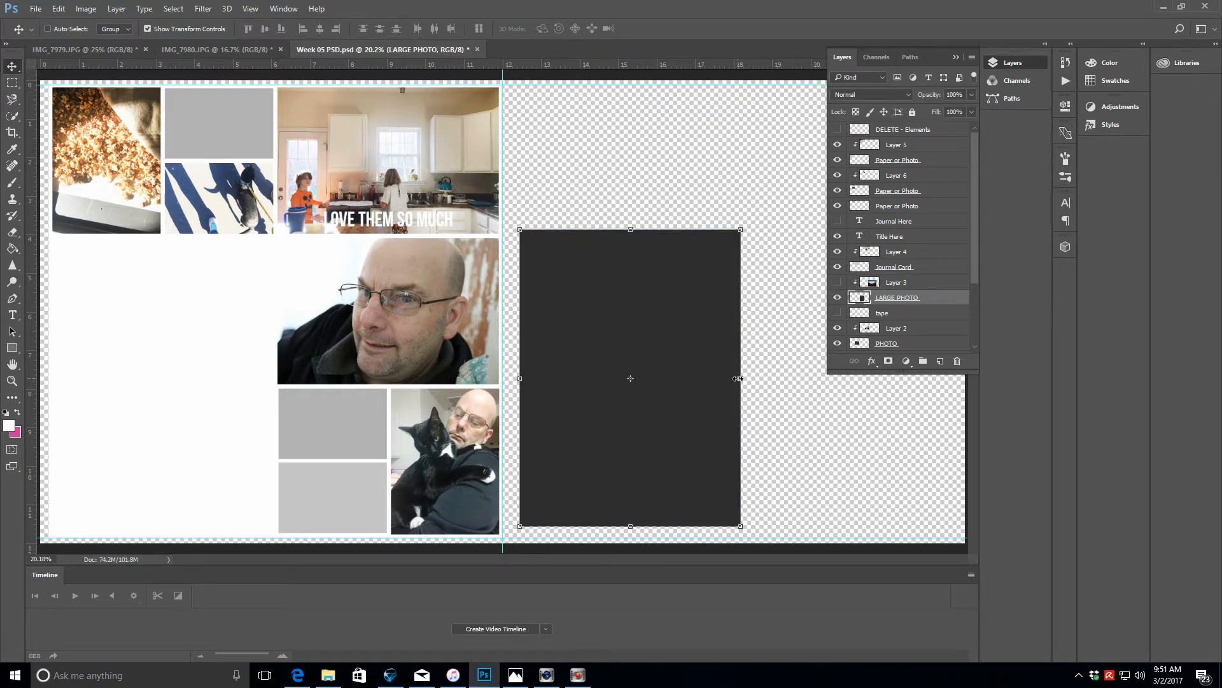
drag(738, 379, 806, 378)
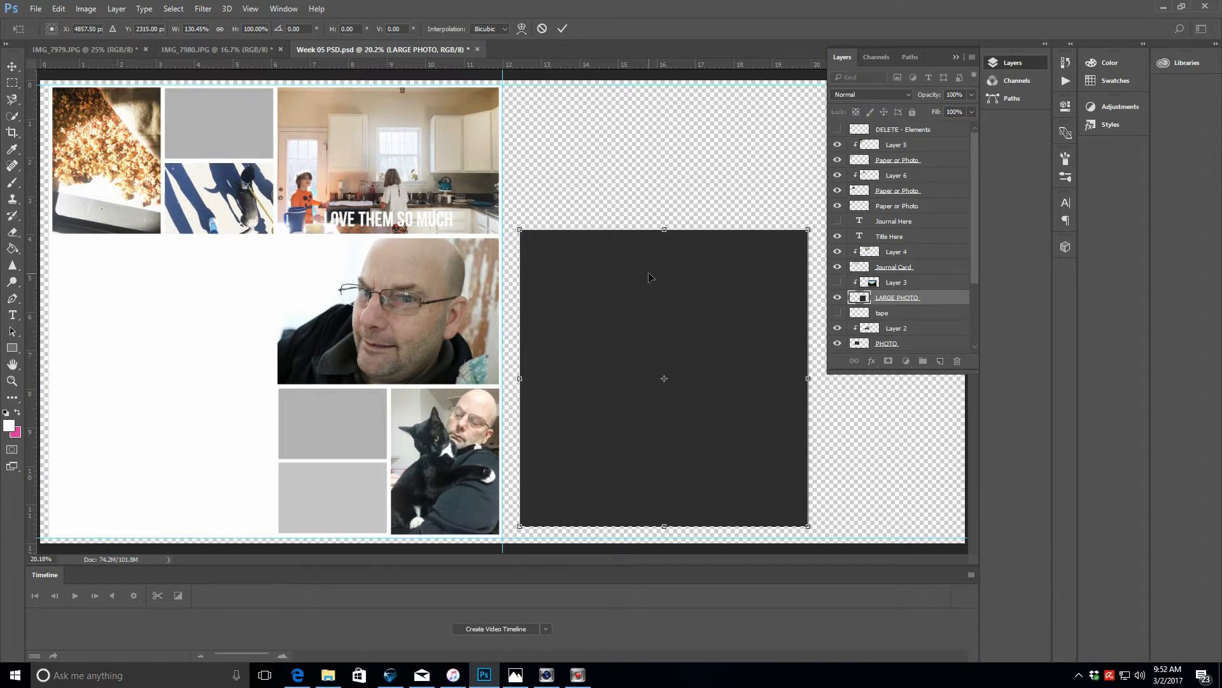
drag(714, 300, 707, 183)
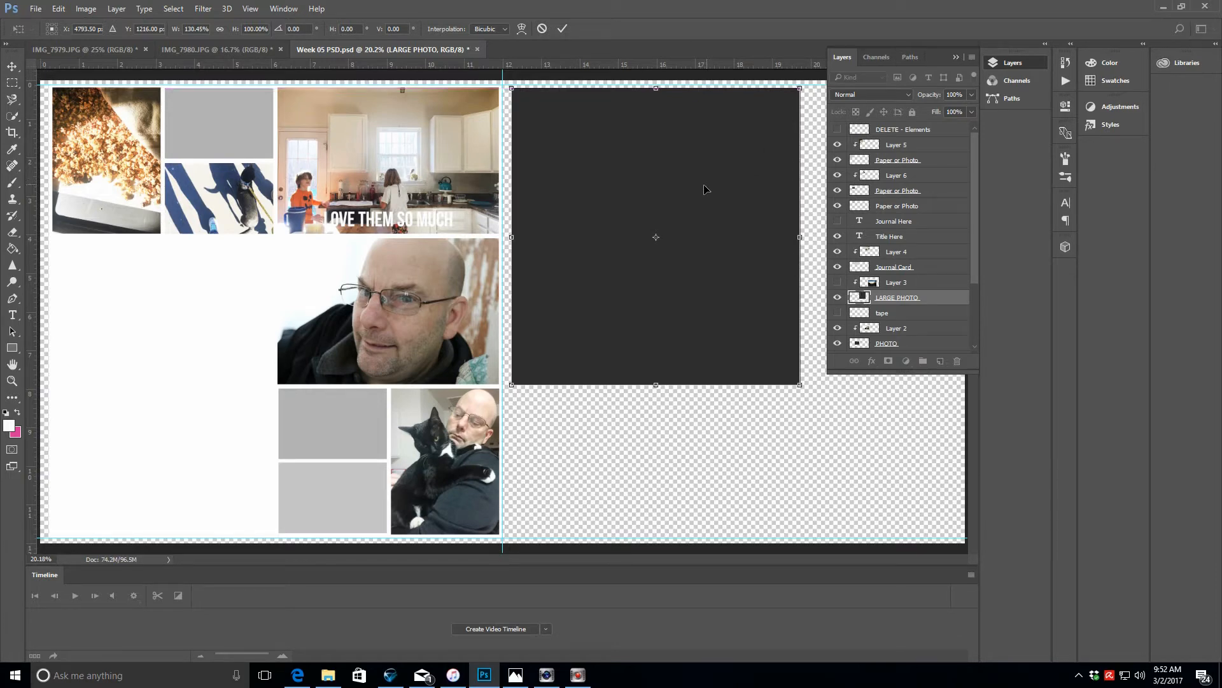
click(562, 28)
- Show Layer 3 again, move the sunset photo up into the widened frame and enlarge it slightly to about 101%
click(837, 283)
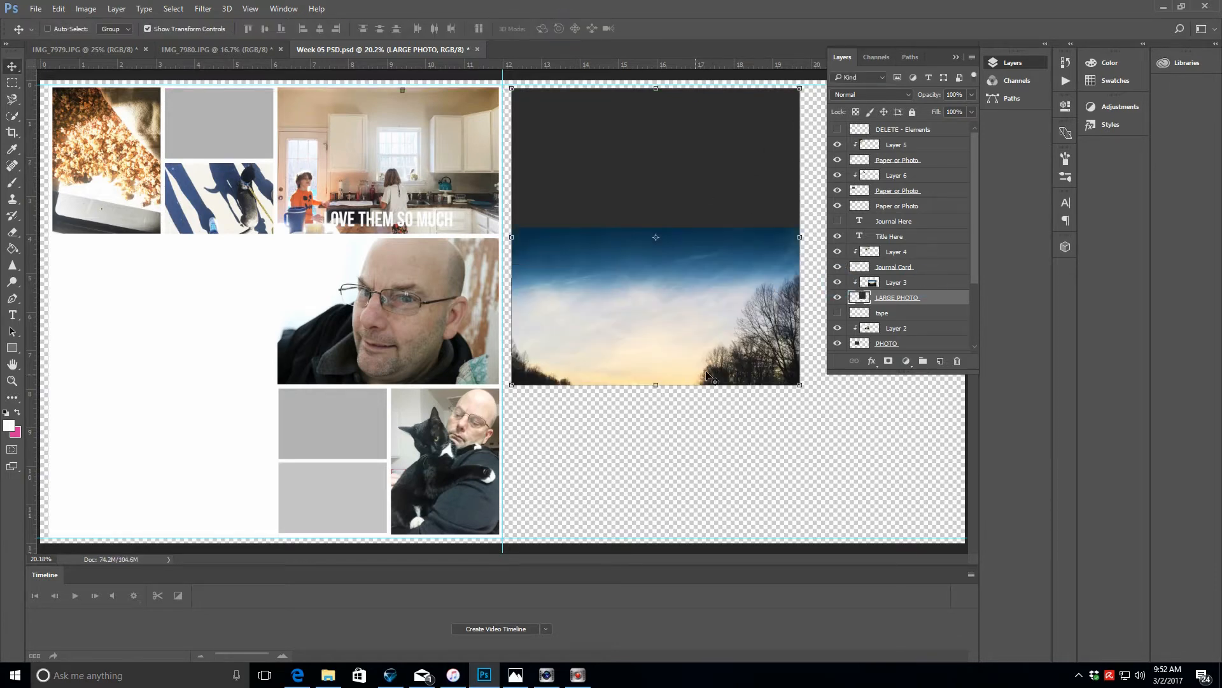
drag(761, 336, 789, 220)
click(57, 8)
click(70, 20)
click(917, 282)
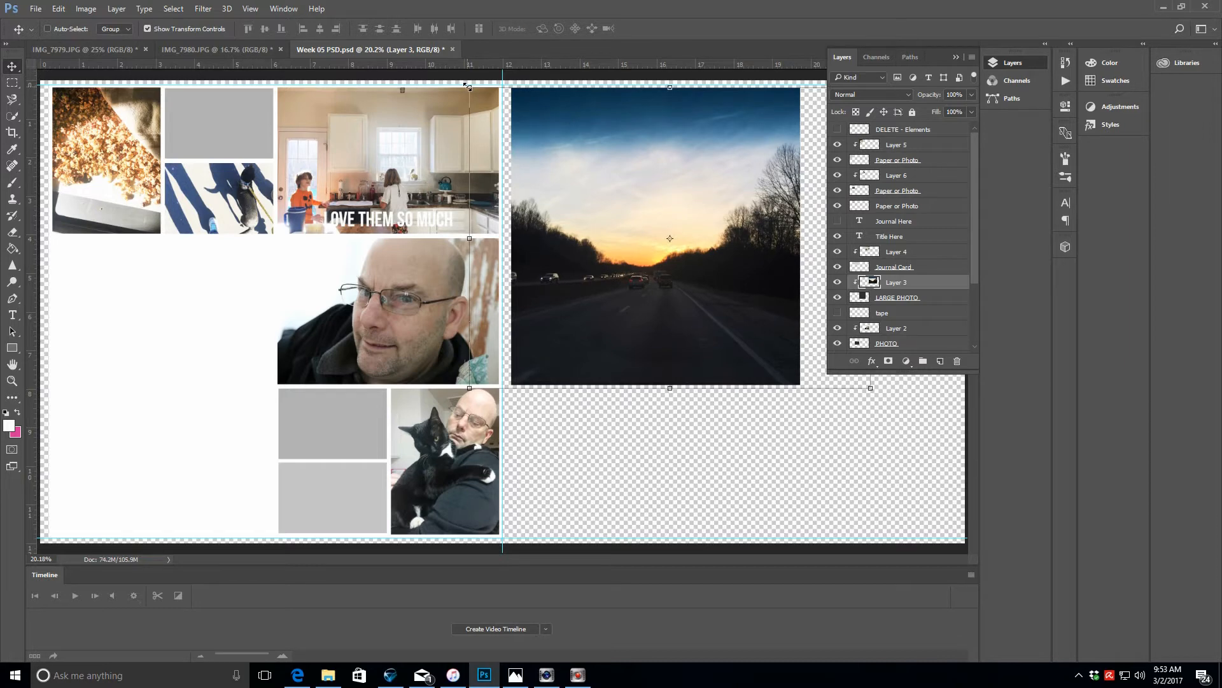
drag(470, 88, 465, 83)
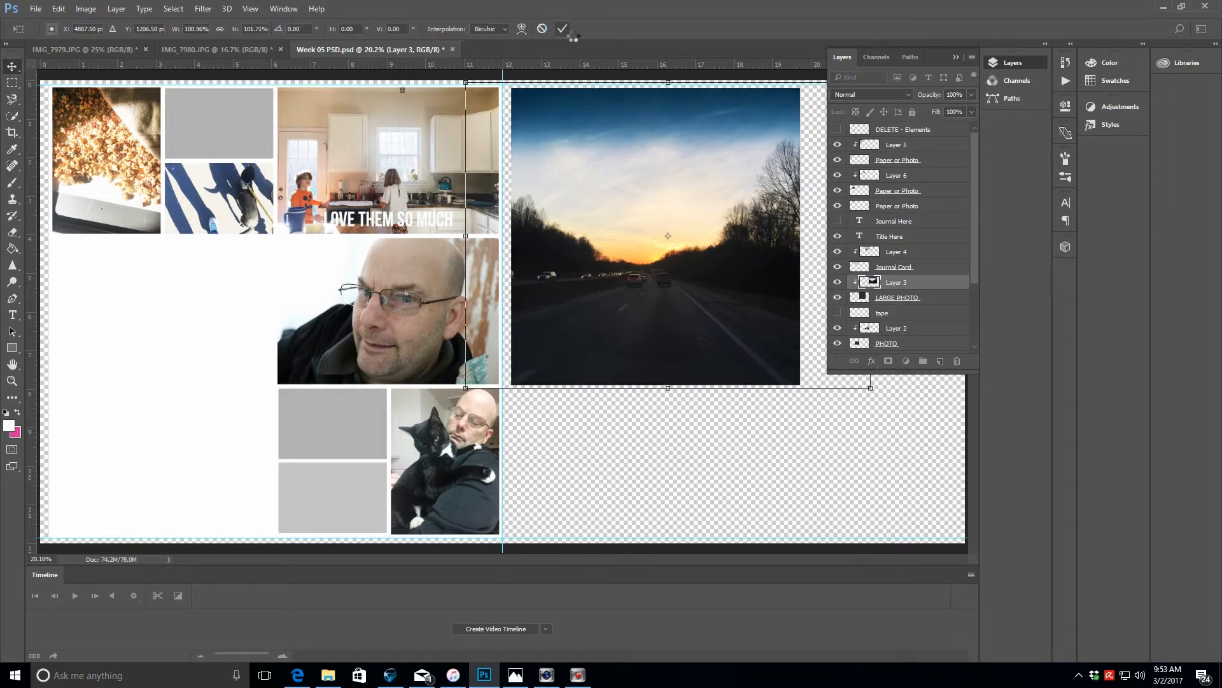
click(573, 29)
- Fill the bottom layer, Layer 7, with white as the background of the whole spread
scroll(972, 146, down, 3)
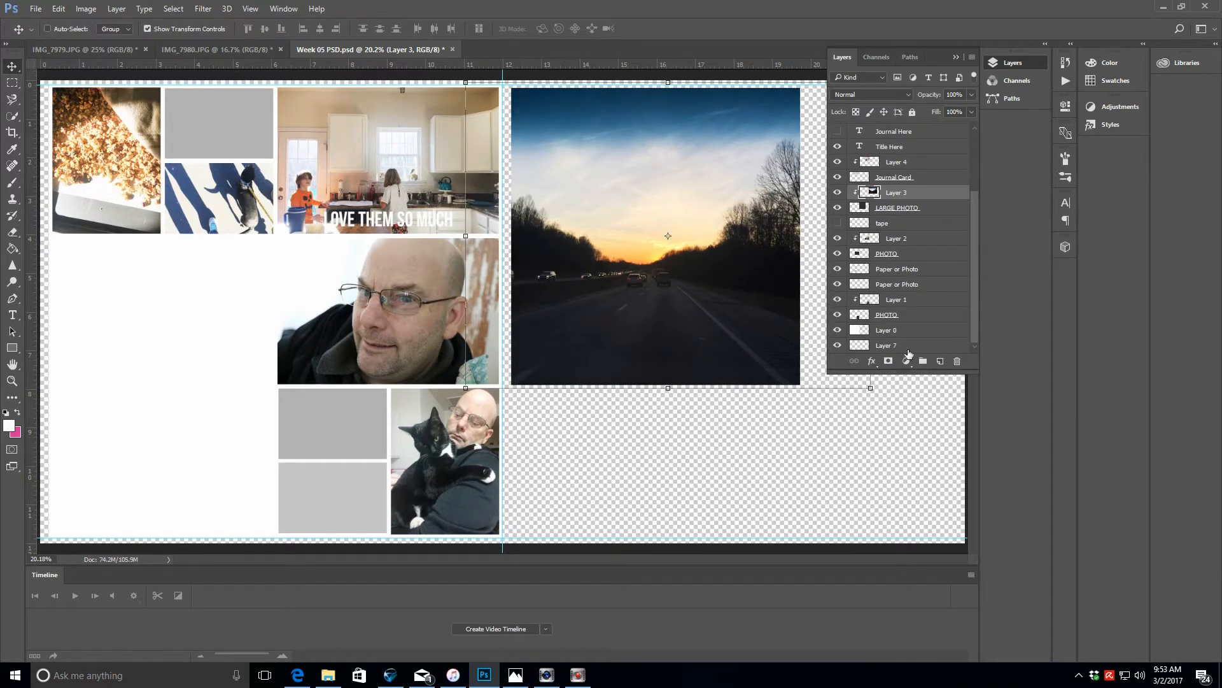
click(919, 346)
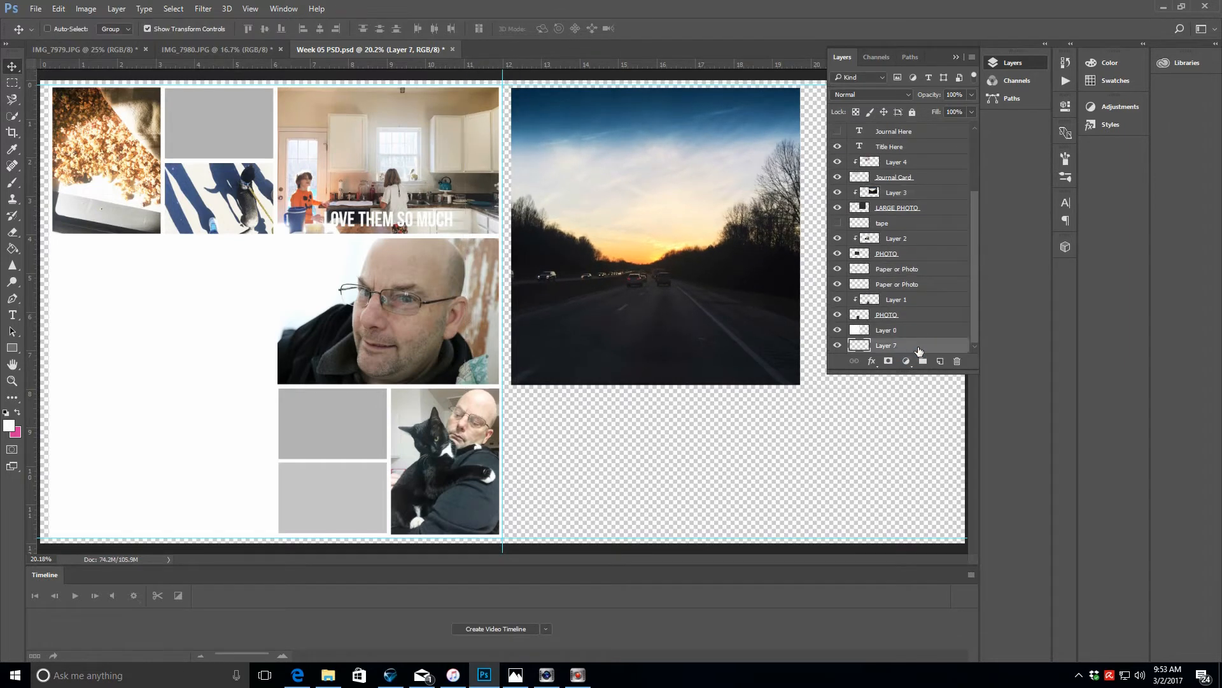
click(12, 248)
click(662, 438)
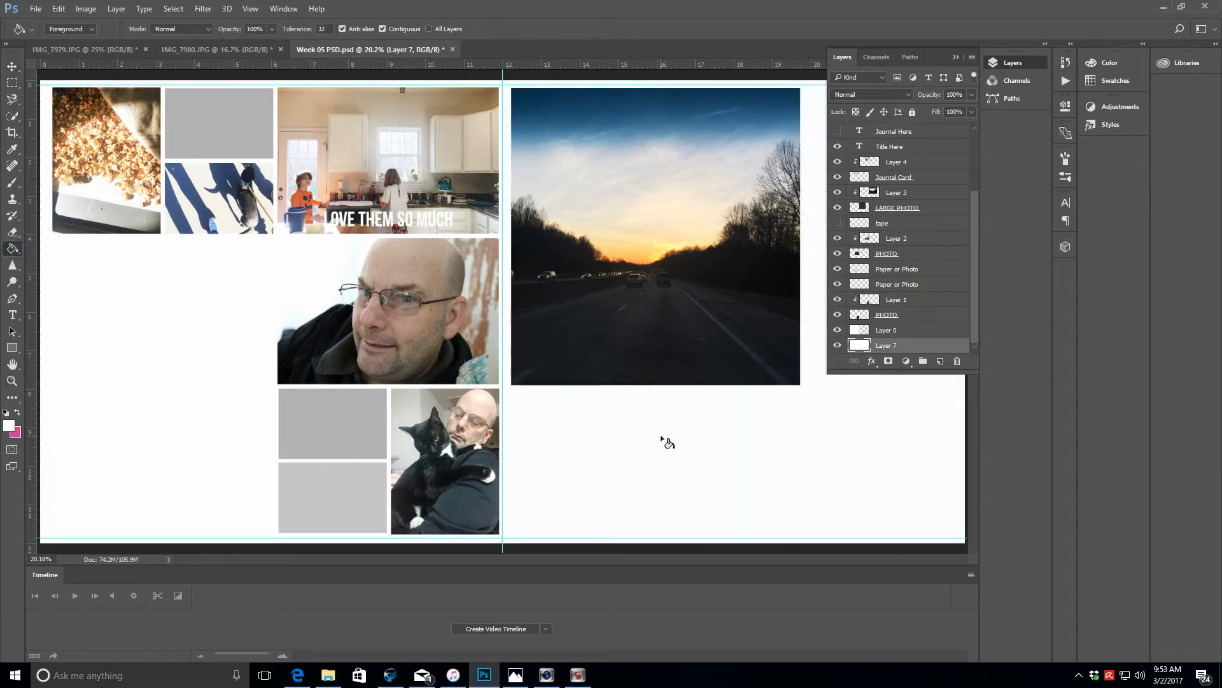
click(956, 57)
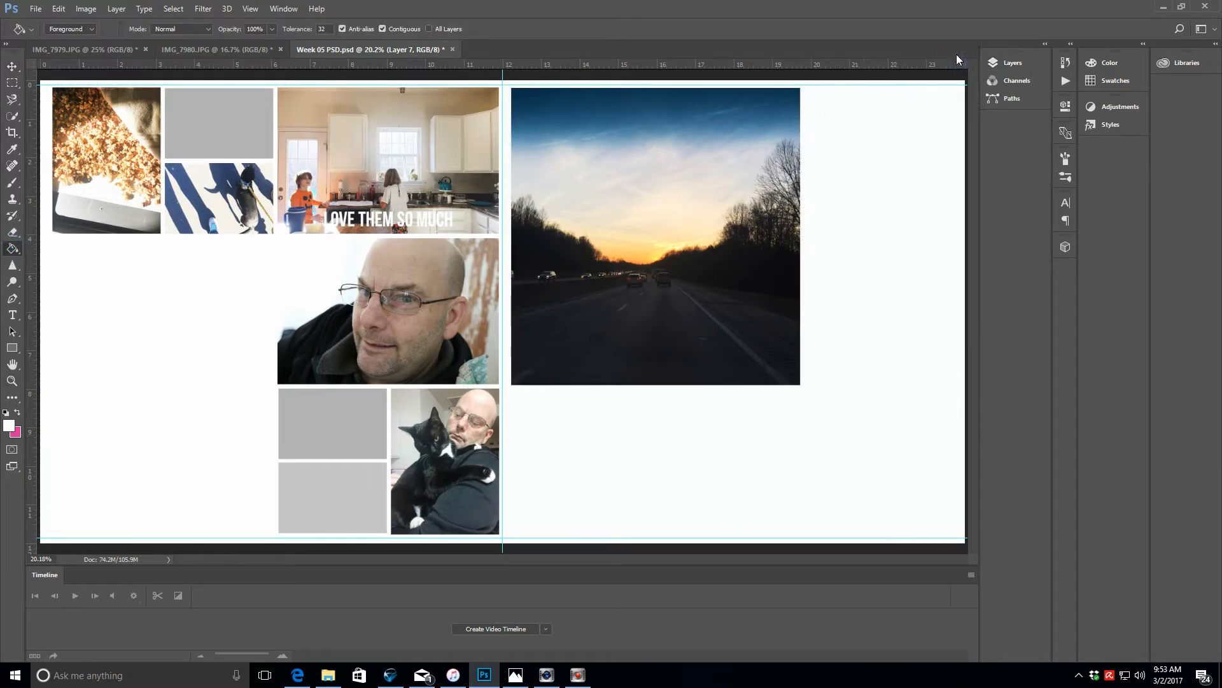
click(12, 380)
alt+click(582, 339)
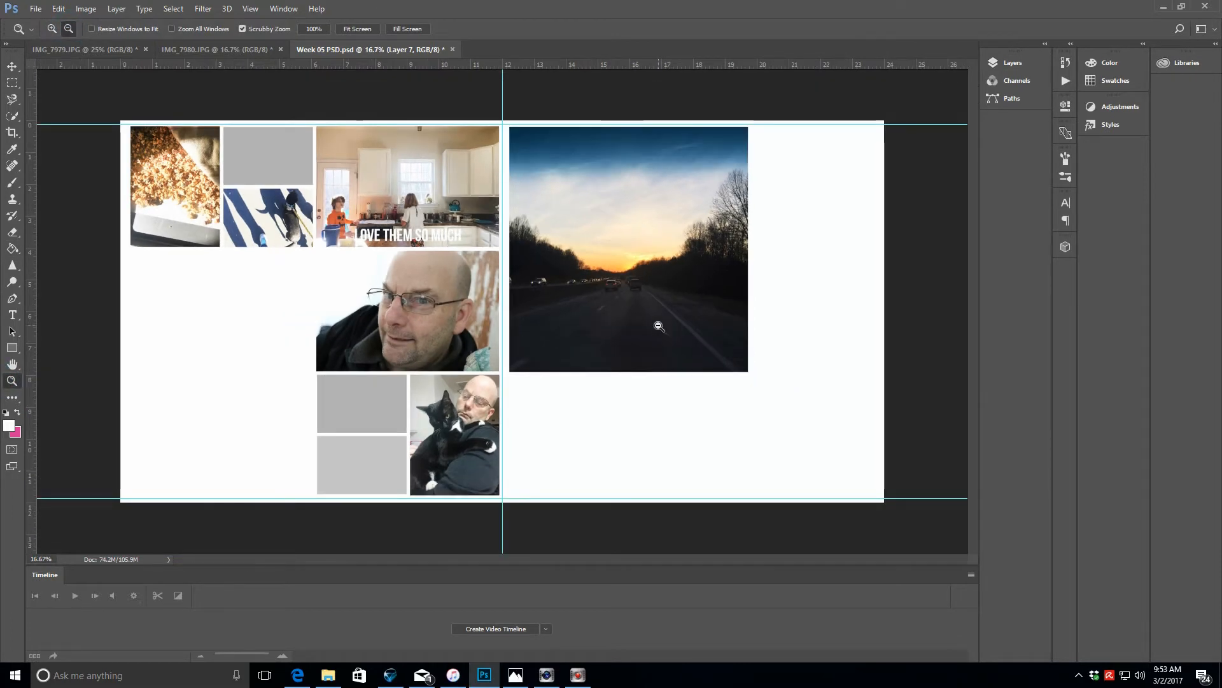
- Move the man's portrait, Layer 2, with its PHOTO frame to the left page's lower-left corner, in line with the grey frames
click(1028, 65)
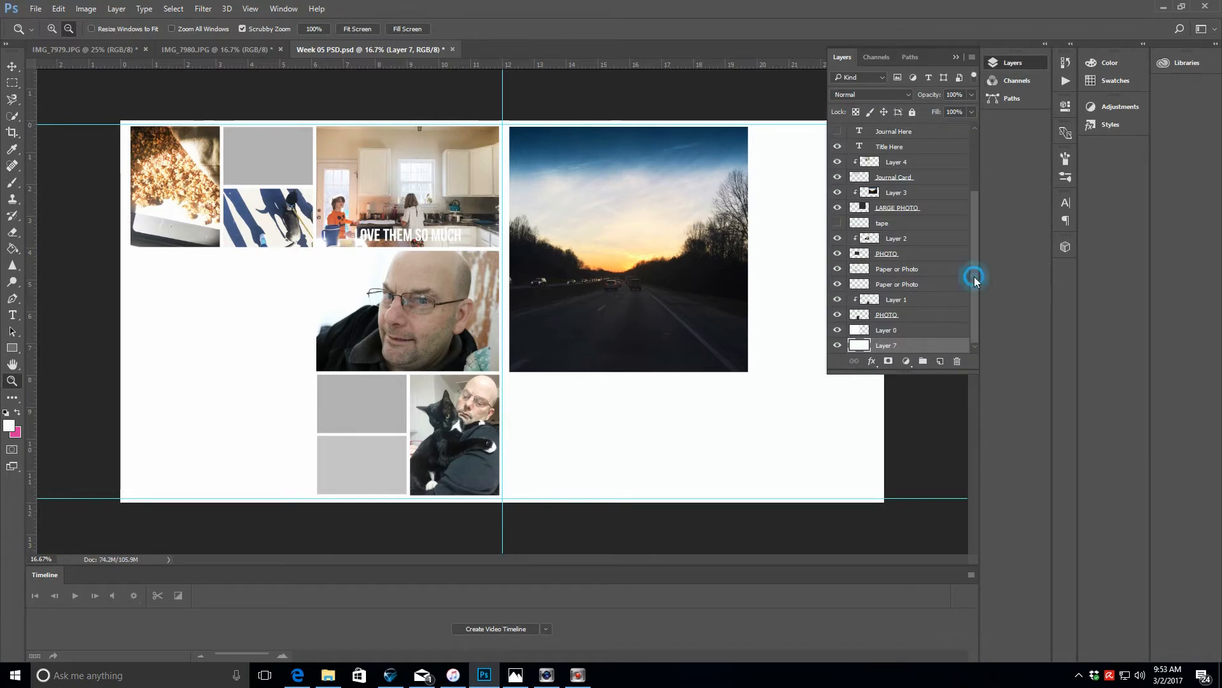
drag(975, 276, 971, 178)
click(13, 65)
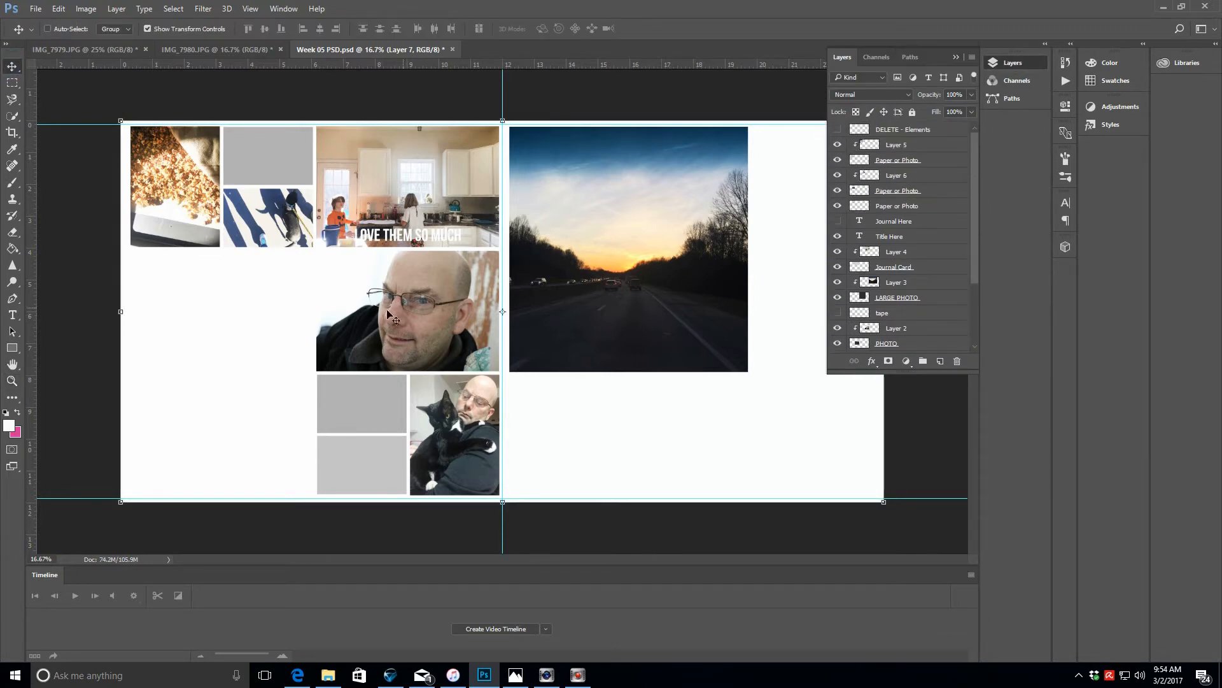
click(921, 191)
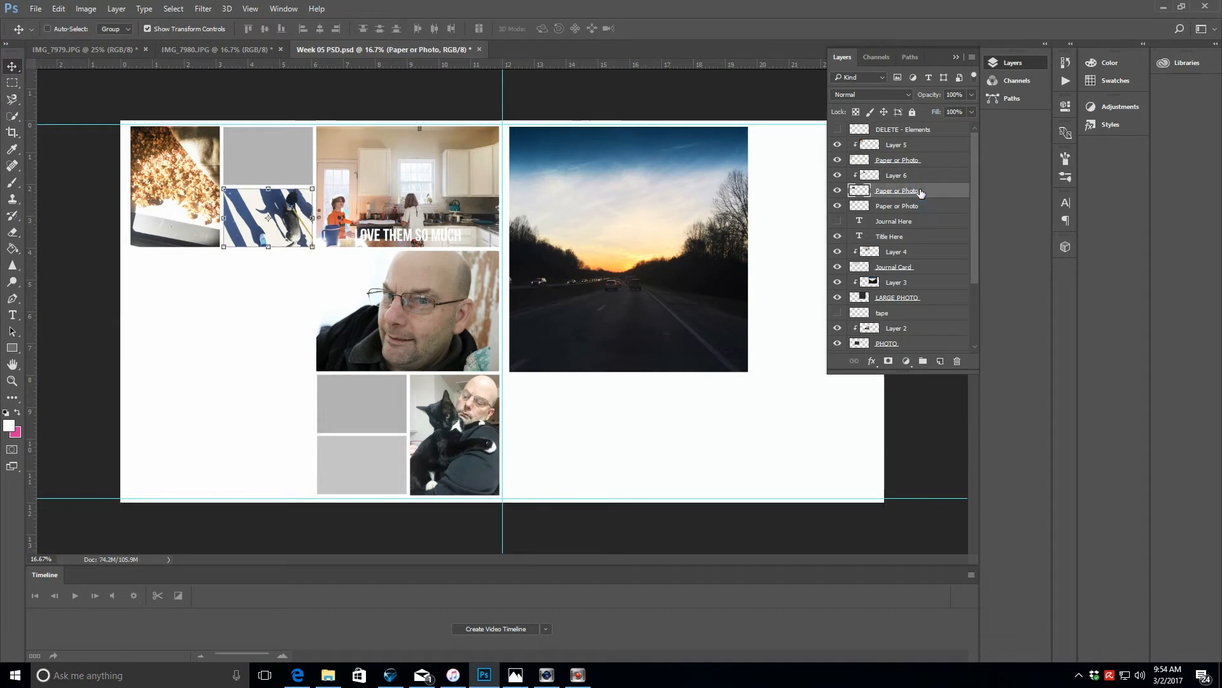
click(927, 177)
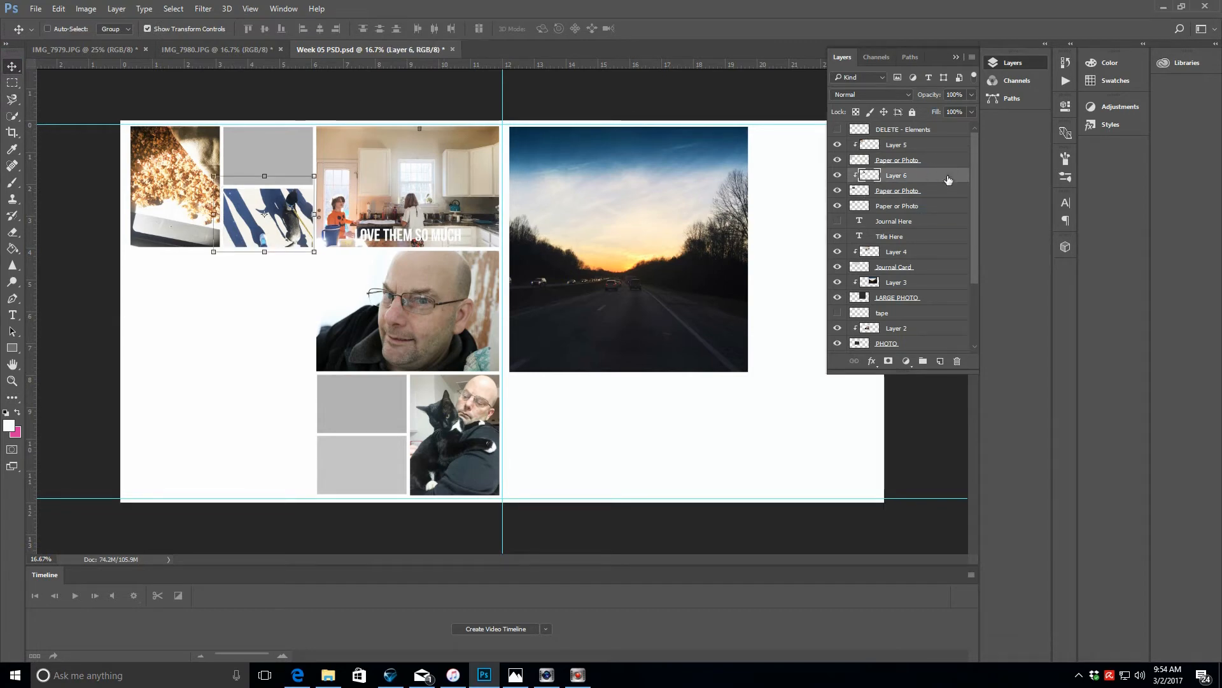
click(918, 255)
click(914, 287)
click(913, 314)
click(923, 331)
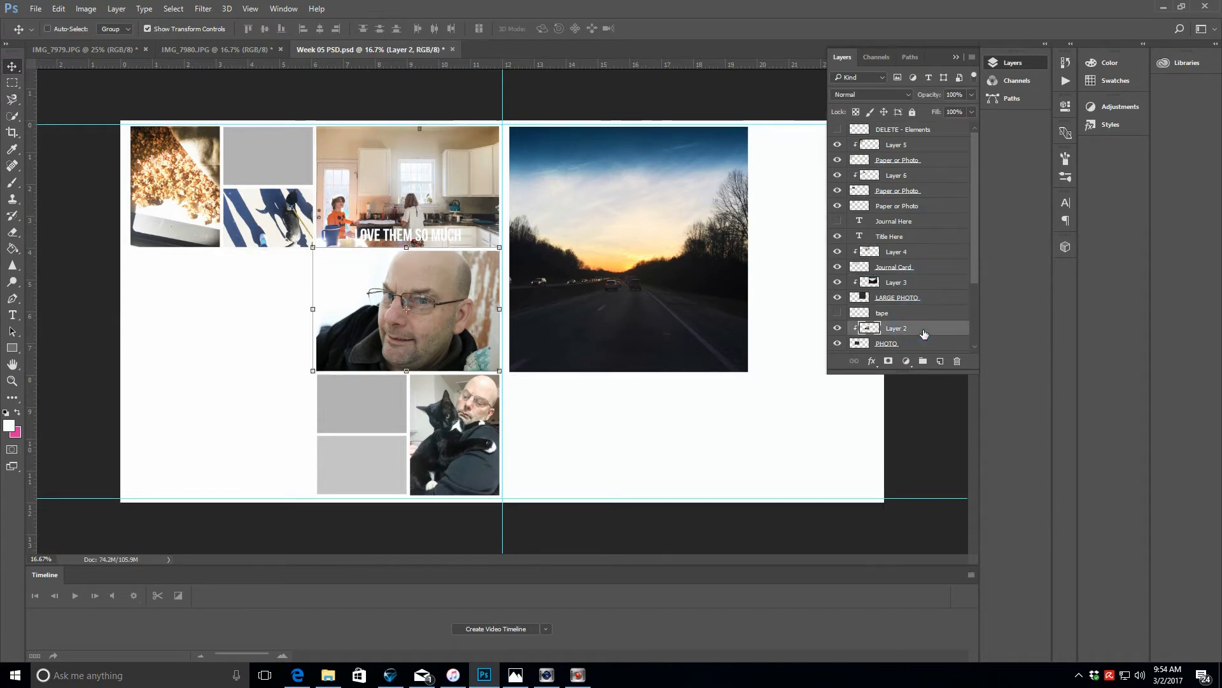
shift+click(922, 349)
drag(461, 274, 275, 397)
click(11, 381)
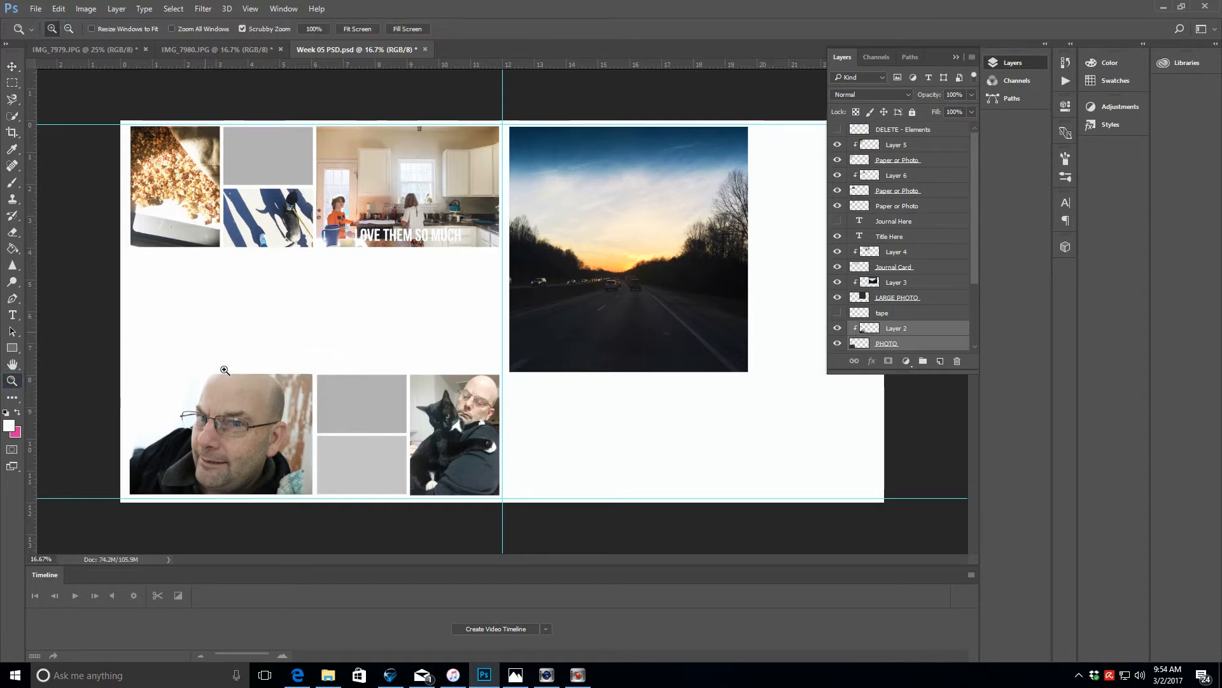
click(223, 457)
click(222, 457)
scroll(382, 500, down, 1)
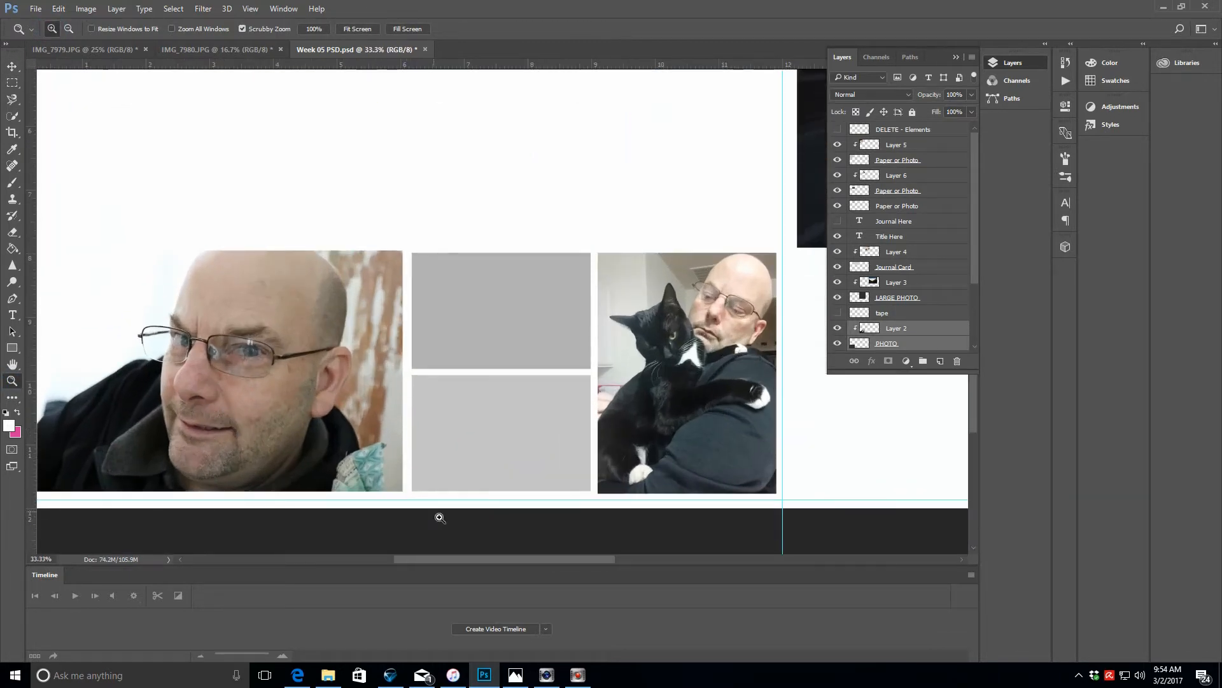
- Hide Layer 2, then mark the left page's outer margin with a vertical guide and raise the bottom guide to the frames' lower edge
drag(464, 560, 427, 560)
click(464, 398)
scroll(787, 380, down, 2)
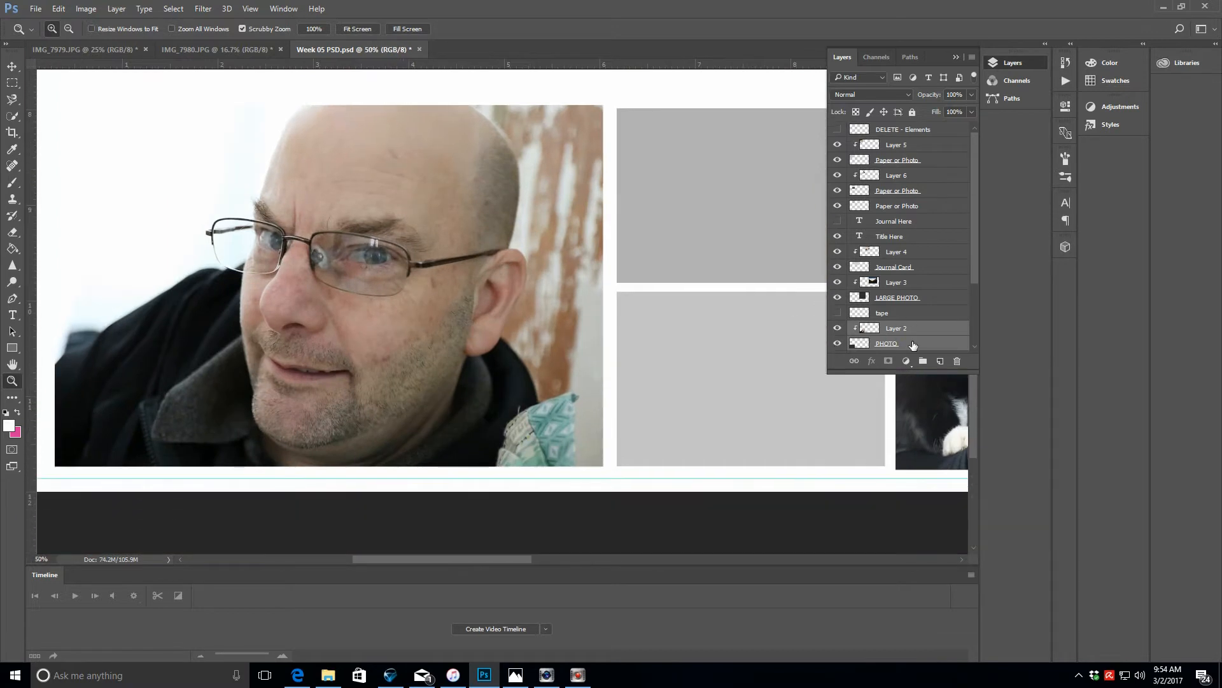
click(913, 345)
click(838, 328)
key(v)
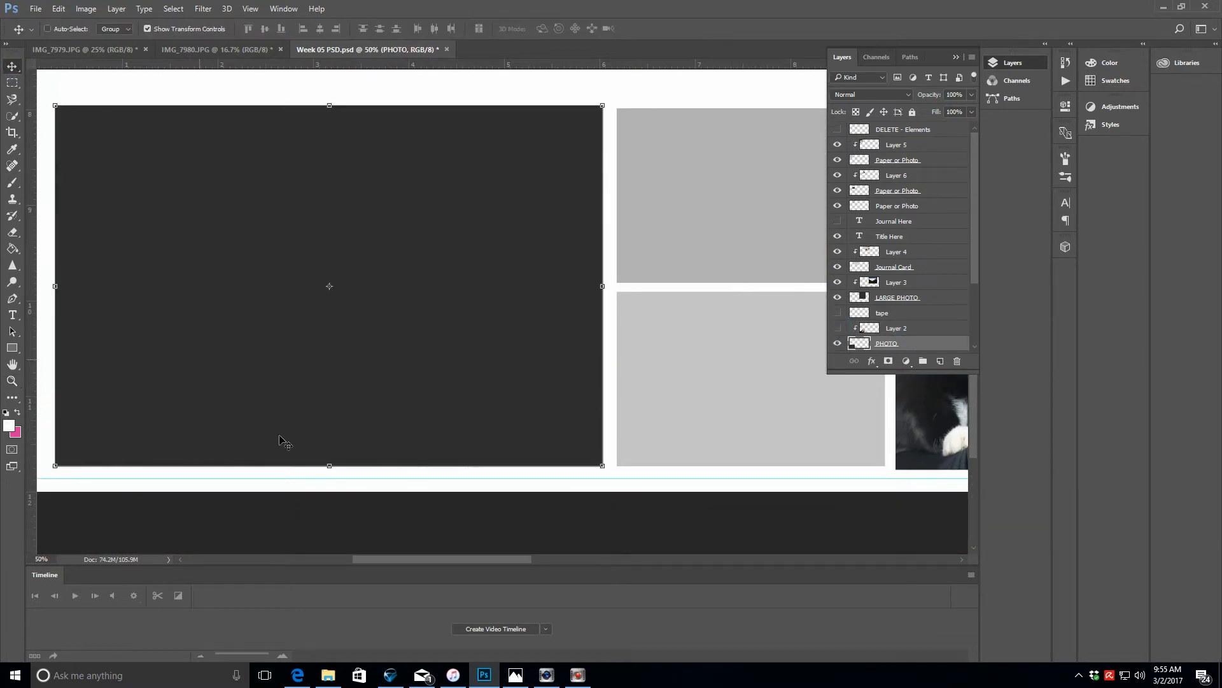
drag(488, 560, 475, 560)
drag(30, 275, 120, 282)
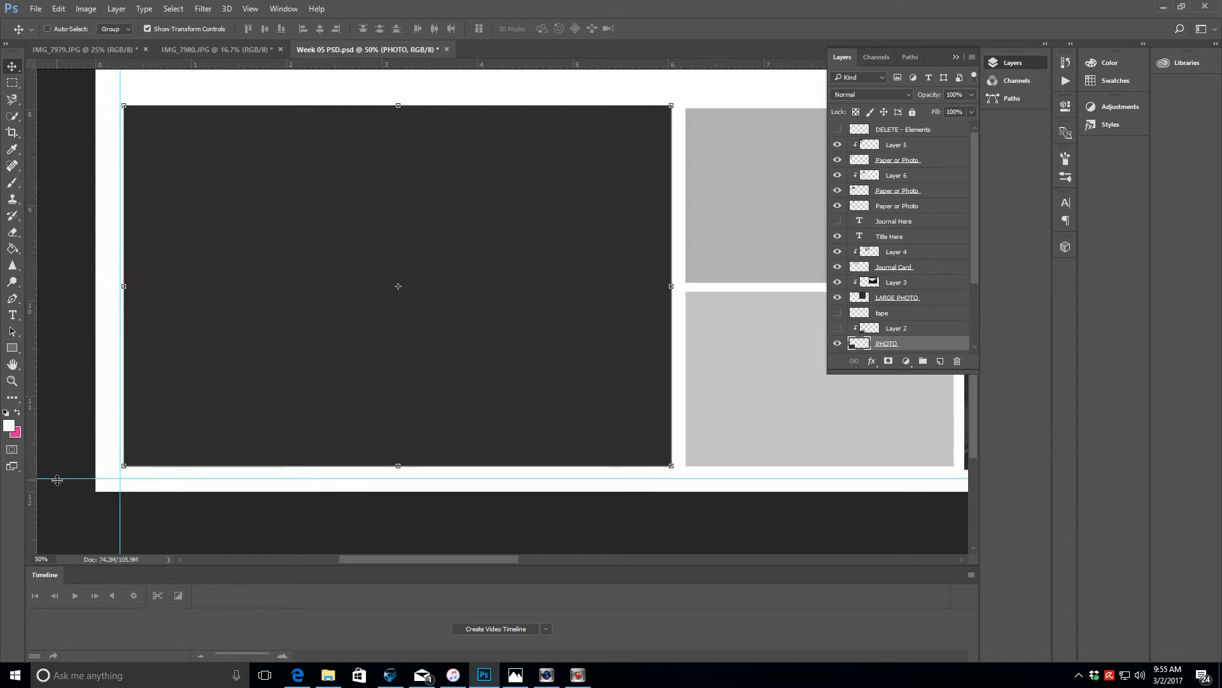
drag(56, 480, 63, 469)
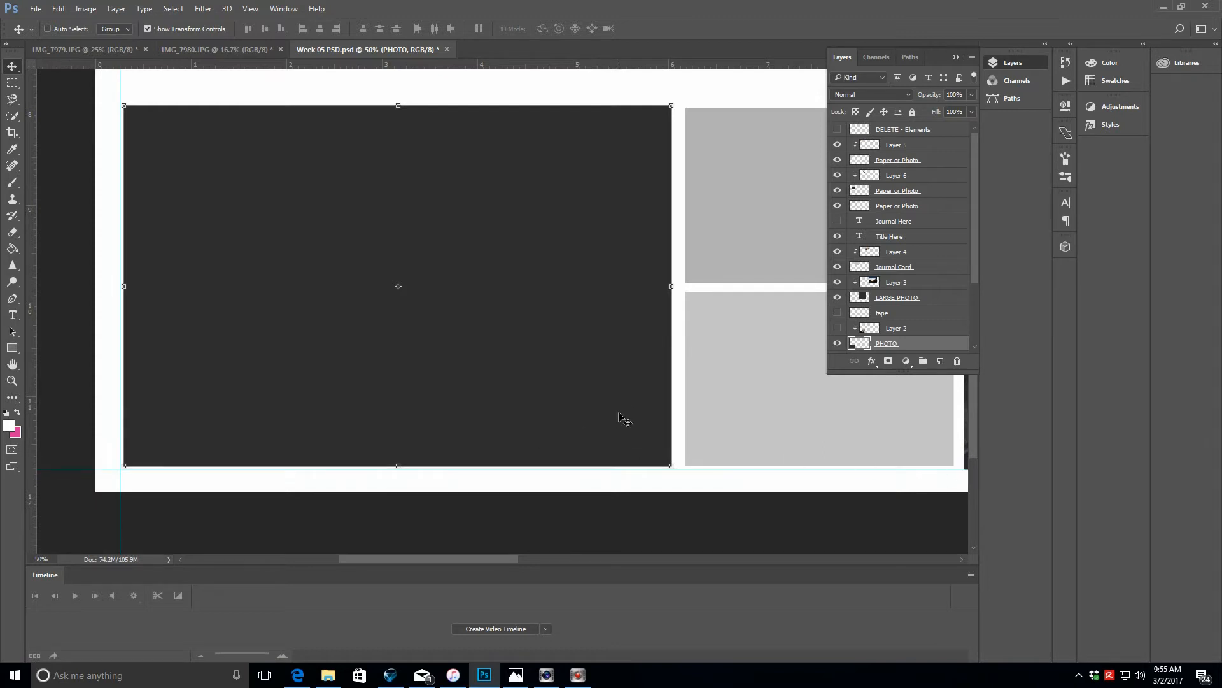
- Shift the PHOTO frame slightly down and right toward the corner guides and show Layer 2 again
drag(619, 413, 621, 420)
click(12, 380)
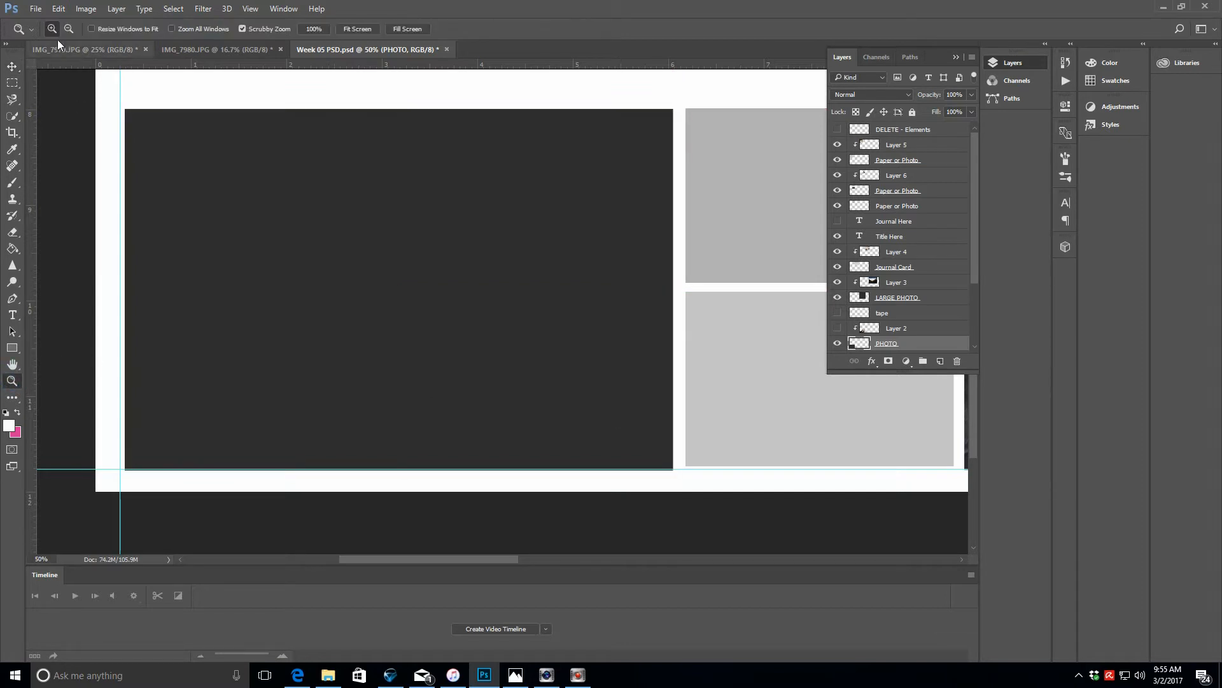
alt+click(633, 333)
drag(526, 566, 565, 570)
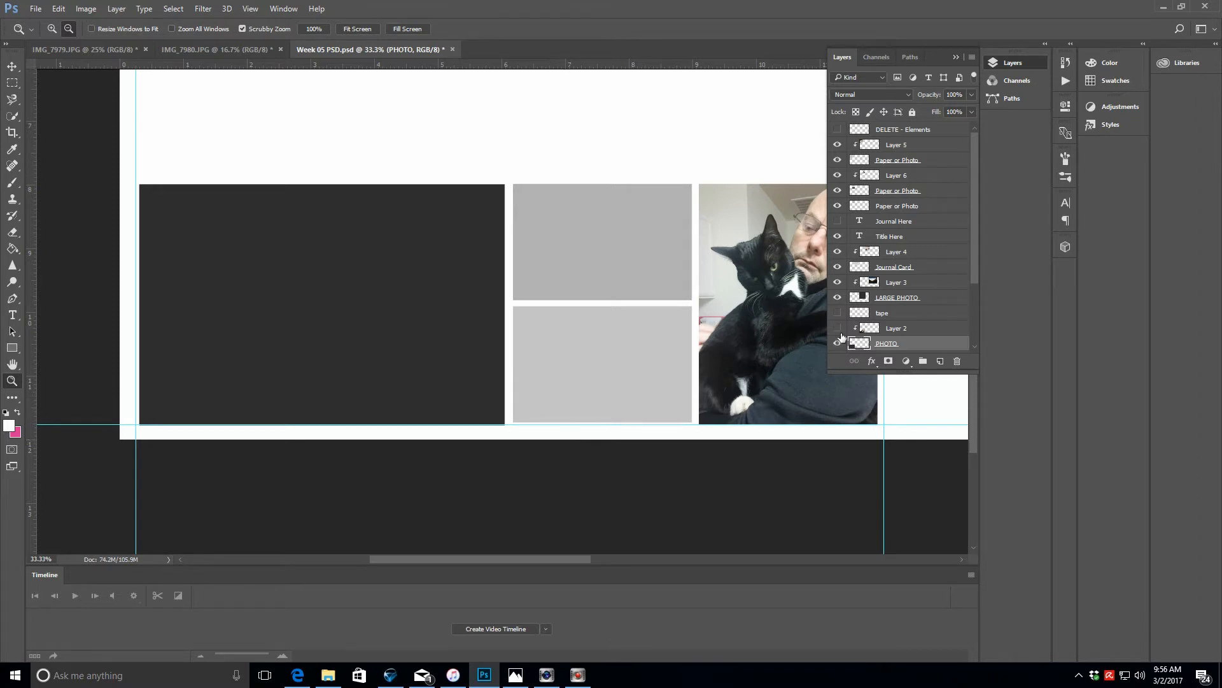
click(839, 328)
- Select all of the left page's layers, leaving out Layer 3, LARGE PHOTO and the bottom Layer 7
scroll(788, 332, up, 5)
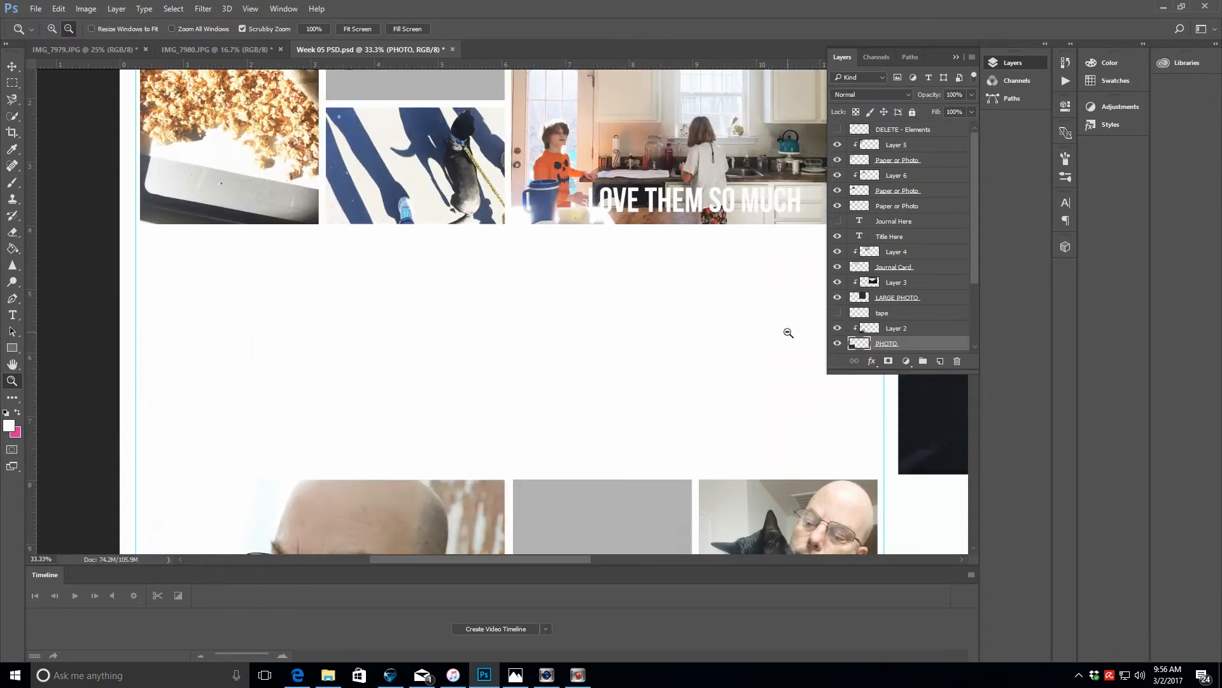
scroll(788, 332, up, 5)
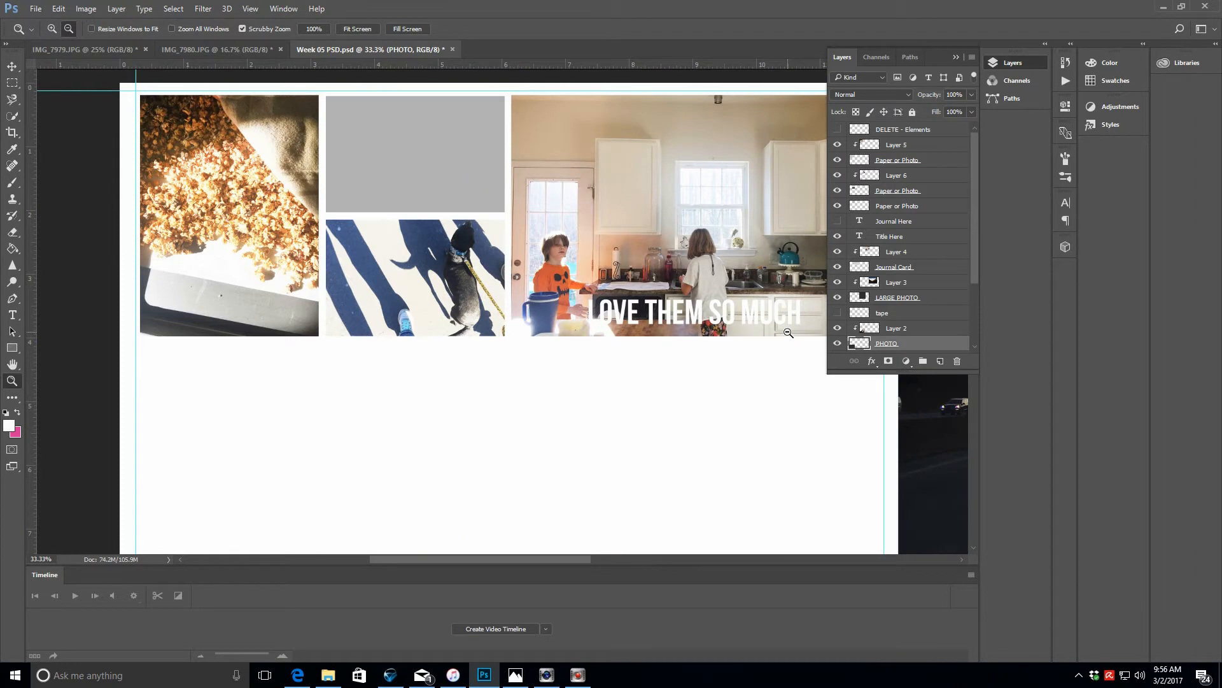
scroll(788, 332, down, 4)
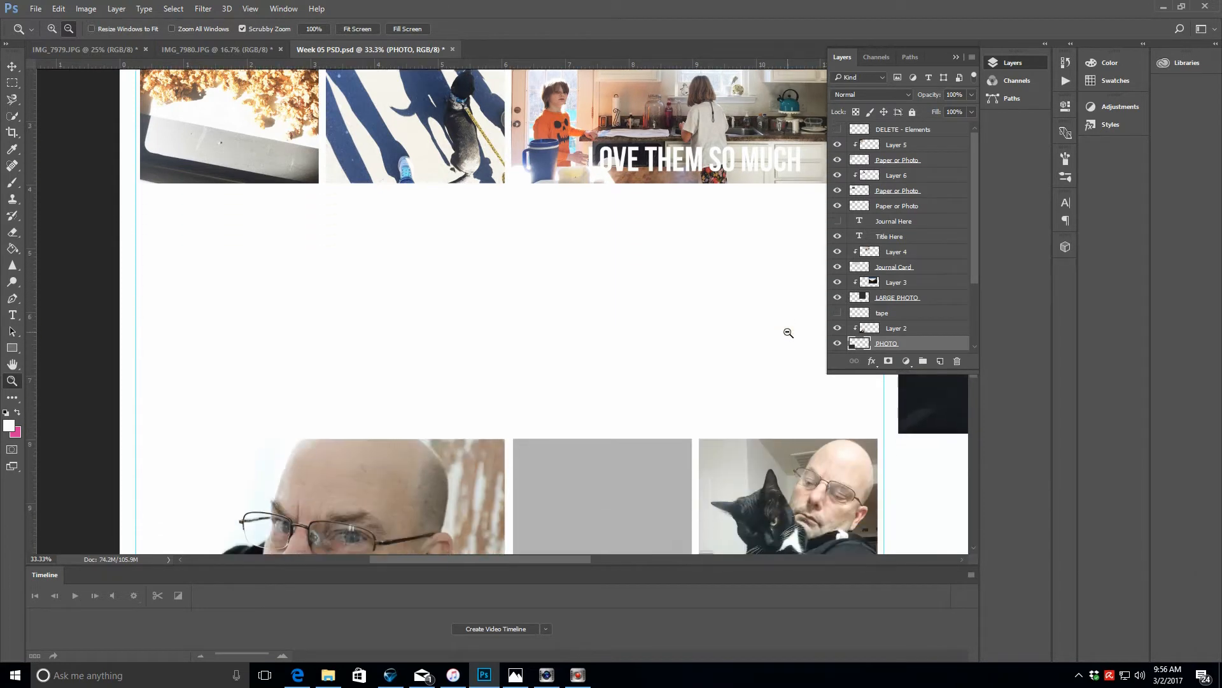
click(360, 29)
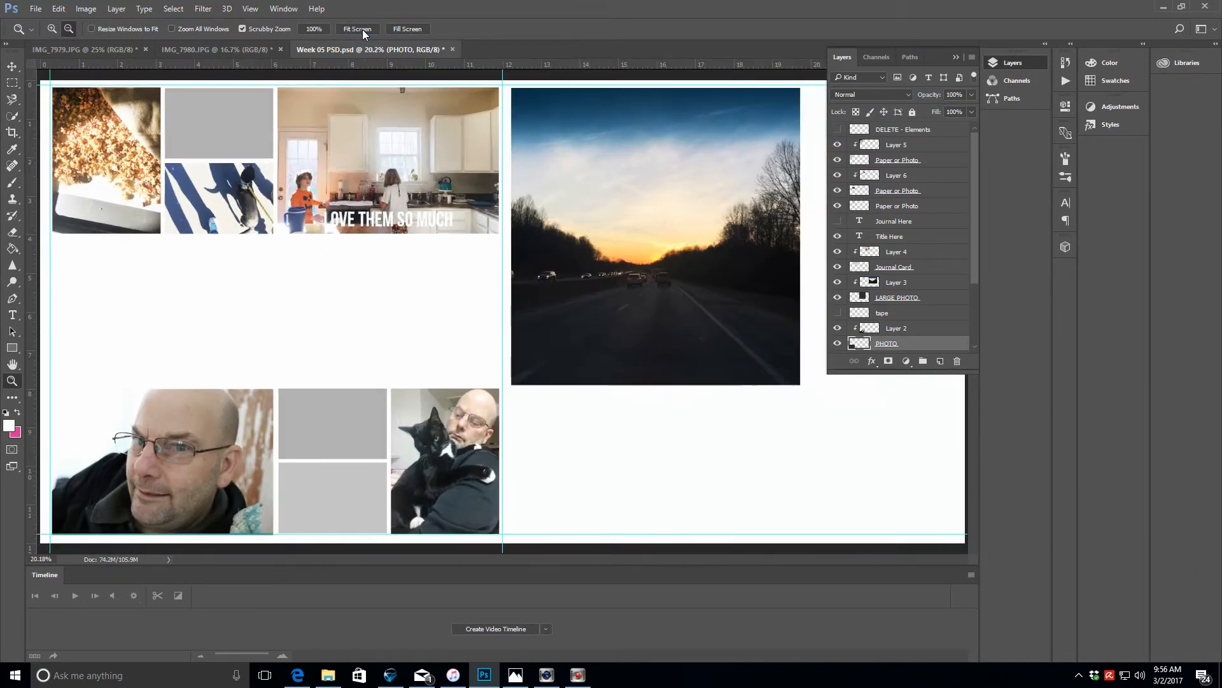
click(957, 56)
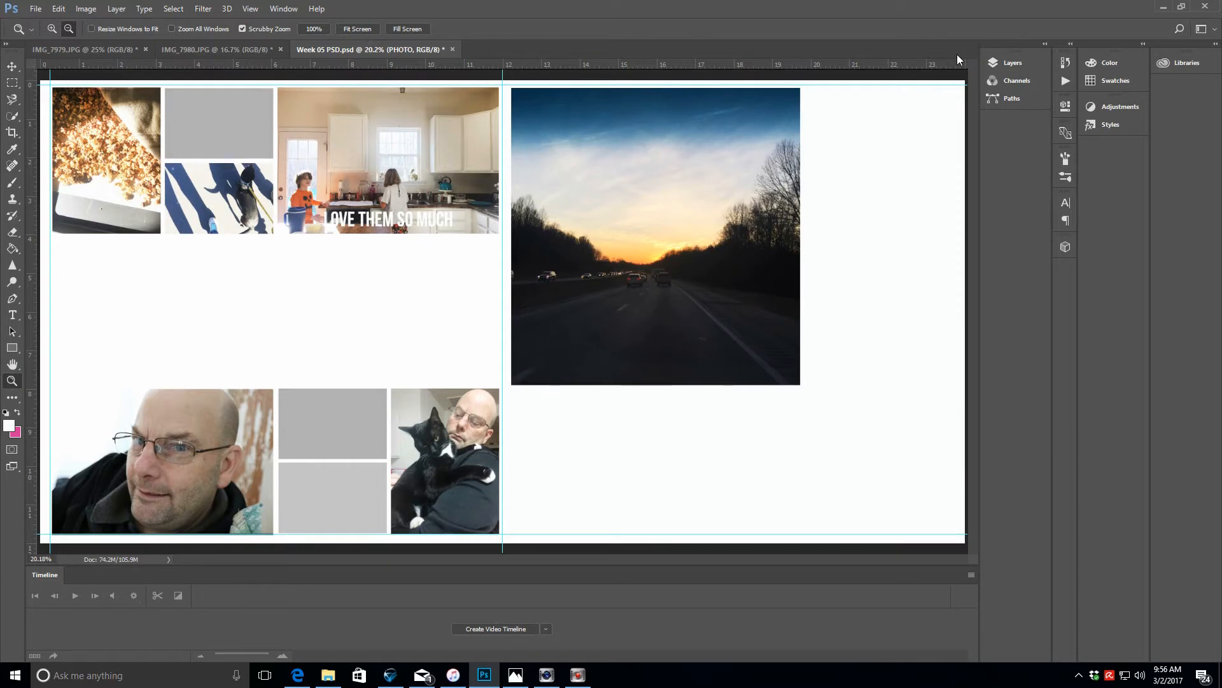
click(1013, 62)
click(927, 283)
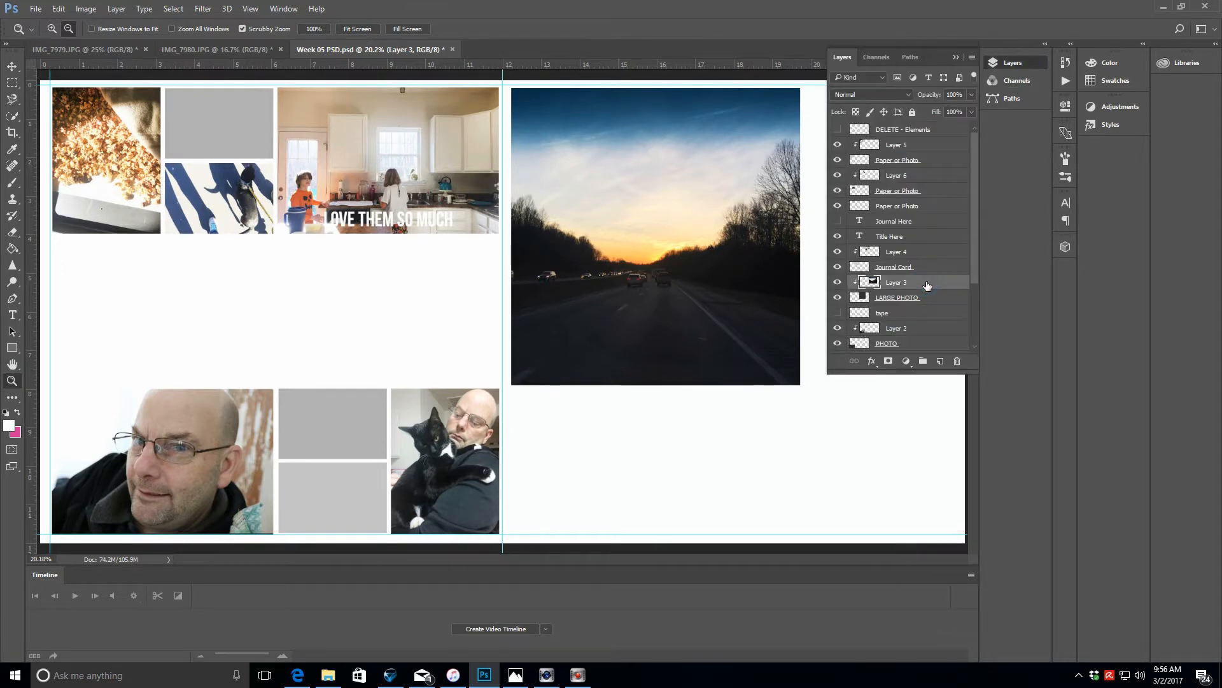
click(920, 299)
key(v)
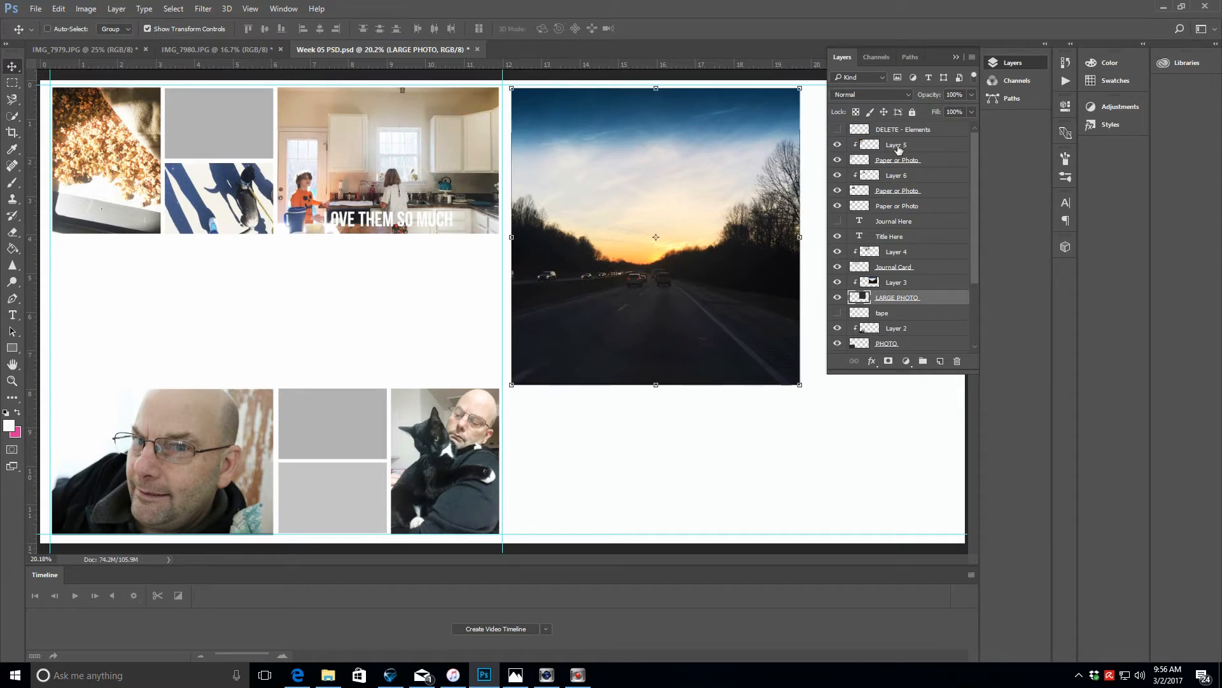
drag(898, 149, 911, 344)
drag(972, 267, 902, 330)
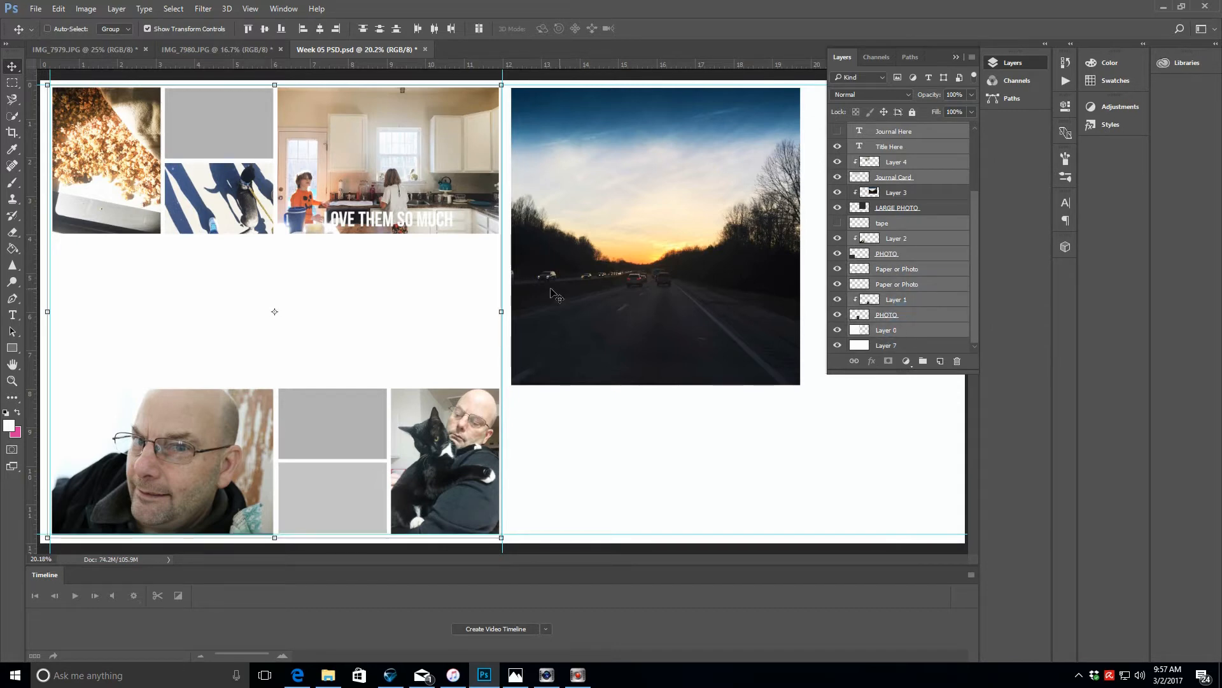
- Place vertical guides on both sides of the centre gutter and scale the selected left-page layers to about 98.81%
click(11, 380)
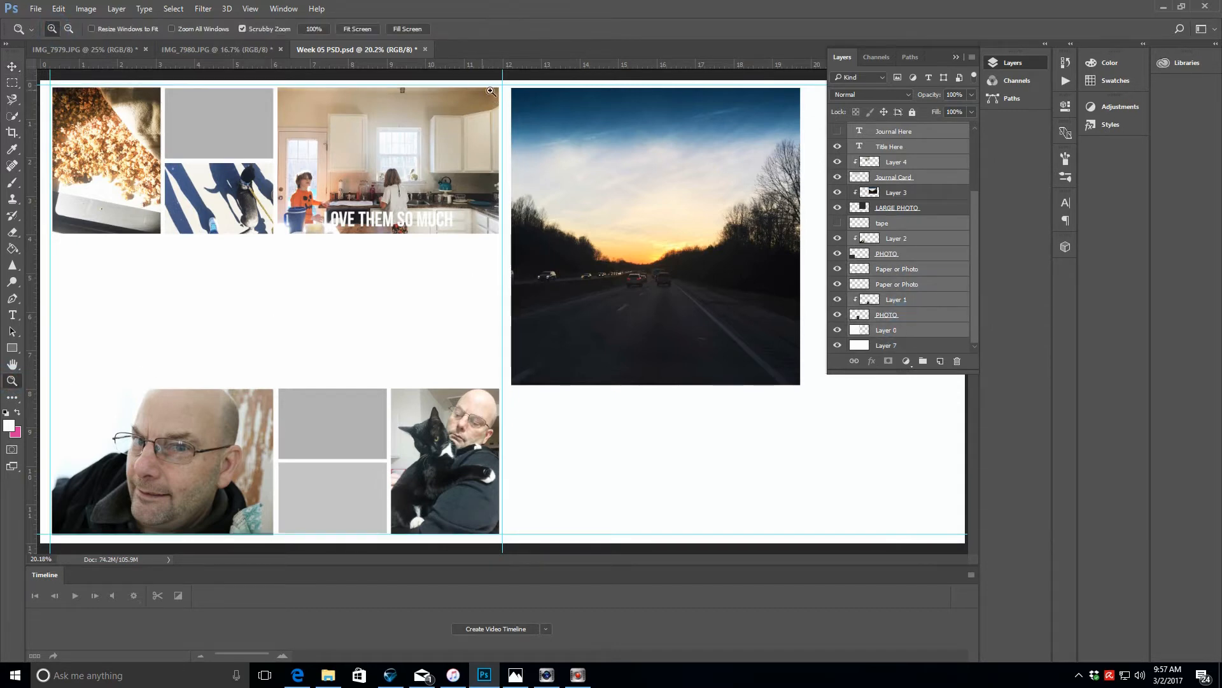
click(491, 91)
click(500, 95)
scroll(504, 96, up, 2)
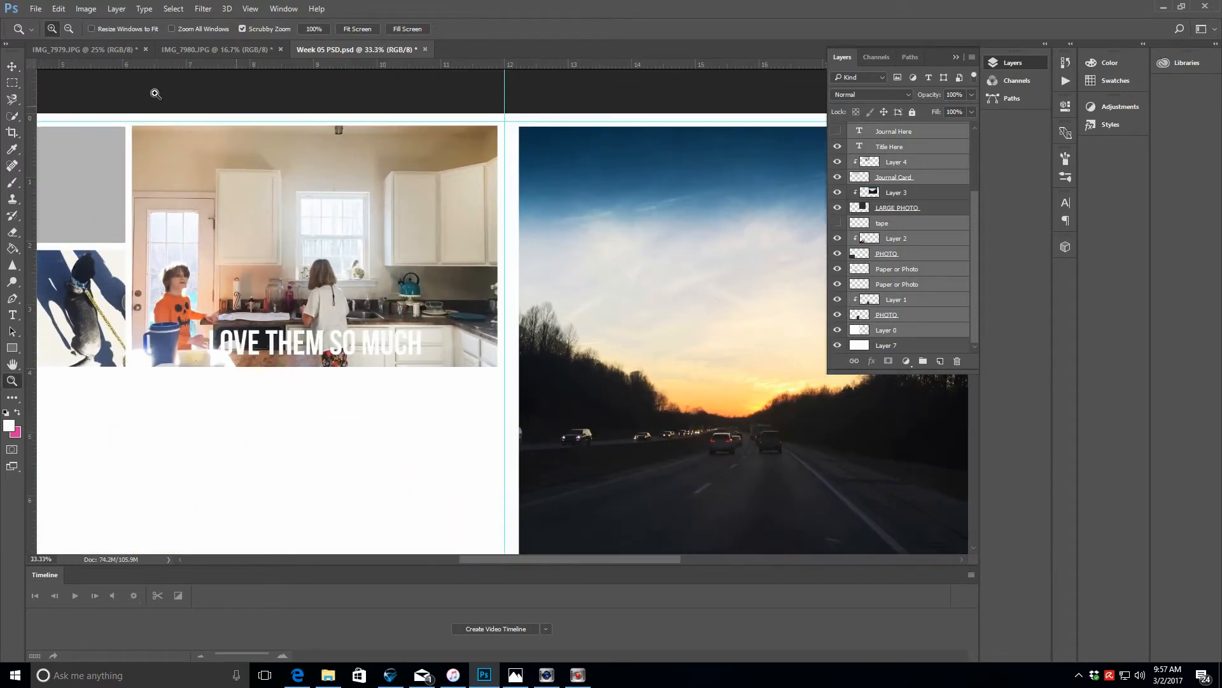
key(v)
drag(503, 91, 488, 93)
drag(28, 87, 494, 129)
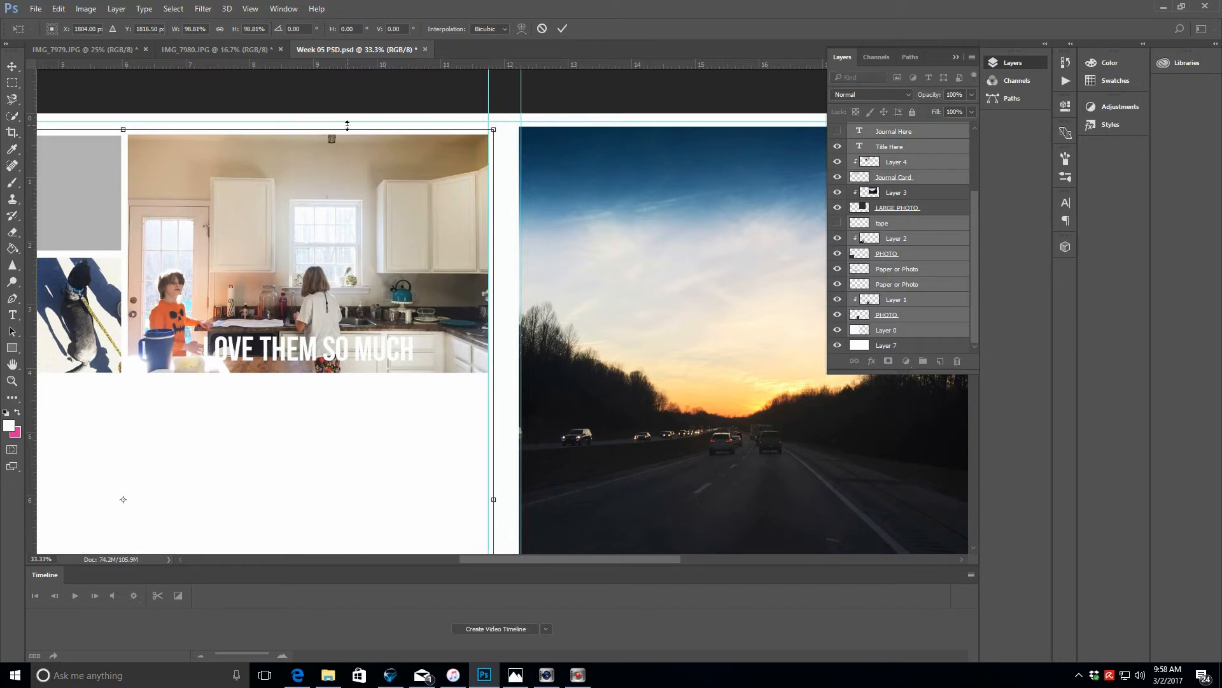
click(562, 32)
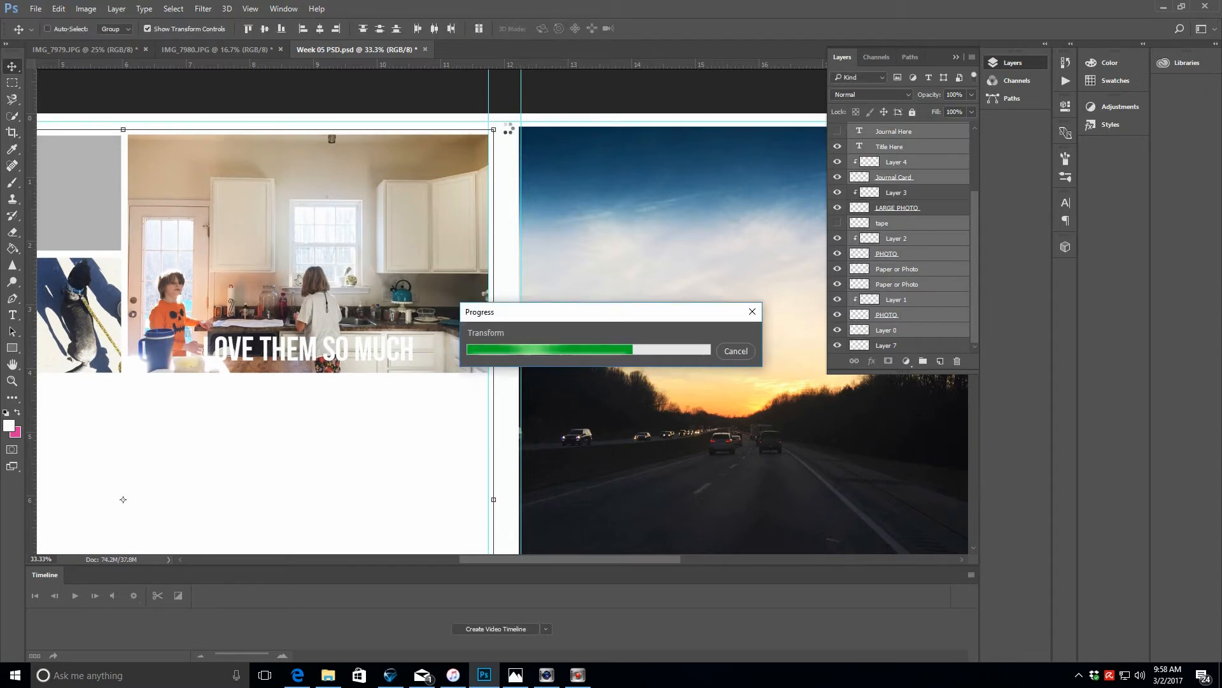
- Lower the top horizontal guide to the upper edge of the resized left-page layers
drag(464, 125, 463, 123)
key(Return)
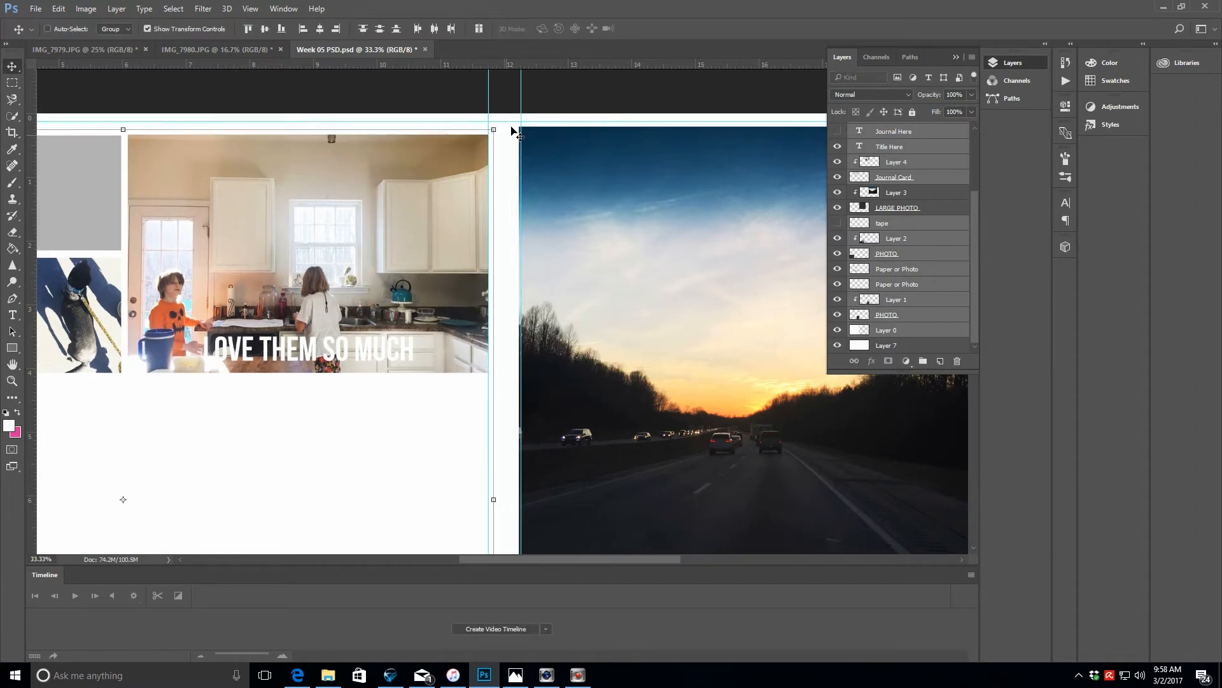
drag(510, 123, 510, 130)
- Scale the left-page layers down further to about 98.74% so they fit inside the margin guides on all sides
scroll(490, 275, down, 2)
scroll(489, 275, down, 10)
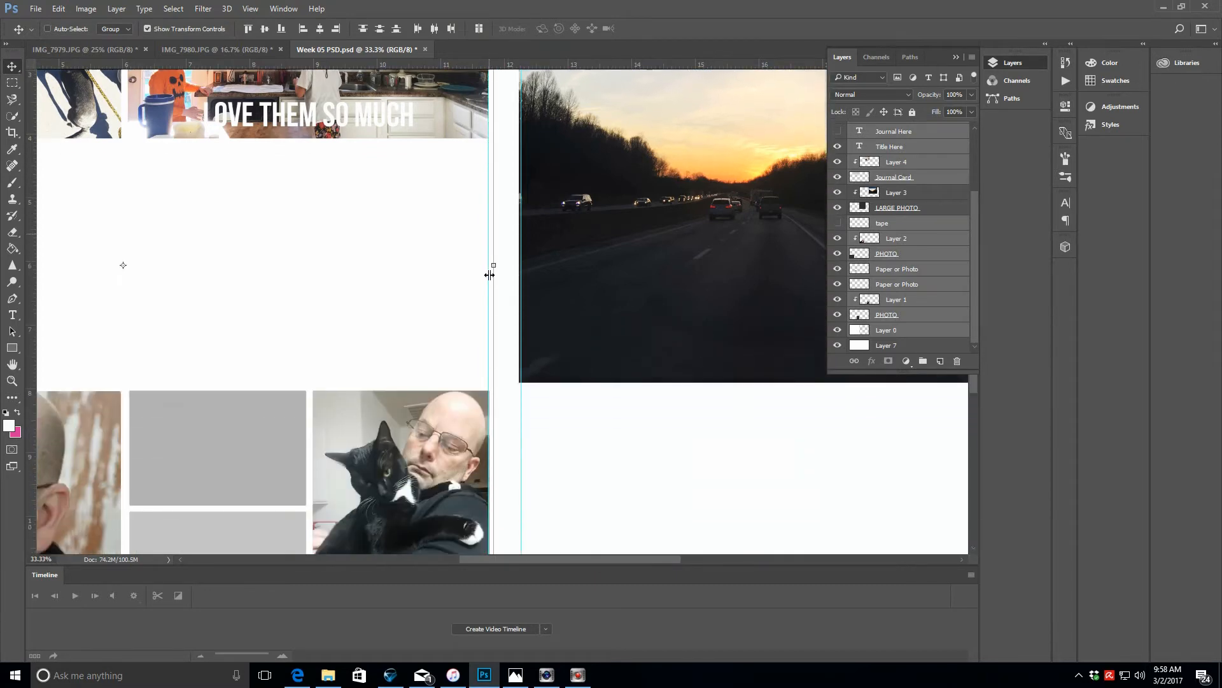
drag(492, 471, 492, 468)
scroll(519, 321, up, 12)
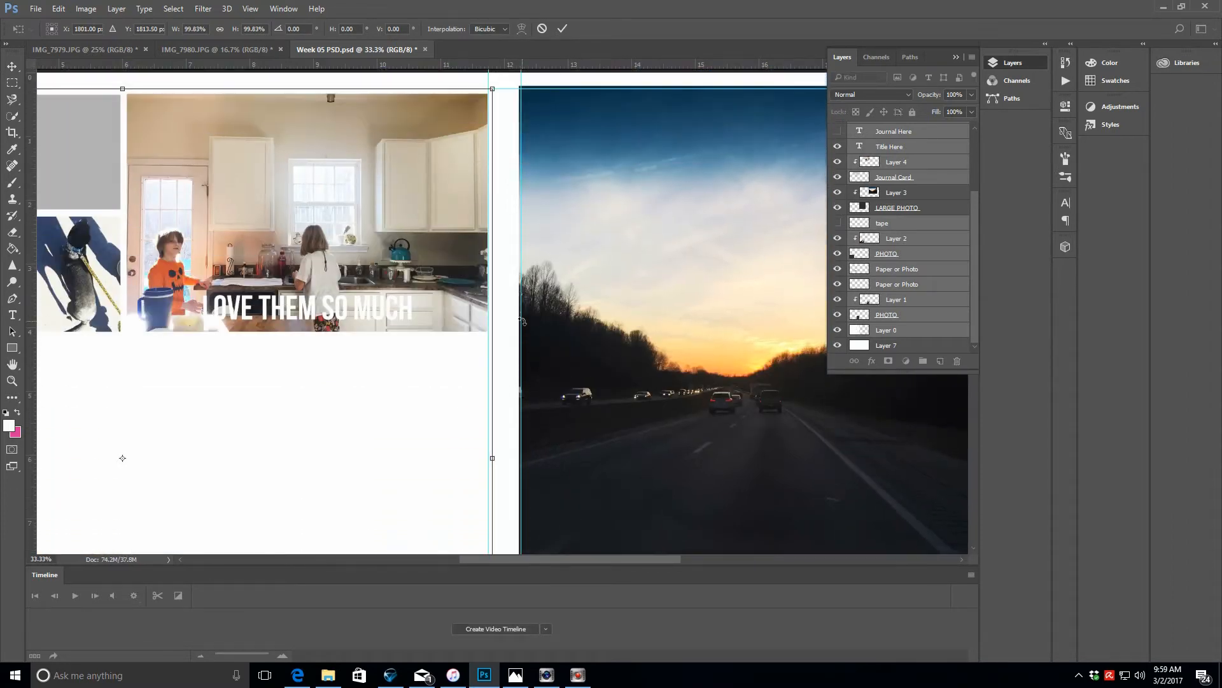
scroll(522, 321, down, 12)
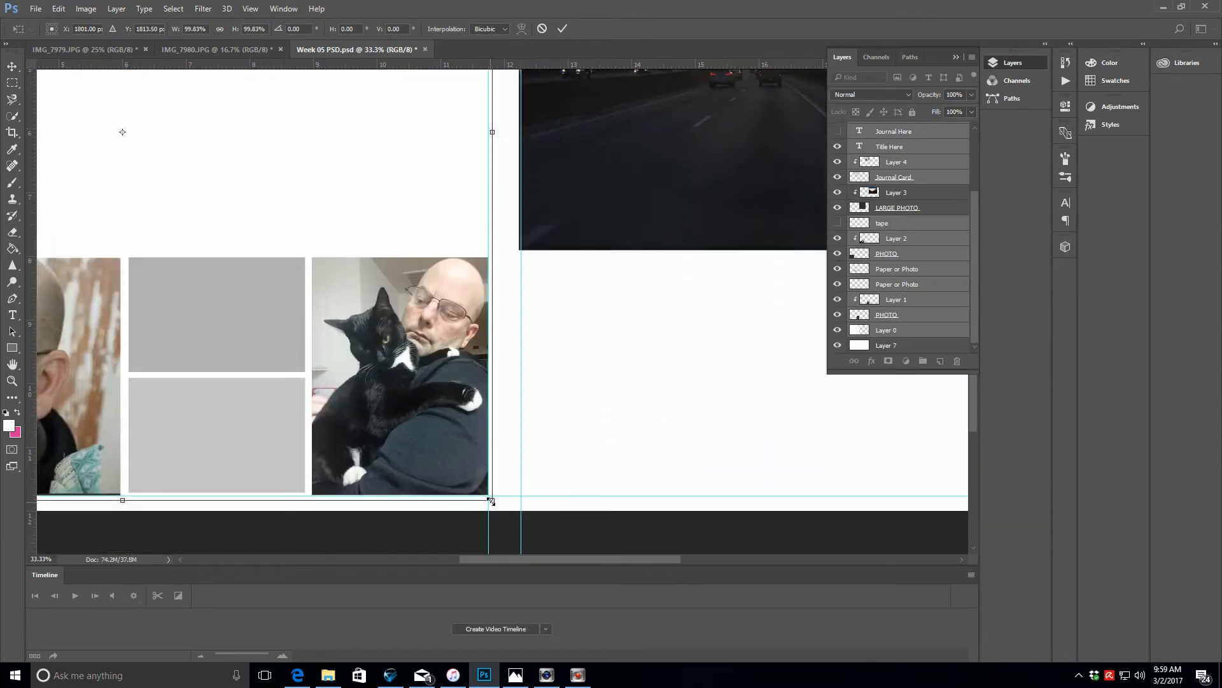
drag(491, 498, 487, 495)
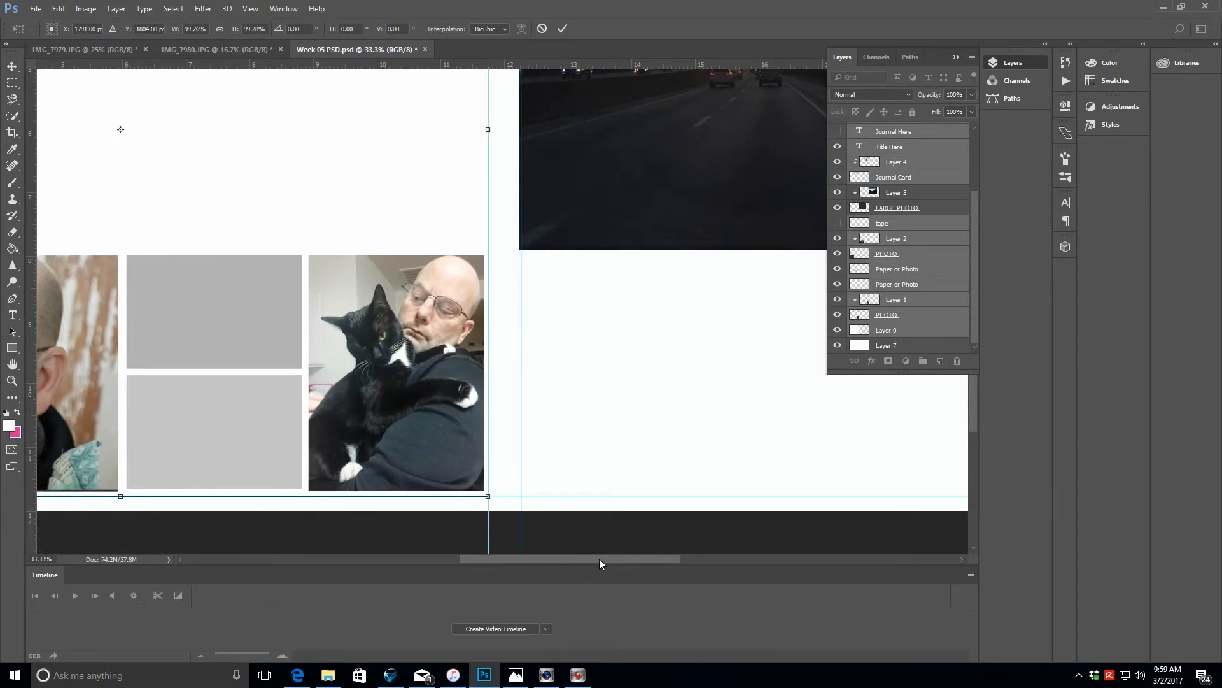
drag(599, 559, 477, 577)
scroll(505, 294, up, 5)
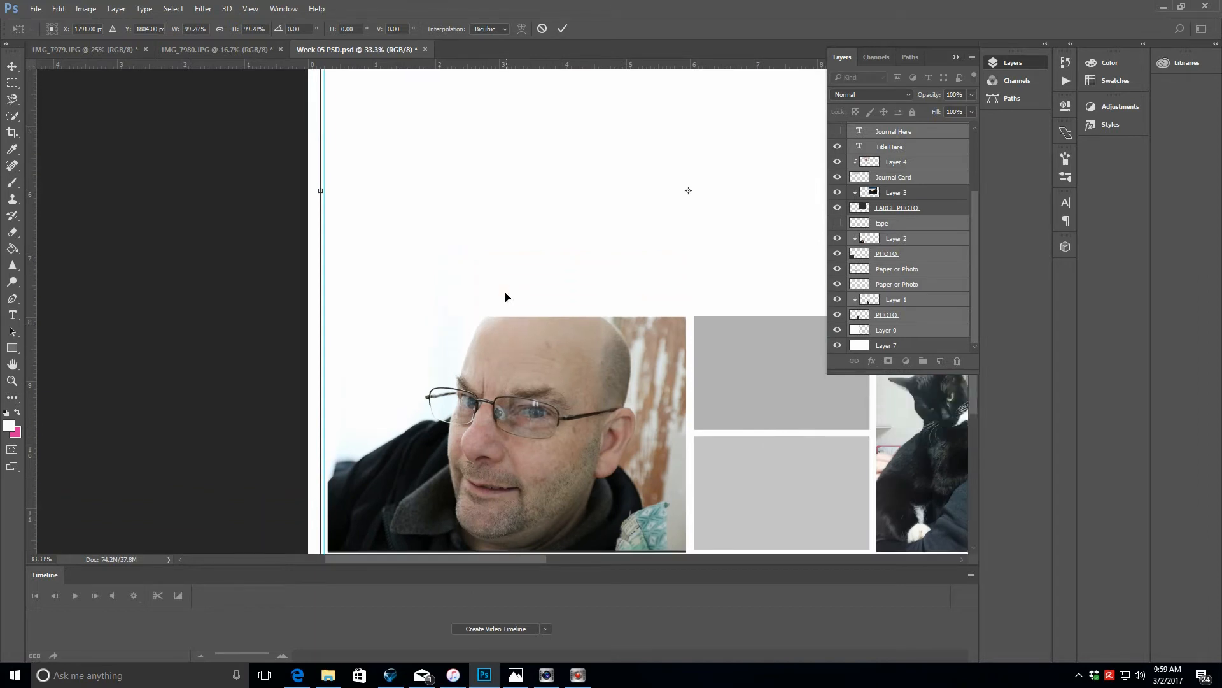
scroll(505, 297, up, 8)
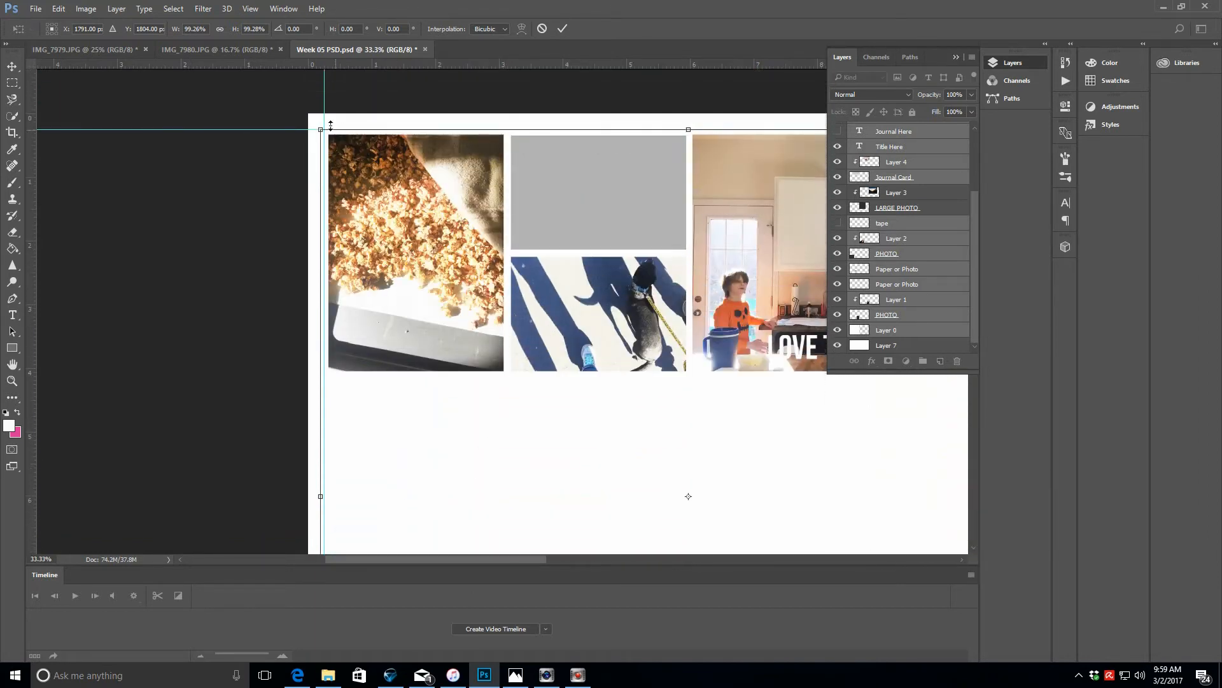
drag(320, 129, 324, 132)
scroll(597, 357, down, 12)
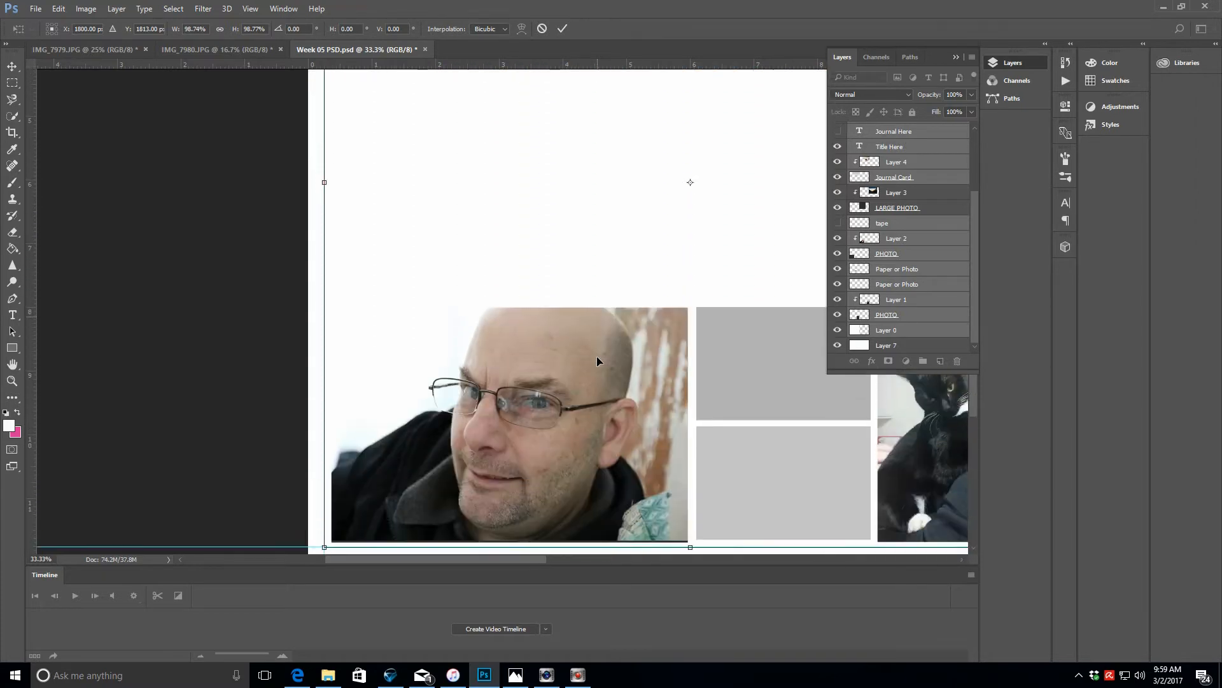
scroll(597, 361, down, 2)
- Nudge the left-page layers up by about 0.040 in and apply the transformation
click(601, 212)
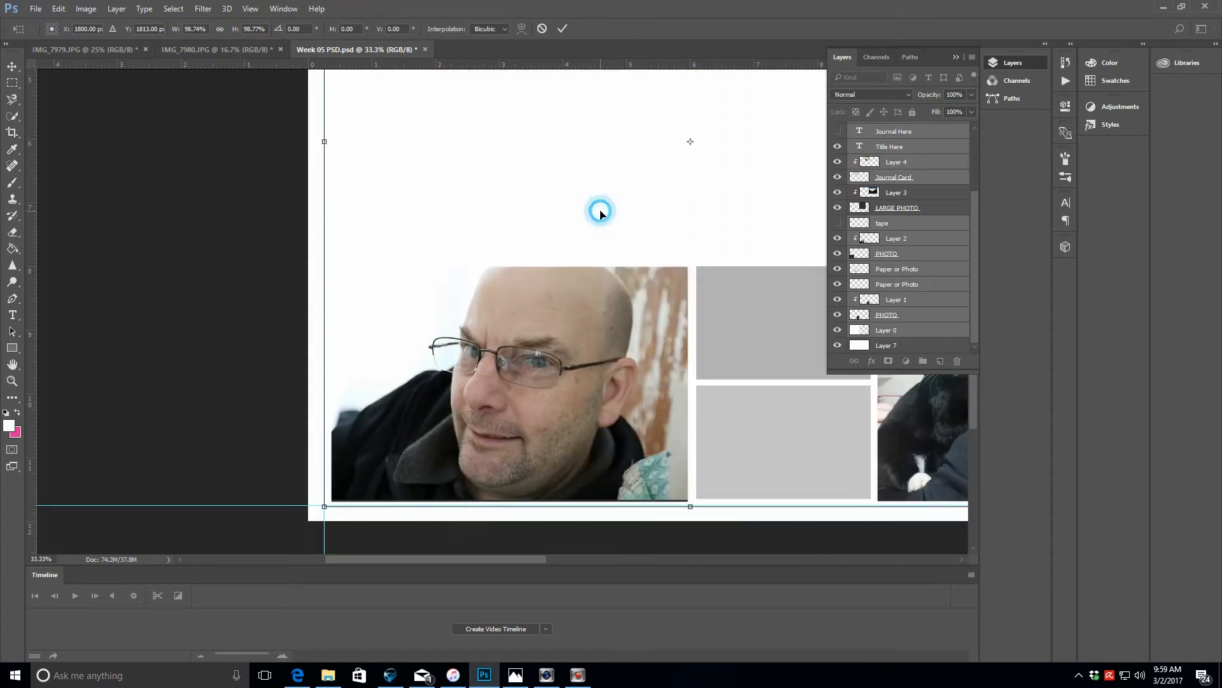
key(Up)
key(Up)
key(Up)
key(Up)
key(Up)
key(Up)
key(Up)
key(Up)
key(Up)
key(Up)
key(Up)
key(Up)
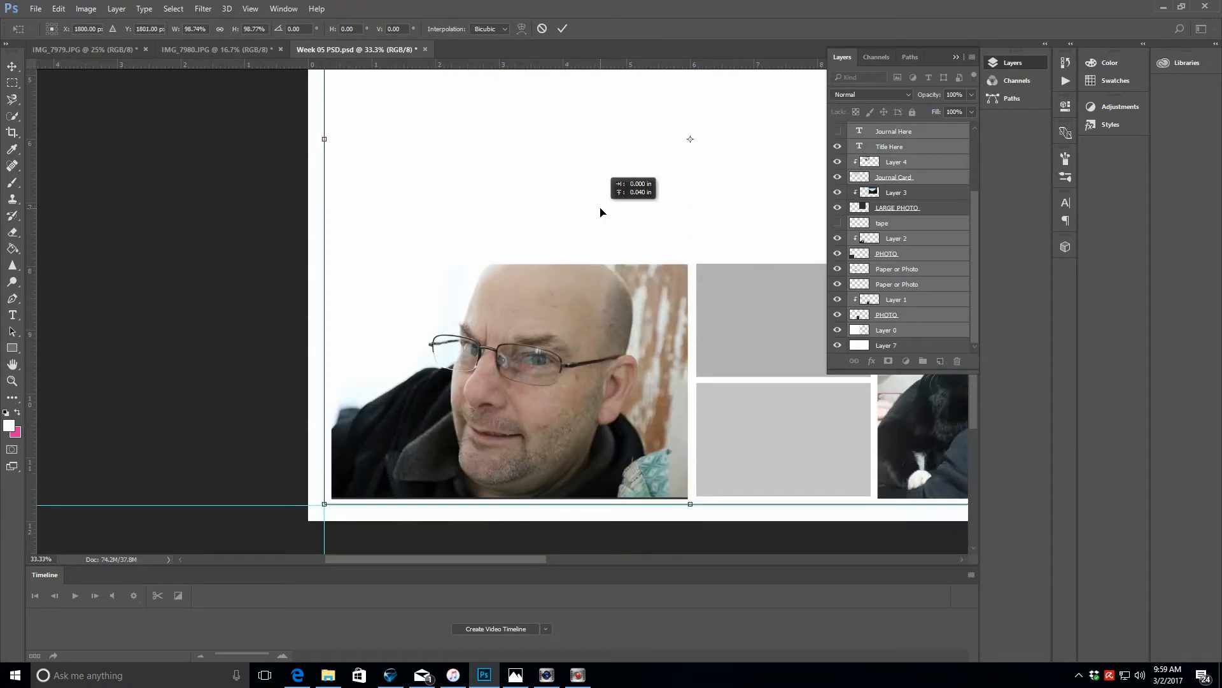
click(562, 29)
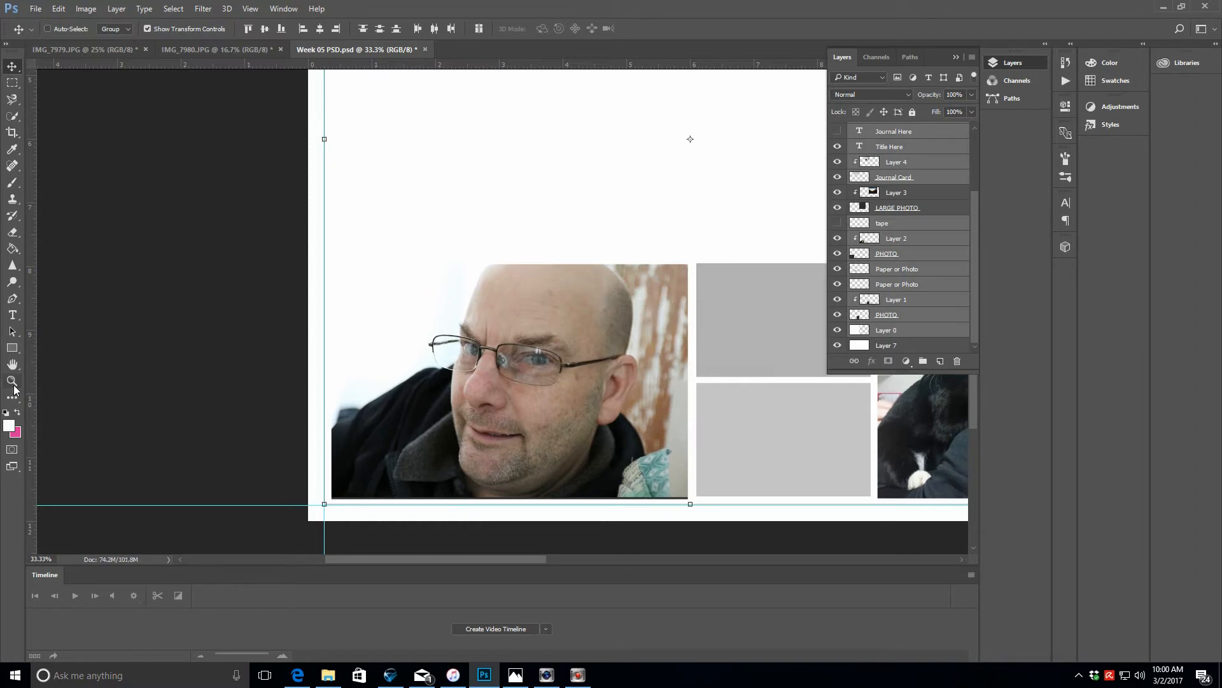
- Move Layer 3 and its LARGE PHOTO frame to the top of the layer stack, above DELETE - Elements
key(z)
click(350, 28)
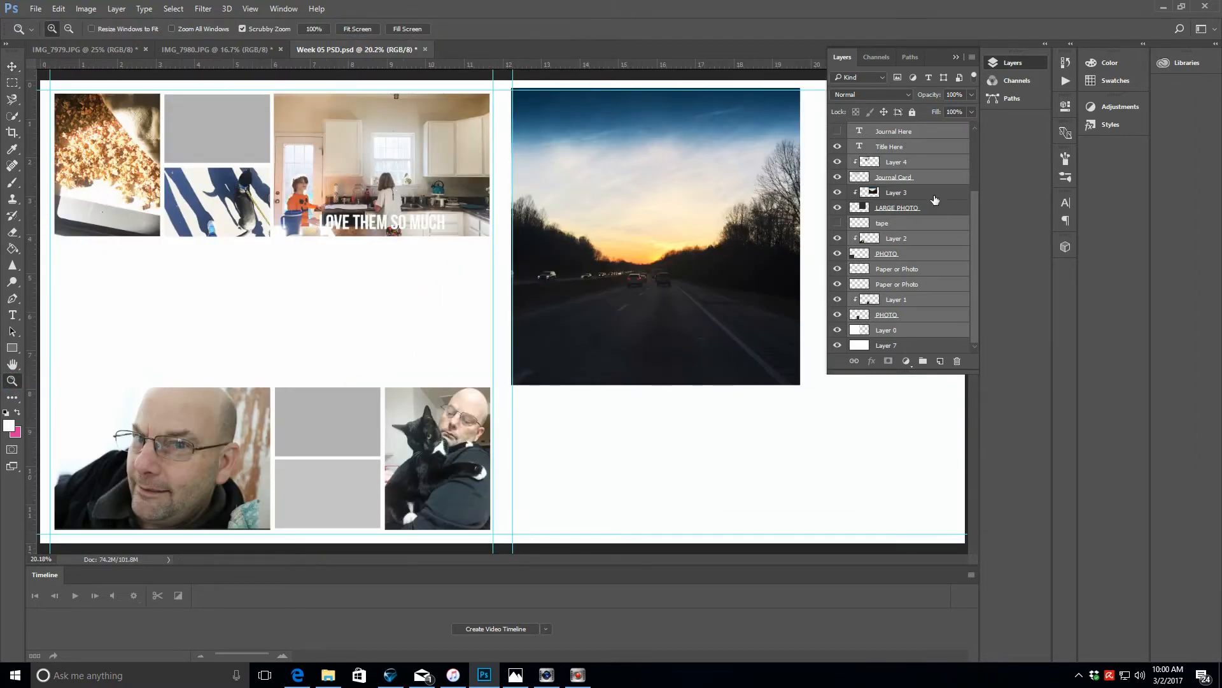
drag(976, 222, 976, 159)
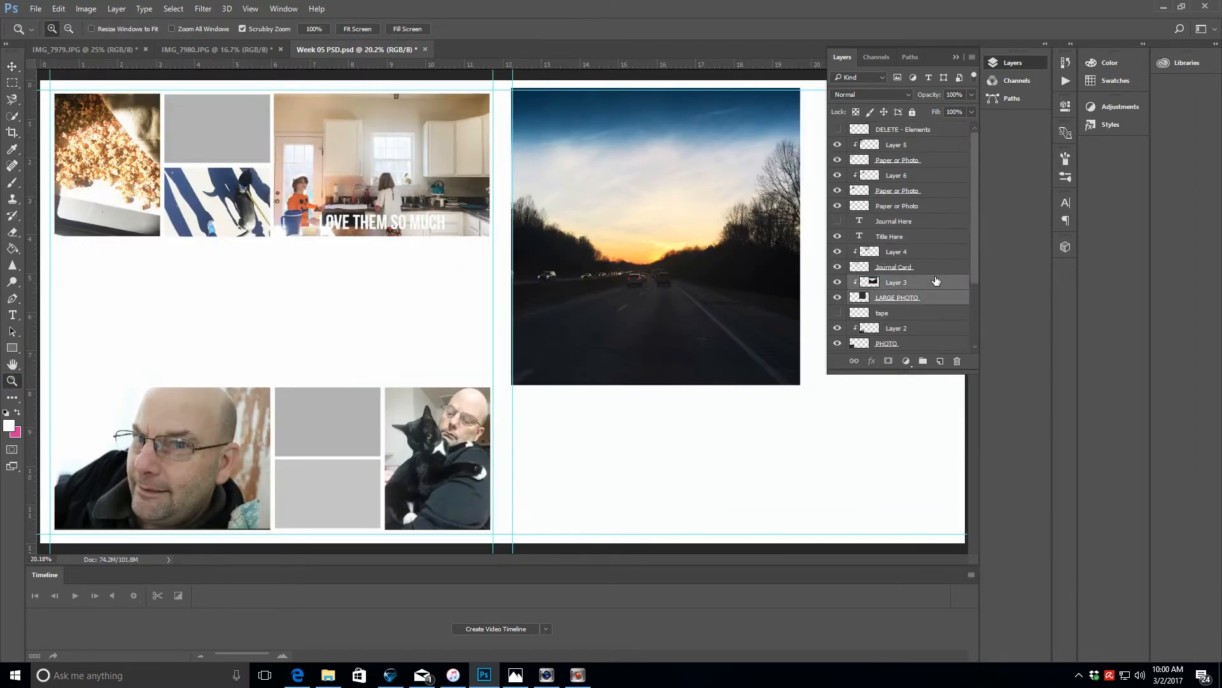
drag(936, 282, 950, 126)
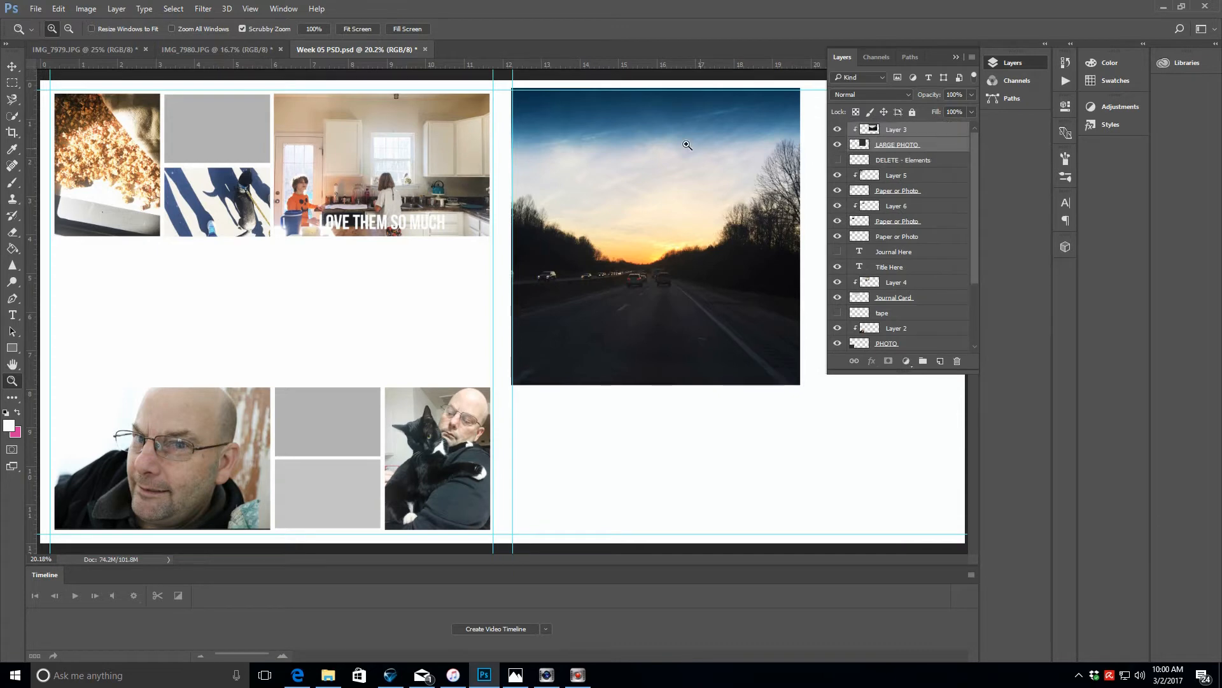
- Shift the LARGE PHOTO frame slightly right and down from the new guides, then reposition the Layer 3 sunset photo inside it
click(12, 65)
click(940, 148)
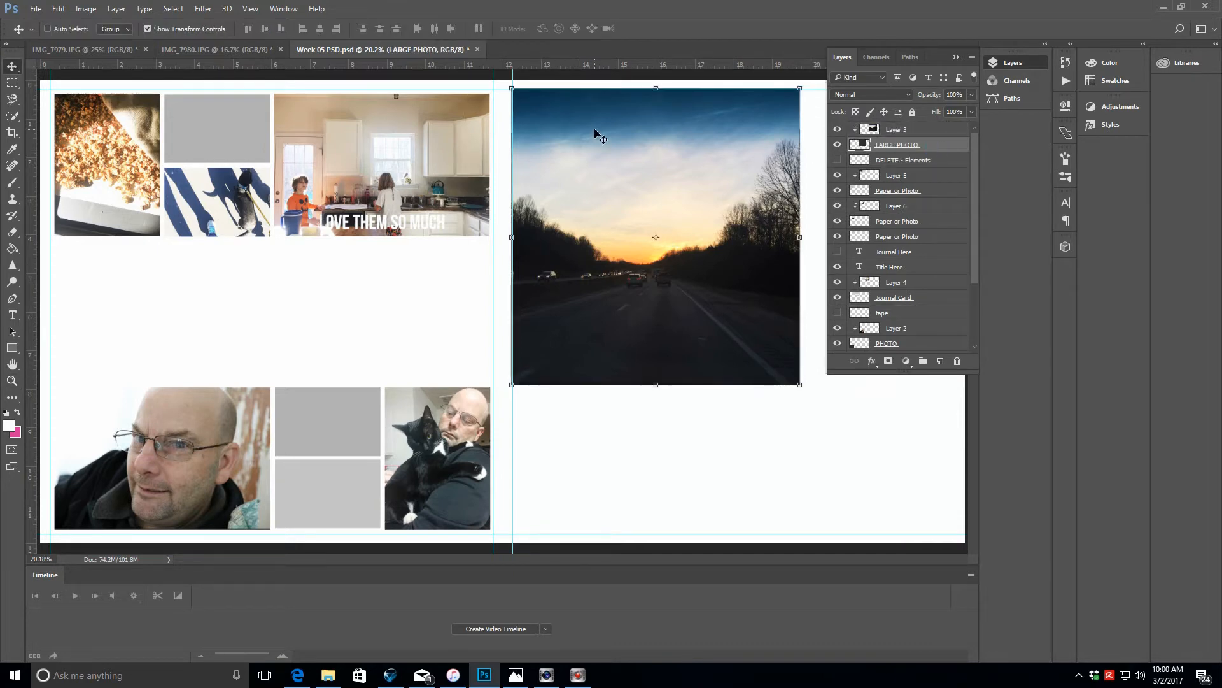
drag(595, 129, 597, 132)
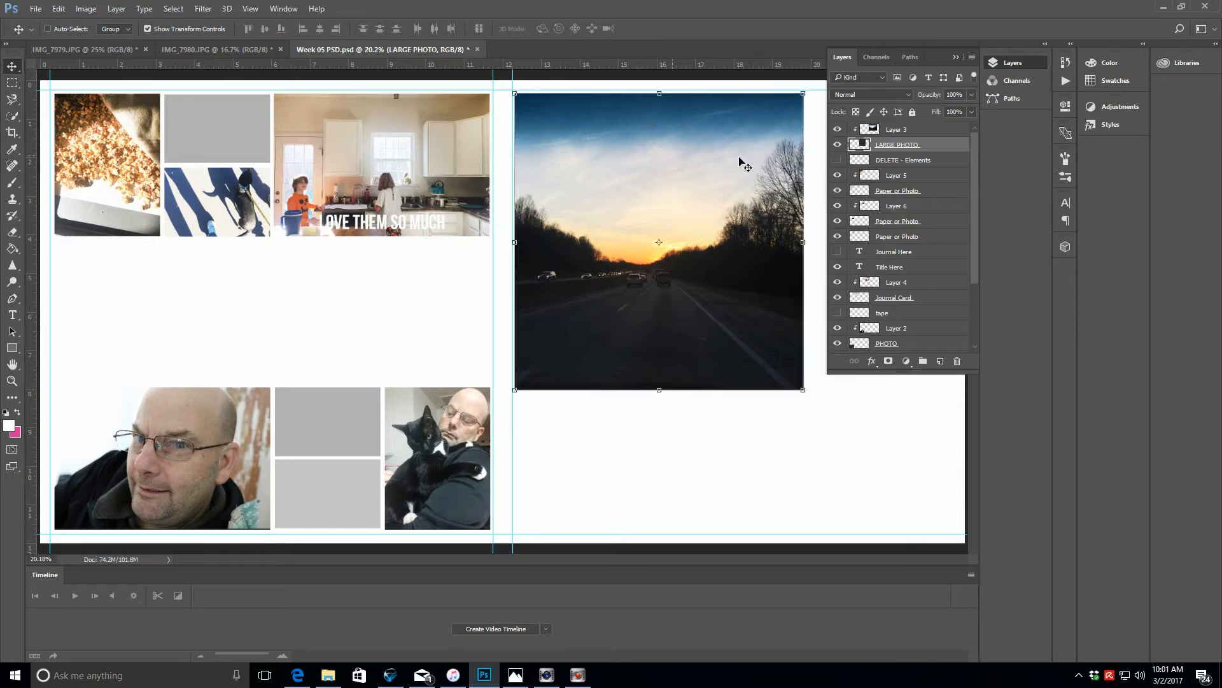
click(925, 133)
drag(705, 251, 725, 266)
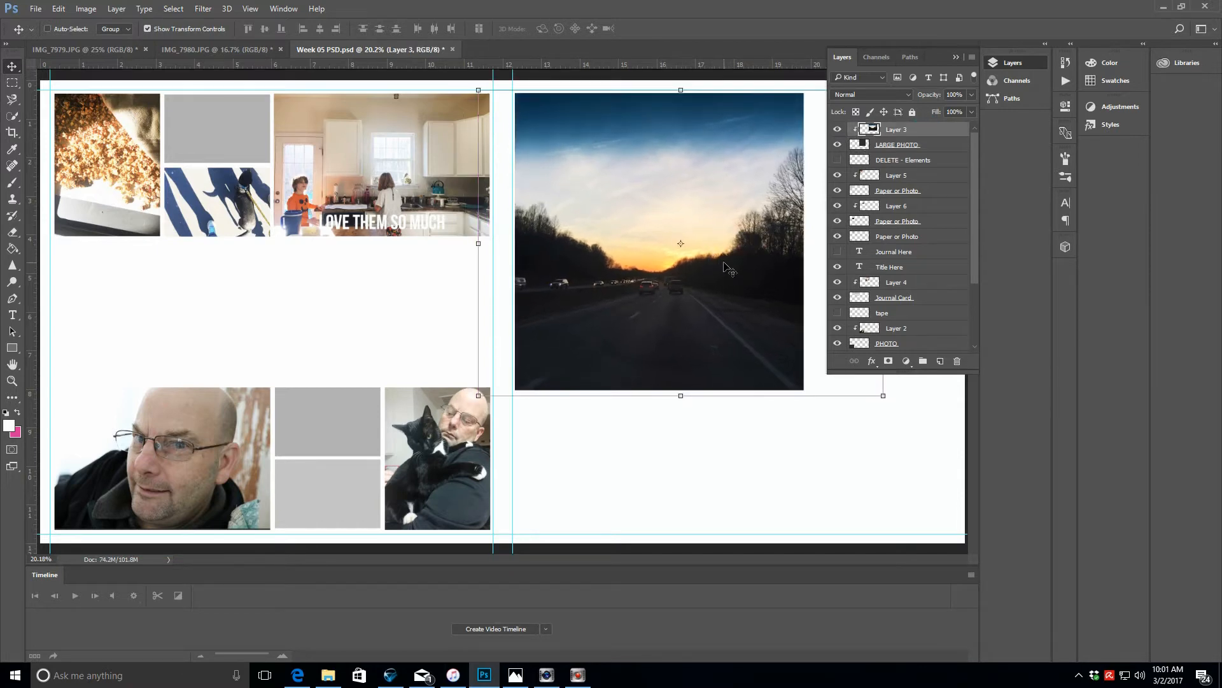
- Move Layer 4, its Journal Card frame and the Journal Here and Title Here text straight down to the left page's middle row
click(956, 58)
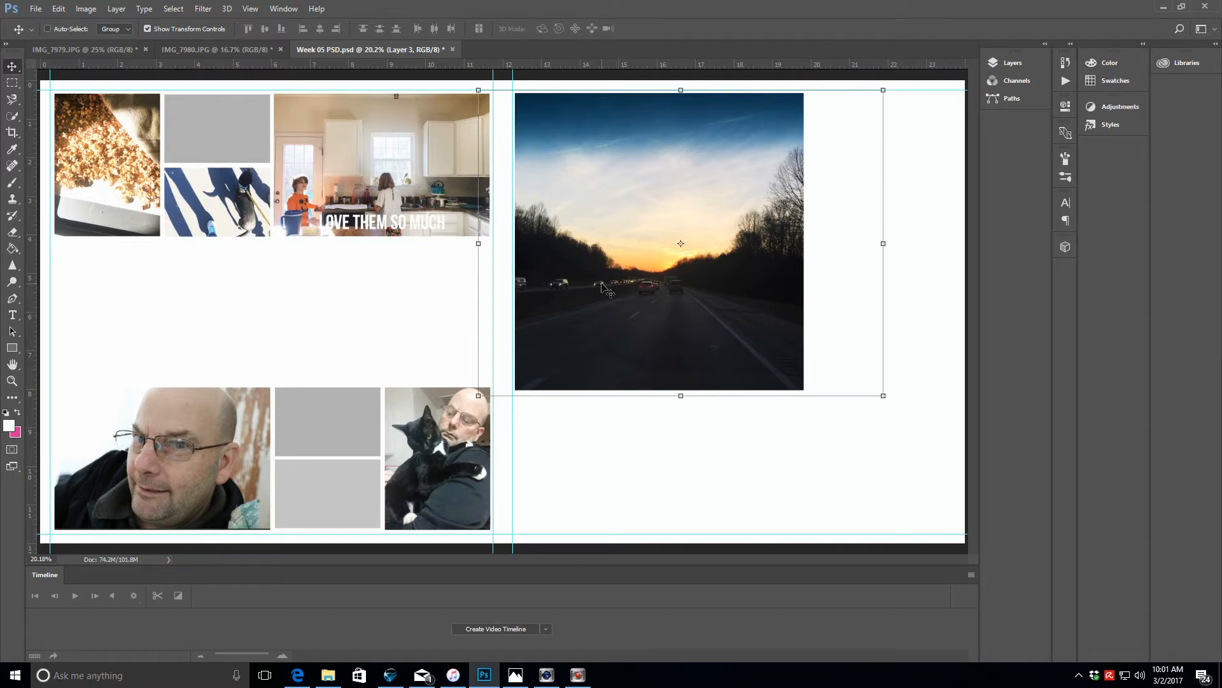
click(1013, 62)
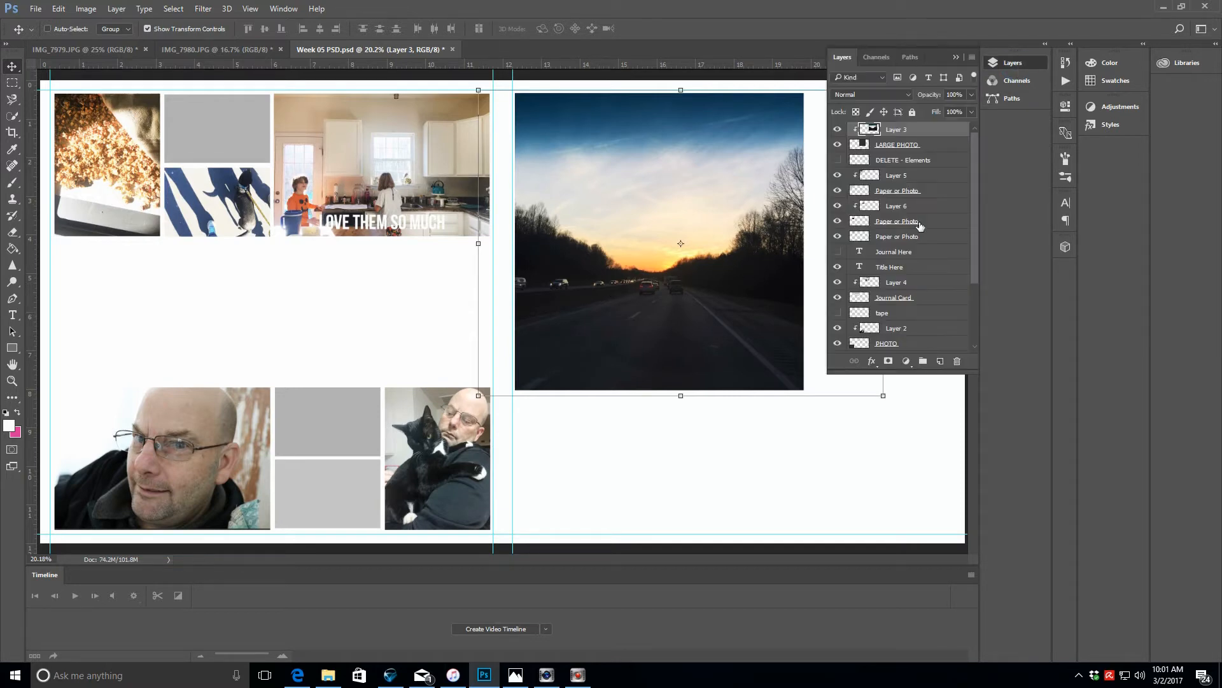
click(928, 282)
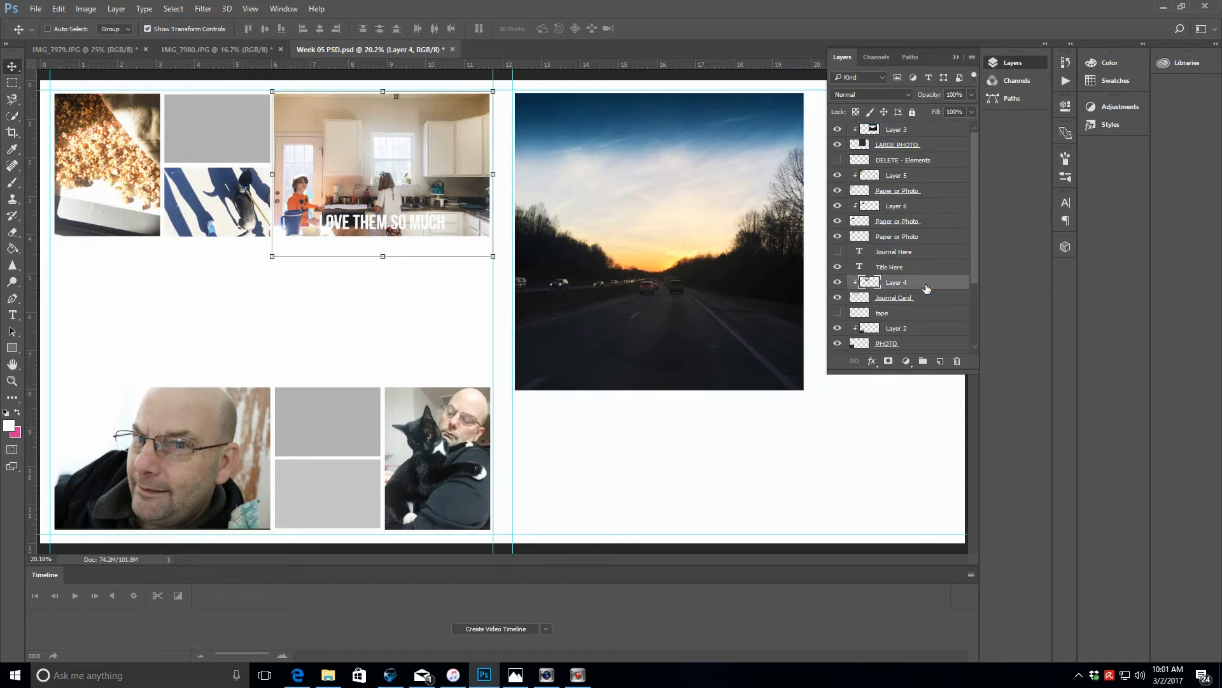
ctrl+click(927, 302)
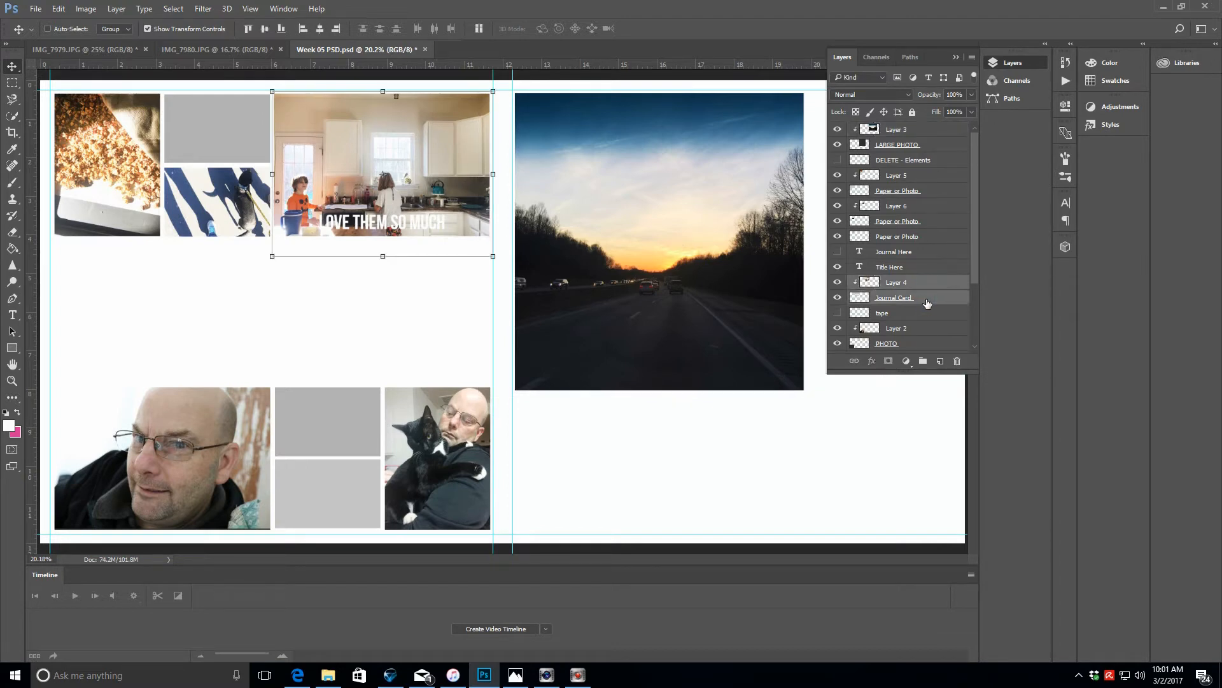
shift+click(923, 254)
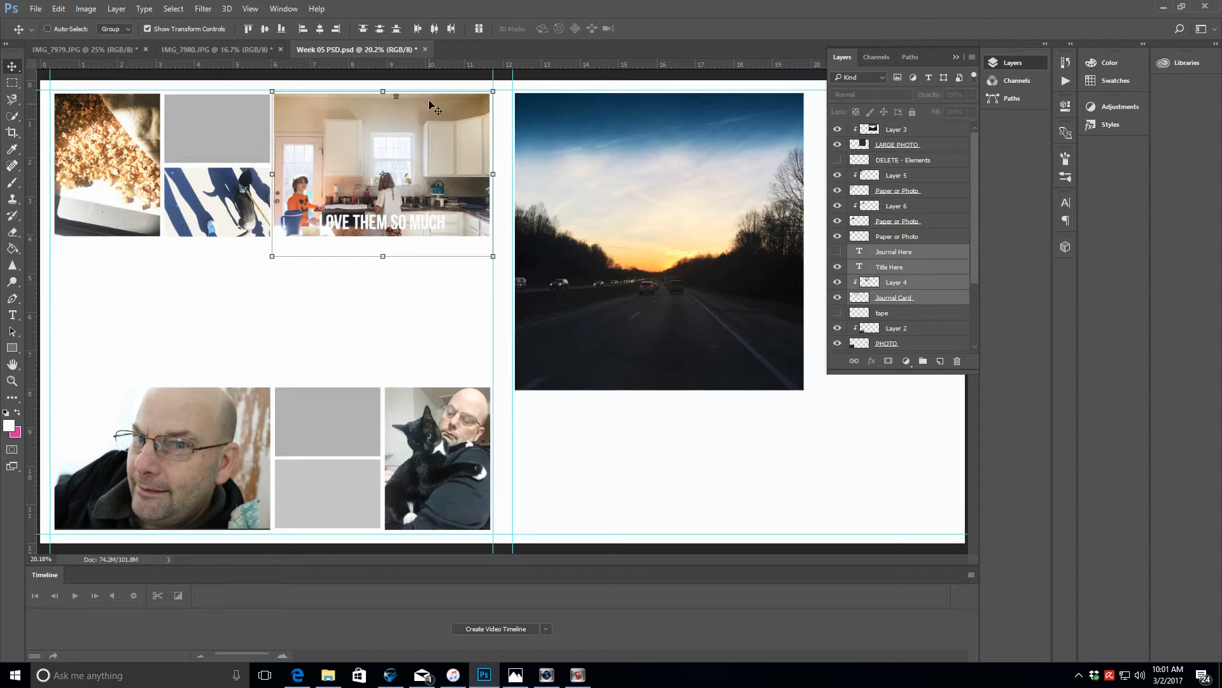
drag(444, 118, 444, 265)
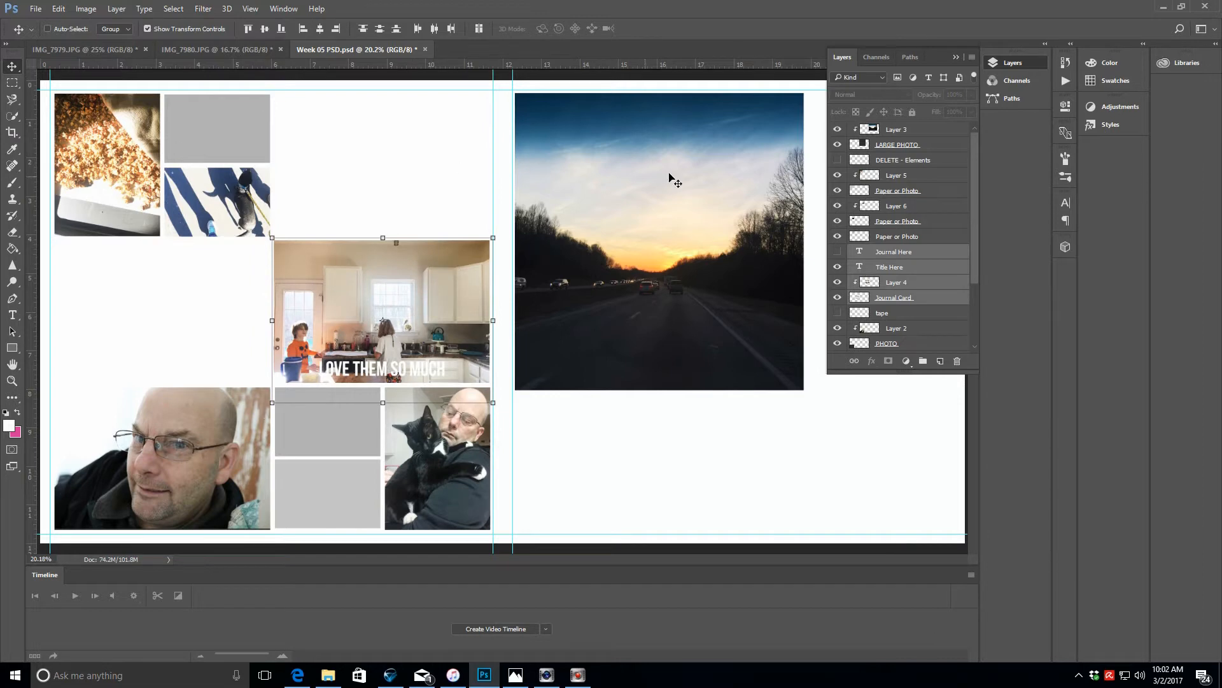
- Move Layers 5 and 6 with the three Paper or Photo frames across to the left page's empty top-right area, above the kitchen photo
click(920, 176)
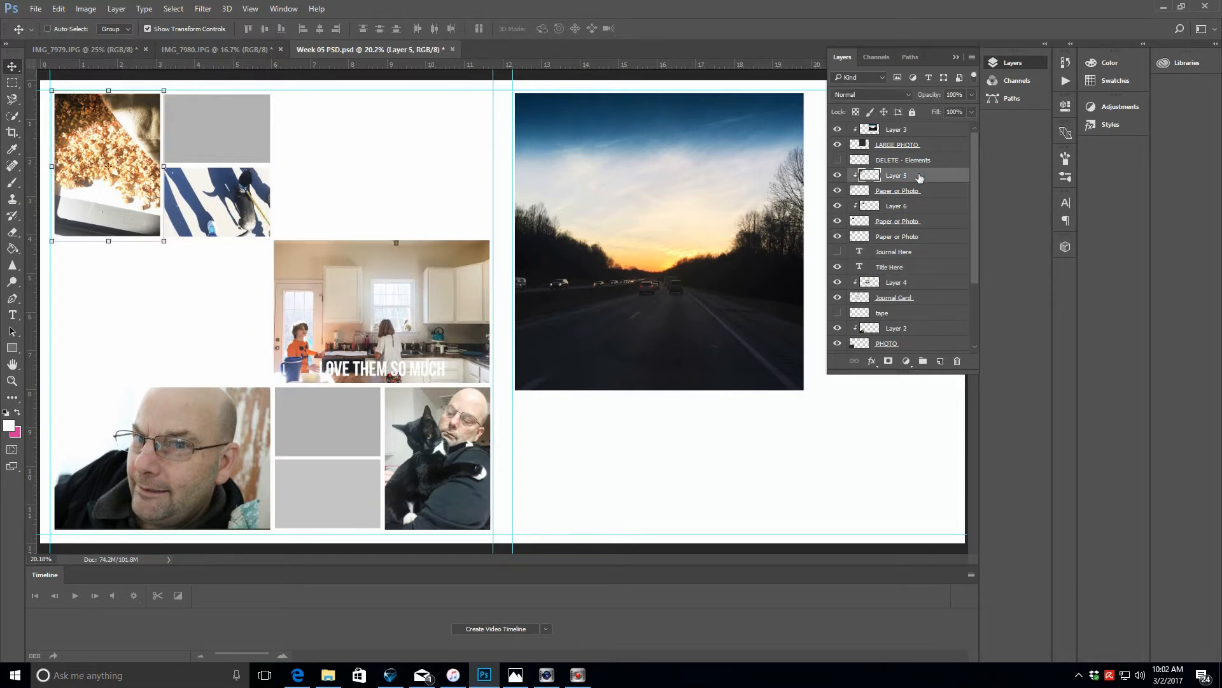
ctrl+click(922, 191)
ctrl+click(924, 207)
ctrl+click(924, 223)
ctrl+click(925, 241)
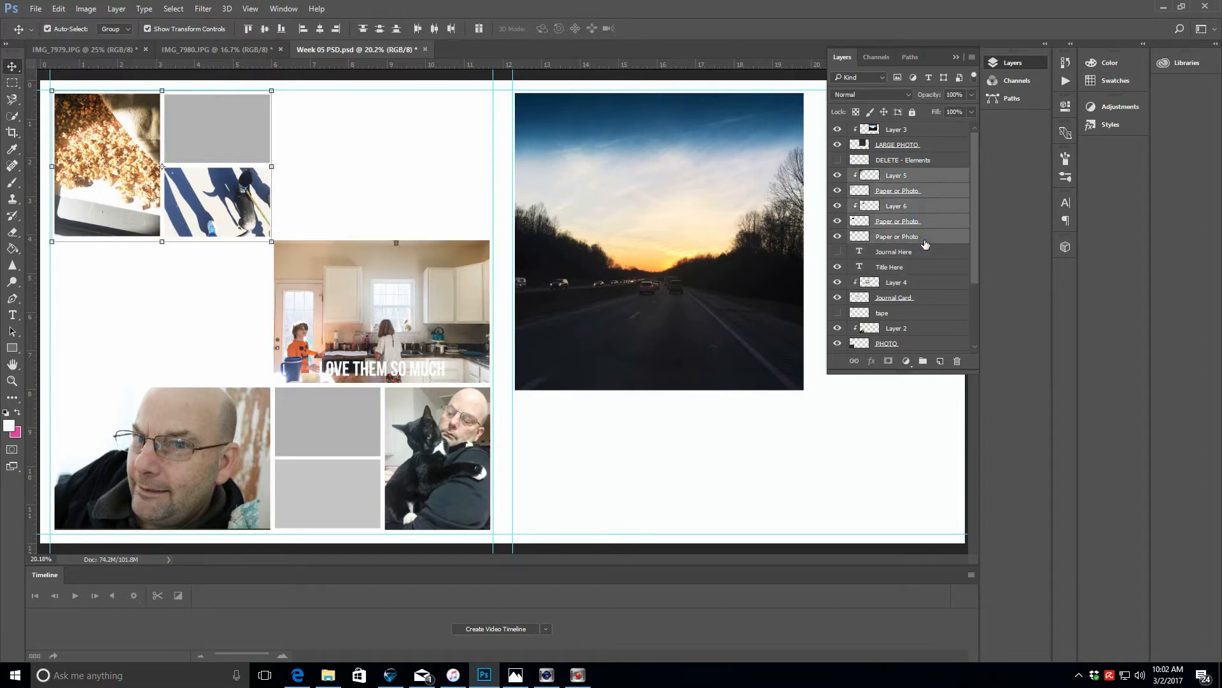
drag(242, 132, 457, 131)
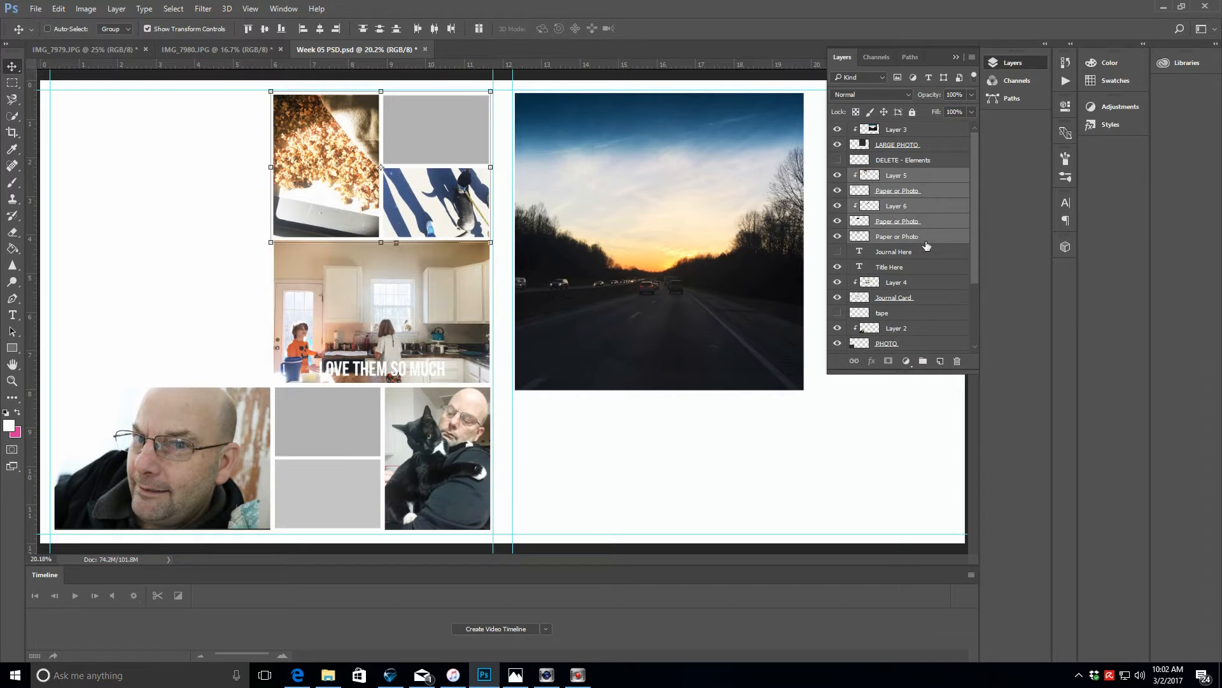
- Duplicate the Journal Card frame just above Layer 5 in the stack and place the copy in the left page's empty top-left slot
click(918, 304)
right_click(919, 303)
click(955, 154)
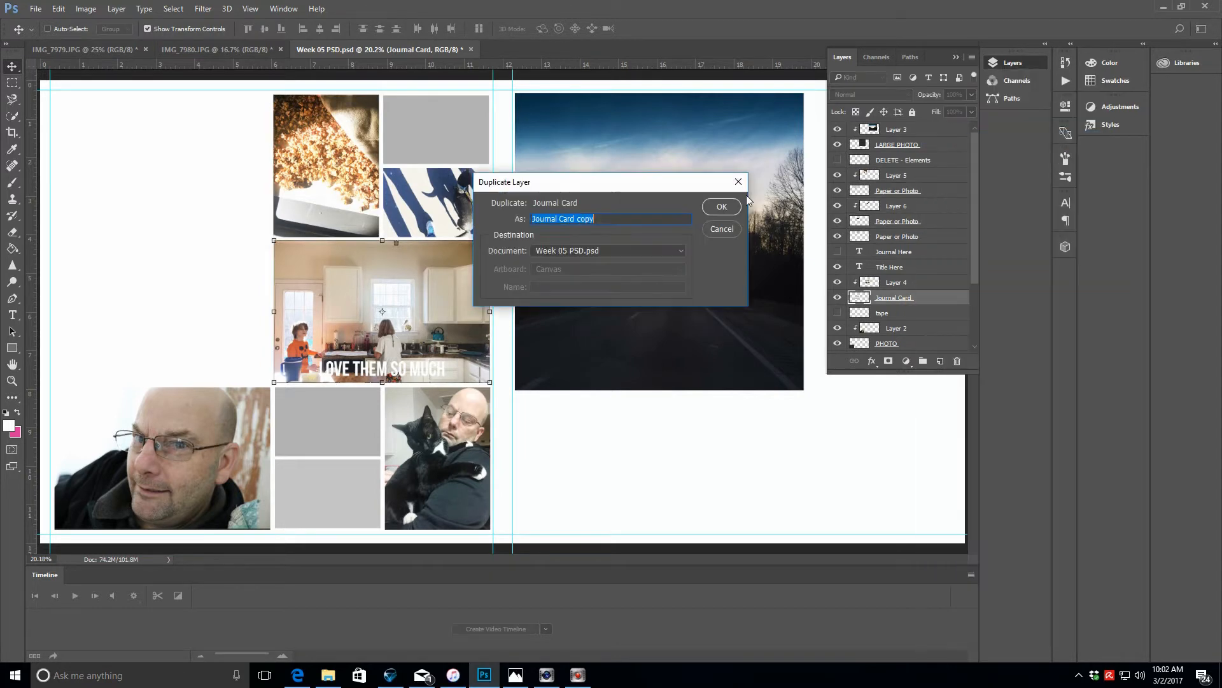
key(Return)
drag(921, 299, 919, 181)
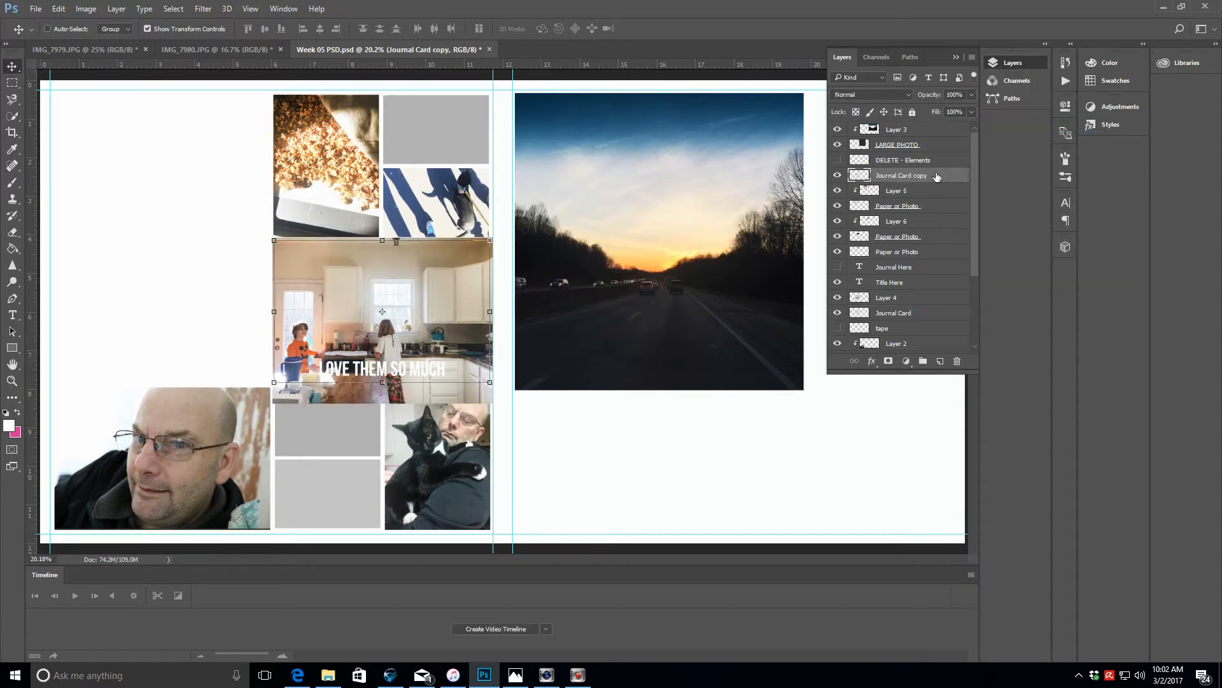
drag(458, 288, 236, 142)
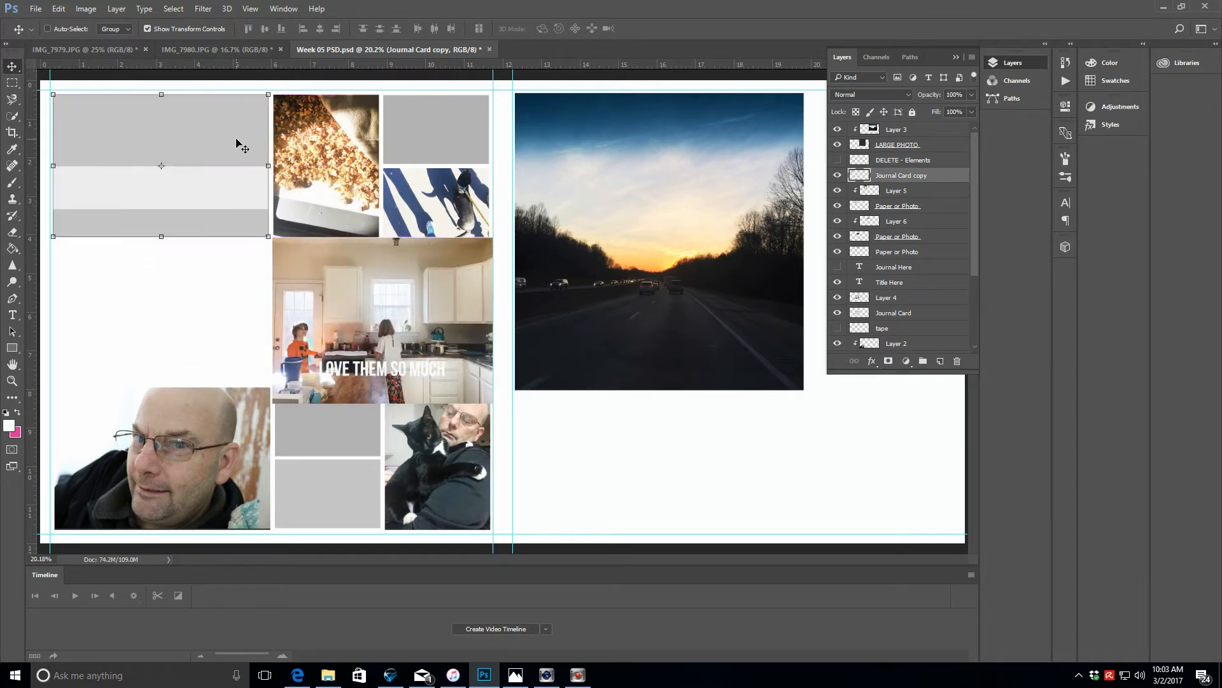
- Clip the Layer 4 kitchen photo to the original Journal Card frame again
click(923, 303)
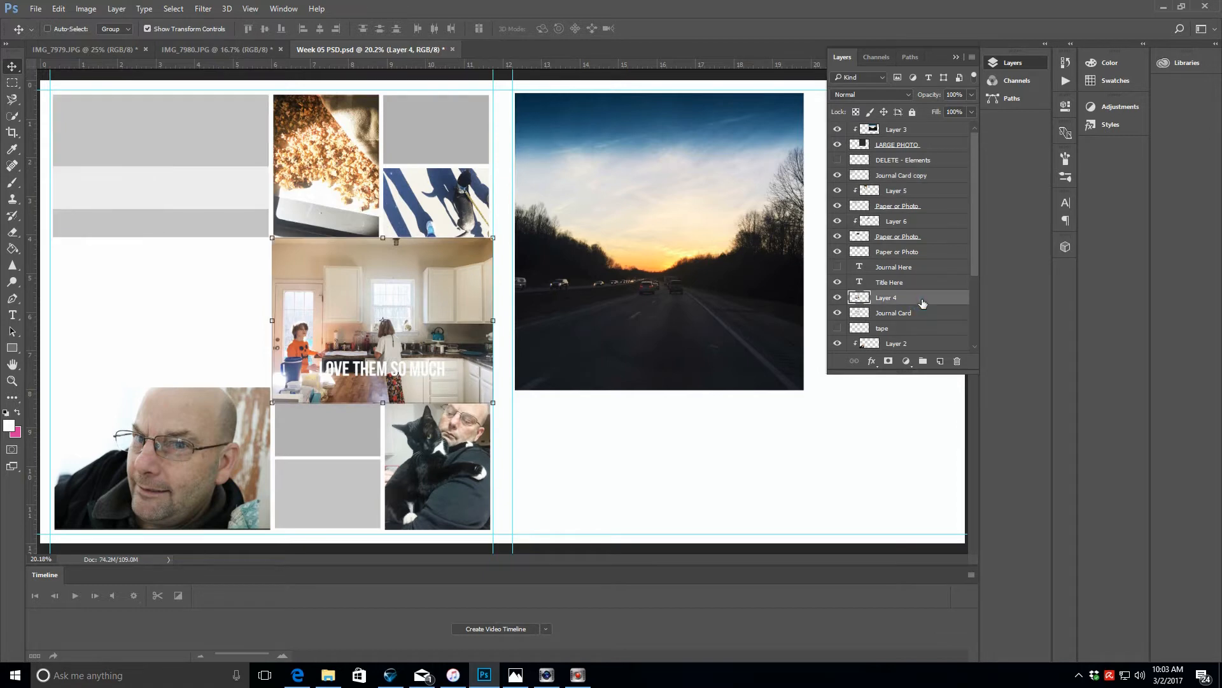
click(117, 9)
click(166, 203)
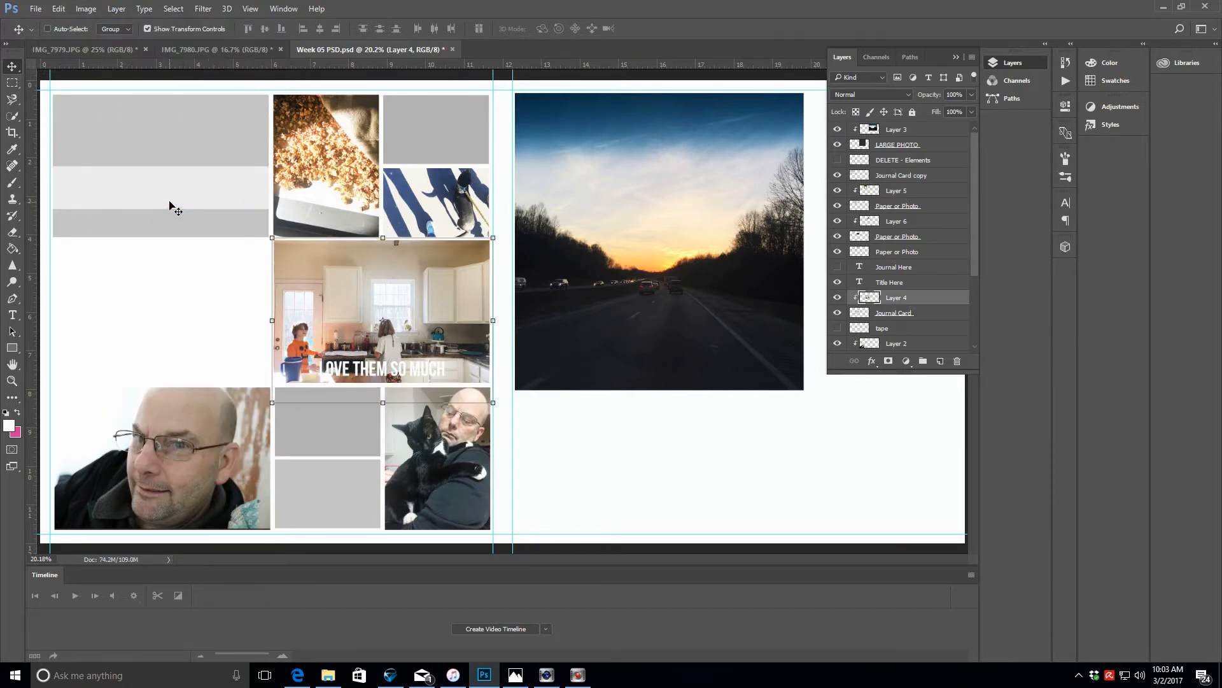
- Duplicate the three Paper or Photo frames, placing the copies above Journal Card copy in the stack and in the left page's empty middle-left area
click(937, 239)
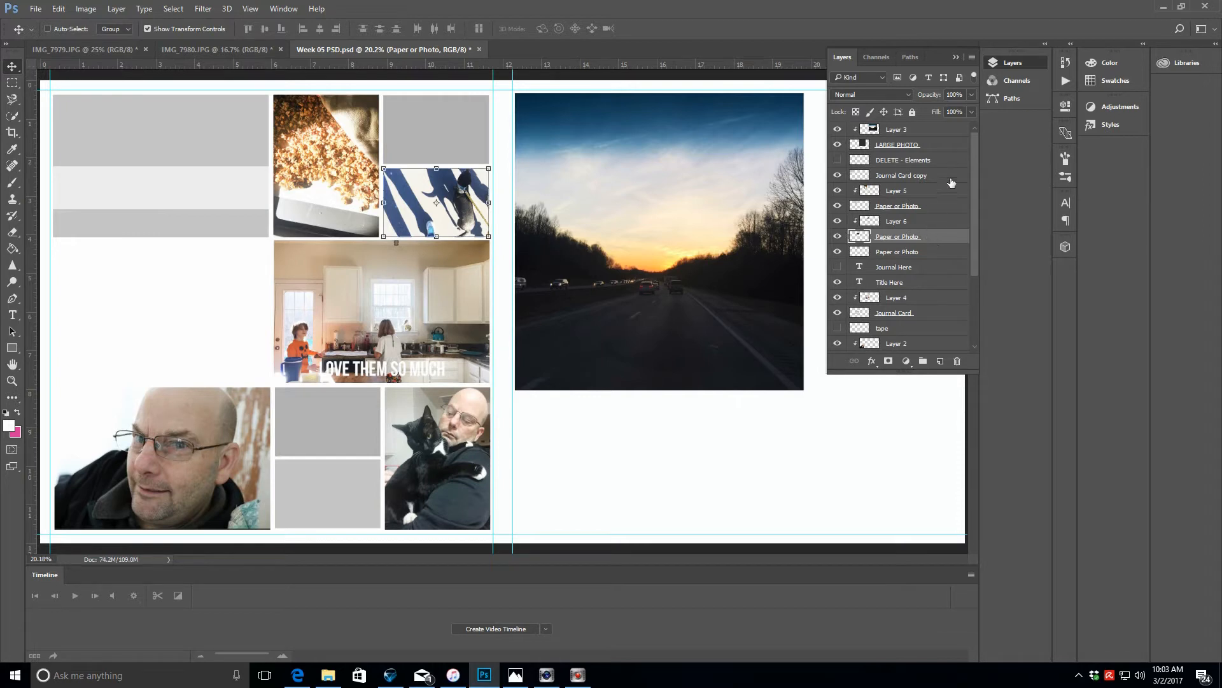
click(932, 198)
click(932, 210)
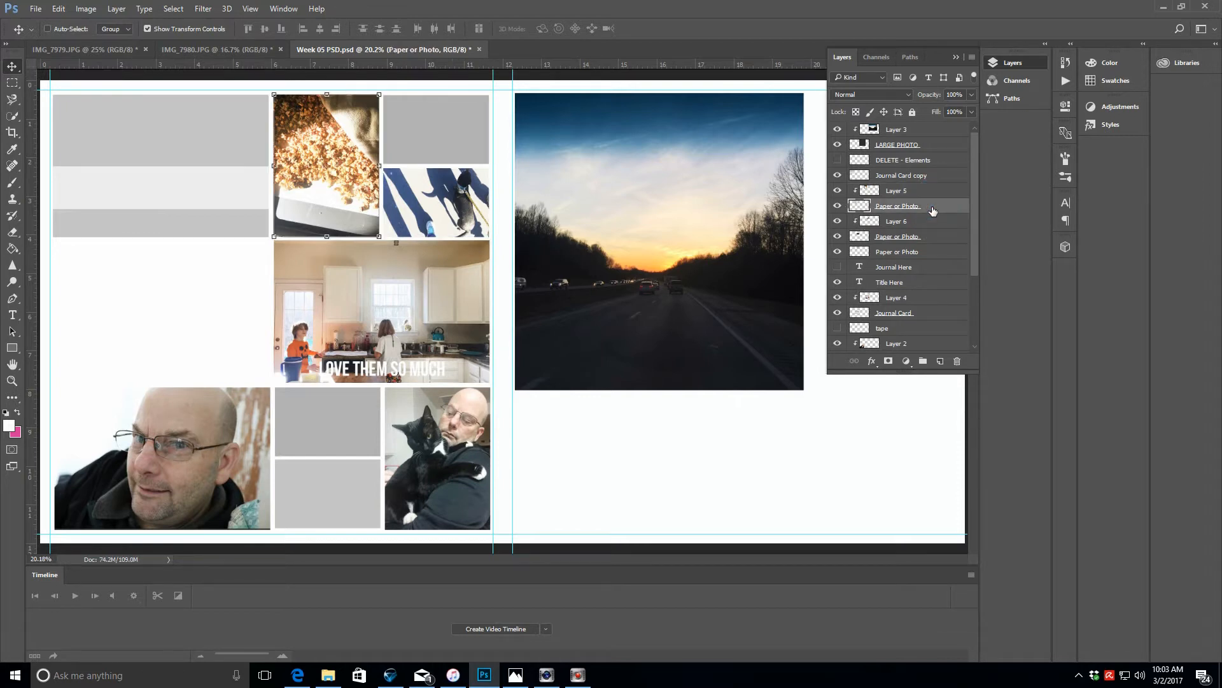
click(928, 239)
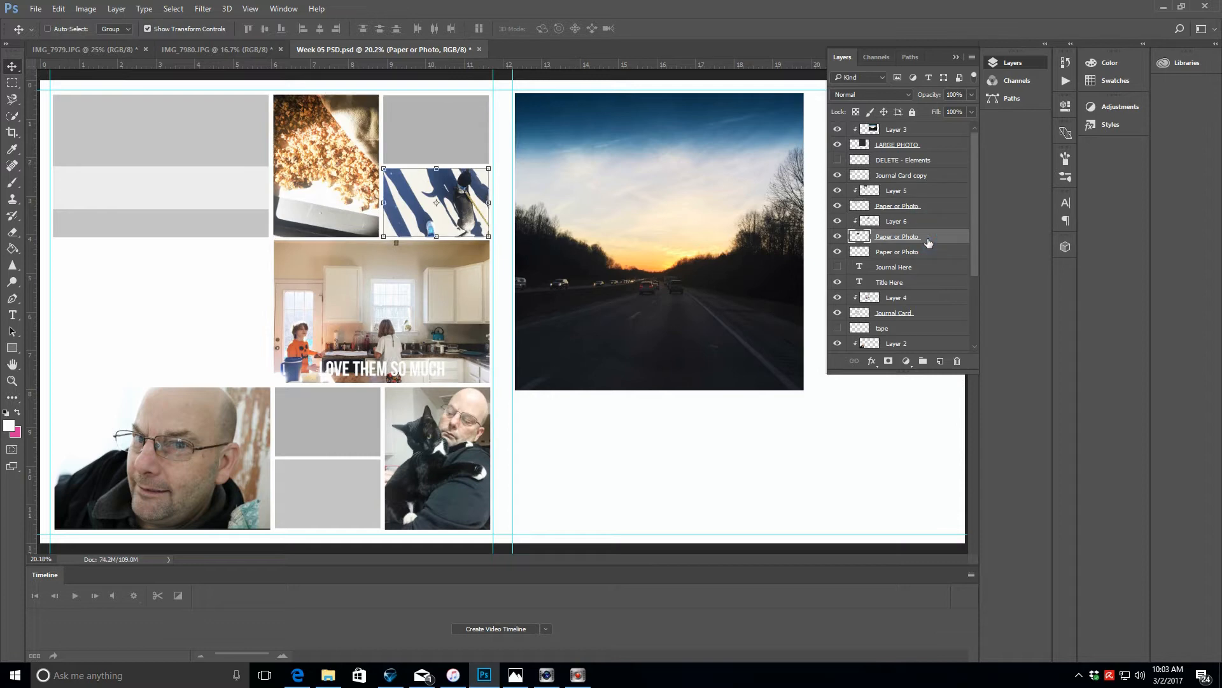
click(930, 227)
click(929, 237)
ctrl+click(930, 206)
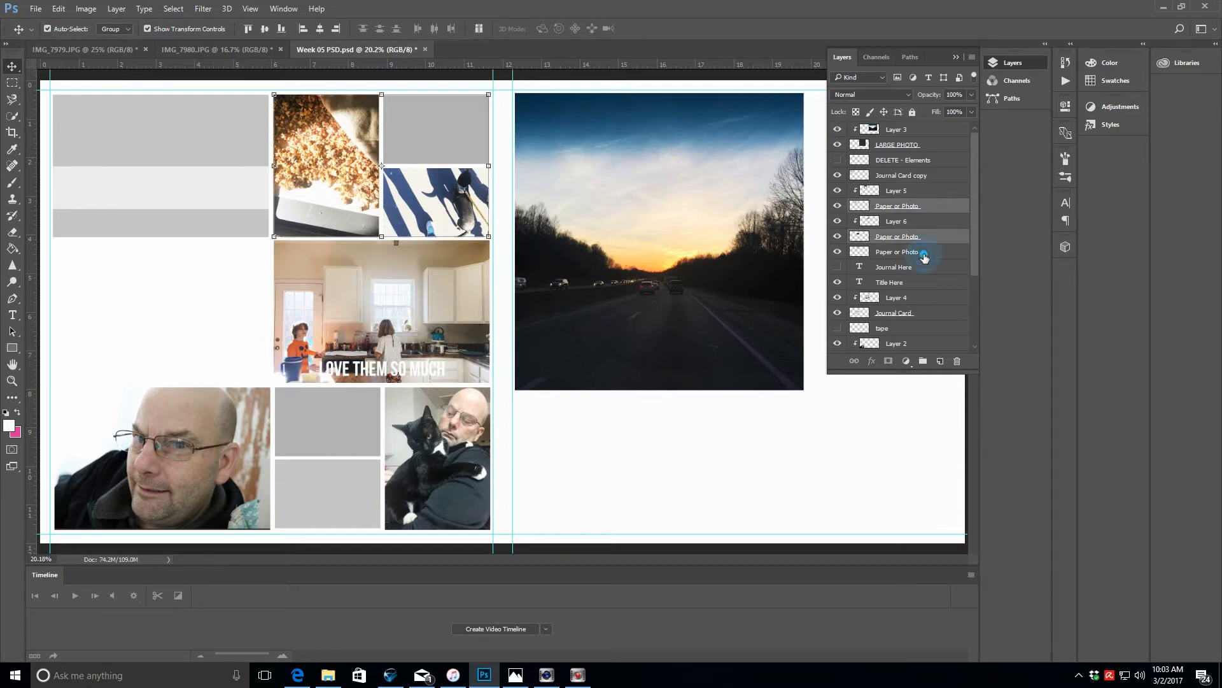
ctrl+click(923, 253)
right_click(930, 240)
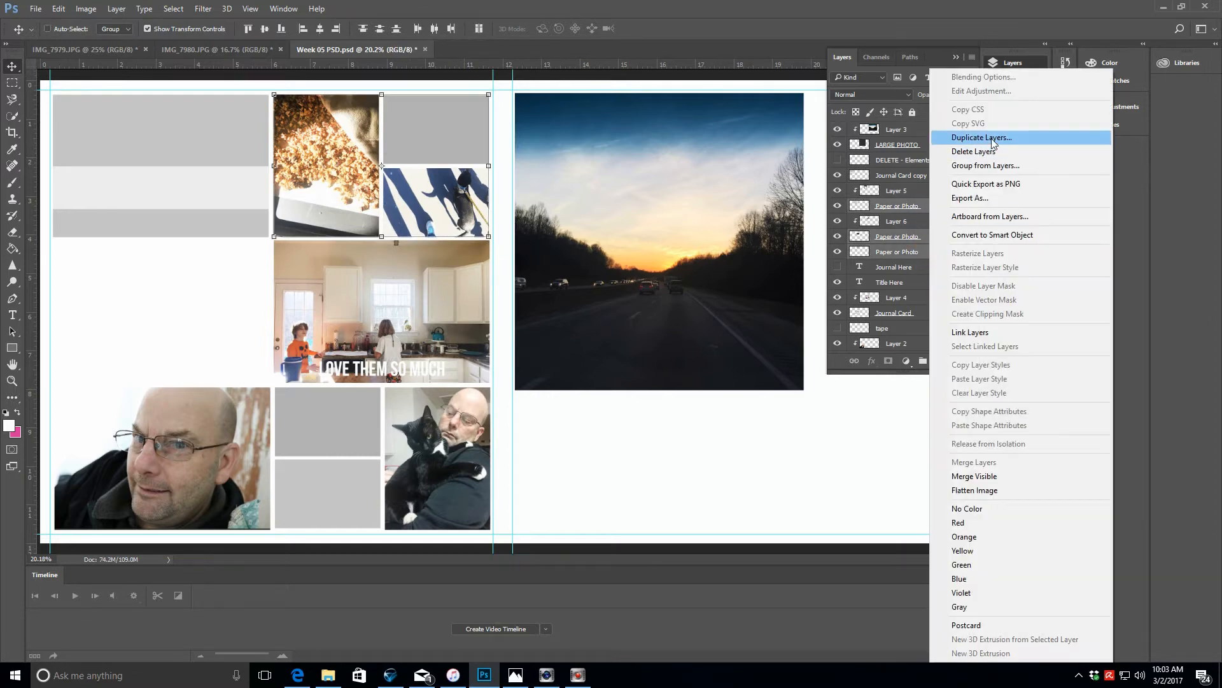
click(980, 135)
click(714, 210)
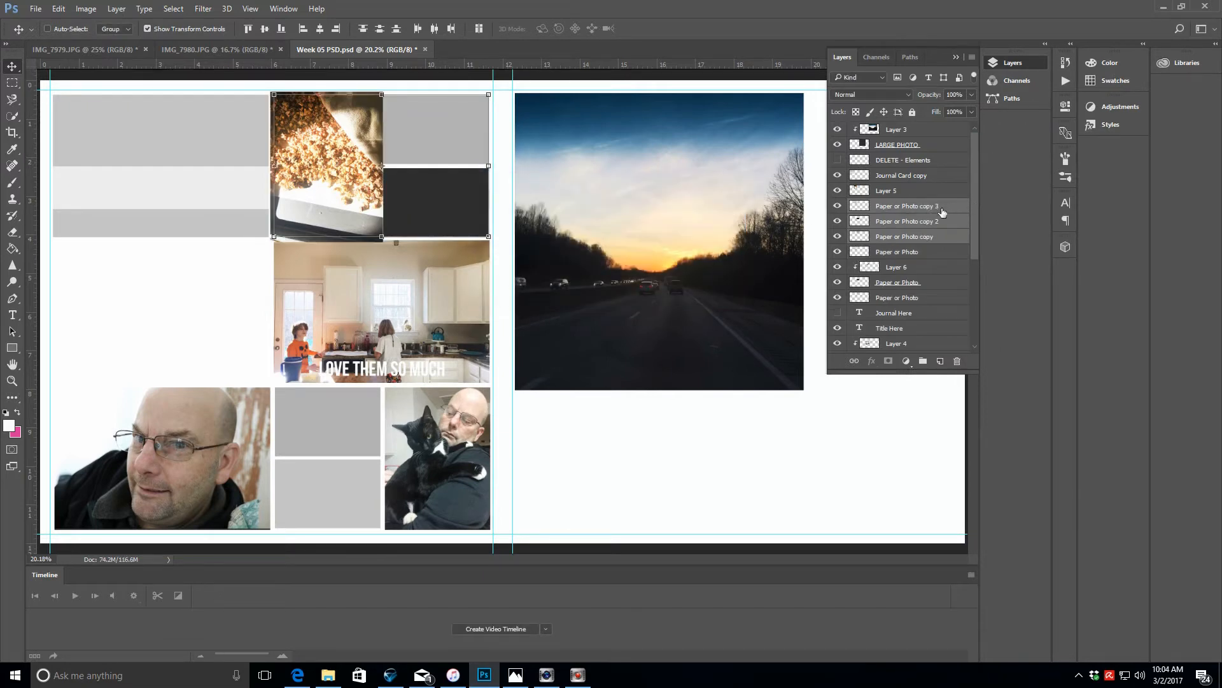
drag(942, 213, 948, 176)
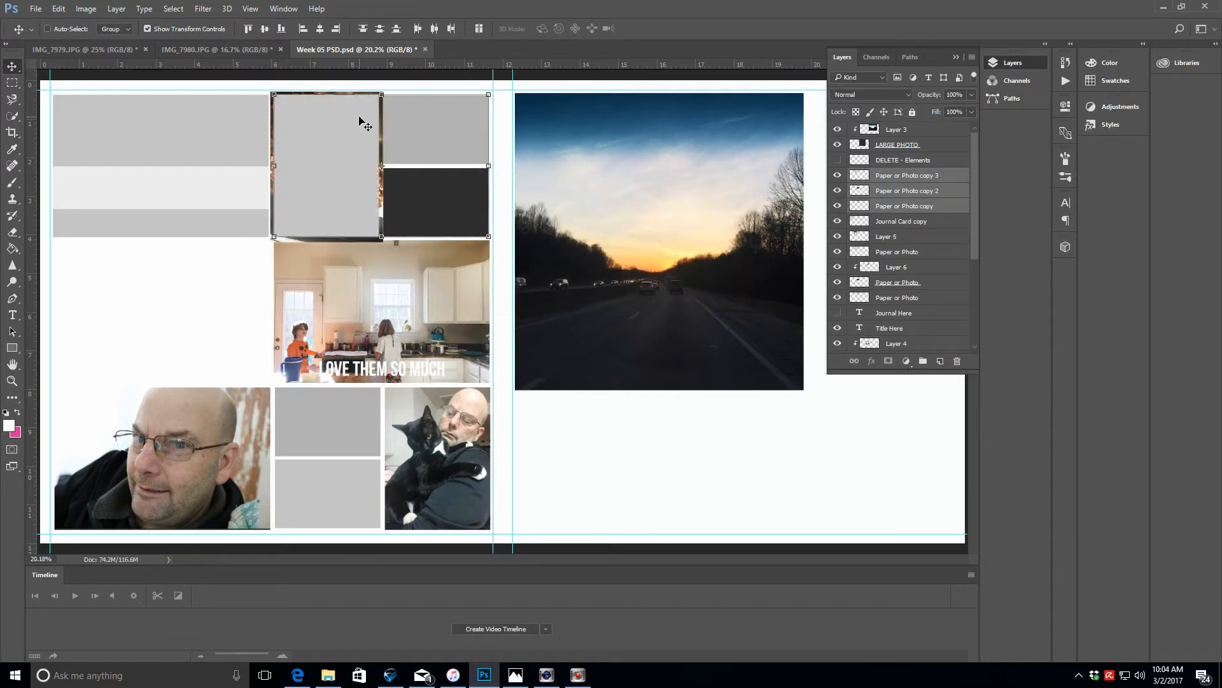
drag(362, 123, 140, 267)
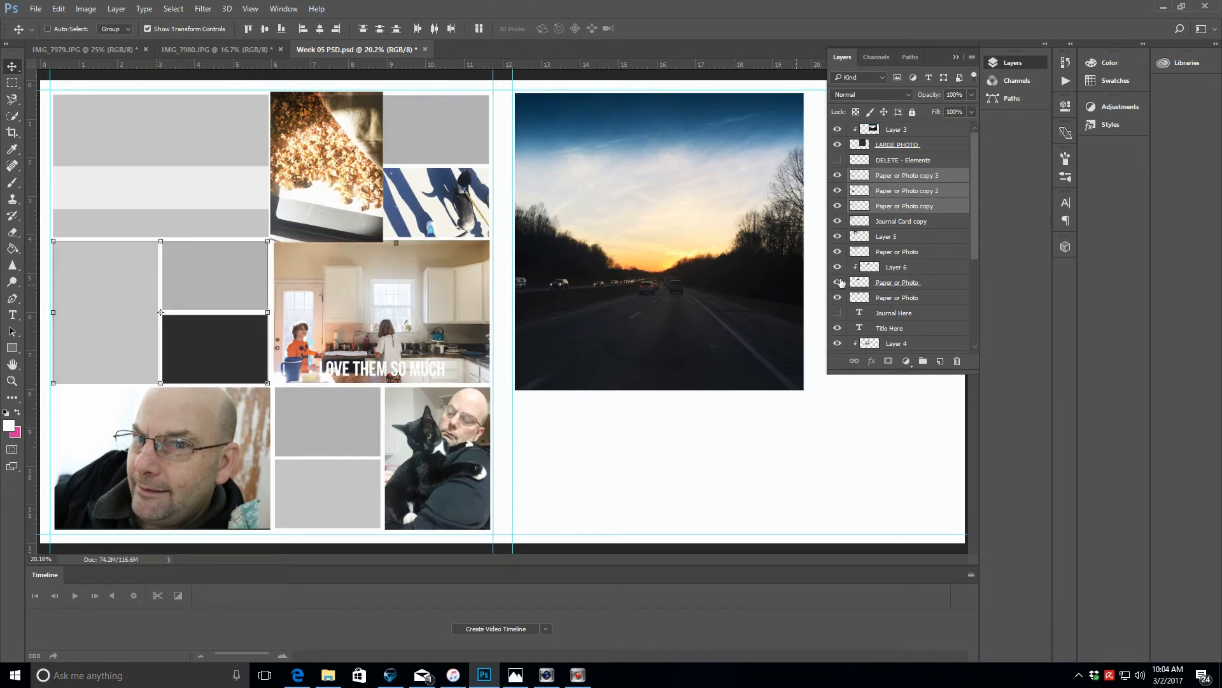
- Clip the Layer 5 photo to its Paper or Photo frame again
click(910, 237)
click(116, 8)
click(178, 207)
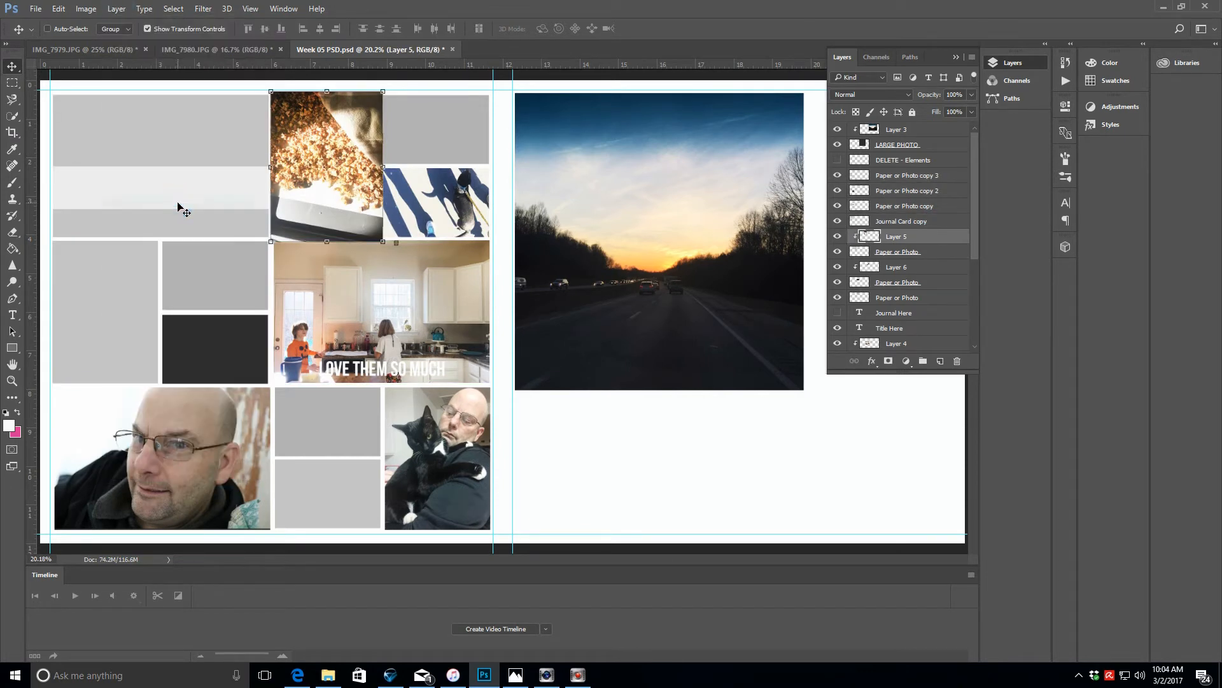
- Select the Journal Card copy layer in the left page's top-left slot
click(918, 297)
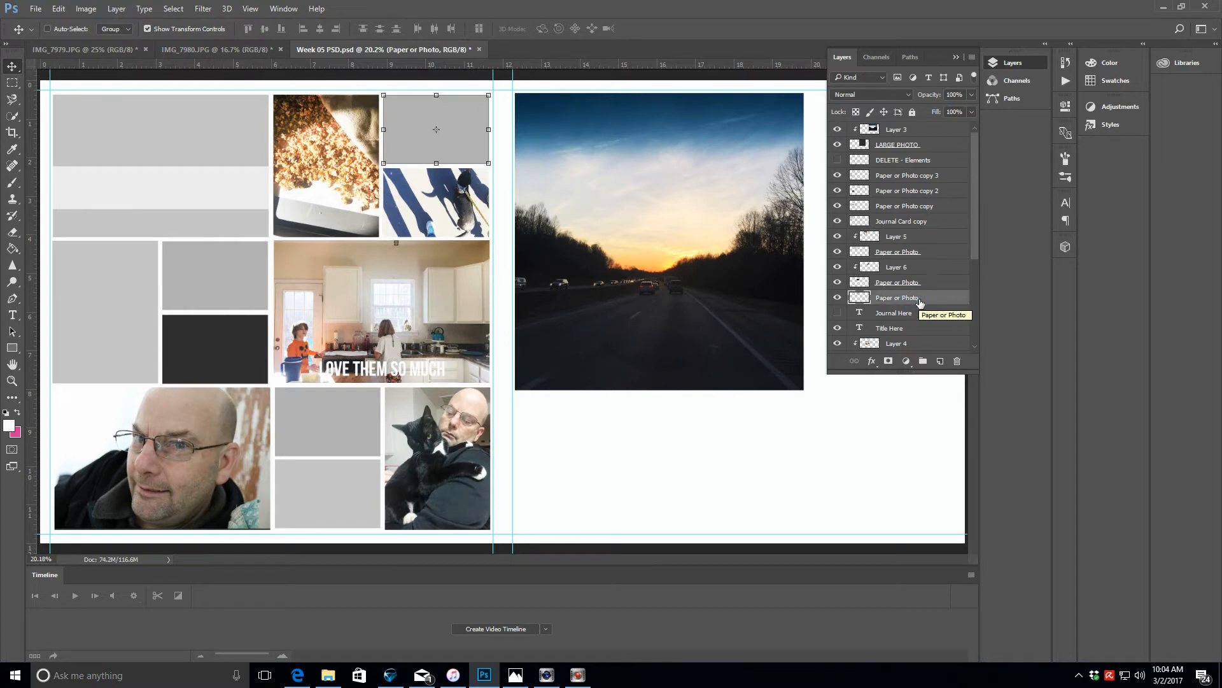
click(915, 220)
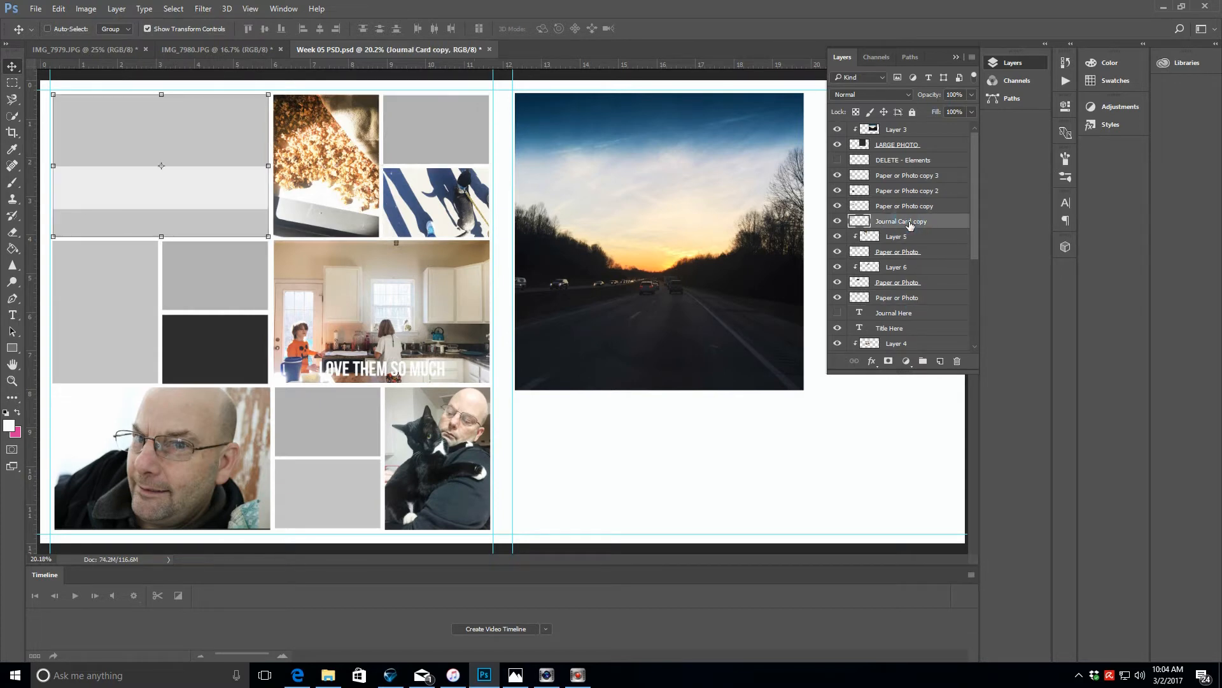
click(911, 207)
click(920, 221)
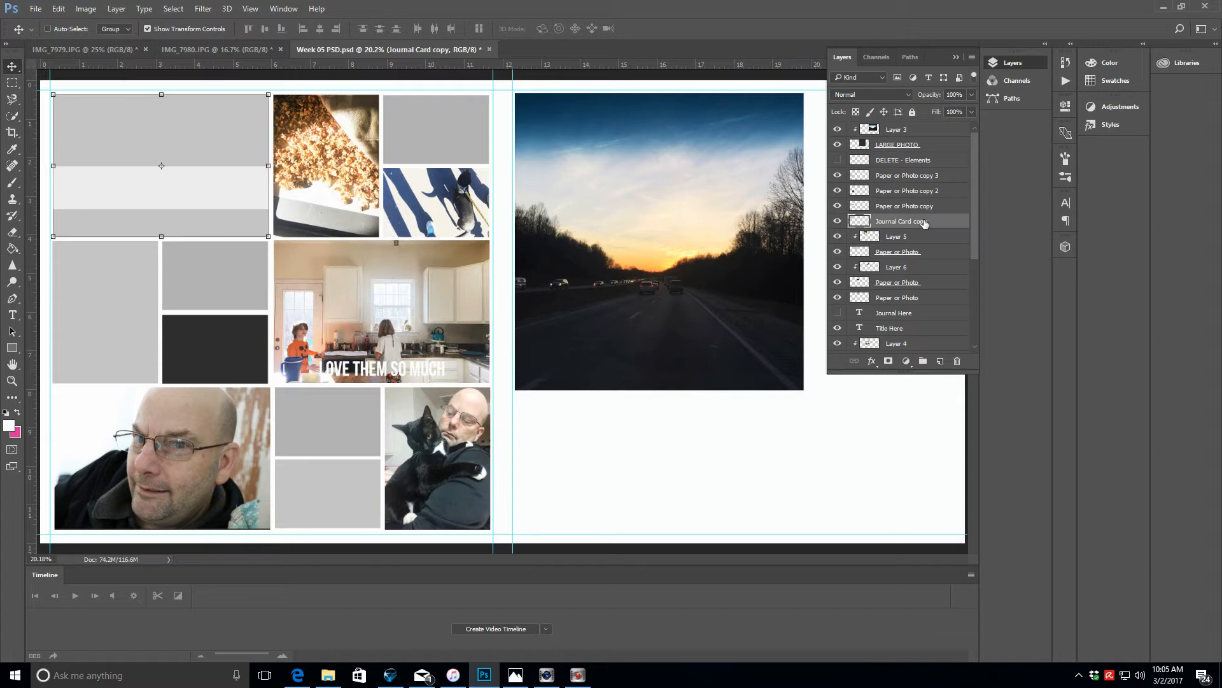
- Browse for files to open in the Desktop's scrapbooking folder, going into MPM 03 March Roar and then MPM_Roar_3x4
click(36, 8)
click(38, 35)
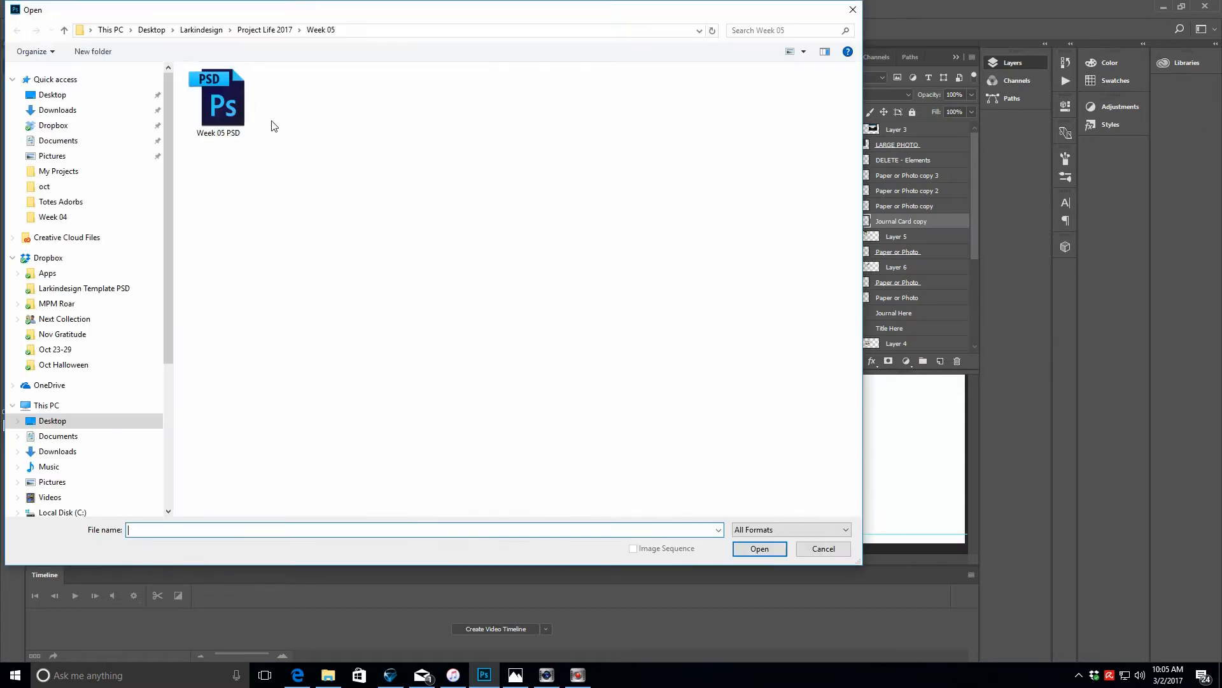
click(199, 31)
double_click(595, 120)
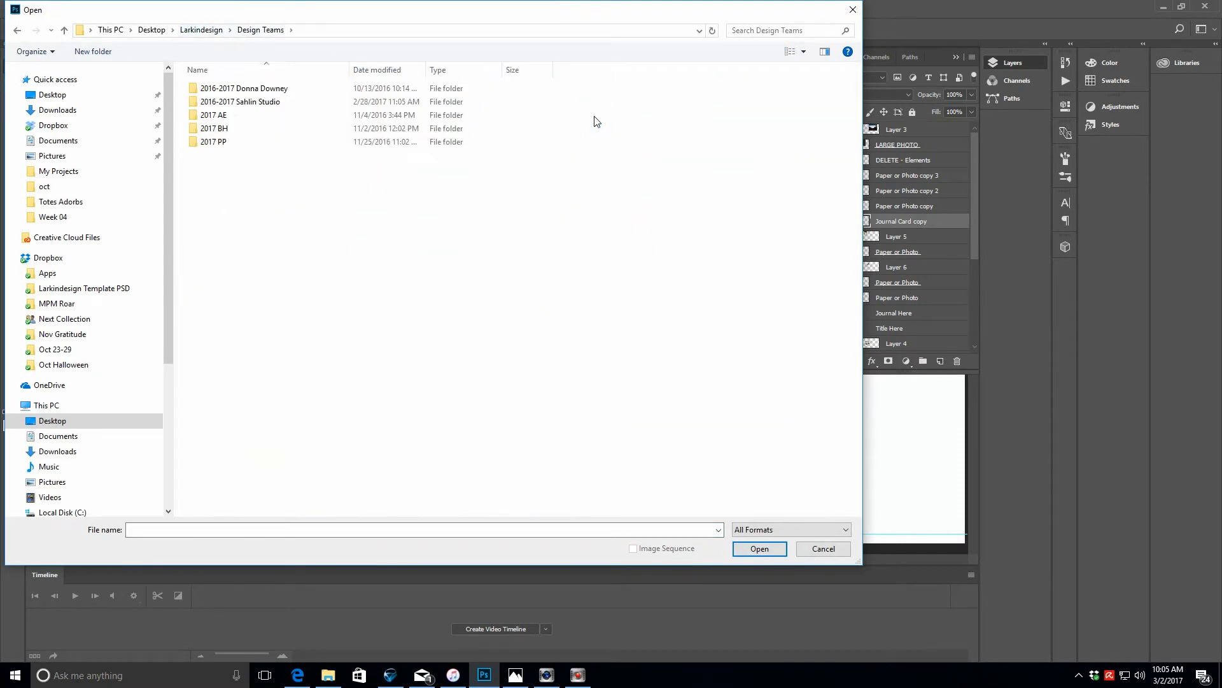
click(201, 32)
click(151, 30)
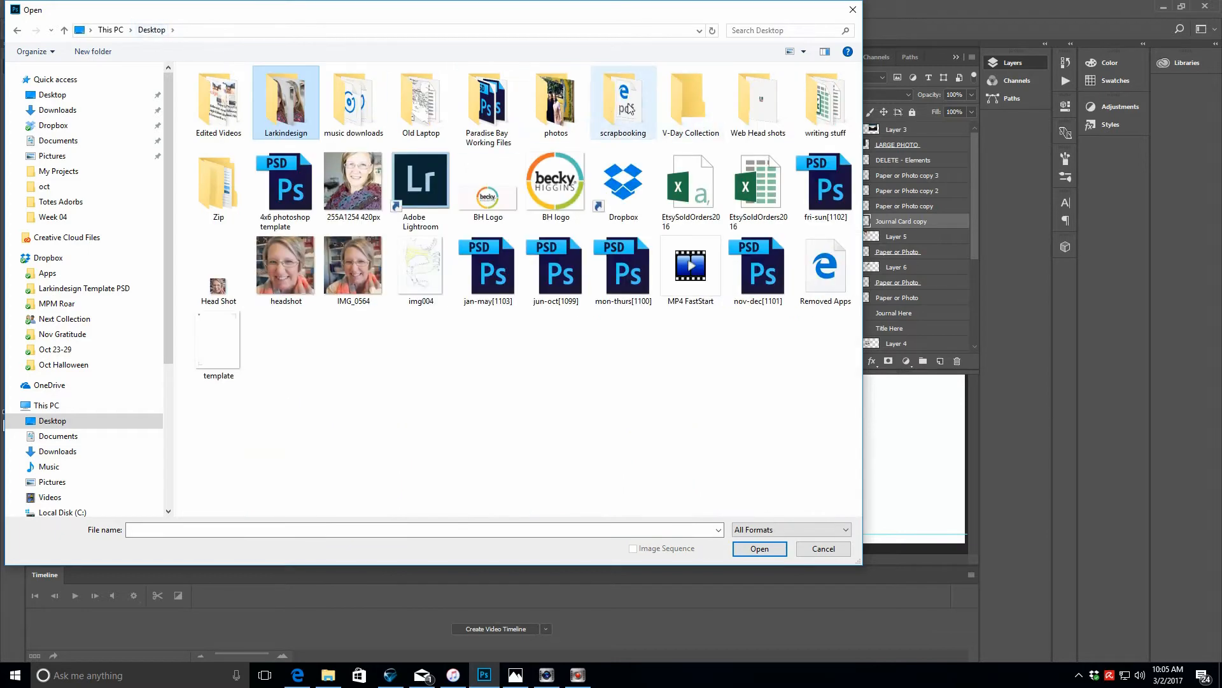
double_click(629, 108)
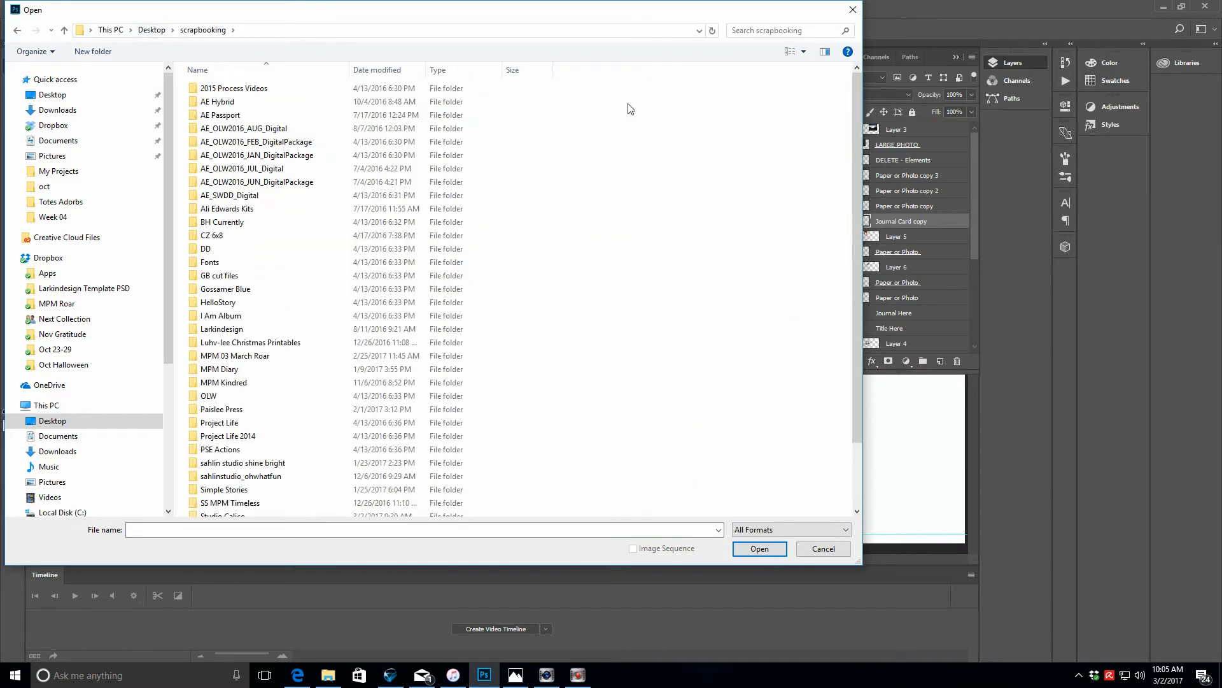
double_click(259, 356)
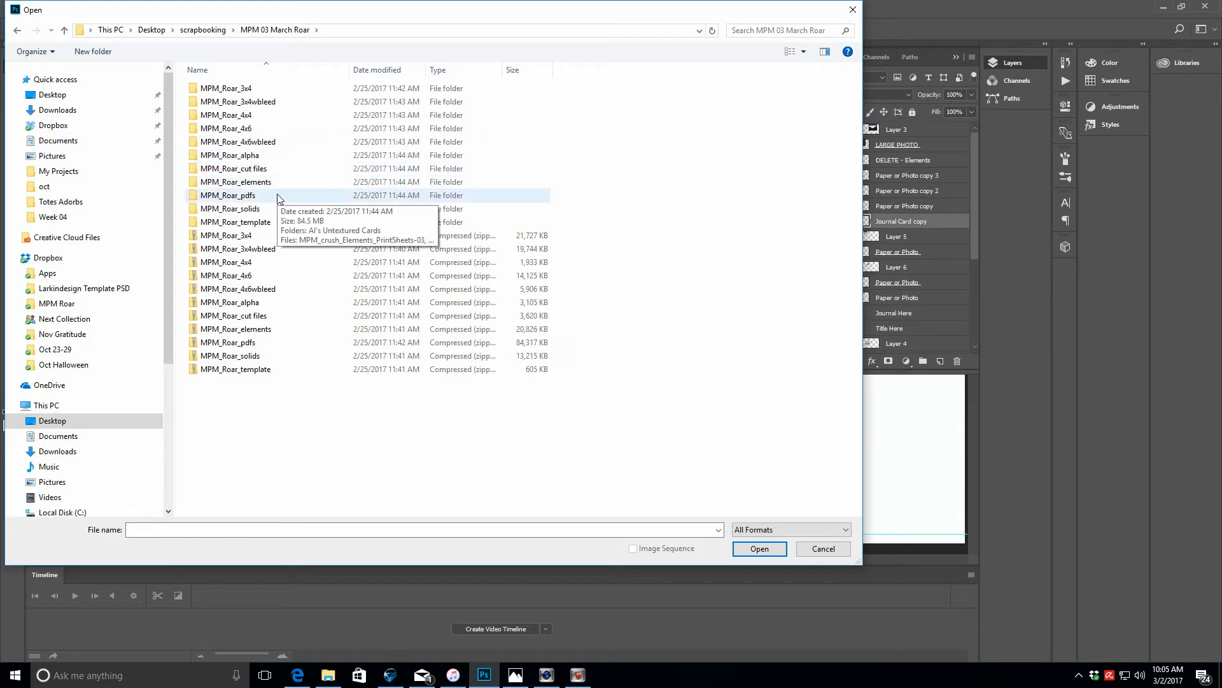
click(268, 91)
double_click(268, 91)
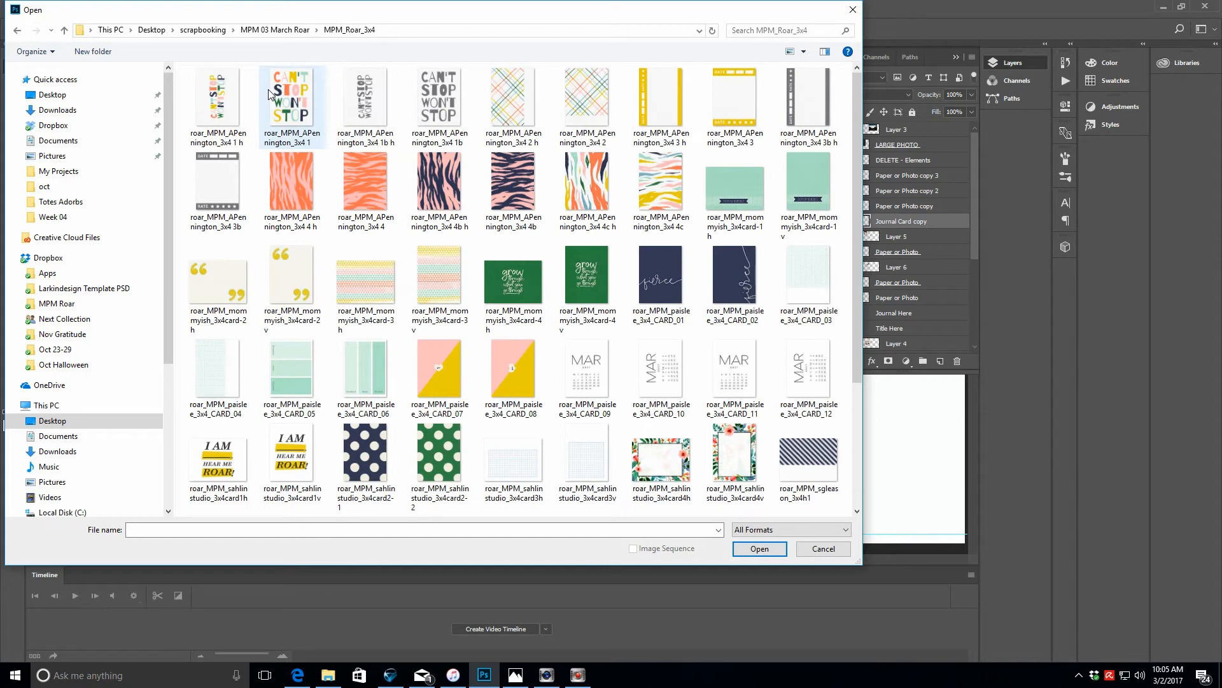
- Open the roar_MPM cards mommyish_3x4card-3v, paislee_3x4_CARD_07, APennington_3x4 2, APennington_3x4 3 and sgleason_3x4h1a
click(441, 274)
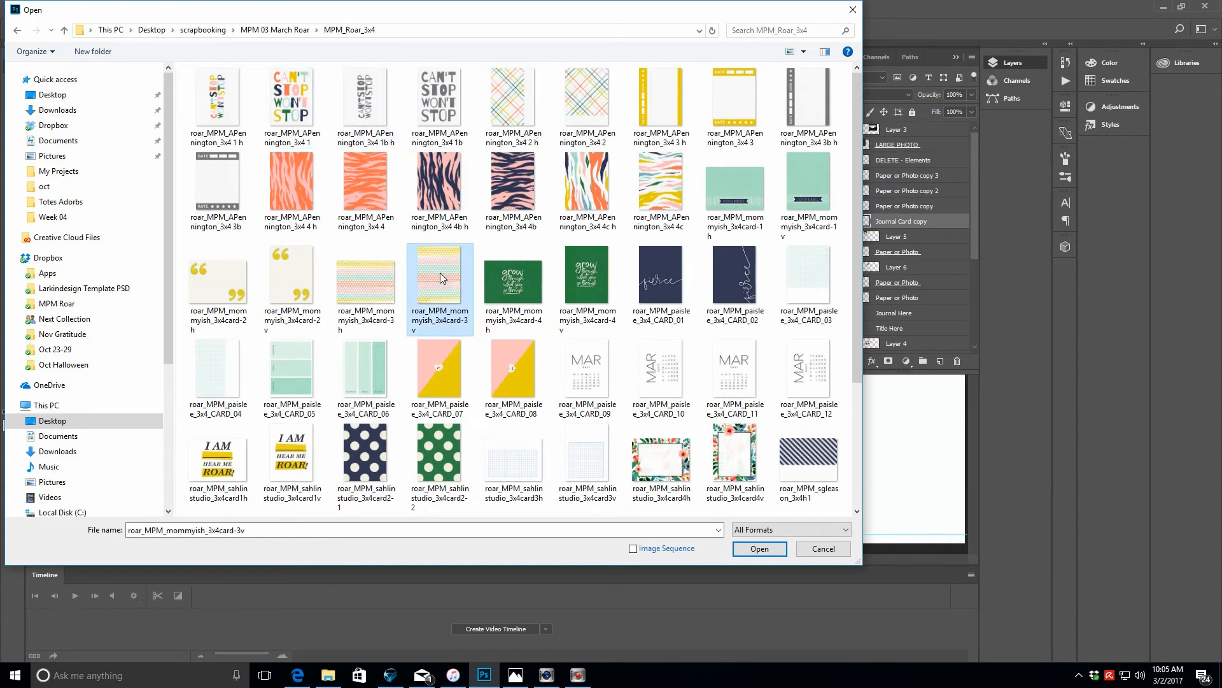
ctrl+click(438, 380)
ctrl+click(584, 116)
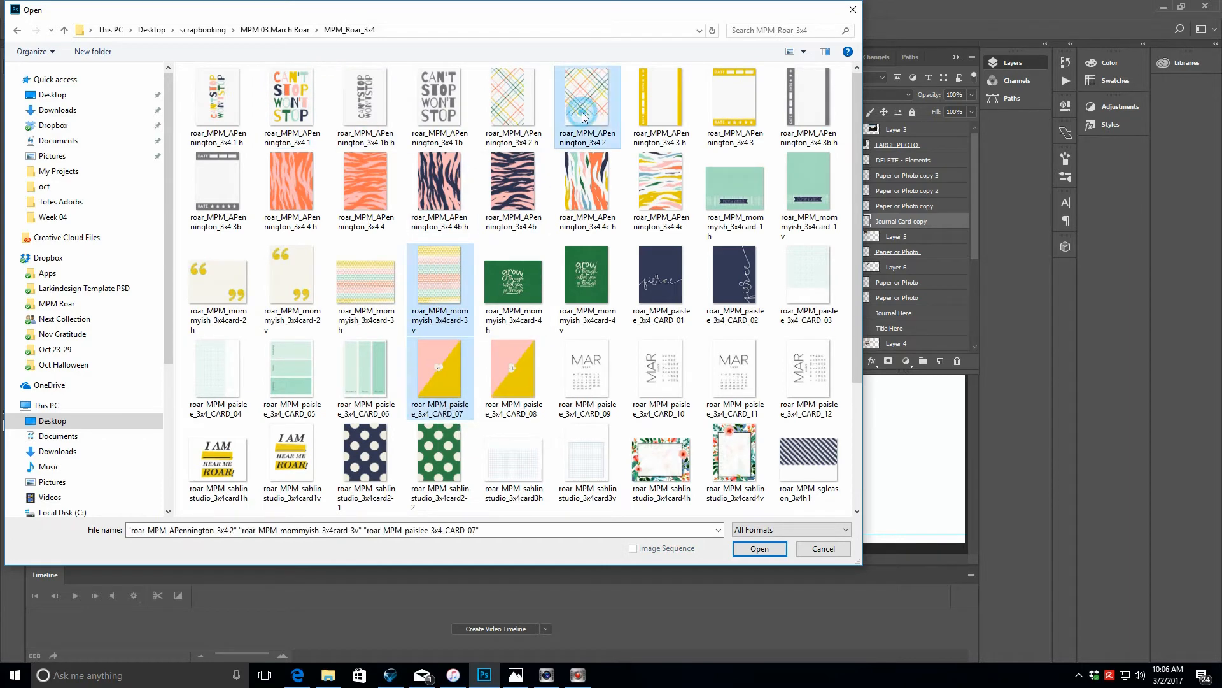
ctrl+click(731, 106)
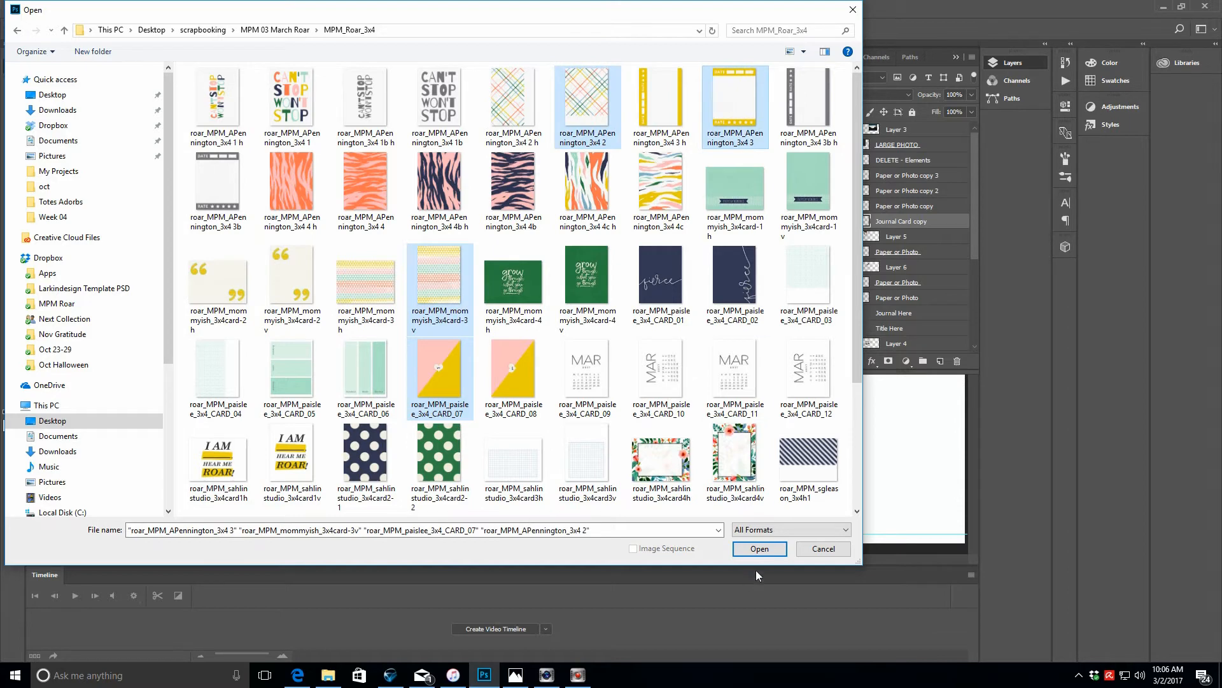
drag(857, 342, 869, 477)
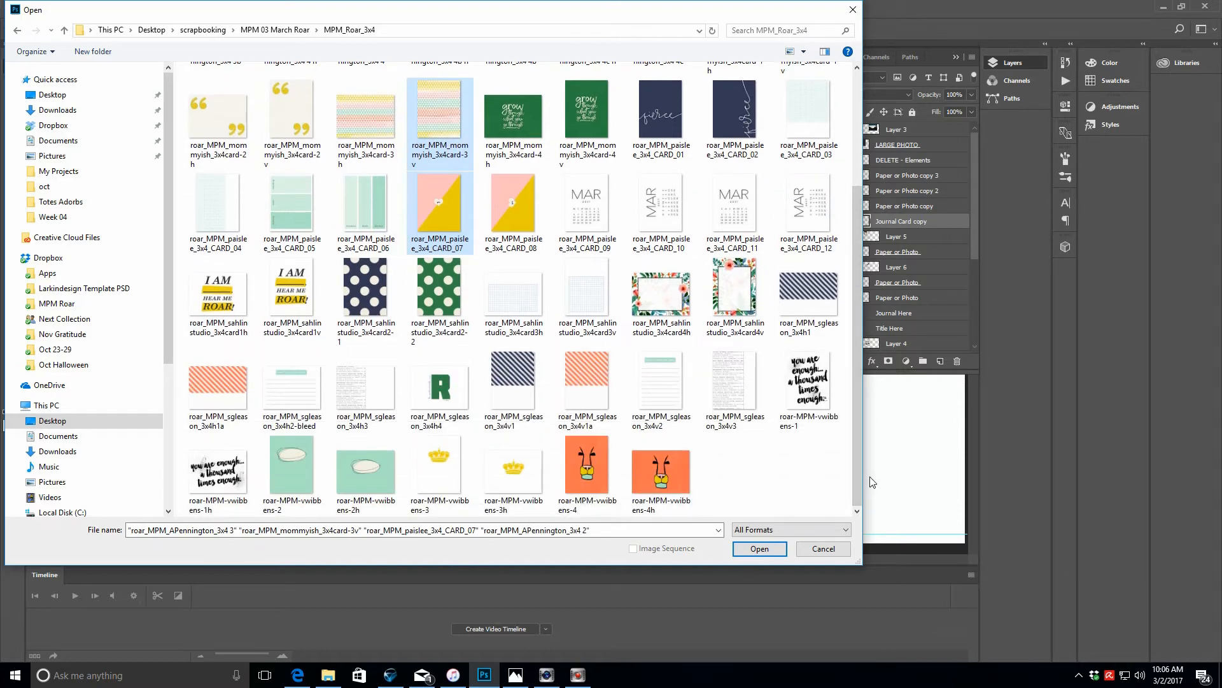
ctrl+click(222, 381)
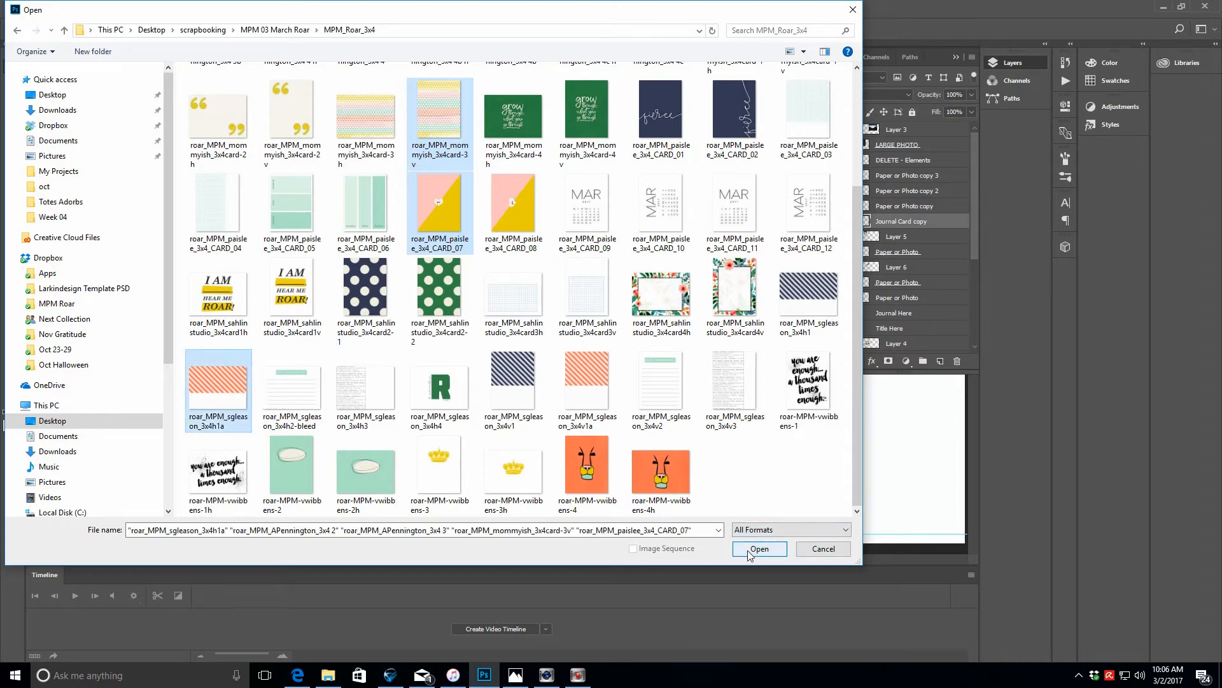
click(760, 548)
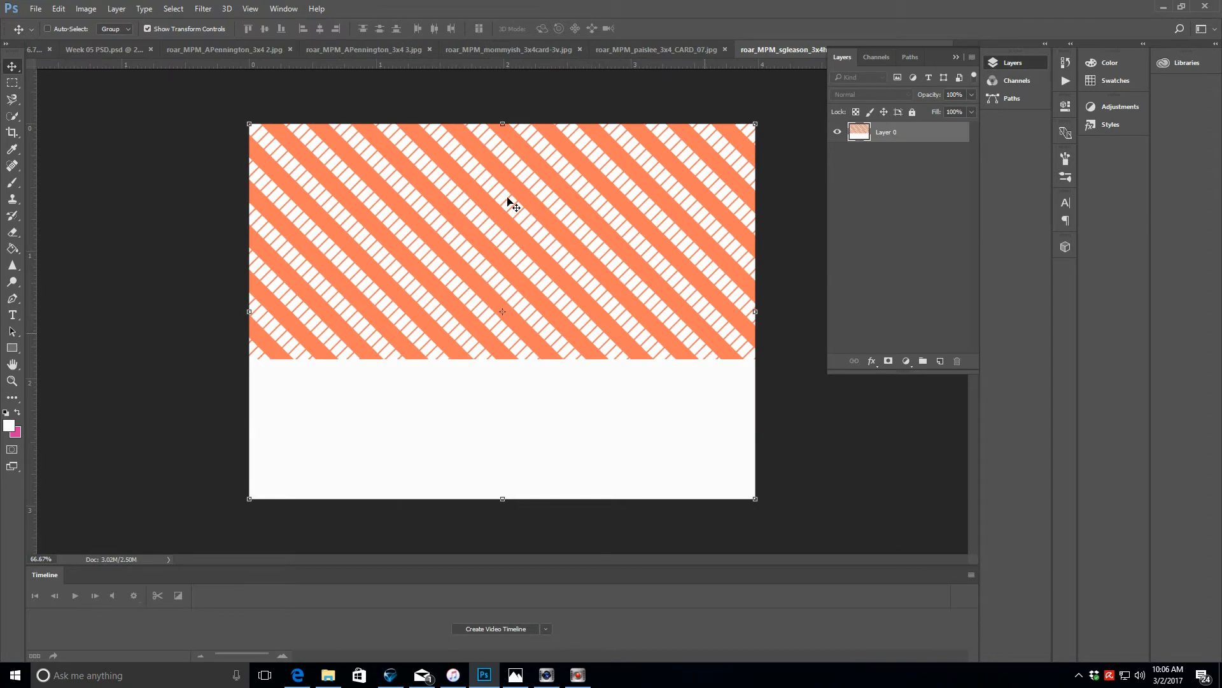
- In Week 05 PSD, delete the Paper or Photo copy 2 and Paper or Photo copy layers, the two small stacked frames in the left page's middle row
click(99, 49)
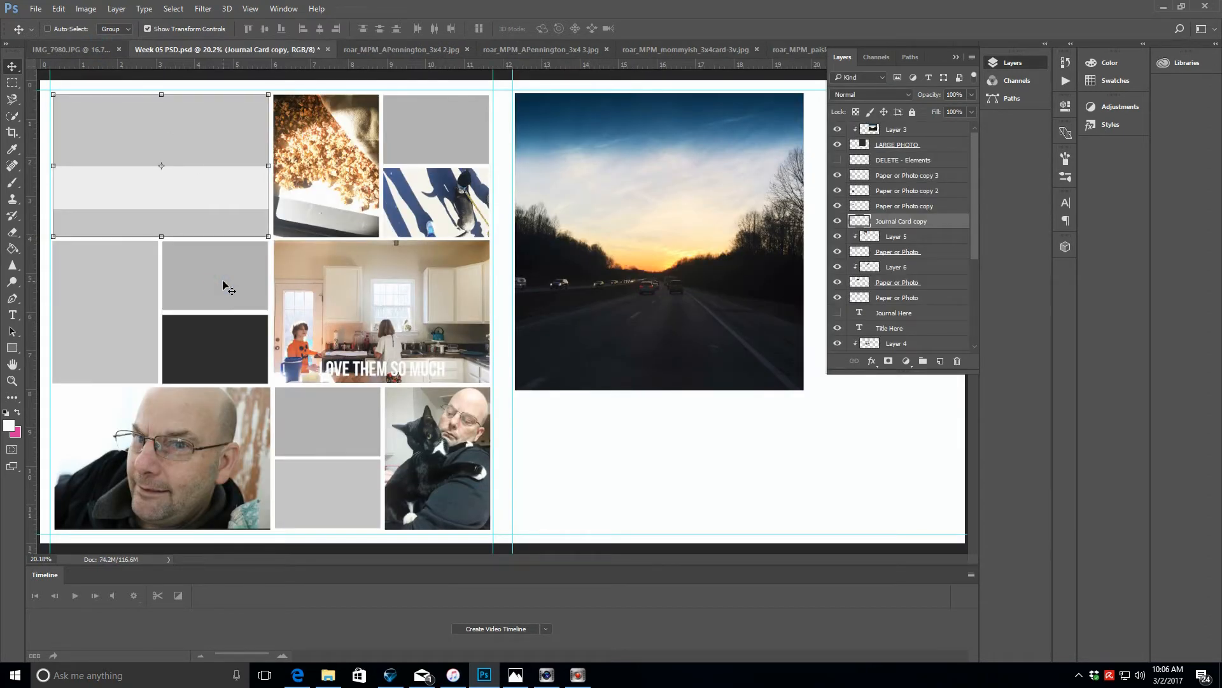
click(919, 176)
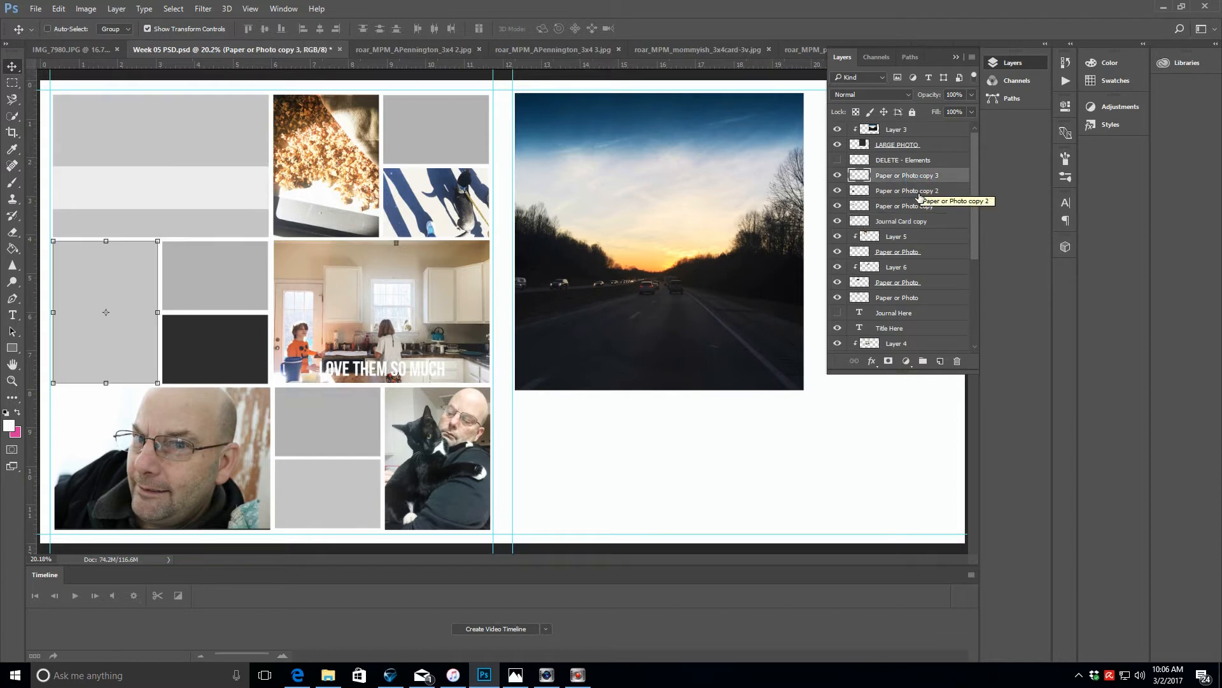
click(920, 191)
right_click(920, 197)
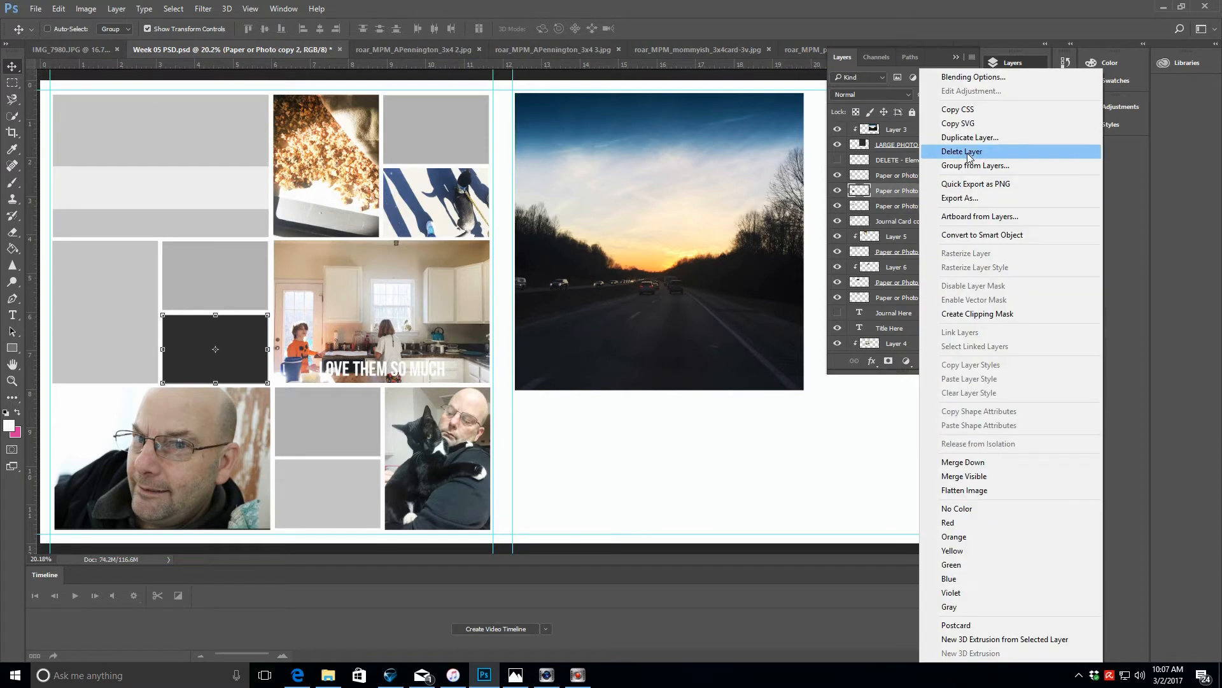
click(965, 151)
click(565, 258)
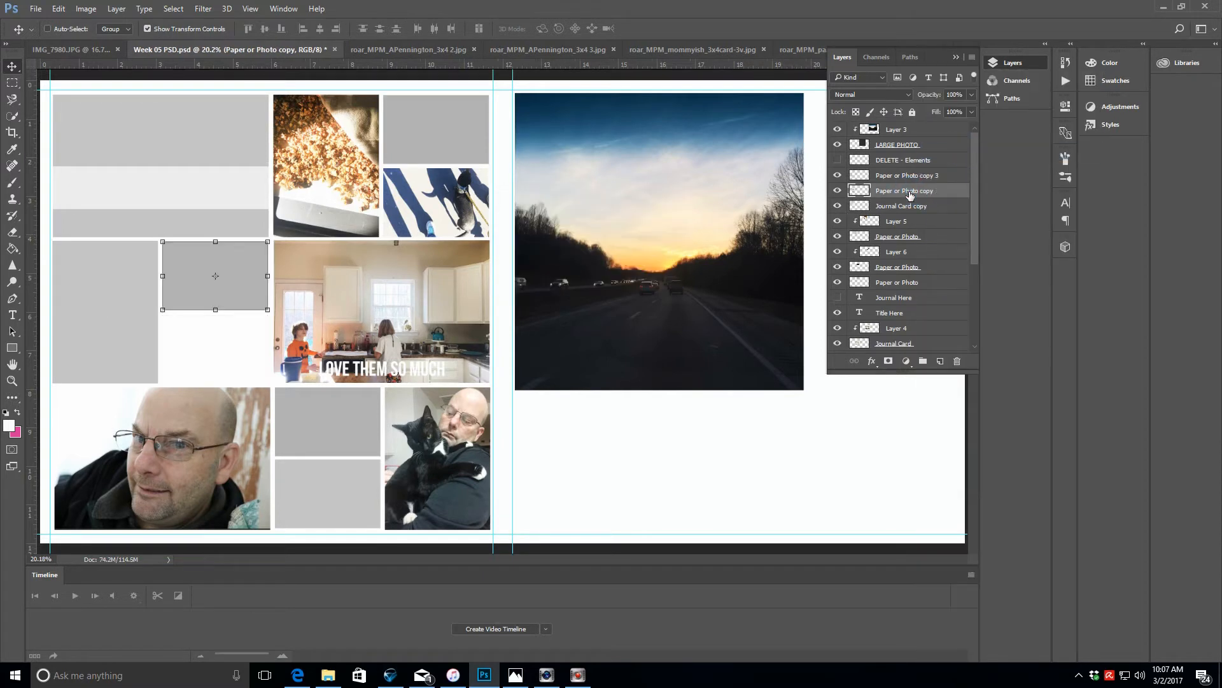
right_click(909, 195)
click(965, 151)
click(564, 259)
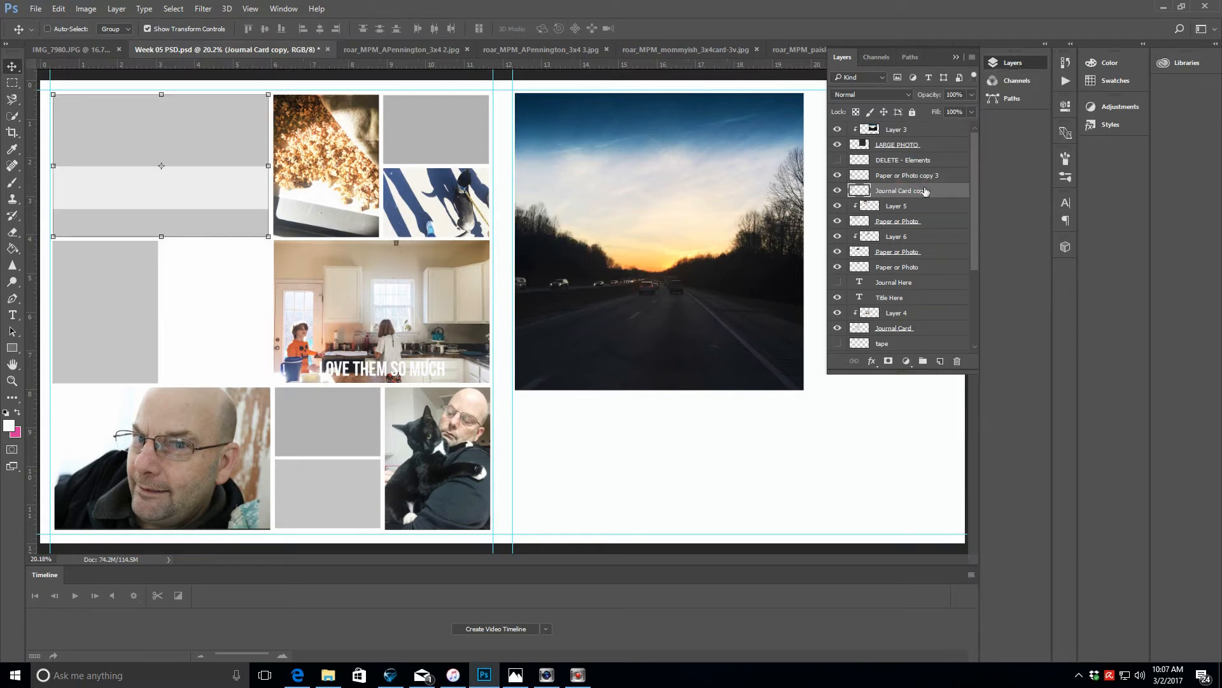
- Duplicate the tall Paper or Photo copy 3 frame and place the duplicate in the gap beside it in the left page's middle row
click(919, 175)
right_click(919, 176)
click(965, 135)
click(720, 210)
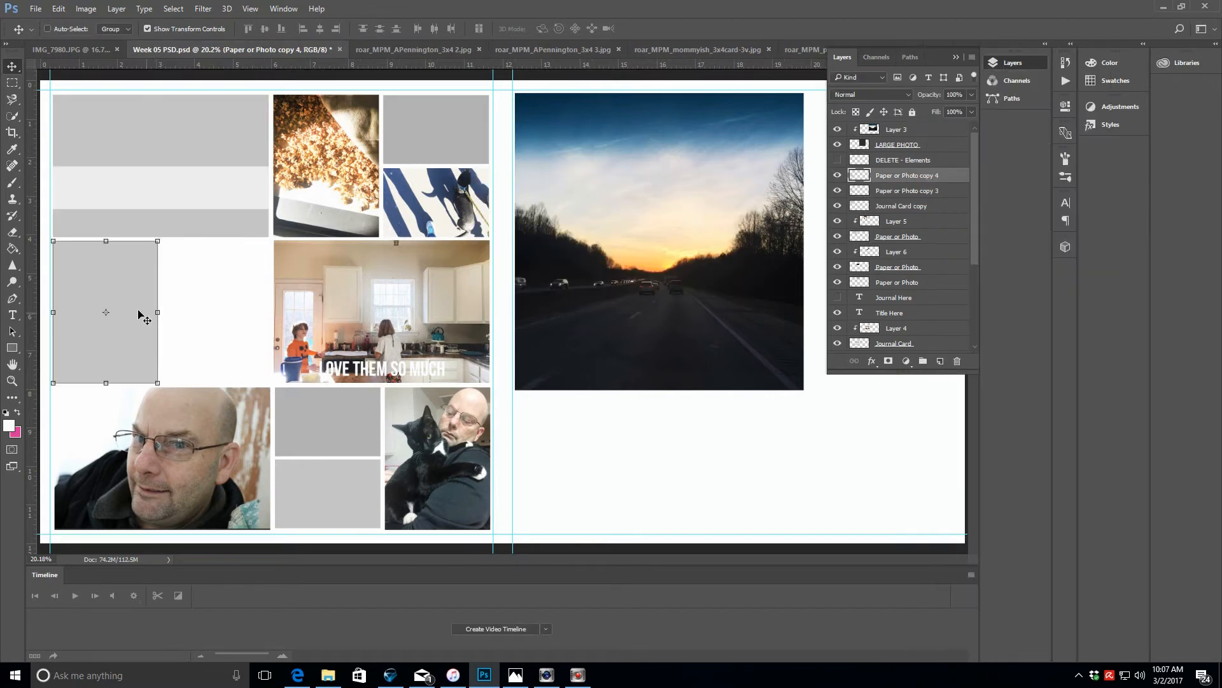
drag(140, 314, 240, 282)
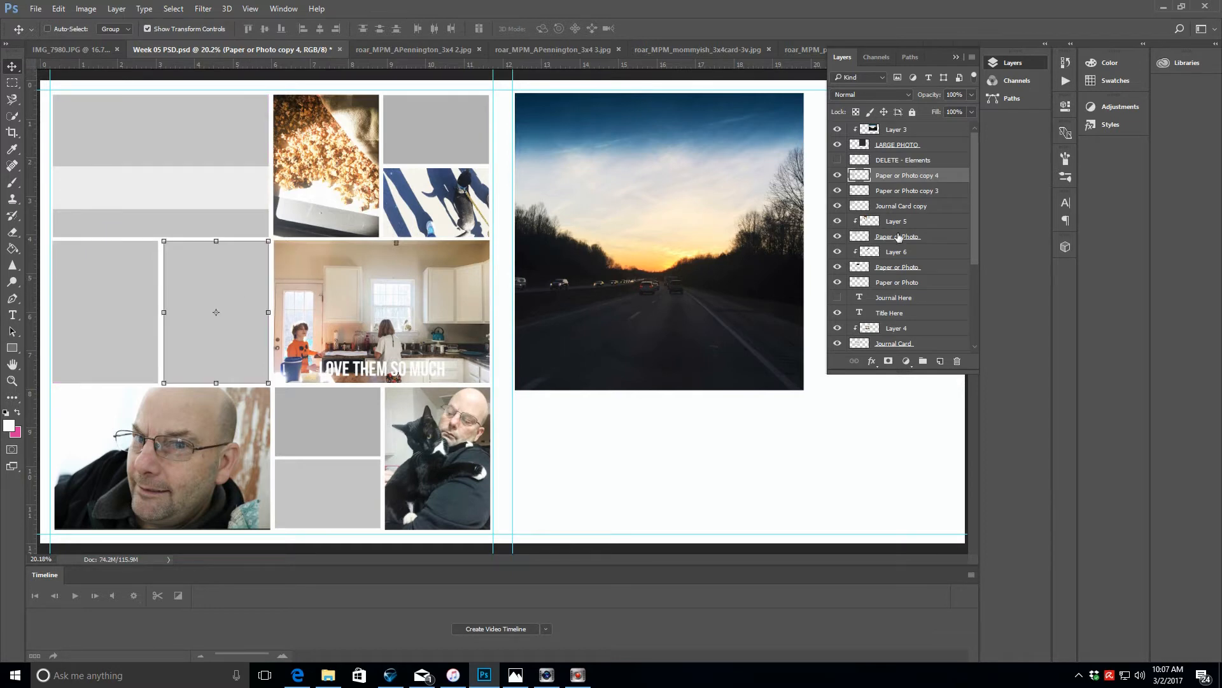
- Release Layer 6's clipping mask, move it above Paper or Photo copy 4, and enlarge the shadow photo to cover that frame
click(923, 237)
click(921, 253)
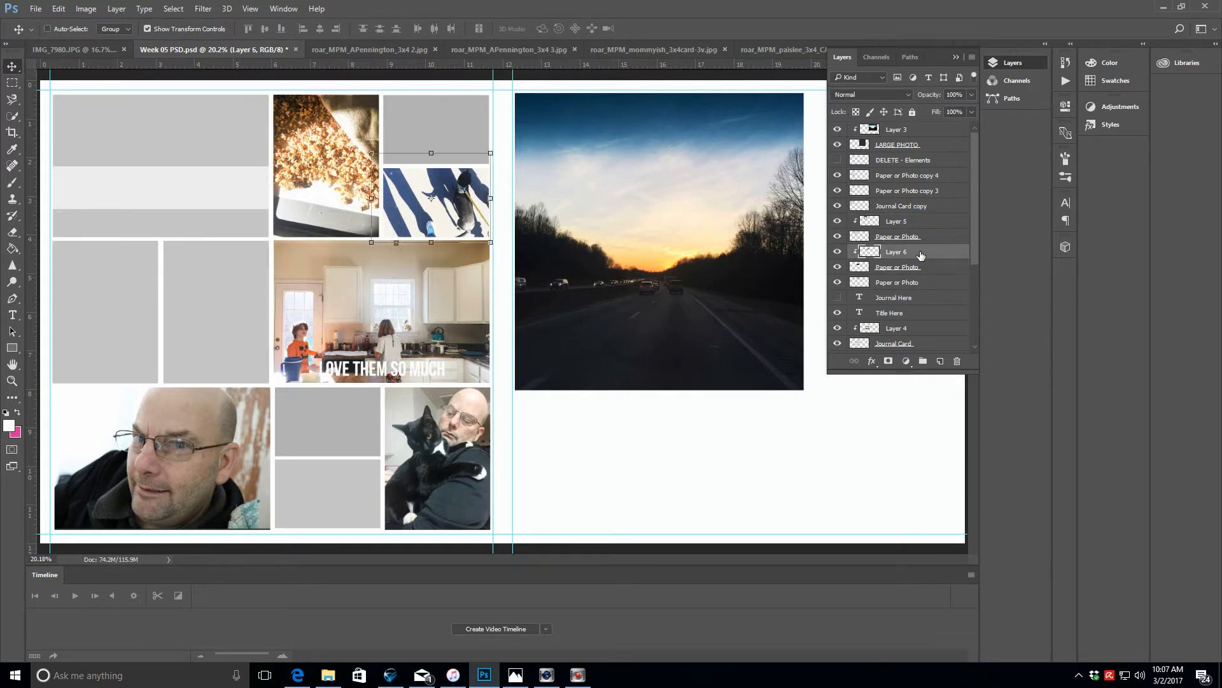
click(109, 11)
click(172, 204)
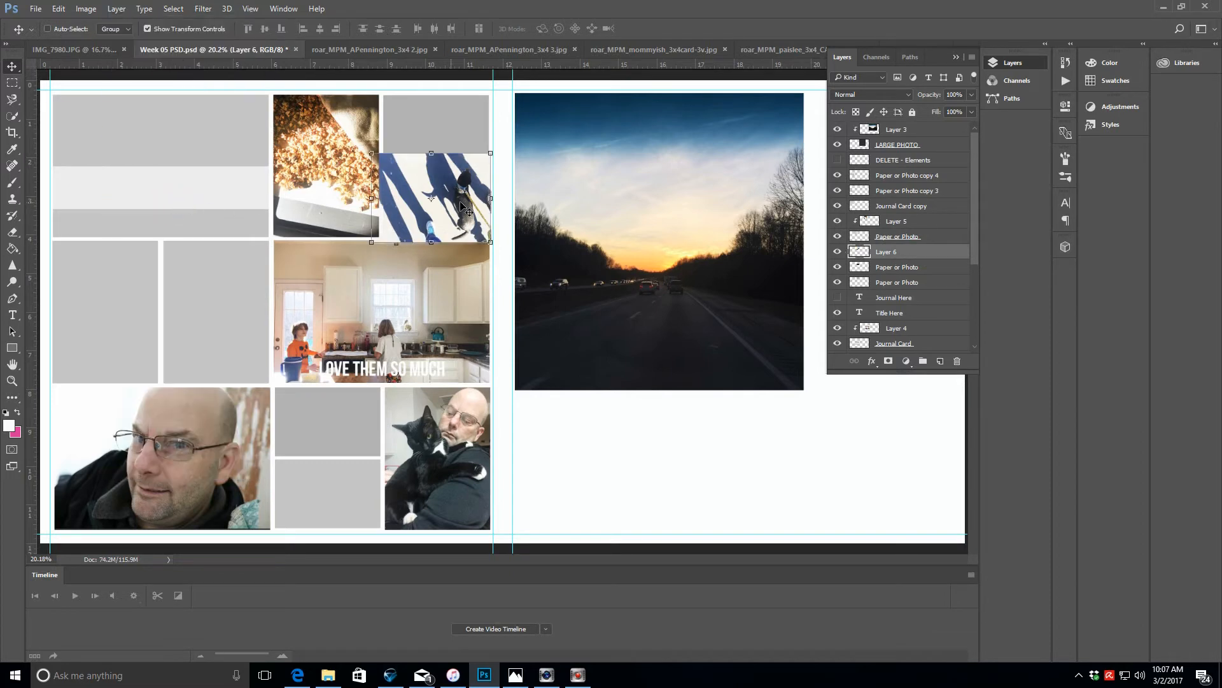
drag(469, 198, 325, 288)
drag(942, 253, 948, 174)
drag(336, 310, 351, 388)
drag(293, 354, 270, 356)
click(563, 28)
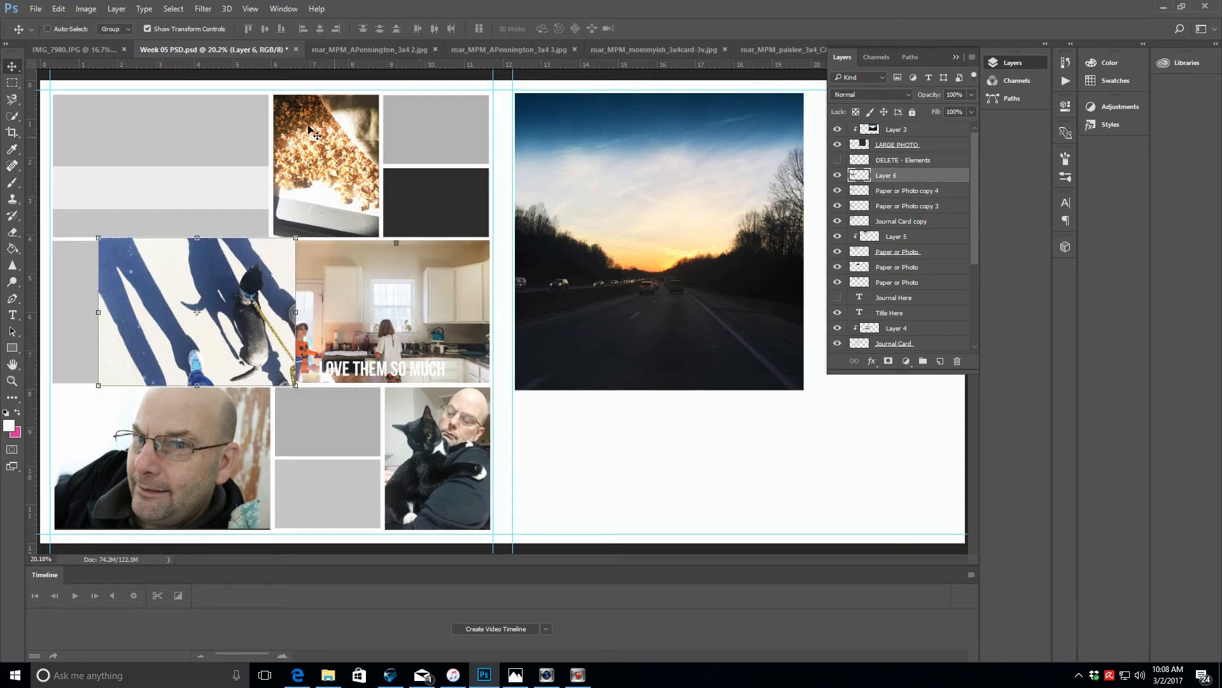
- Clip the Layer 6 shadow photo to Paper or Photo copy 4 and nudge it within the frame
click(117, 9)
click(179, 205)
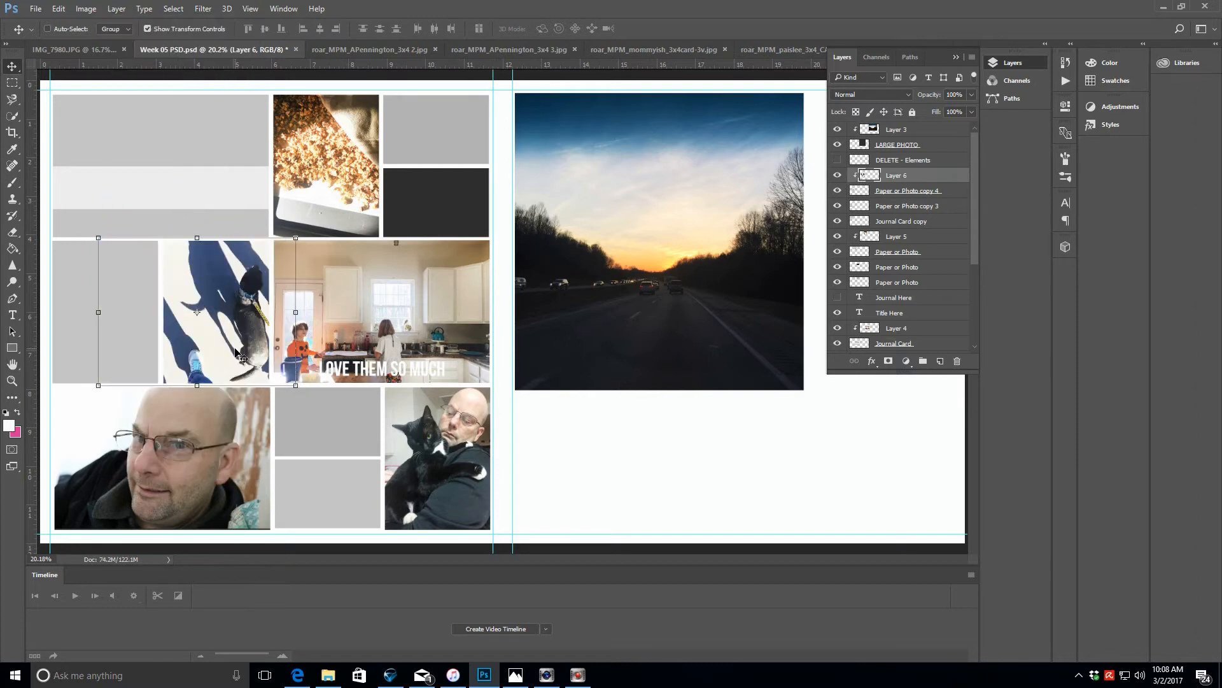
drag(236, 351, 237, 347)
drag(240, 350, 241, 351)
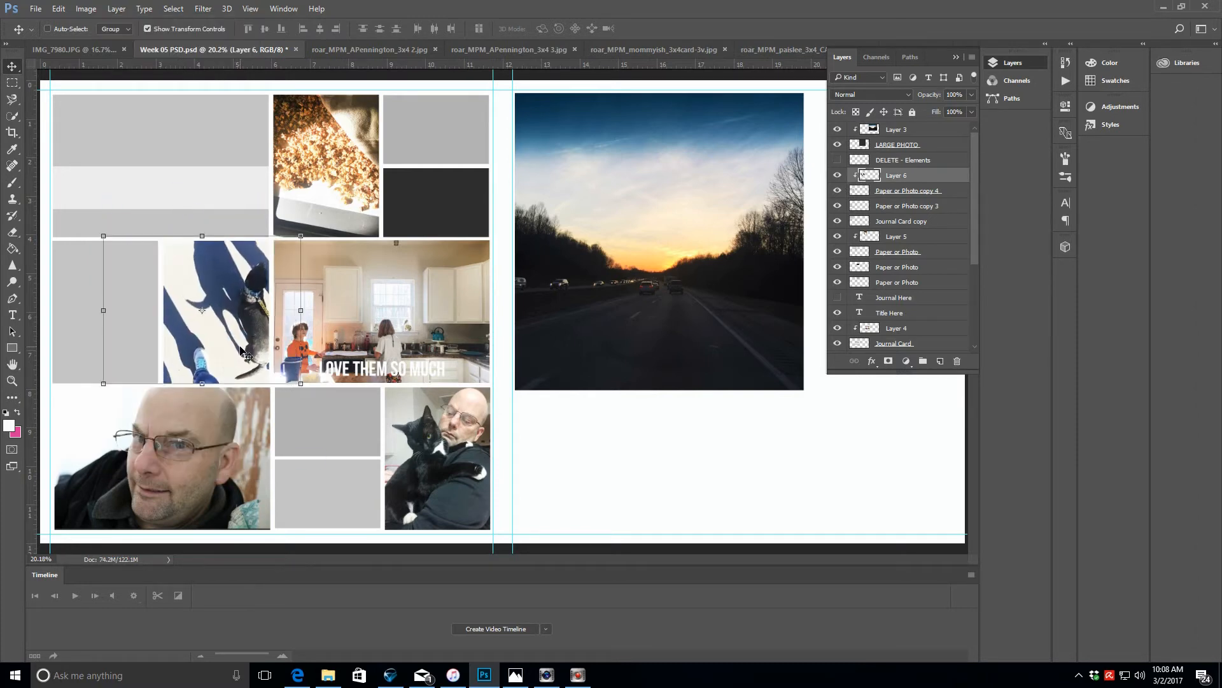
- Delete the Journal Card copy layer from the left page's top-left slot
click(923, 237)
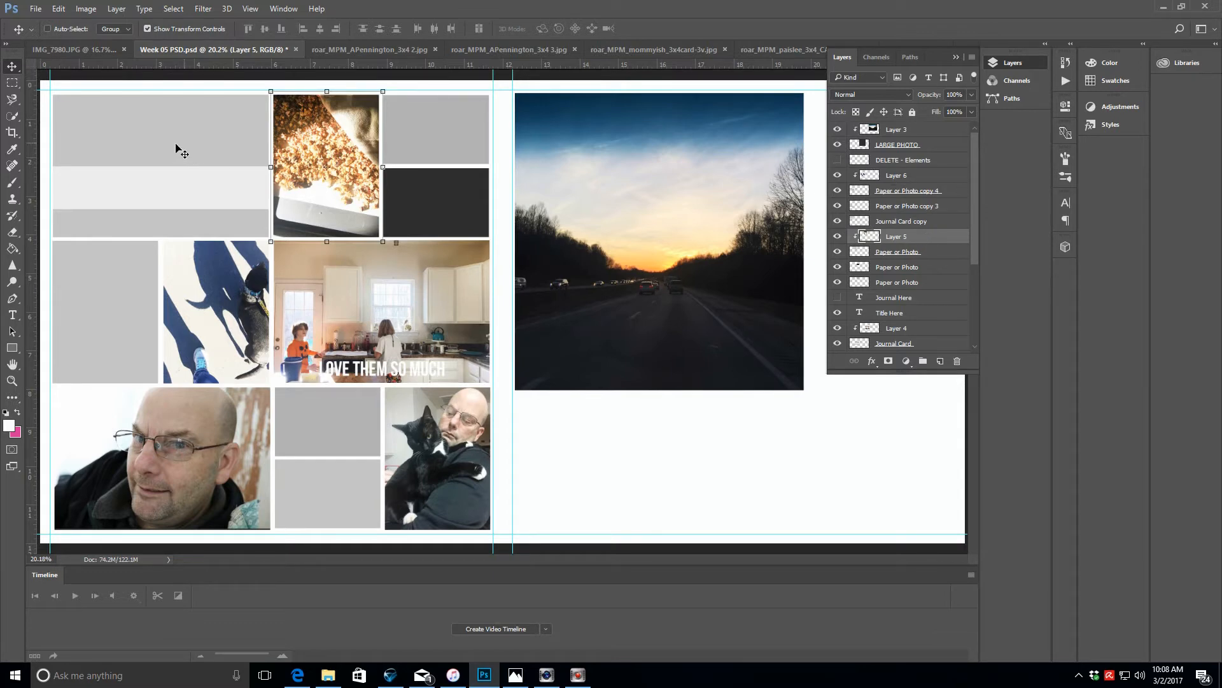
click(932, 255)
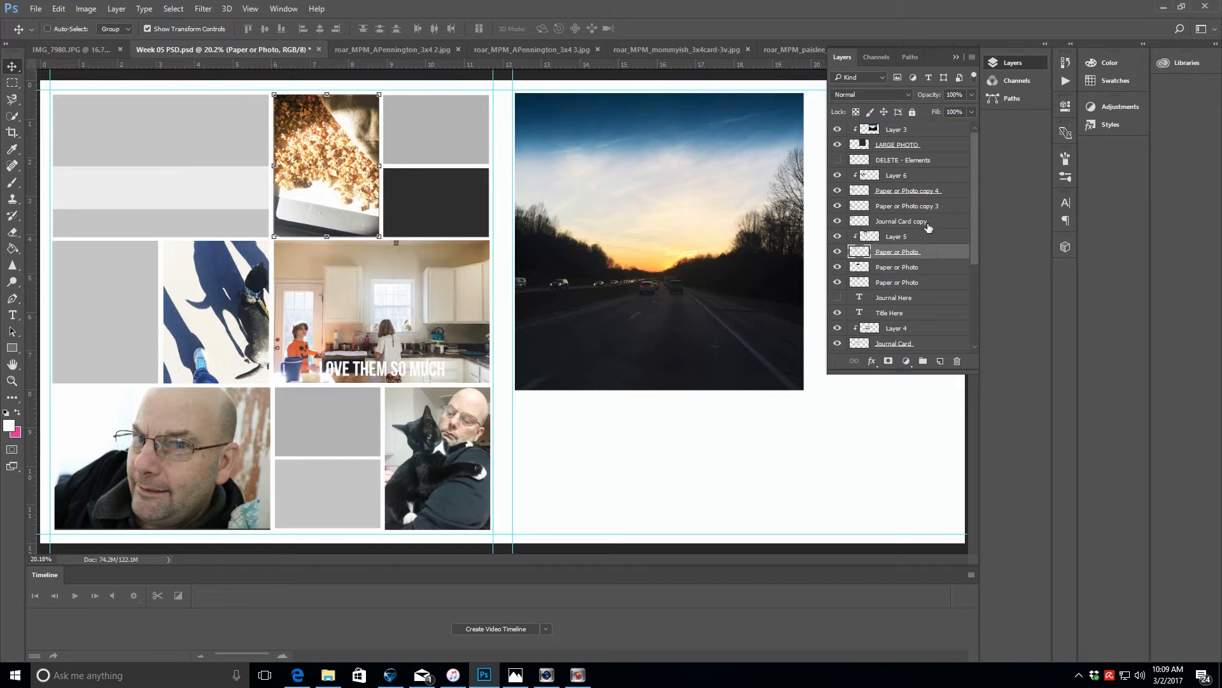
click(927, 226)
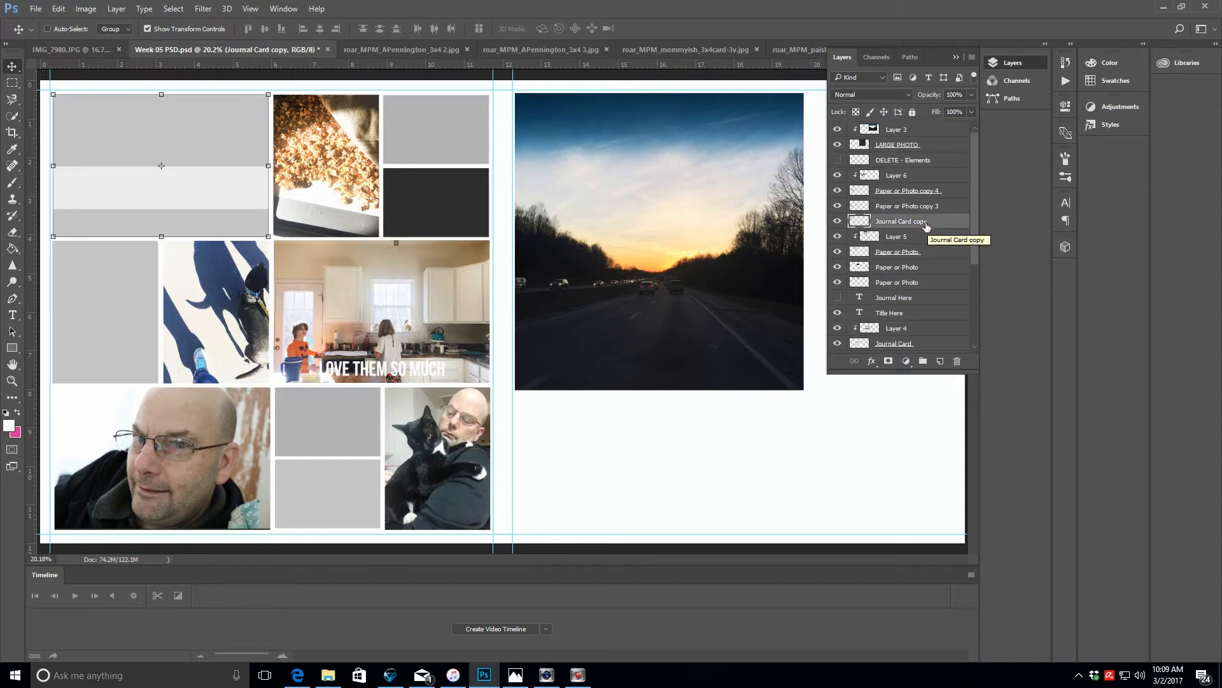
key(Delete)
- Duplicate the PHOTO frame layer beneath Layer 2 in the left page's bottom-left slot
click(904, 268)
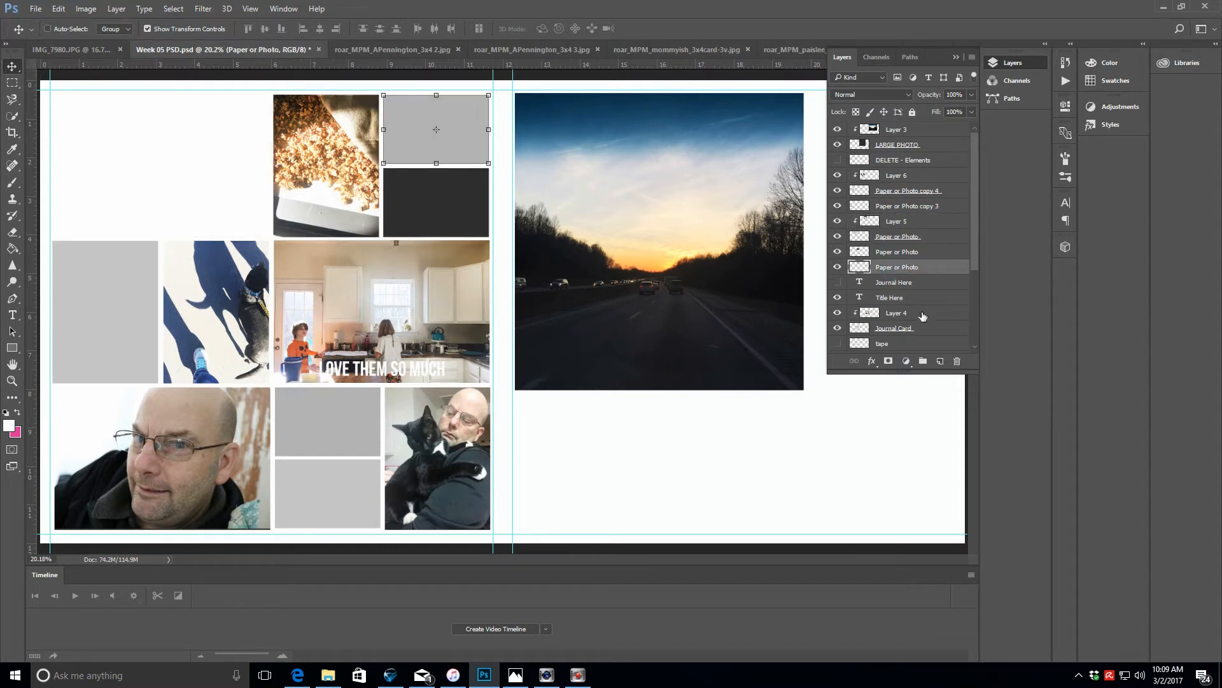
click(921, 329)
drag(974, 224, 985, 295)
click(909, 255)
right_click(909, 254)
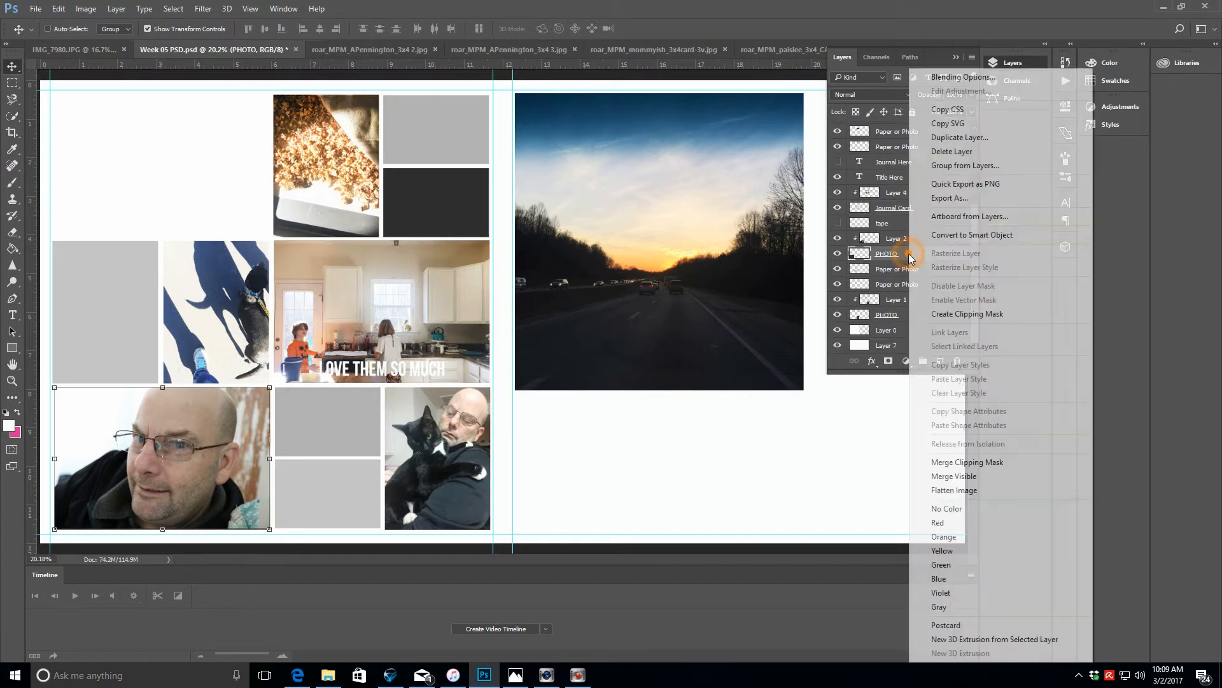
click(958, 137)
key(Return)
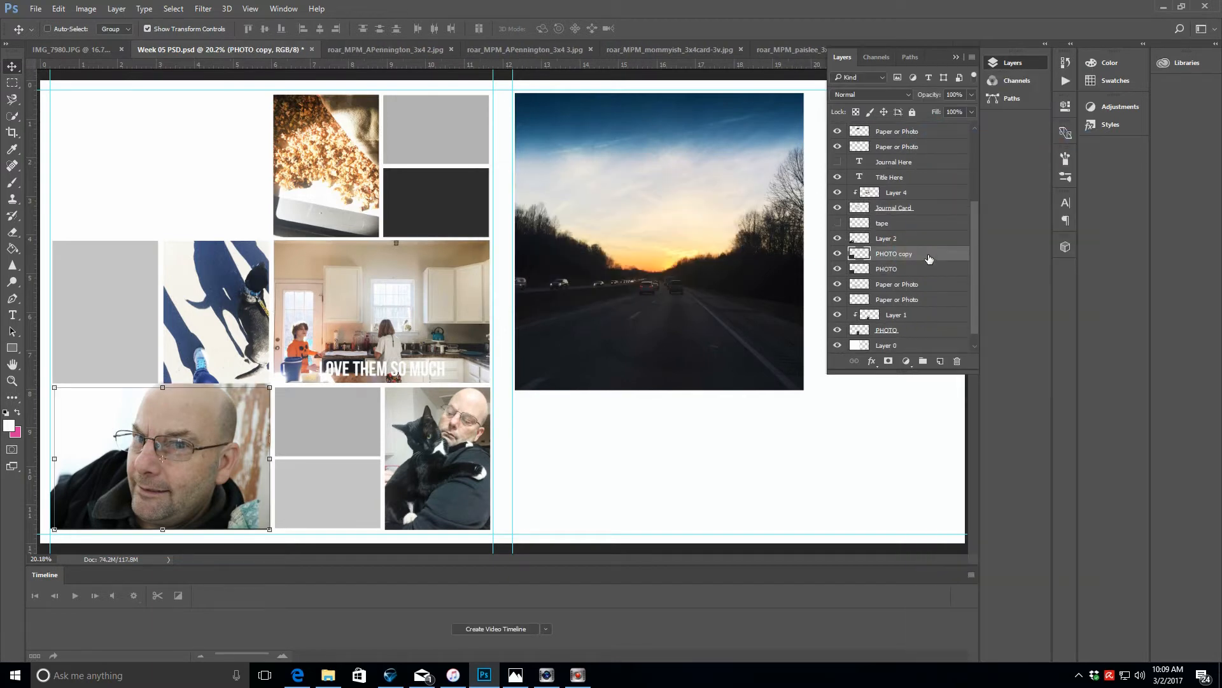
- Clip Layer 2 to PHOTO copy, then move the original PHOTO frame above Journal Here and into the left page's empty top-left slot
click(924, 244)
click(116, 8)
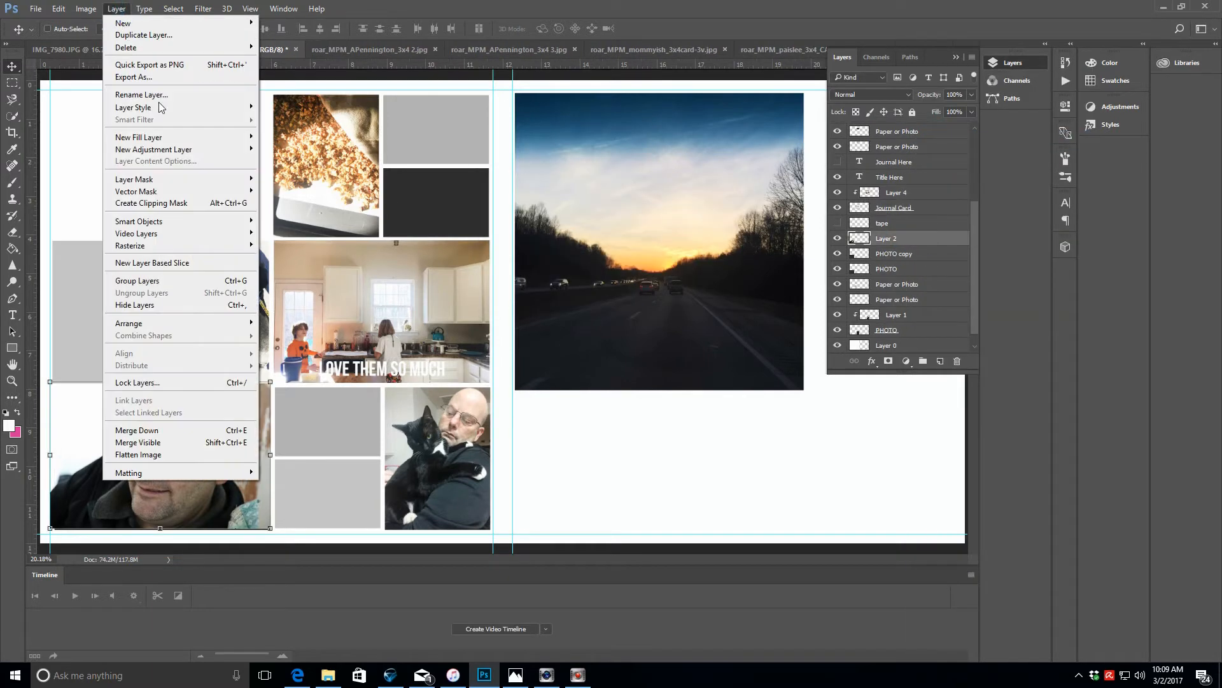
click(232, 204)
drag(921, 271, 951, 158)
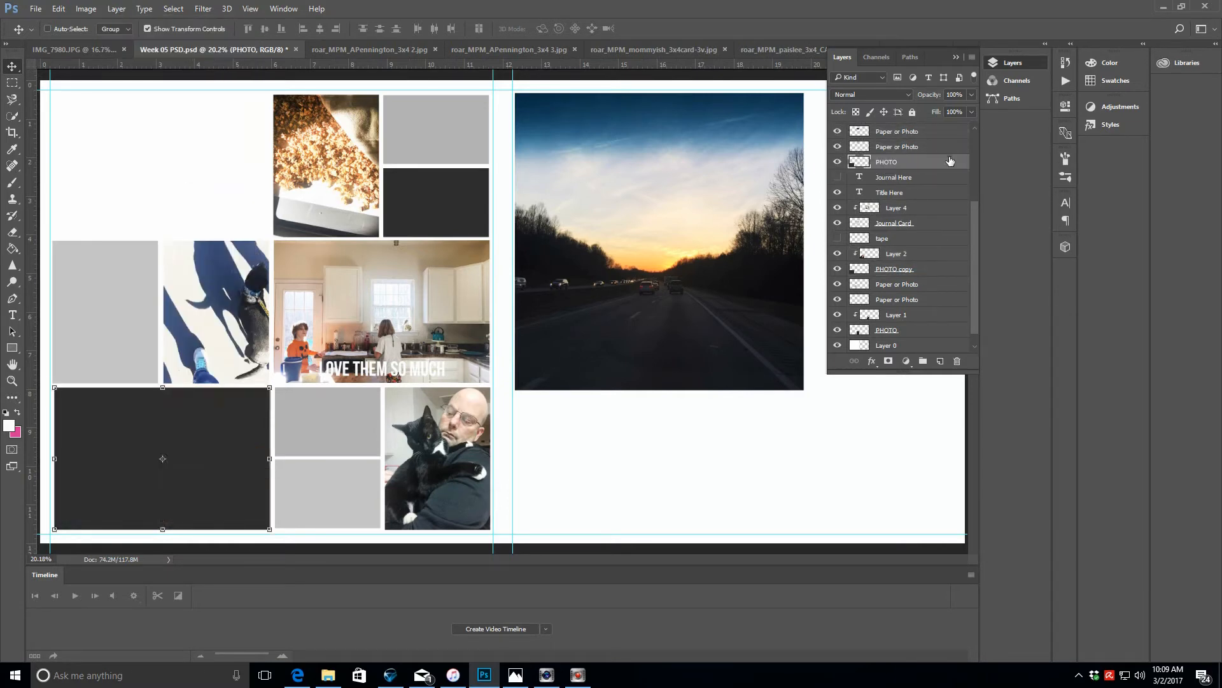
drag(229, 456, 232, 168)
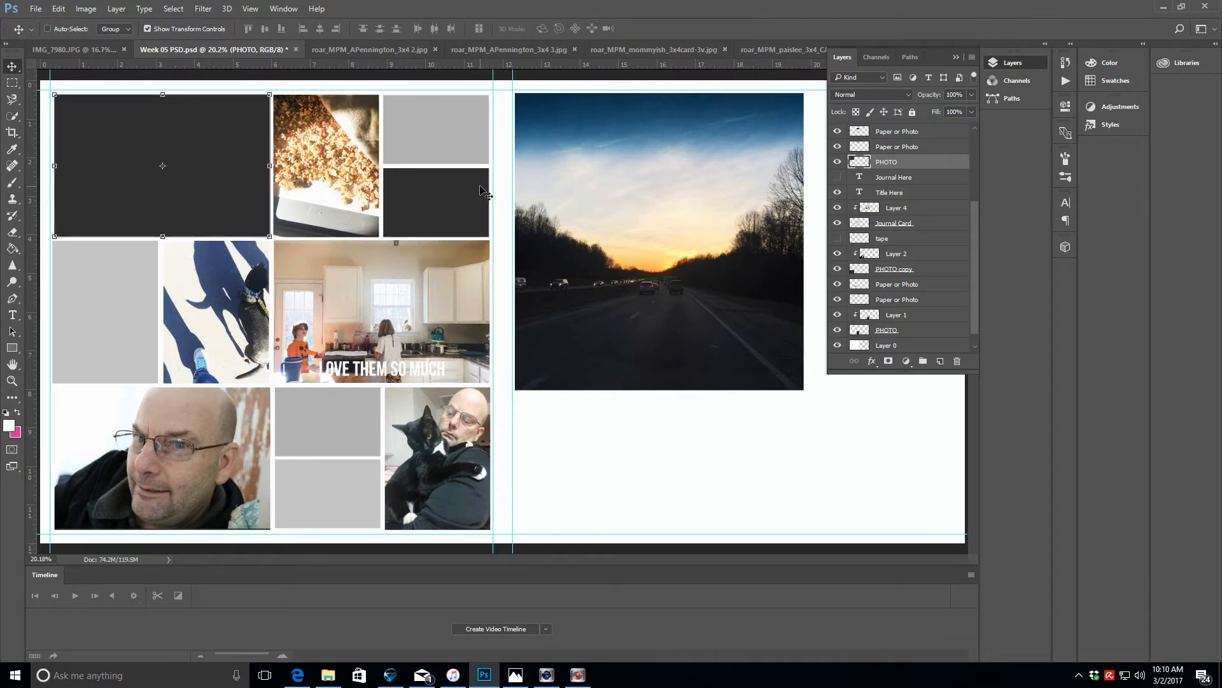
- Delete the dark Paper or Photo frame in the lower half of the left page's top-right slot
click(941, 134)
right_click(941, 134)
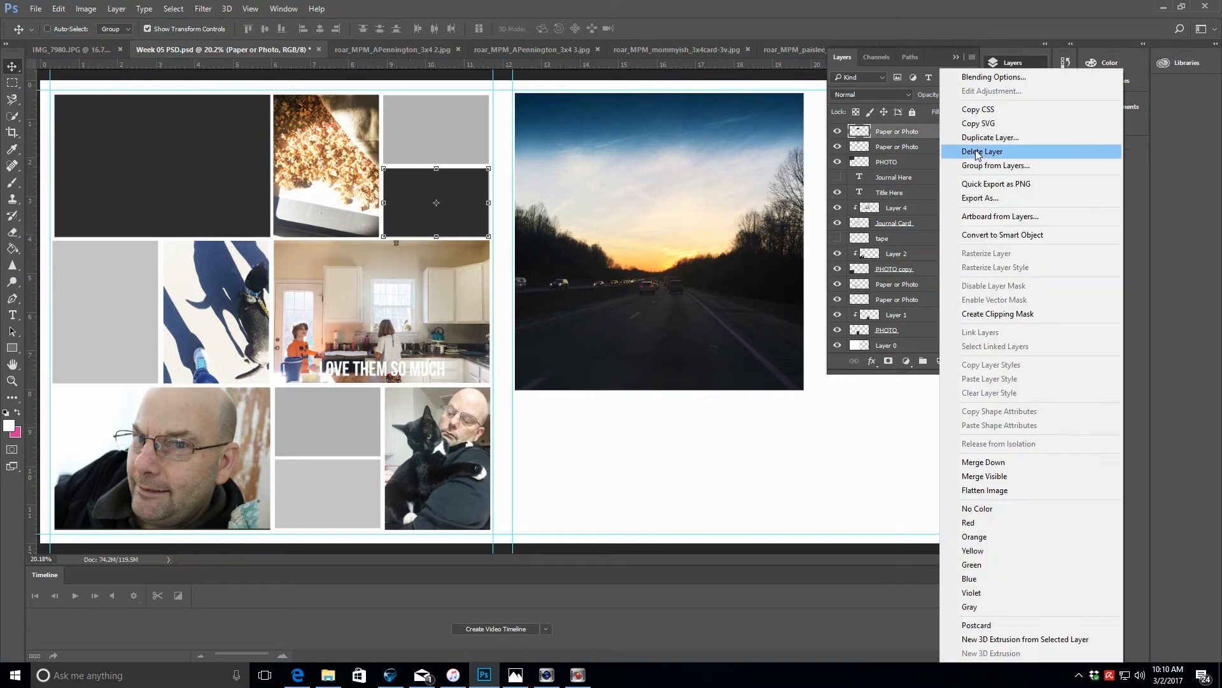
click(975, 150)
click(562, 254)
- Stretch the remaining grey Paper or Photo frame downward to 205.81% height so it fills the left page's top-right slot
drag(436, 164, 440, 237)
key(z)
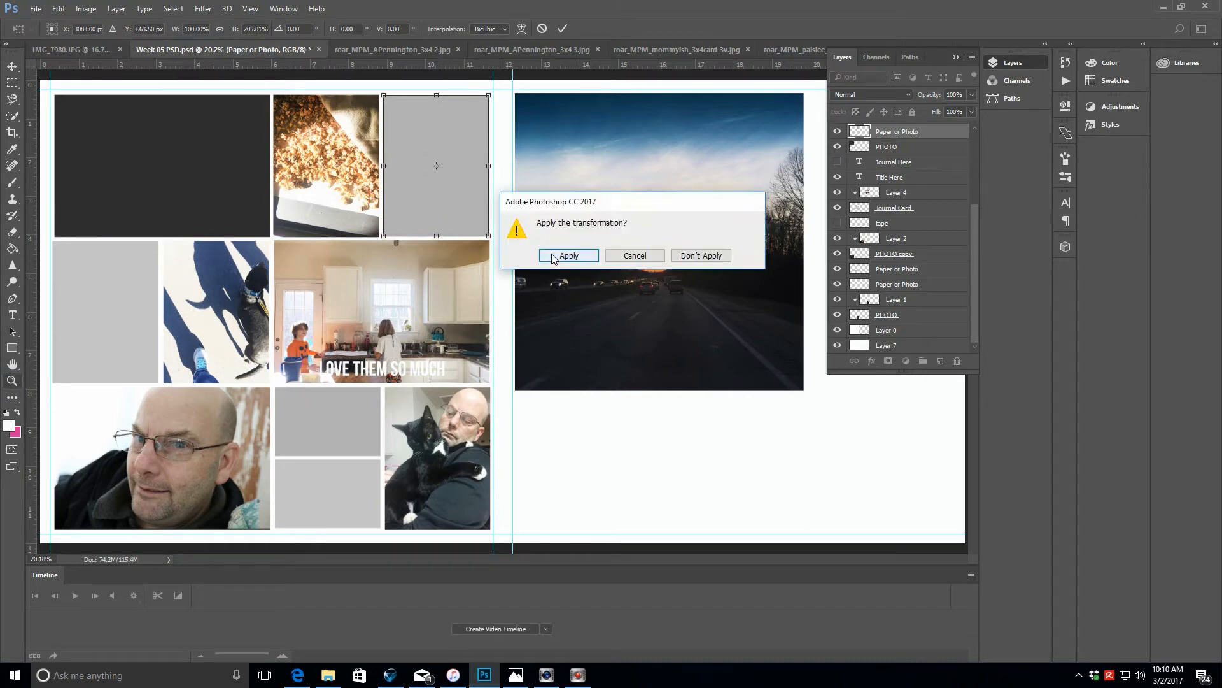
key(Return)
- Fine-tune the grey frame's height to 100.55% so its upper and lower edges line up with the neighbouring popcorn photo
double_click(385, 240)
key(v)
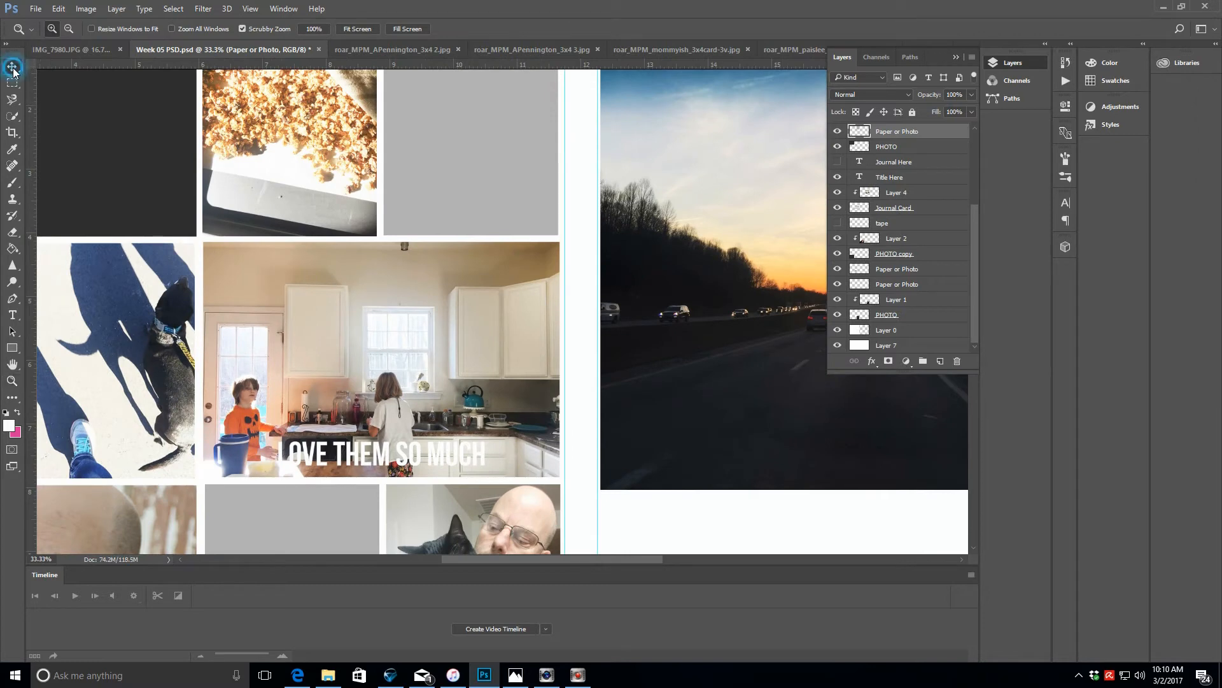
drag(471, 235, 396, 236)
scroll(471, 231, up, 3)
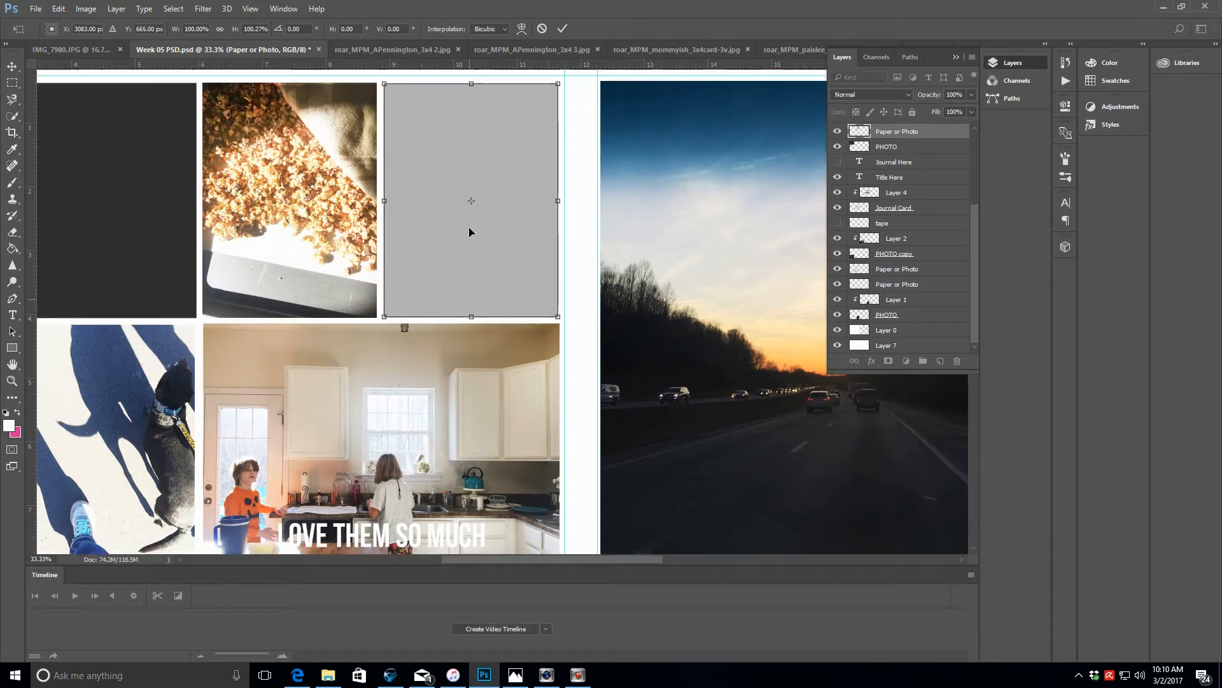
drag(472, 132, 471, 134)
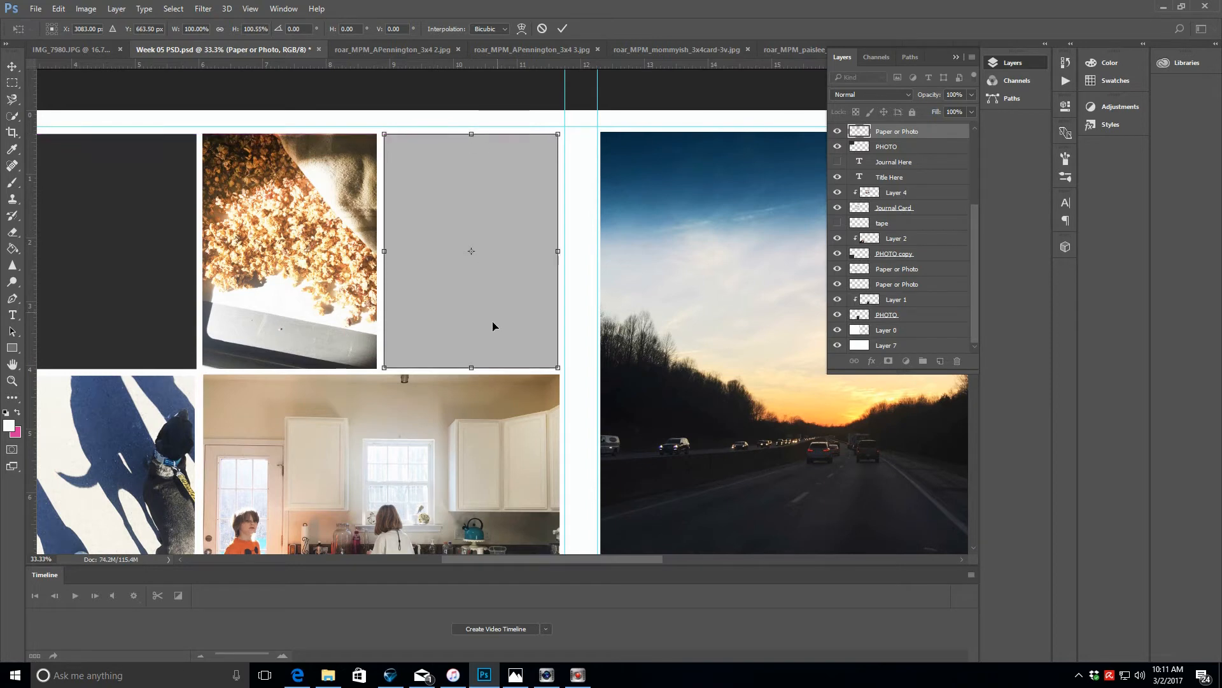
drag(472, 368, 471, 367)
right_click(472, 367)
click(471, 367)
click(563, 28)
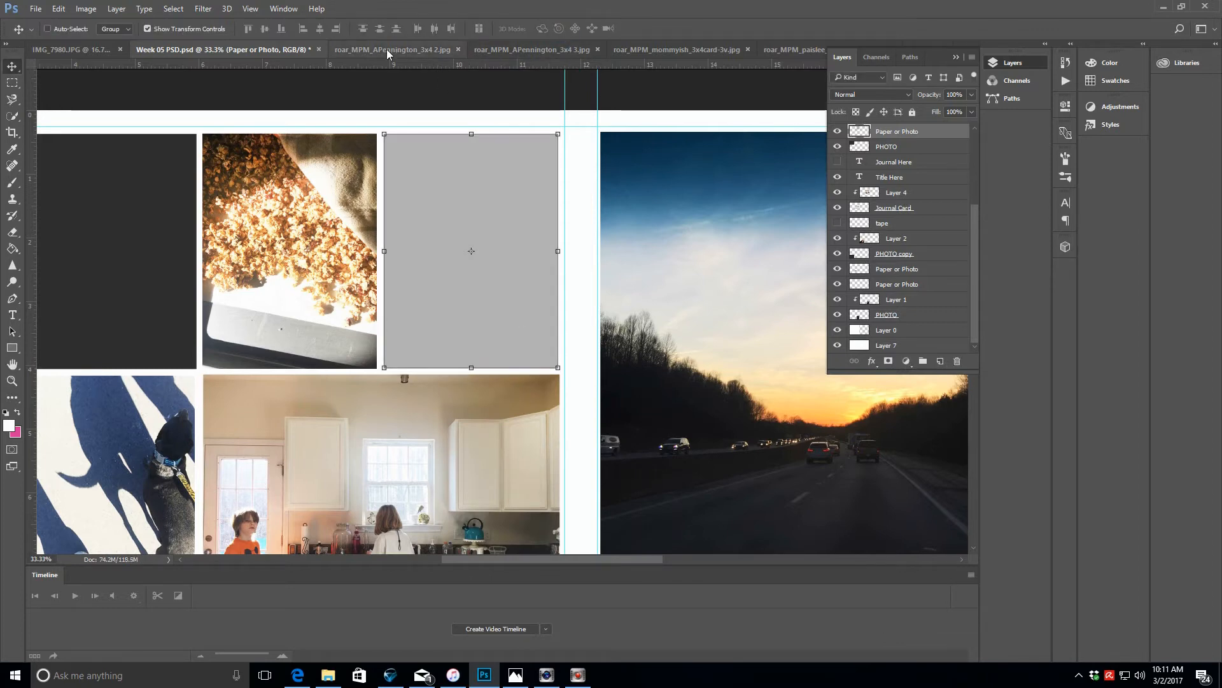
- Copy the plaid roar_MPM_APennington_3x4 2 card into Week 05 PSD and scale it to cover the left page's top-right frame
click(387, 49)
key(ctrl+c)
click(178, 51)
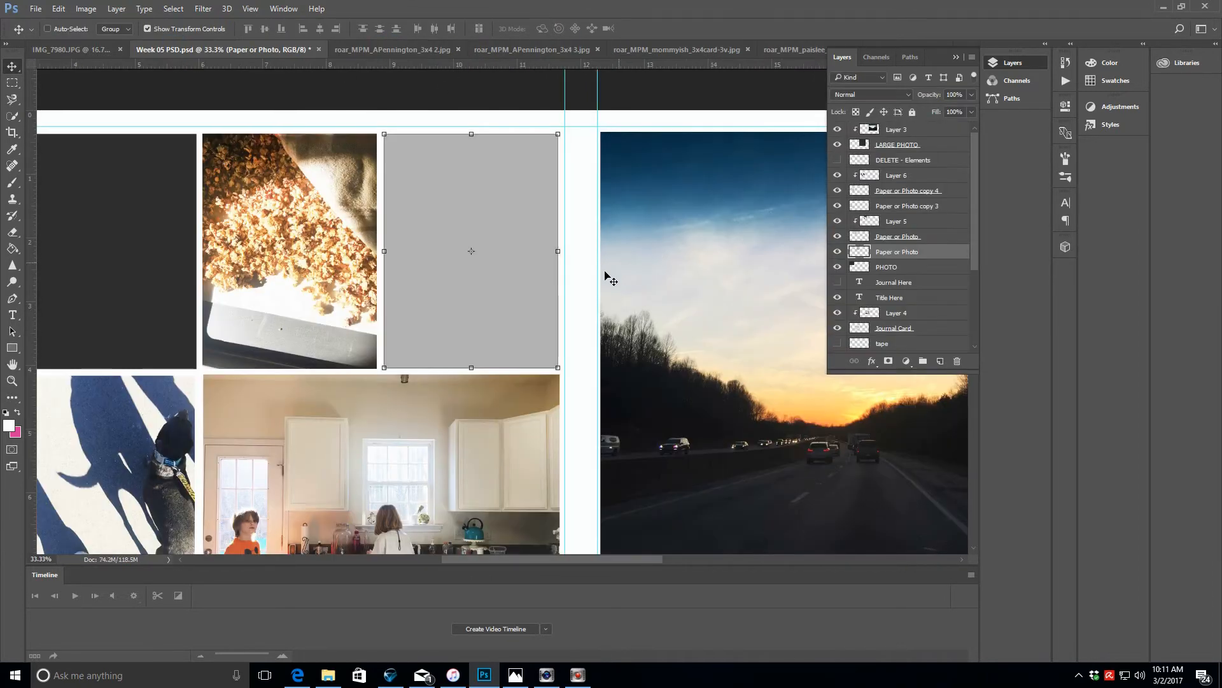
key(ctrl+v)
drag(517, 323, 492, 251)
drag(573, 386, 560, 369)
click(562, 28)
- Clip the plaid card to the left page's top-right frame and close the roar_MPM_APennington_3x4 2.jpg file
click(116, 9)
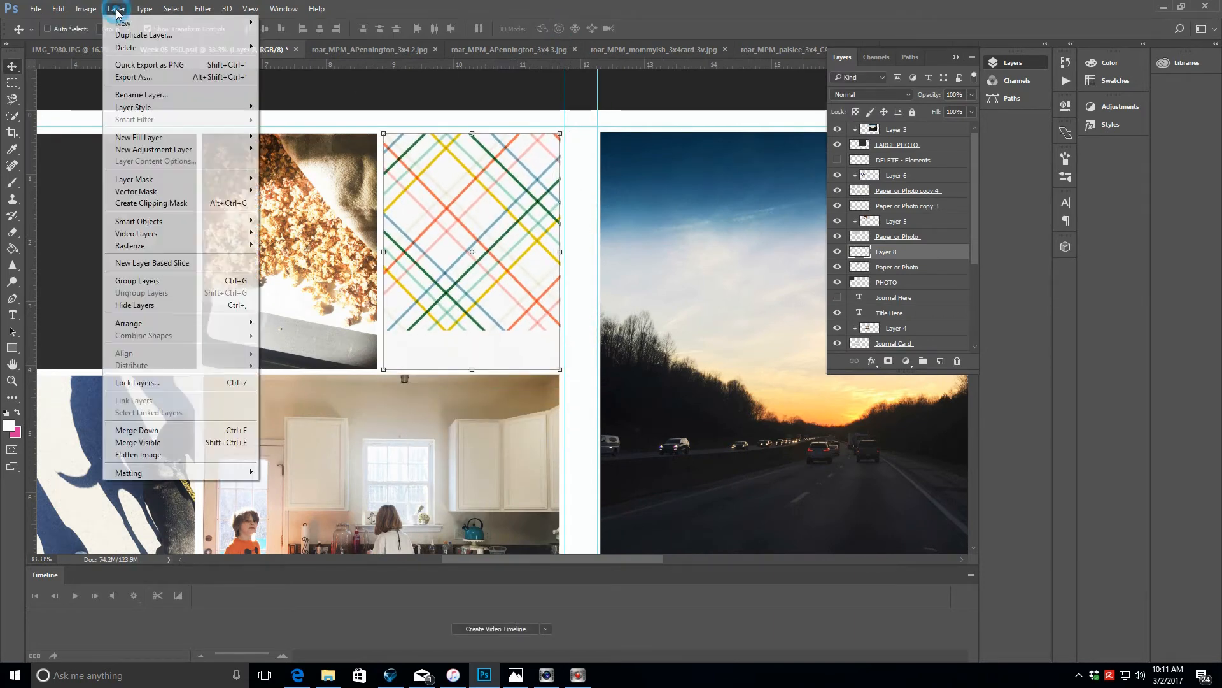
click(176, 201)
click(412, 49)
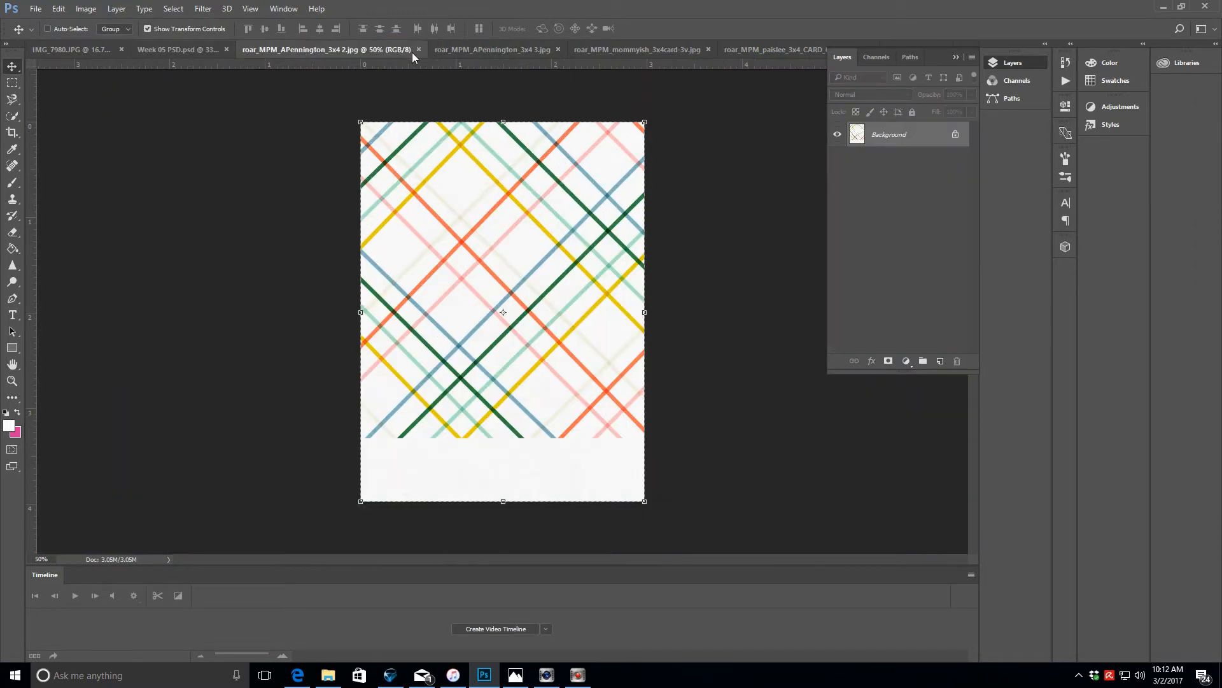
click(436, 50)
- Copy the whole yellow Date/Rate card from roar_MPM_APennington_3x4 3.jpg into Week 05 PSD, directly above the Paper or Photo copy 3 layer
click(472, 50)
key(ctrl+a)
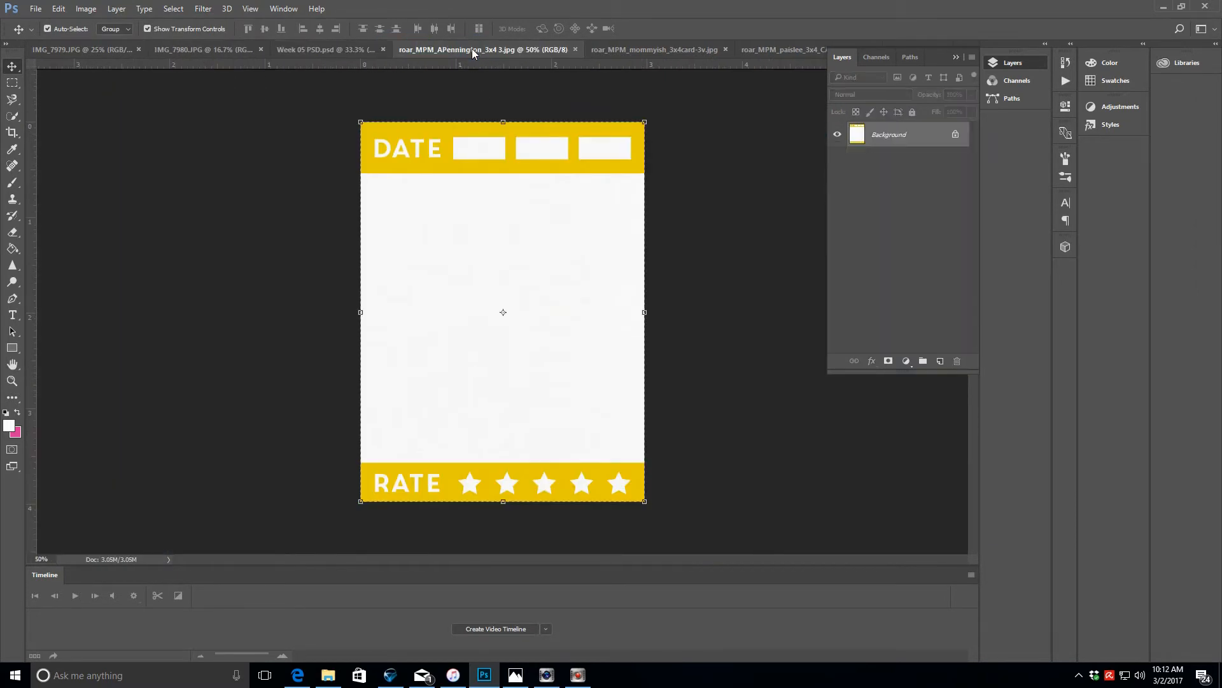
click(291, 50)
key(z)
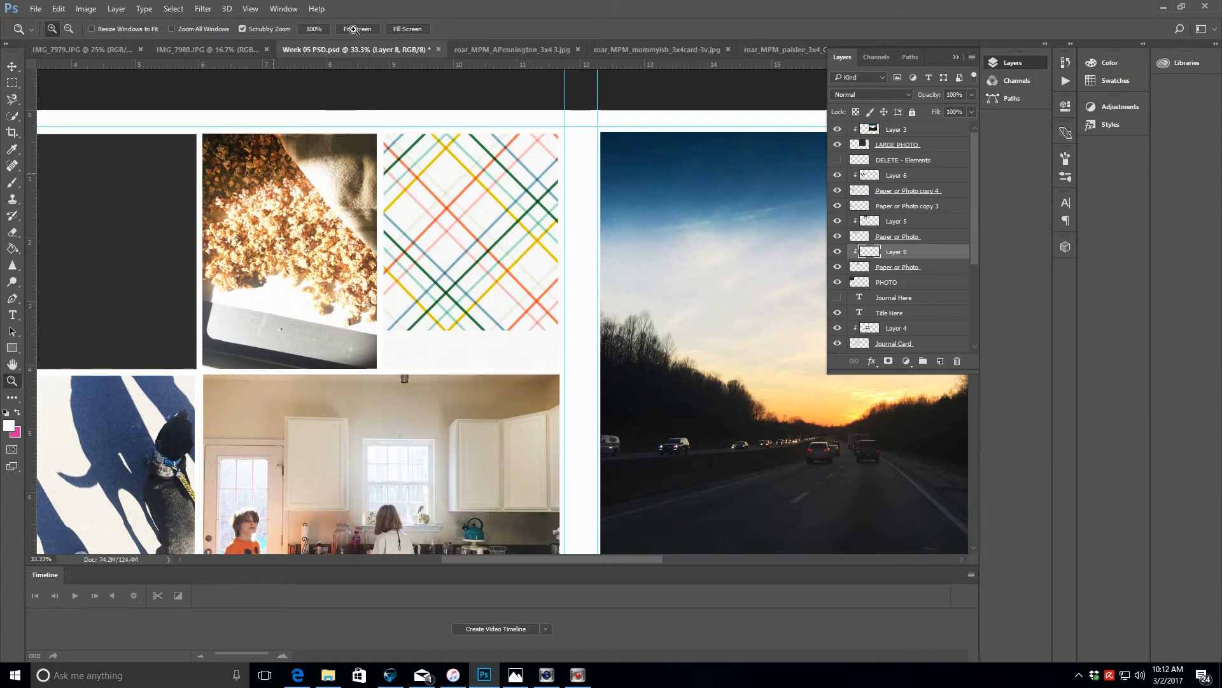
click(355, 30)
click(929, 210)
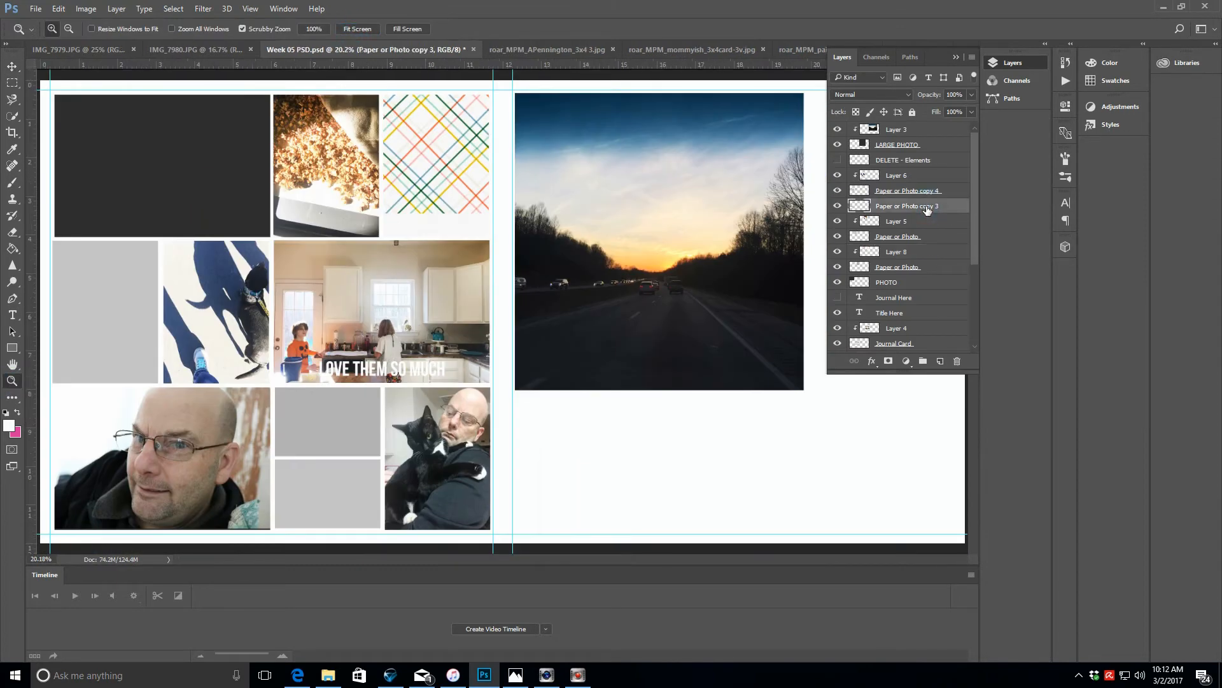
click(9, 70)
key(ctrl+v)
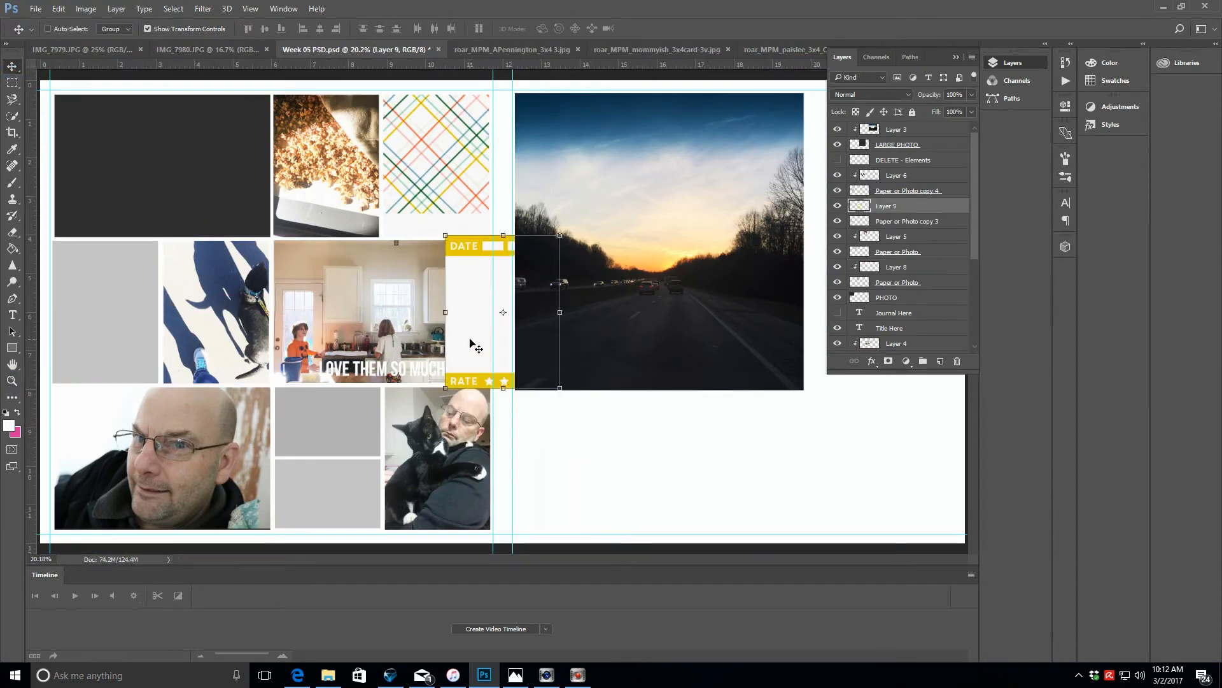
- Move the Date/Rate card over the grey frame in the left page's middle row and scale it to about 93.6% to fit
drag(468, 340, 76, 349)
key(ctrl+t)
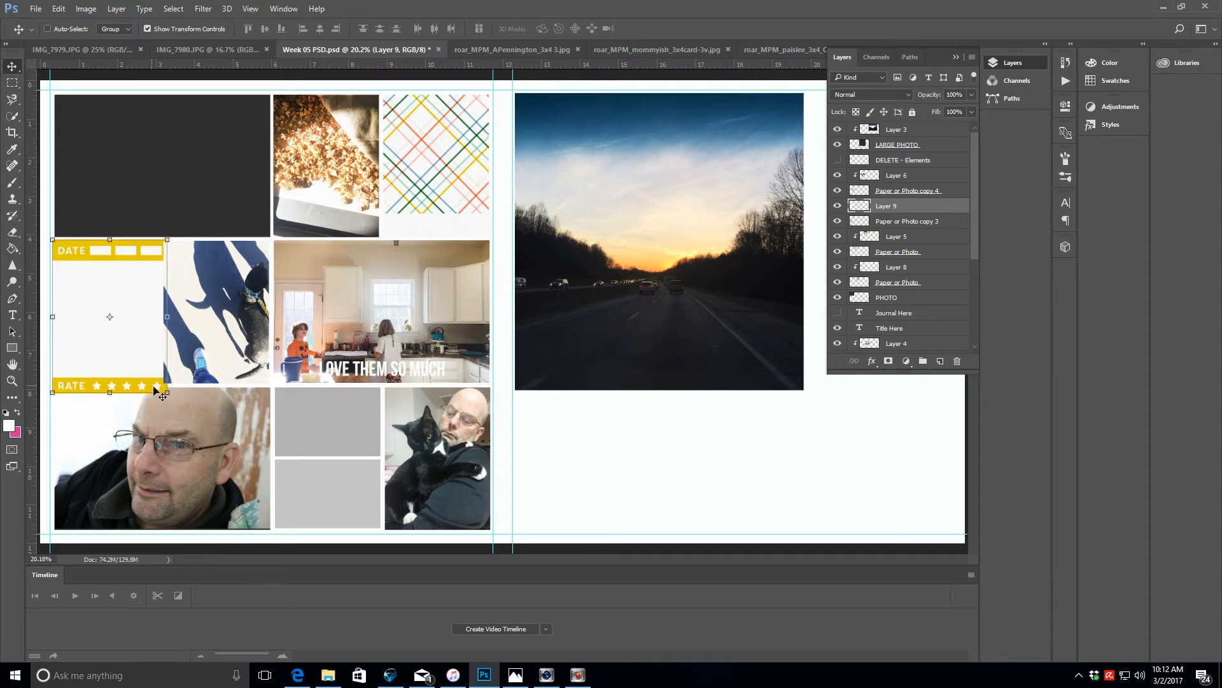
drag(166, 391, 158, 382)
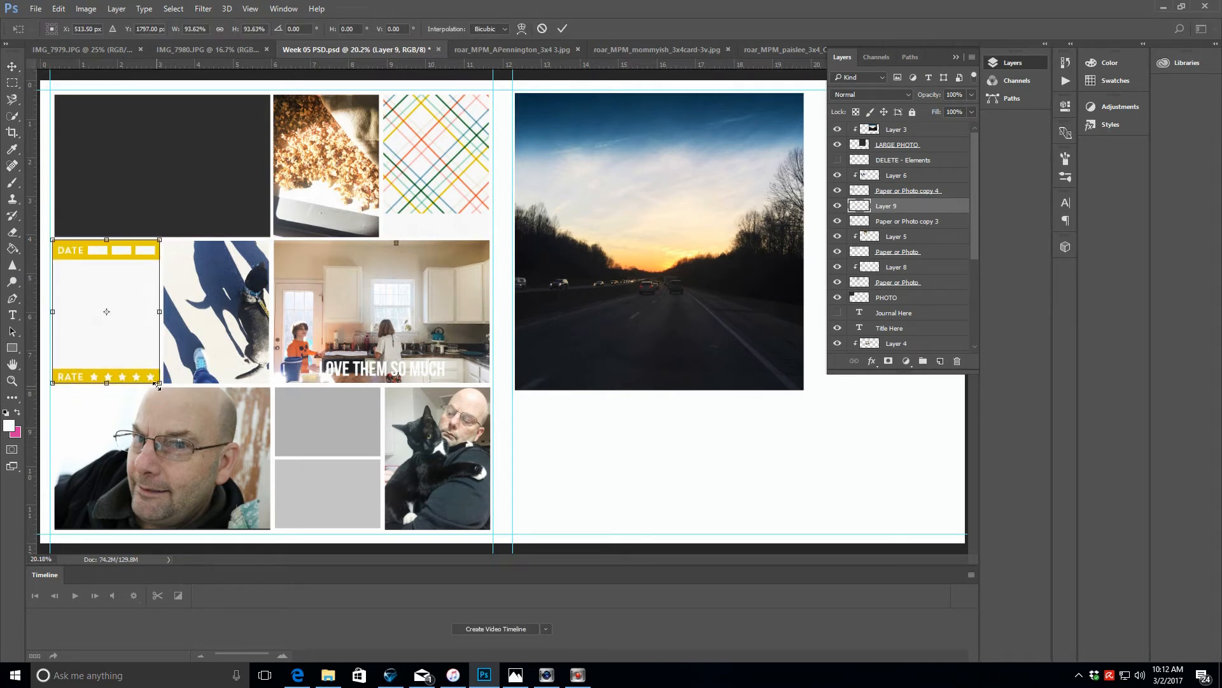
click(562, 29)
- Clip the Date/Rate card to the Paper or Photo copy 3 frame beneath it
click(115, 9)
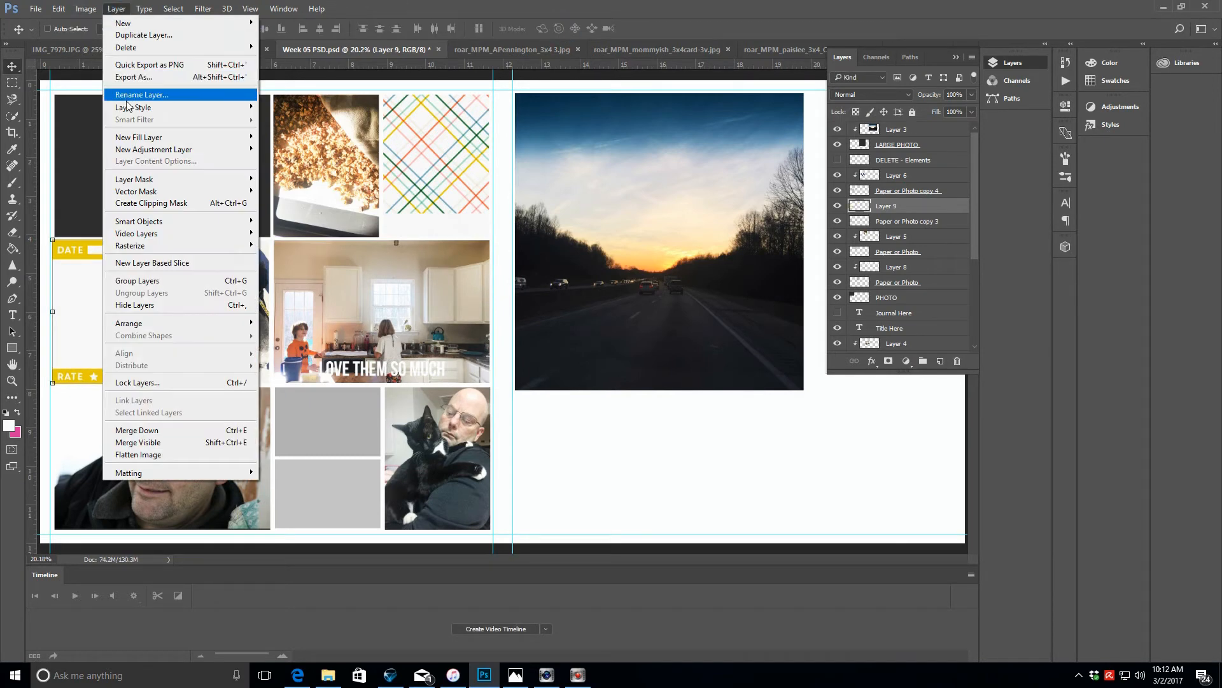
- Clip the yellow Date/Rate card to the frame beneath it and nudge it slightly to line up with the frame's edges
click(145, 205)
click(12, 380)
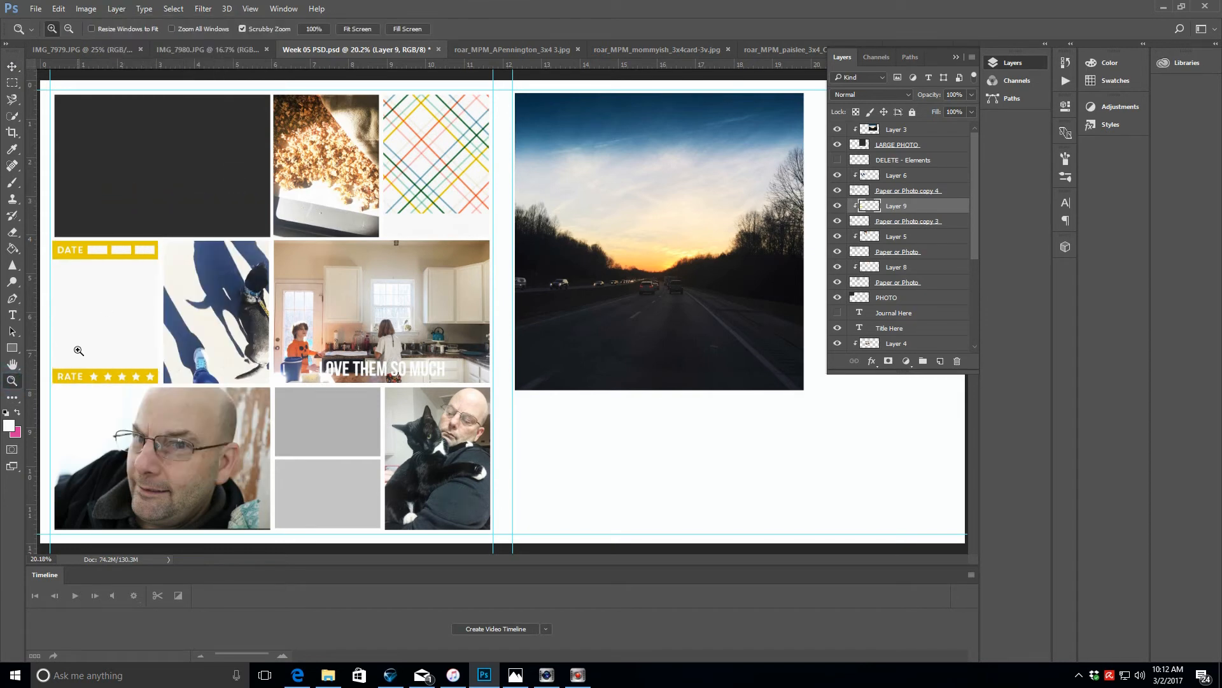
click(91, 332)
click(92, 331)
drag(469, 560, 424, 559)
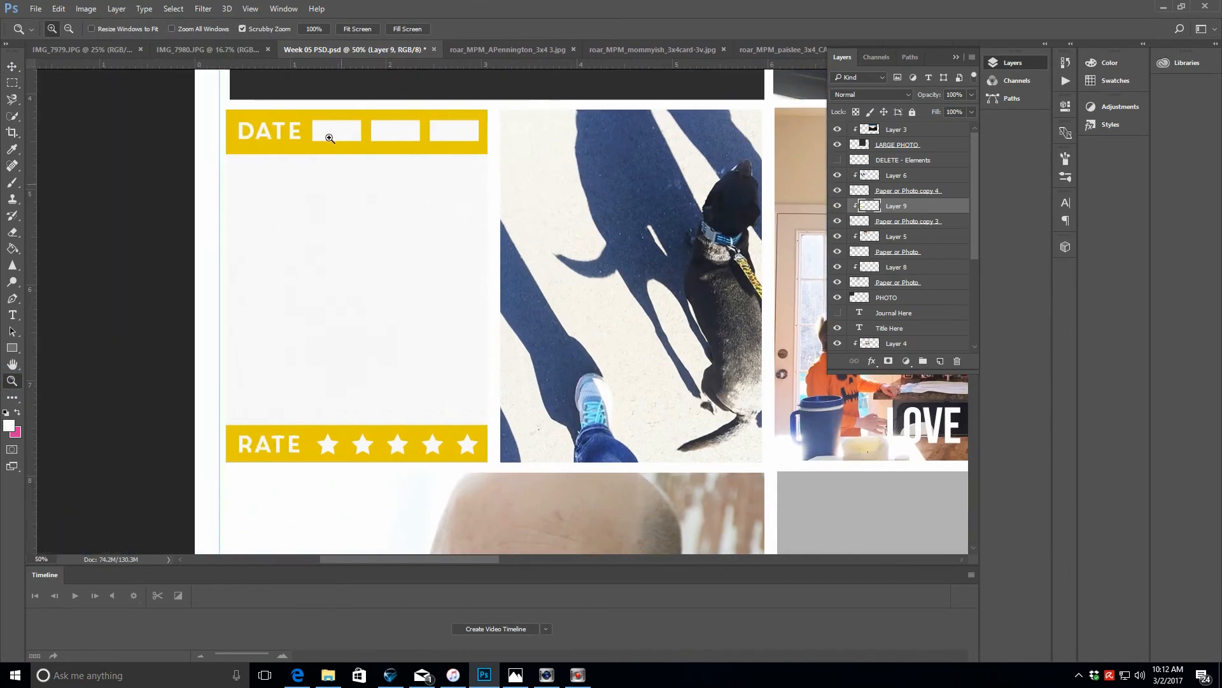
click(12, 66)
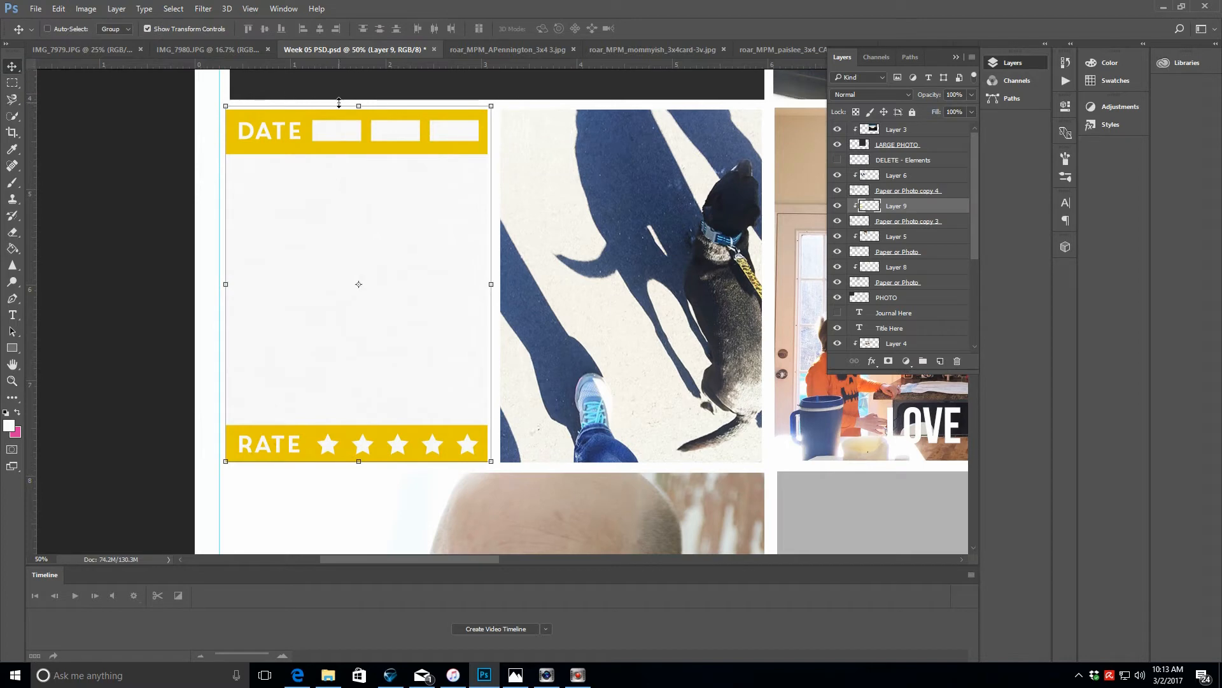
drag(452, 331, 448, 331)
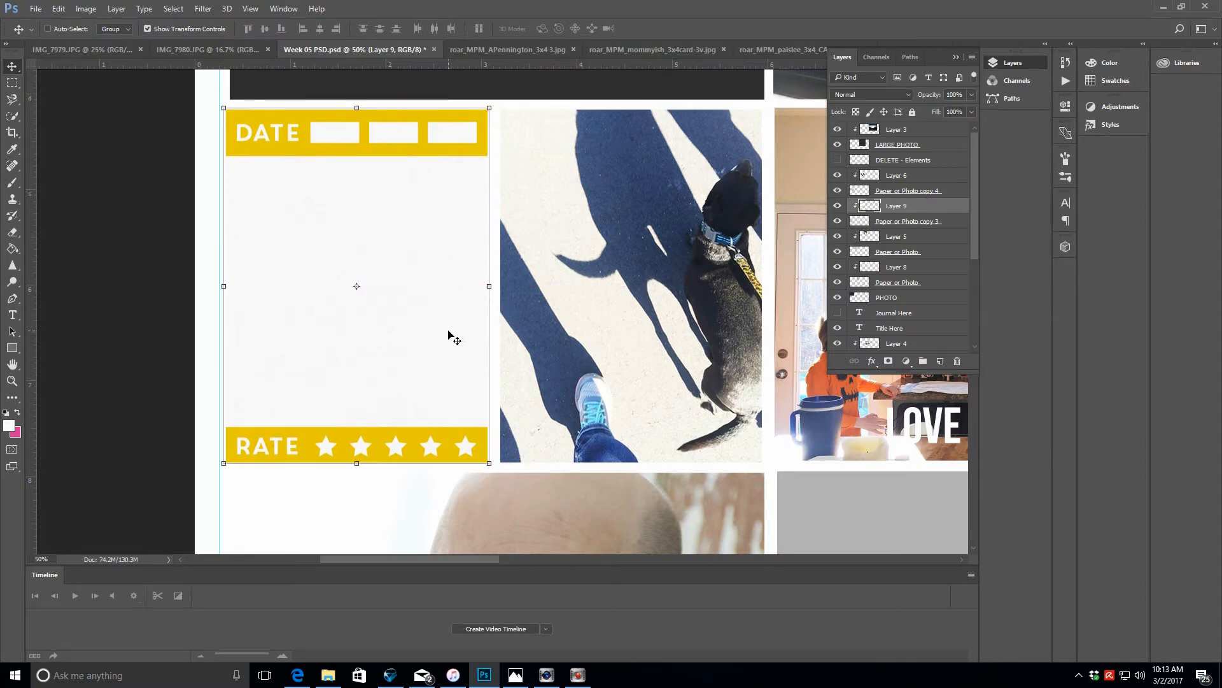
click(12, 380)
click(357, 28)
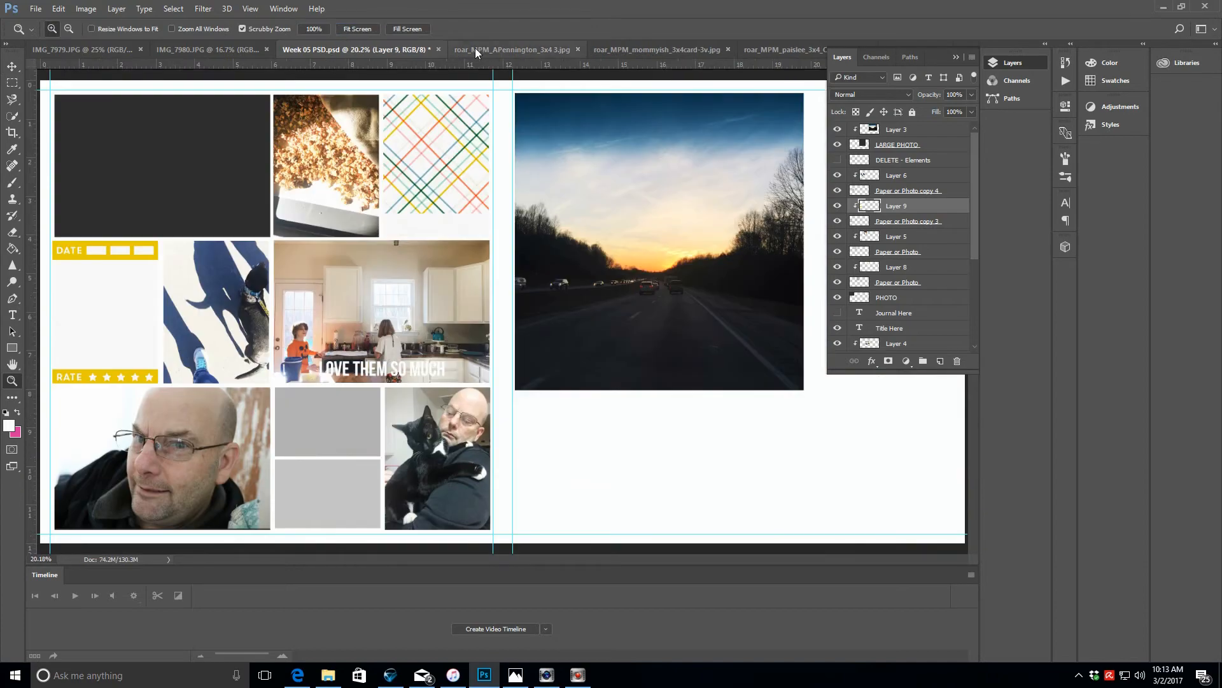
click(503, 49)
click(575, 49)
- Open the roar_MPM_paislee_4x4_05 teardrop card from the MPM_Roar_4x4 folder
click(36, 9)
click(56, 33)
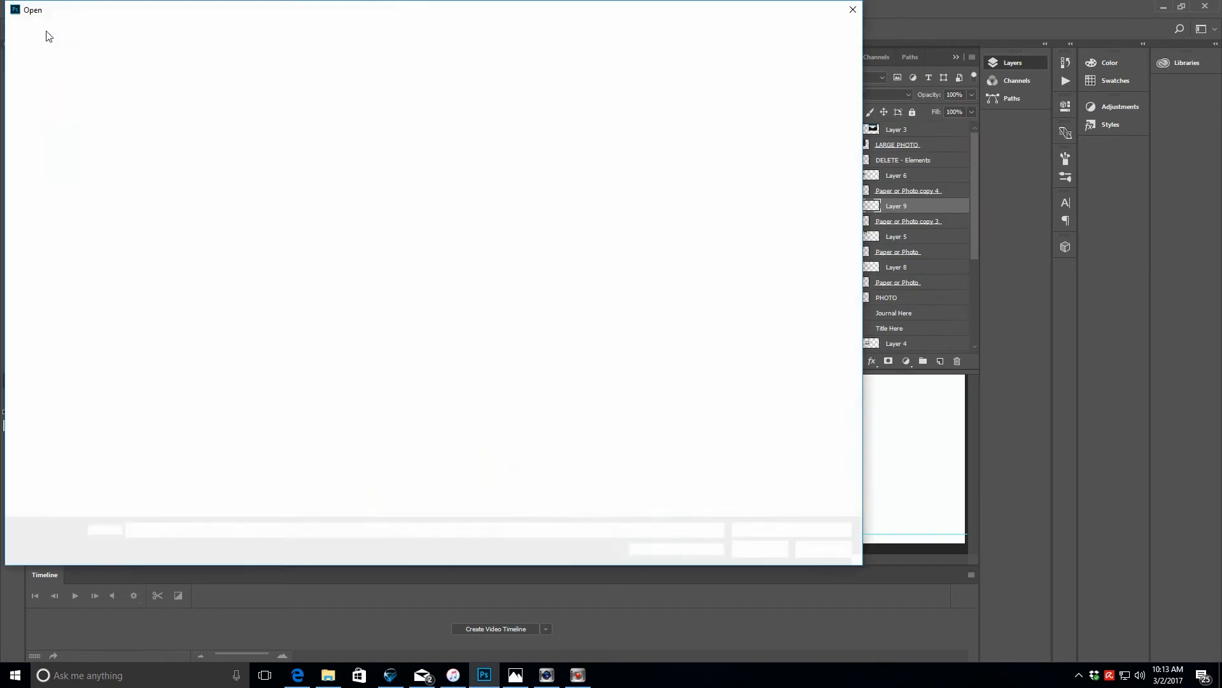
click(275, 30)
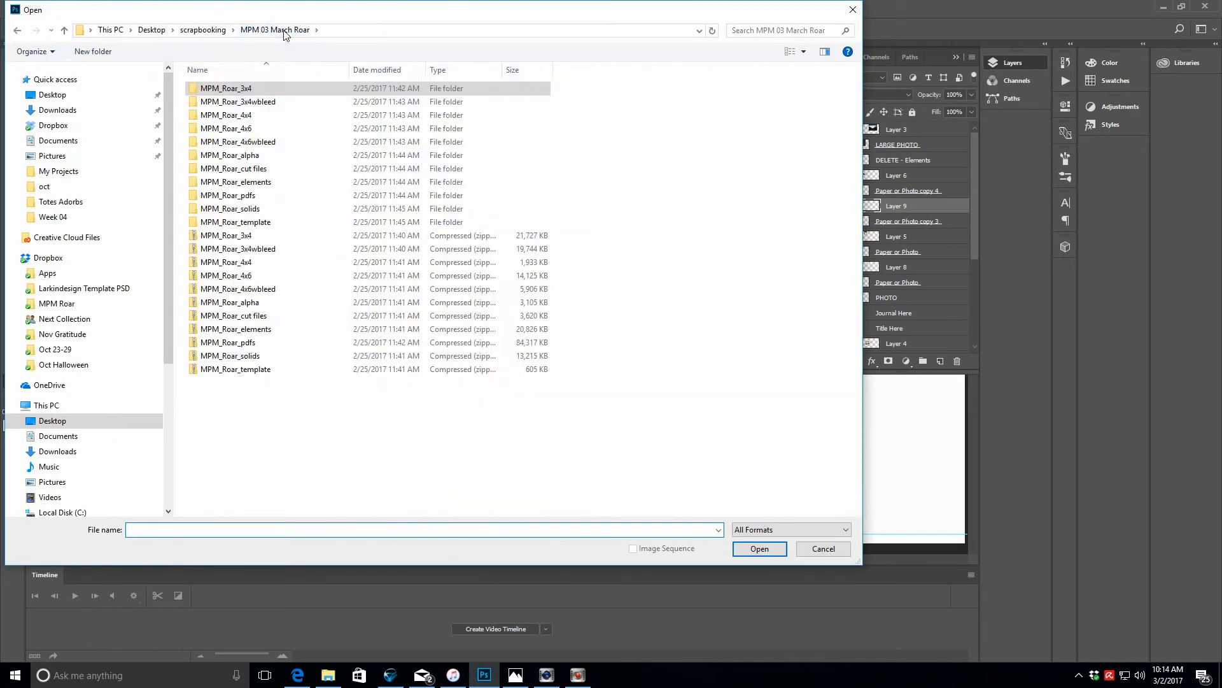
double_click(266, 126)
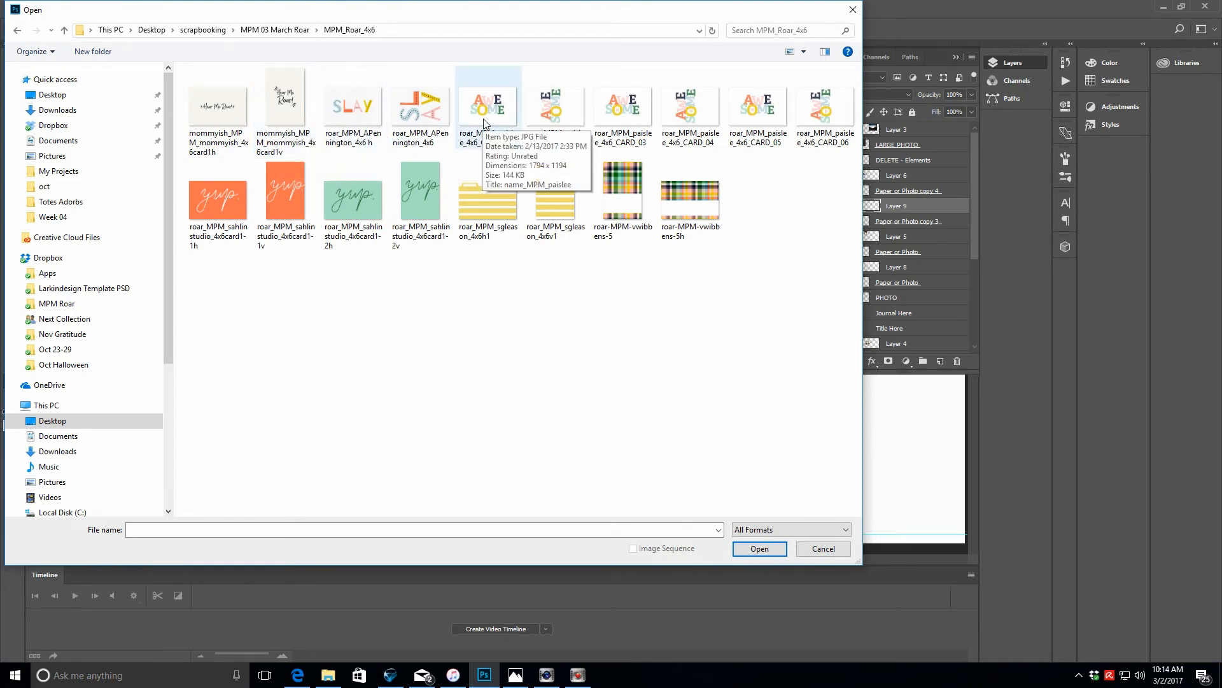
click(277, 32)
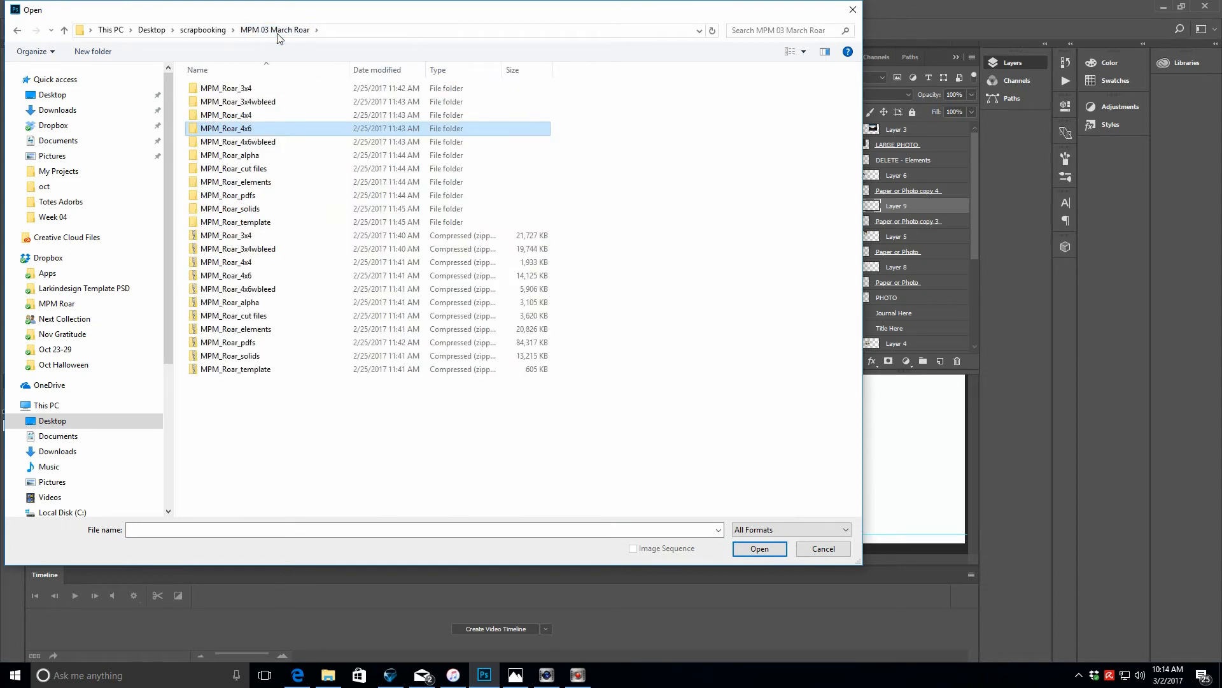
double_click(257, 114)
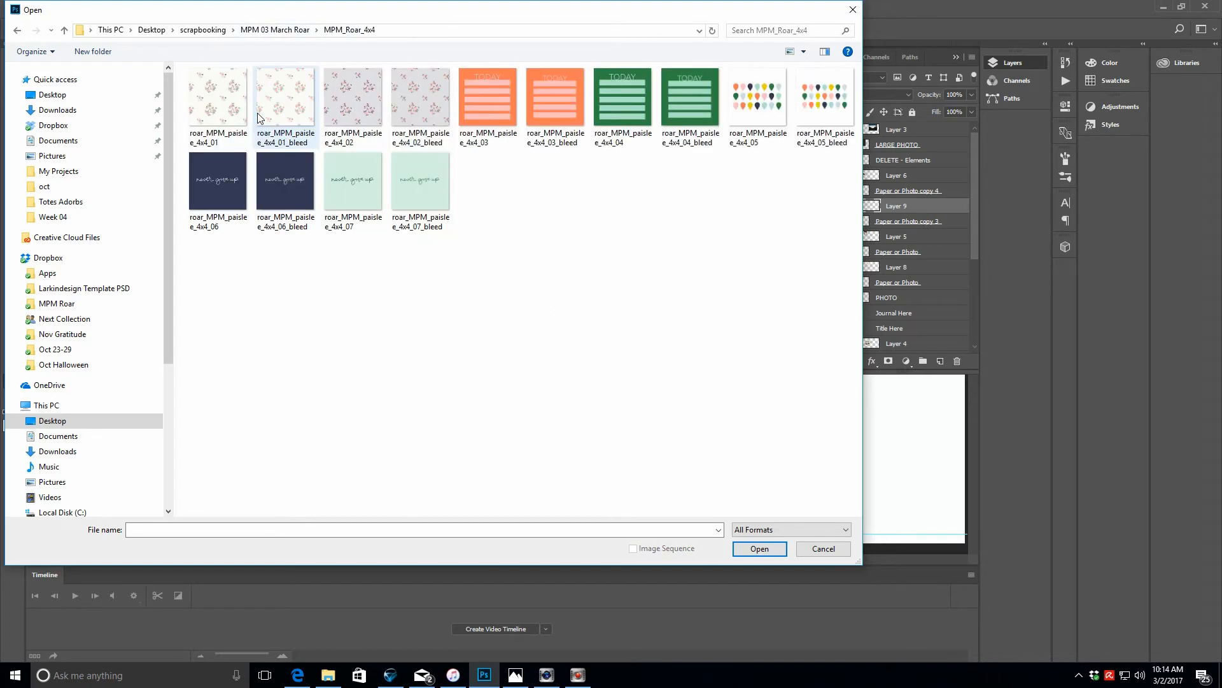
click(758, 98)
click(760, 548)
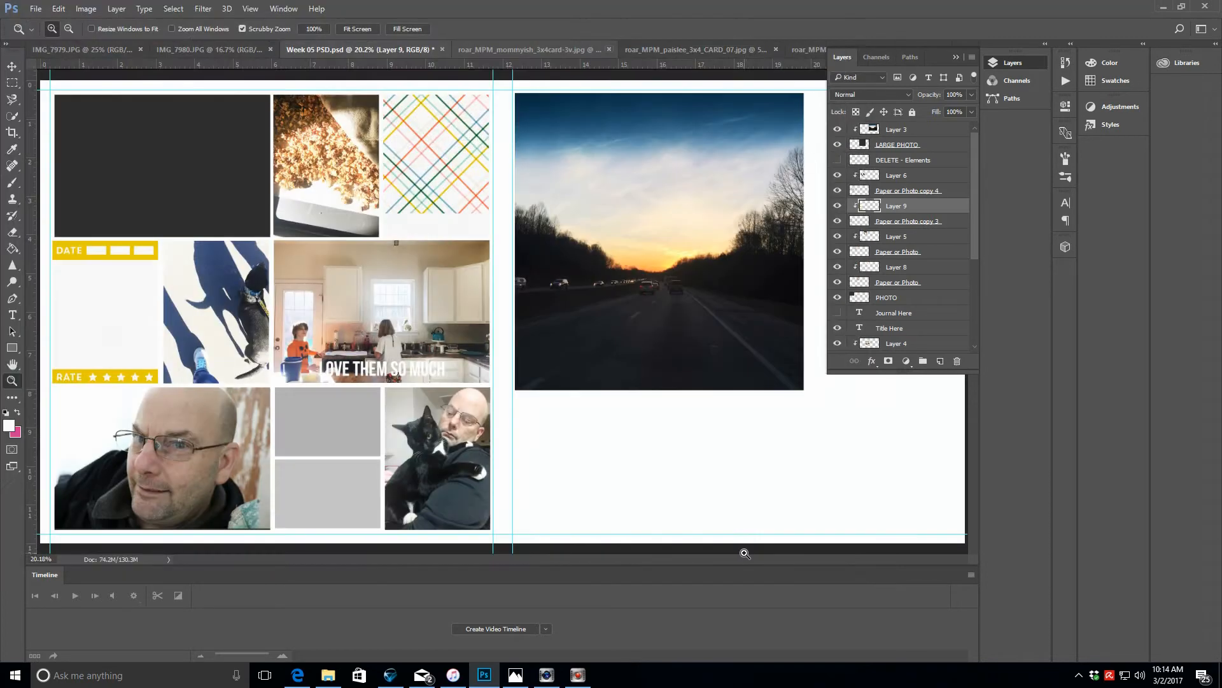
- Paste the teardrop card into Week 05 PSD.psd above the PHOTO layer and position it over the dark empty frame
click(299, 50)
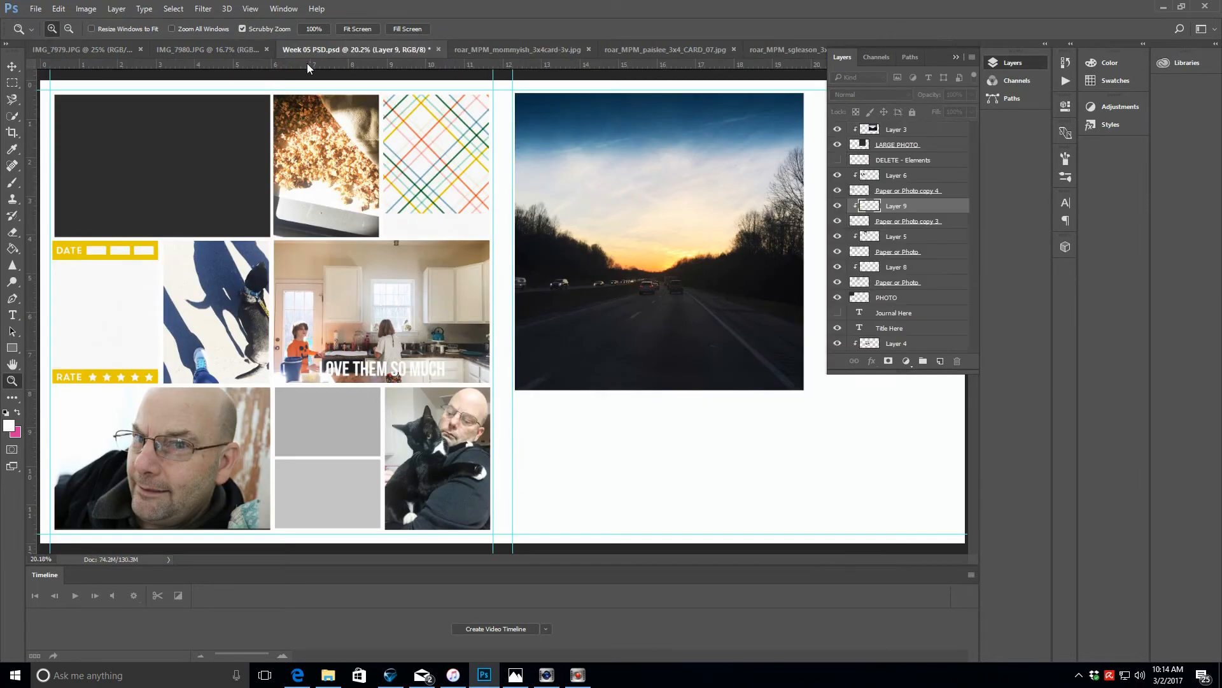
click(907, 297)
key(v)
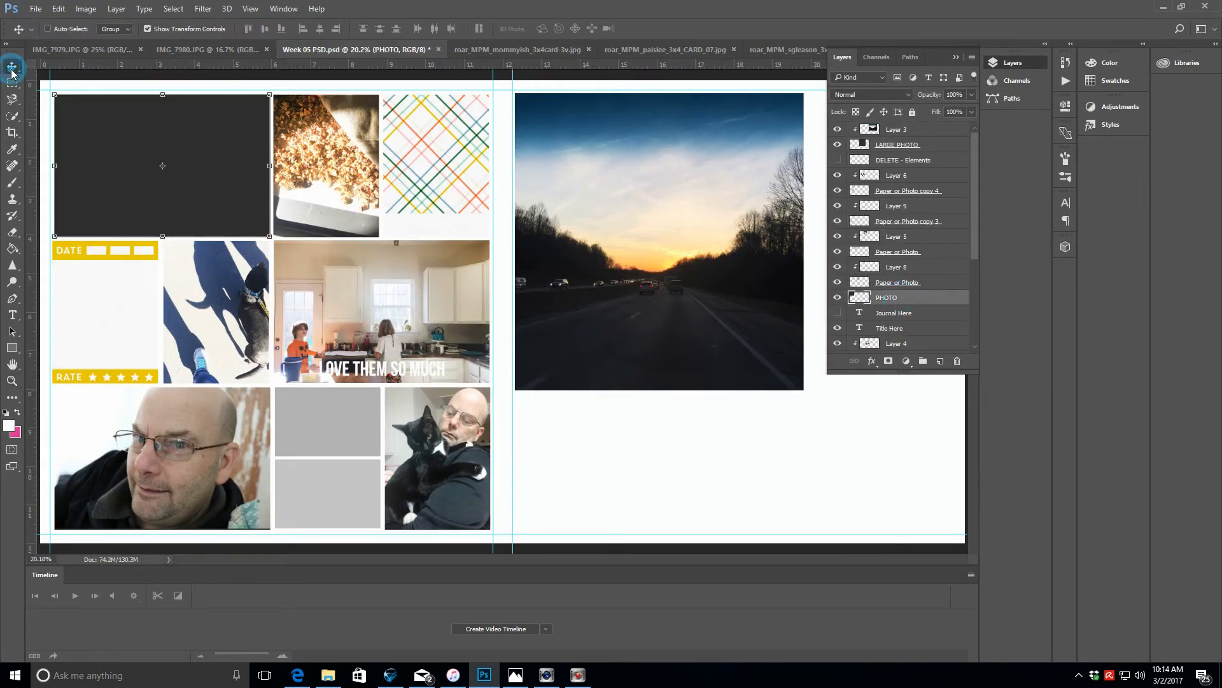
key(ctrl+v)
drag(519, 314, 198, 191)
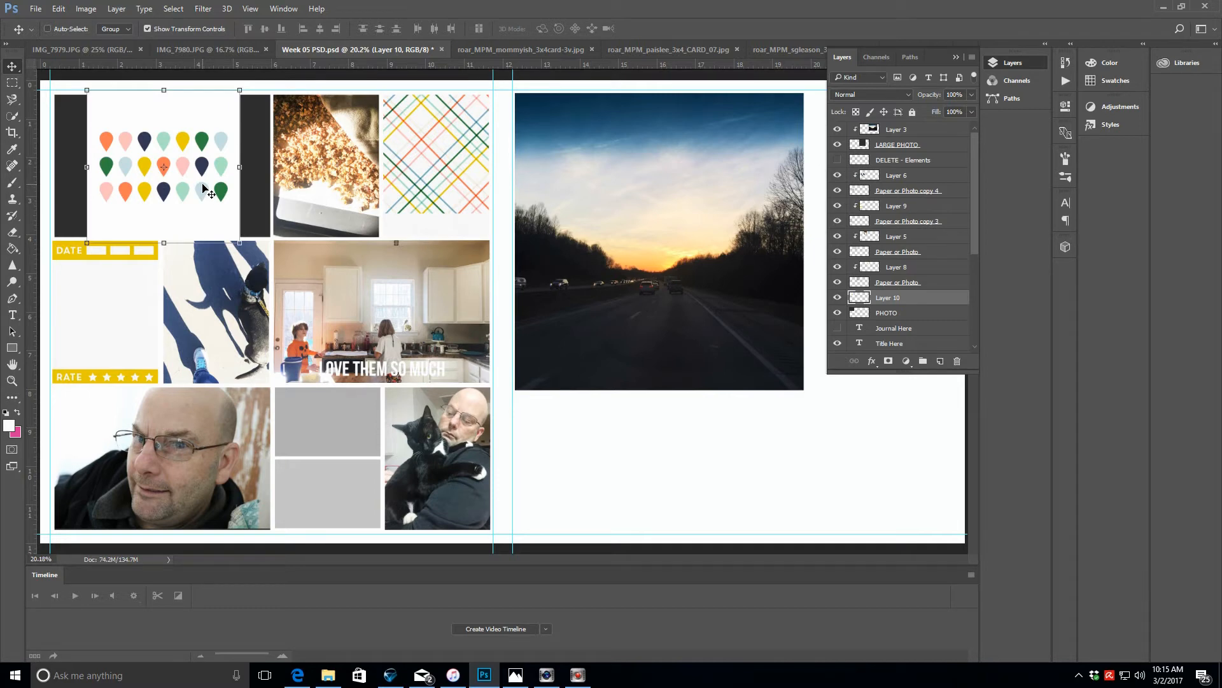
- Enlarge the teardrop card around its centre and clip it to the PHOTO frame
drag(236, 242, 253, 257)
drag(85, 90, 68, 72)
click(562, 29)
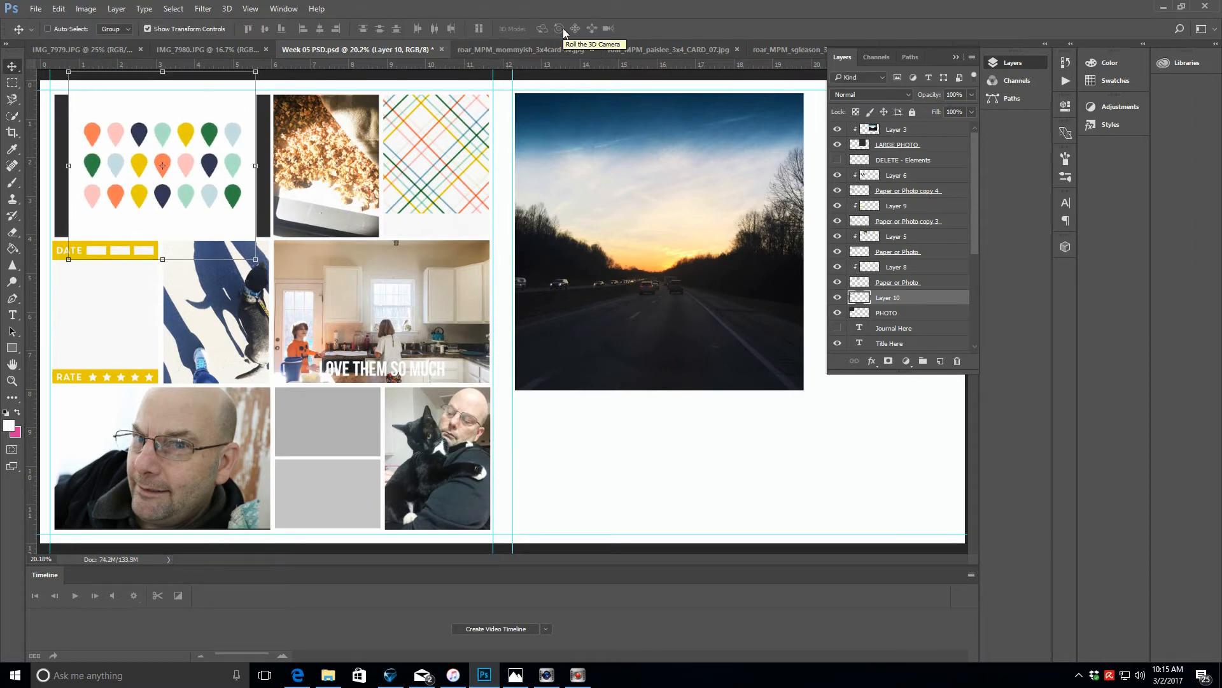
click(116, 8)
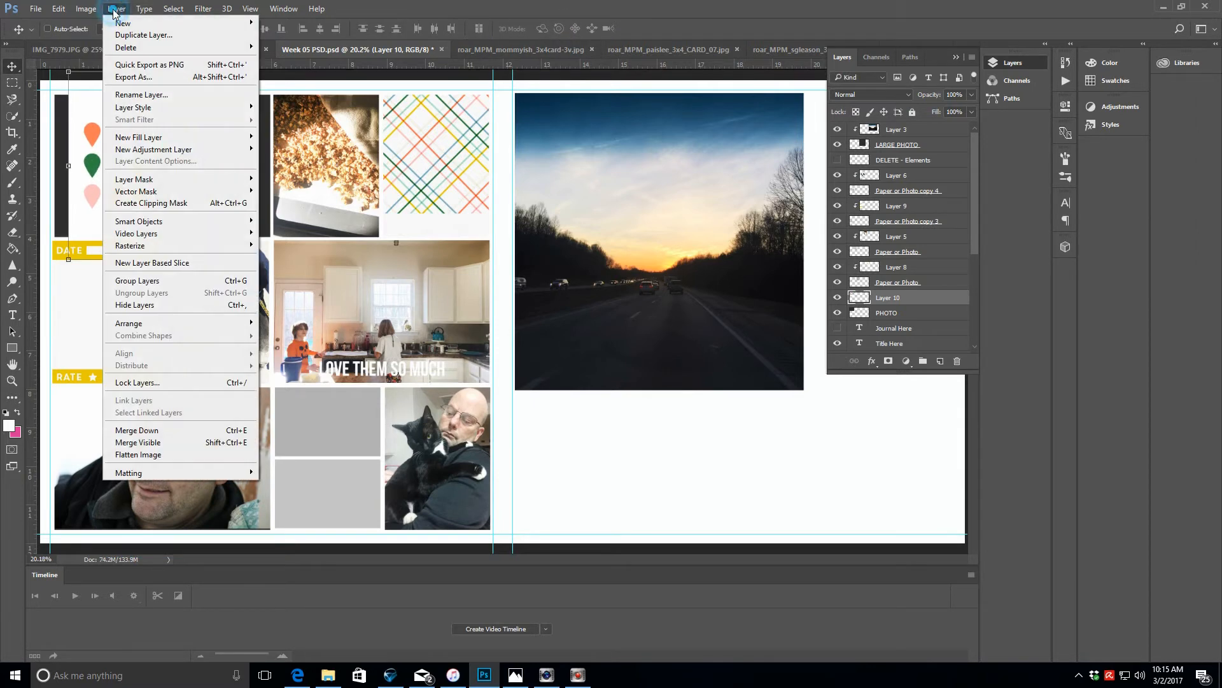
click(167, 207)
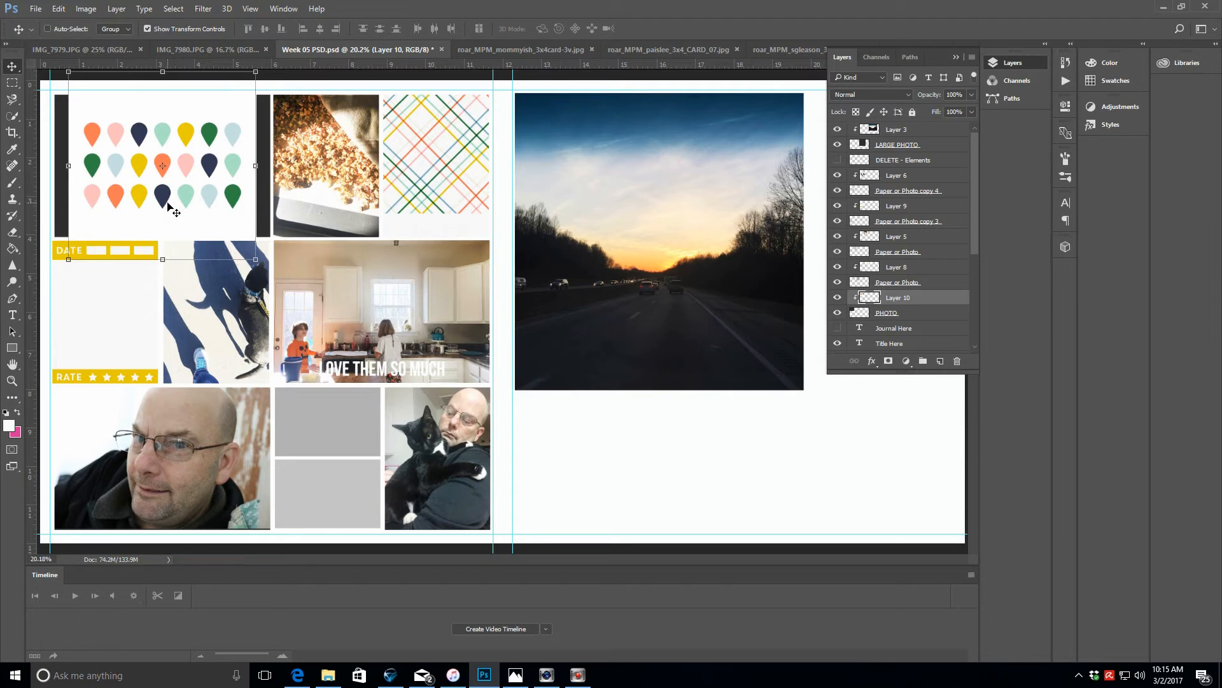
- Fill the PHOTO frame behind the card with the mint green of the teardrops
click(933, 313)
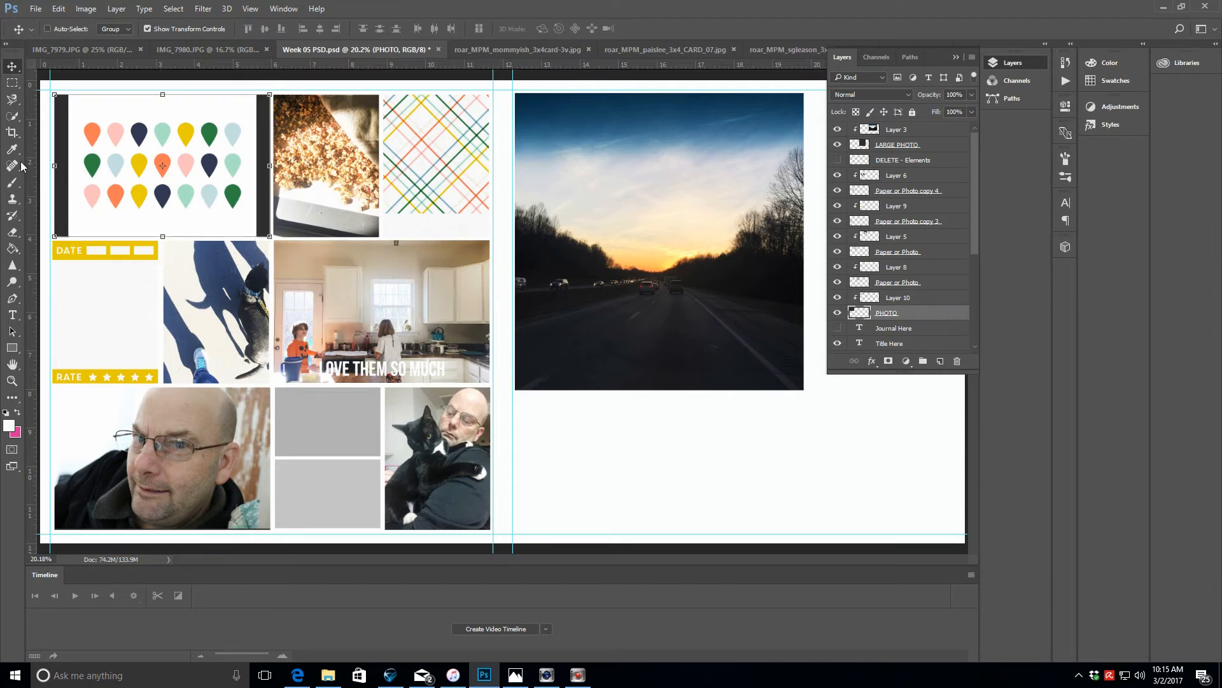
click(11, 151)
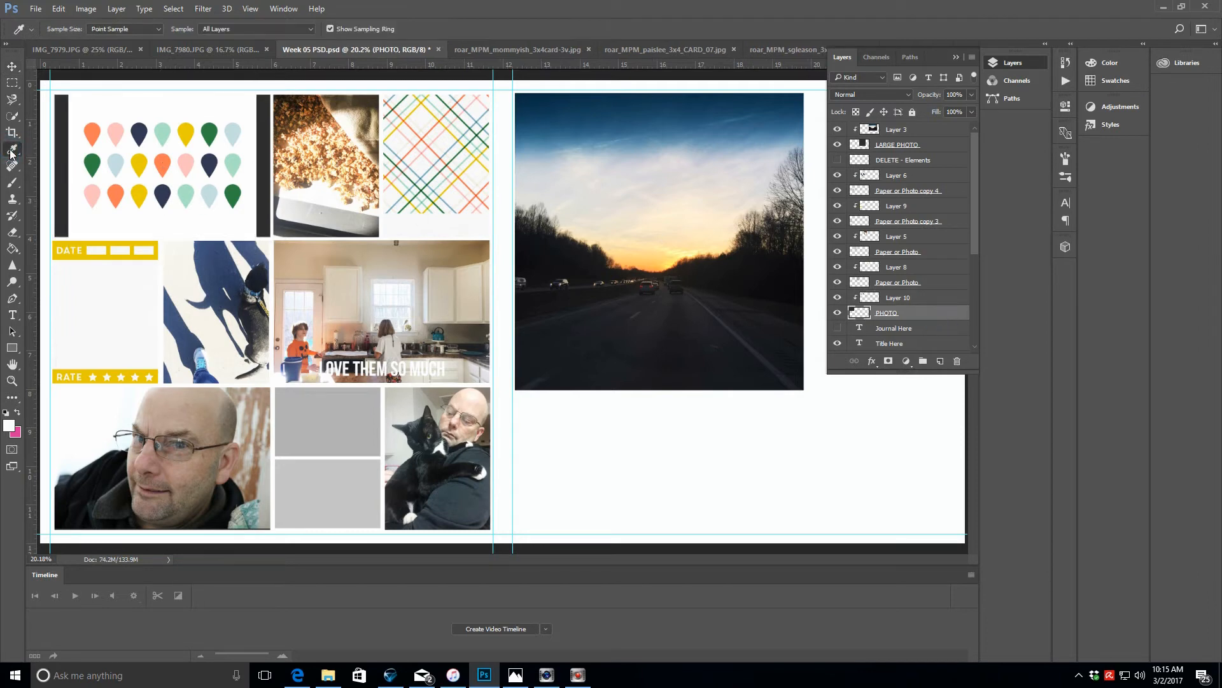
click(13, 248)
click(62, 210)
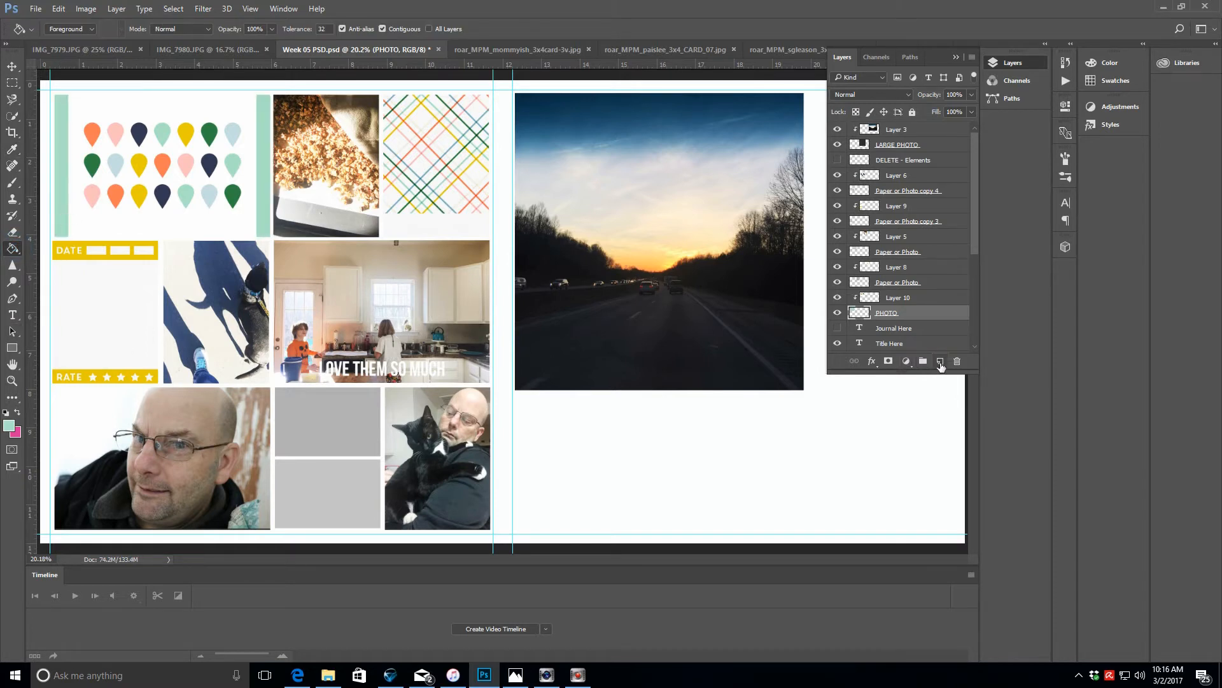
- Add a new layer directly above the PHOTO layer and set the foreground colour to white
click(940, 362)
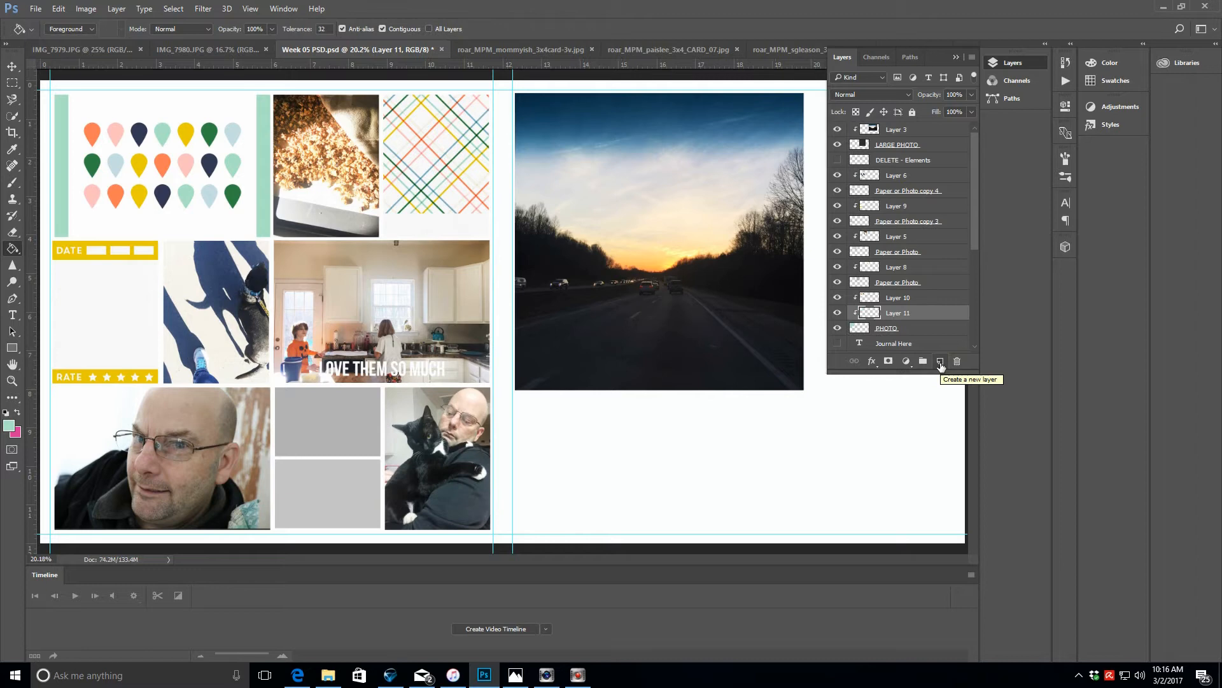
click(10, 429)
click(624, 198)
click(915, 191)
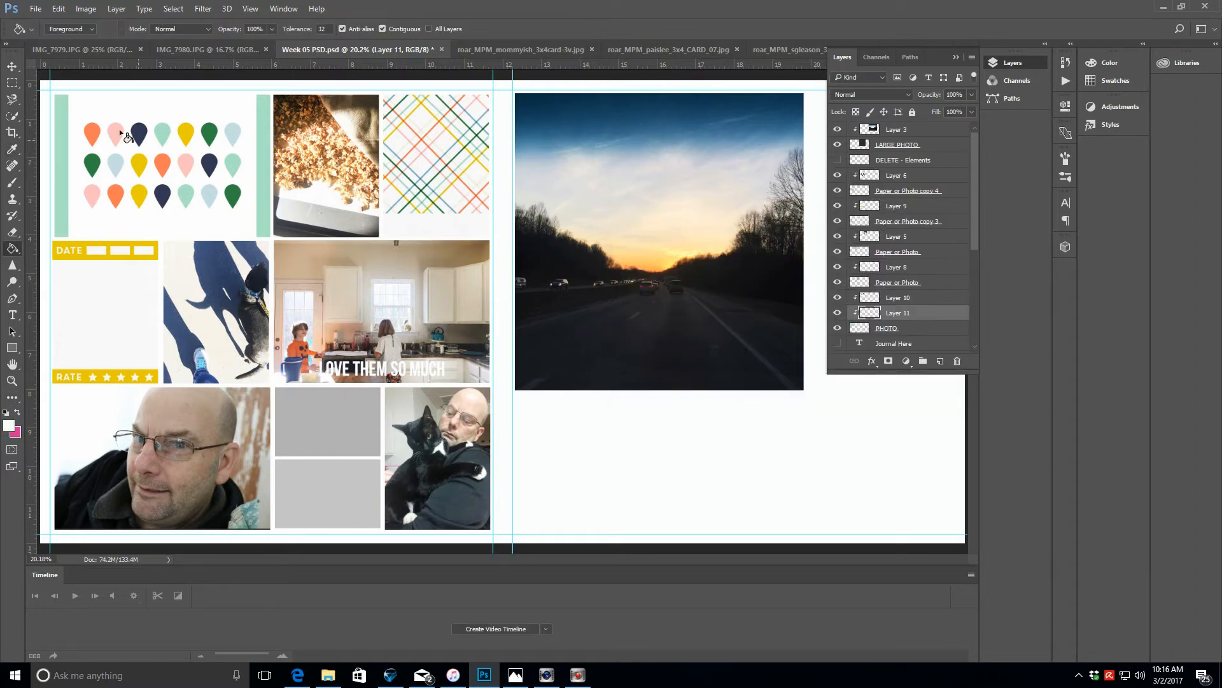
- Fill the PHOTO frame with the white foreground colour using the Paint Bucket, replacing the mint strips beside the card
click(11, 381)
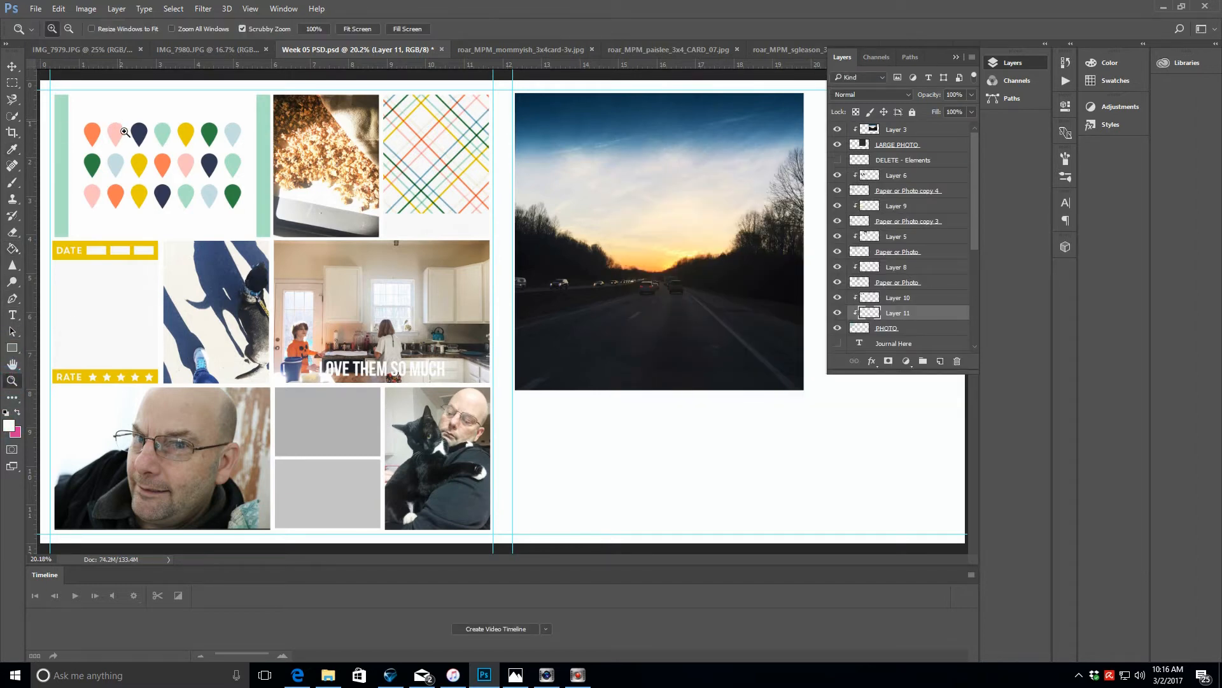
drag(133, 119, 217, 198)
scroll(218, 198, up, 1)
drag(508, 561, 459, 565)
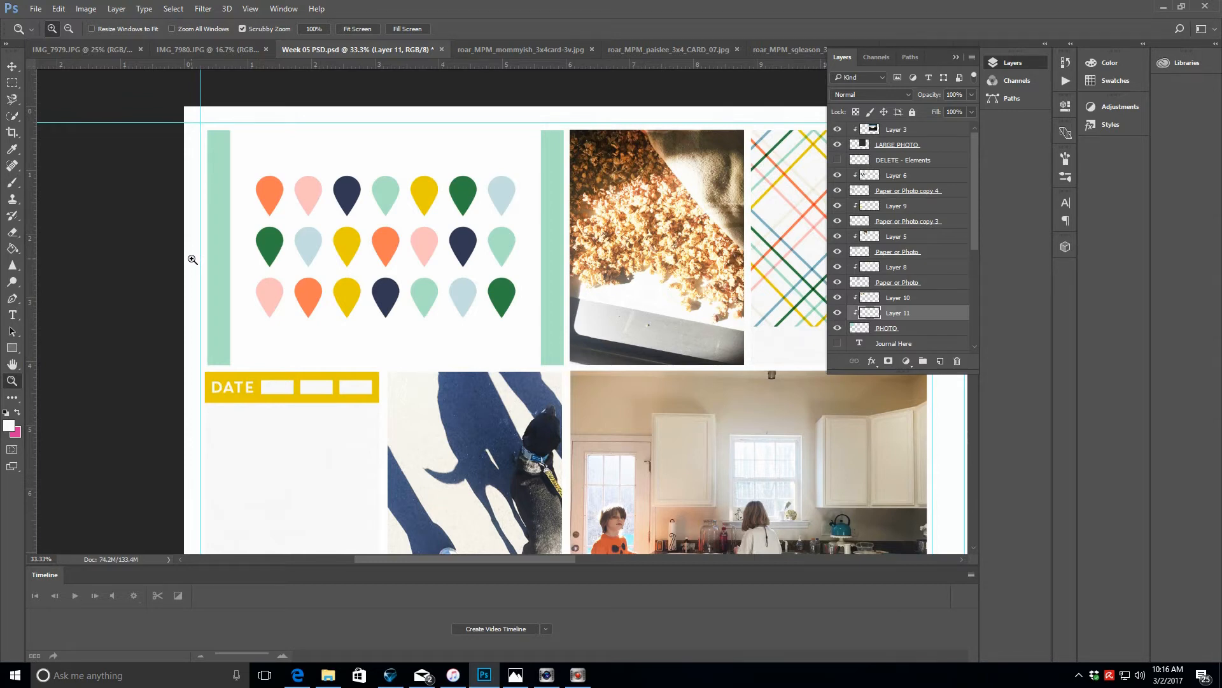
click(13, 249)
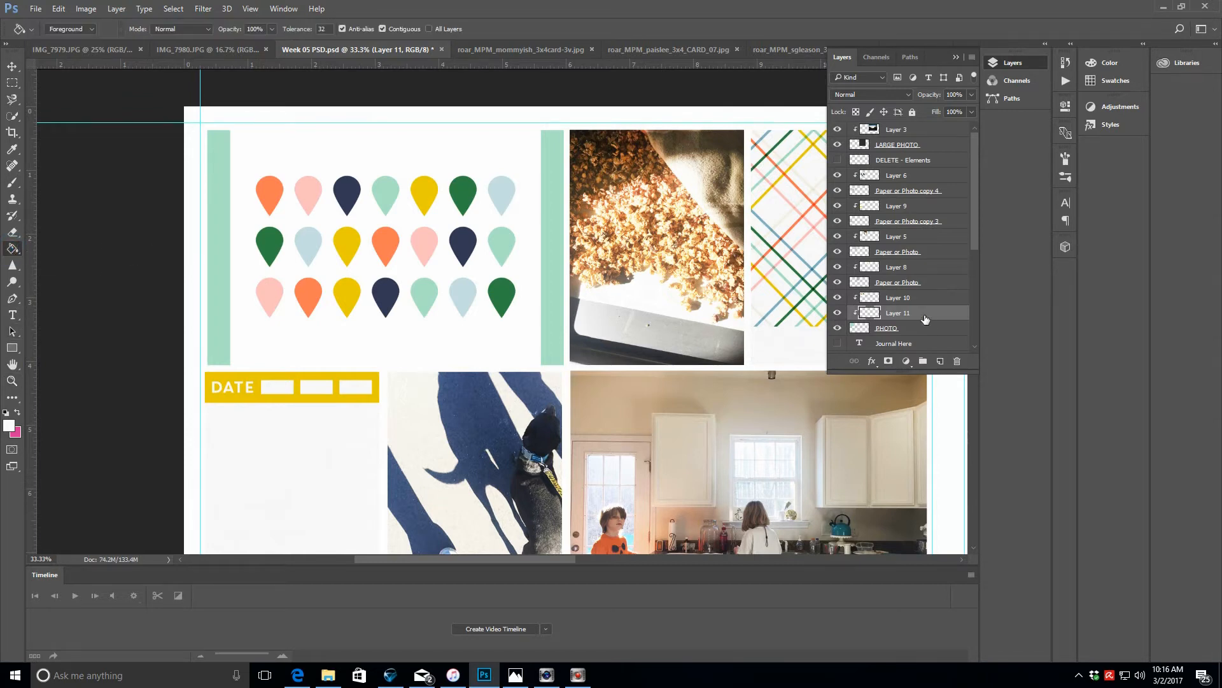
click(923, 327)
click(550, 252)
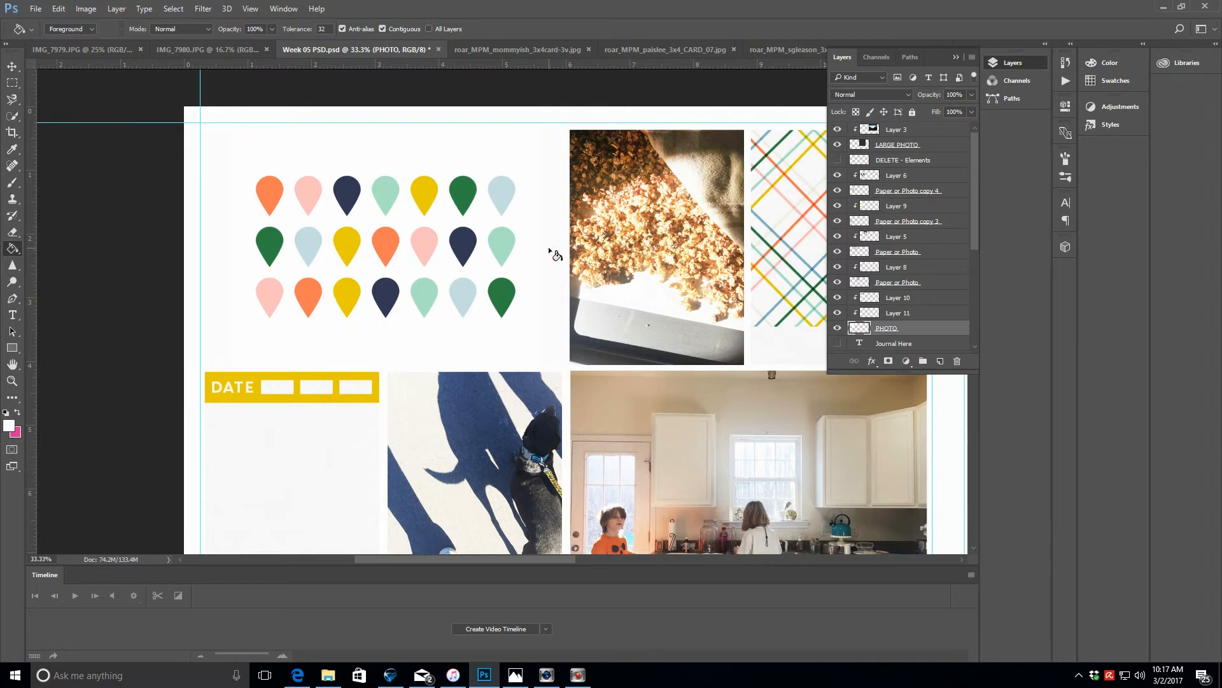
- Select Layer 11 and make the mint green of the teardrops the foreground colour for the rectangle shape
click(934, 314)
click(12, 348)
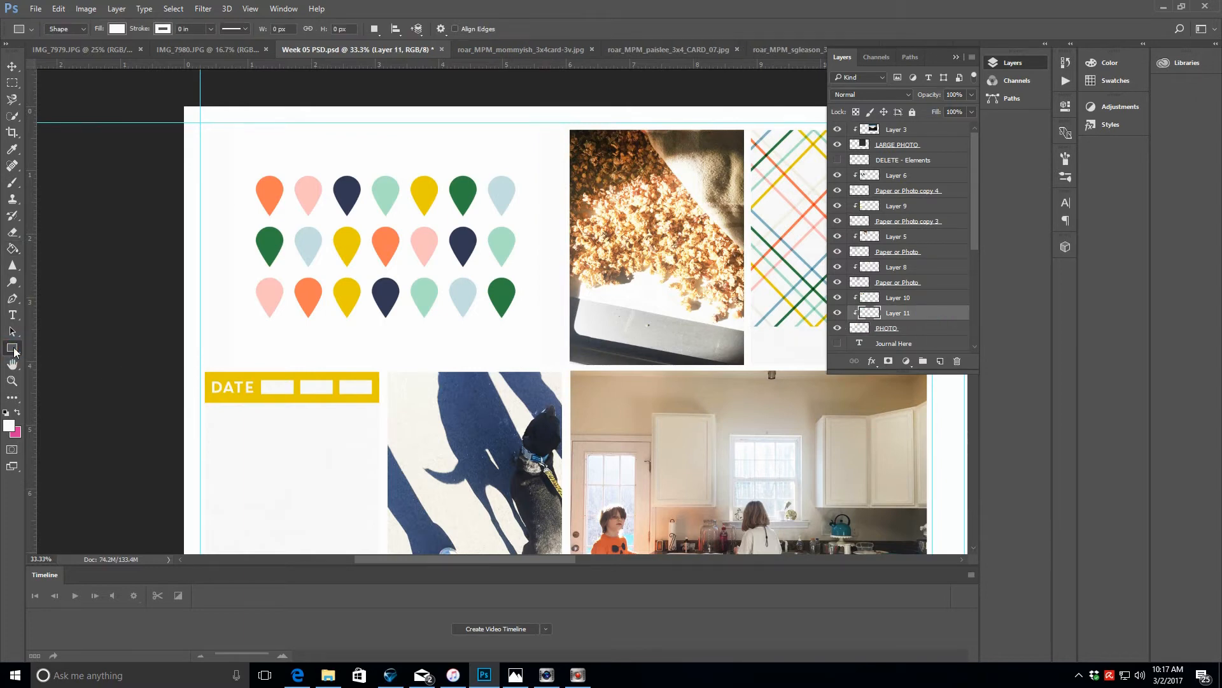
click(163, 30)
click(163, 32)
click(12, 150)
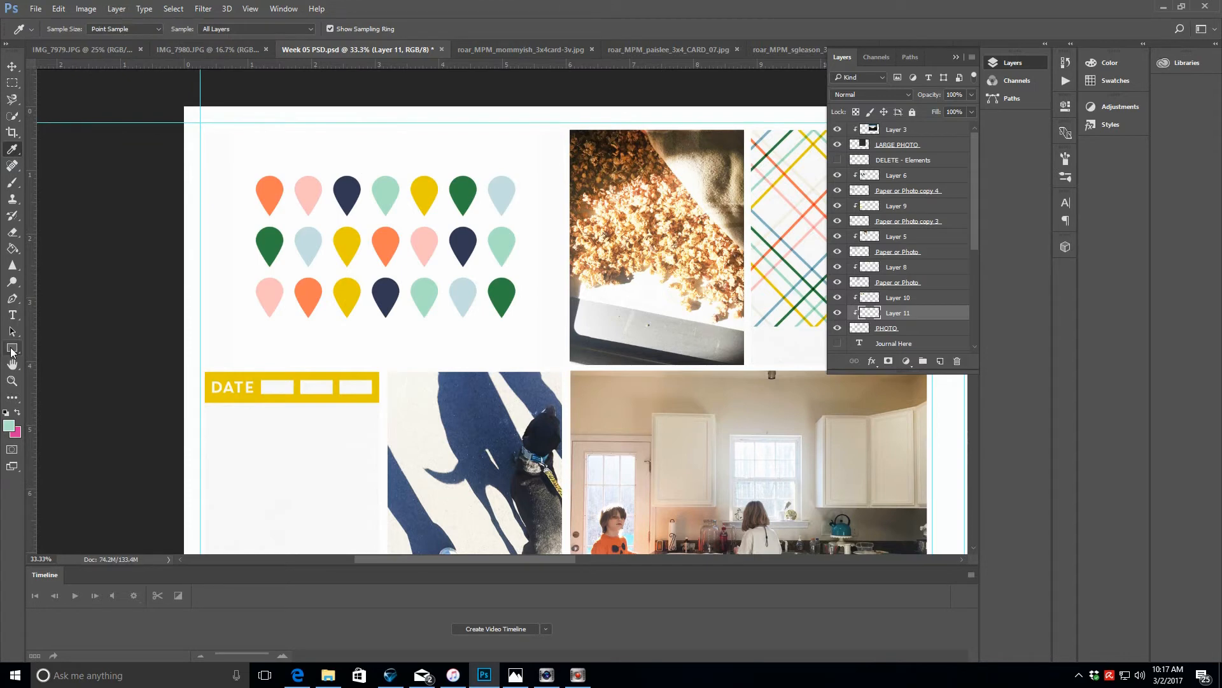
click(13, 349)
click(163, 29)
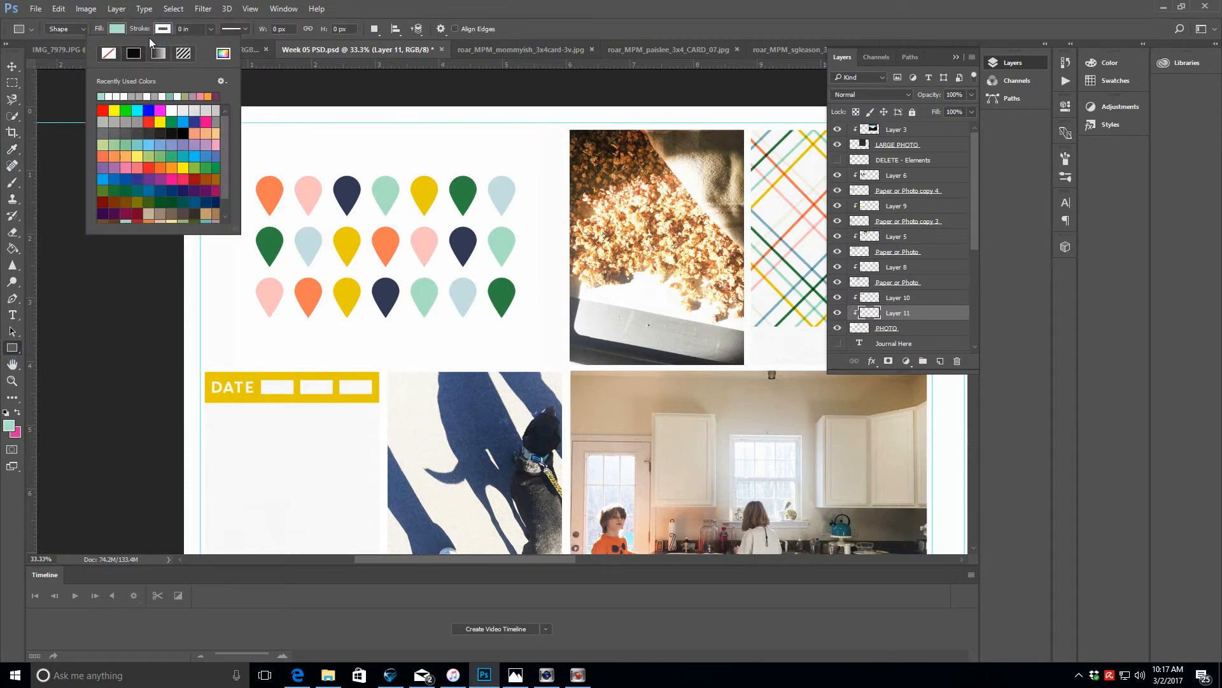
click(9, 427)
click(895, 191)
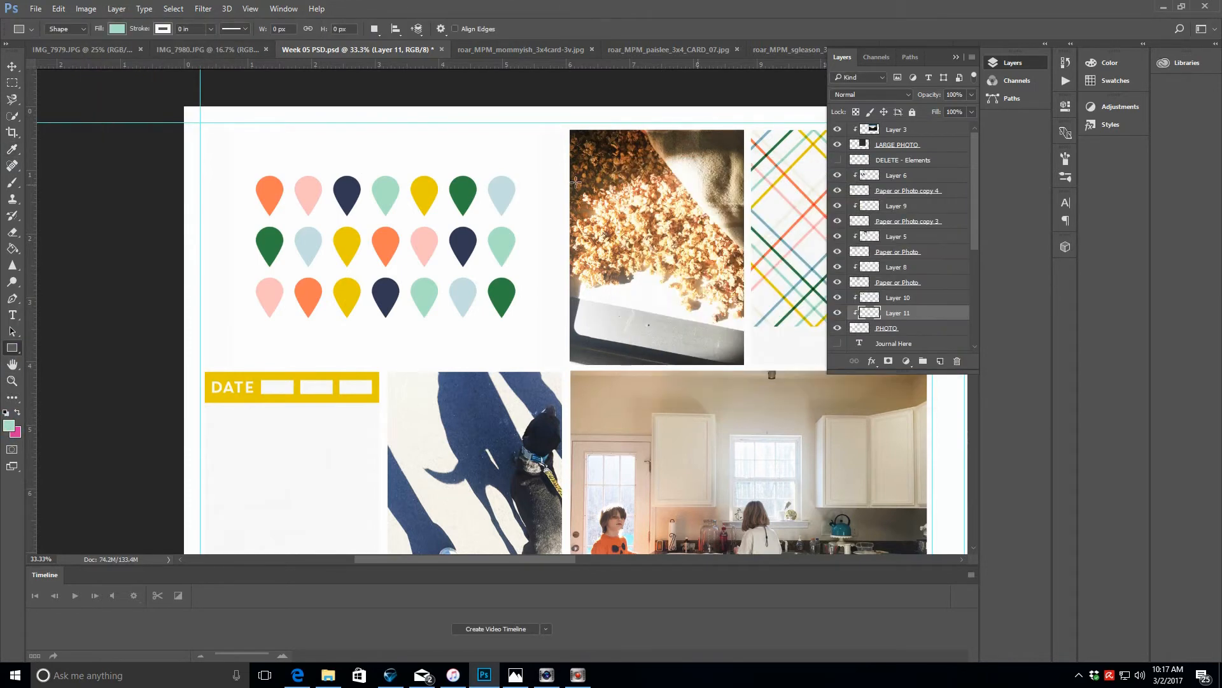
- Set the rectangle shape's fill to white and its stroke to mint green from the recently used colours
click(118, 29)
click(102, 96)
click(160, 30)
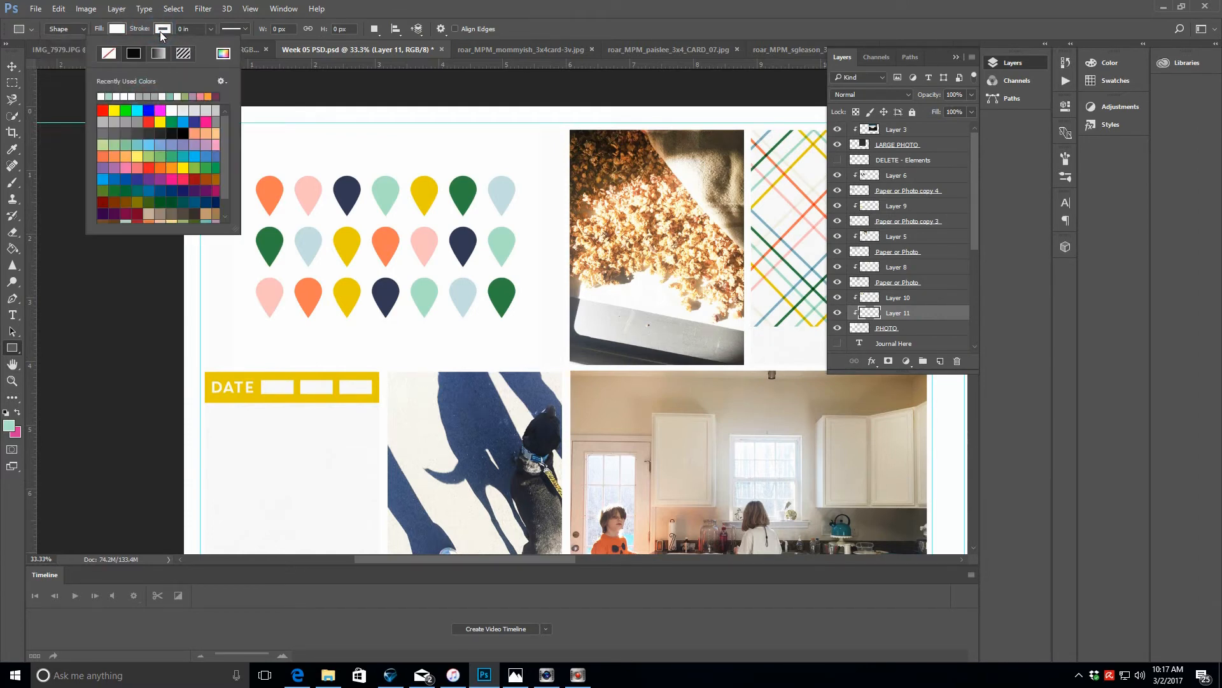
click(108, 96)
click(343, 9)
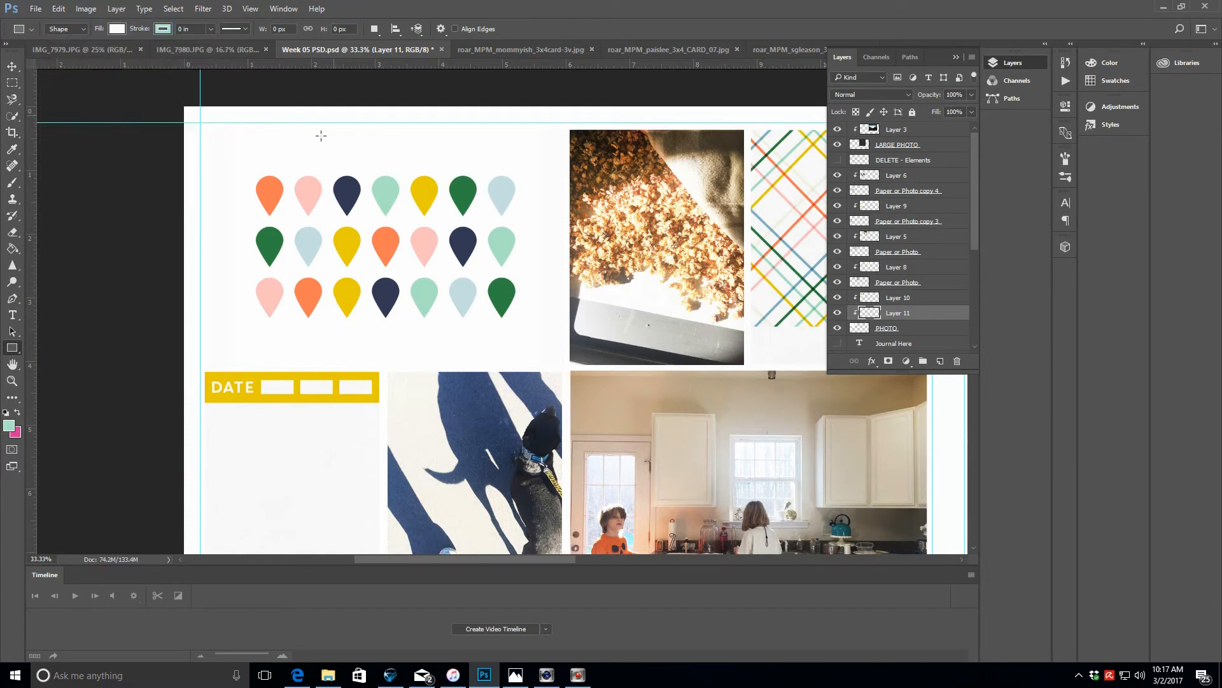
- Draw a rectangle about 1566 by 990 px around the teardrops and set its stroke width to 0.02 in
drag(219, 143, 551, 352)
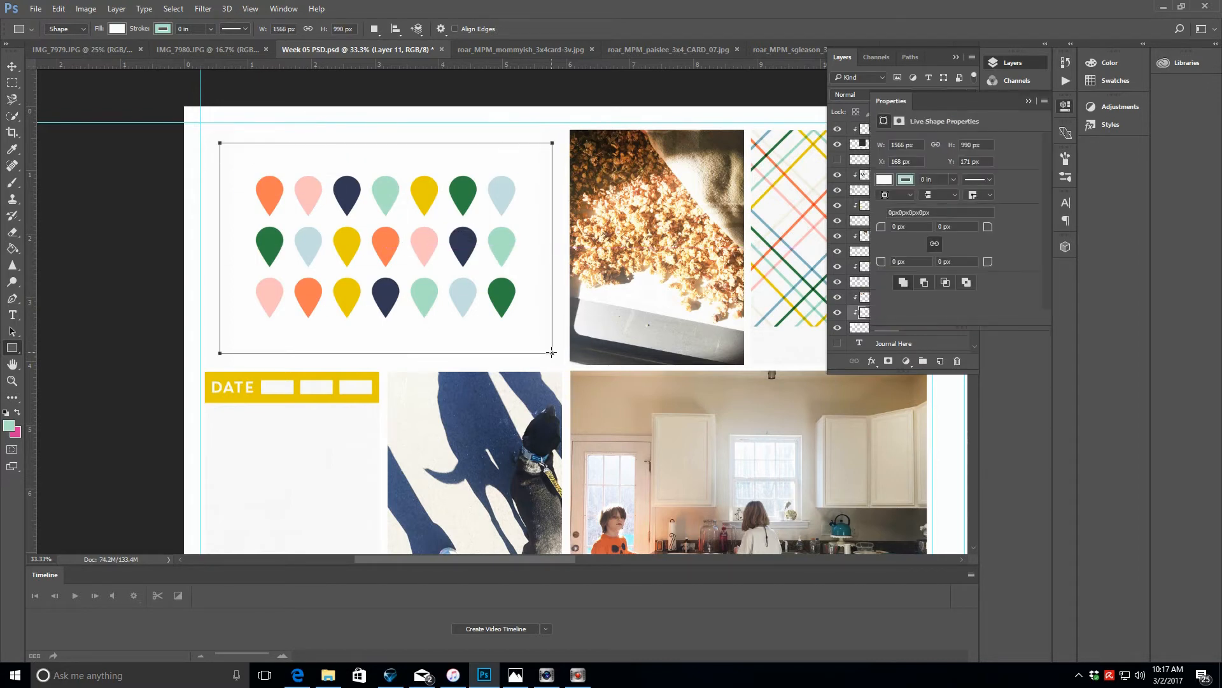
click(954, 181)
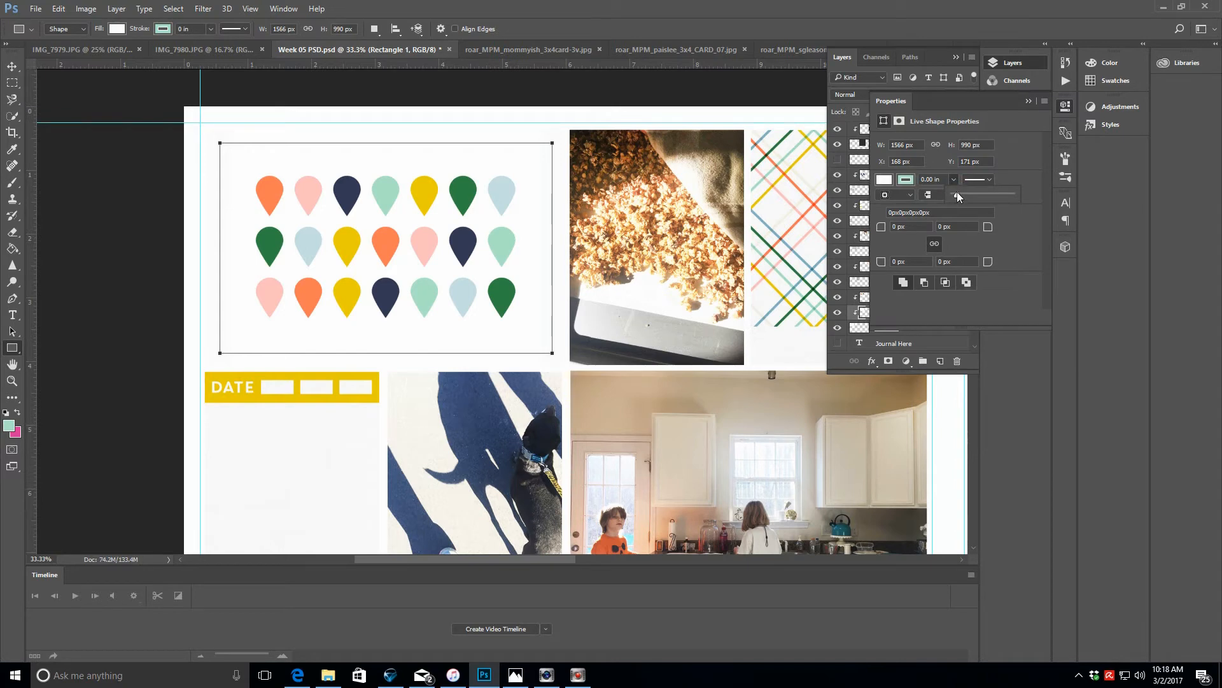
double_click(927, 179)
text(0.02)
key(Return)
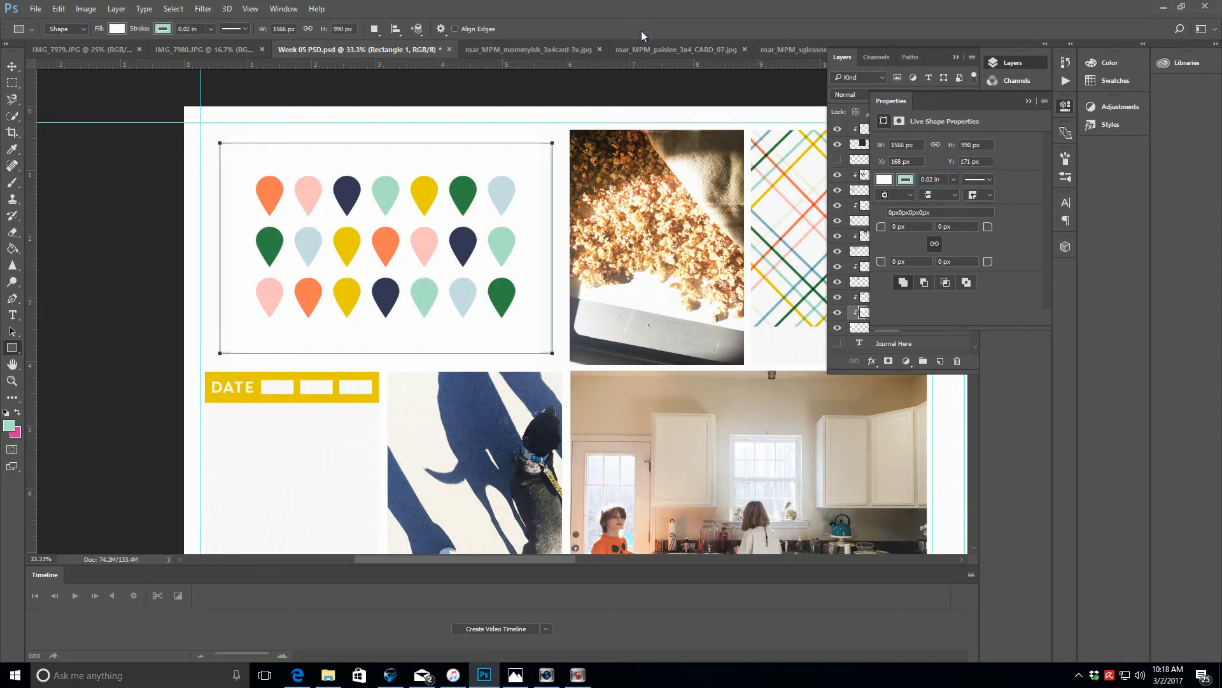
click(12, 66)
click(14, 283)
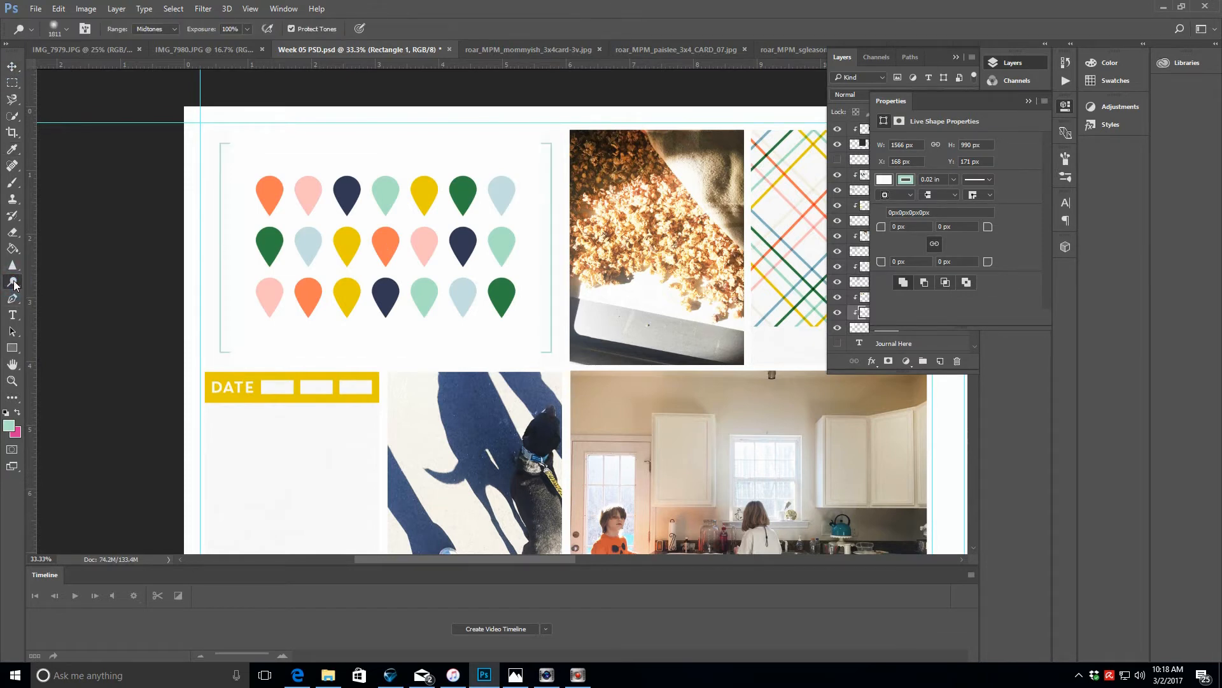
click(906, 180)
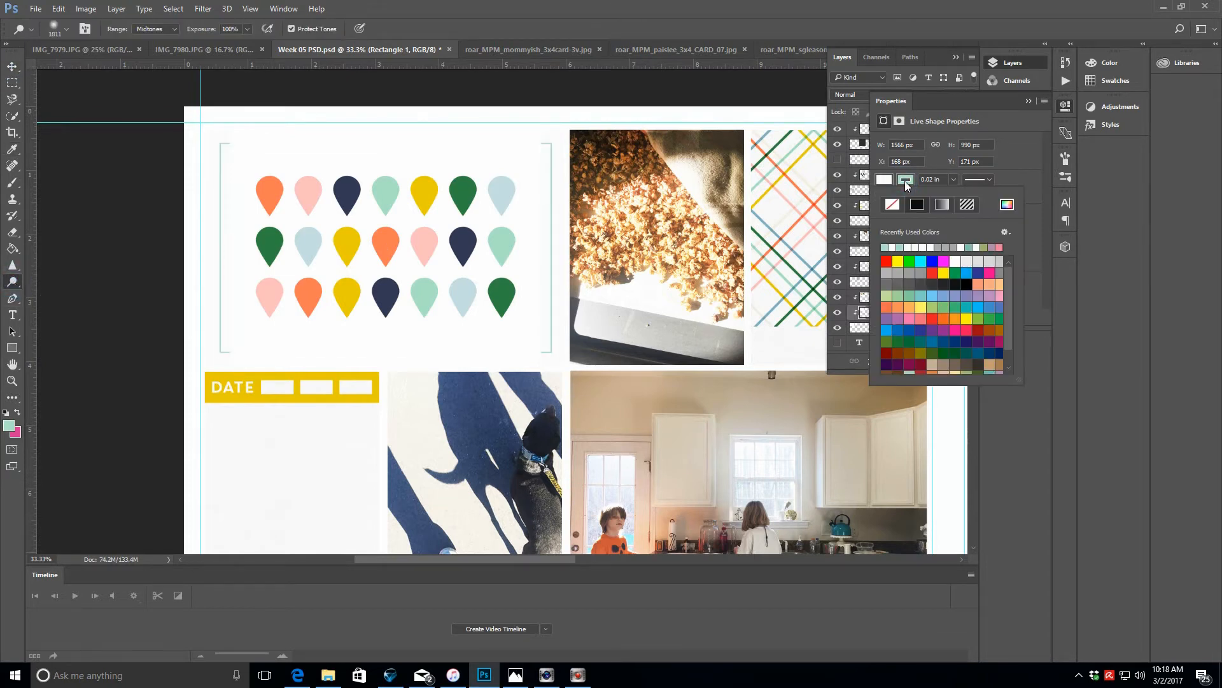
click(906, 181)
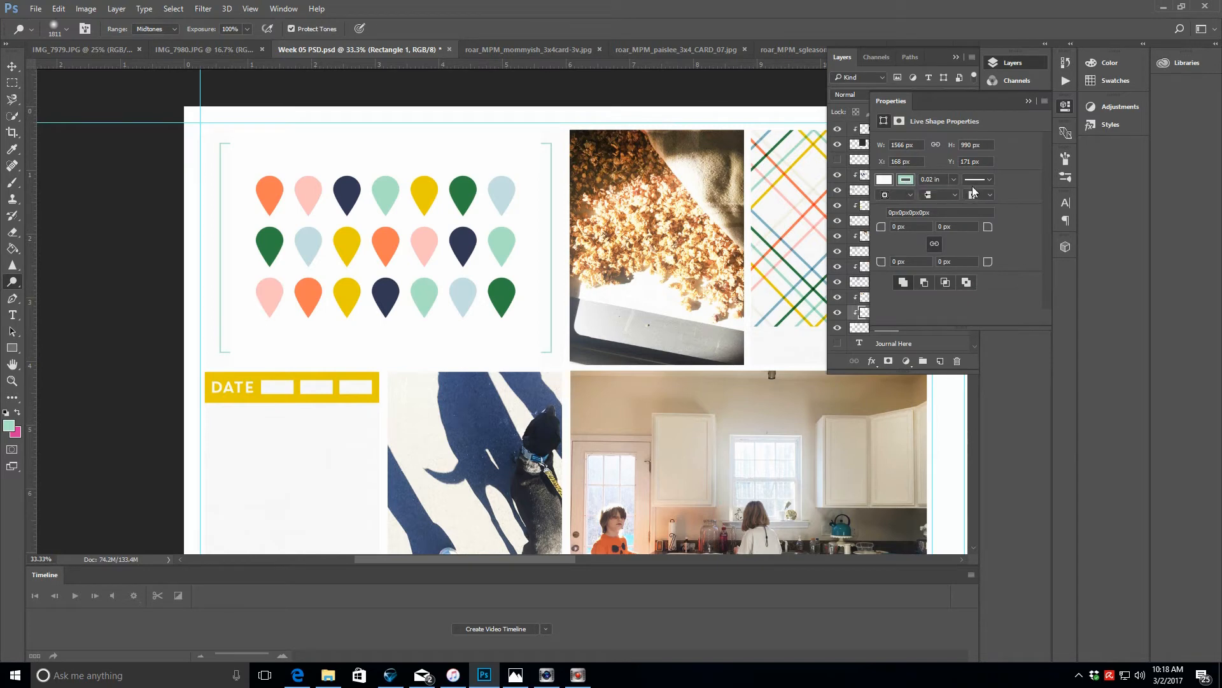
click(949, 194)
click(989, 195)
click(912, 195)
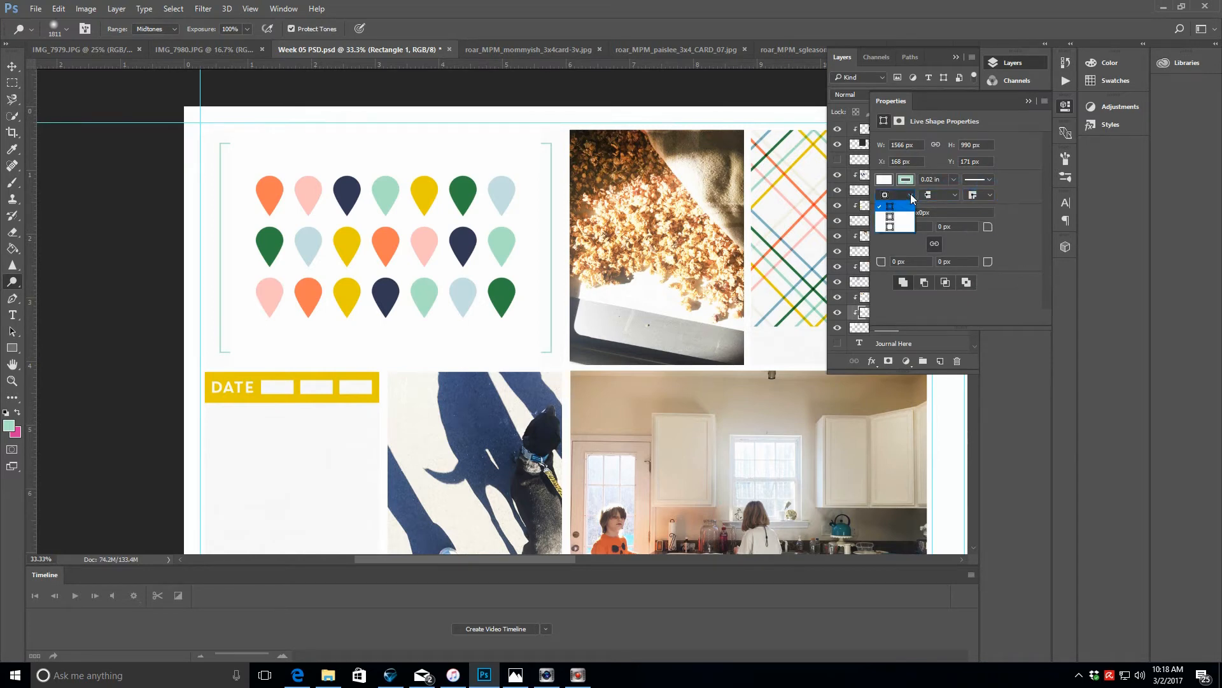
click(913, 198)
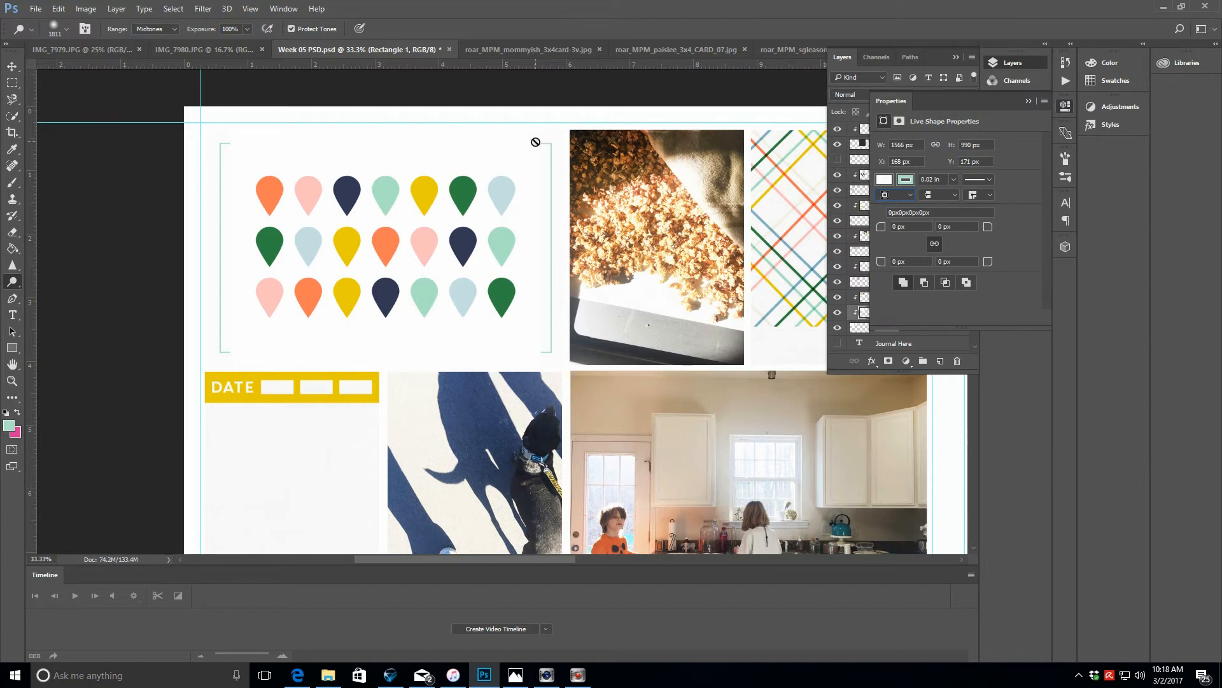
- Move the Rectangle 1 layer above the teardrop card's Layer 10 and set its fill to no colour
click(1027, 100)
drag(931, 318, 930, 298)
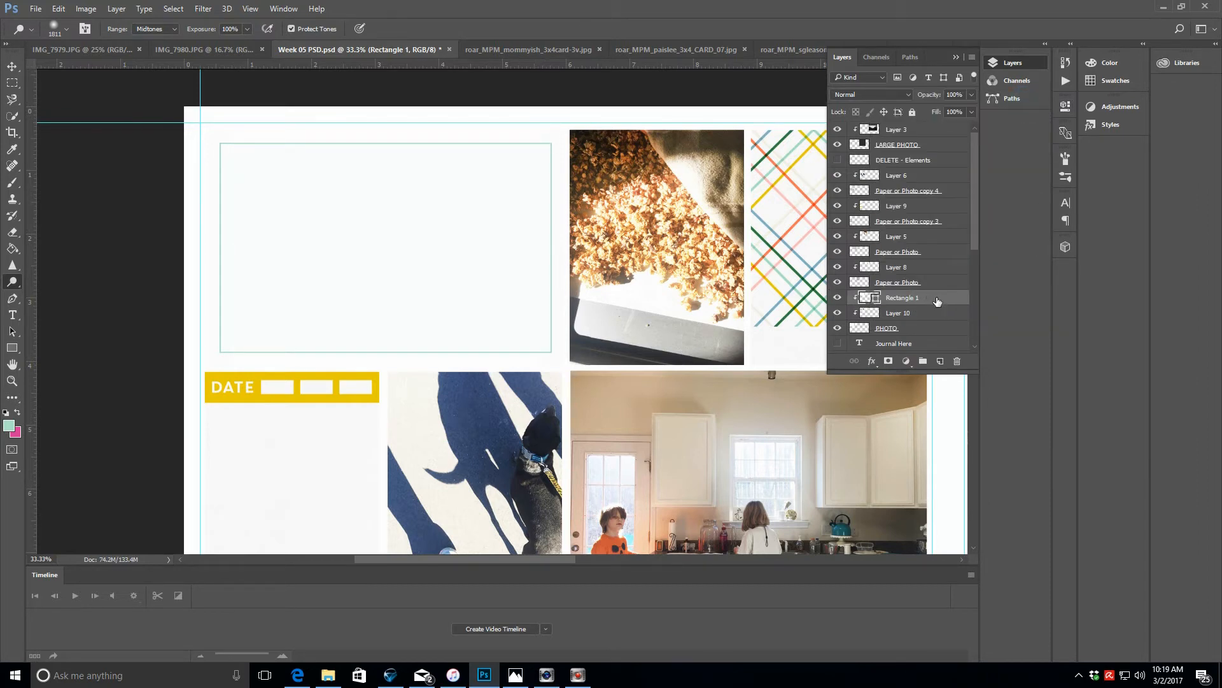
double_click(937, 301)
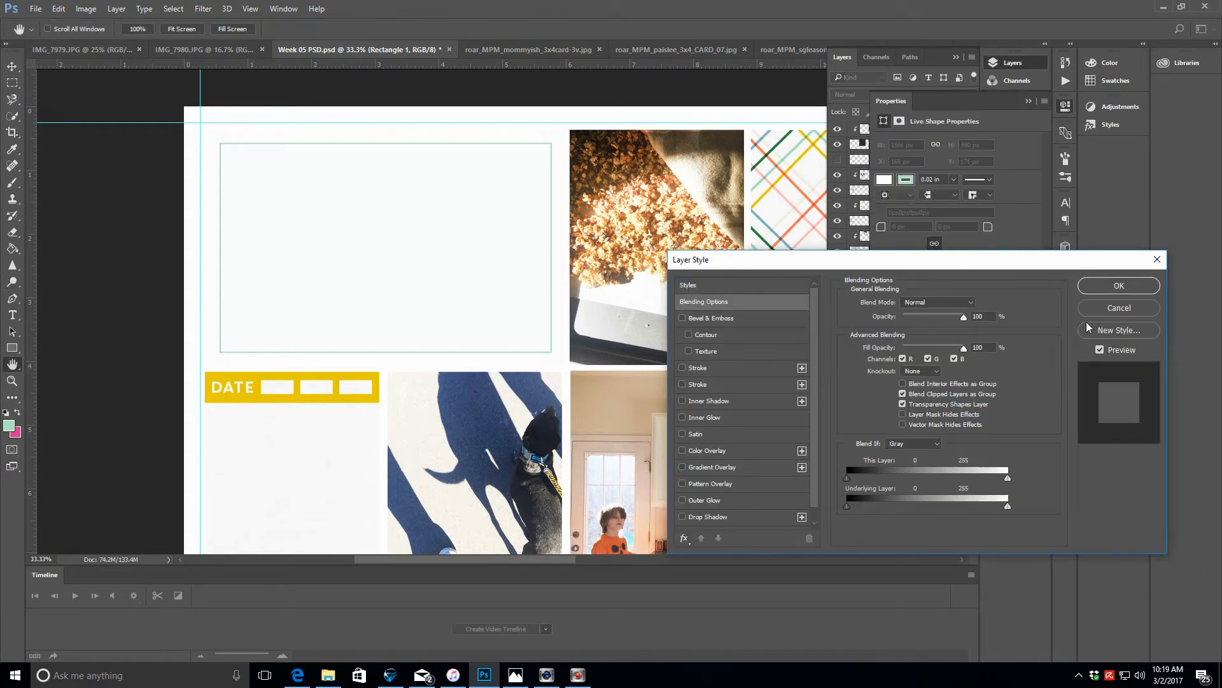
click(1116, 308)
click(885, 179)
click(892, 205)
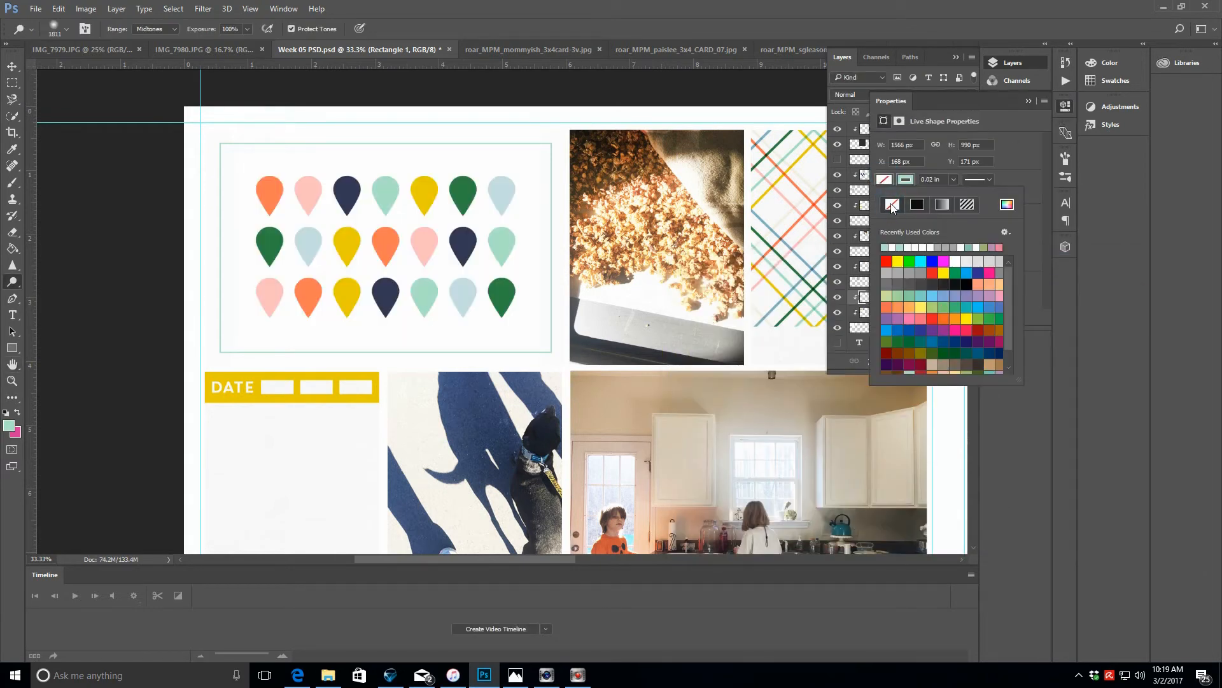
click(1027, 102)
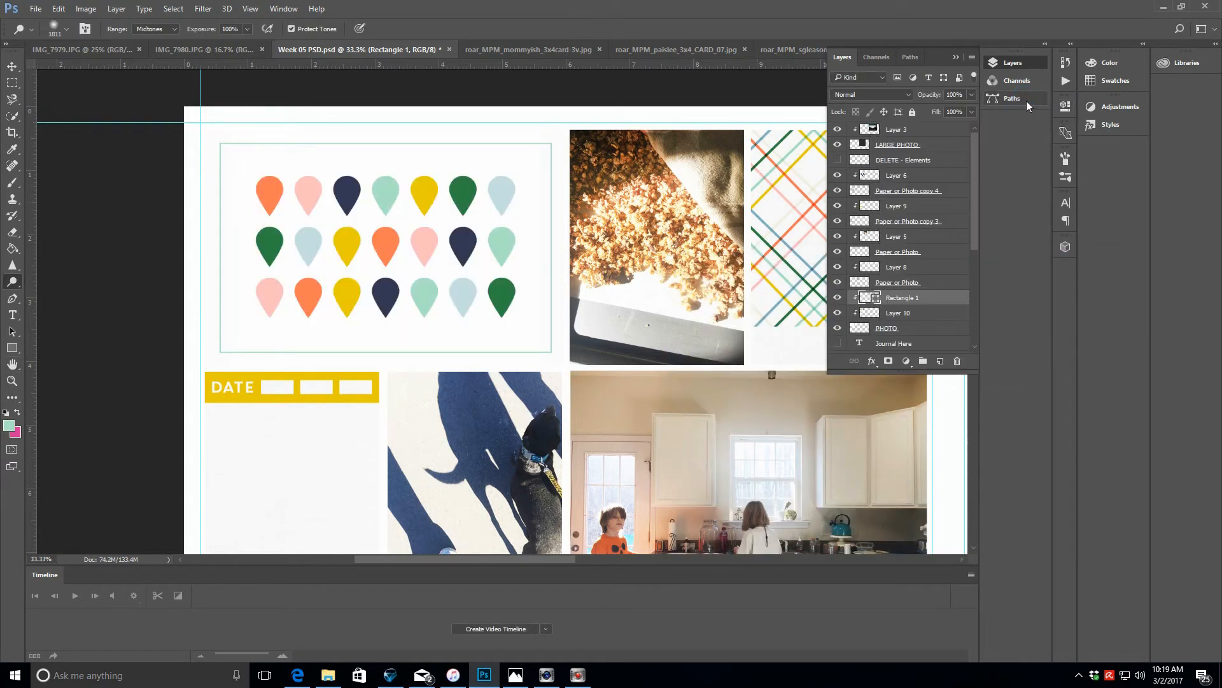
click(920, 333)
click(871, 361)
click(901, 525)
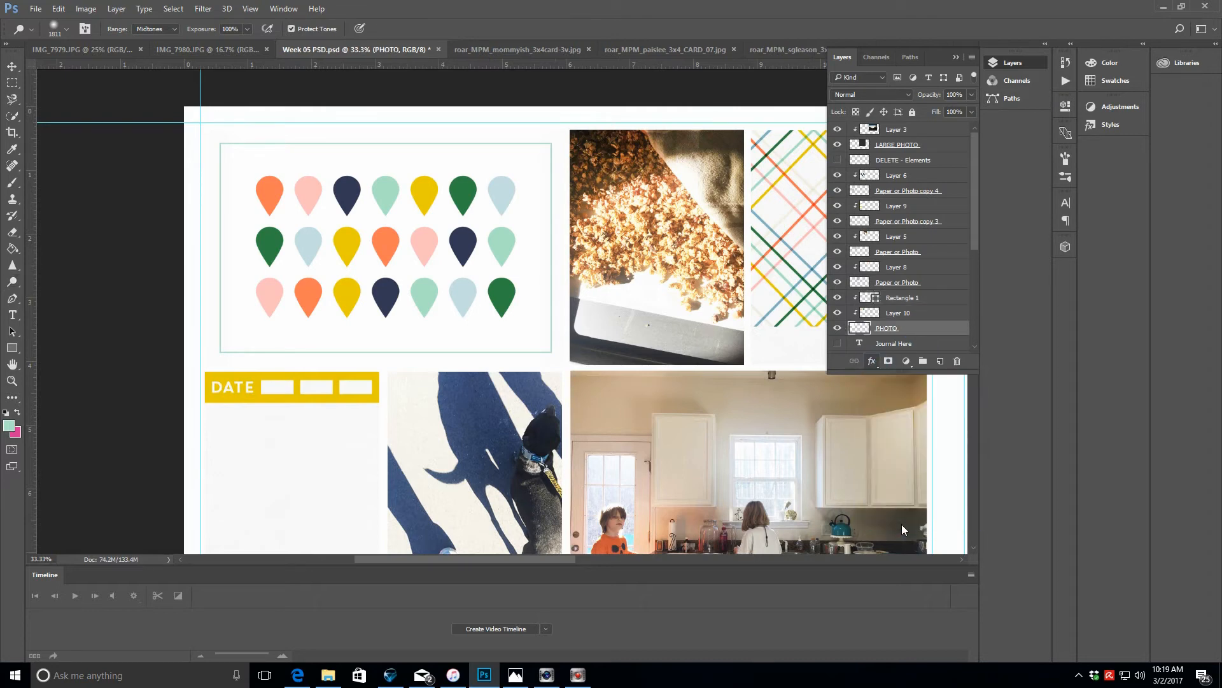
click(978, 305)
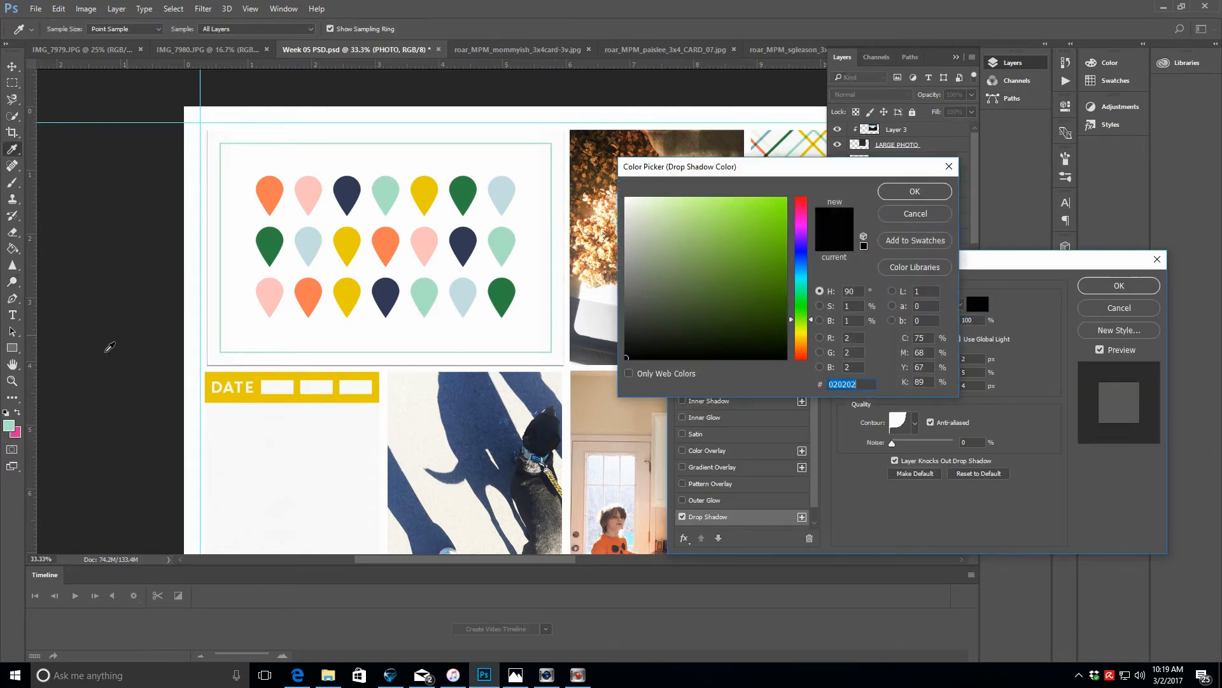
click(9, 425)
click(911, 192)
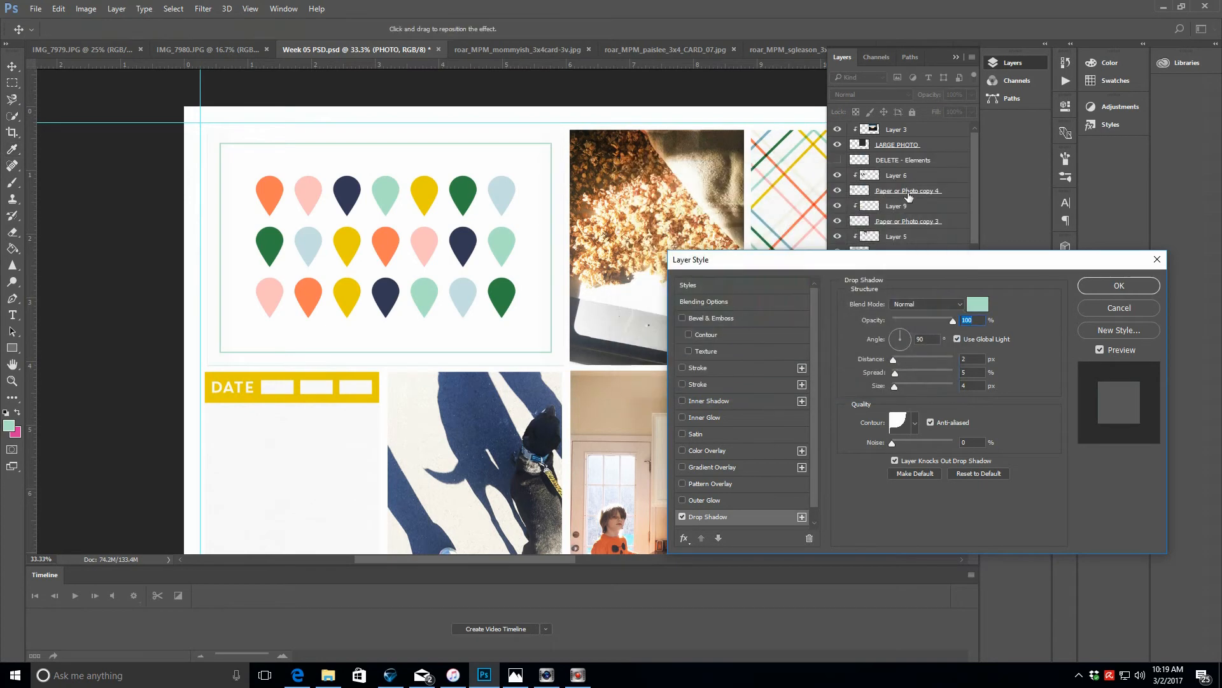
click(1108, 310)
- Add an Outer Glow to the teardrop card's PHOTO layer in foreground mint green aae2c7 and increase the glow's range slightly
click(872, 361)
click(904, 511)
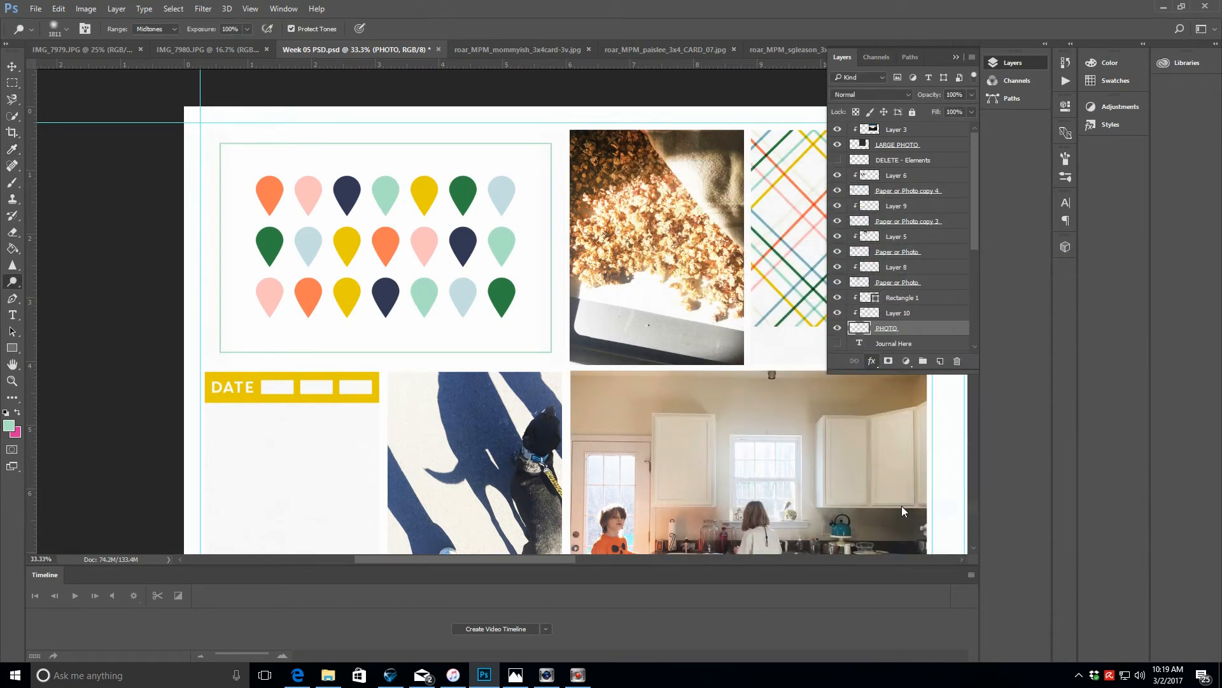
click(877, 353)
click(8, 426)
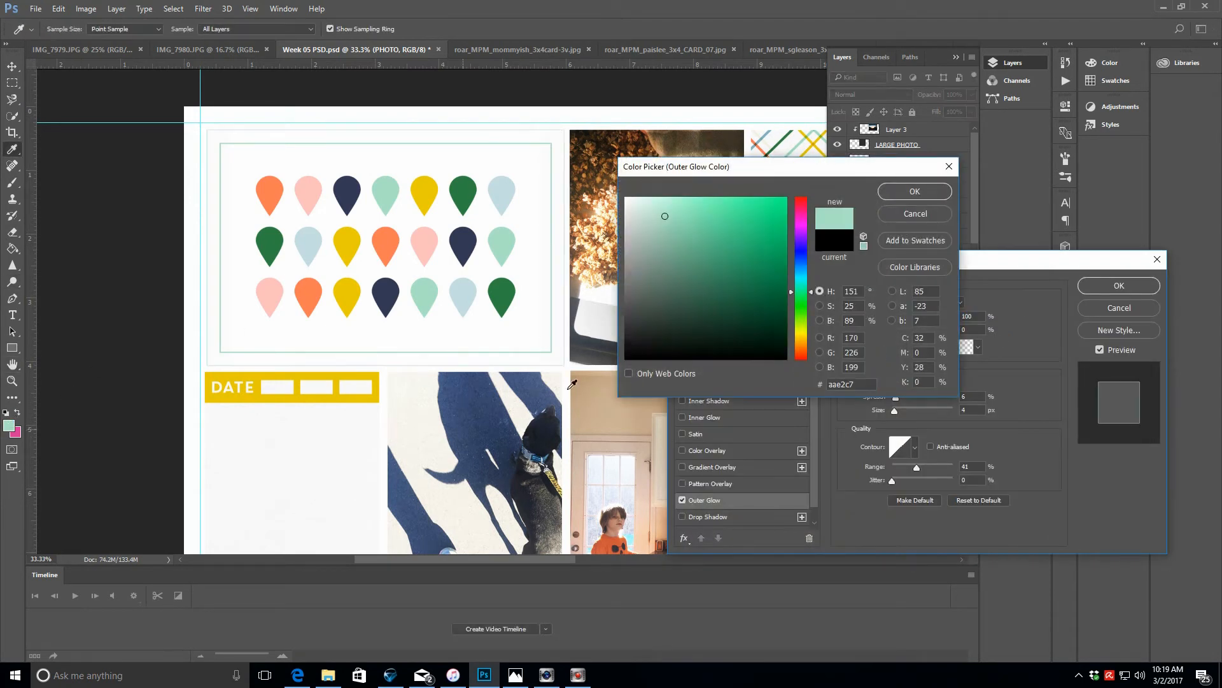
click(899, 192)
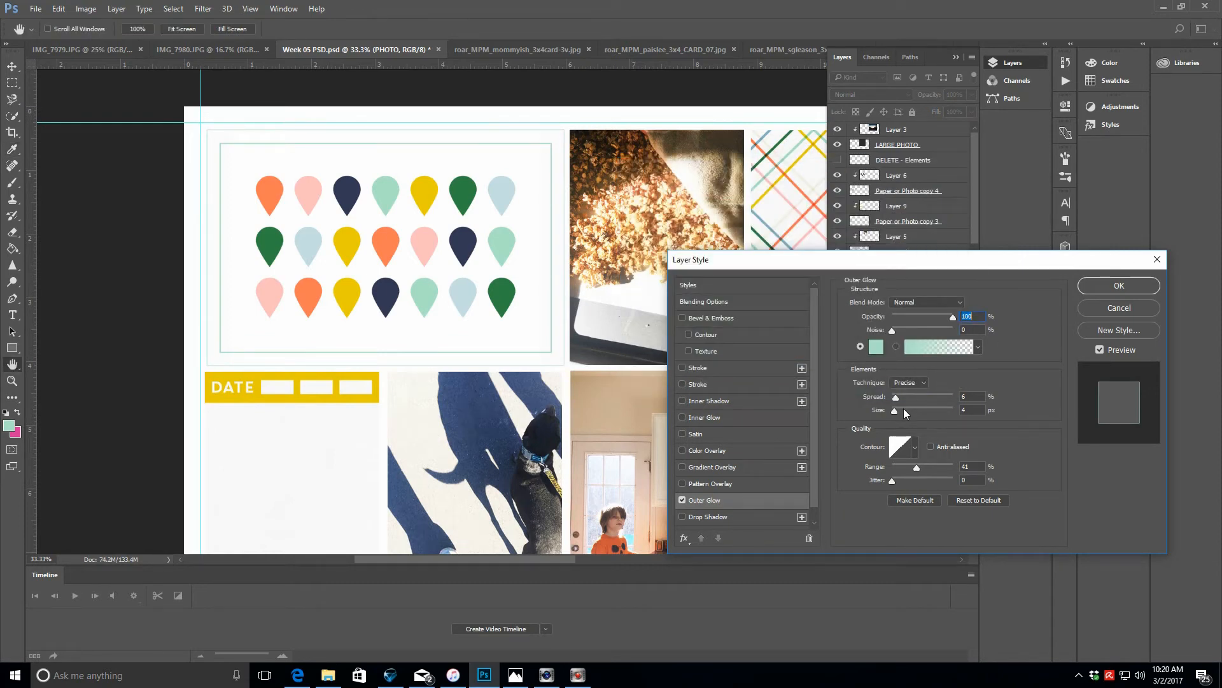
drag(917, 467, 922, 468)
click(1099, 283)
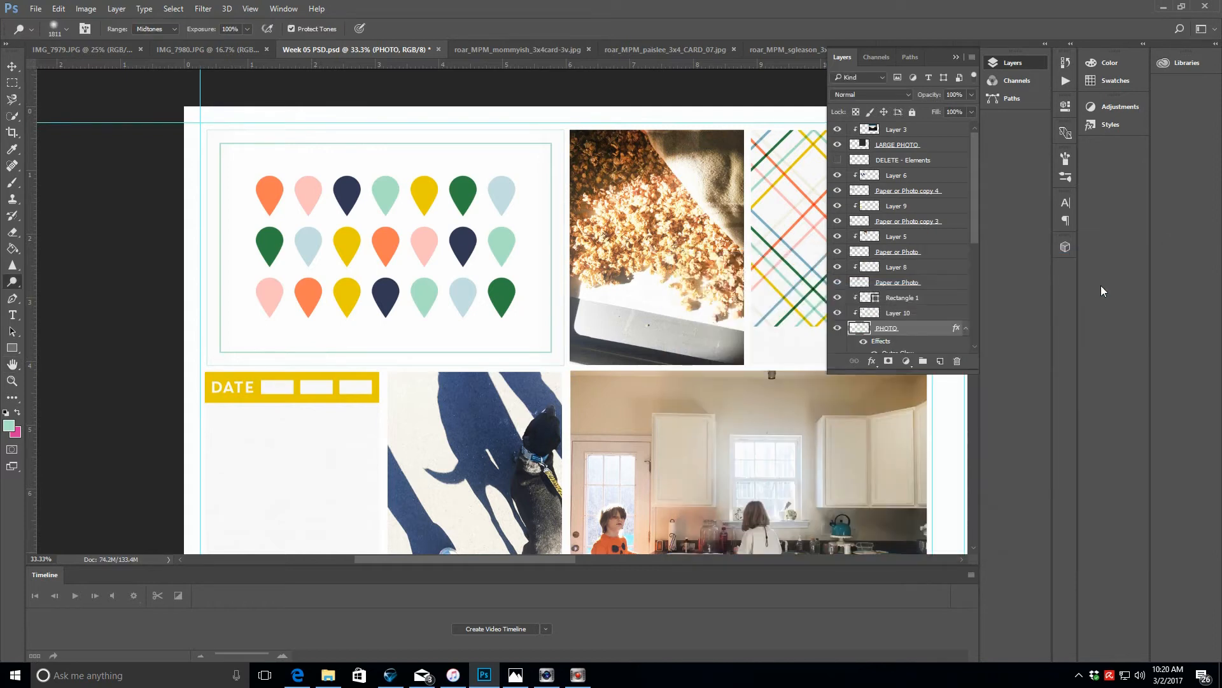
- Fit the whole spread in view and select Layer 0, the background of the left page
click(12, 381)
click(349, 29)
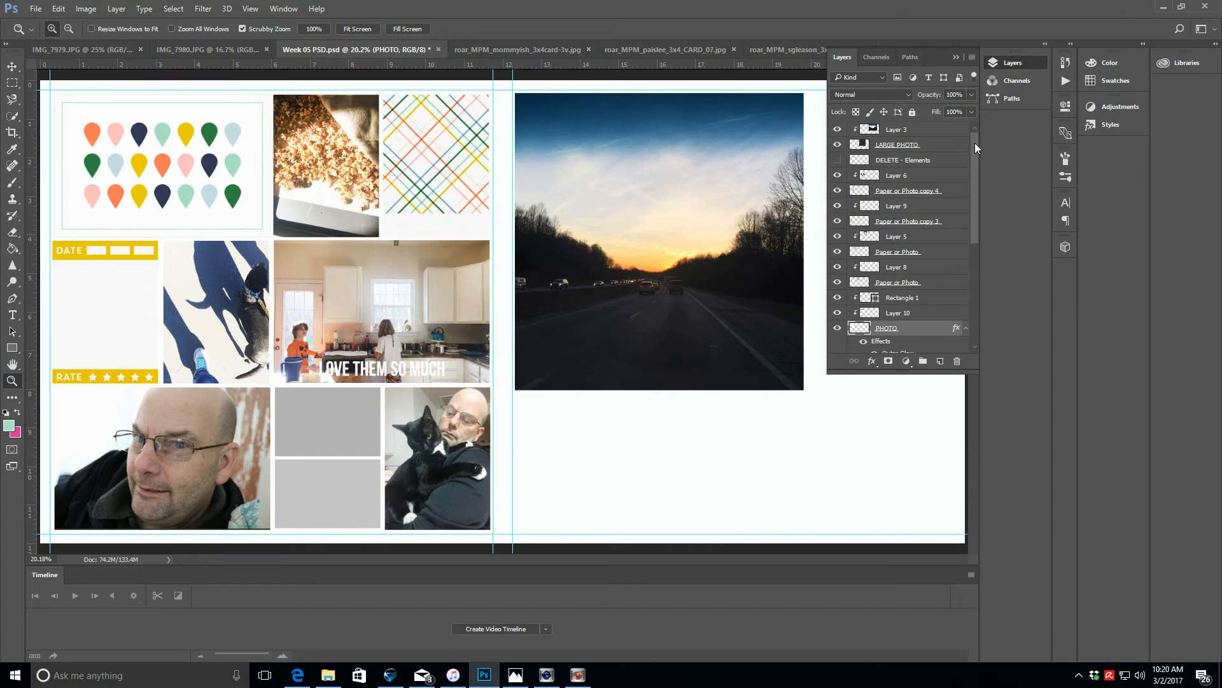
scroll(977, 147, down, 5)
click(12, 66)
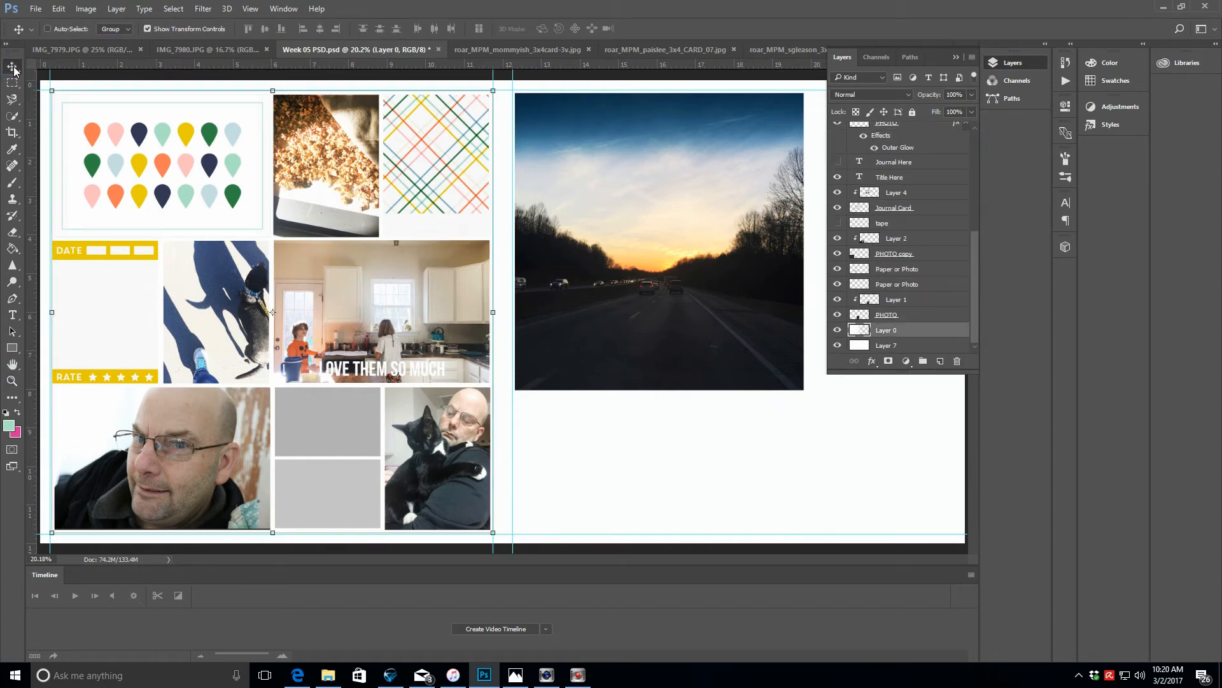
- In roar_MPM_mommyish_3x4card-3v.jpg, convert the background to an editable layer and add a new blank layer
click(533, 48)
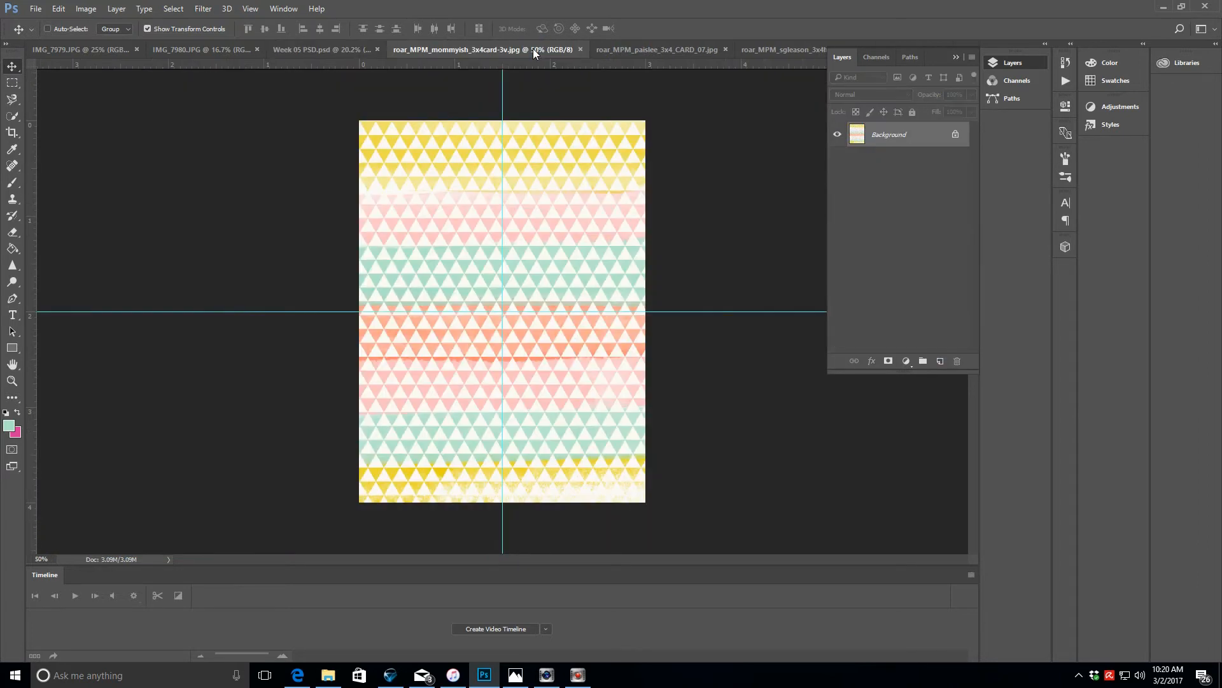
double_click(927, 134)
click(723, 218)
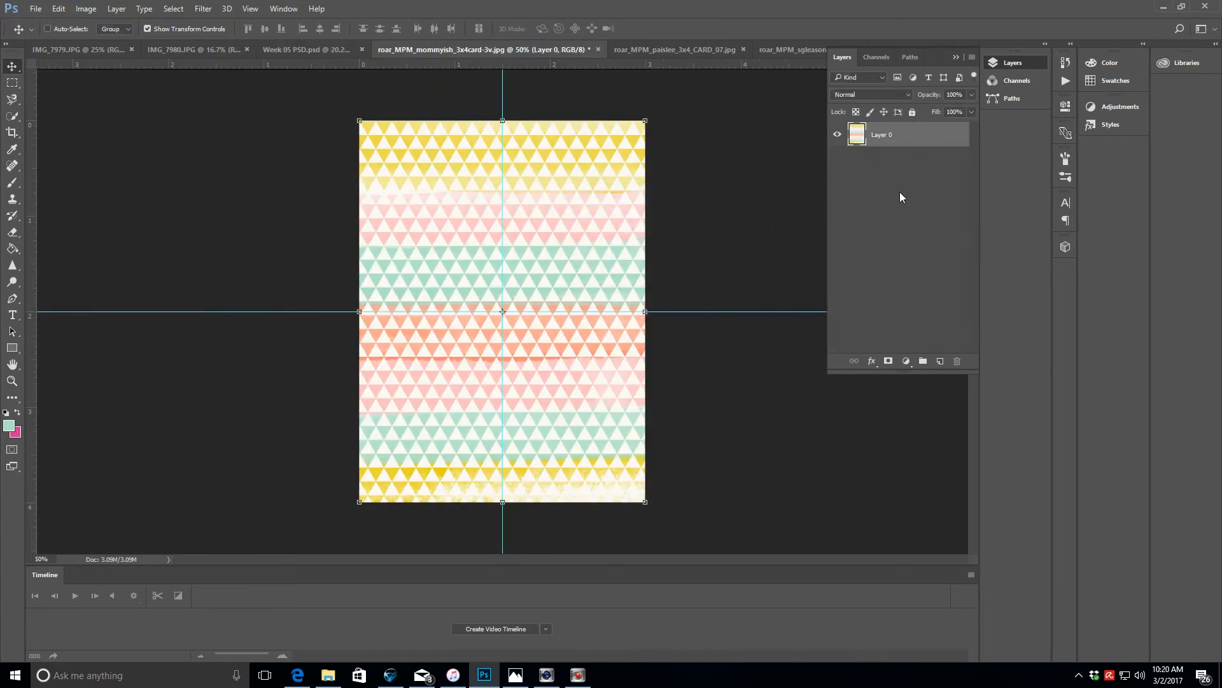
click(941, 361)
right_click(931, 159)
click(942, 149)
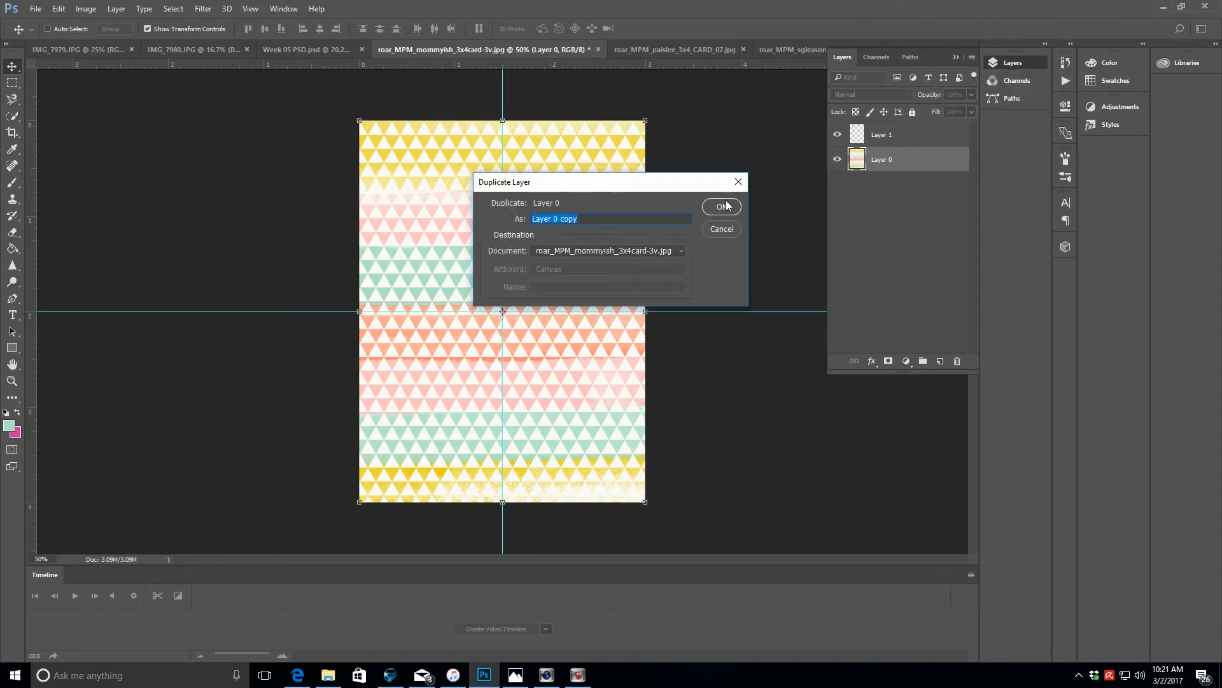
click(717, 236)
- Place blank Layer 1 beneath the triangle card layer and enlarge the canvas to 12 by 12 inches
drag(881, 134, 907, 174)
click(86, 8)
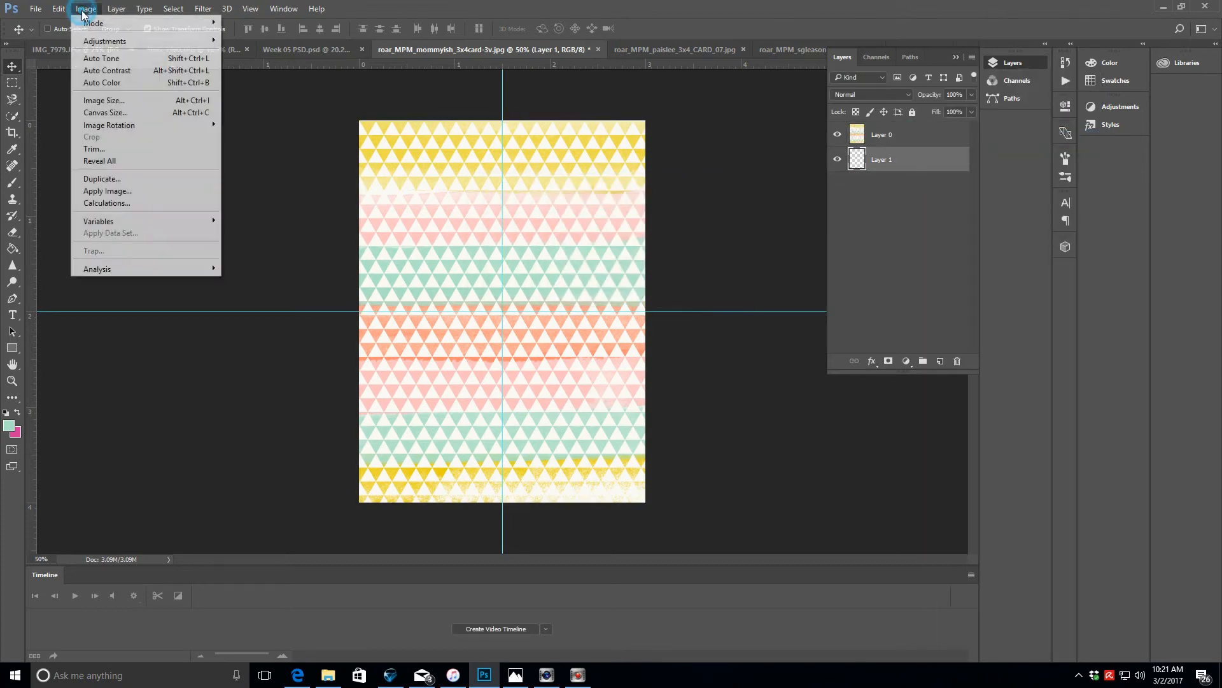
click(132, 116)
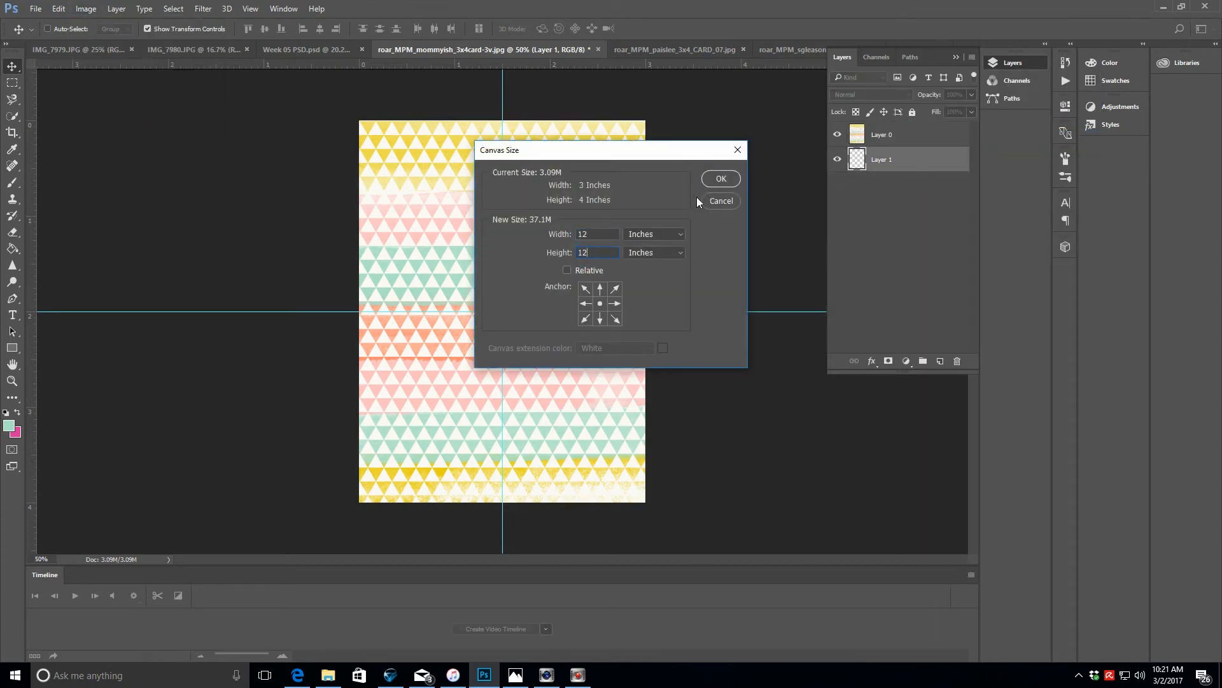
click(713, 182)
click(12, 381)
click(357, 29)
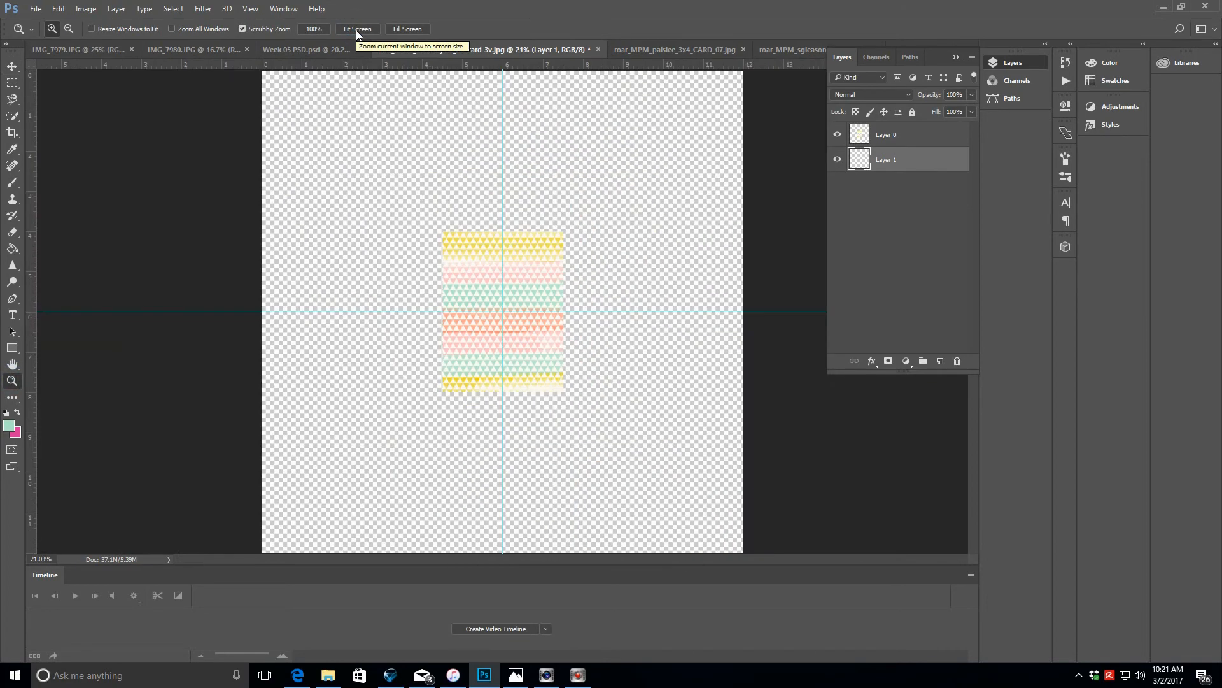
- Move the triangle card on Layer 0 into the lower-left corner of the canvas
click(907, 131)
key(v)
drag(540, 346, 356, 508)
- Duplicate the triangle card layer and place the copy directly against the original's right edge
click(903, 140)
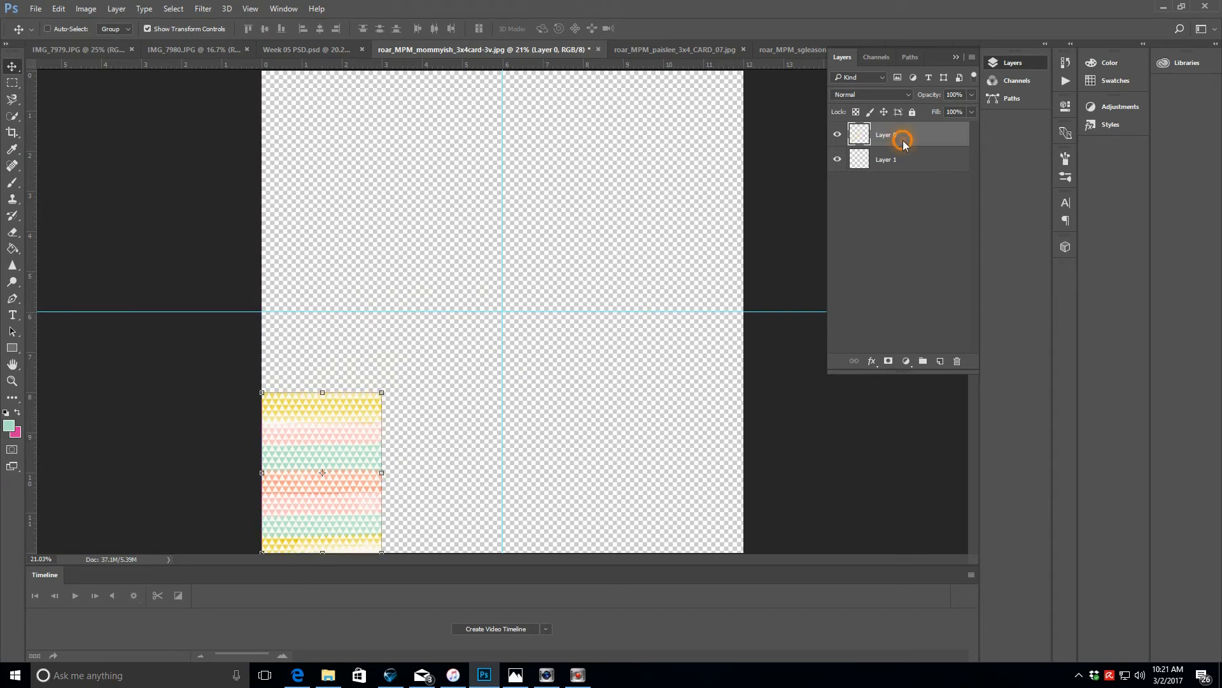
right_click(904, 144)
click(920, 128)
key(Return)
drag(362, 437, 482, 433)
right_click(928, 137)
click(942, 136)
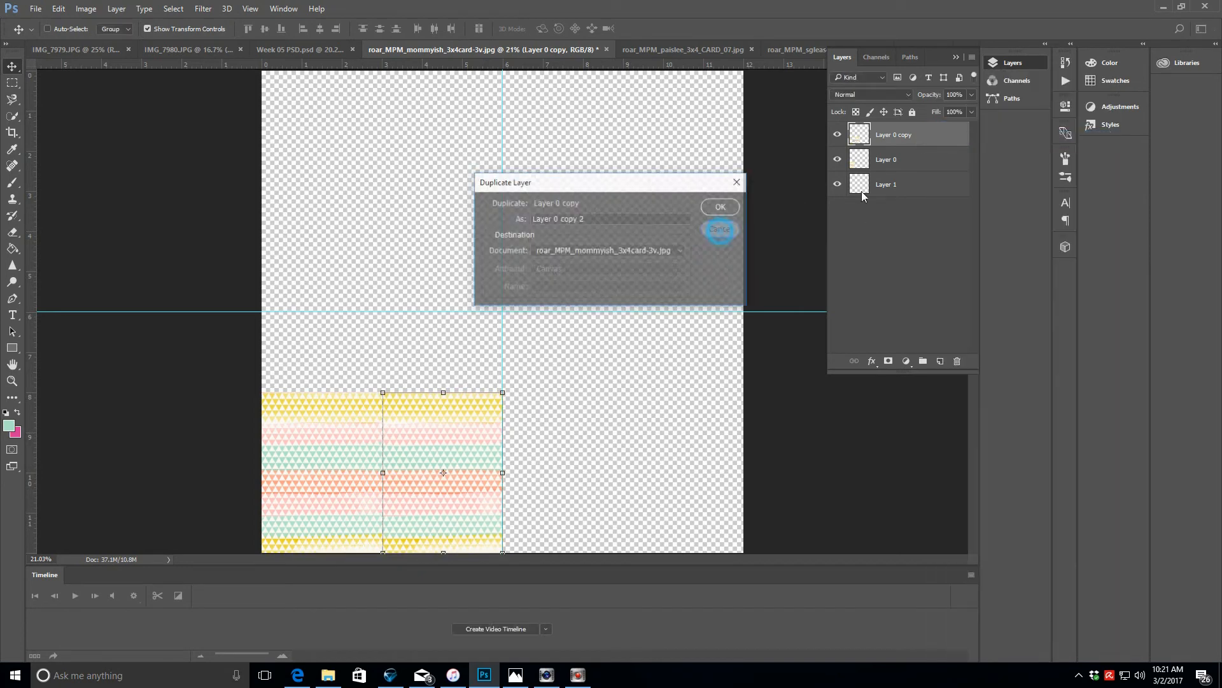
click(722, 229)
- Duplicate both triangle card layers together and move the copies right to complete the canvas's bottom row
shift+click(920, 159)
right_click(919, 159)
click(943, 144)
click(715, 211)
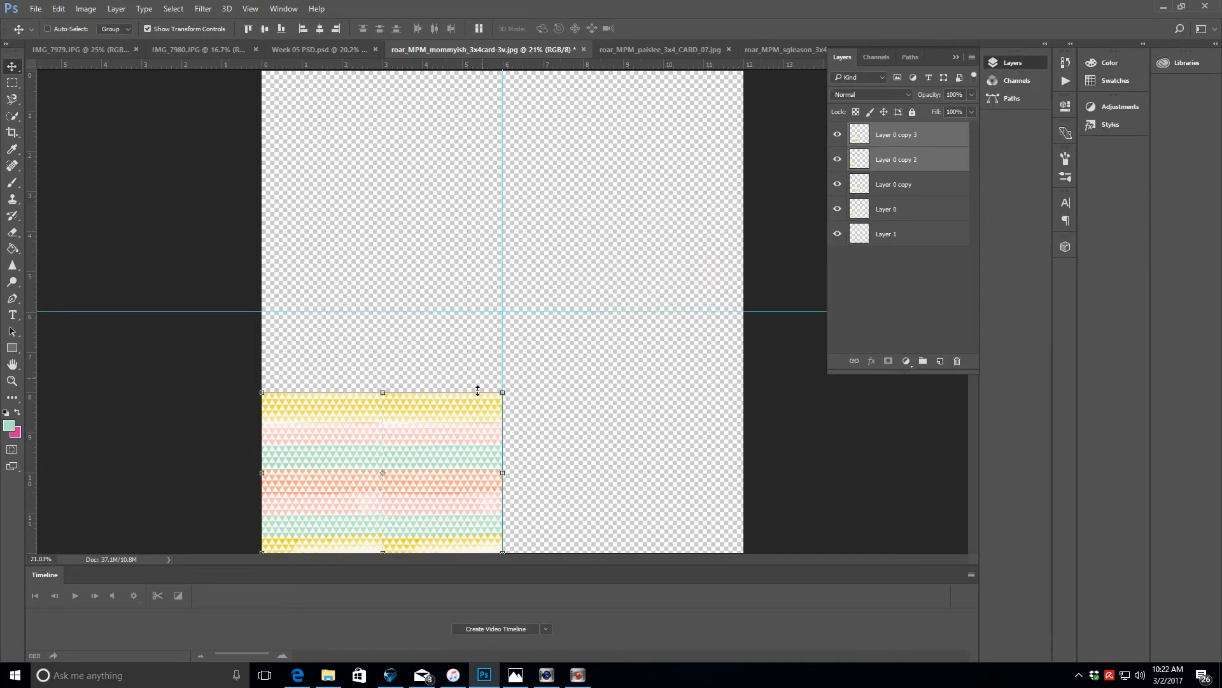
drag(457, 432, 695, 431)
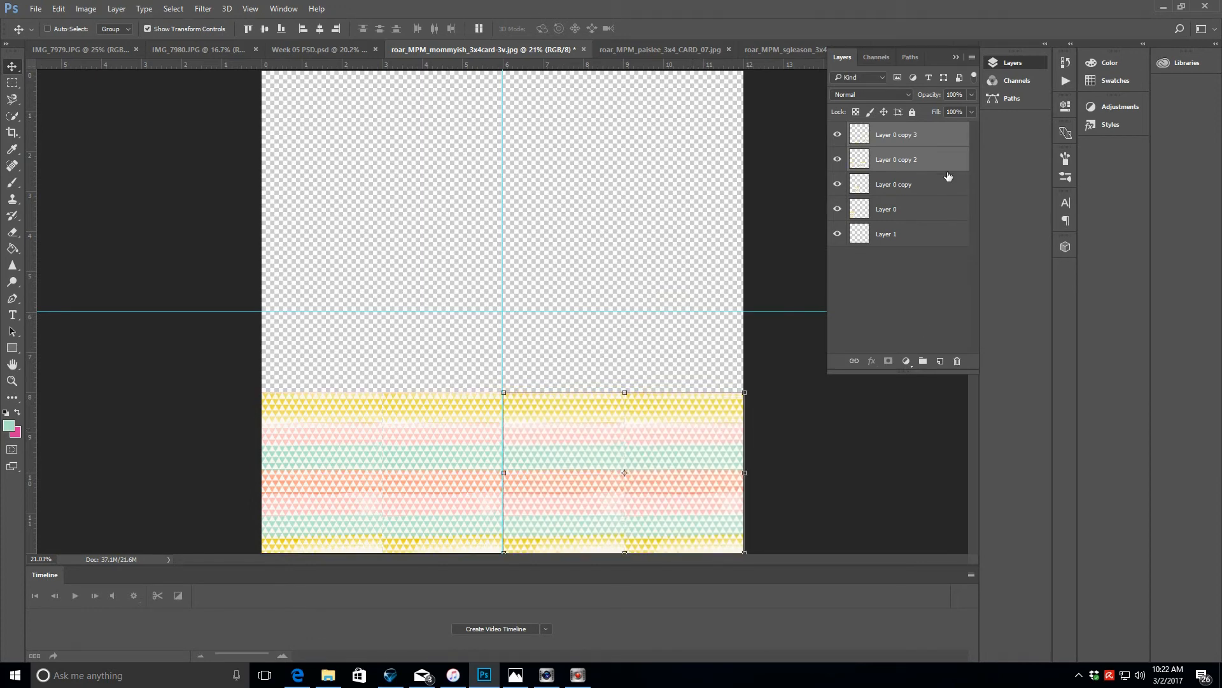
- Duplicate all four triangle card layers of the bottom row and move the copies up to form the middle row
shift+click(930, 184)
shift+click(930, 209)
right_click(932, 213)
click(955, 137)
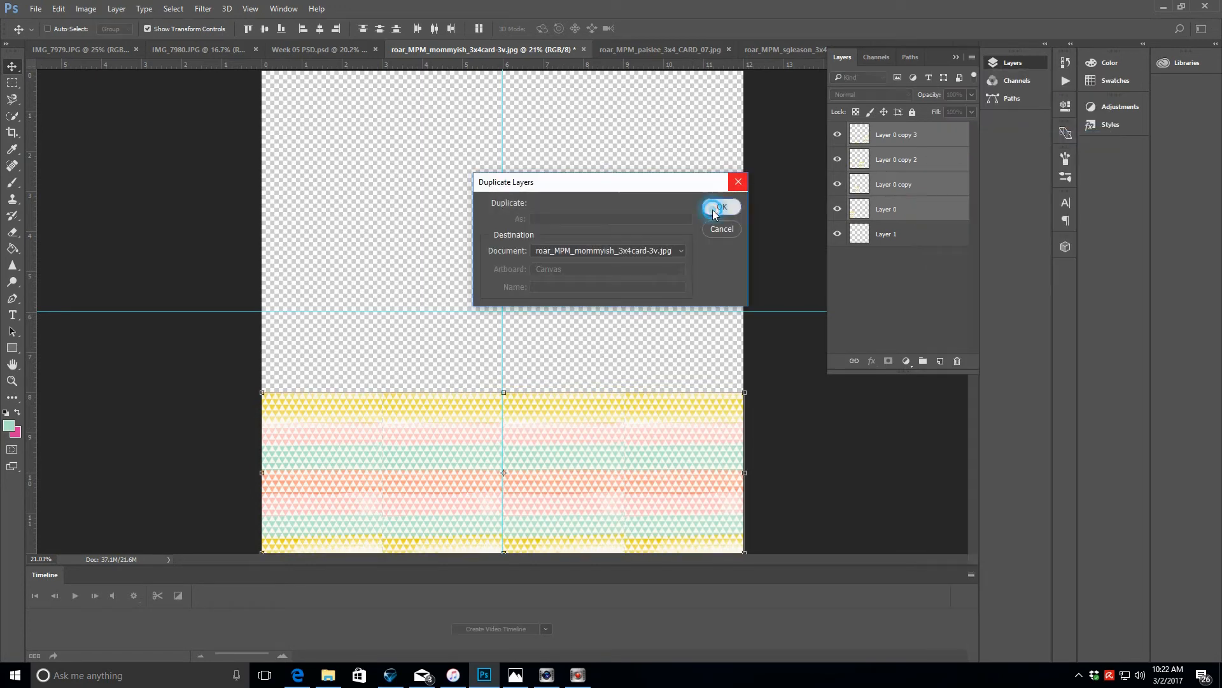
click(714, 208)
drag(690, 475, 693, 300)
- Duplicate the four middle-row card layers and move the copies up to fill the canvas's top row
right_click(927, 143)
click(945, 147)
click(720, 208)
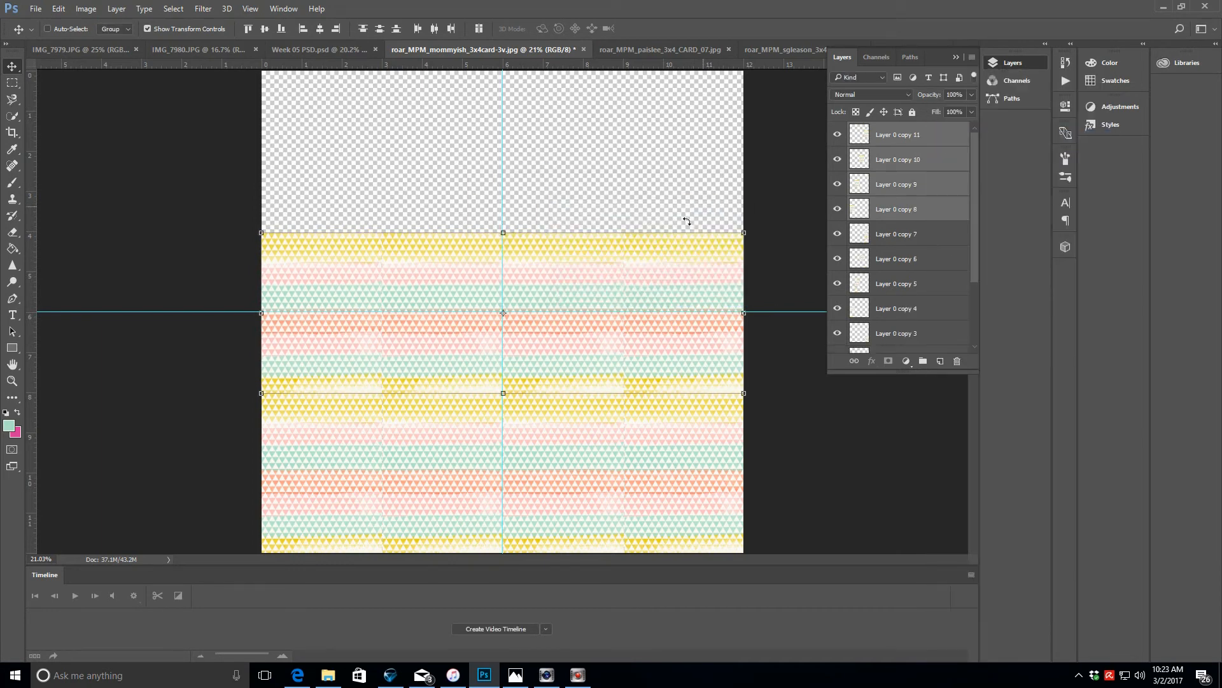
drag(698, 343, 696, 183)
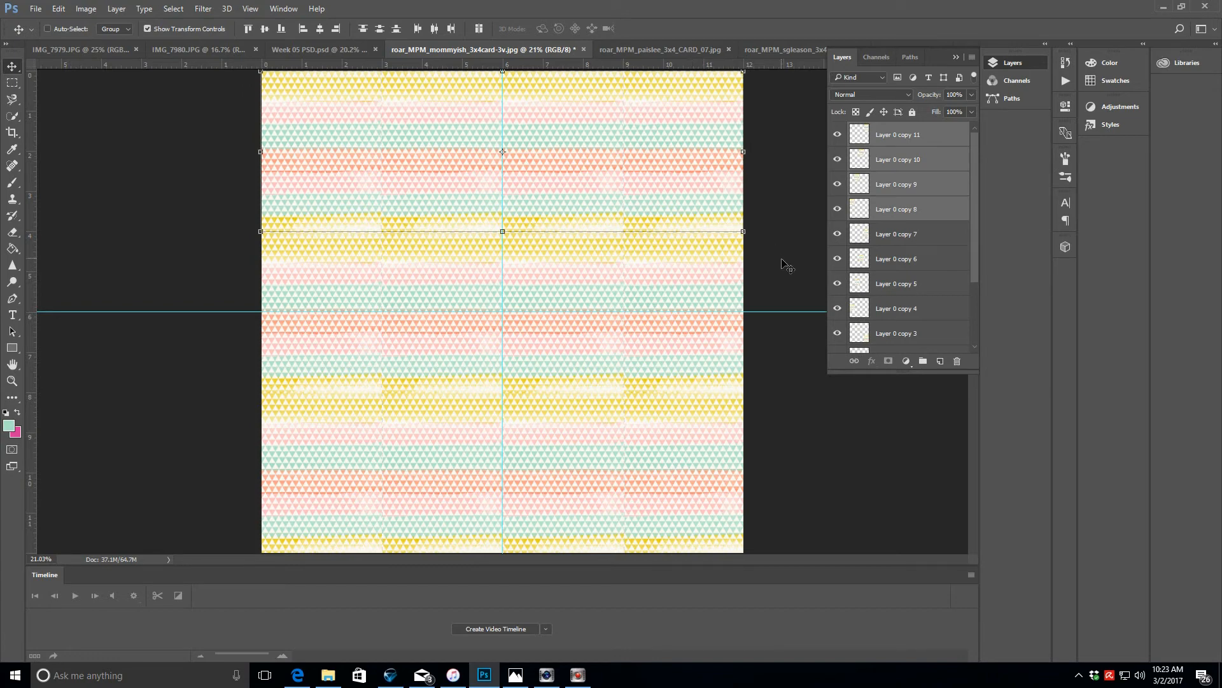
- Select blank Layer 1 beneath the pattern tiles and choose white as the foreground colour for the Paint Bucket
click(911, 135)
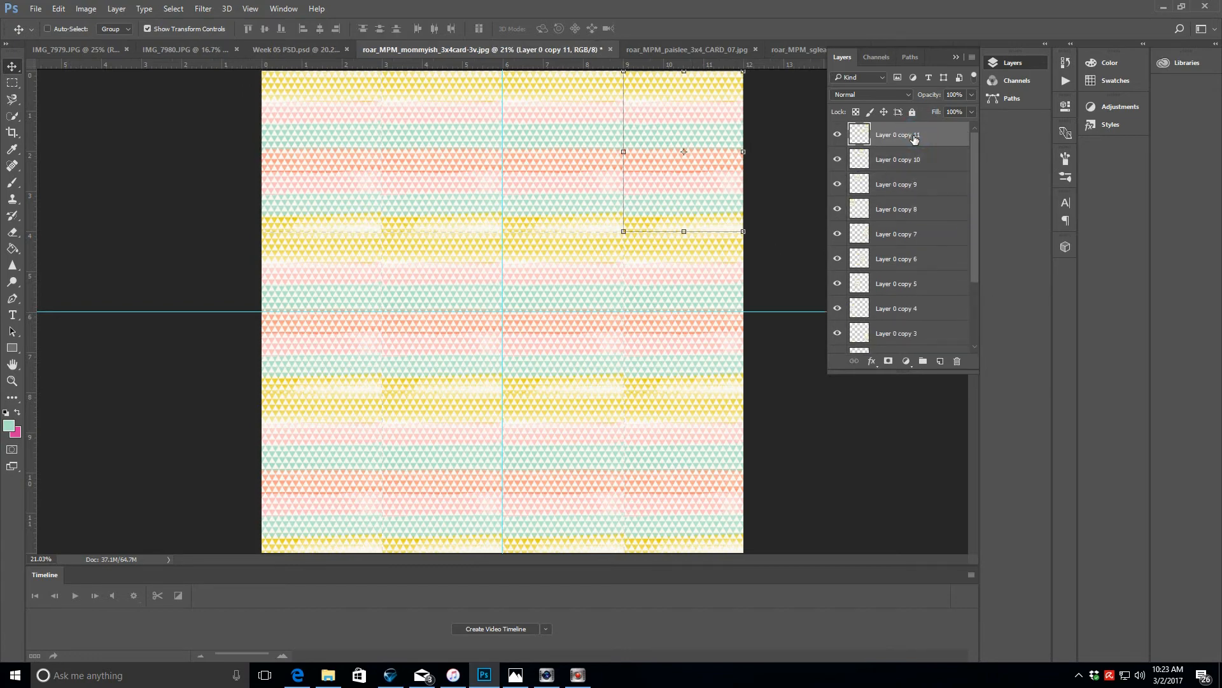
scroll(979, 154, down, 4)
click(904, 341)
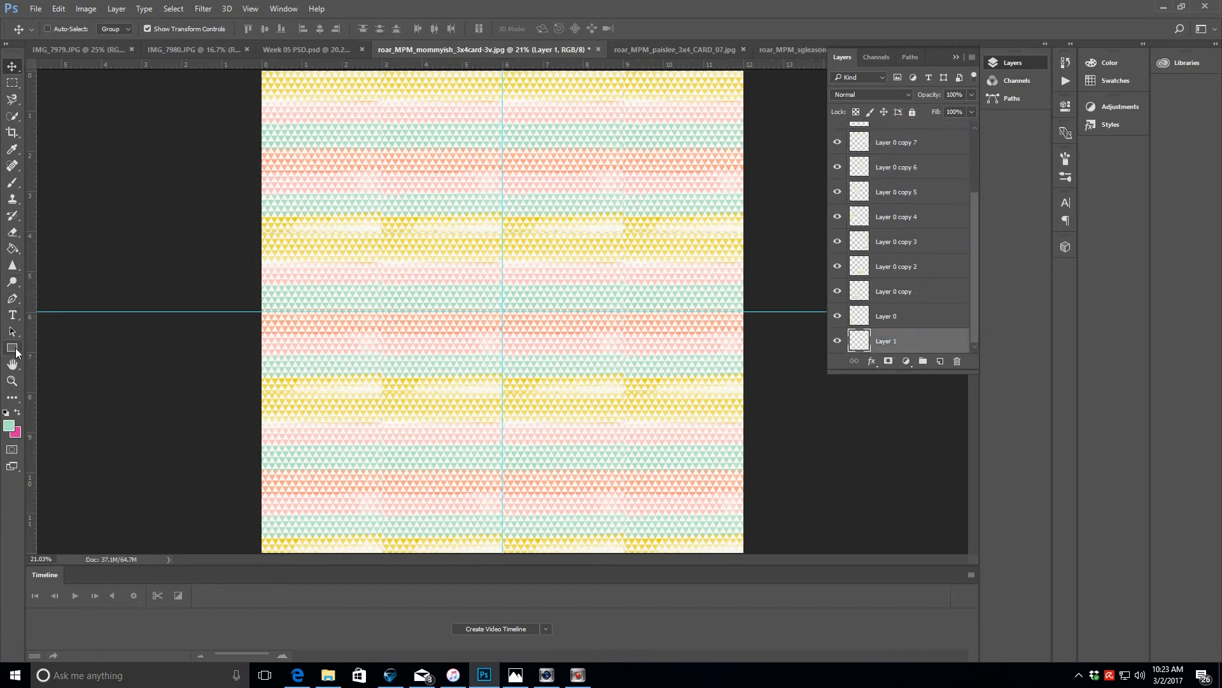
click(12, 249)
click(9, 425)
click(627, 198)
click(914, 191)
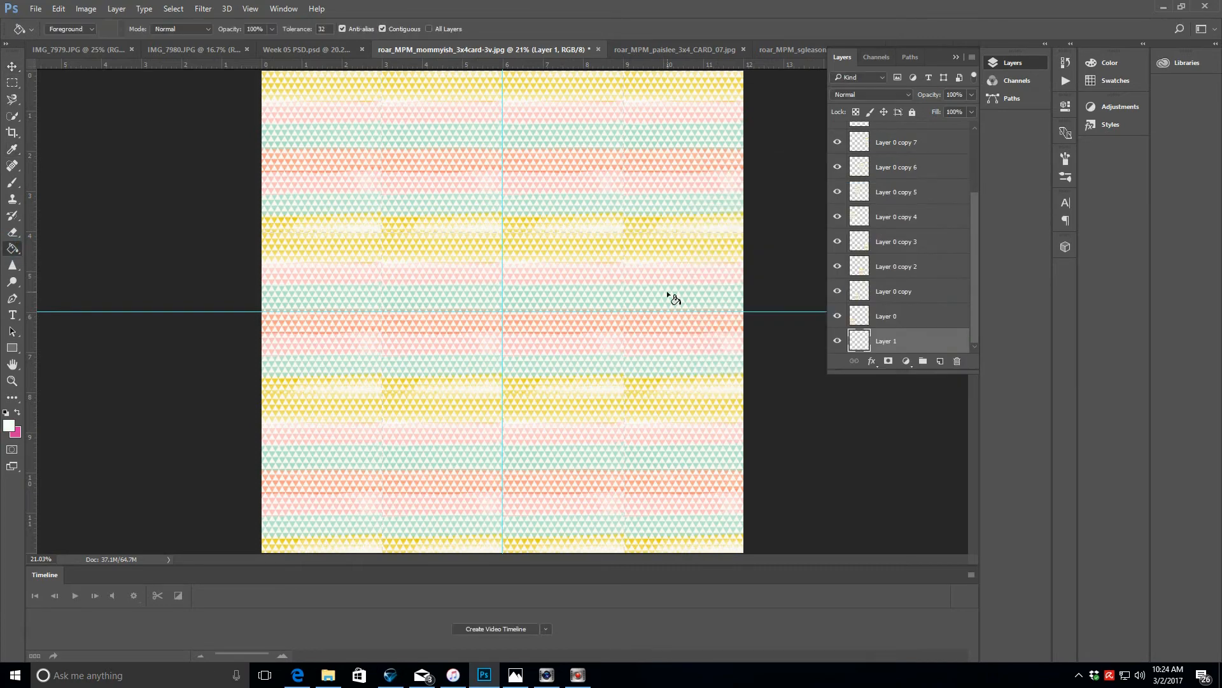
- Flatten all the triangle-pattern tile layers and Layer 1 into a single background
scroll(972, 257, up, 4)
click(897, 135)
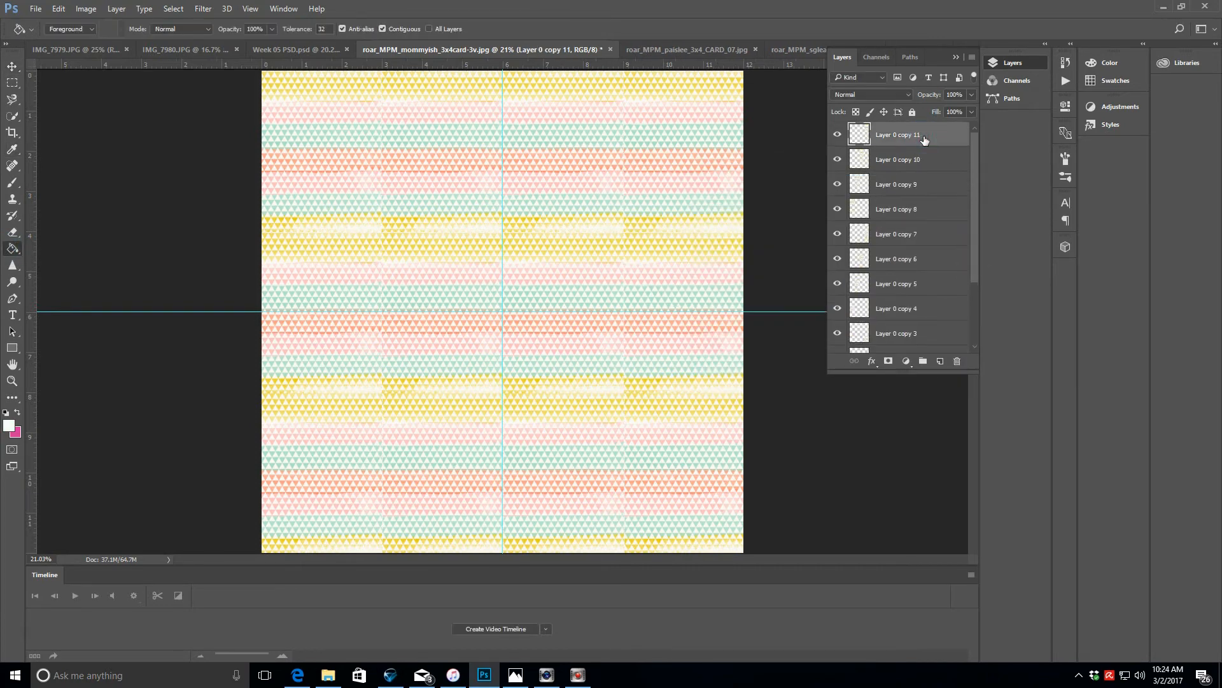
right_click(924, 134)
click(970, 490)
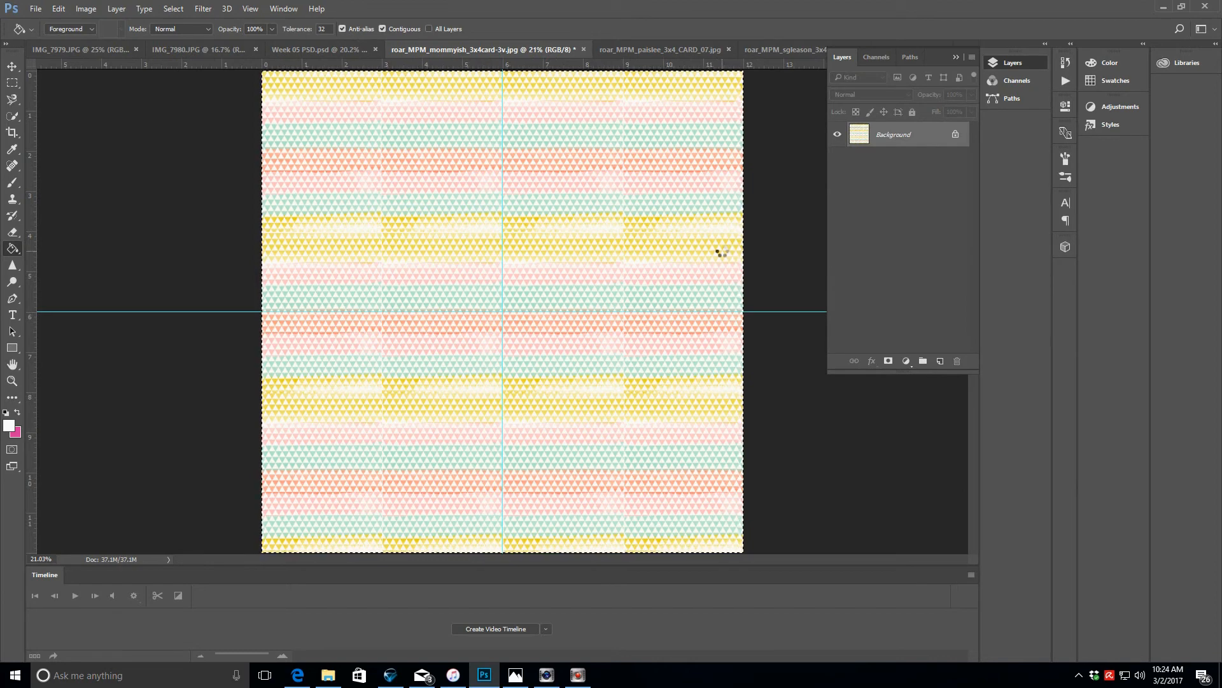
- Copy the flattened triangle paper into Week 05 PSD.psd above Layer 7 and align it with the left page's edges
click(322, 49)
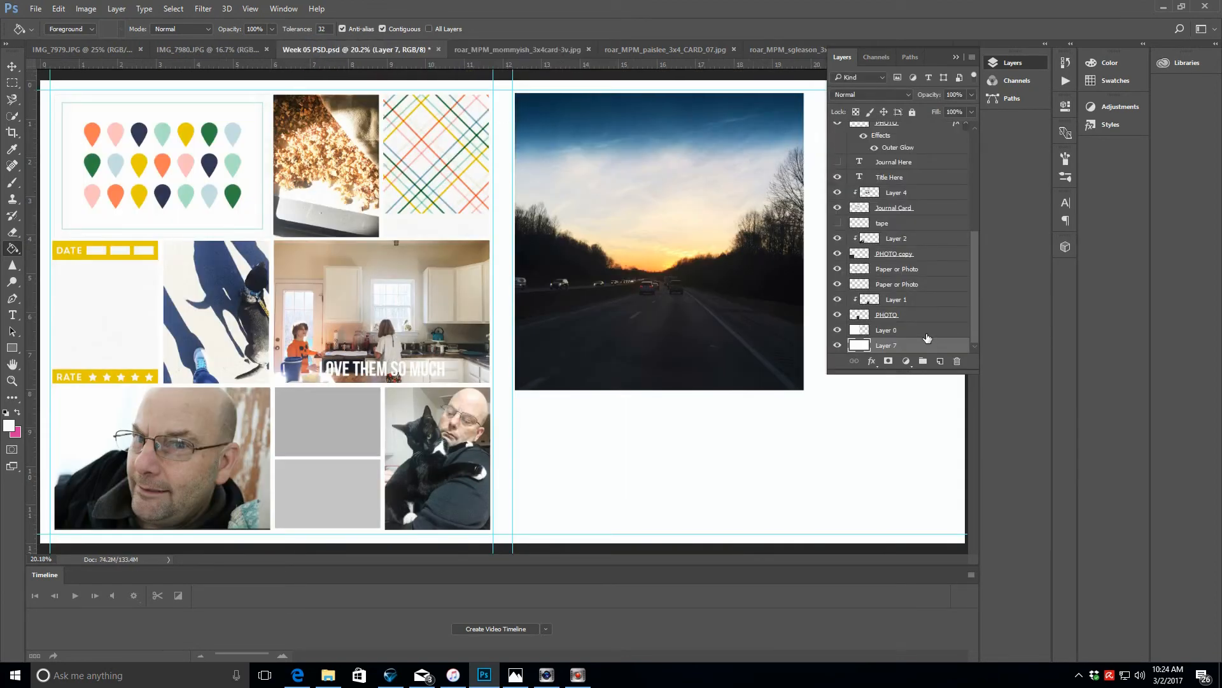
drag(927, 338, 937, 335)
click(9, 66)
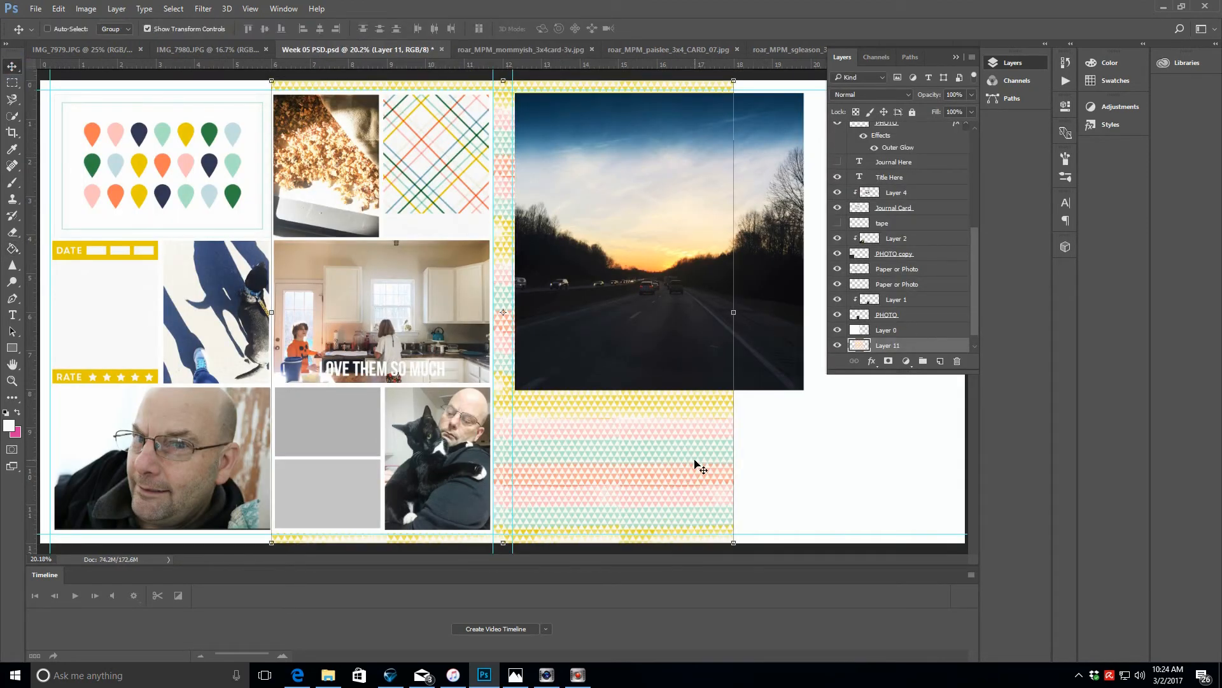
drag(700, 468, 465, 465)
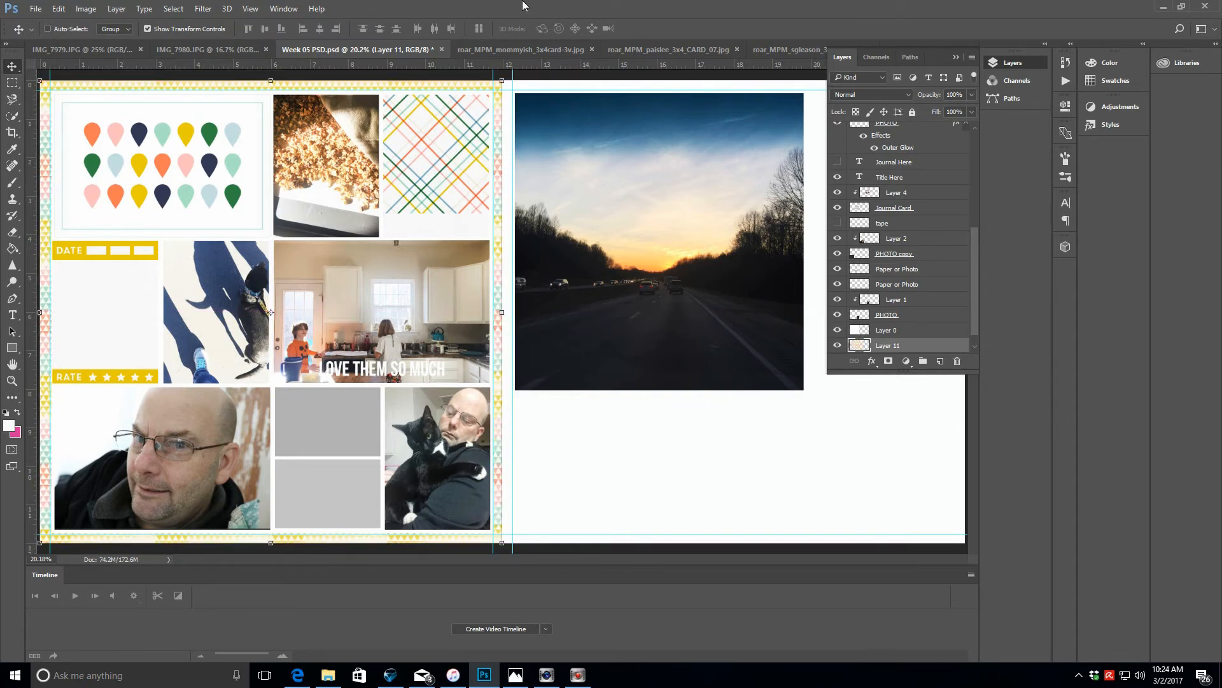
- Close the triangle-pattern card without saving, then close the orange striped card and the other unused card, keeping the paislee card open
click(526, 49)
click(584, 49)
click(617, 265)
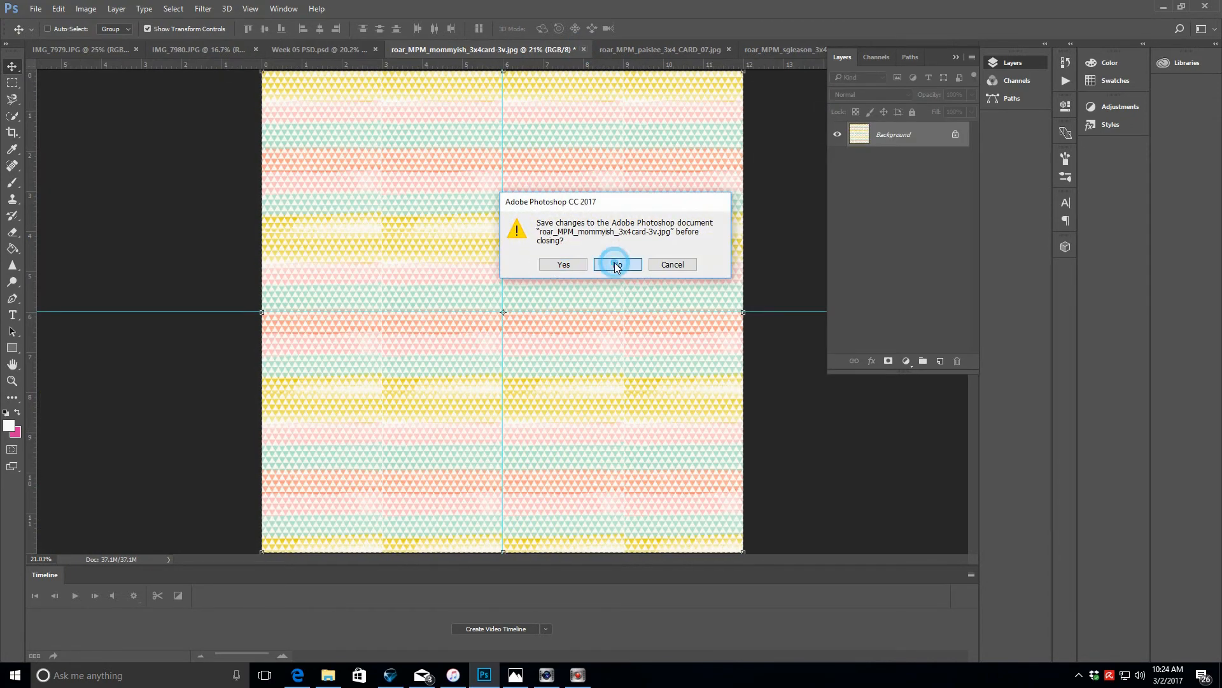
click(535, 49)
click(681, 51)
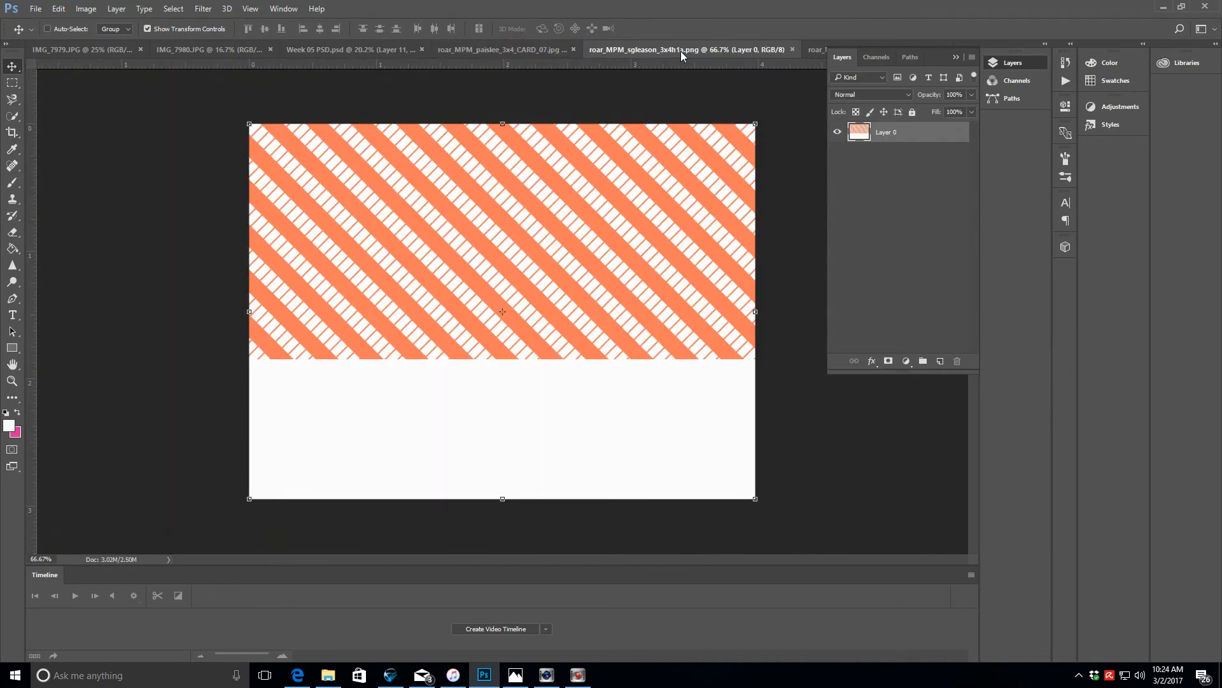
click(956, 57)
click(870, 52)
click(945, 50)
click(877, 49)
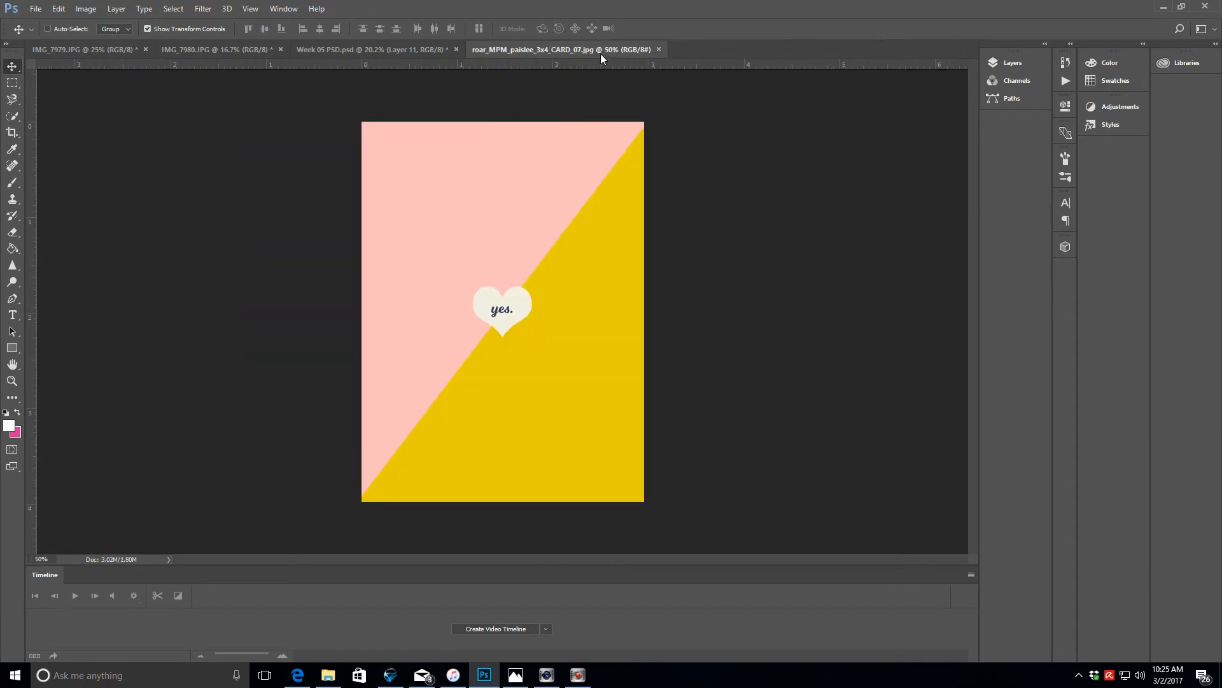
- Copy the entire pink-and-yellow "yes." card and return to the layers of the Week 05 spread
key(ctrl+a)
click(372, 51)
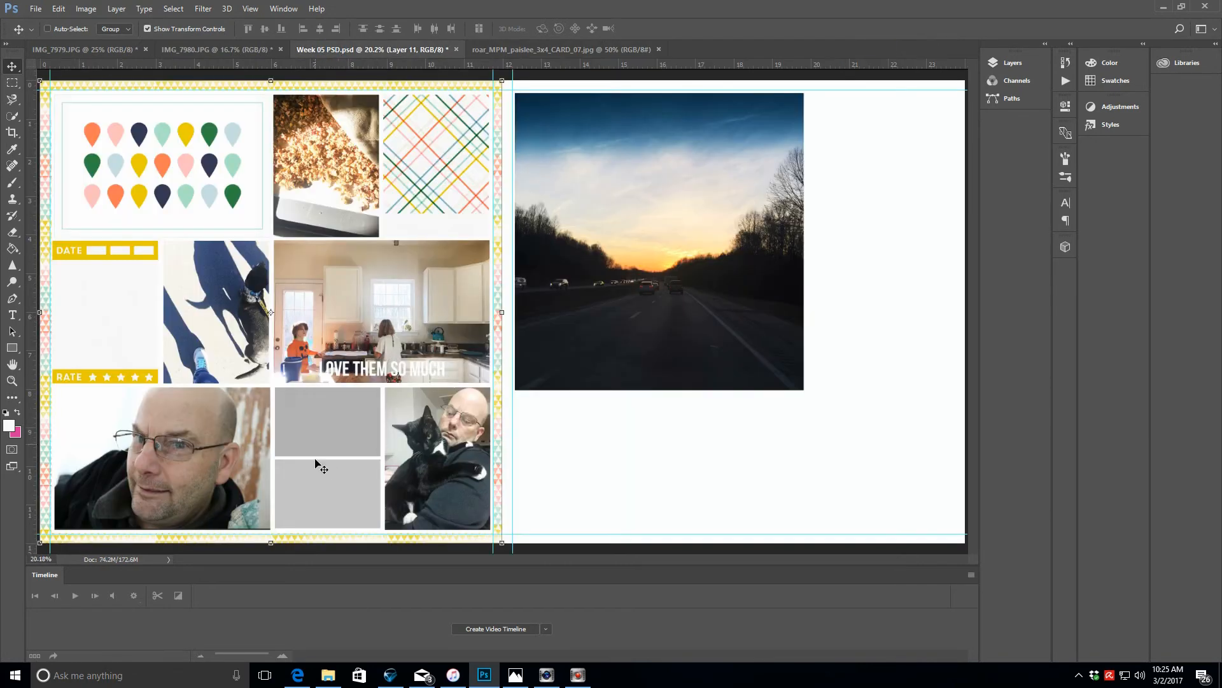
click(1013, 65)
- Delete the lower gray Paper or Photo placeholder and stretch the upper one downward to fill the whole slot
drag(974, 146, 984, 265)
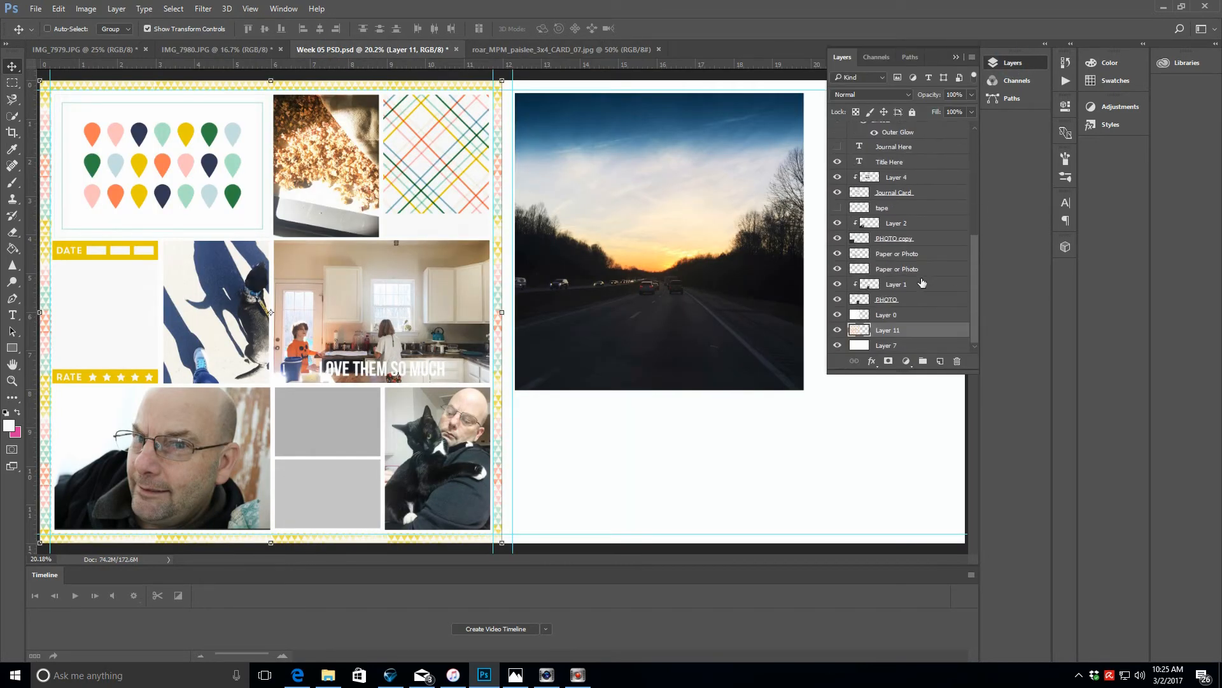
click(906, 300)
click(910, 270)
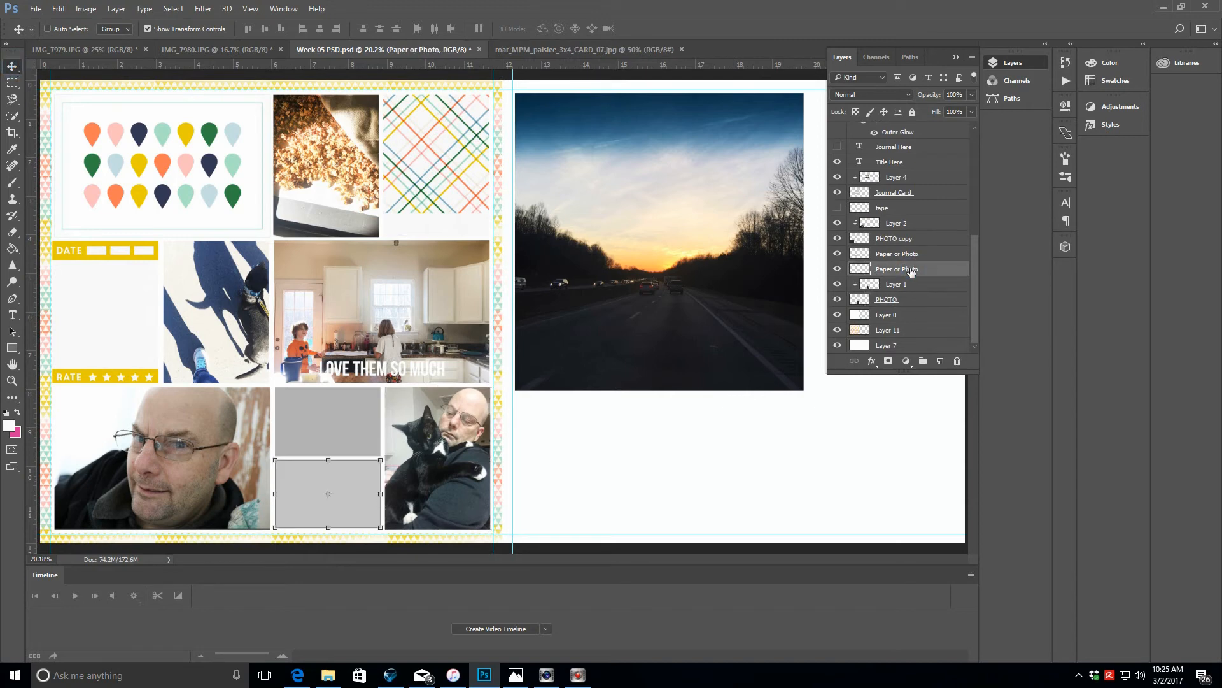
key(Delete)
click(903, 272)
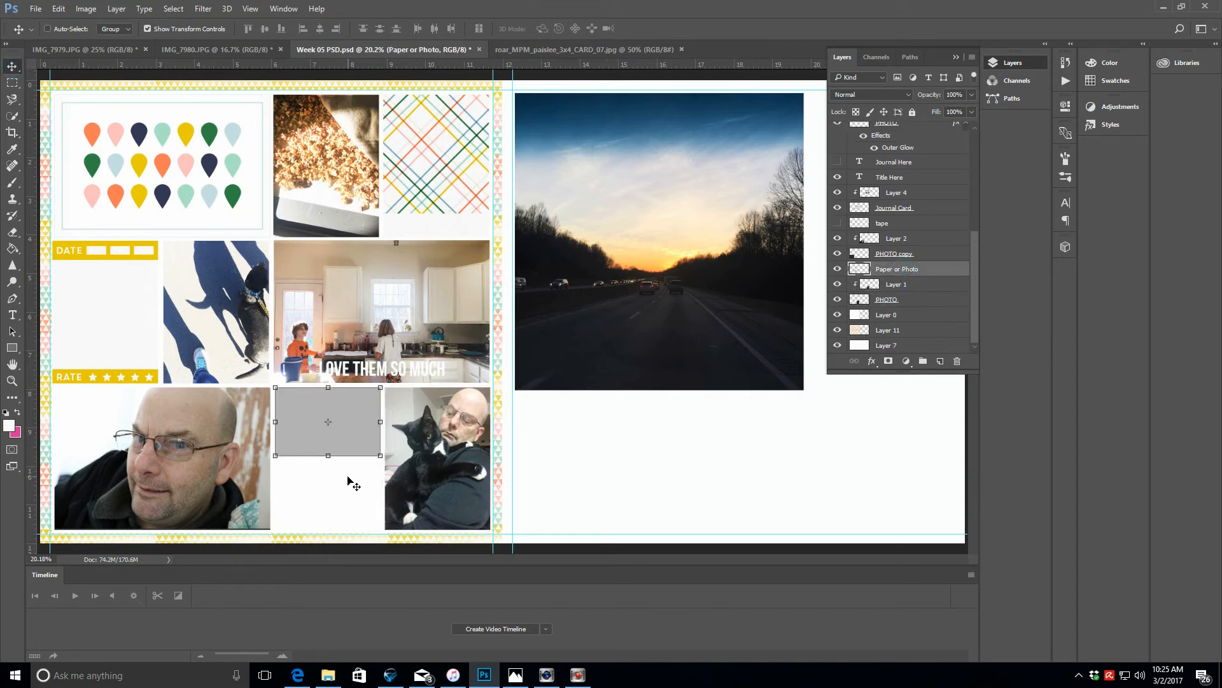
drag(328, 455, 328, 528)
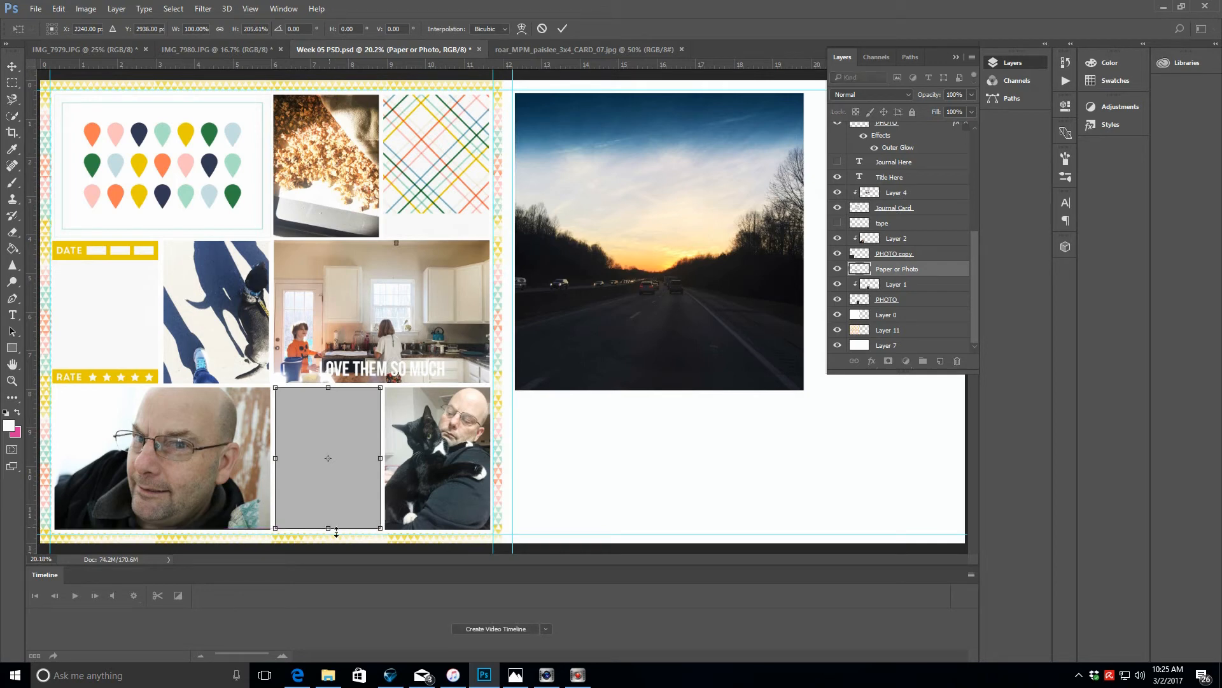
click(562, 30)
- Paste the "yes." card over the gray placeholder, scale it to about 94%, and clip it to the placeholder
key(ctrl+v)
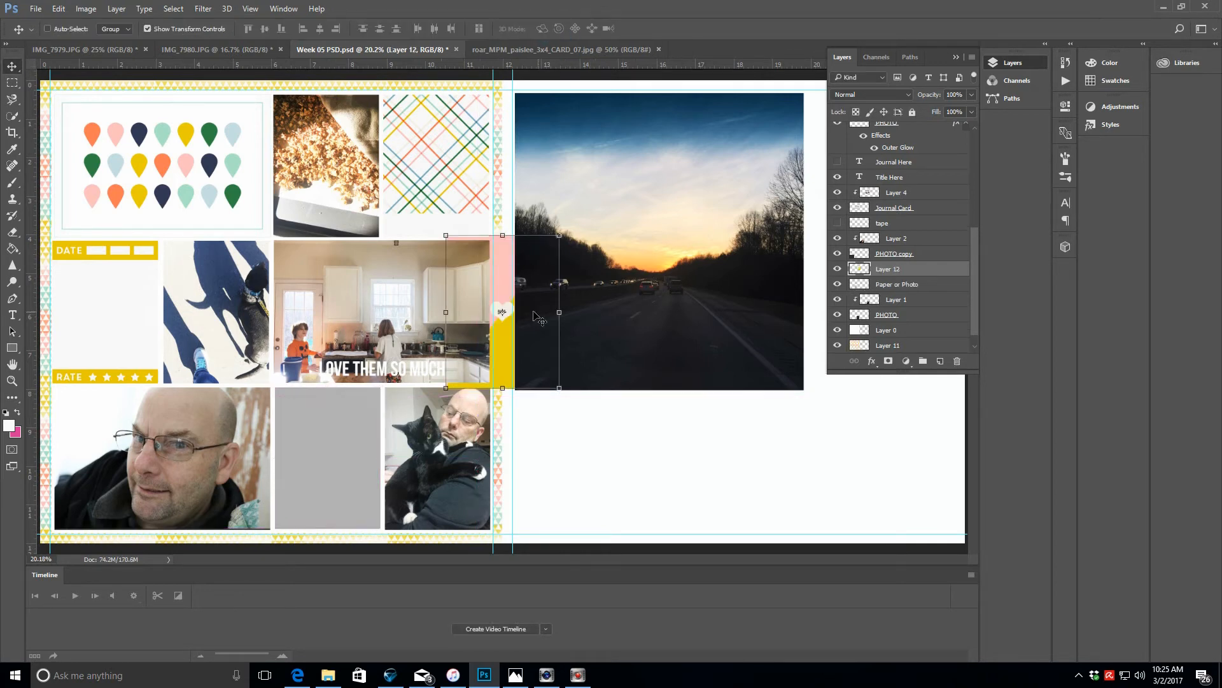
drag(487, 313, 304, 464)
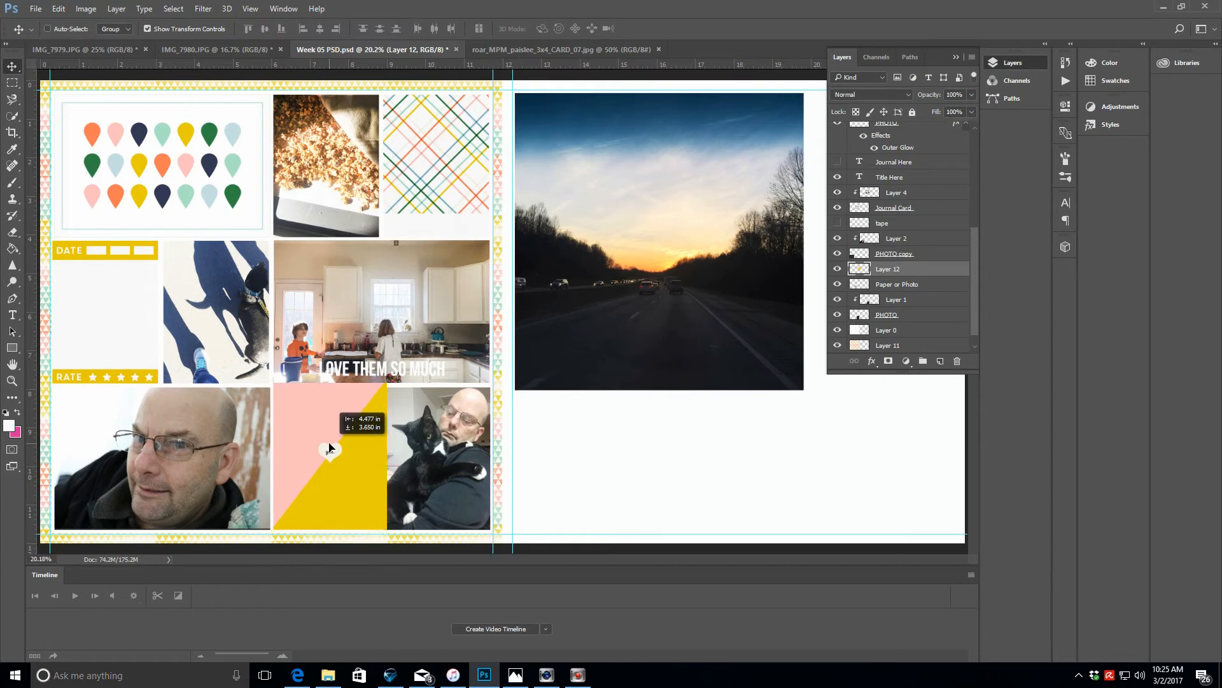
drag(387, 377, 379, 385)
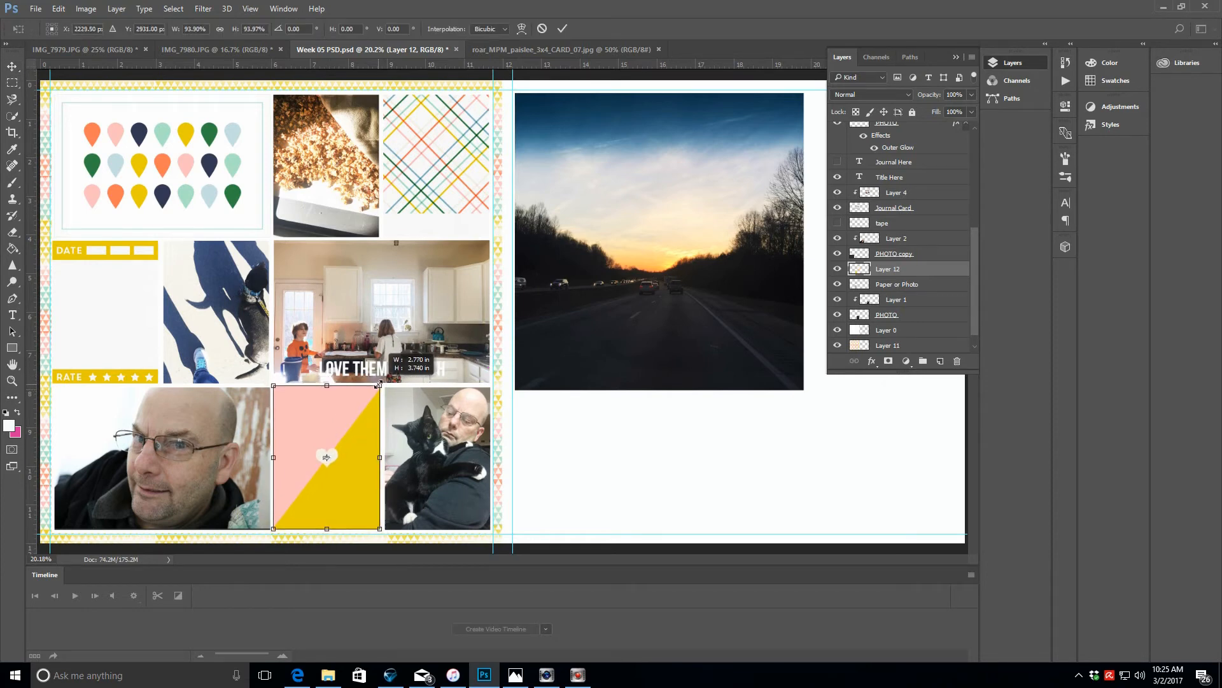
click(562, 28)
click(116, 8)
click(163, 204)
- Nudge the clipped "yes." card slightly so it covers its slot evenly, and return to the full spread
key(z)
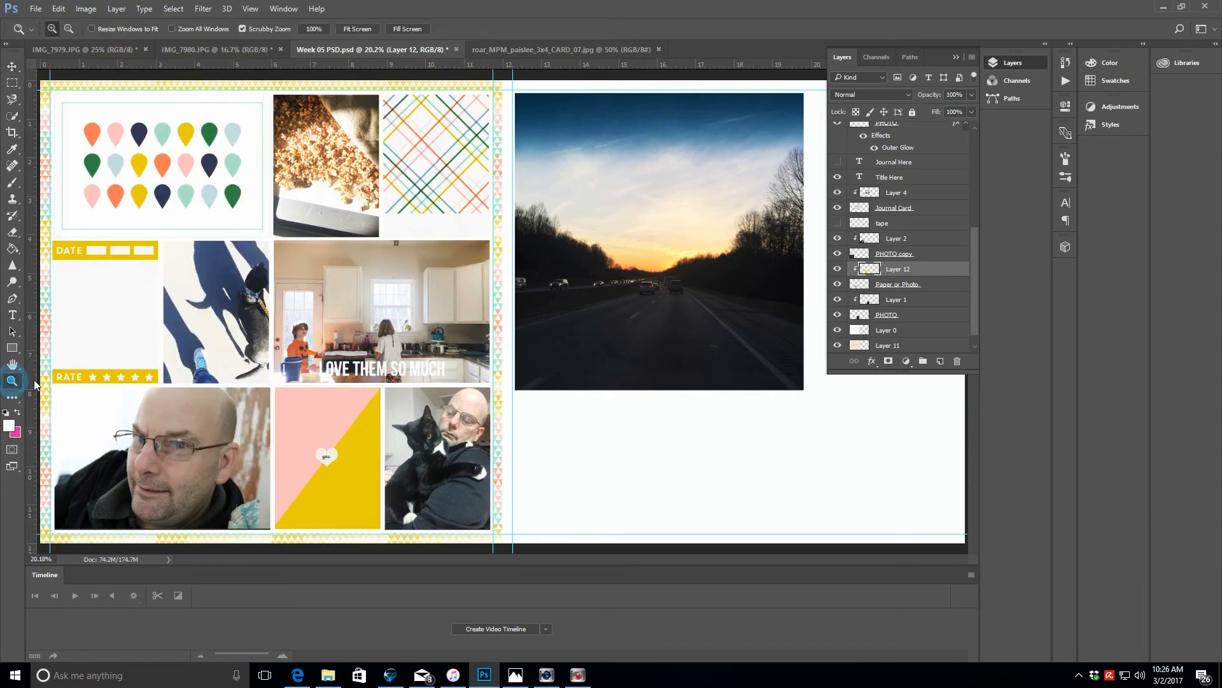
click(326, 467)
click(326, 466)
scroll(326, 467, down, 2)
scroll(326, 466, down, 1)
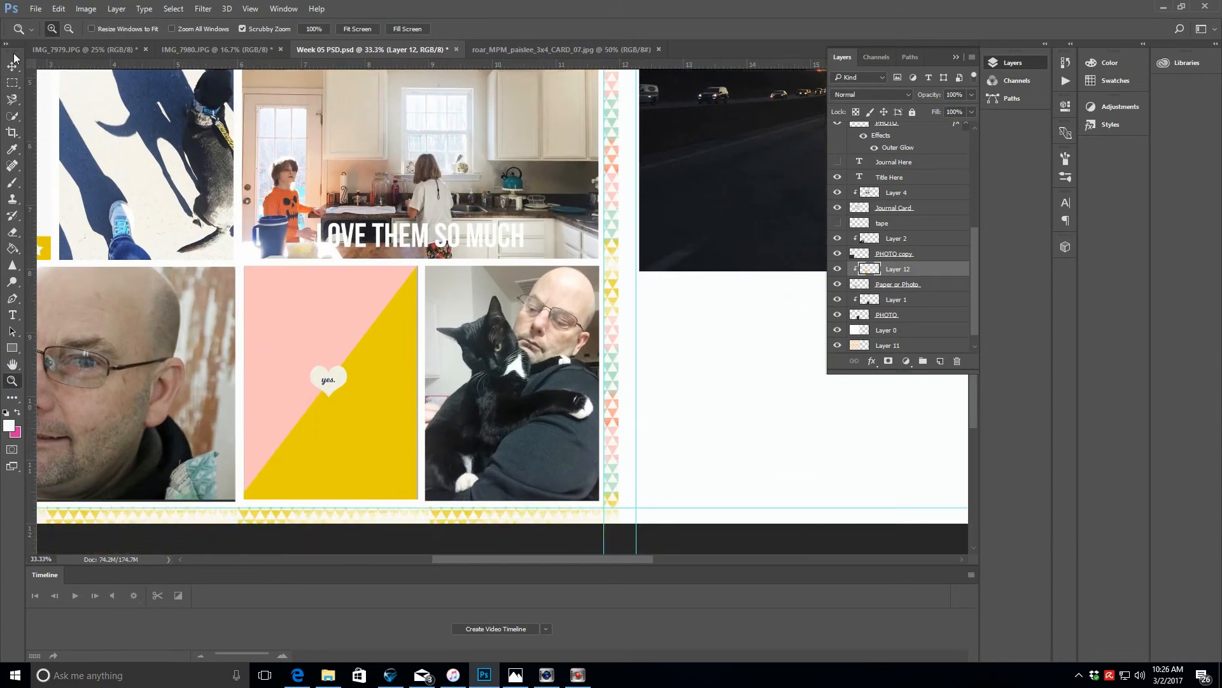
click(12, 66)
drag(351, 424, 353, 425)
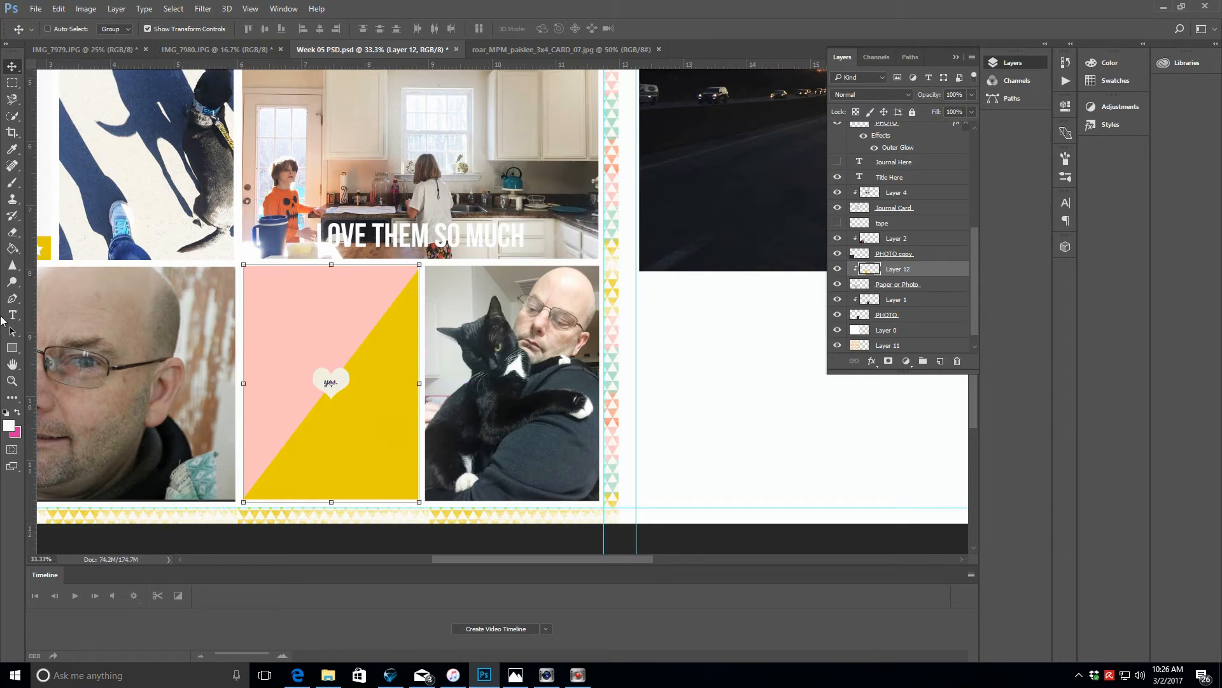
click(11, 381)
click(349, 30)
- Close the paislee "yes." card document
click(956, 57)
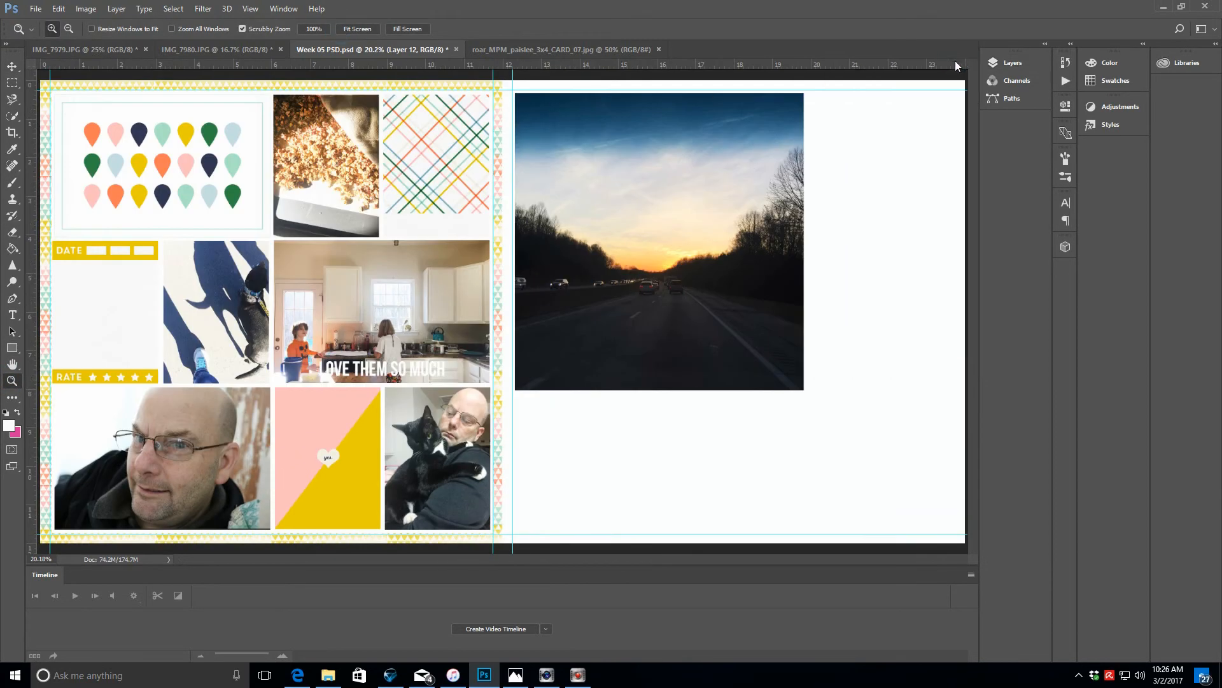
click(563, 50)
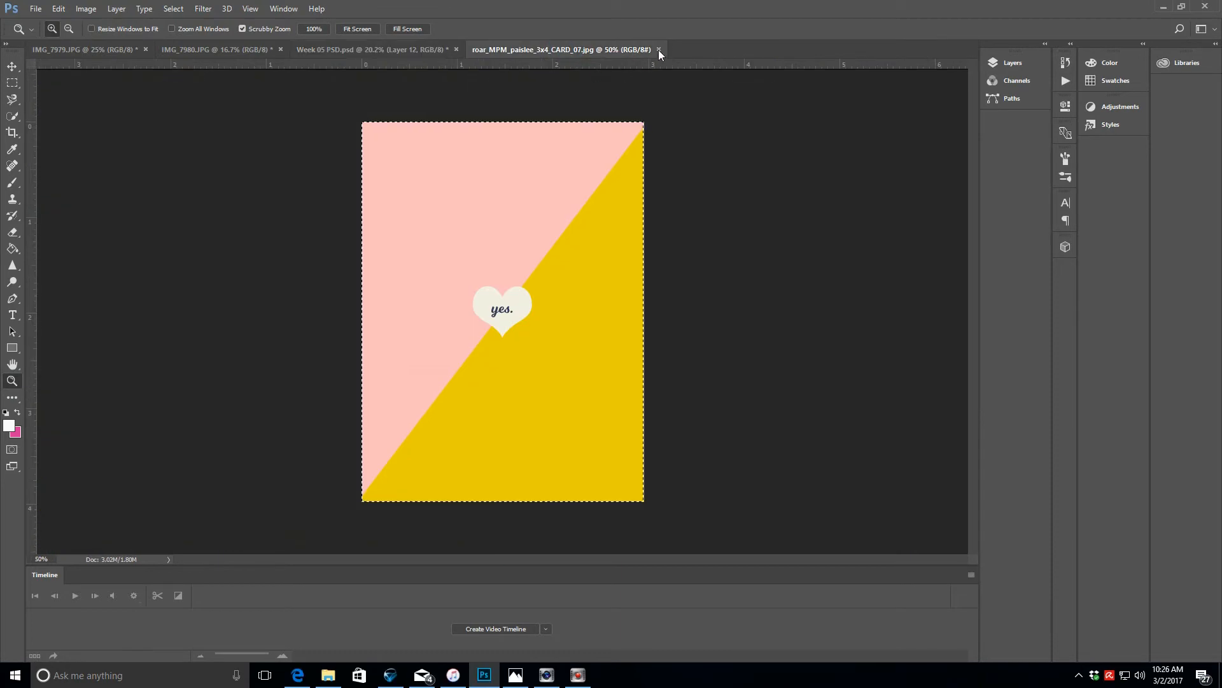
click(658, 50)
- Duplicate the white Layer 0 page panel, keeping the default name Layer 0 copy
click(1025, 64)
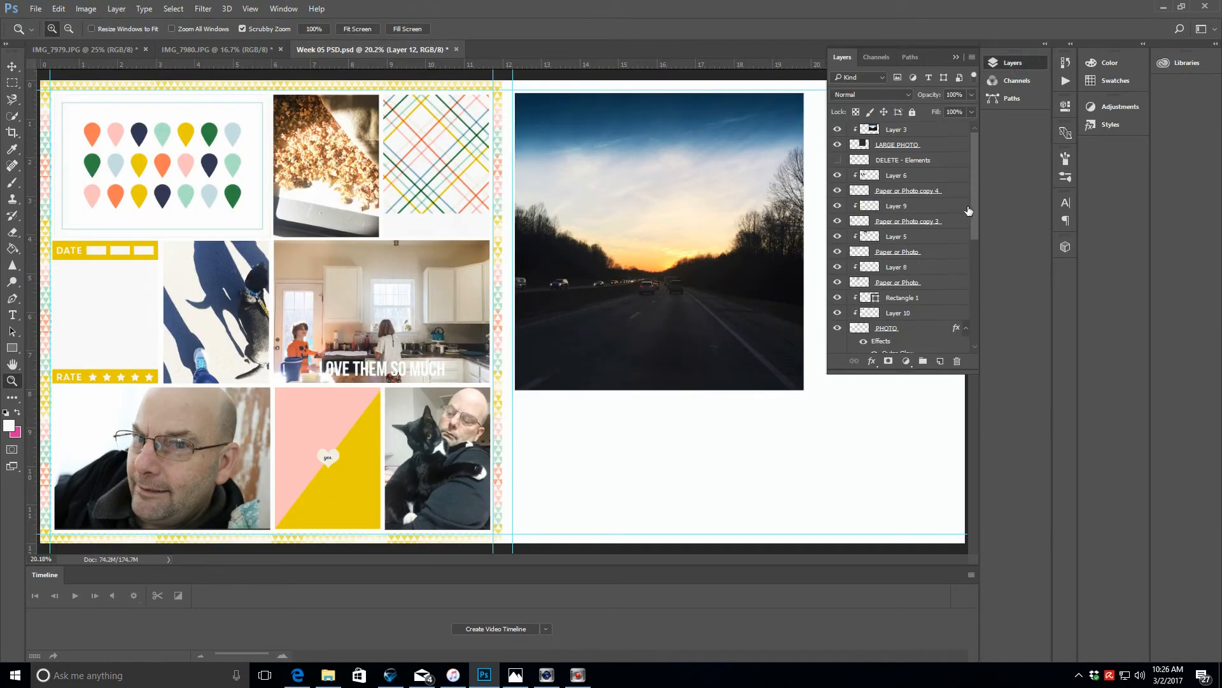
scroll(922, 286, down, 3)
right_click(901, 315)
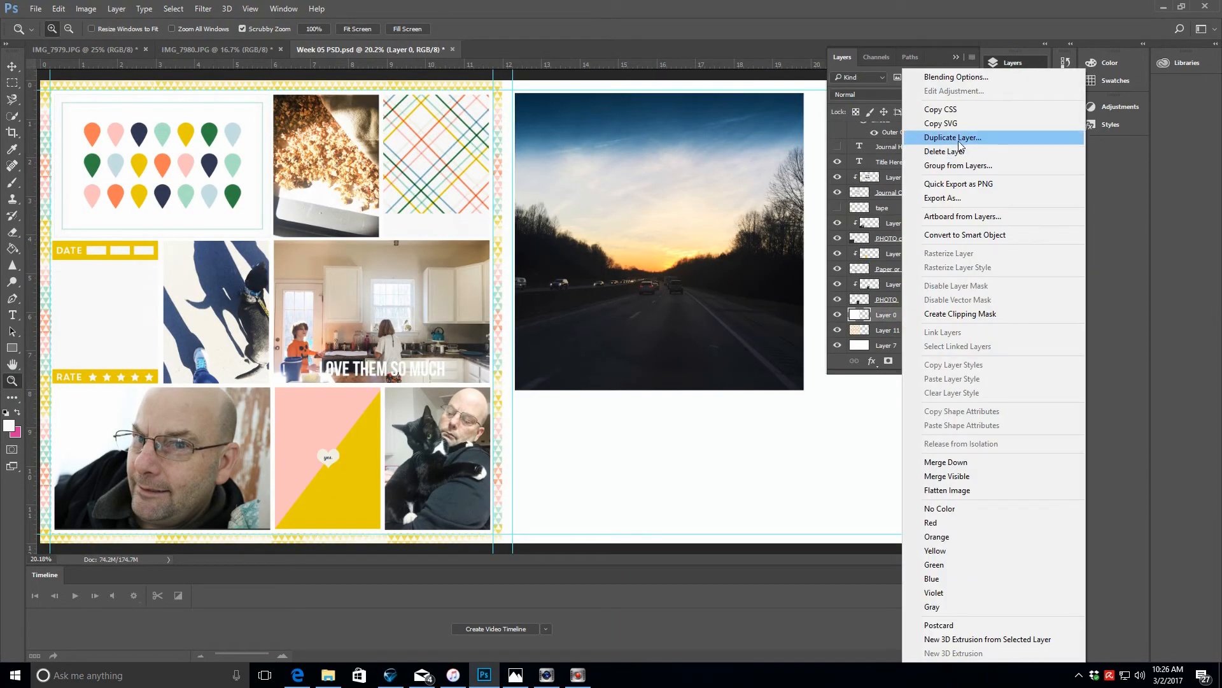
click(959, 138)
click(719, 208)
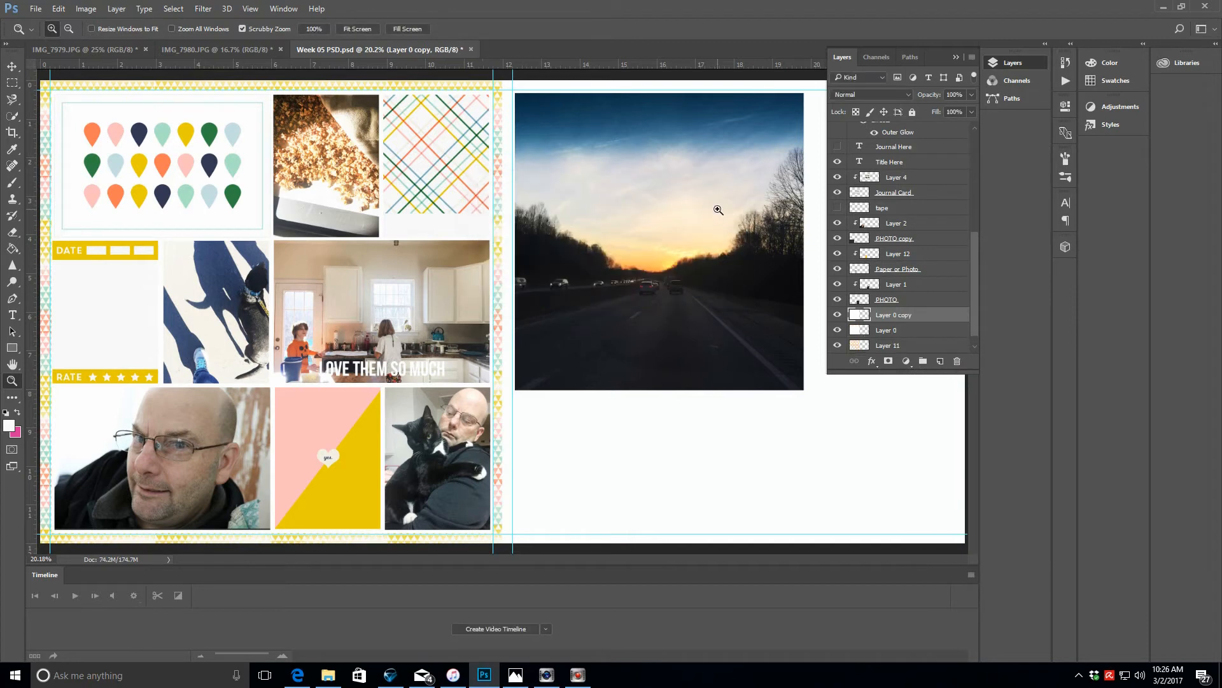
- Move Layer 0 copy onto the right page, hide the white Layer 7, and align the copy with the page guides
click(12, 67)
drag(271, 244, 725, 250)
scroll(957, 315, down, 1)
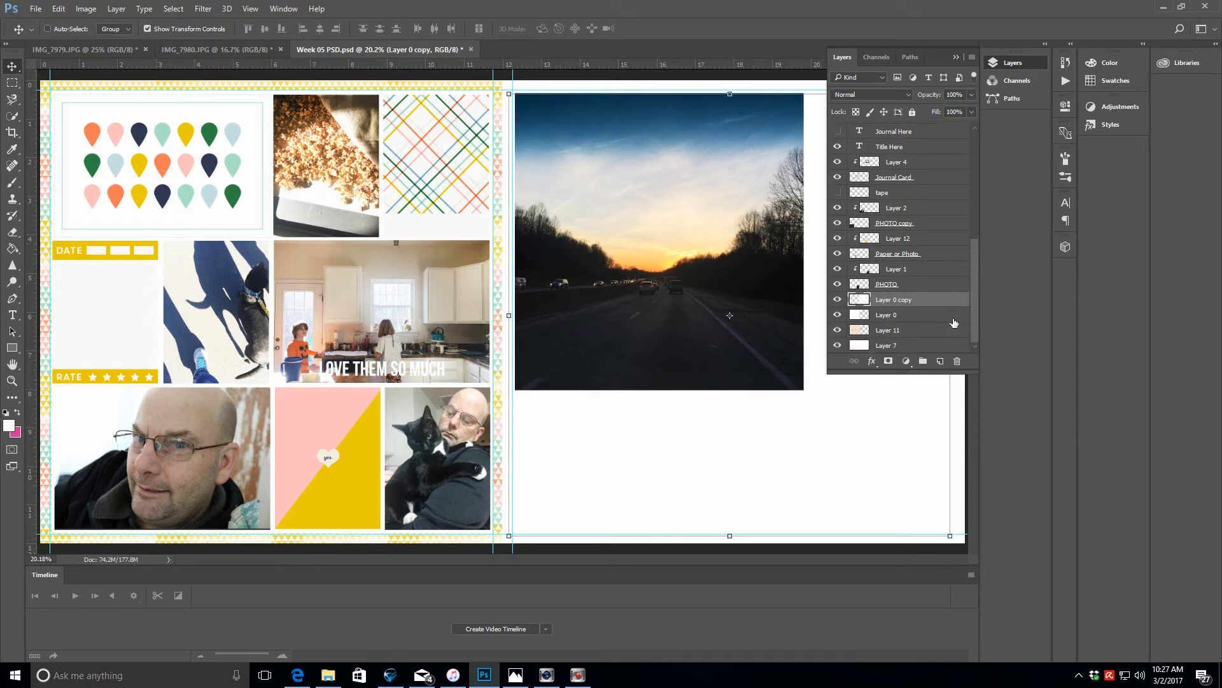
click(839, 349)
drag(565, 462, 570, 456)
- Nudge the LARGE PHOTO sunset image slightly right and move Layer 0 copy directly beneath it in the layer order
drag(967, 303, 971, 172)
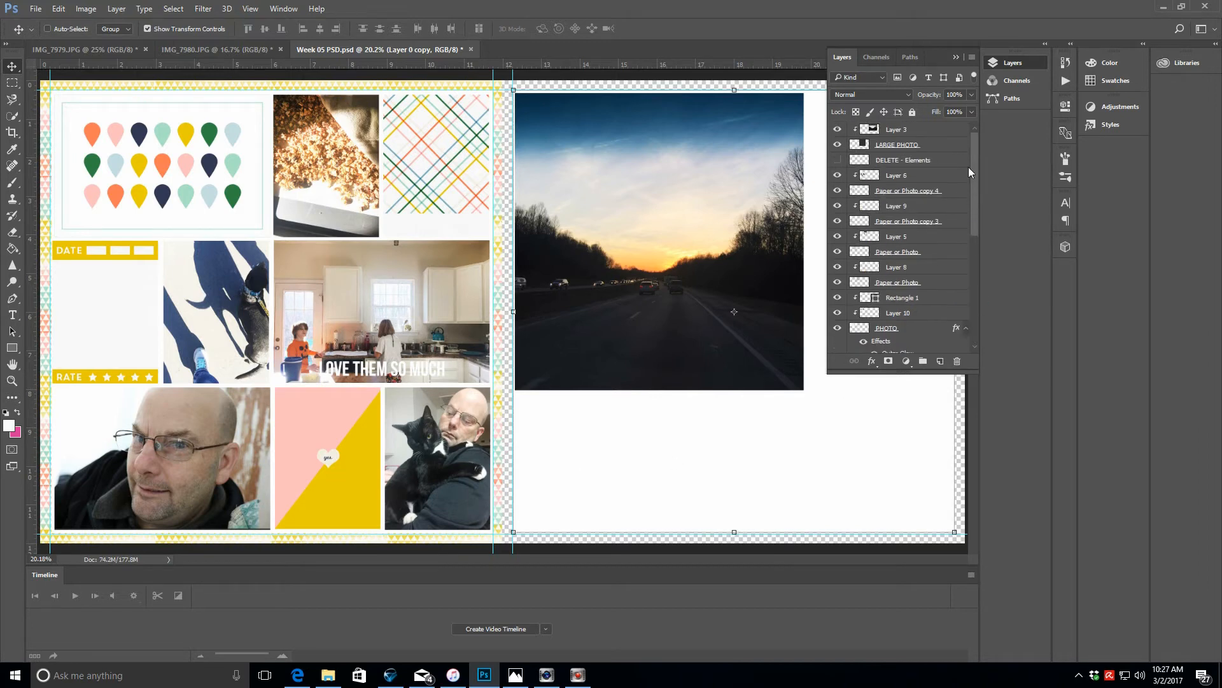
click(920, 144)
drag(734, 312, 737, 315)
scroll(953, 314, down, 5)
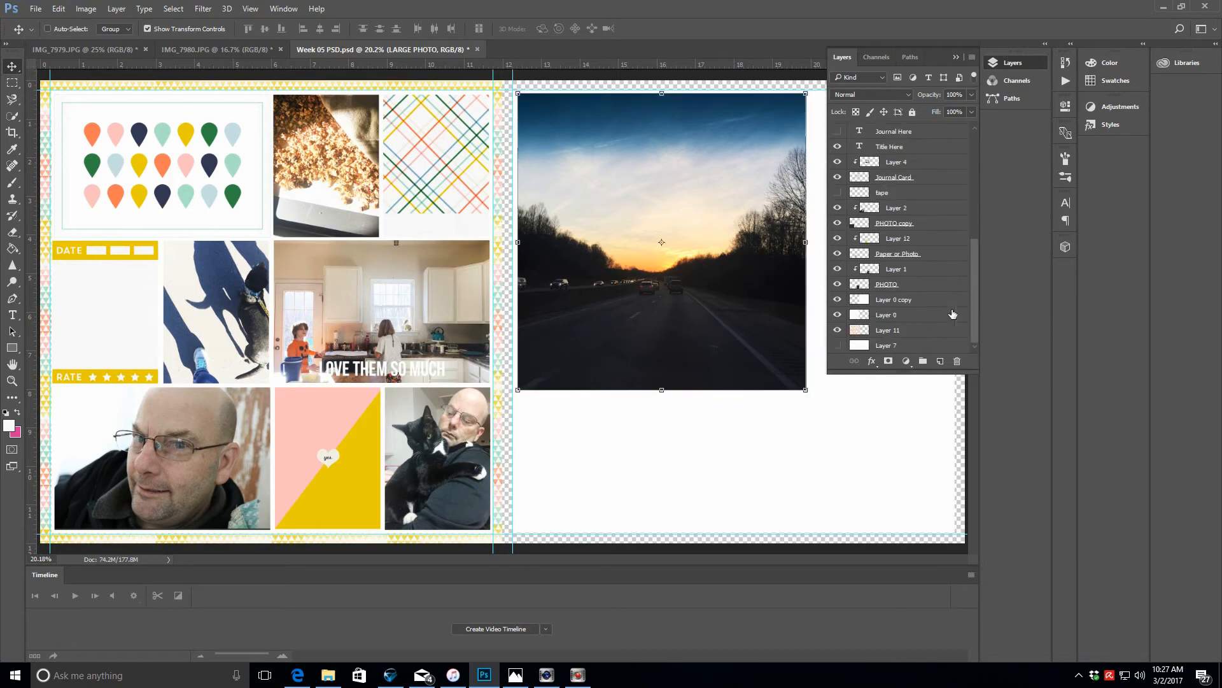
drag(912, 305, 898, 139)
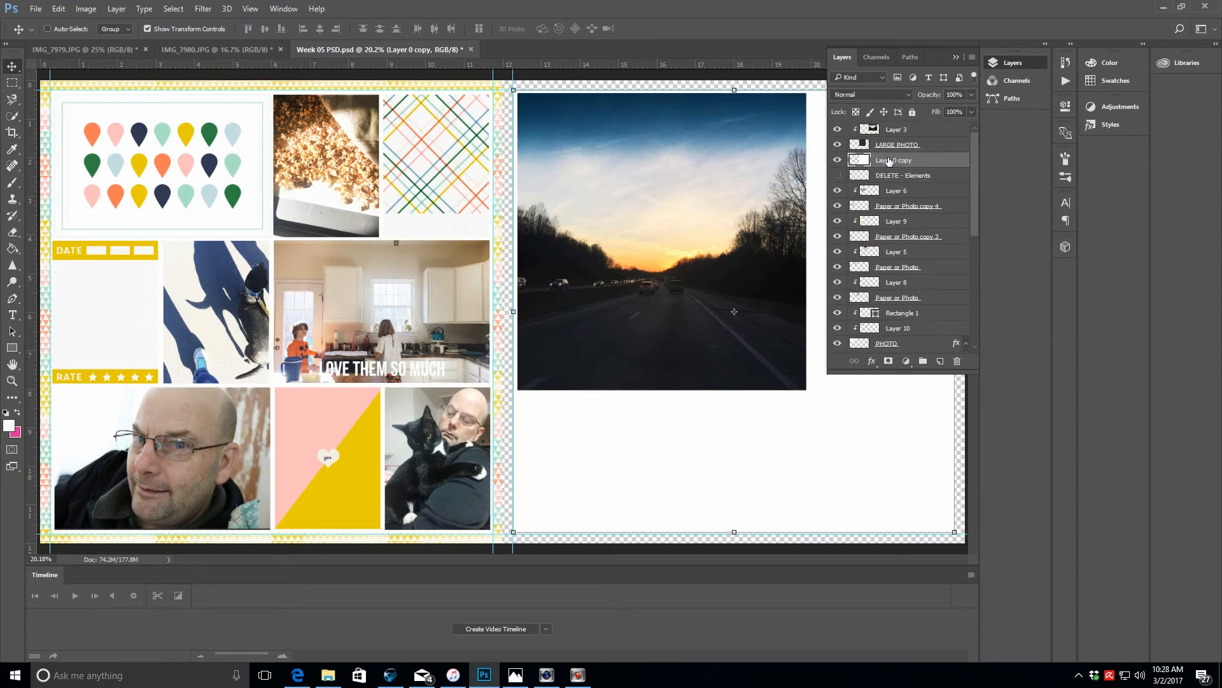
- Position two vertical guides on the right page at about 20 in and 19.75 in
click(956, 57)
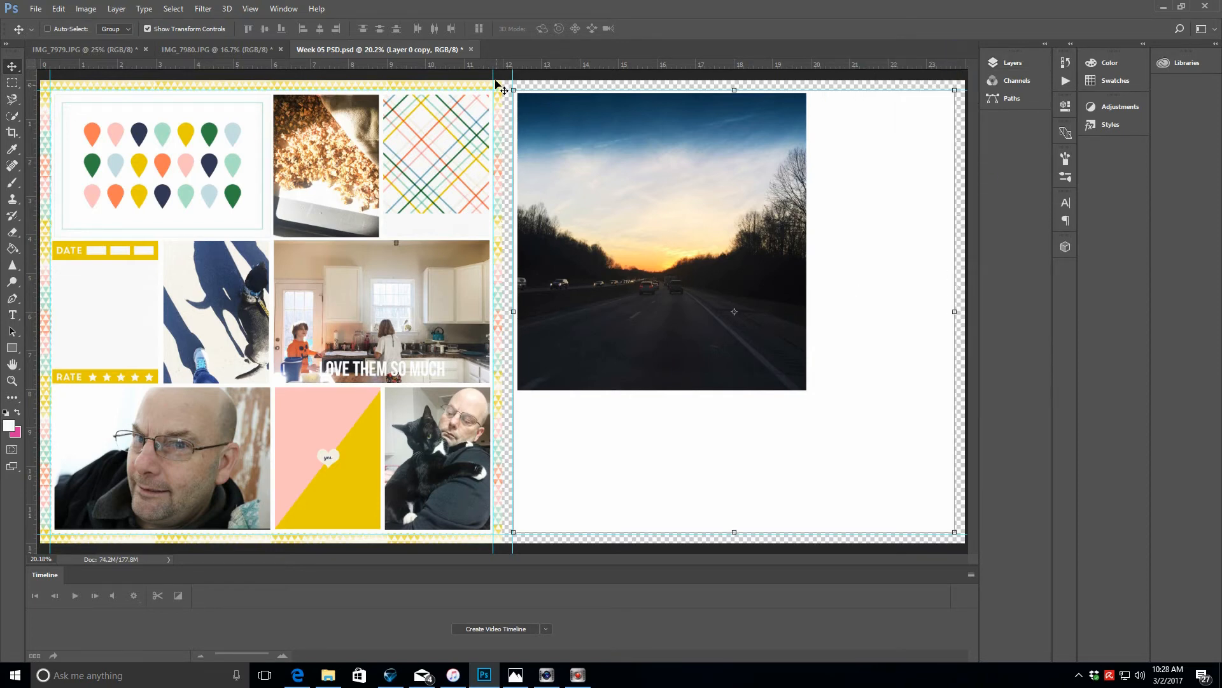
drag(492, 75, 811, 79)
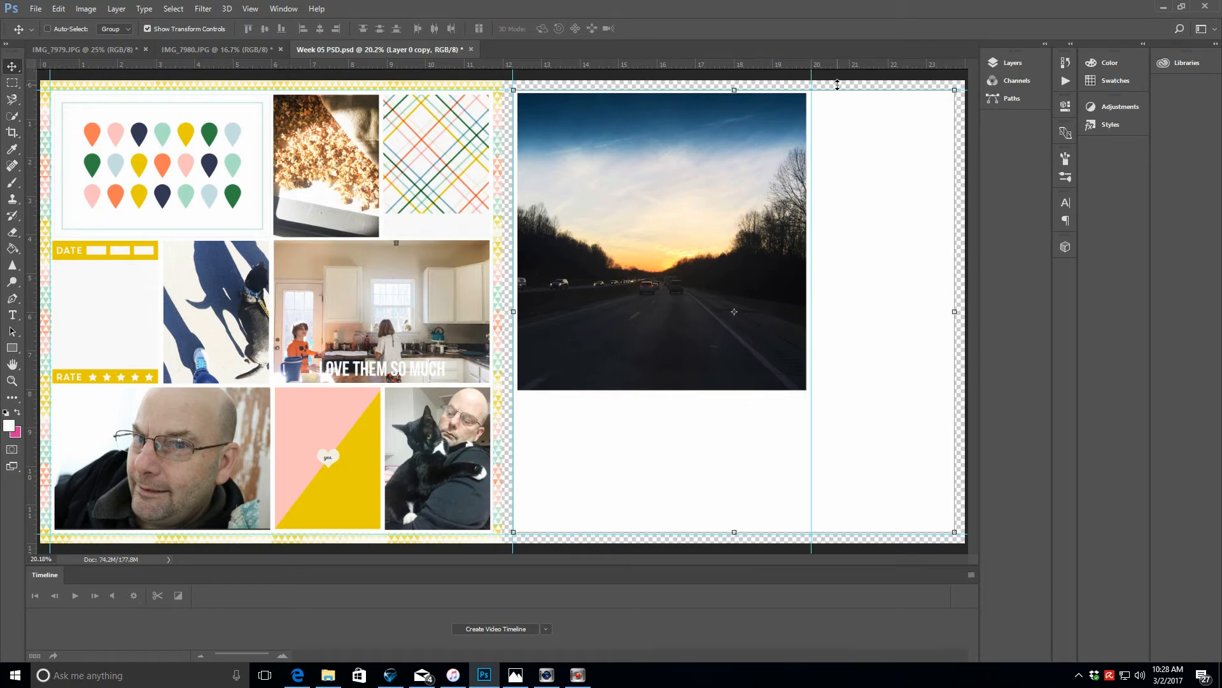
click(1013, 63)
click(917, 145)
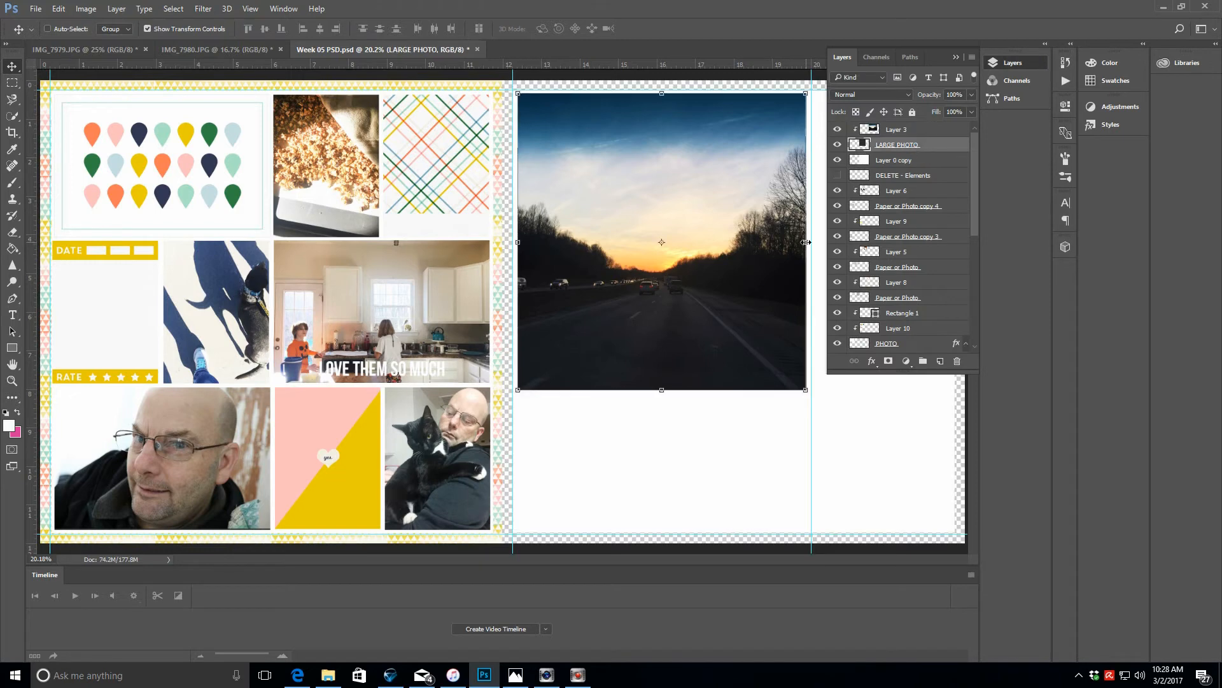
drag(64, 78, 803, 102)
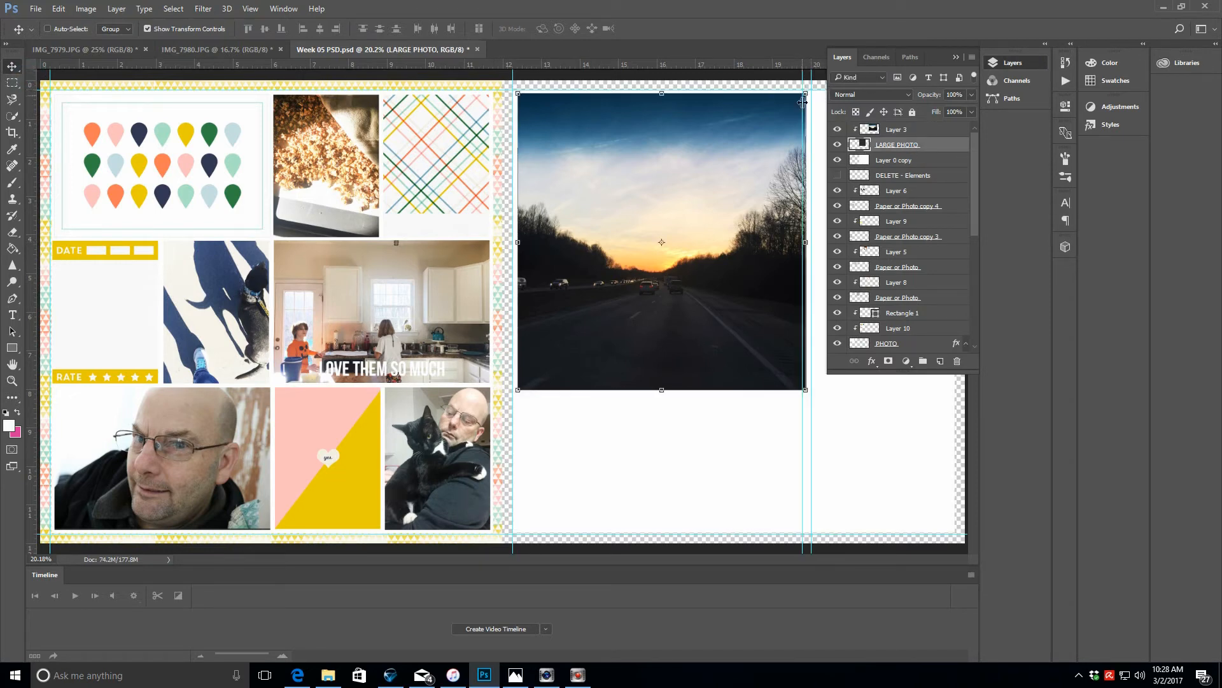
- Narrow Layer 0 copy to 65.57% width so its right edge meets the inner guide at about 19.75 in
click(922, 164)
click(955, 57)
drag(963, 312, 803, 304)
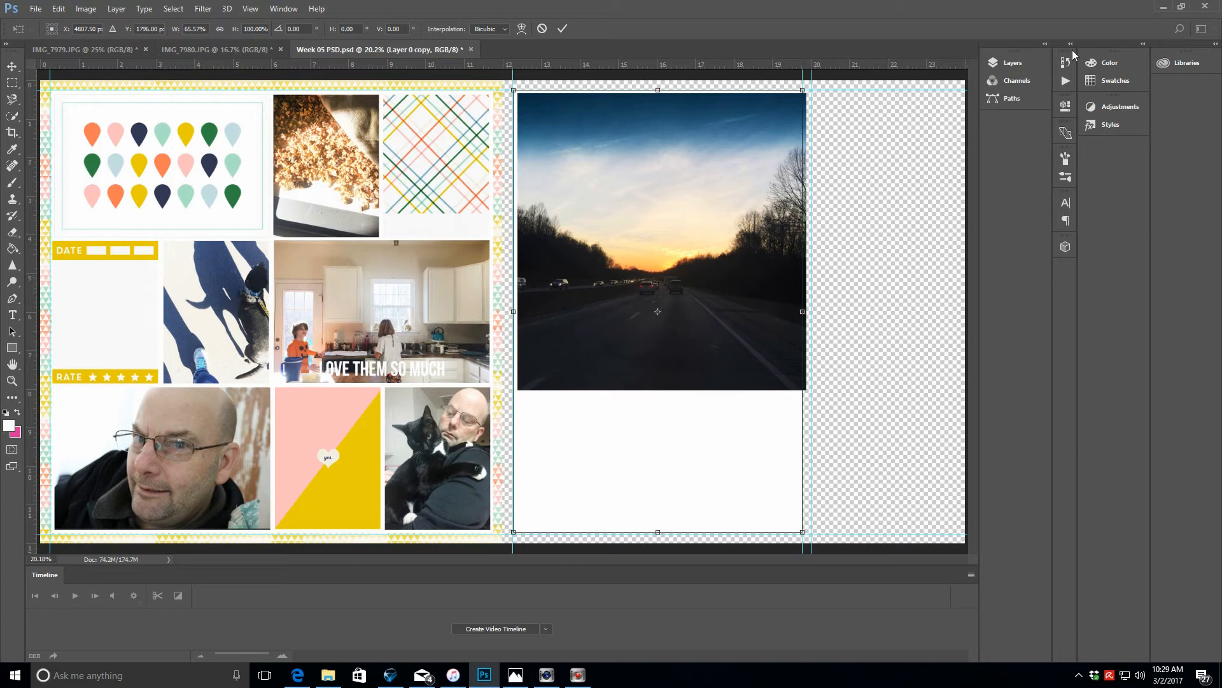
click(1011, 62)
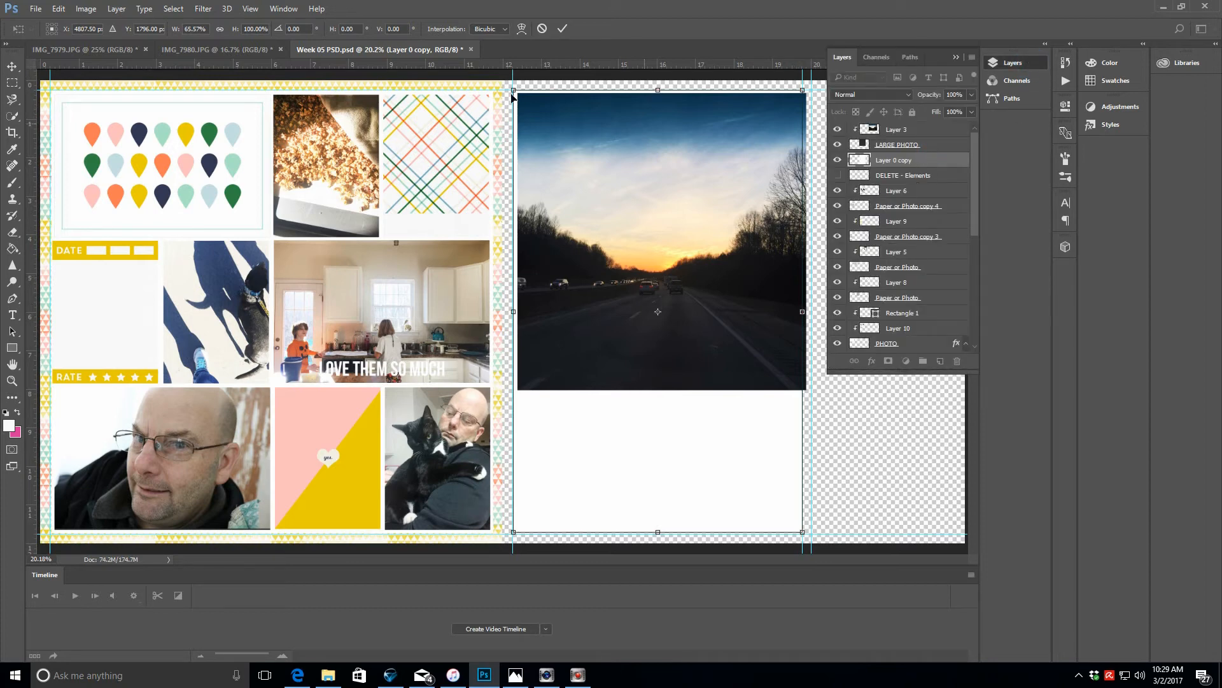
key(Return)
- Narrow the LARGE PHOTO sunset image to 96.93% width, leaving a white strip beside it
click(898, 145)
key(ctrl+t)
drag(805, 242, 796, 242)
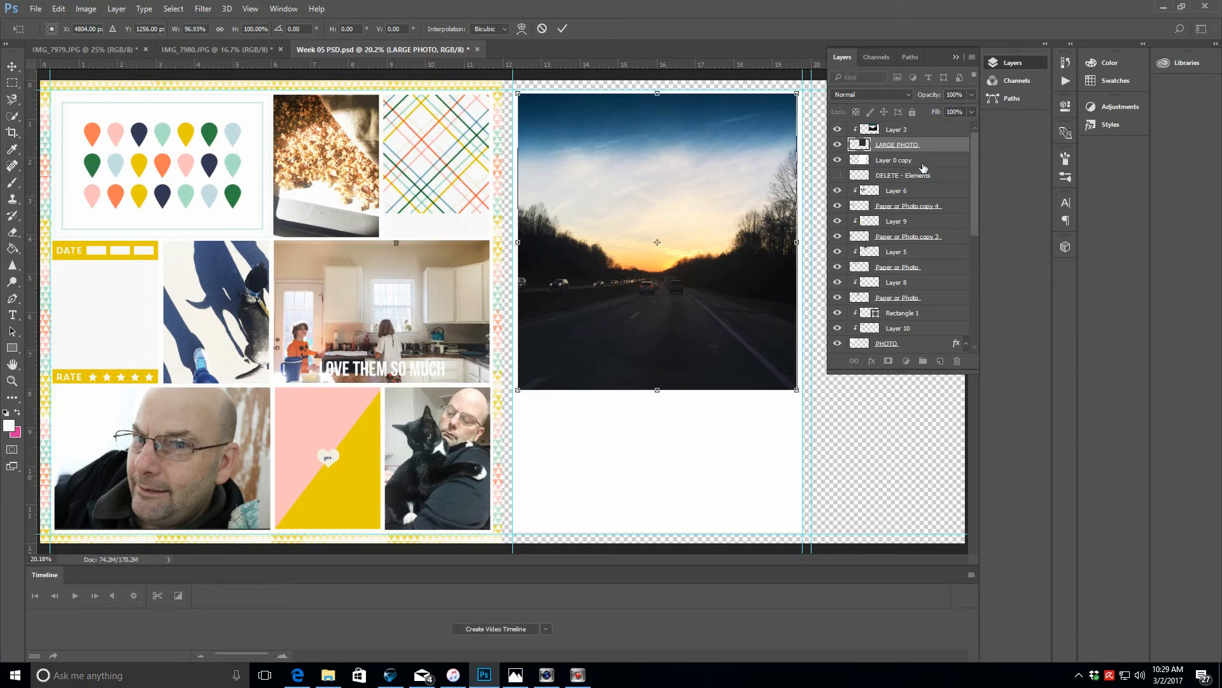
click(562, 29)
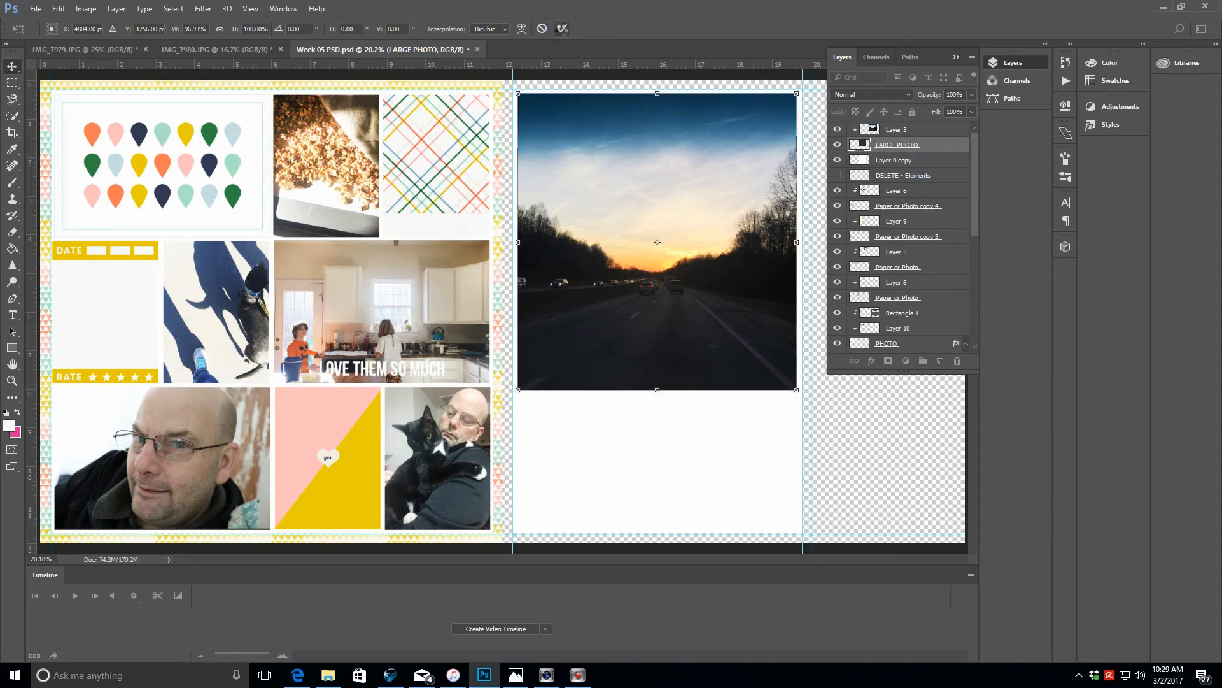
- Open the card roar_MPM_paislee_3x4_CARD_04 from the MPM_Roar_3x4 folder of MPM 03 March Roar
click(36, 8)
click(45, 30)
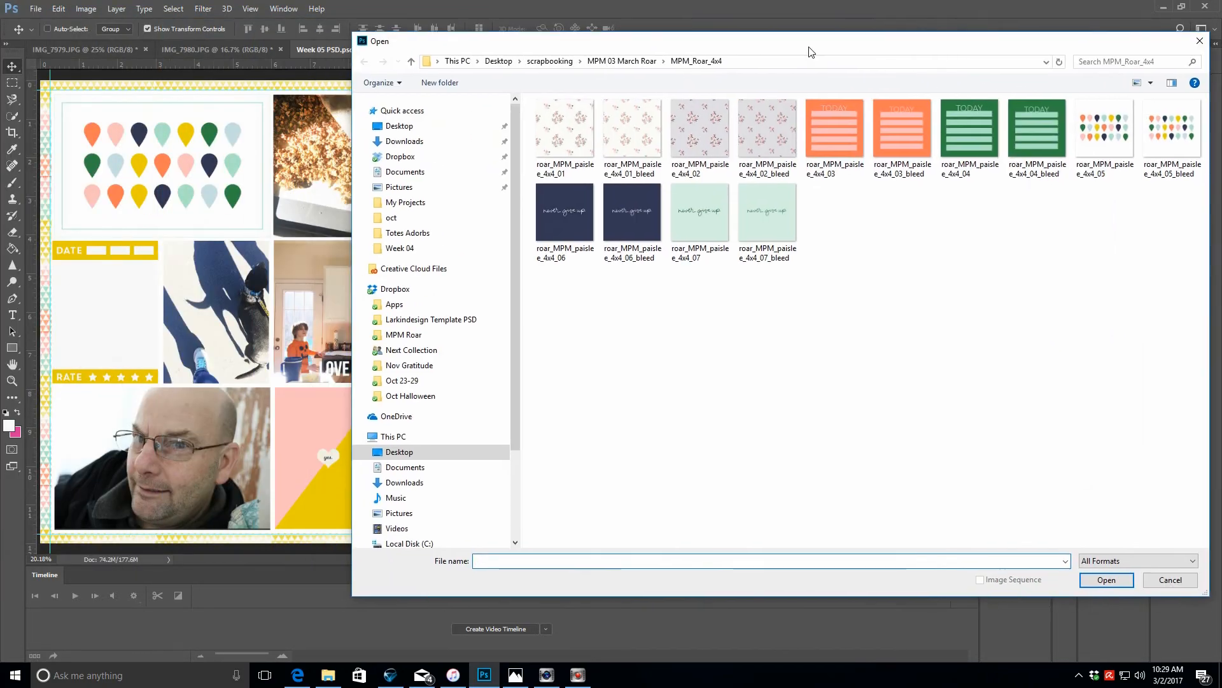
click(632, 60)
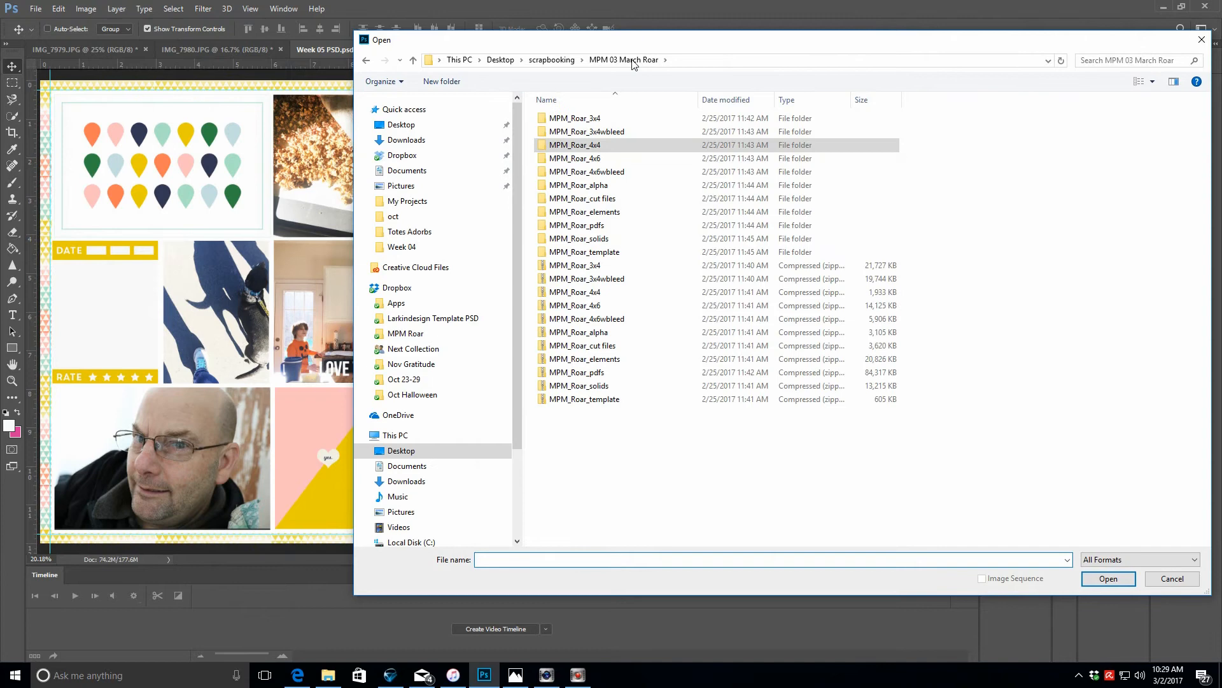
double_click(614, 159)
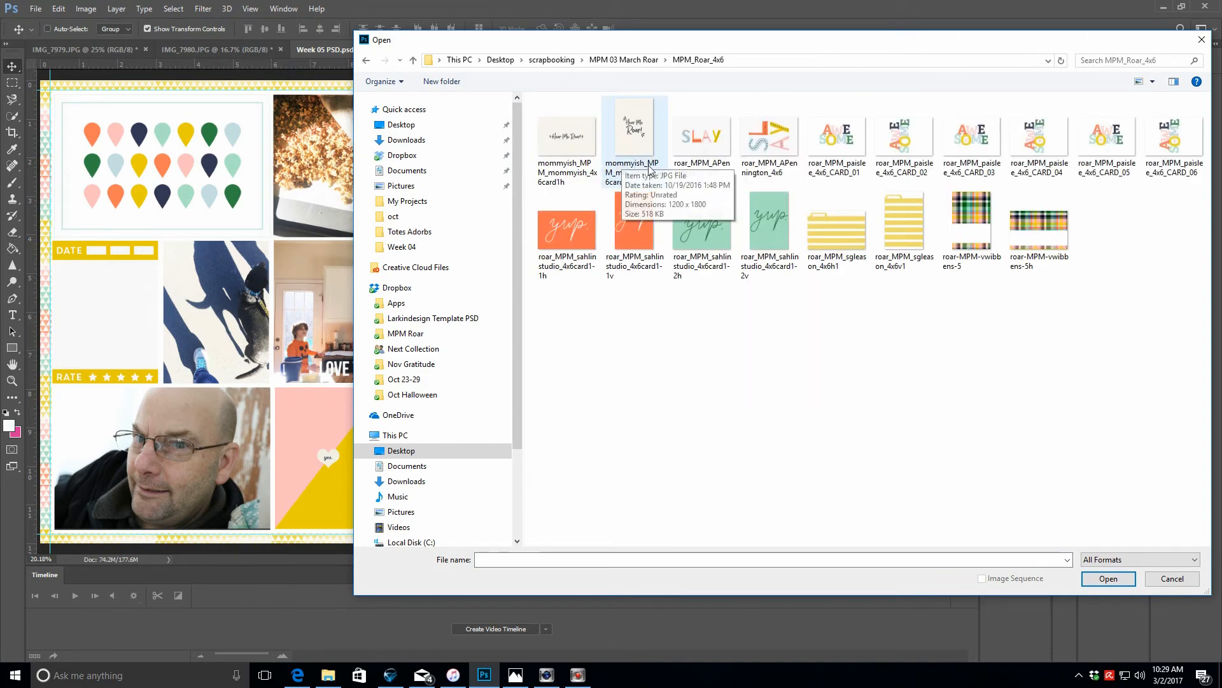
click(624, 60)
double_click(606, 158)
click(629, 60)
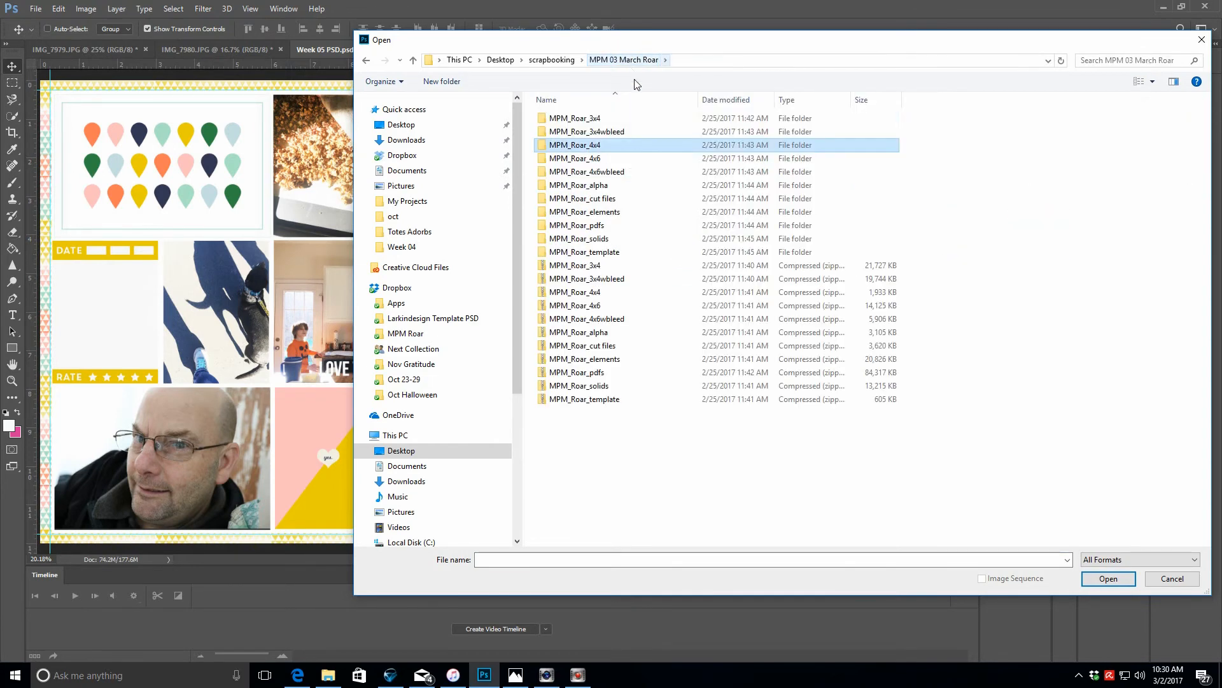
double_click(611, 120)
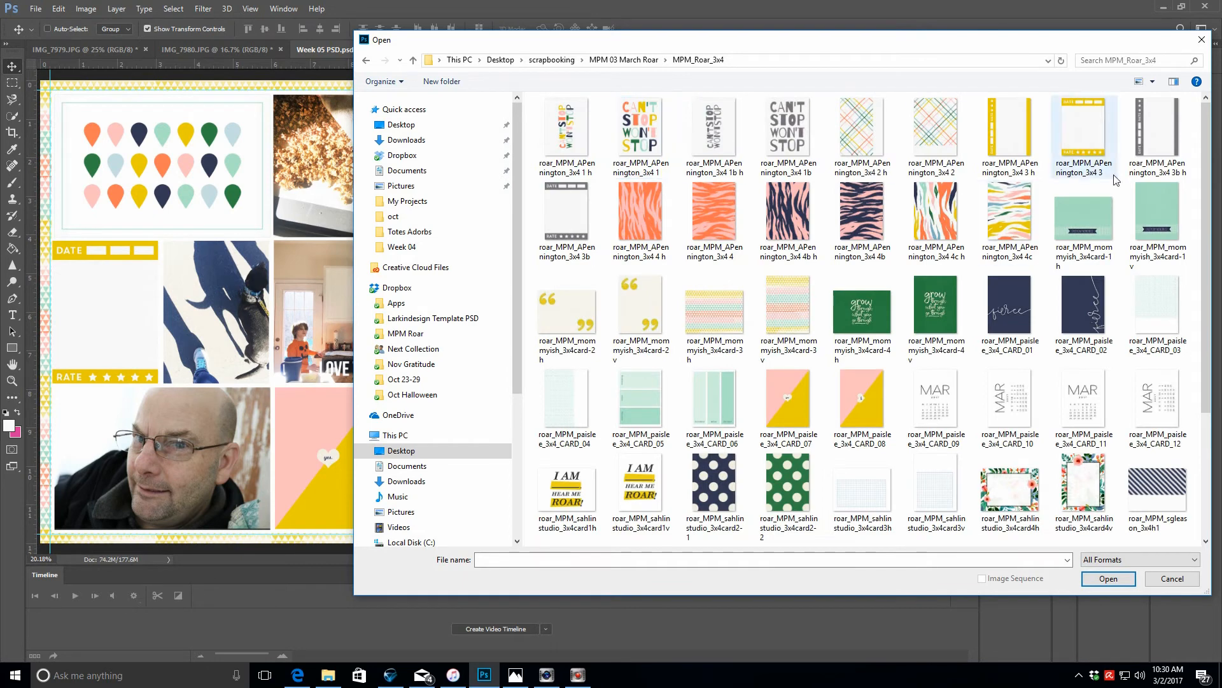
scroll(1205, 316, down, 3)
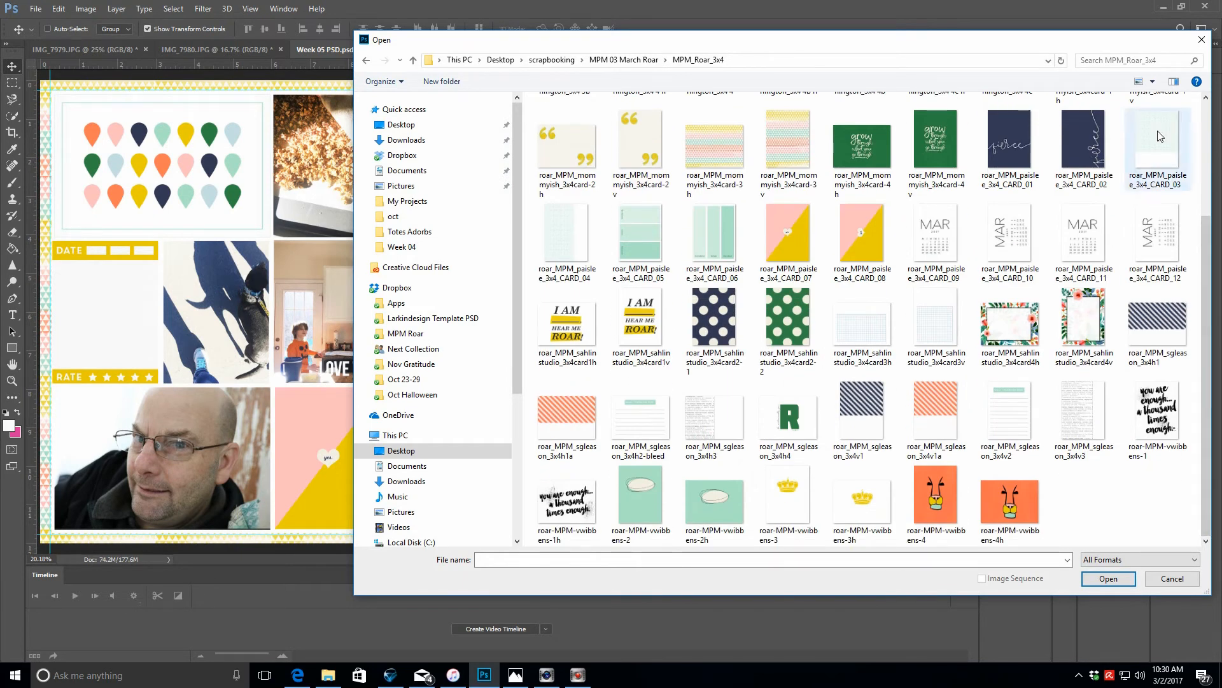
click(566, 235)
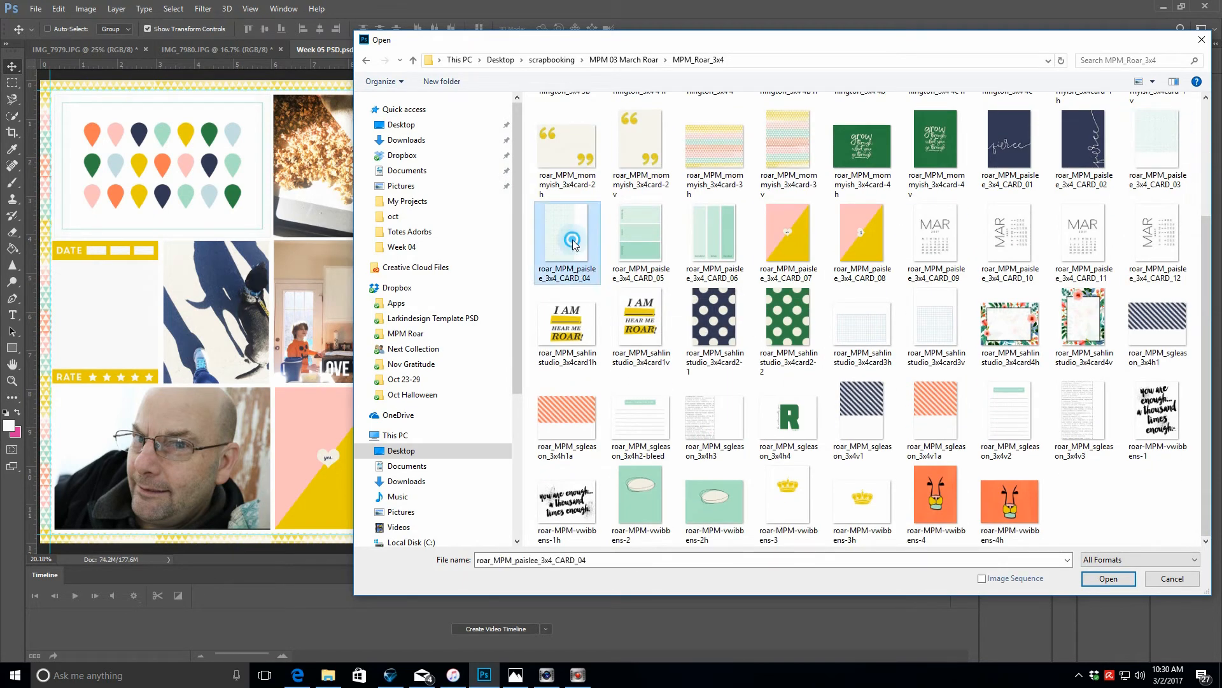
click(1099, 578)
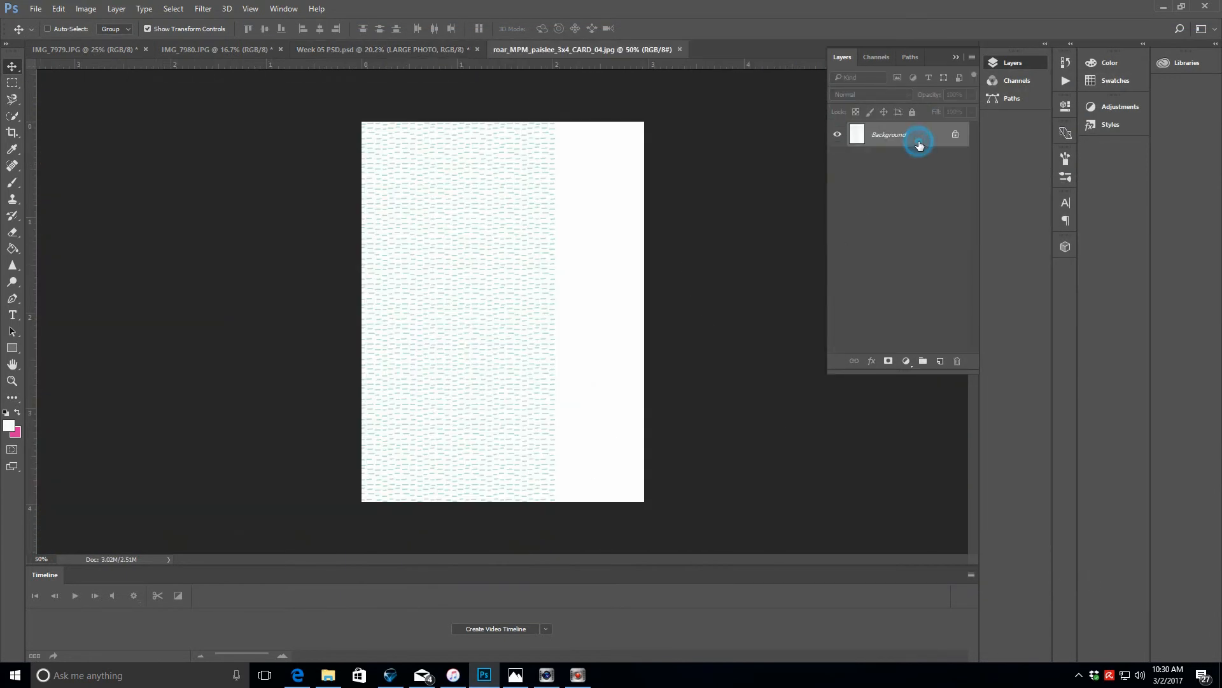
- Convert the card's locked background into Layer 0 and place a new empty layer beneath it
double_click(919, 143)
click(719, 207)
click(940, 361)
drag(924, 136, 925, 176)
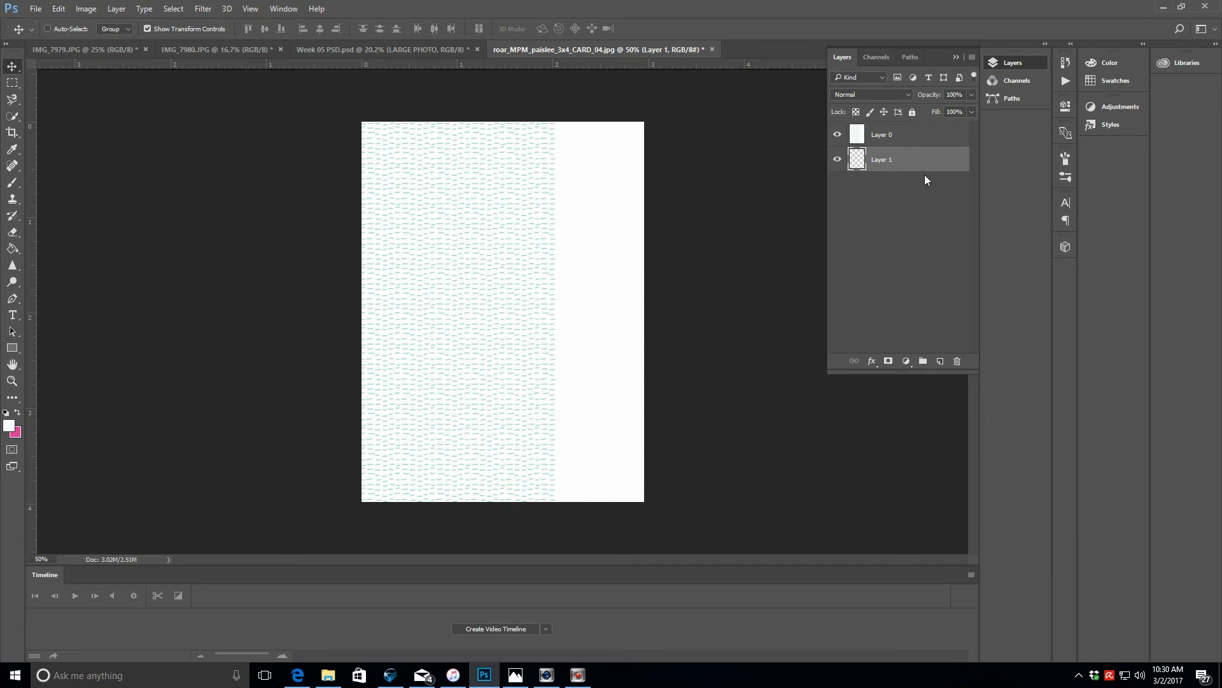
- Check the card's image size and canvas size in inches without changing them
click(112, 13)
mouse_move(86, 8)
click(102, 109)
click(654, 329)
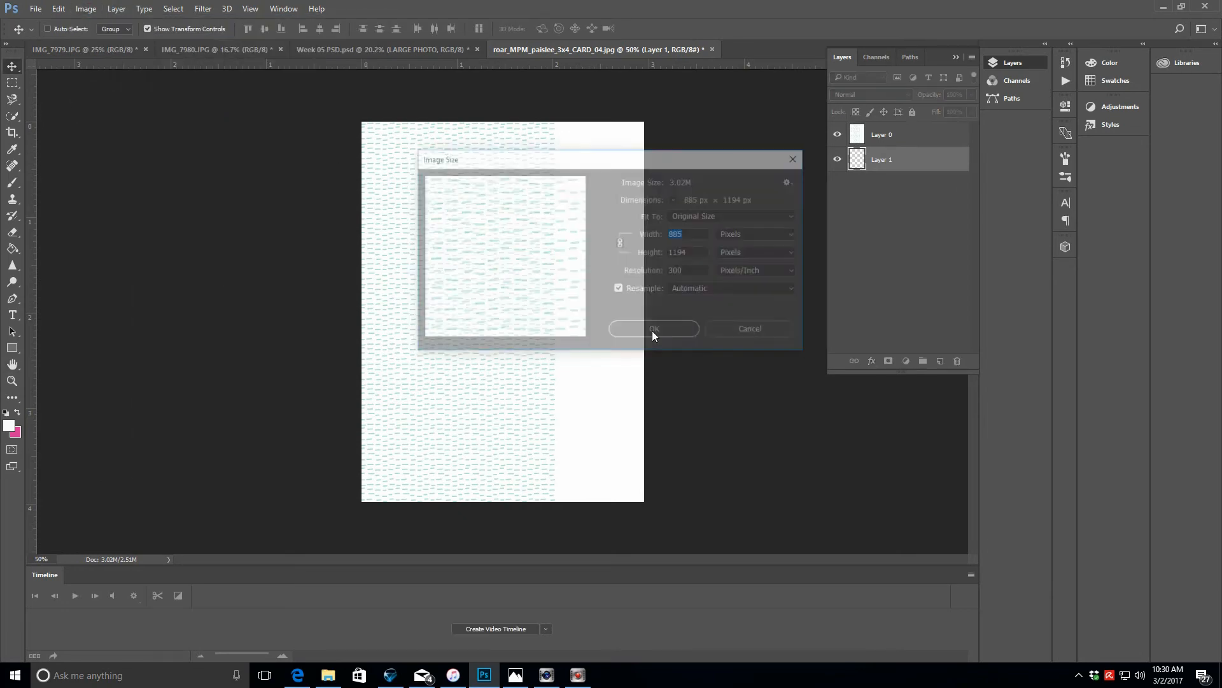
click(86, 9)
click(102, 121)
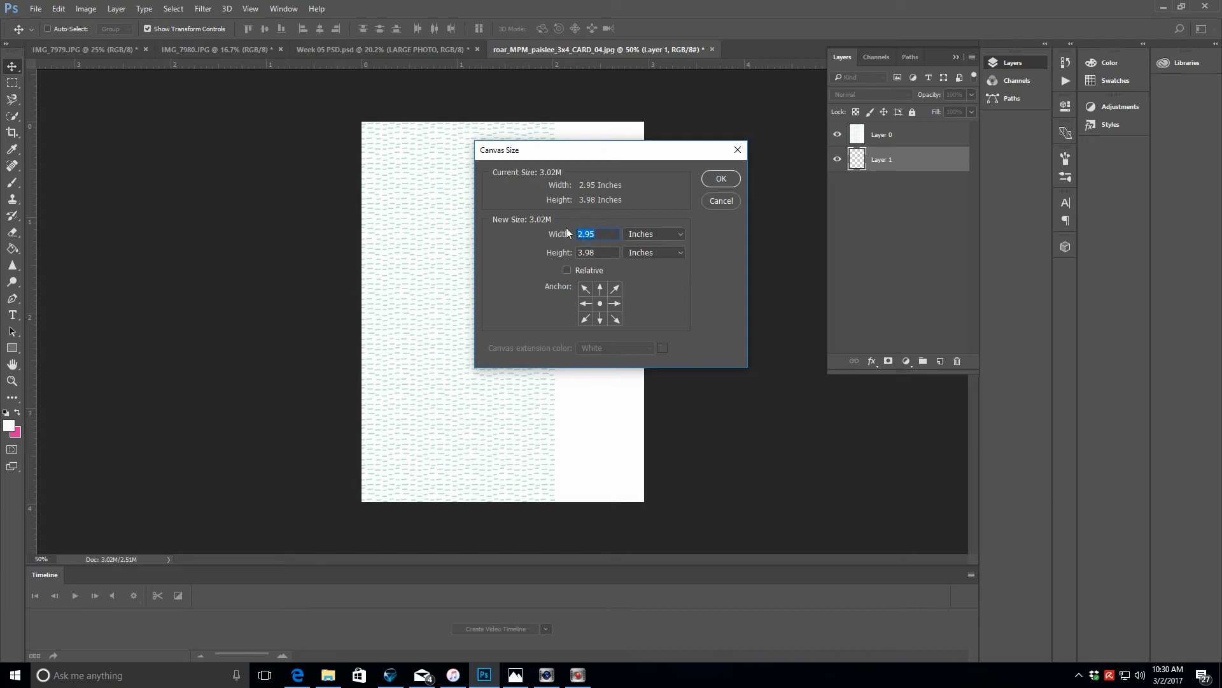
click(601, 235)
click(723, 200)
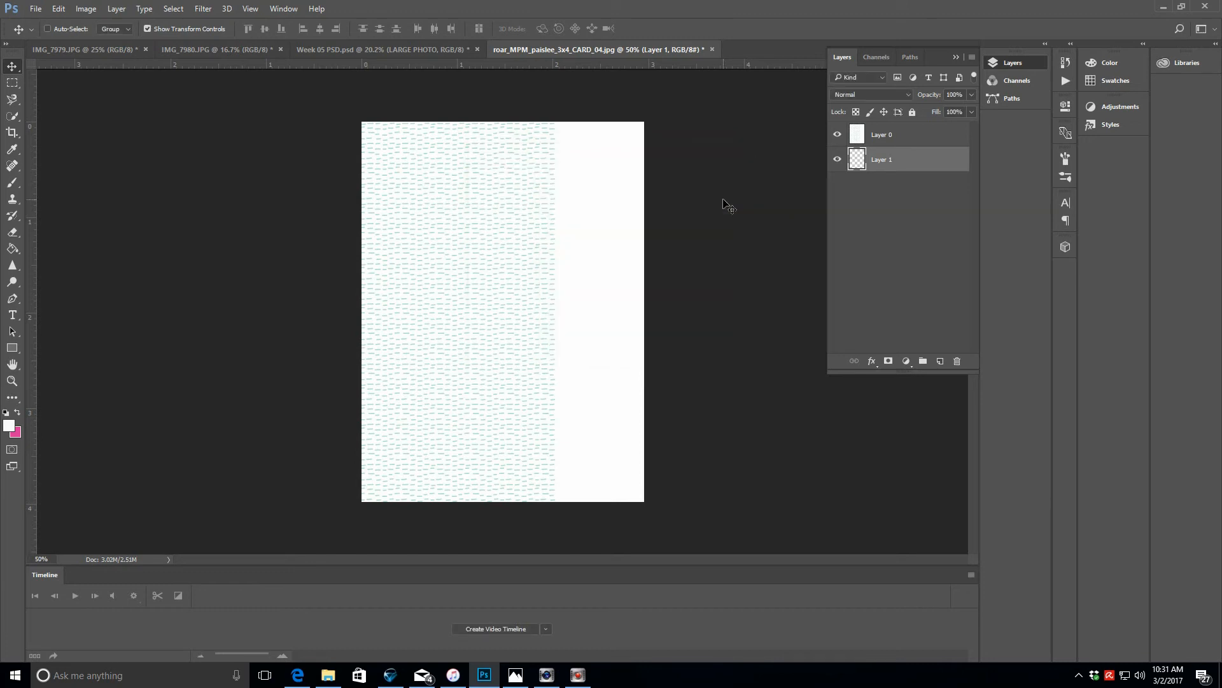
click(82, 8)
click(107, 101)
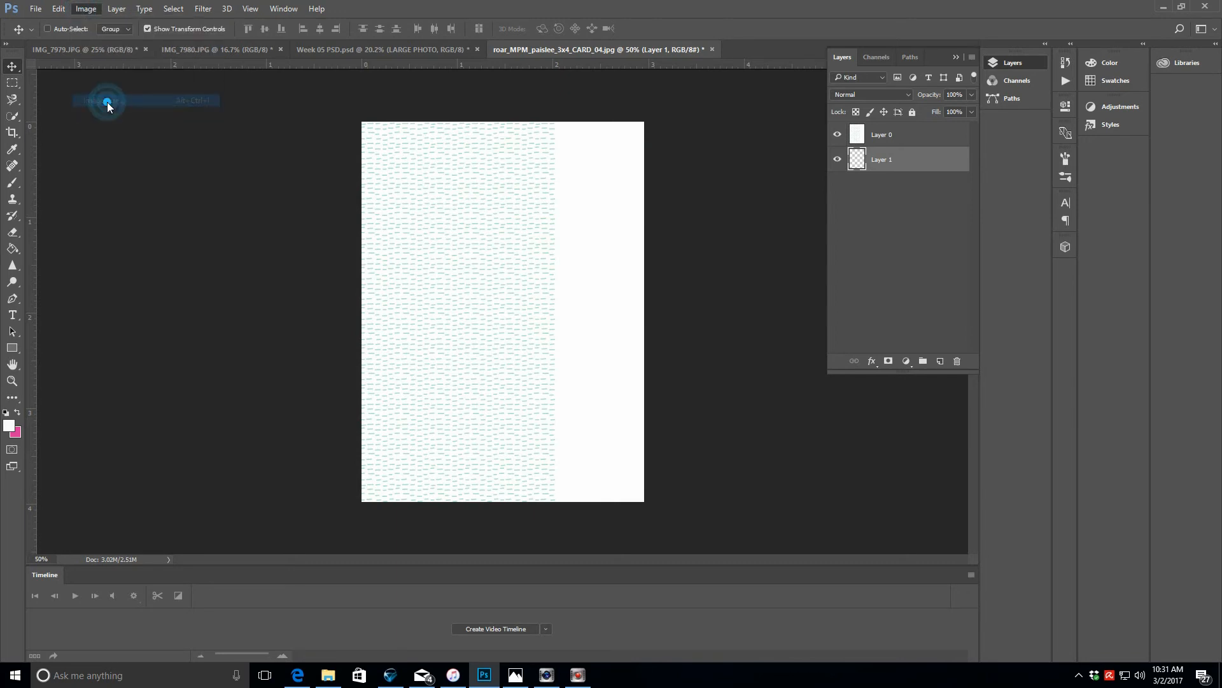
click(758, 234)
click(739, 266)
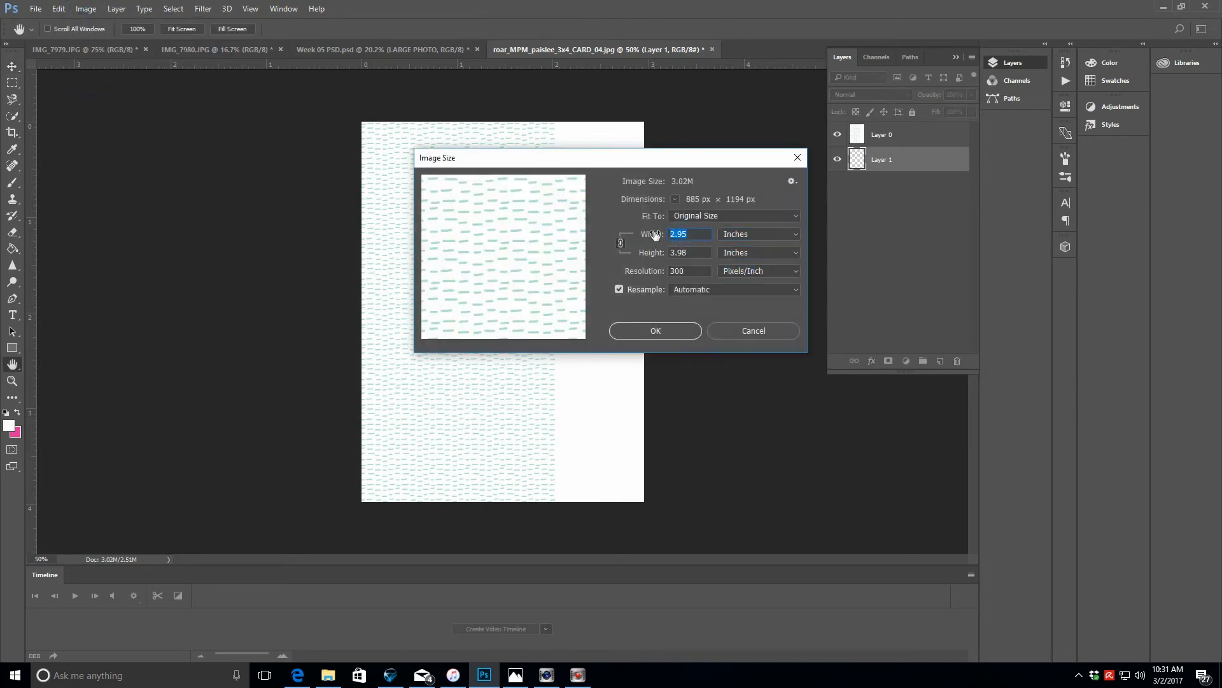
click(728, 330)
click(35, 9)
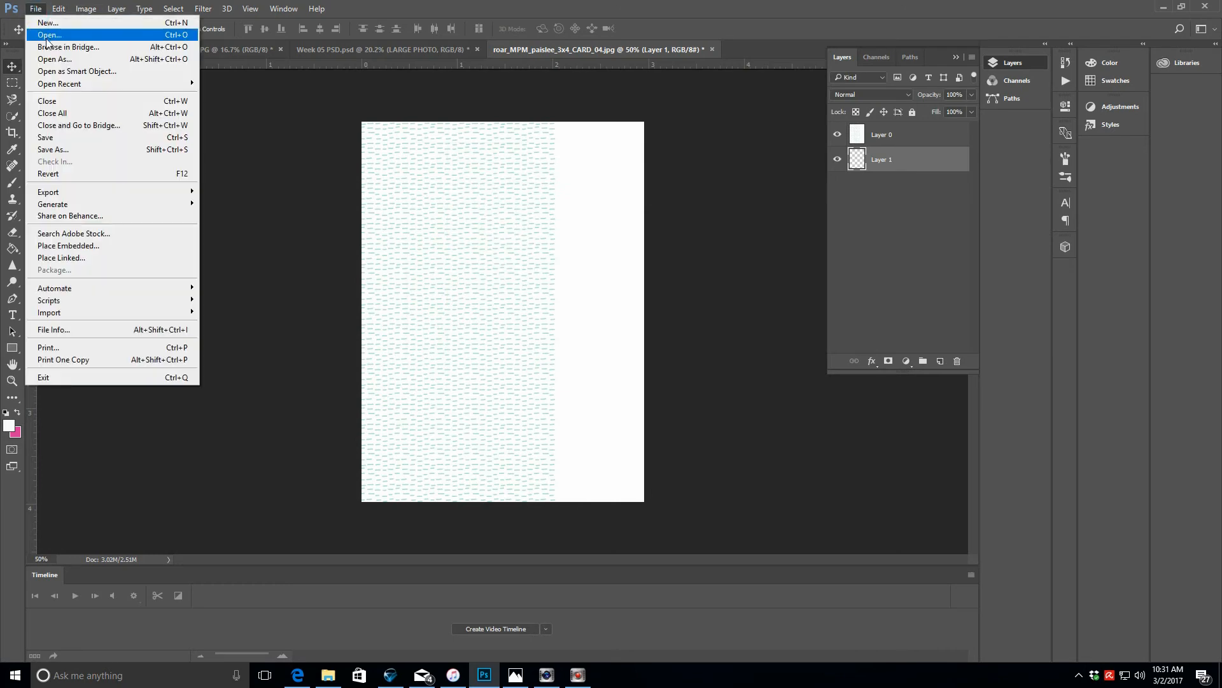
click(48, 35)
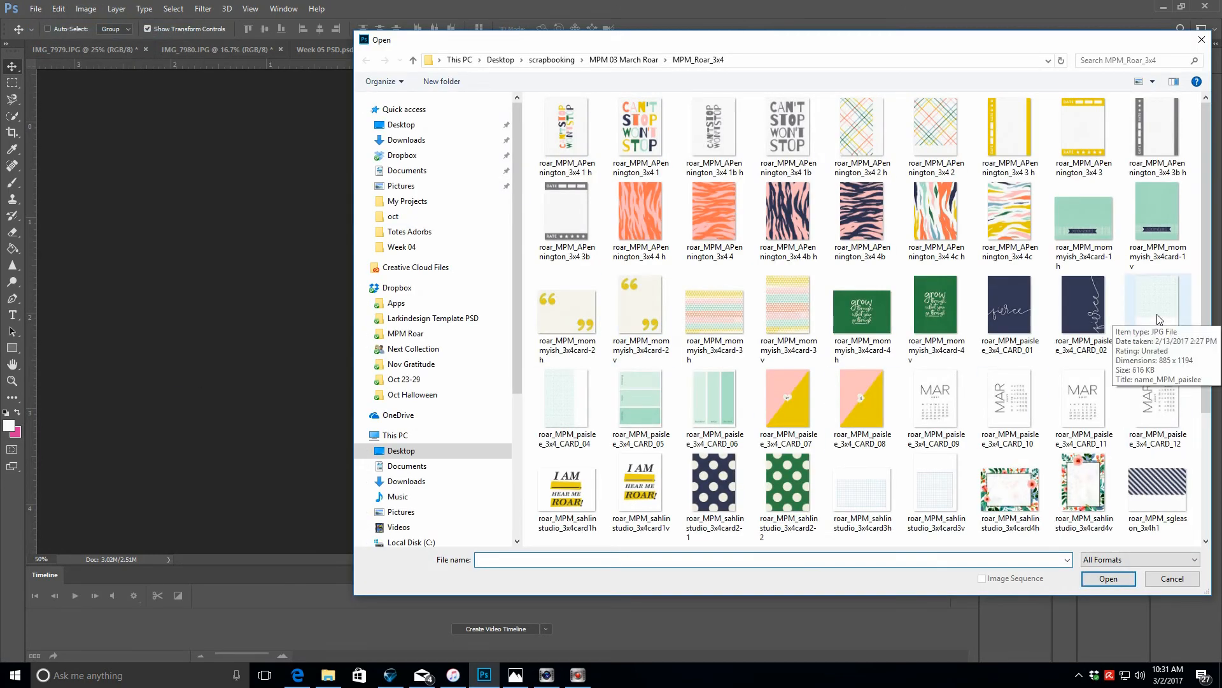
click(1159, 581)
- Select the full-height dashed pattern area of Layer 0, excluding the plain white strip, and copy it to a new layer
click(12, 83)
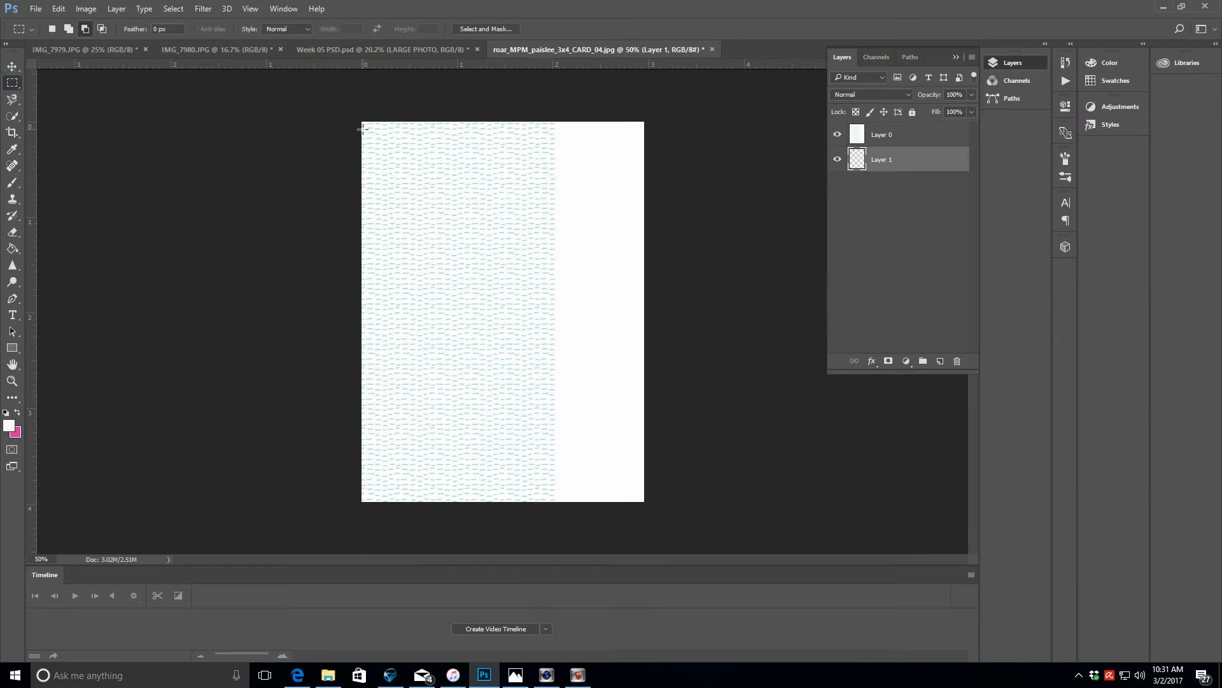
key(alt+bracketright)
drag(360, 121, 552, 502)
right_click(449, 296)
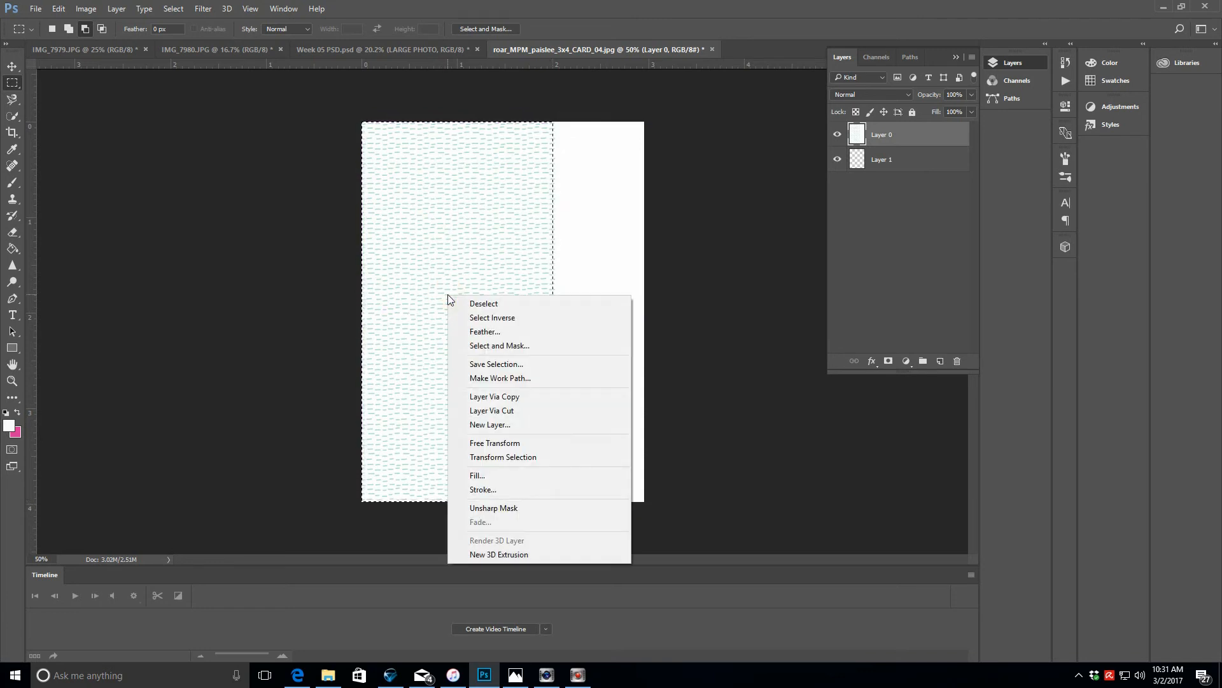
click(514, 402)
key(v)
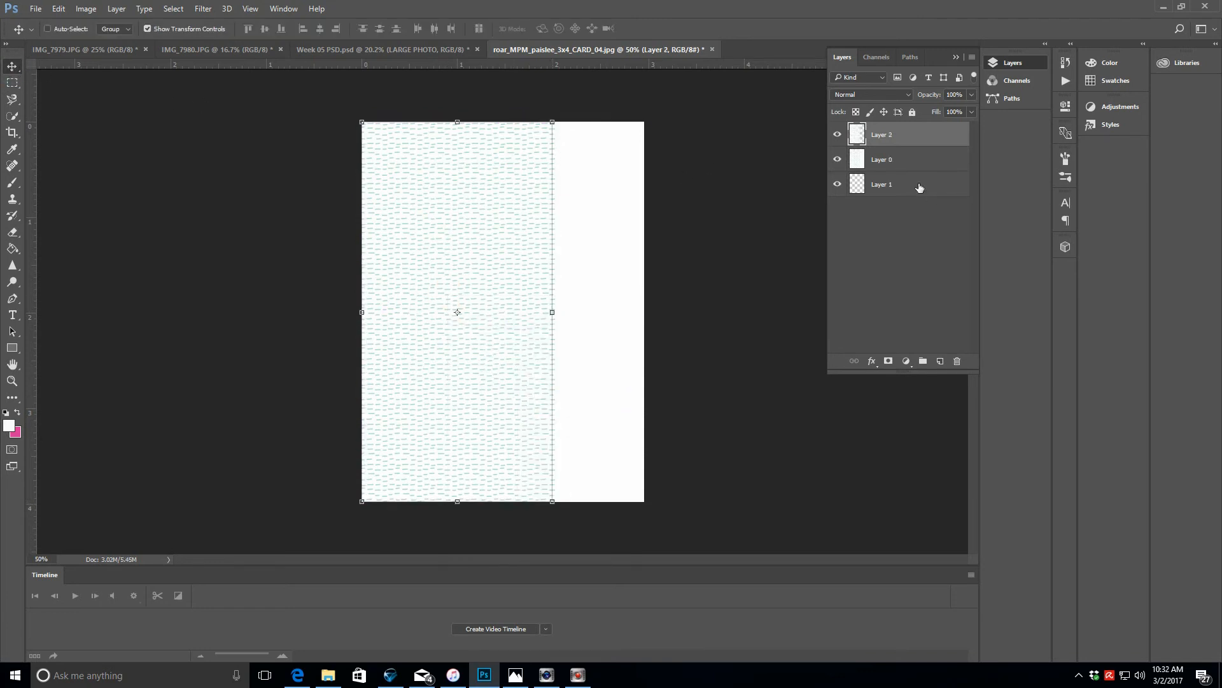
- Create a new transparent 12 x 12 in document at 300 pixels/inch in RGB Color
click(36, 8)
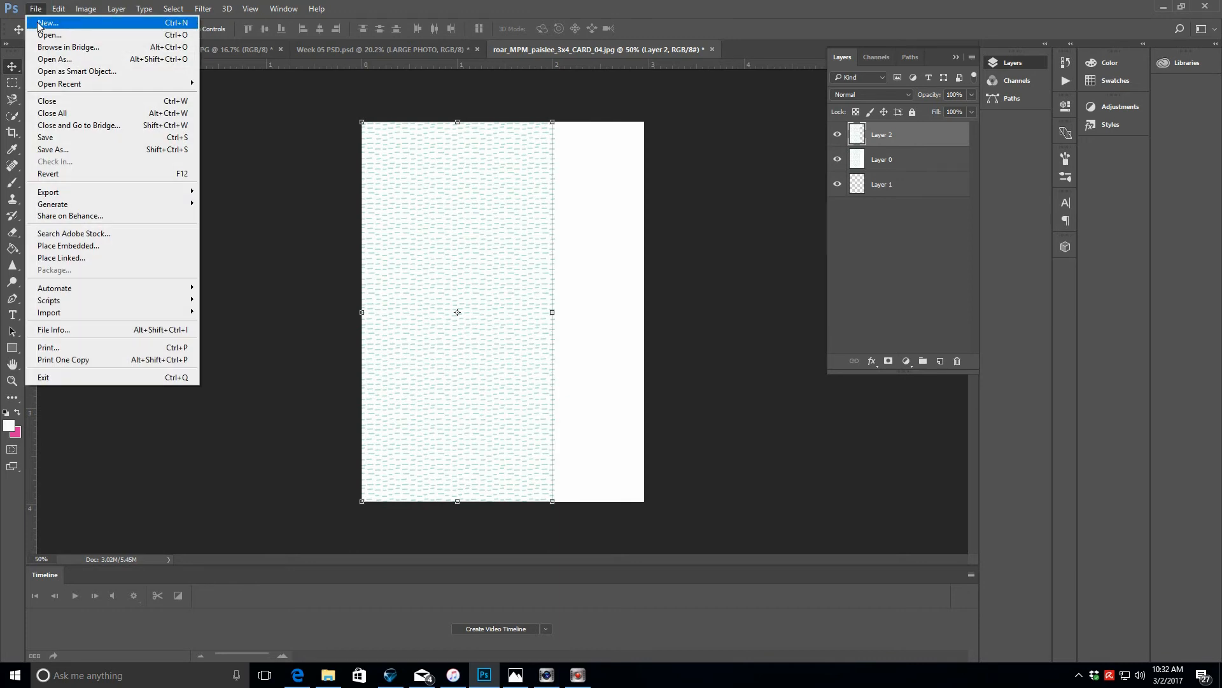
click(496, 275)
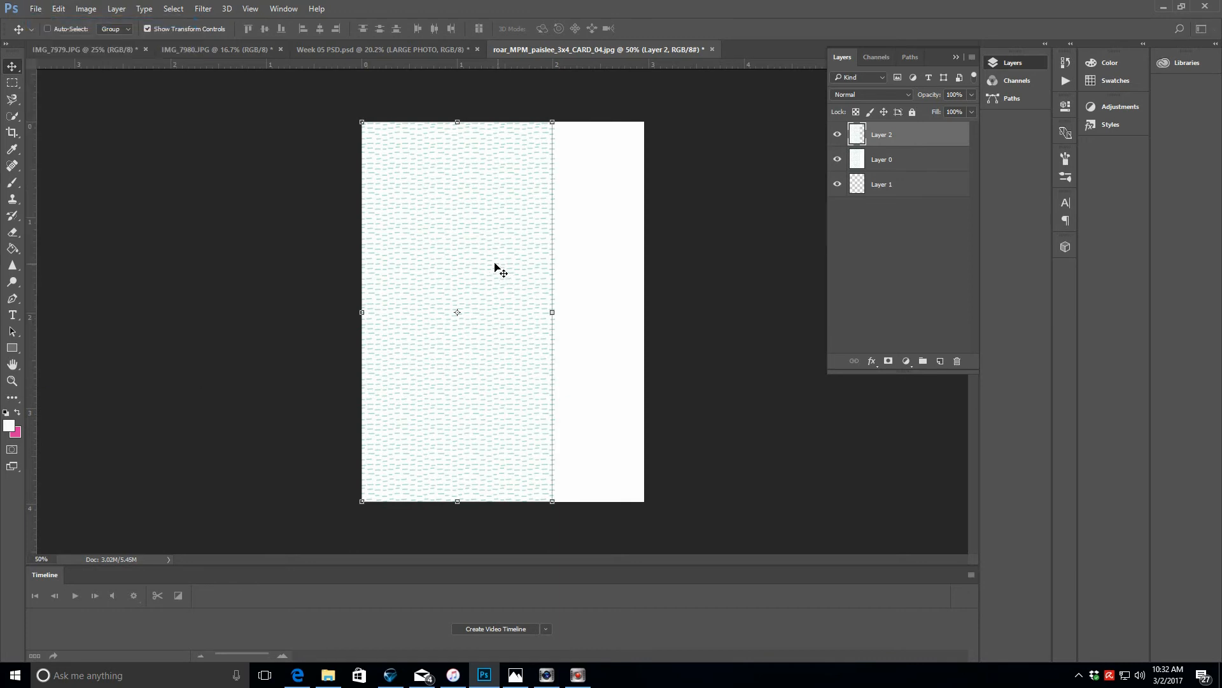
click(36, 8)
click(42, 23)
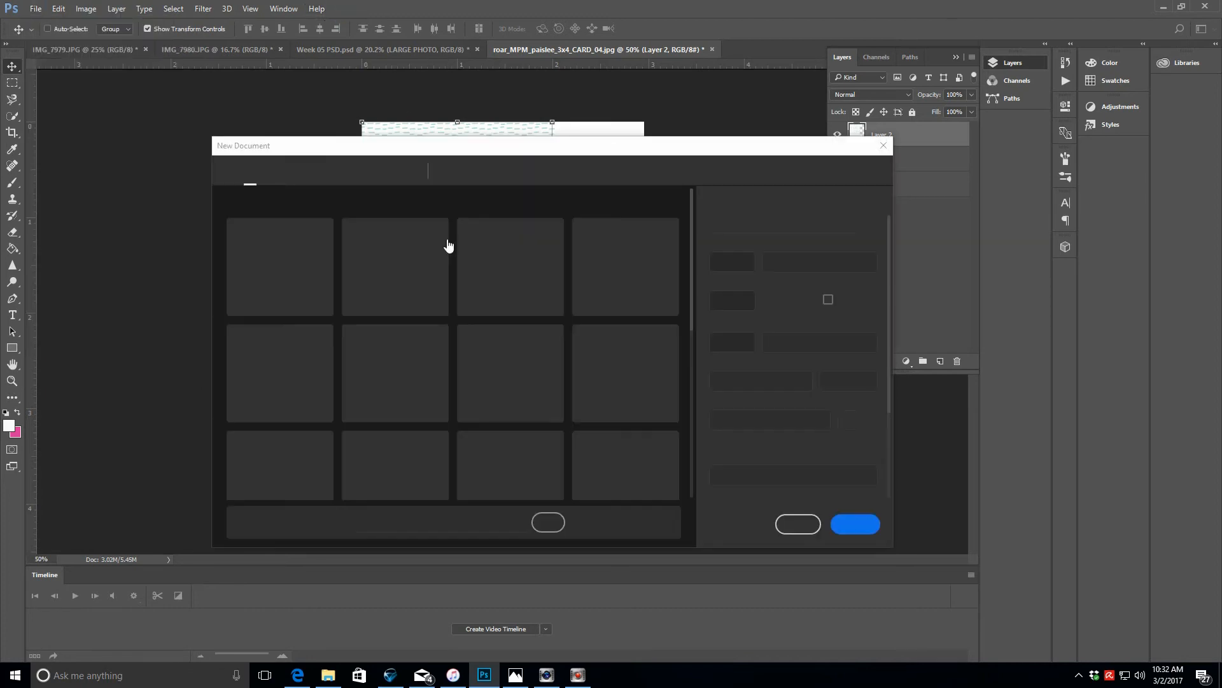
click(510, 363)
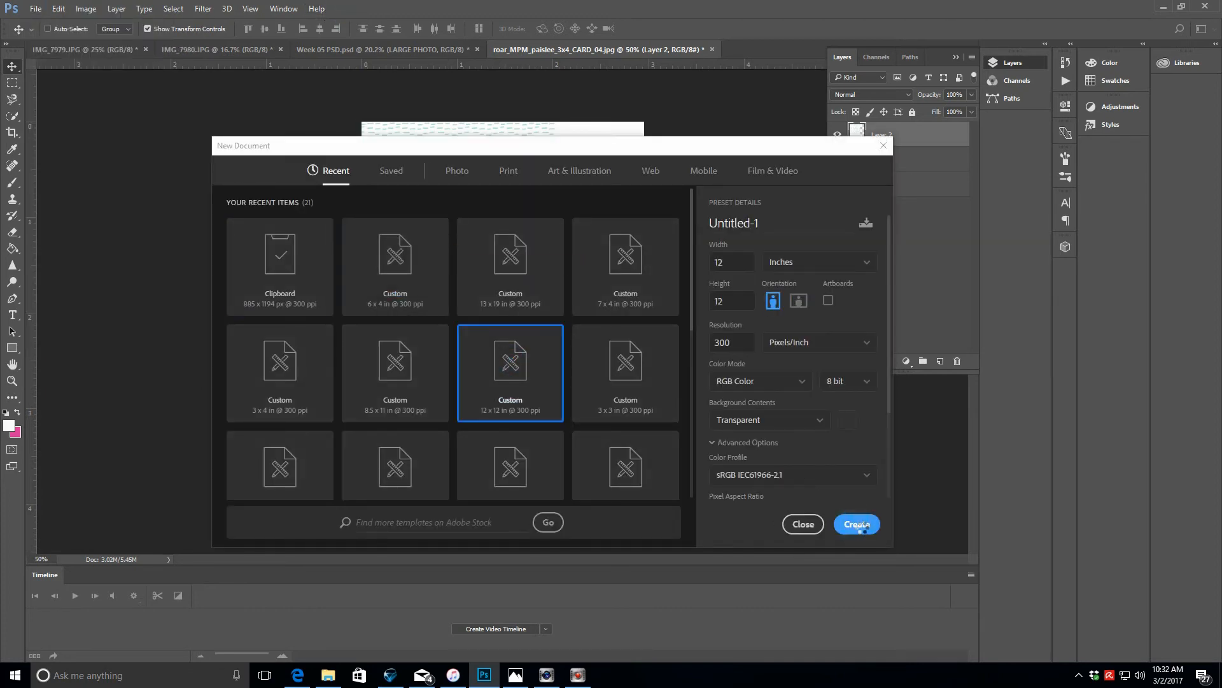
click(857, 524)
- Copy the dashed pattern strip from the card into the new 12 x 12 in document and place it in the canvas's lower-left corner
click(558, 51)
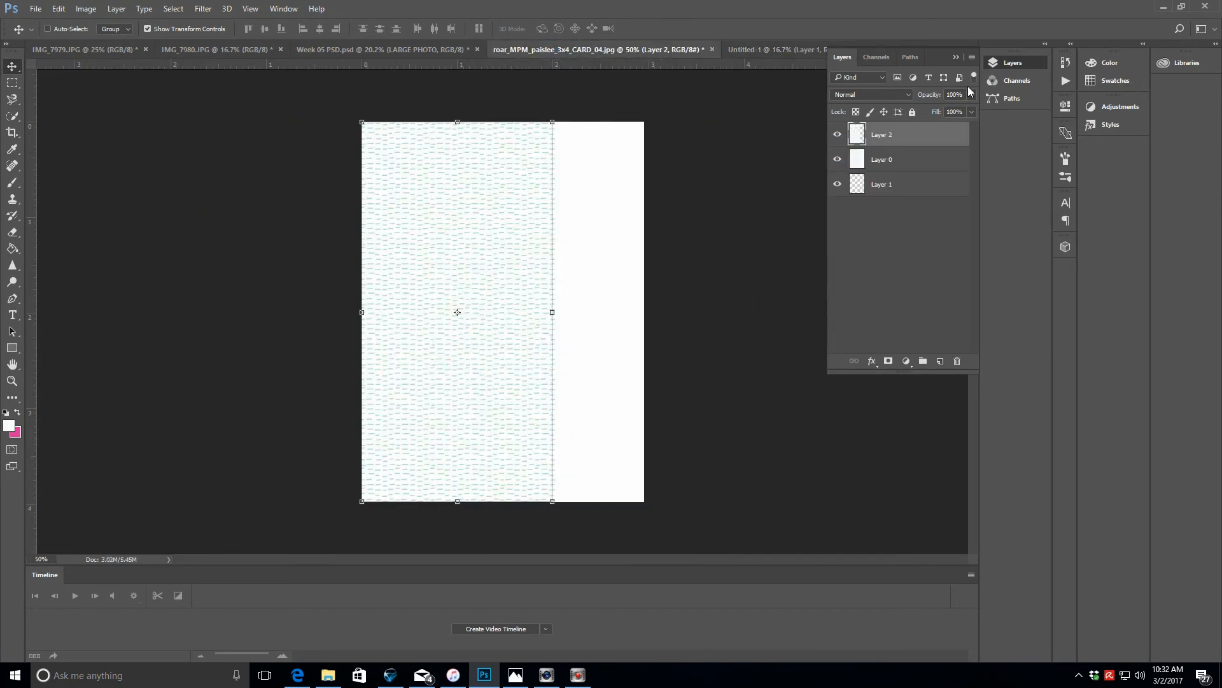
click(798, 52)
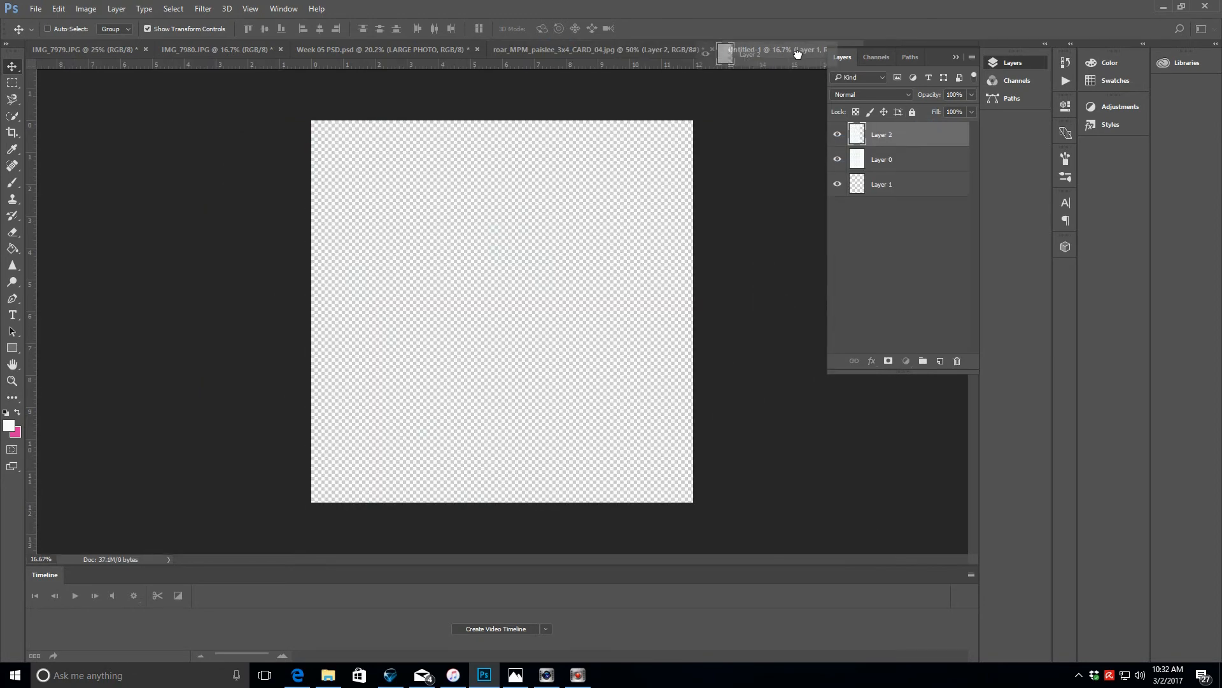
click(624, 49)
drag(504, 194, 346, 406)
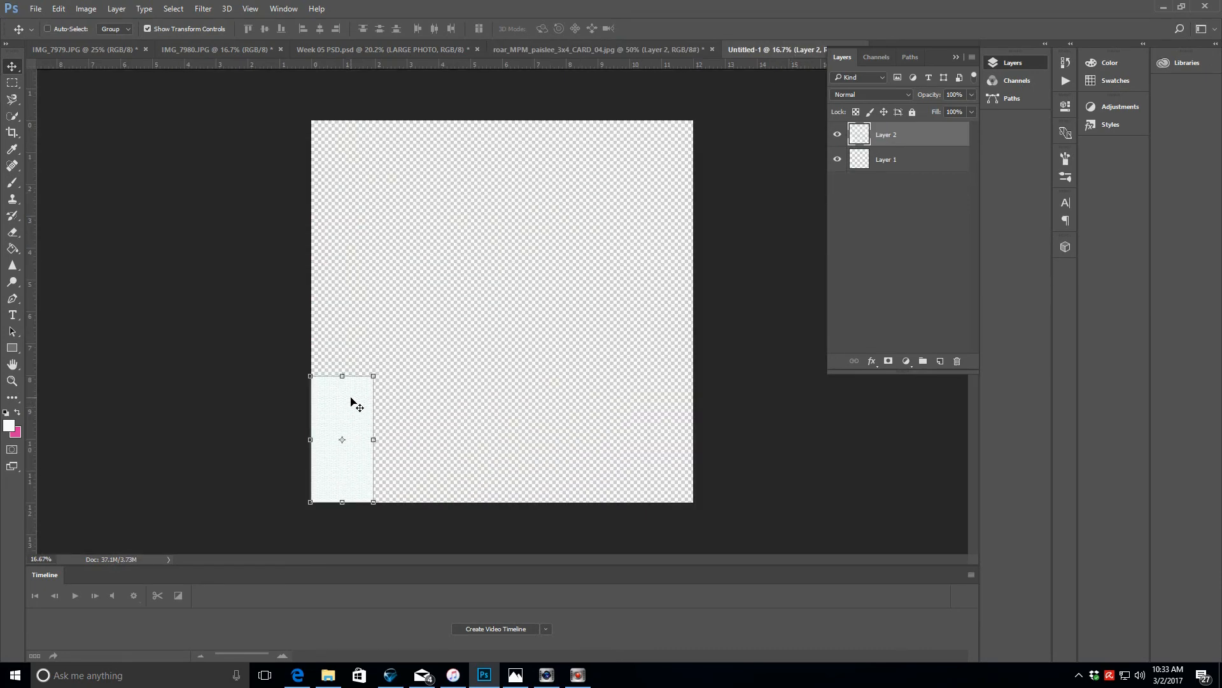
- Duplicate the dashed pattern strip and place the copy flush against its right edge
right_click(928, 146)
click(949, 141)
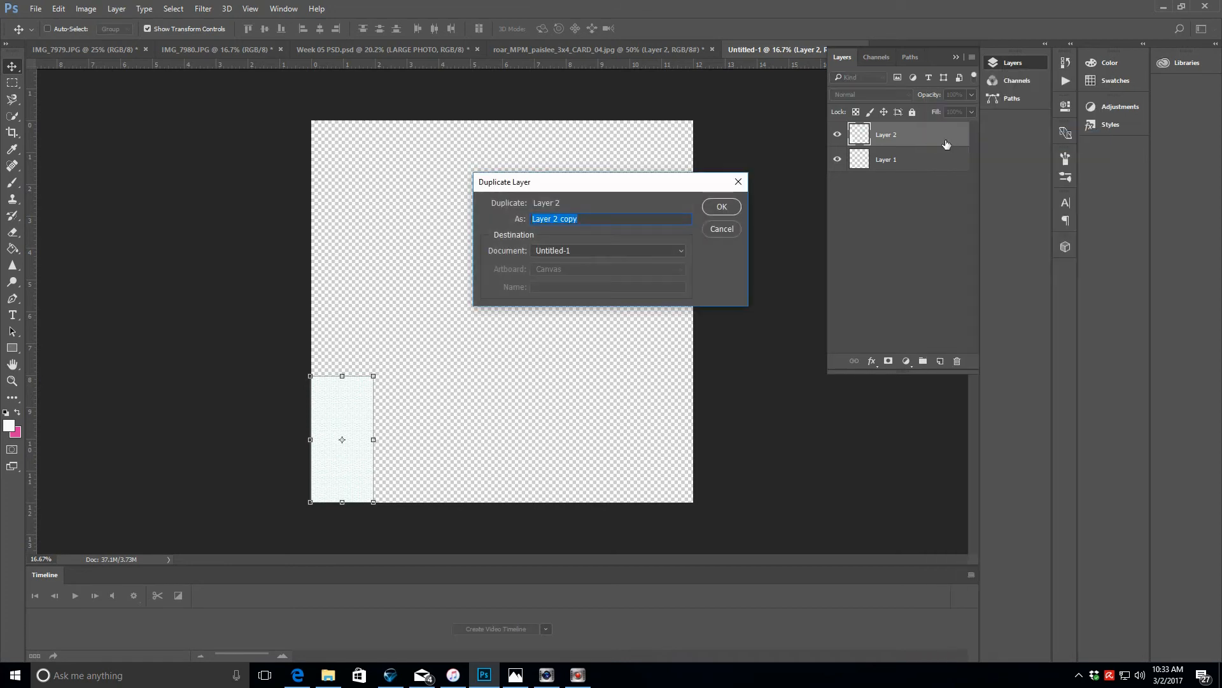
click(731, 204)
drag(363, 401, 427, 401)
- Duplicate both pattern strips together and place the copied pair directly to the right of the originals
click(932, 164)
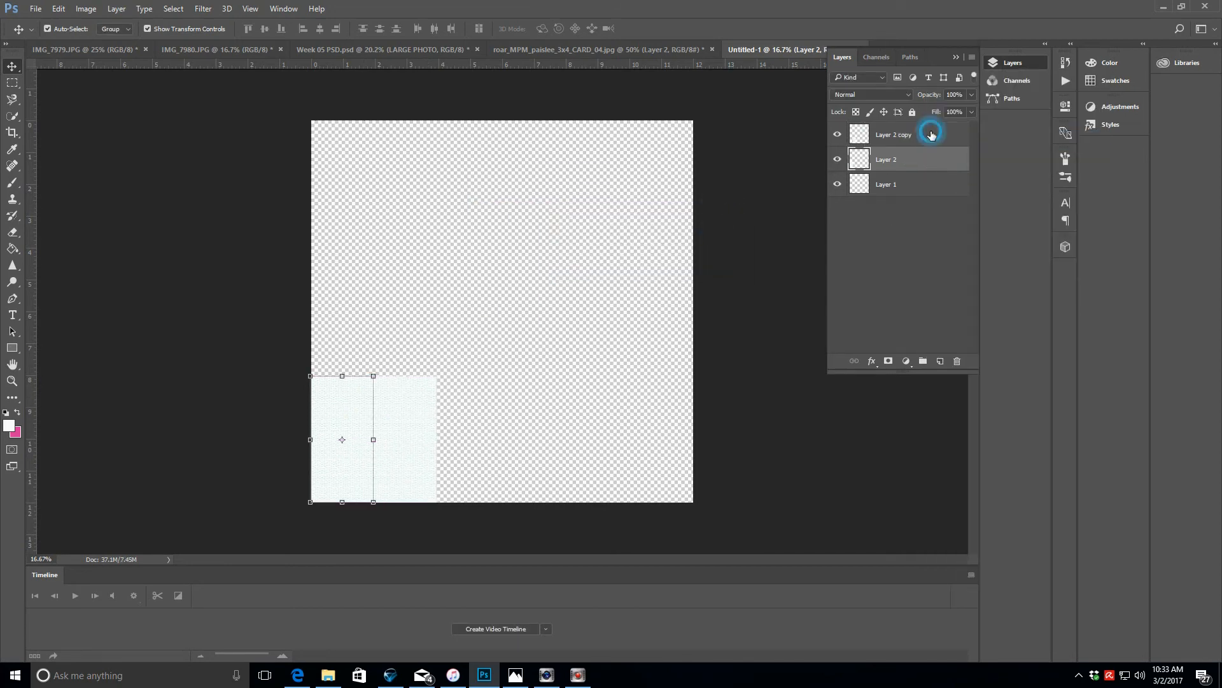
shift+click(931, 131)
right_click(930, 131)
click(949, 137)
click(721, 207)
drag(398, 408, 525, 407)
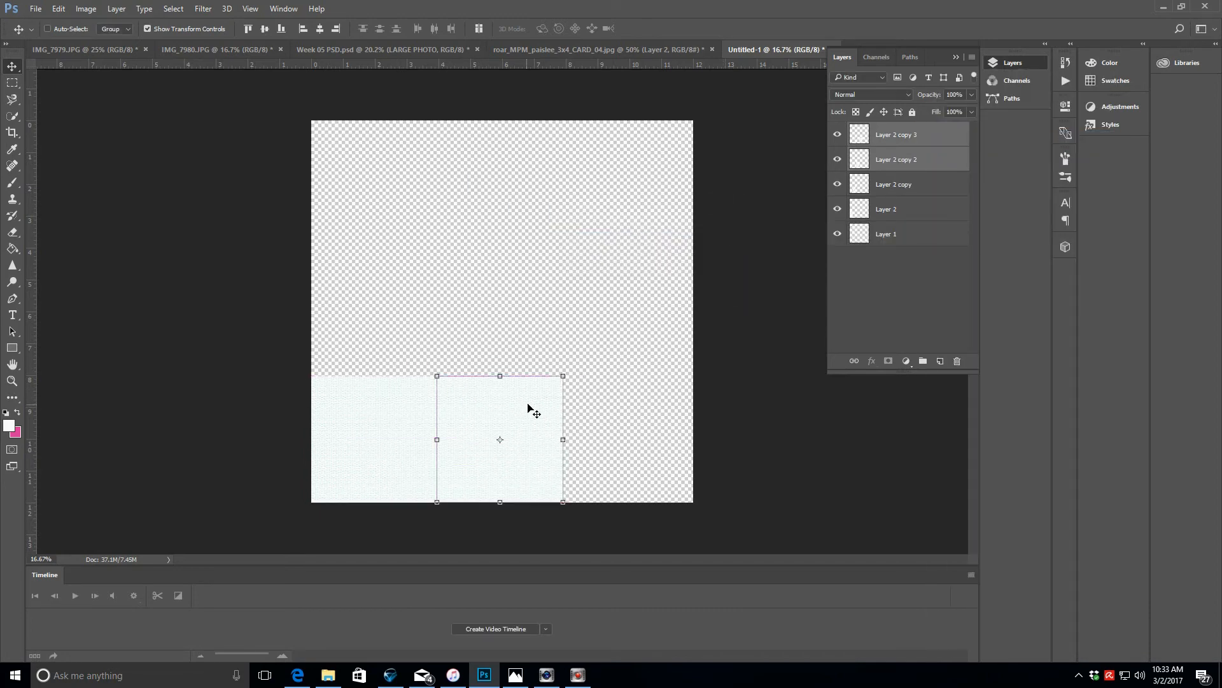
shift+click(931, 194)
shift+click(931, 216)
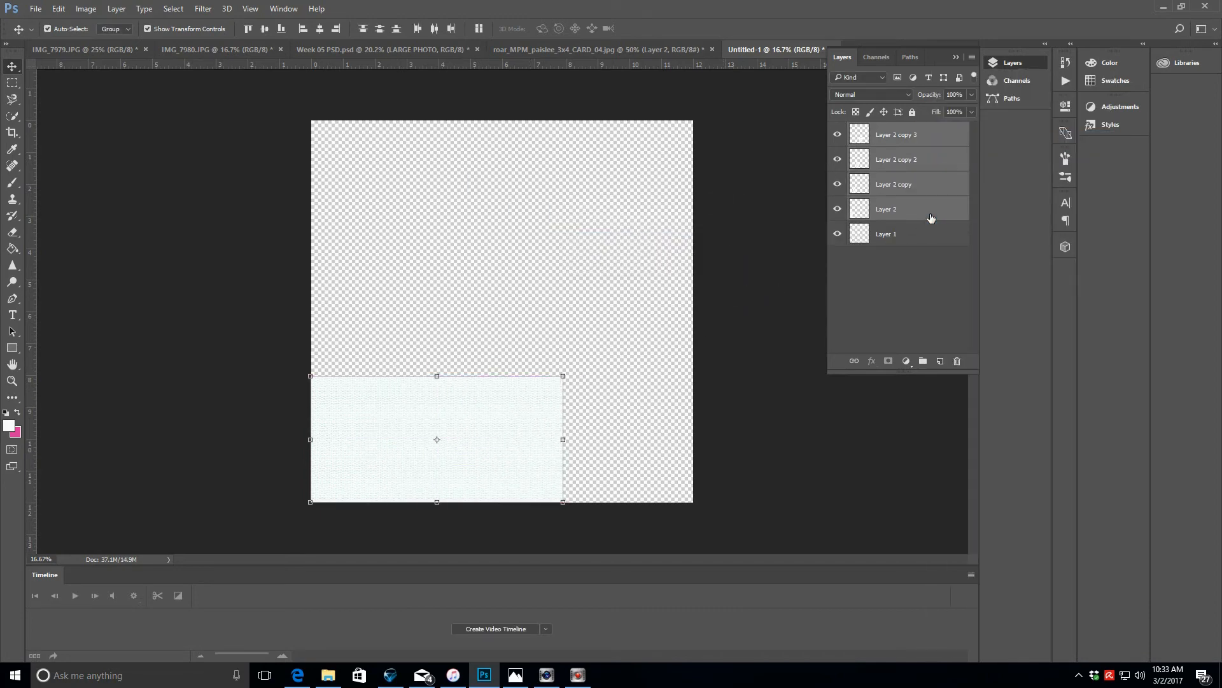
right_click(511, 407)
key(Escape)
- Duplicate Layer 2 copy 2 and Layer 2 copy 3 and place the new pair at the right end of the row
click(926, 134)
shift+click(929, 159)
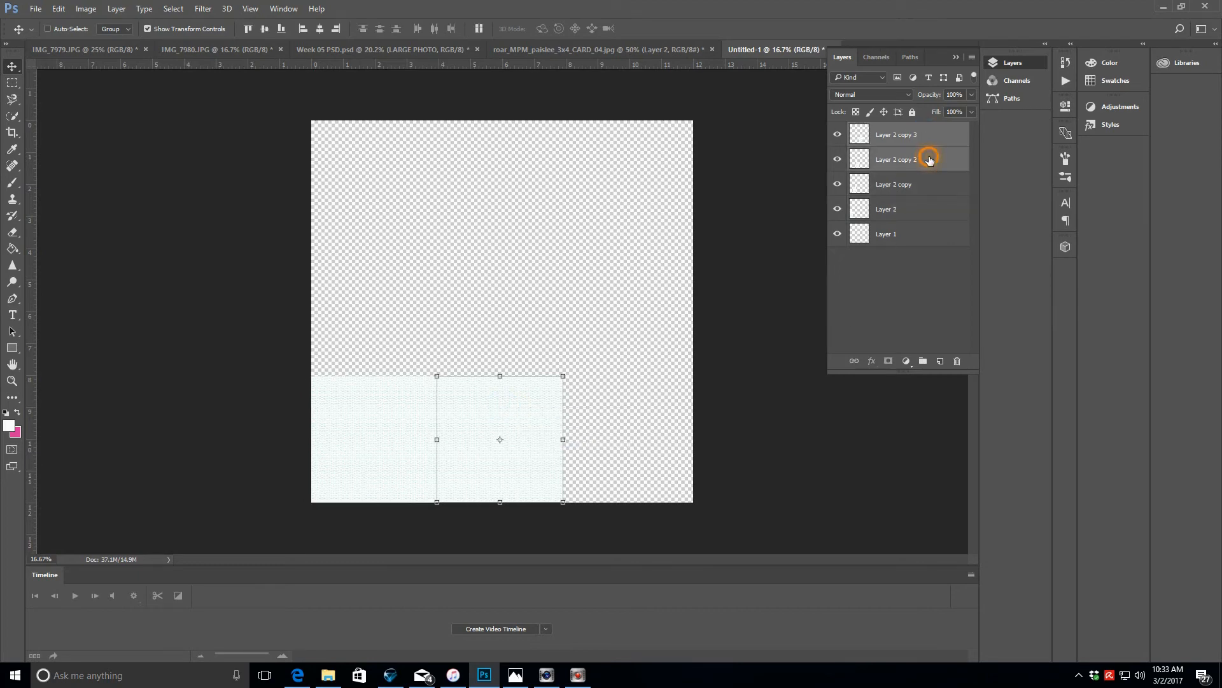
right_click(928, 158)
click(951, 136)
click(721, 206)
drag(530, 398, 657, 401)
- Scale all six pattern strip layers together to about 101% width and 102% height so the row spans the full canvas width
shift+click(944, 188)
shift+click(936, 211)
shift+click(928, 235)
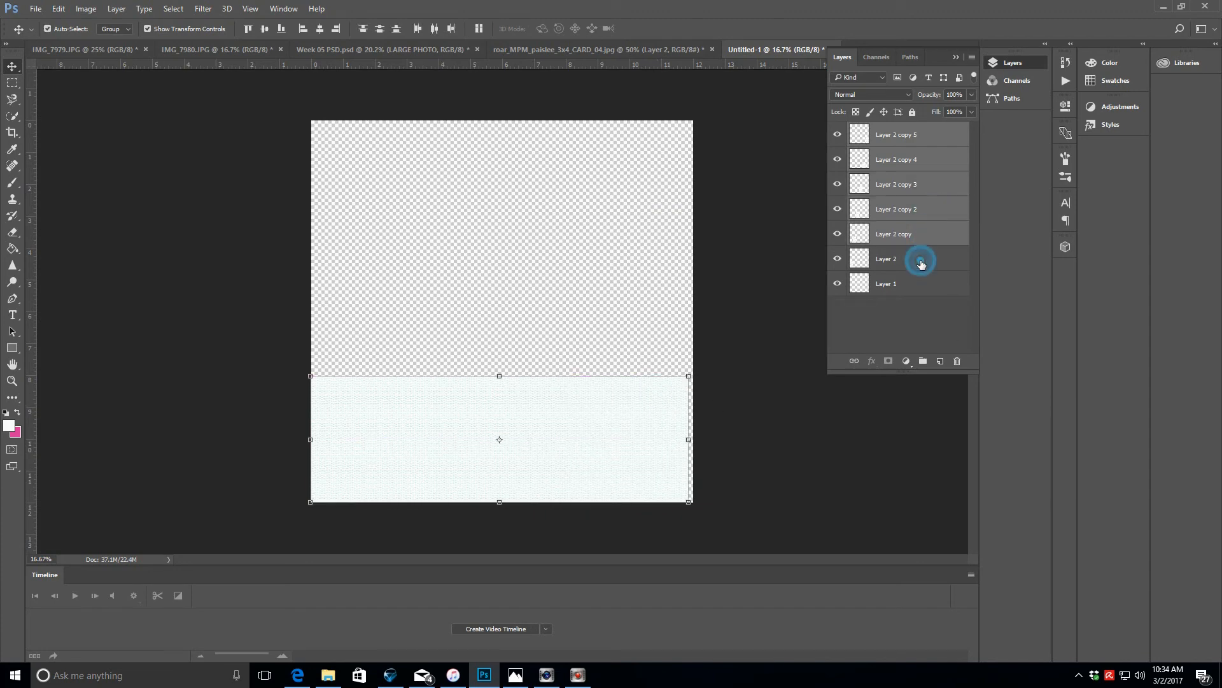
shift+click(923, 259)
drag(688, 376, 693, 373)
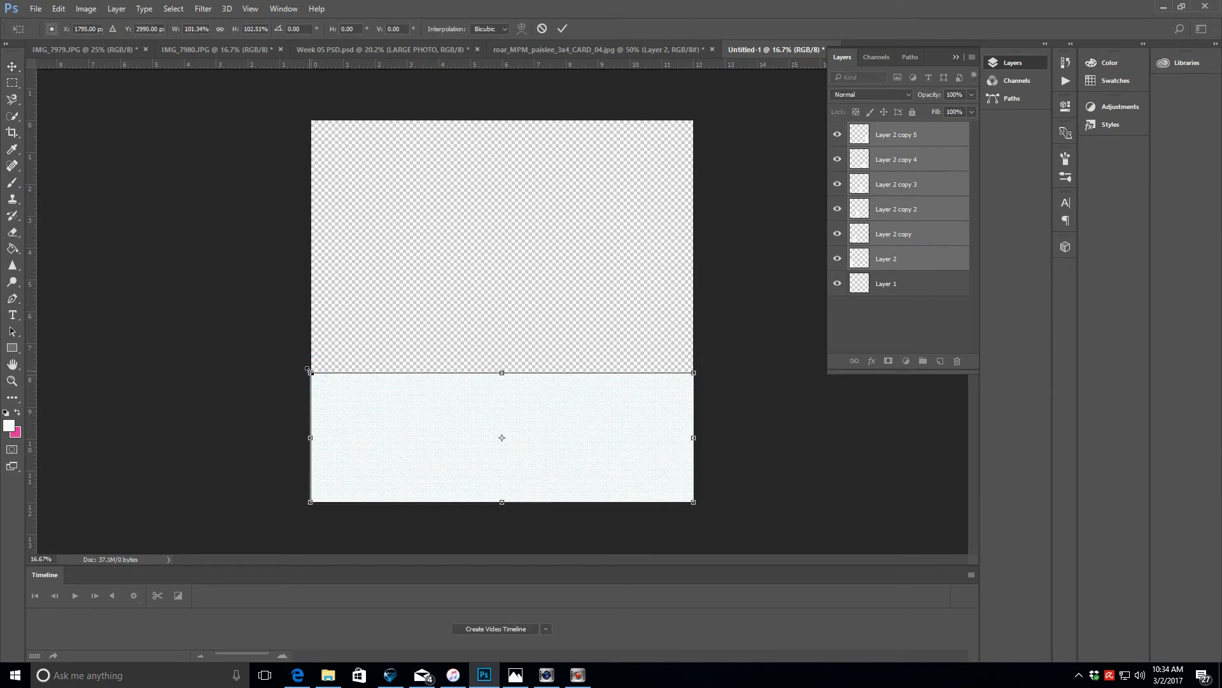
drag(308, 370, 311, 373)
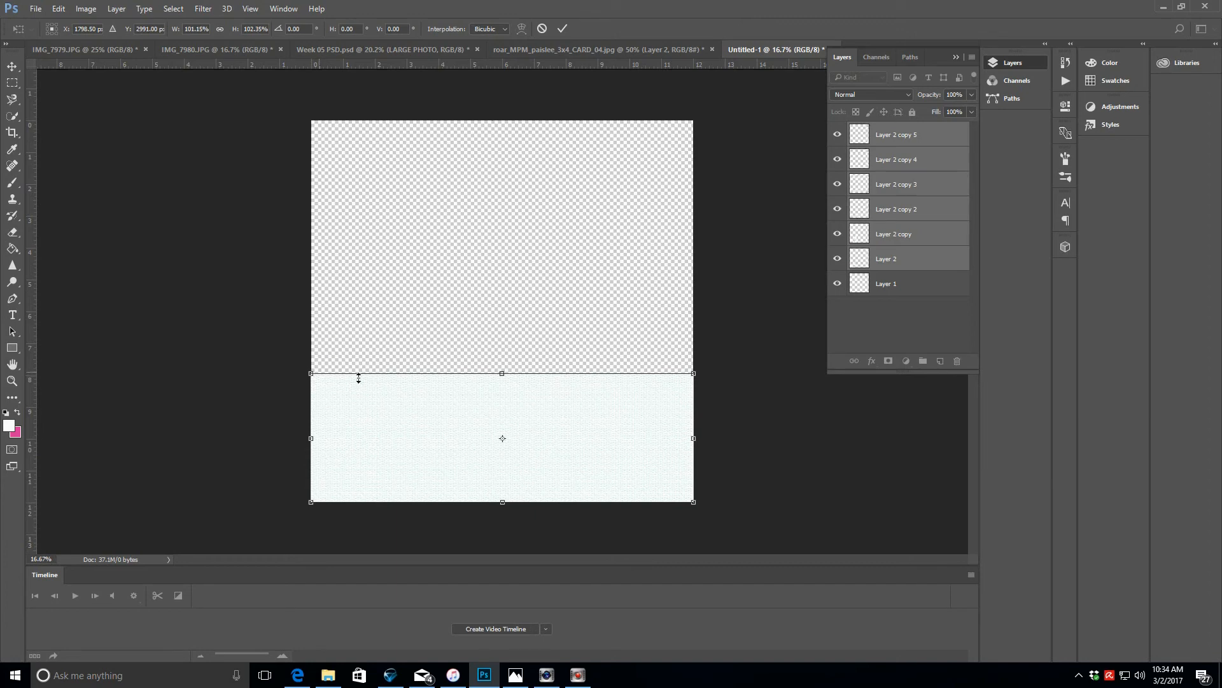
click(562, 28)
- Duplicate the six-layer pattern row twice, stacking the copies above the original until the pattern covers the whole canvas
right_click(897, 153)
click(923, 133)
key(Return)
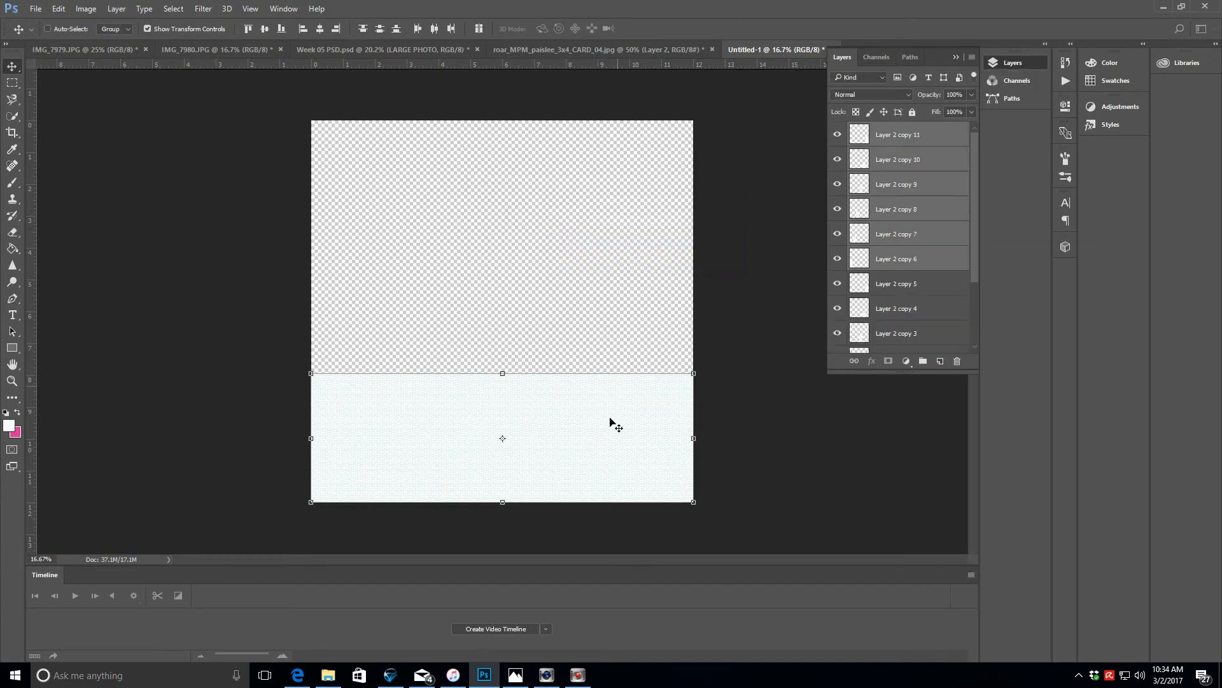
drag(610, 420, 636, 207)
click(633, 300)
right_click(951, 149)
click(993, 136)
key(Return)
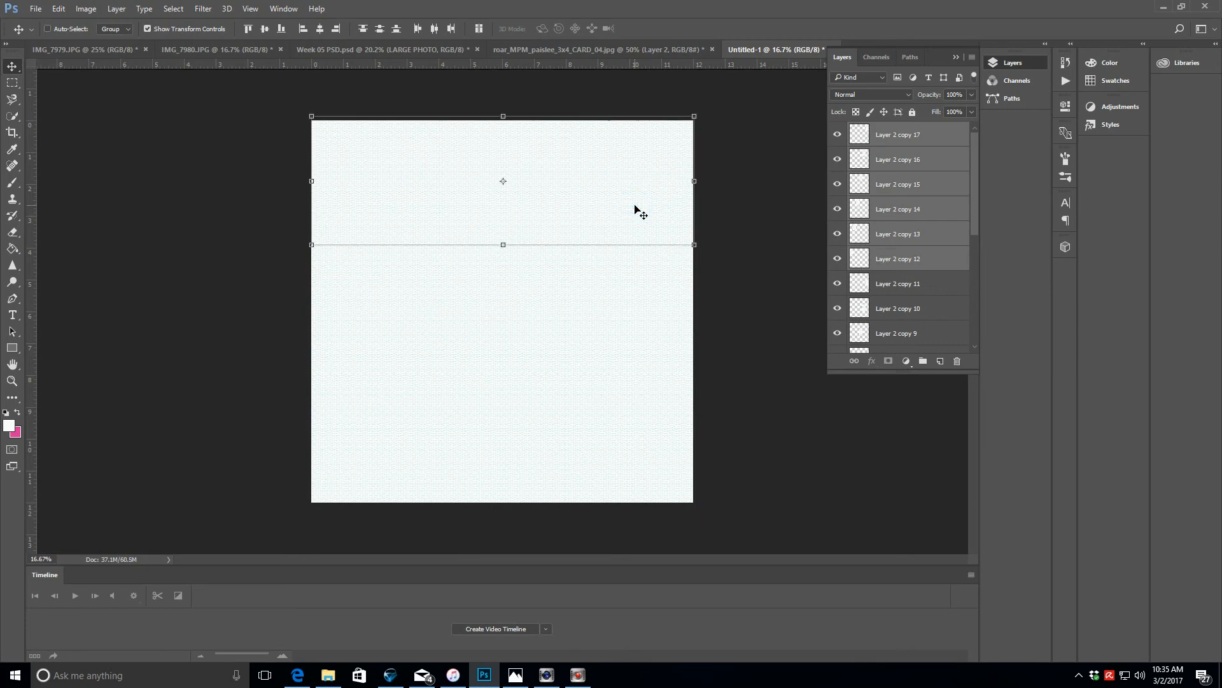
- Fill Layer 1 beneath the pattern with white using the Paint Bucket and flatten the image
drag(976, 144, 922, 353)
click(917, 342)
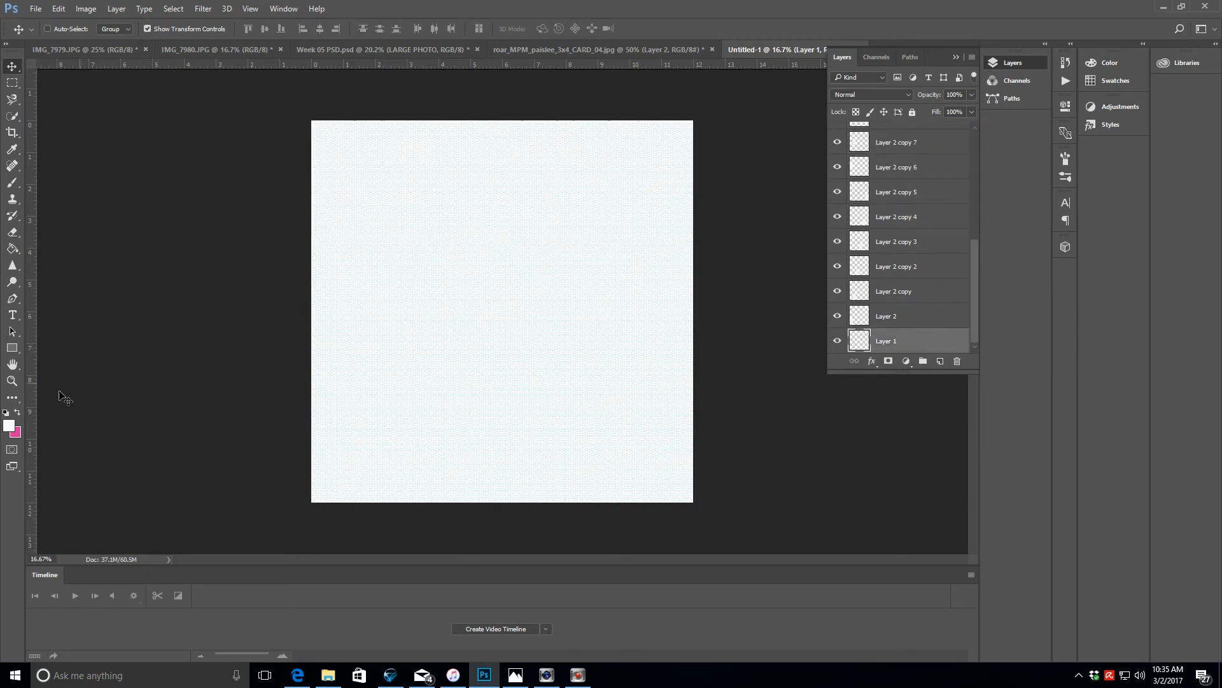
click(12, 248)
right_click(910, 207)
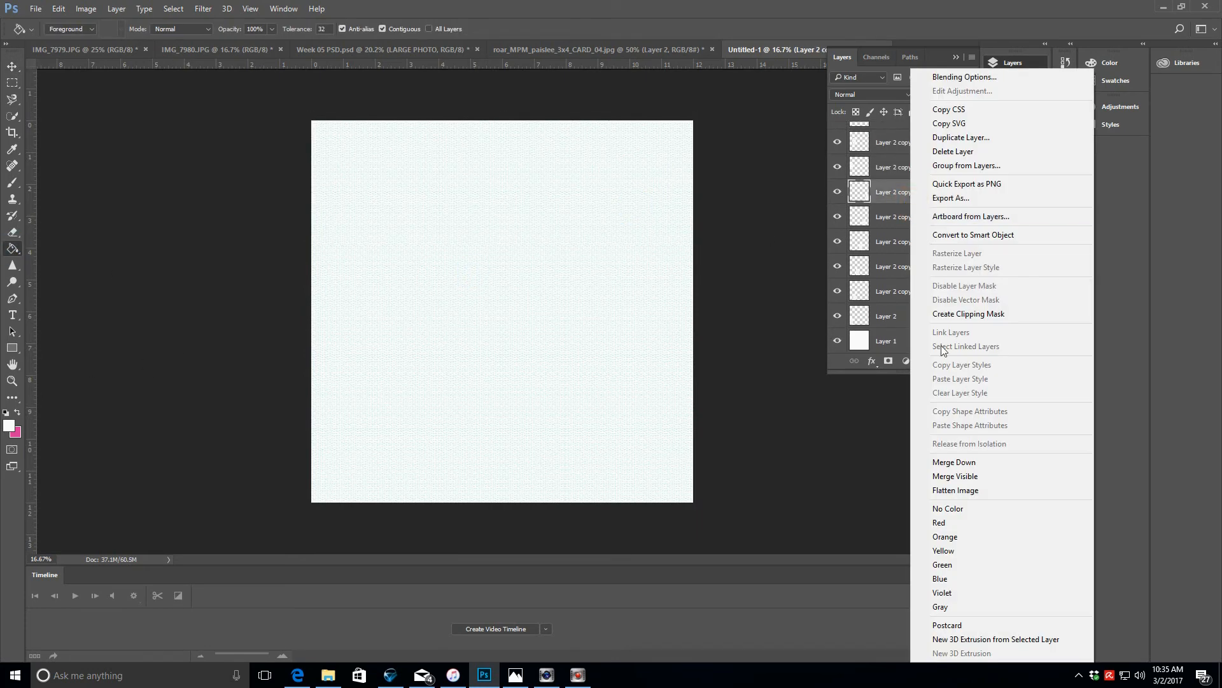
click(941, 497)
- Paste the flattened pattern paper into Week 05 PSD.psd and arrange it directly beneath Layer 0 copy
click(446, 50)
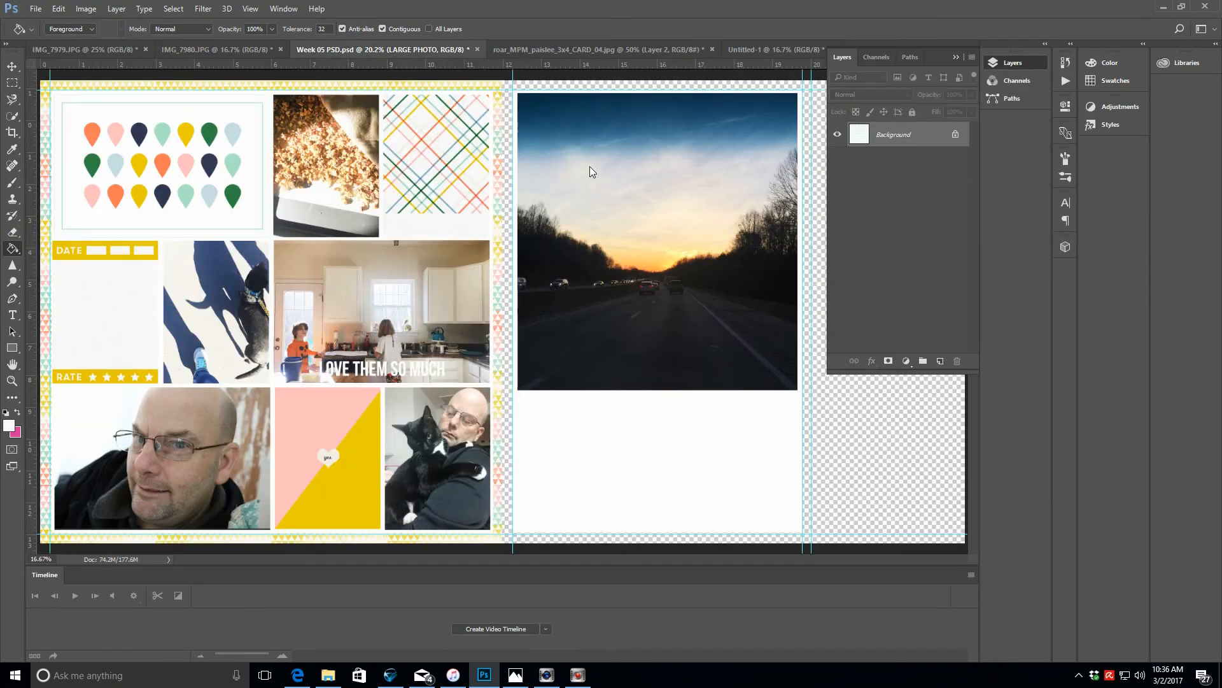
click(934, 163)
key(ctrl+v)
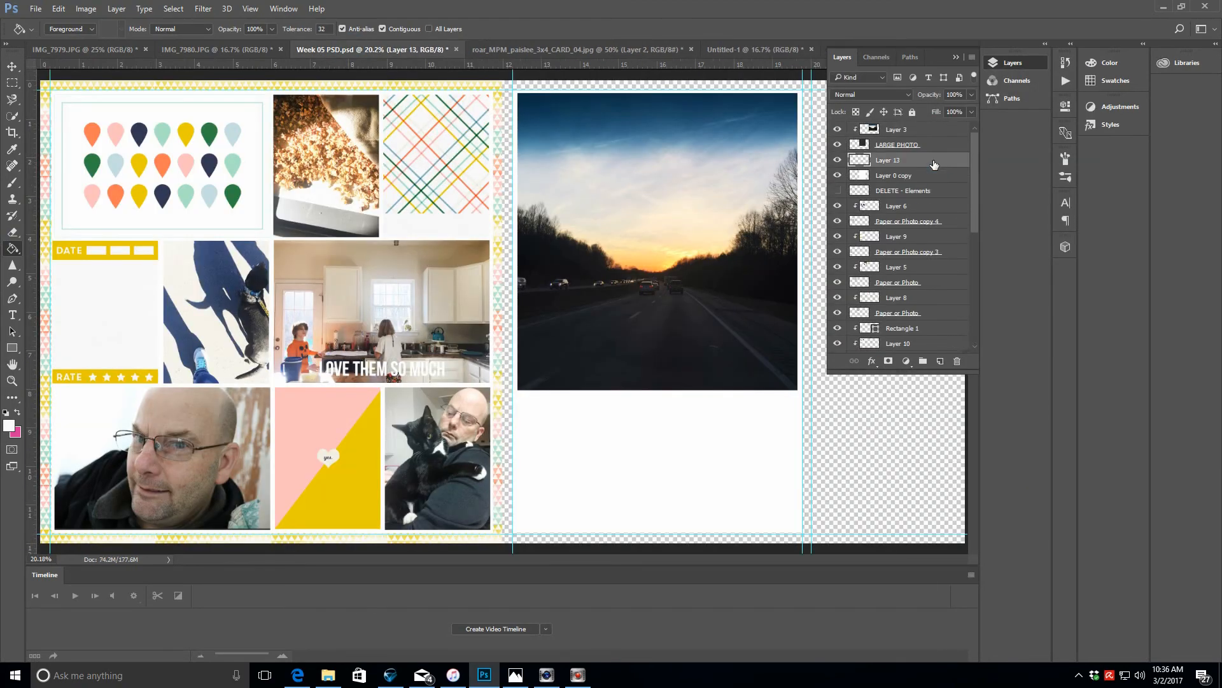
drag(932, 177, 933, 159)
click(12, 65)
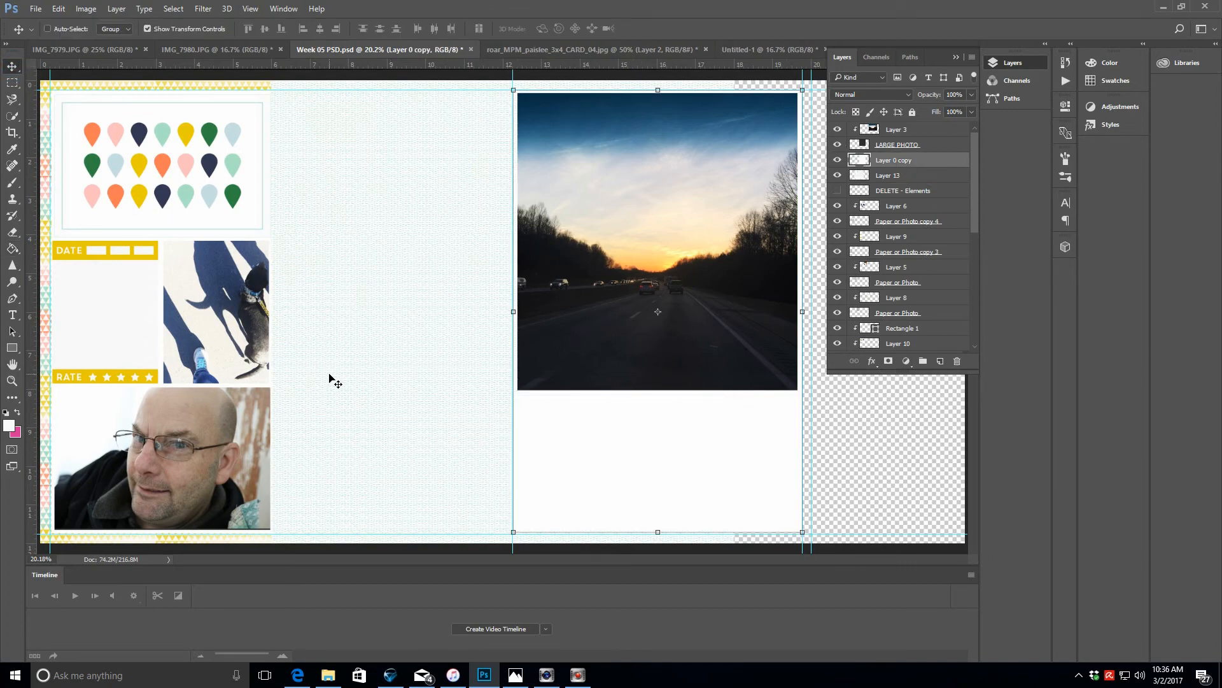
drag(333, 382, 652, 412)
click(58, 9)
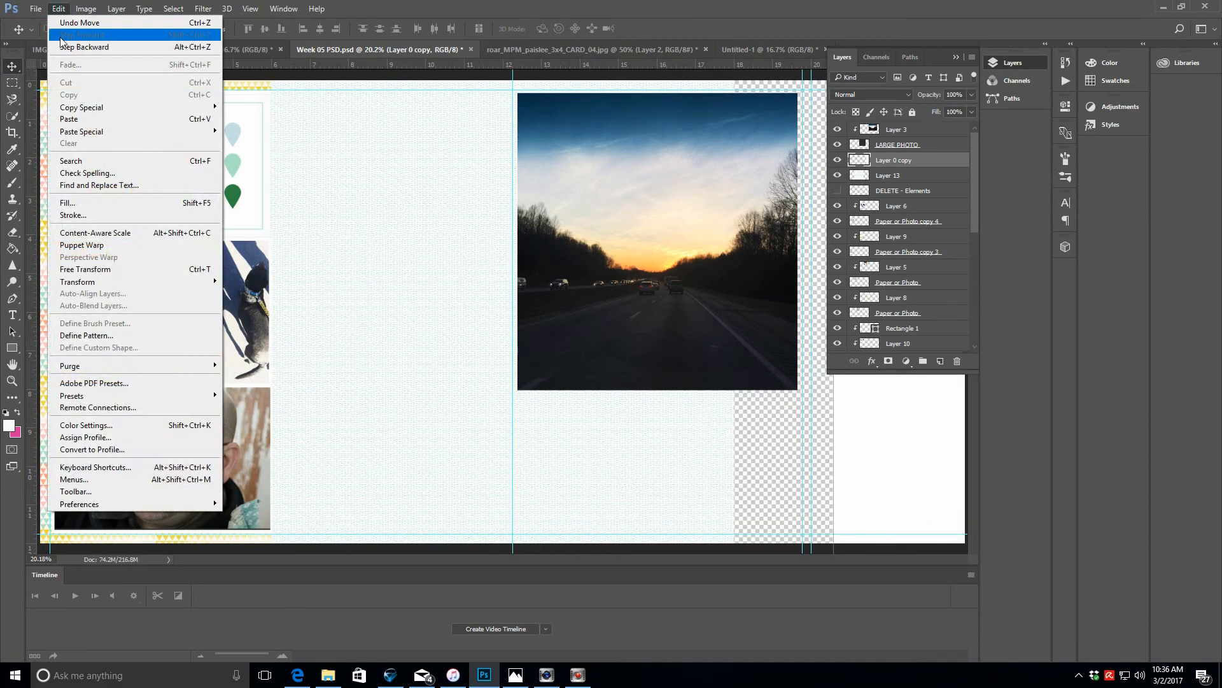
click(70, 19)
- Select Layer 13 and move the pattern paper to cover the right page as its background
click(891, 175)
drag(366, 486, 542, 489)
click(957, 58)
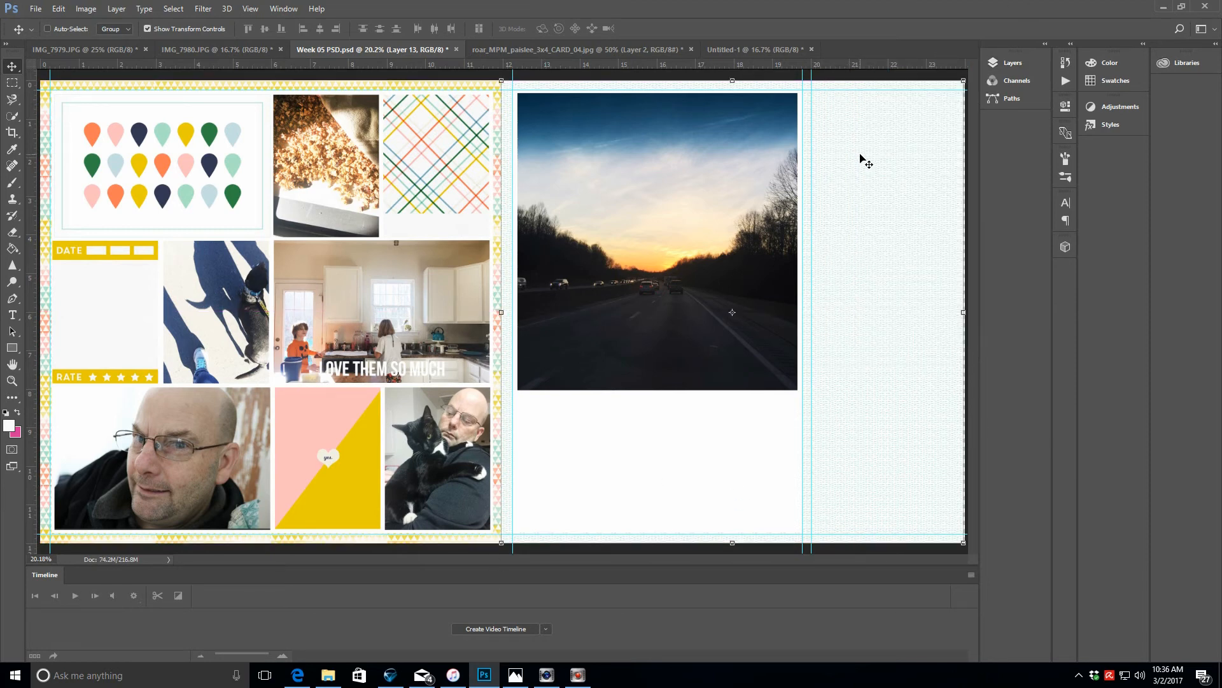
- Close the roar_MPM_paislee_3x4_CARD_04 and Untitled-1 documents without saving their changes
click(541, 49)
click(691, 49)
click(602, 264)
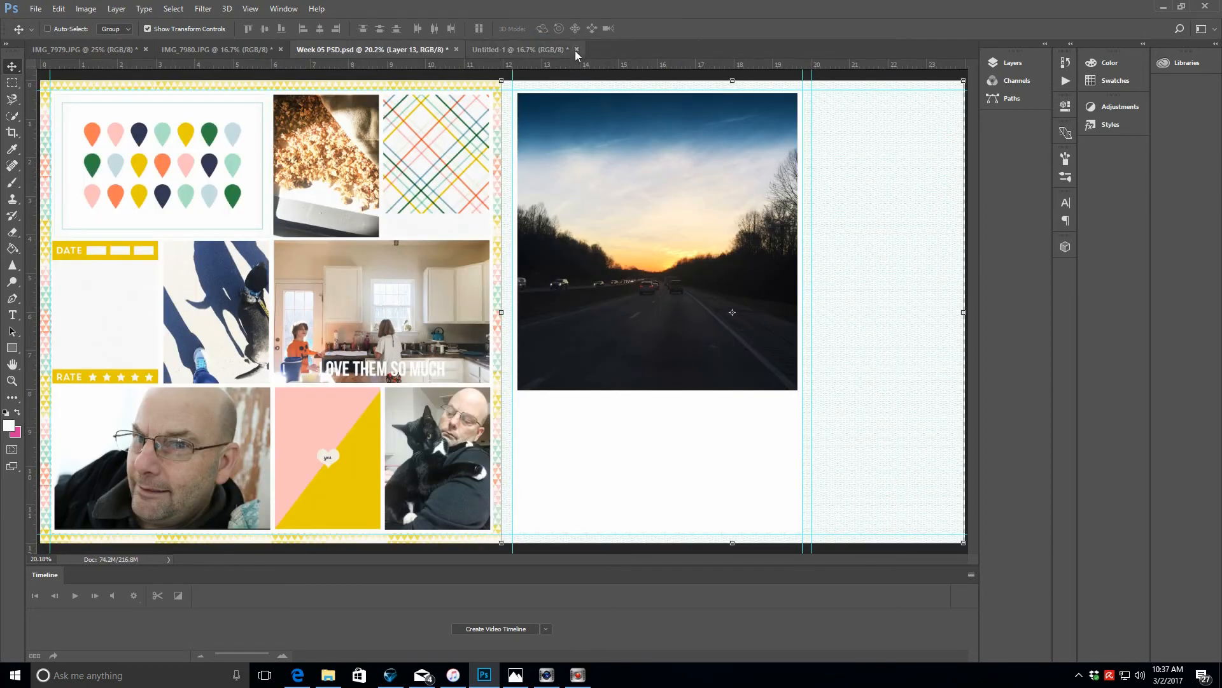
click(576, 50)
click(612, 252)
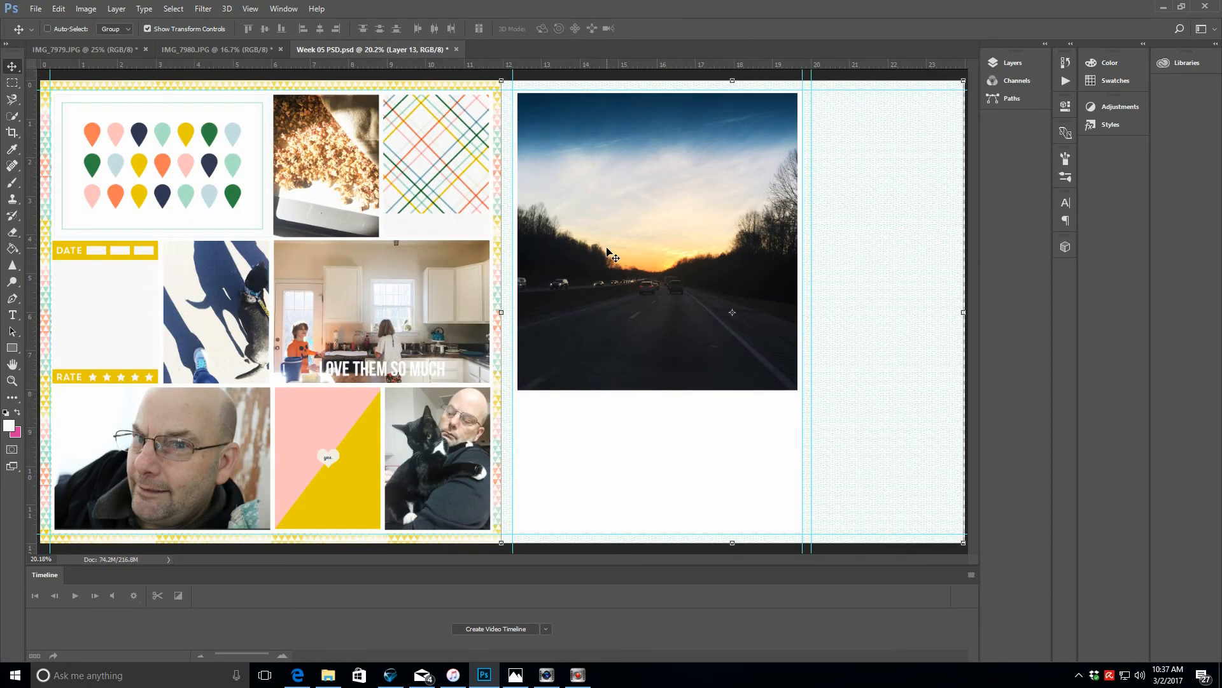
- Open the floral frame card roar_MPM_sahlinstudio_3x4card4v from the MPM_Roar_3x4 folder
click(36, 9)
click(25, 37)
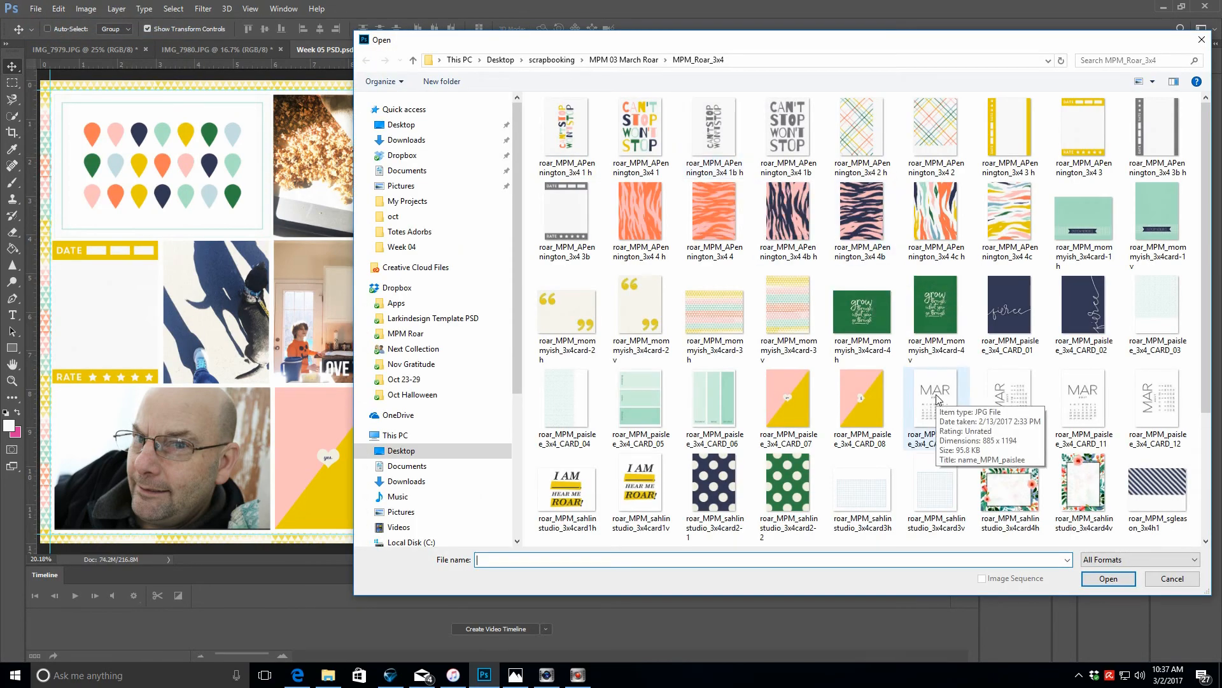
scroll(1178, 382, down, 3)
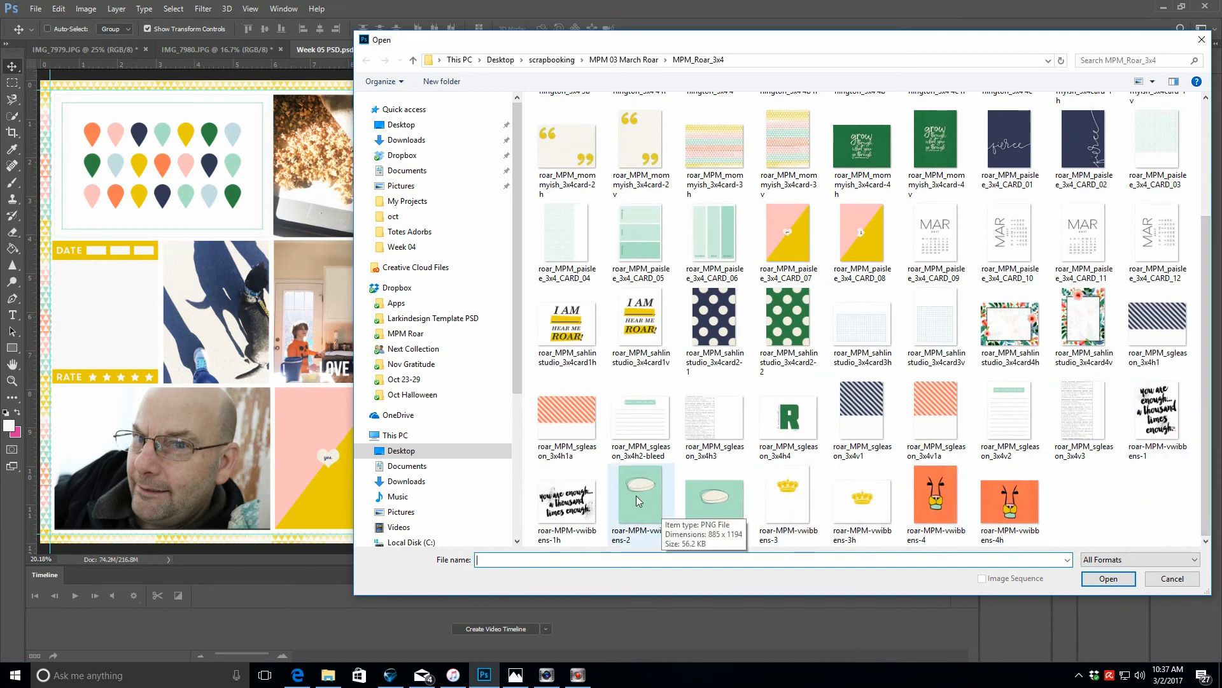
click(1078, 312)
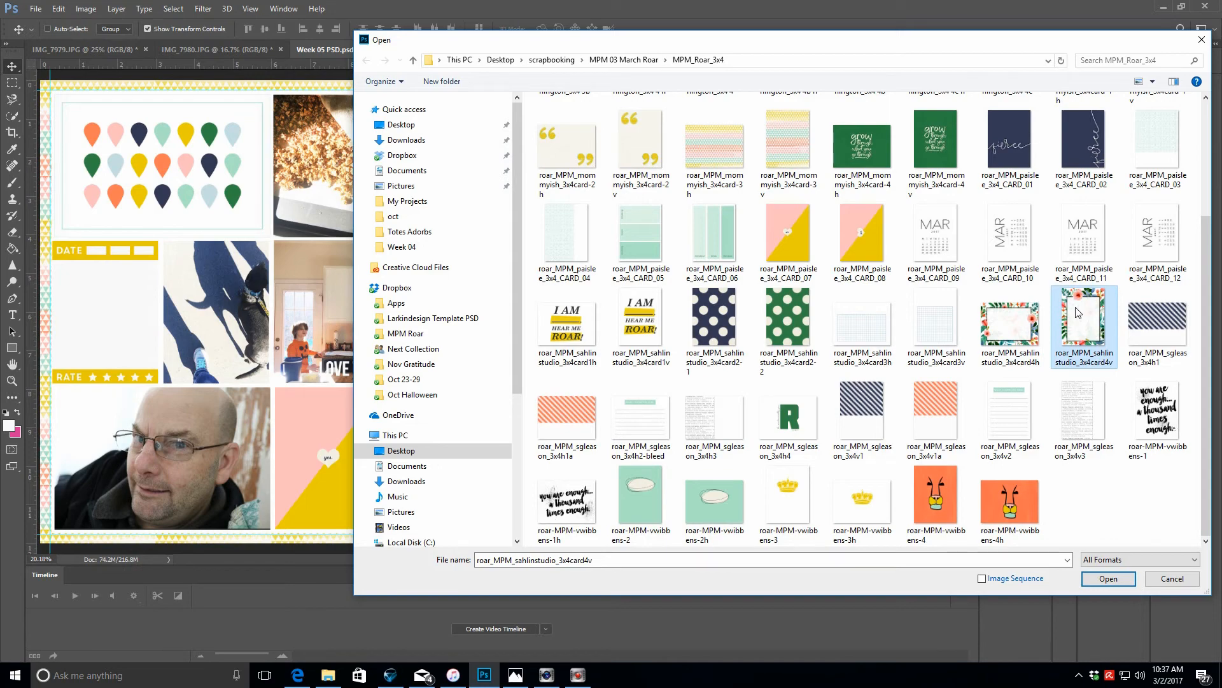
scroll(1077, 312, up, 3)
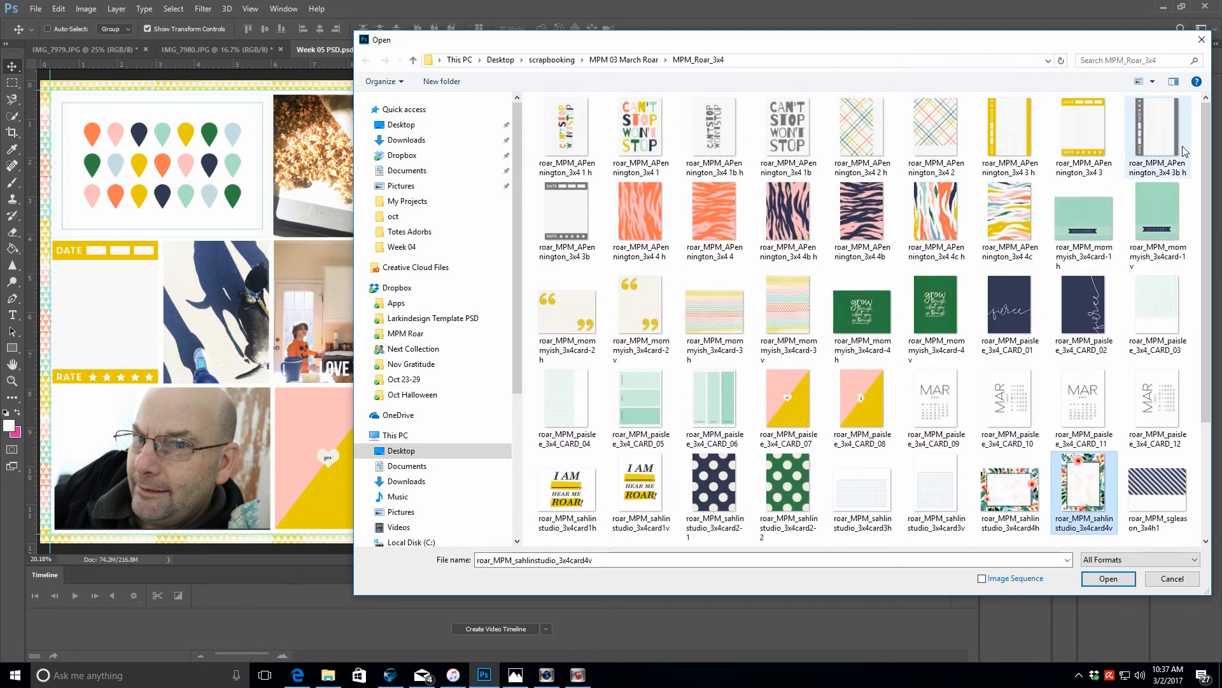
drag(759, 40, 691, 32)
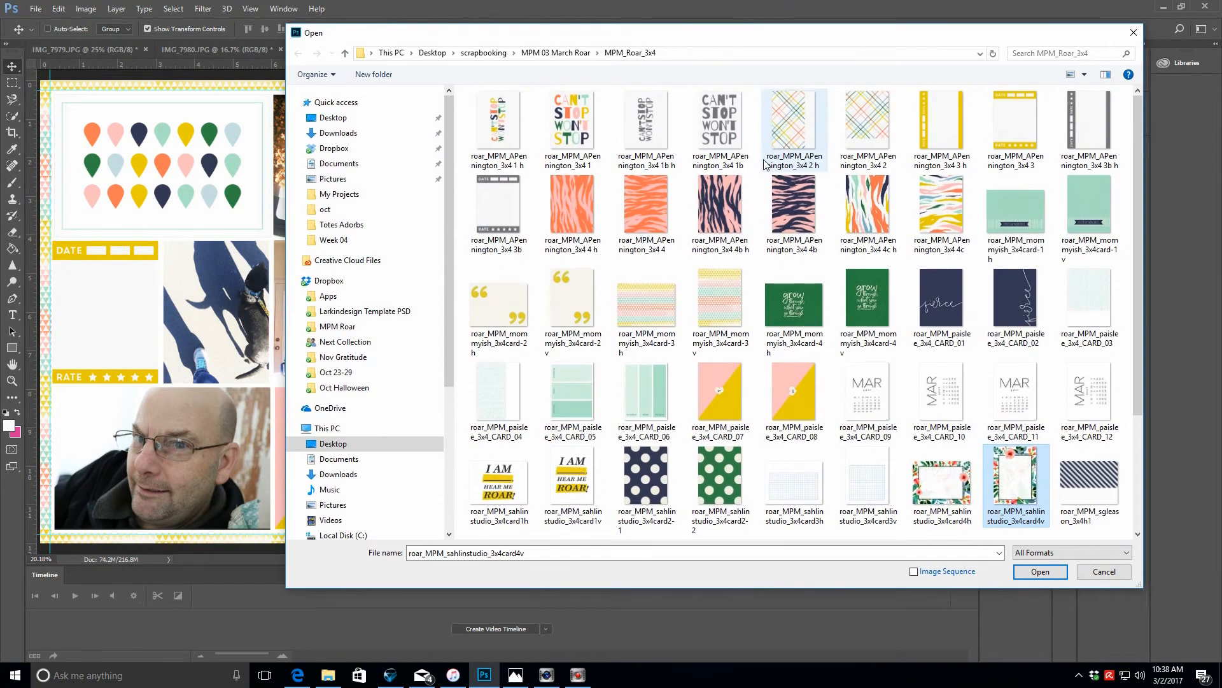
key(Return)
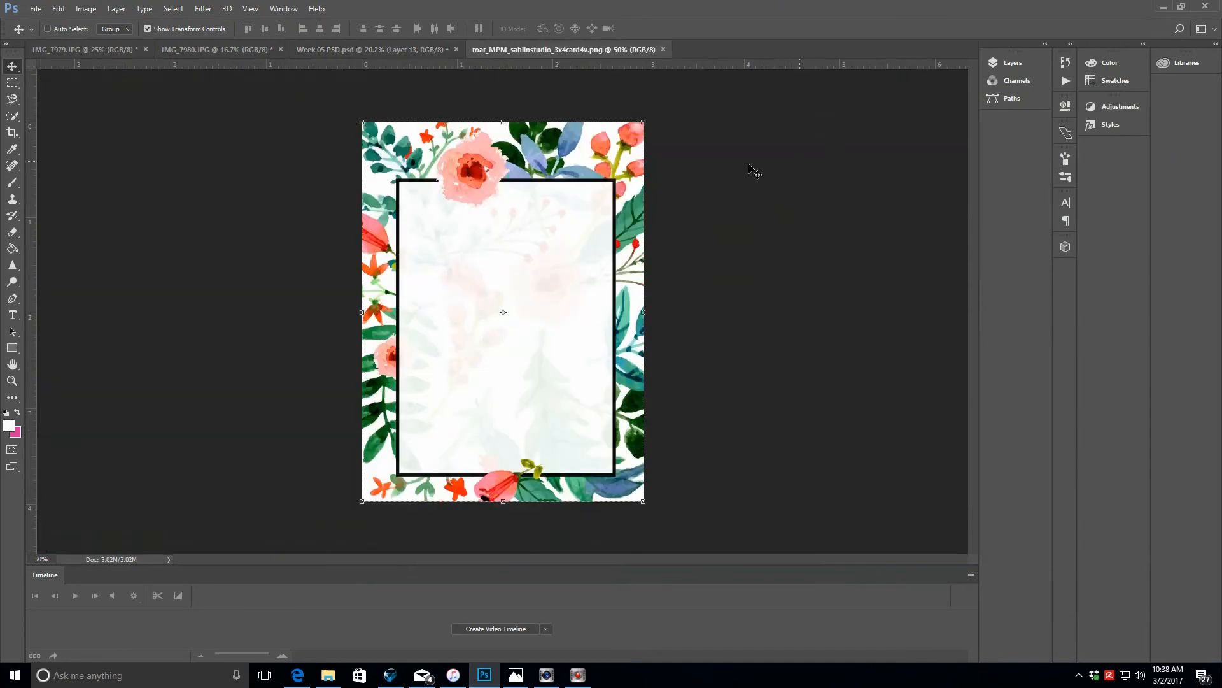
click(322, 54)
key(ctrl+v)
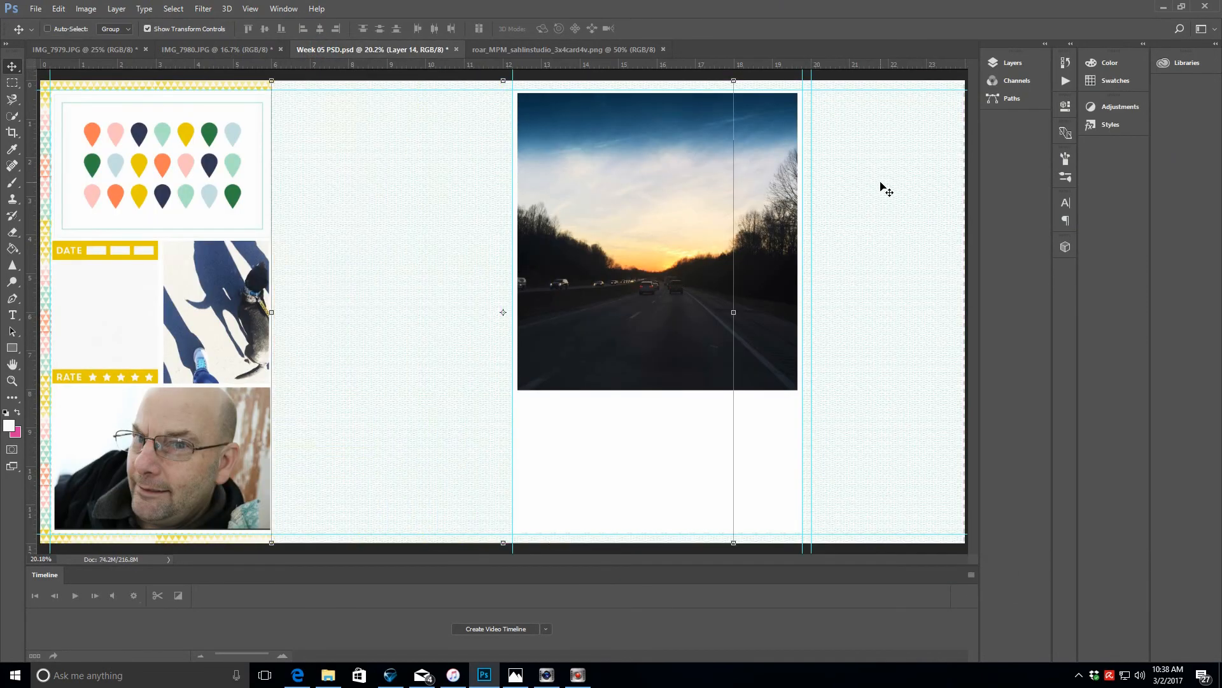
click(58, 9)
click(70, 23)
- Copy the floral frame card into the Week 05 spread above all layers and place it at the top of the right page's outer column
click(564, 49)
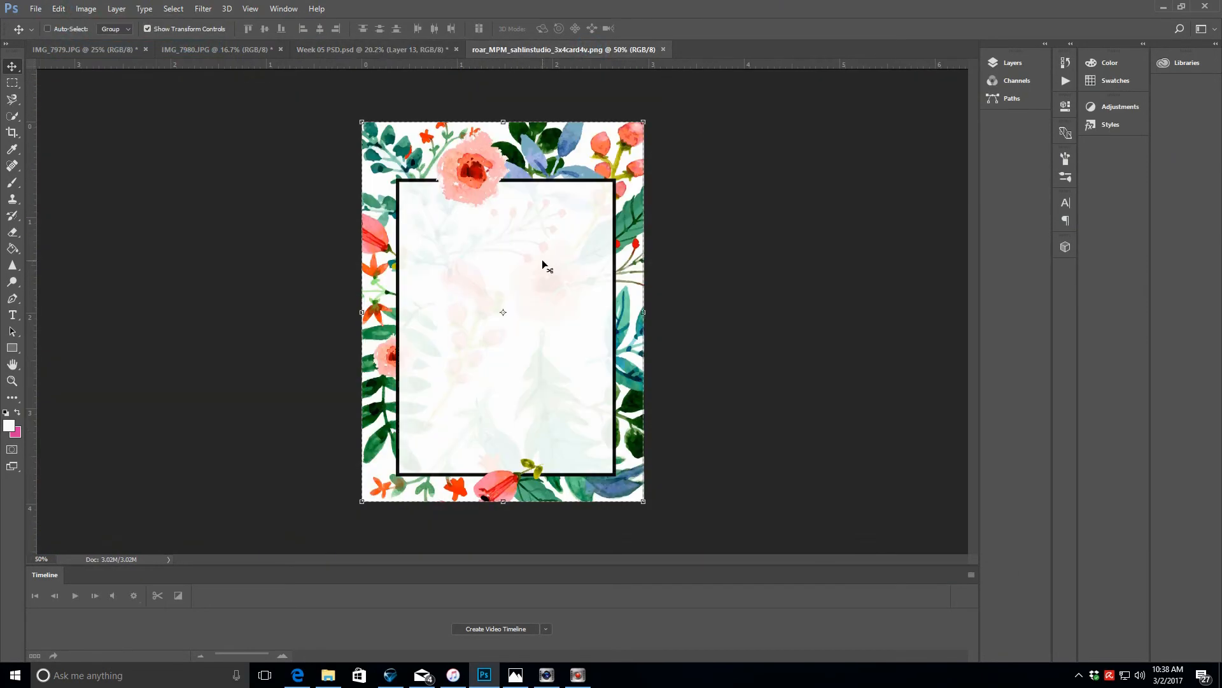
click(404, 49)
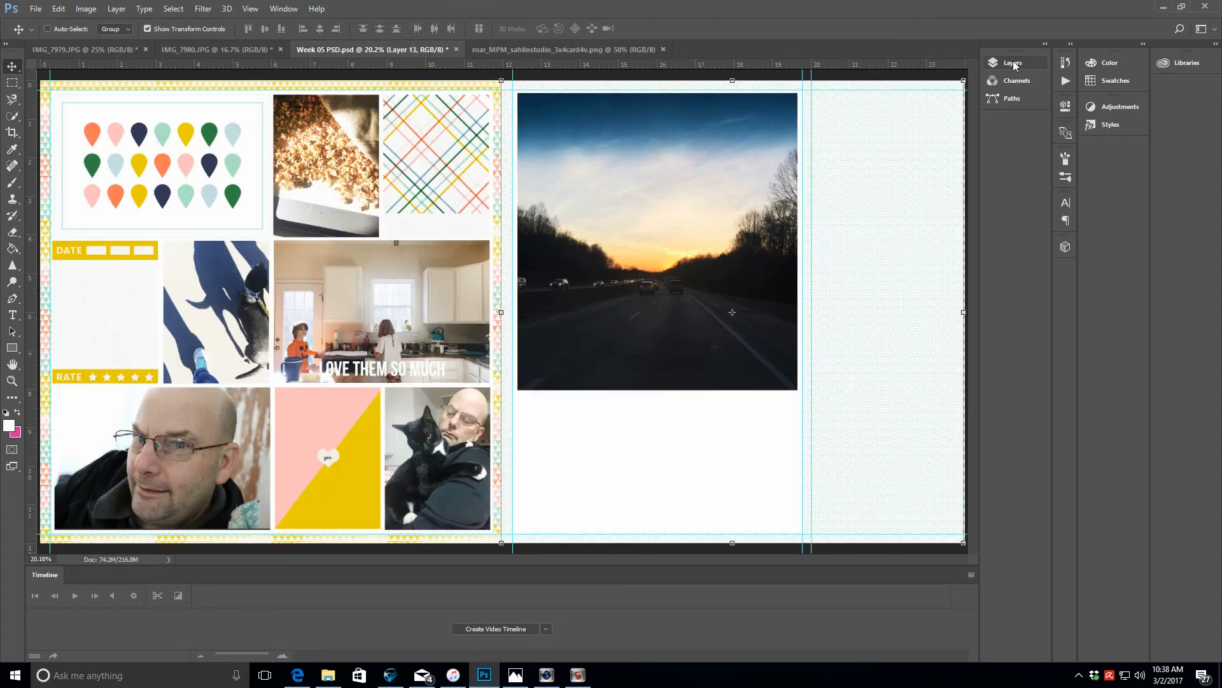
click(1013, 62)
click(961, 134)
key(ctrl+v)
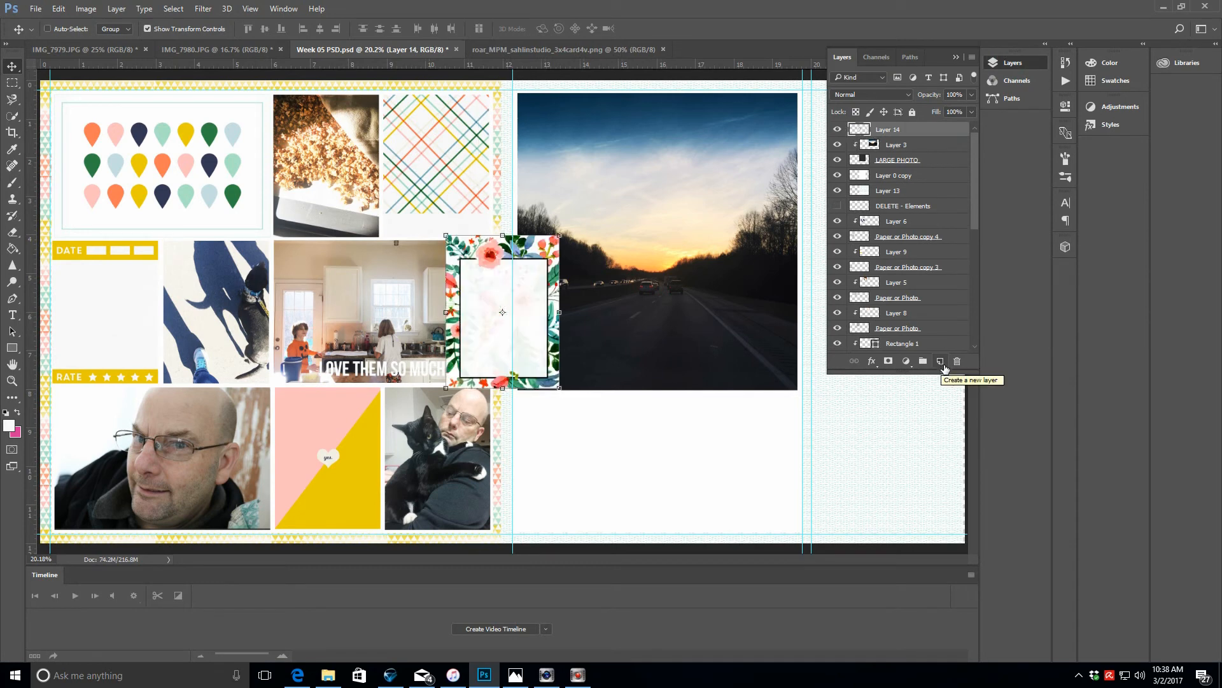
click(956, 57)
drag(535, 281, 902, 141)
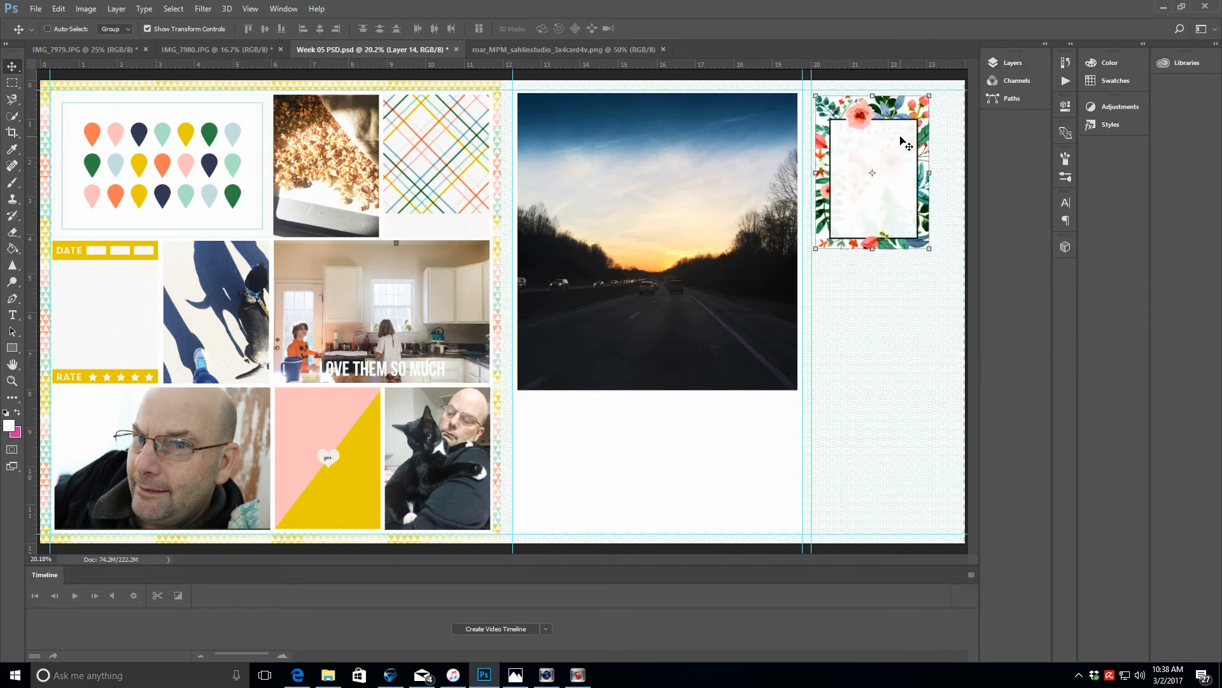
- Open the cards roar_MPM_sahlinstudio_4x6card1-2v and roar_MPM_sgleason_4x6v1 from the MPM_Roar_4x6 folder
click(35, 9)
click(45, 33)
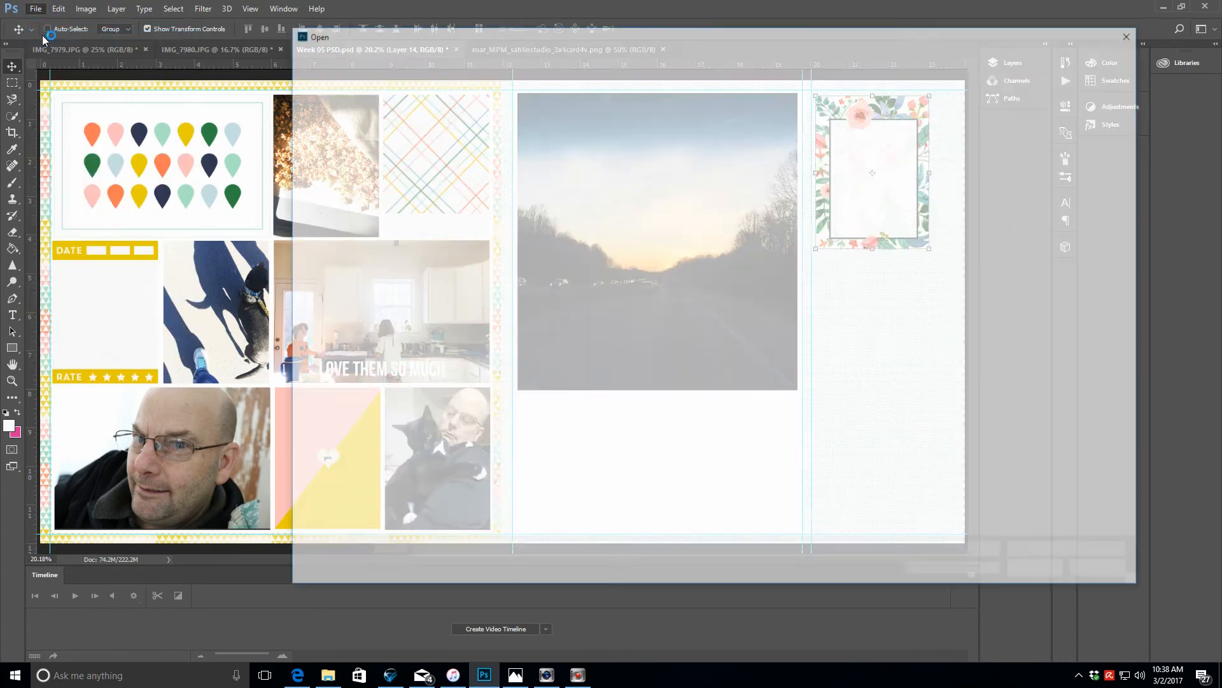
click(556, 52)
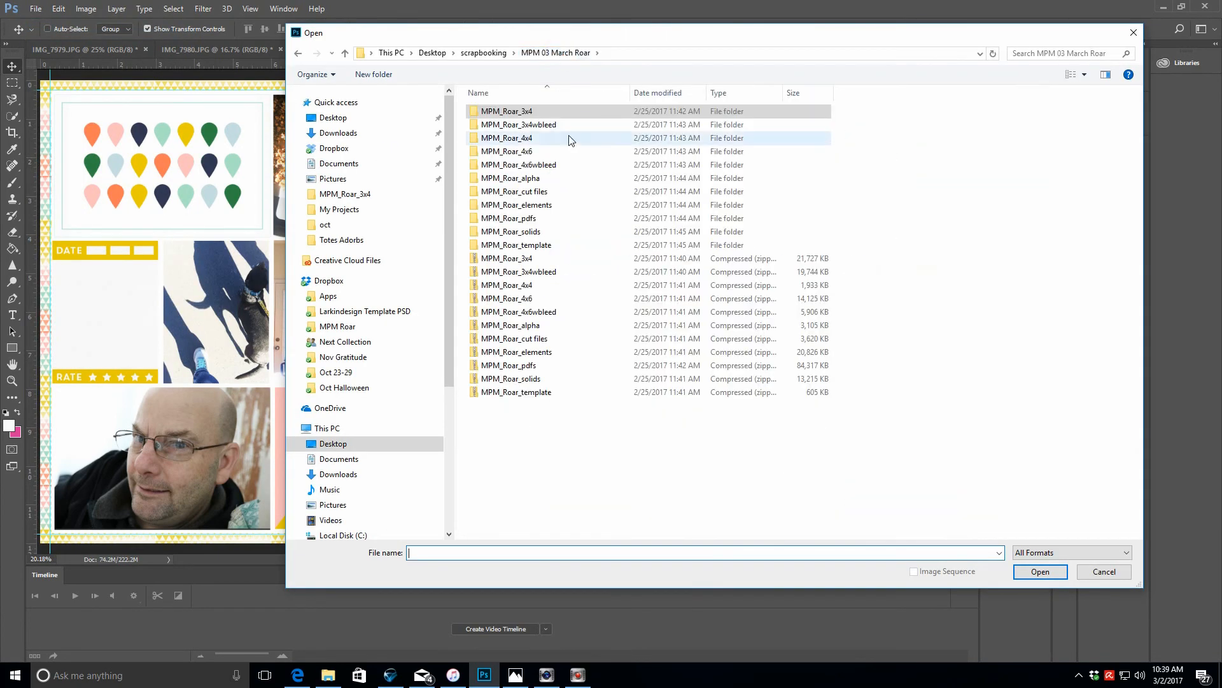
double_click(568, 131)
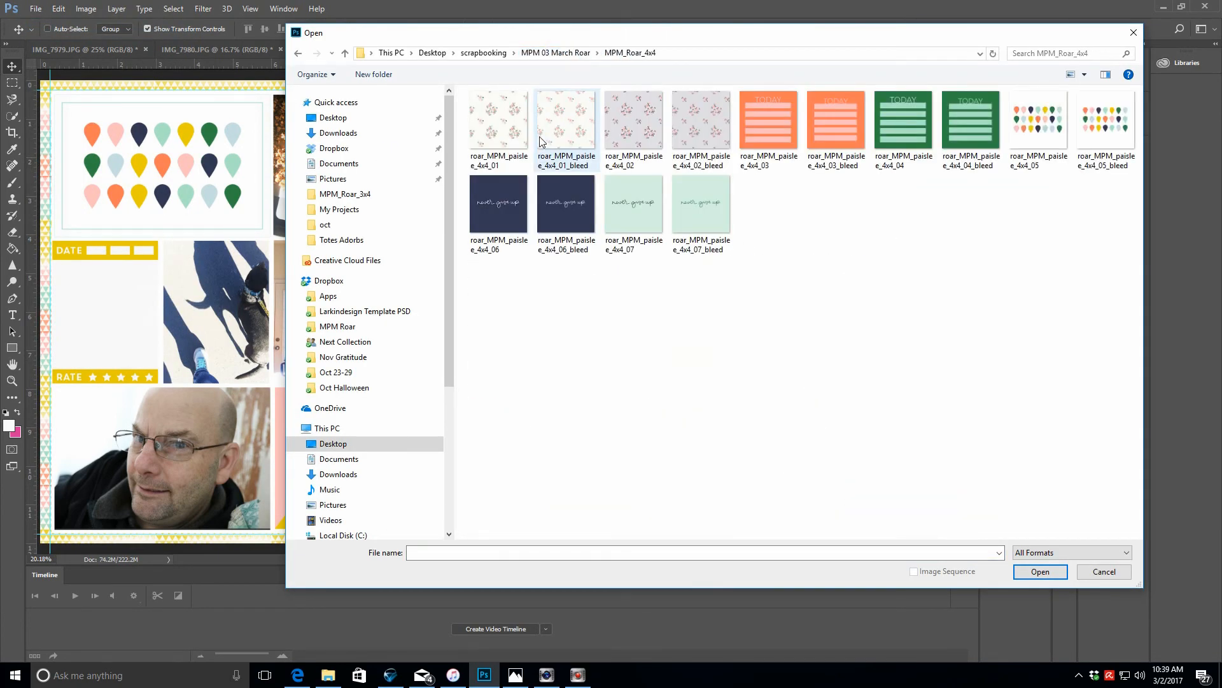
click(560, 54)
double_click(544, 156)
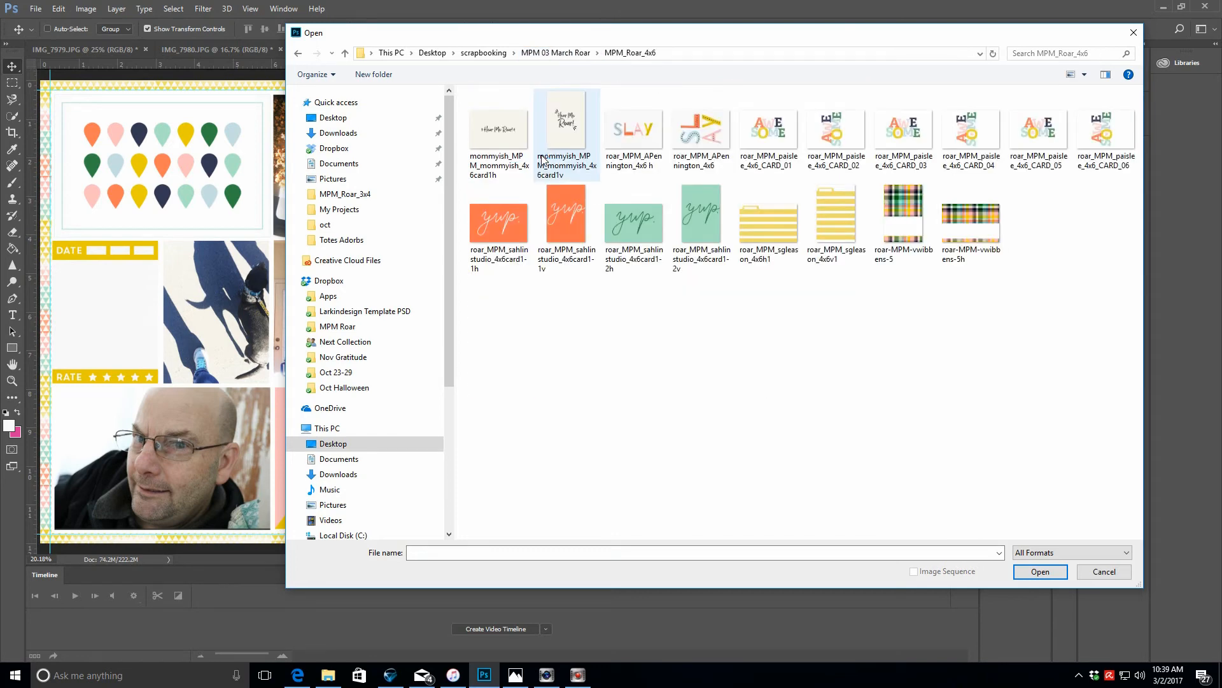
click(700, 219)
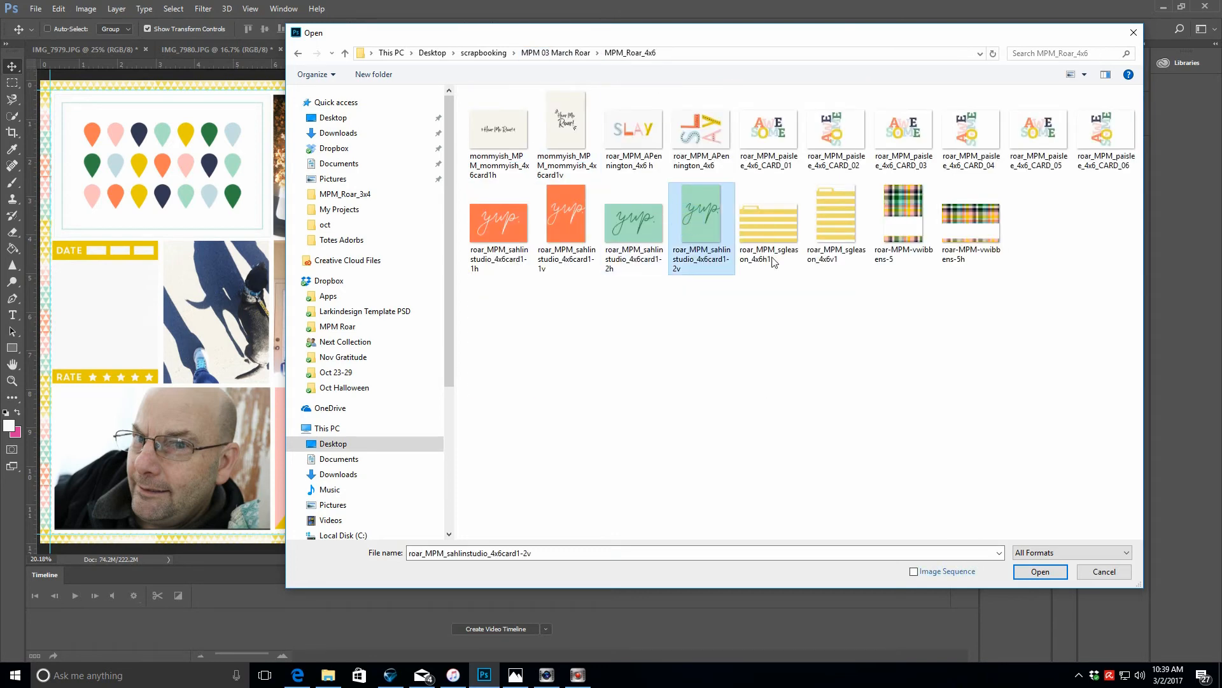
ctrl+click(835, 220)
click(1041, 571)
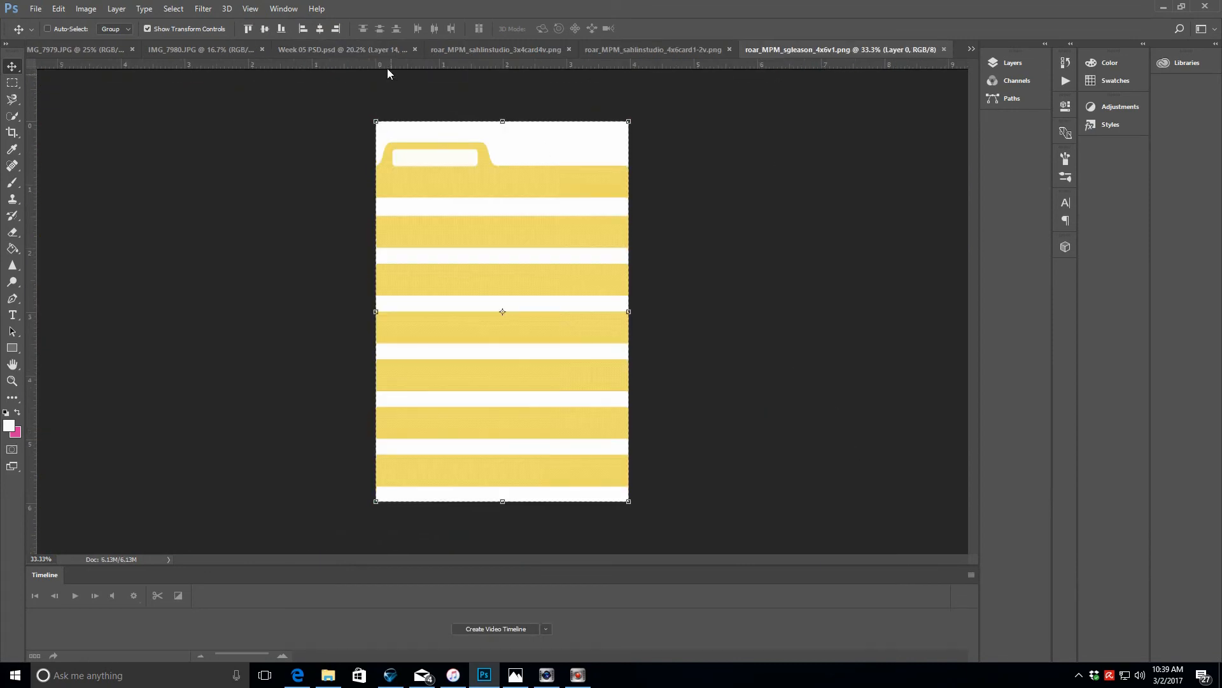
- Duplicate the Paper or Photo layer behind the pink and yellow heart card in the Week 05 spread
click(331, 50)
click(1011, 62)
drag(973, 144, 968, 218)
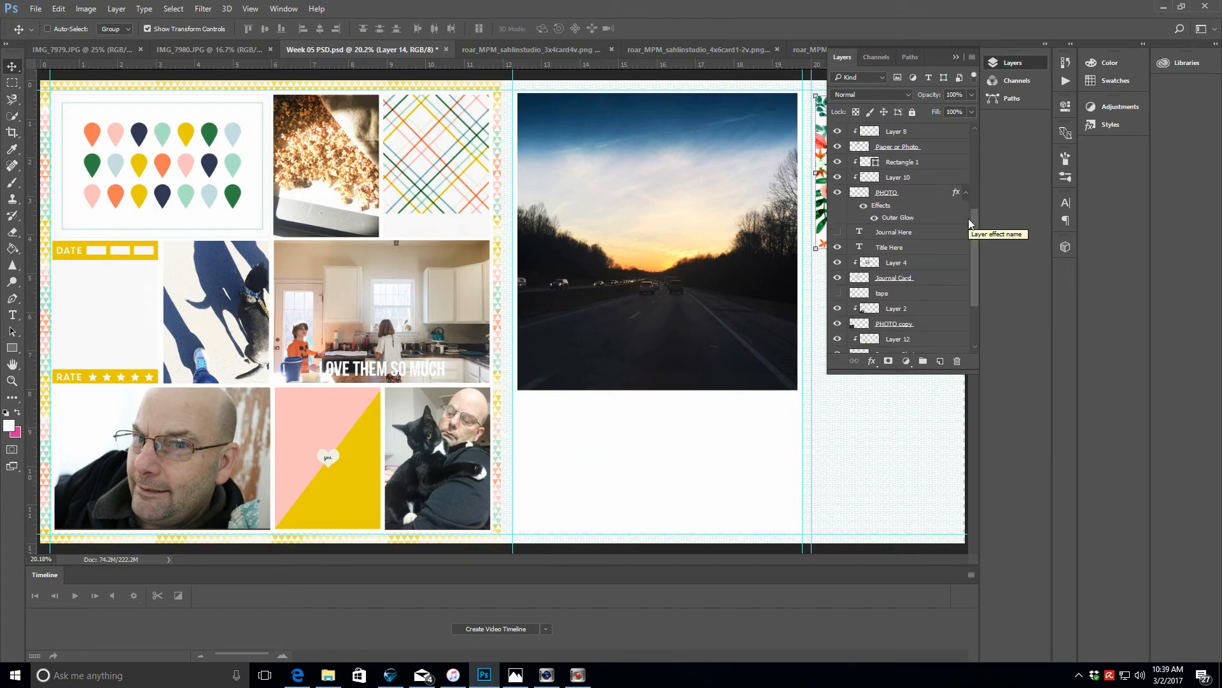
scroll(922, 338, down, 2)
right_click(934, 306)
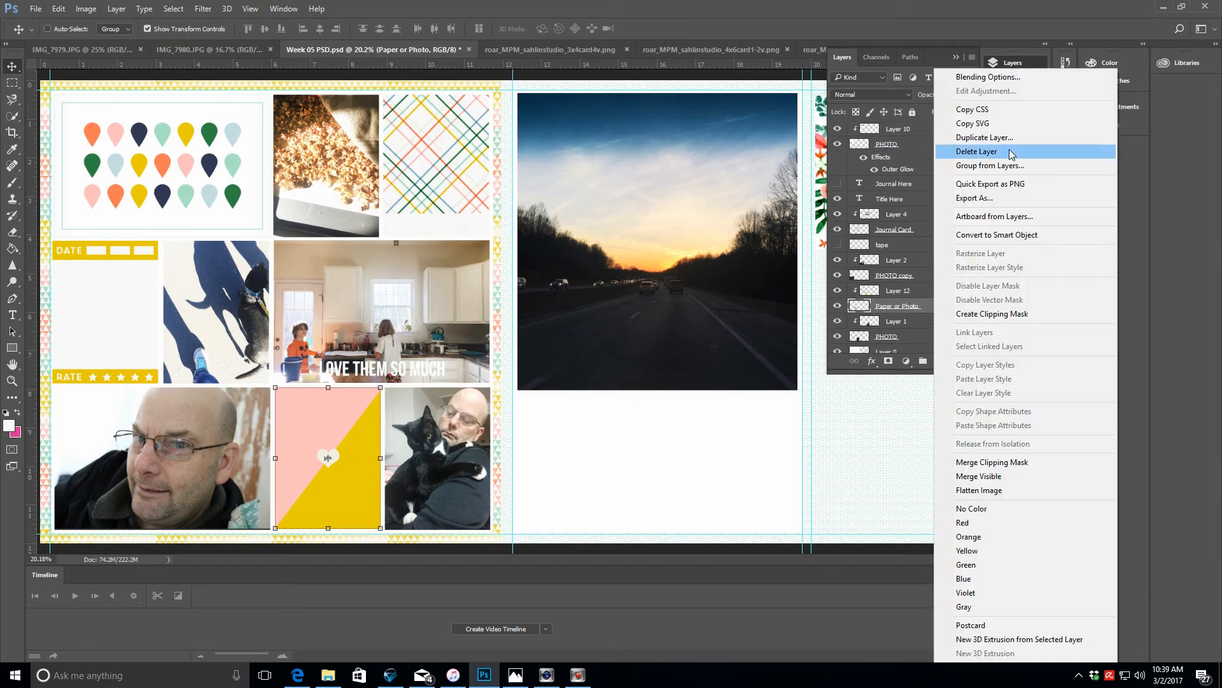
click(985, 137)
click(720, 208)
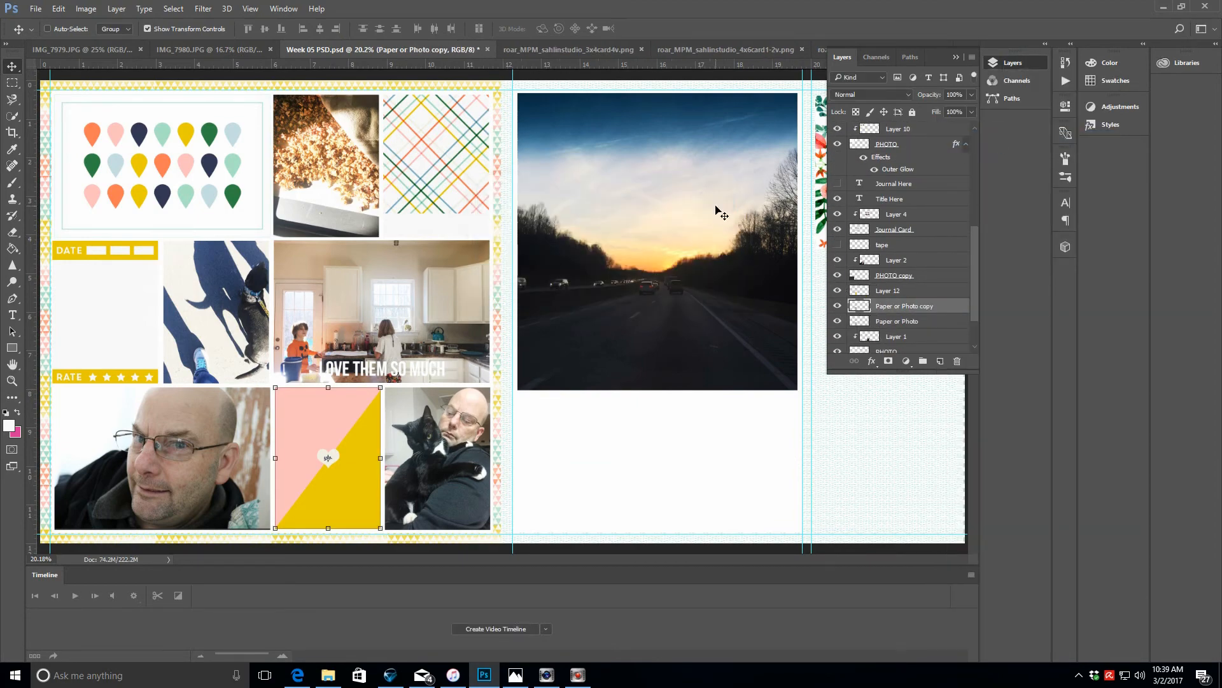
- Clip Layer 12 to the Paper or Photo copy layer, and select the original Paper or Photo layer
click(926, 293)
click(116, 8)
click(172, 202)
click(941, 322)
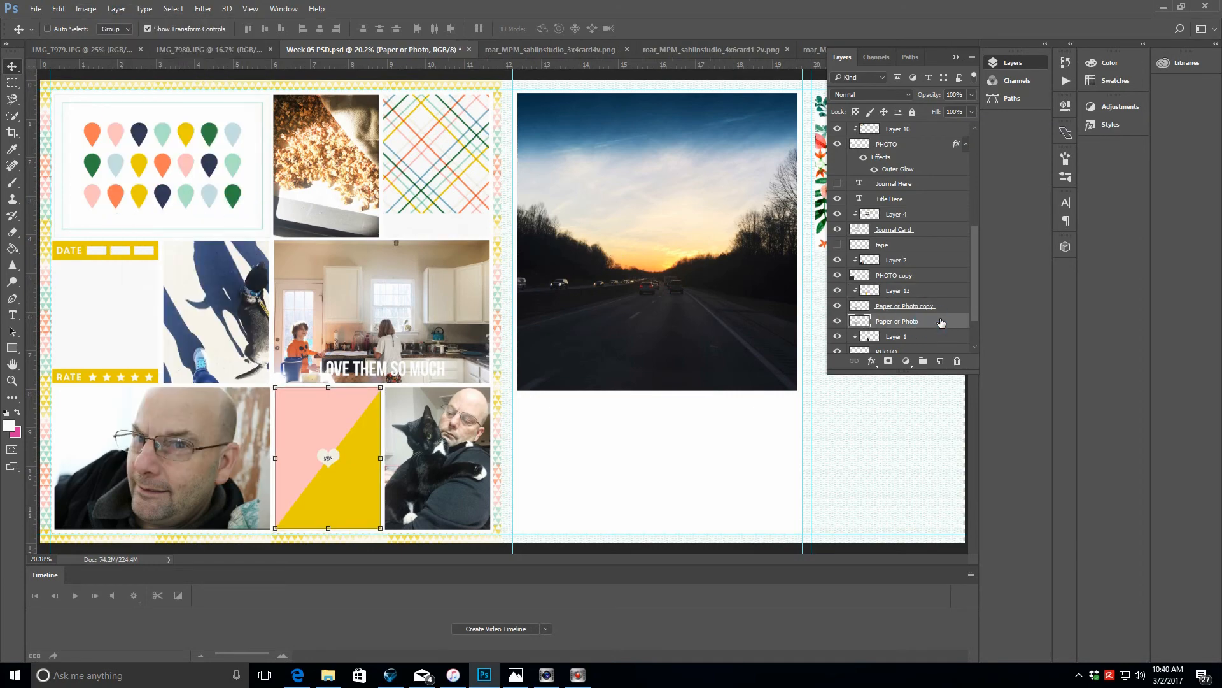
- Move the Paper or Photo layer to the top of the layer stack and place it low in the right page's outer column
drag(941, 321, 930, 131)
scroll(949, 277, up, 5)
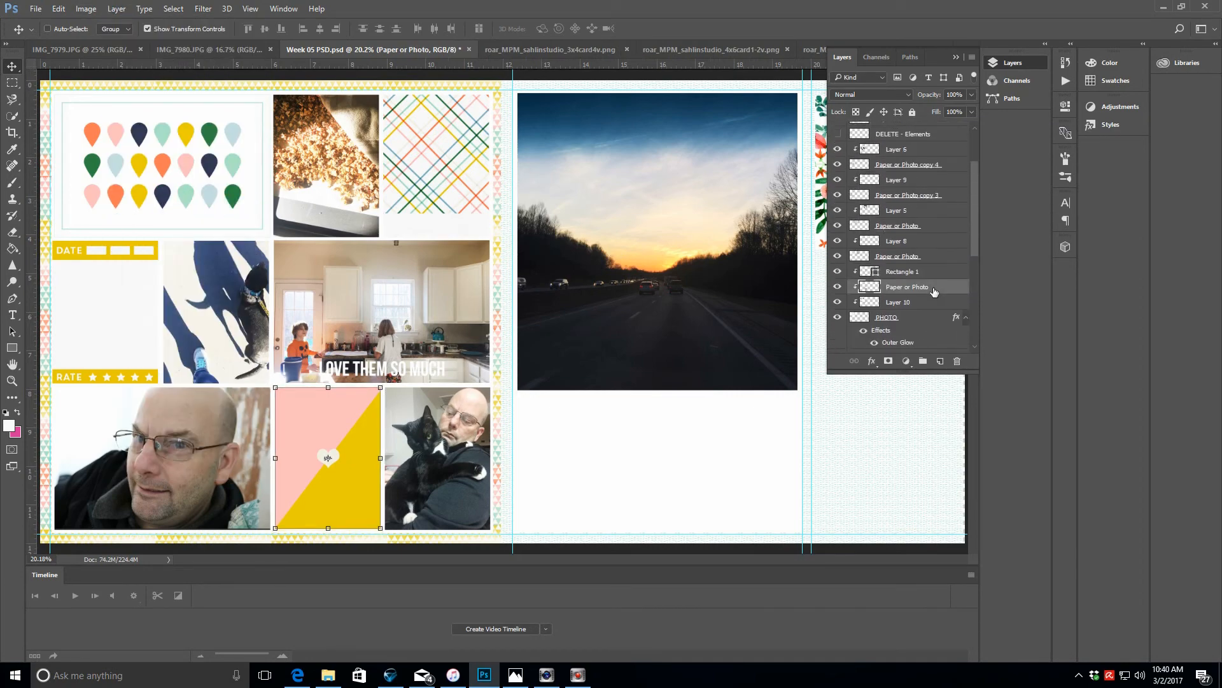
drag(934, 292, 944, 134)
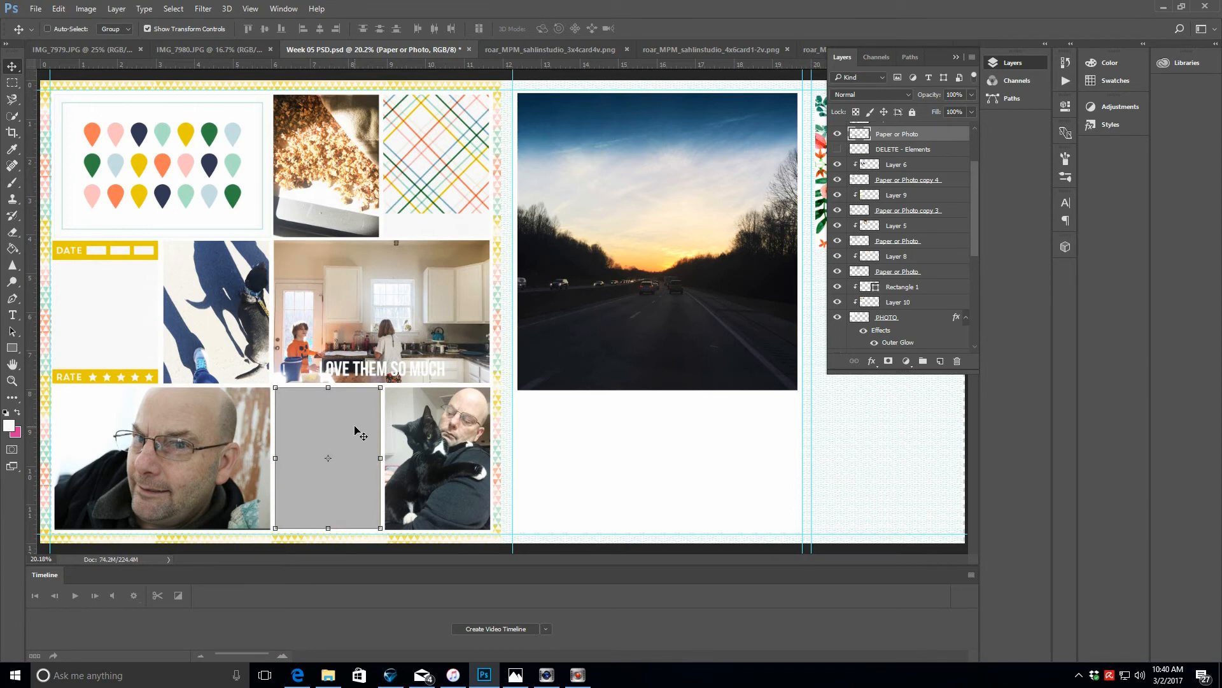
drag(354, 430, 853, 421)
scroll(955, 191, up, 3)
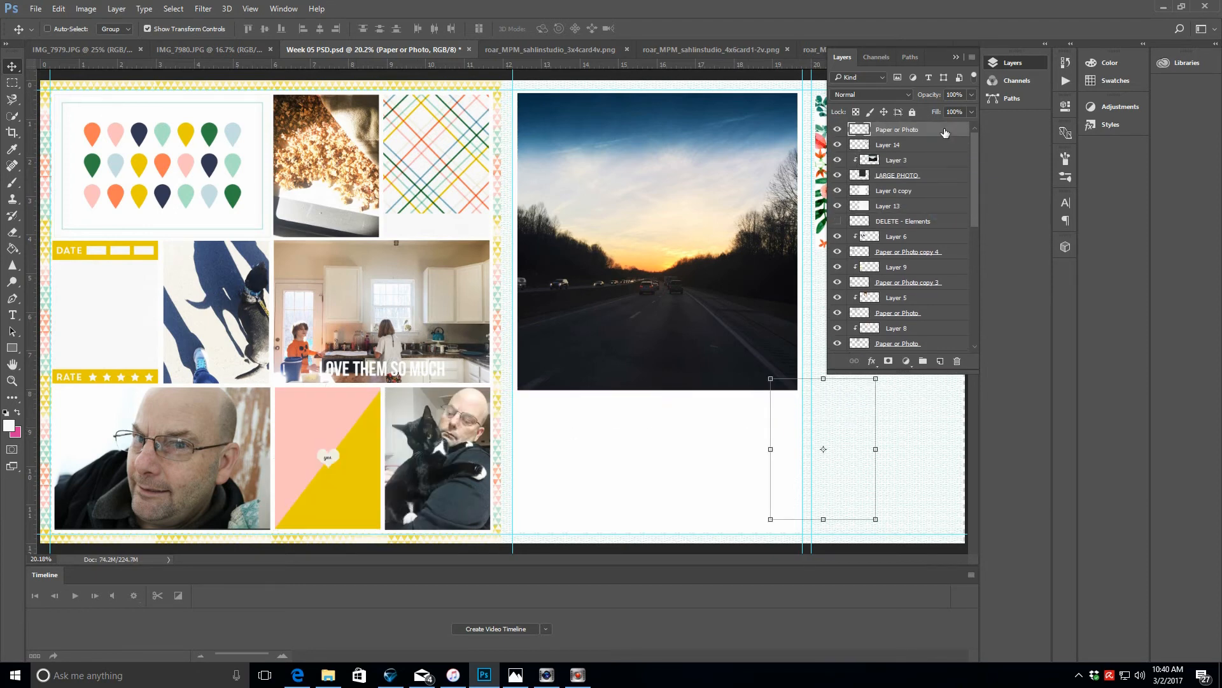
drag(851, 478, 919, 487)
- Shift the inner vertical guide out to the right page's outer margin and widen Layer 0 copy to meet it
click(936, 199)
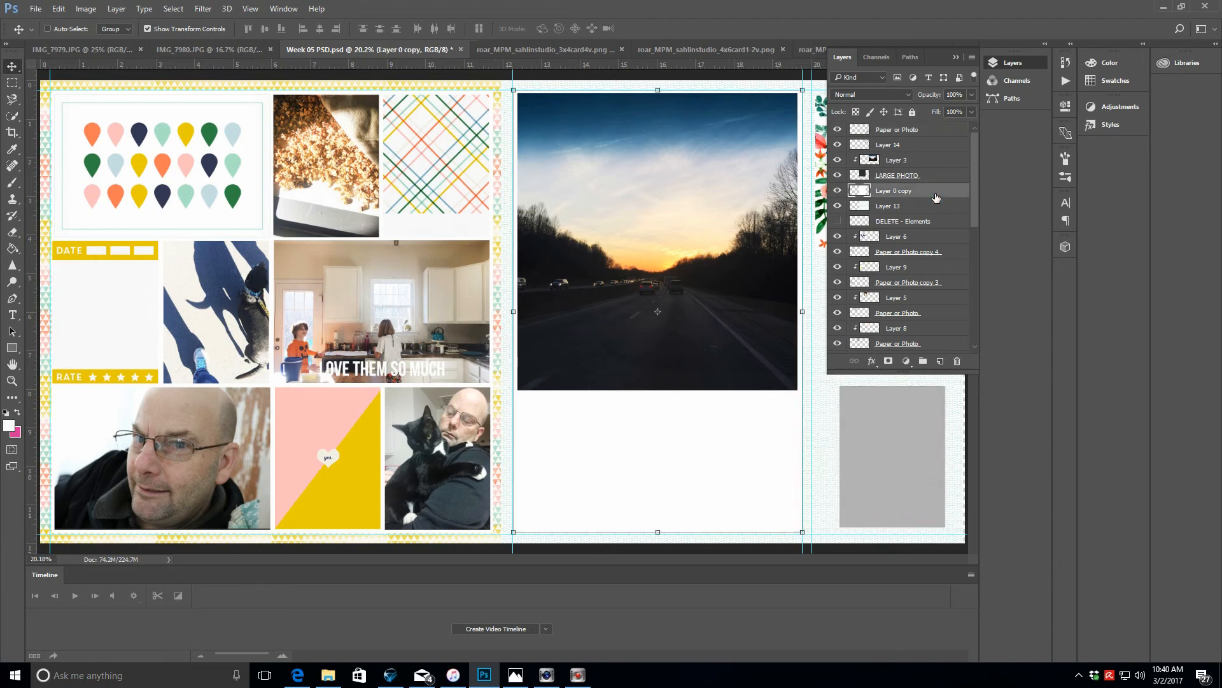
click(956, 58)
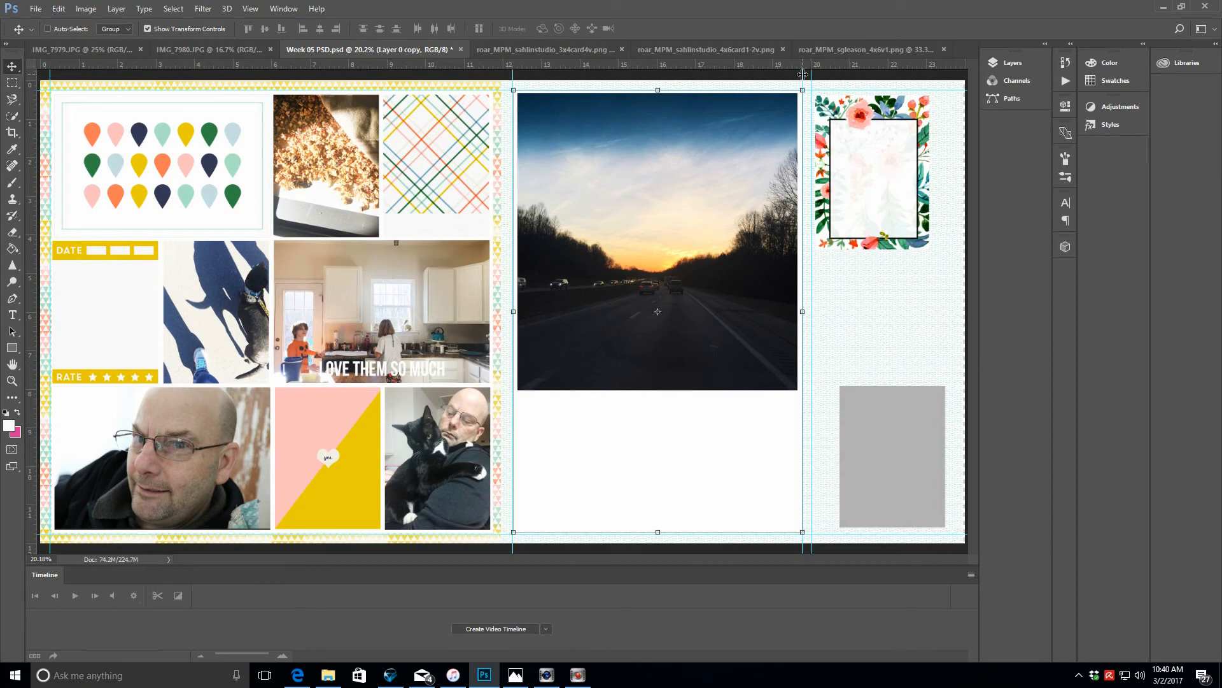
drag(803, 75, 957, 89)
drag(801, 310, 955, 293)
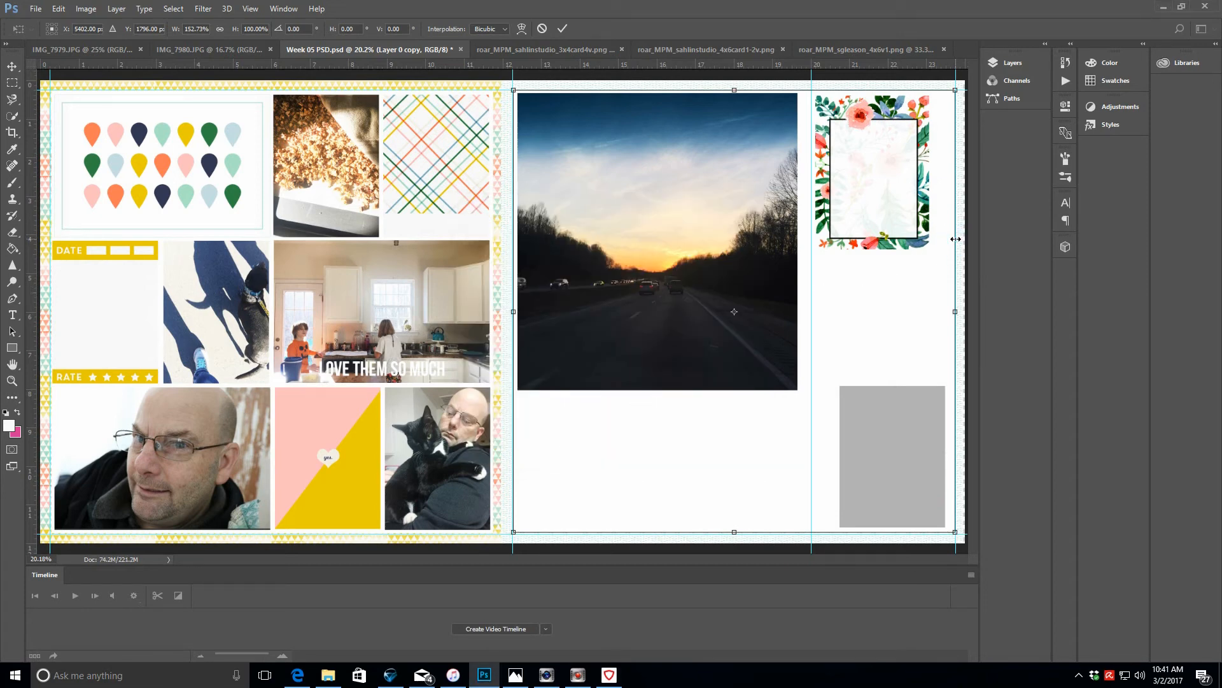
click(1022, 64)
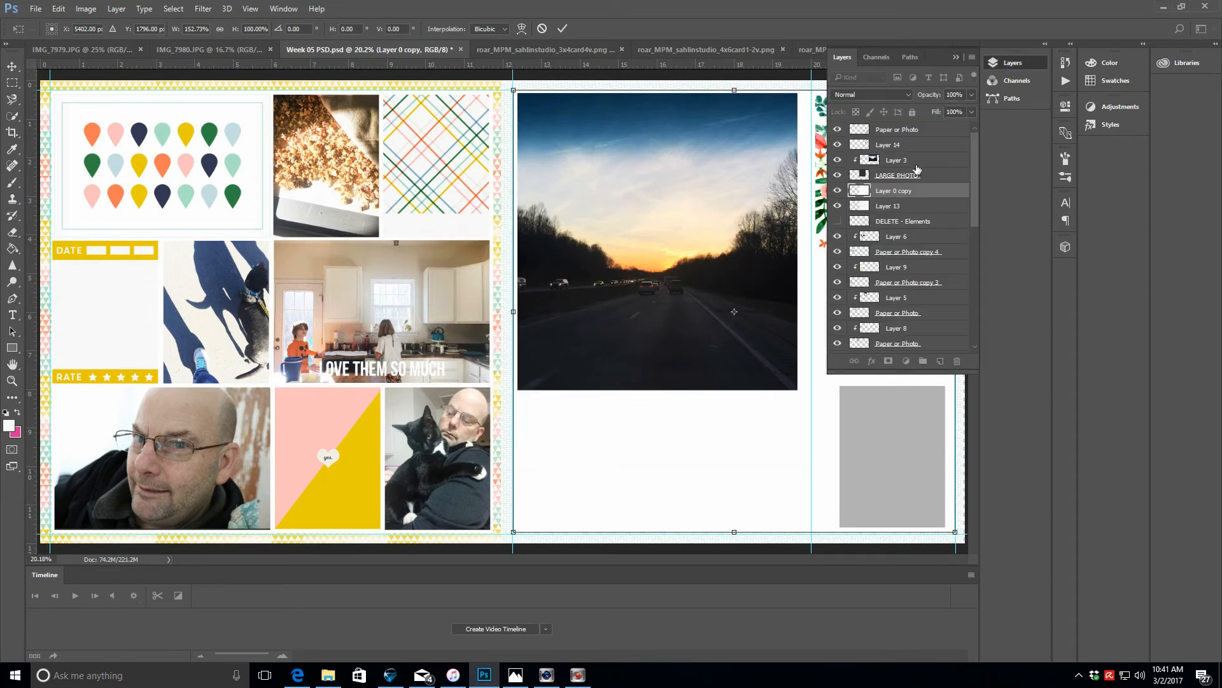
click(957, 59)
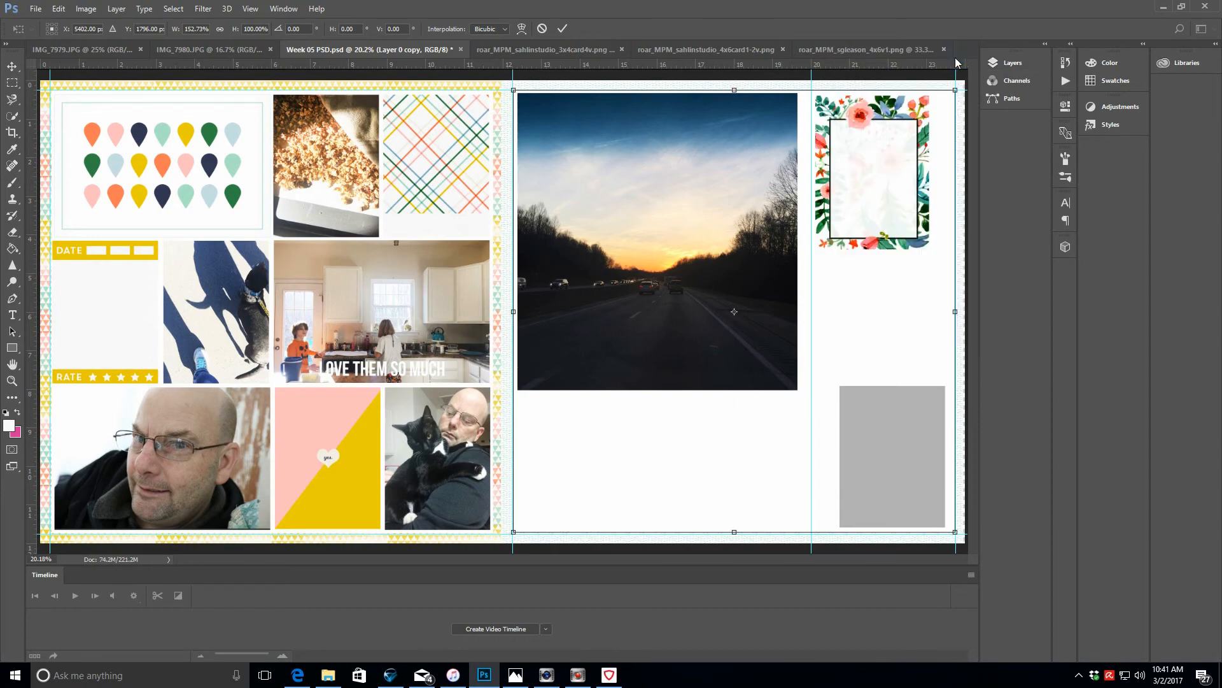
click(11, 382)
click(569, 253)
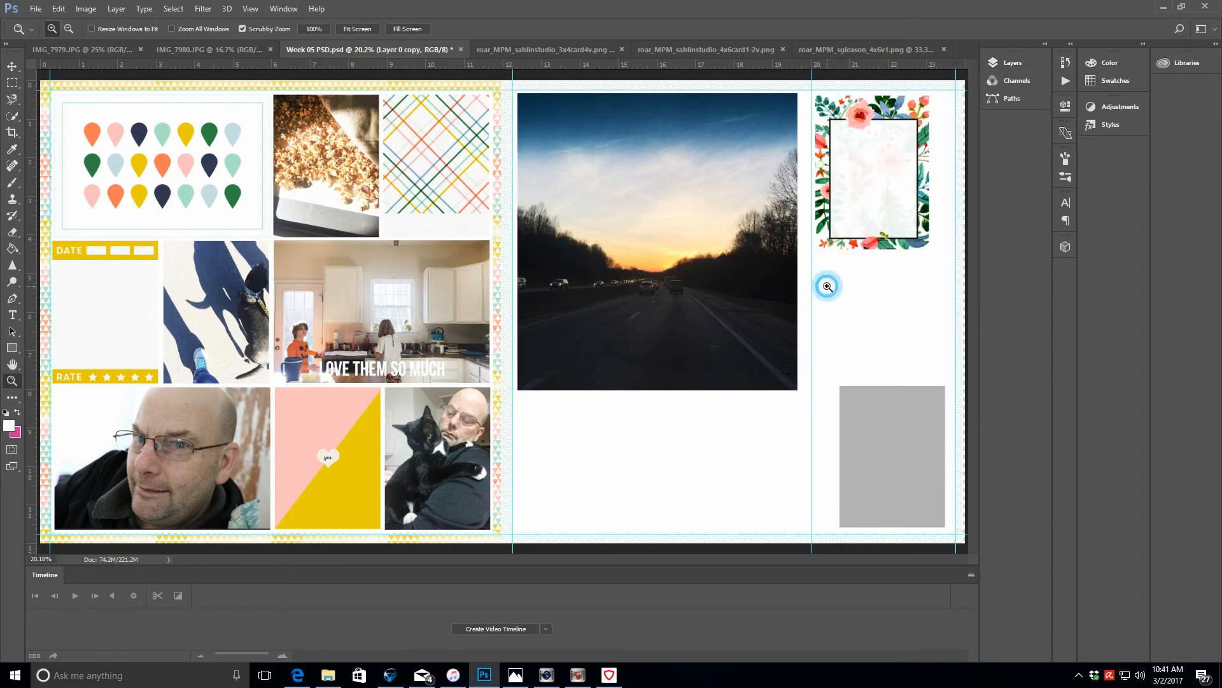
- Move the floral frame card on Layer 14 toward the page's outer margin and shift the column guide near the card's inner edge
click(826, 281)
drag(571, 562, 663, 562)
drag(972, 307, 971, 283)
click(1013, 64)
click(927, 132)
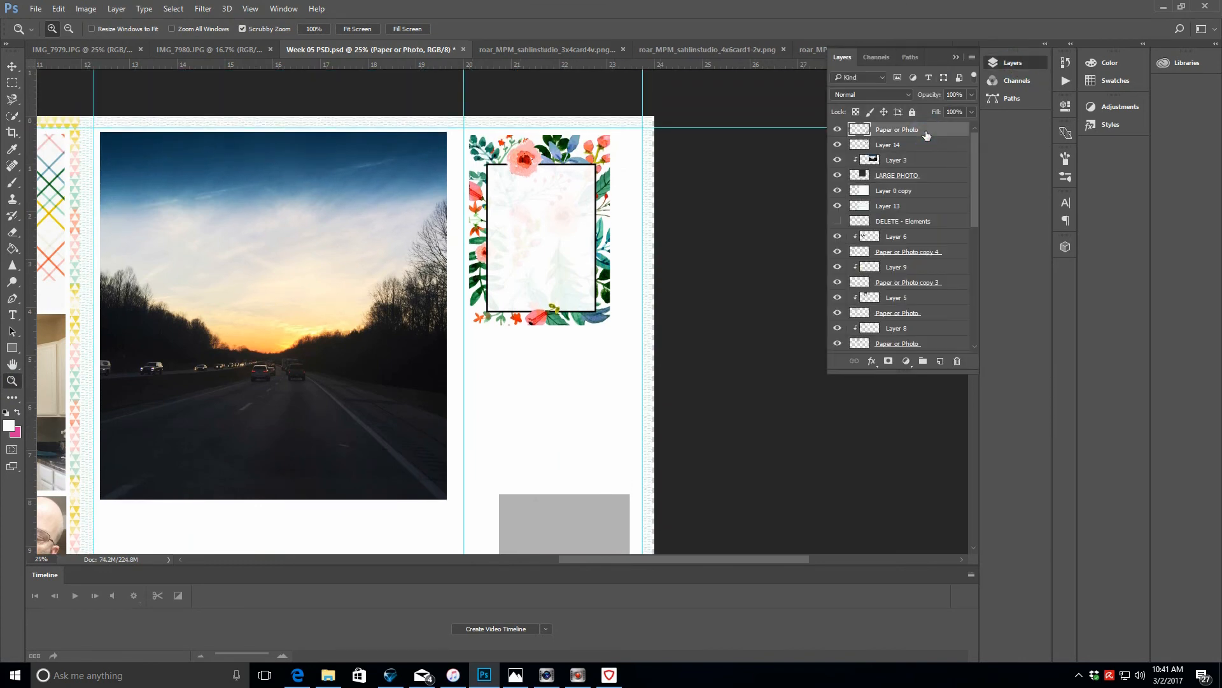
click(12, 66)
click(915, 146)
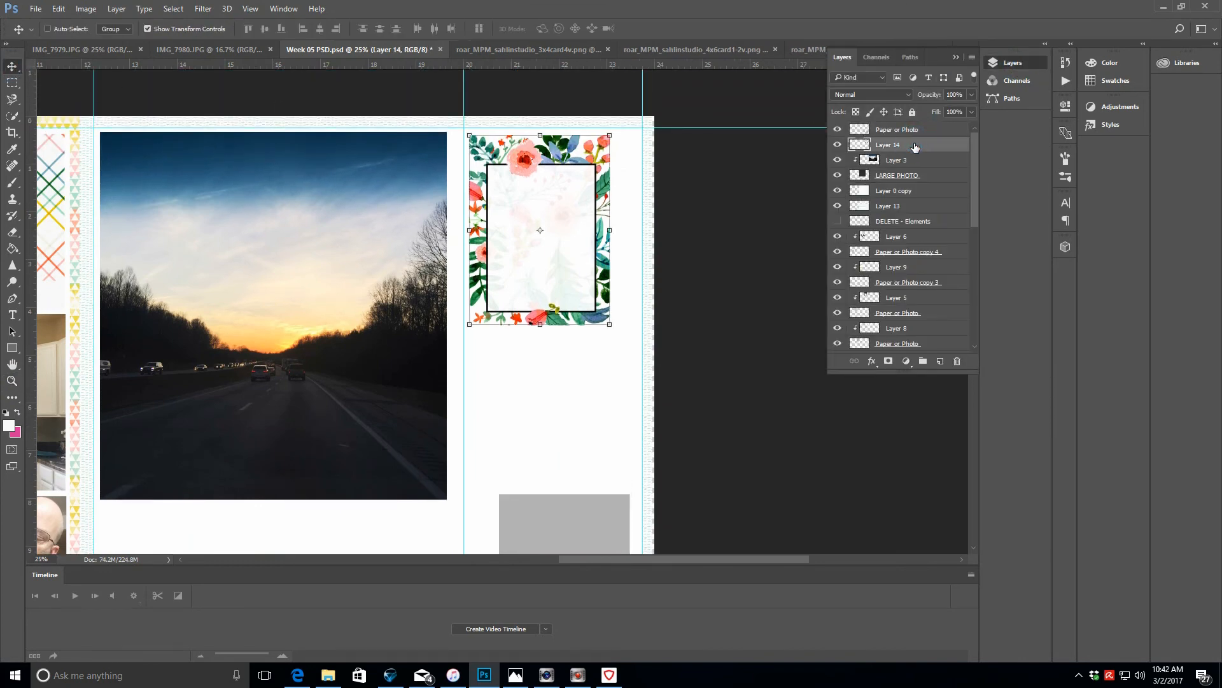
click(923, 206)
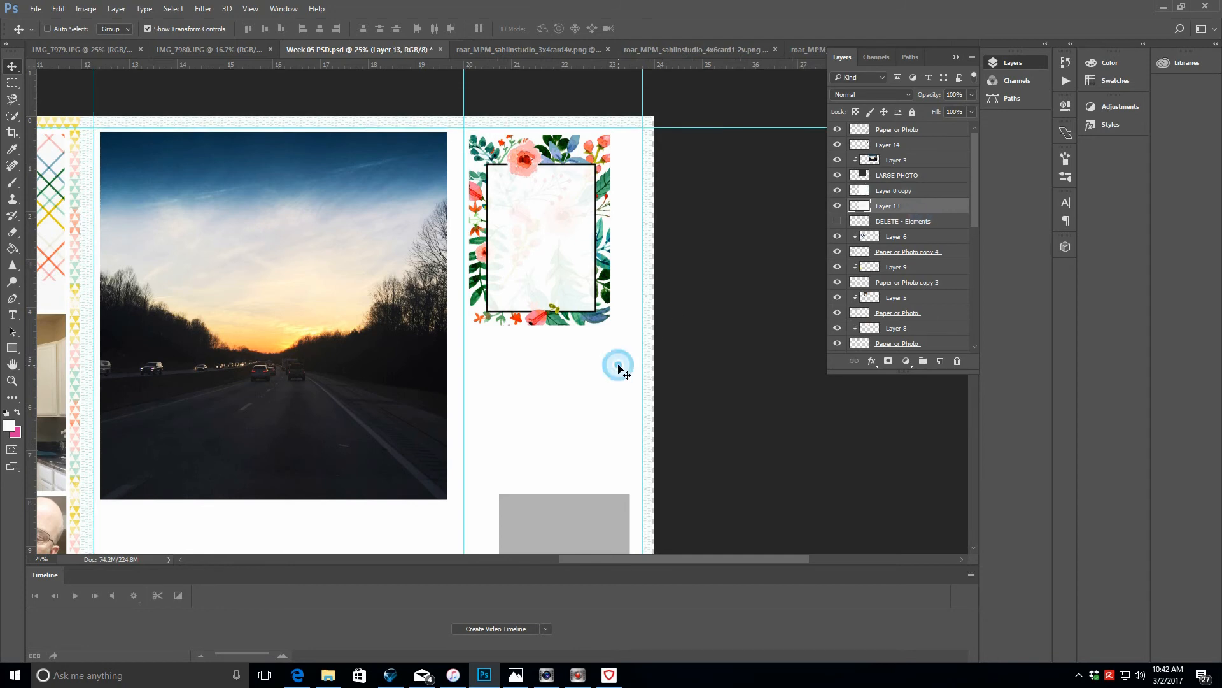
drag(621, 368, 626, 373)
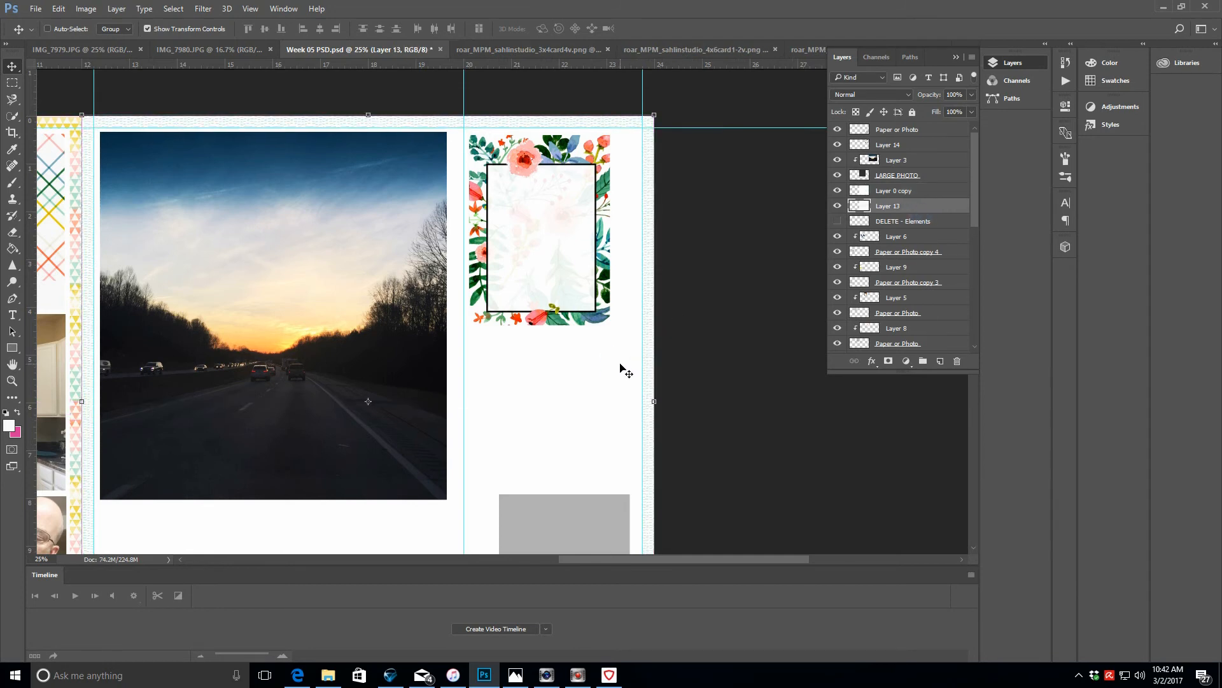
click(923, 192)
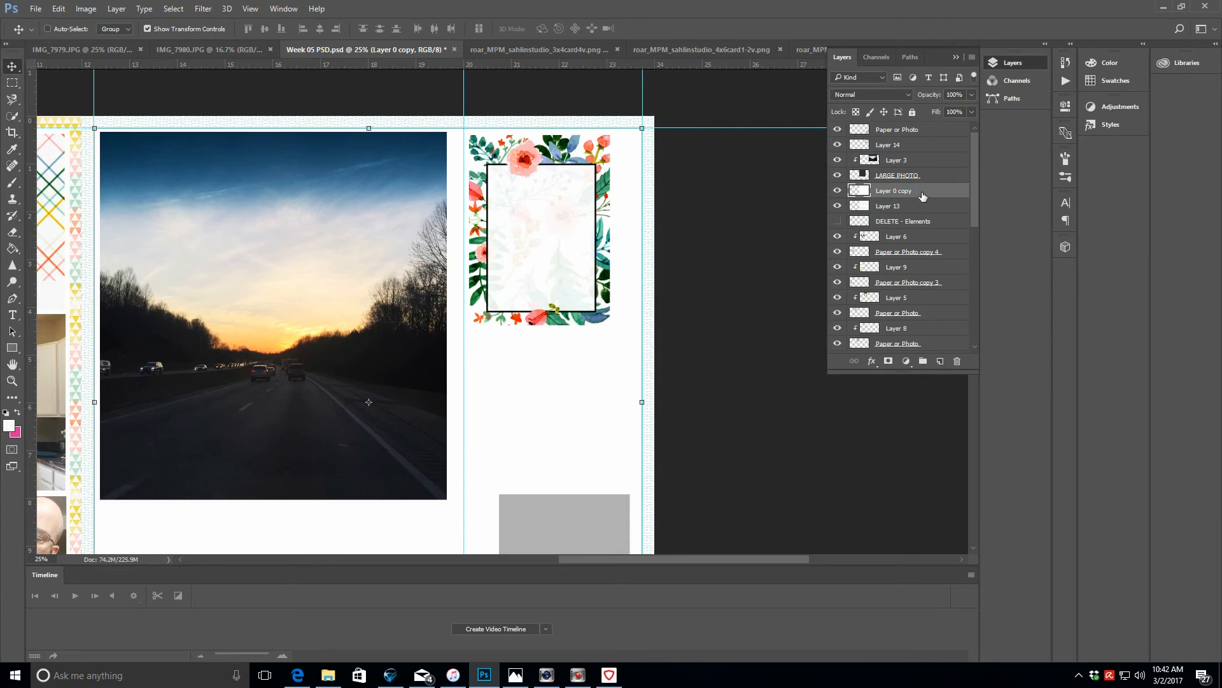
click(923, 145)
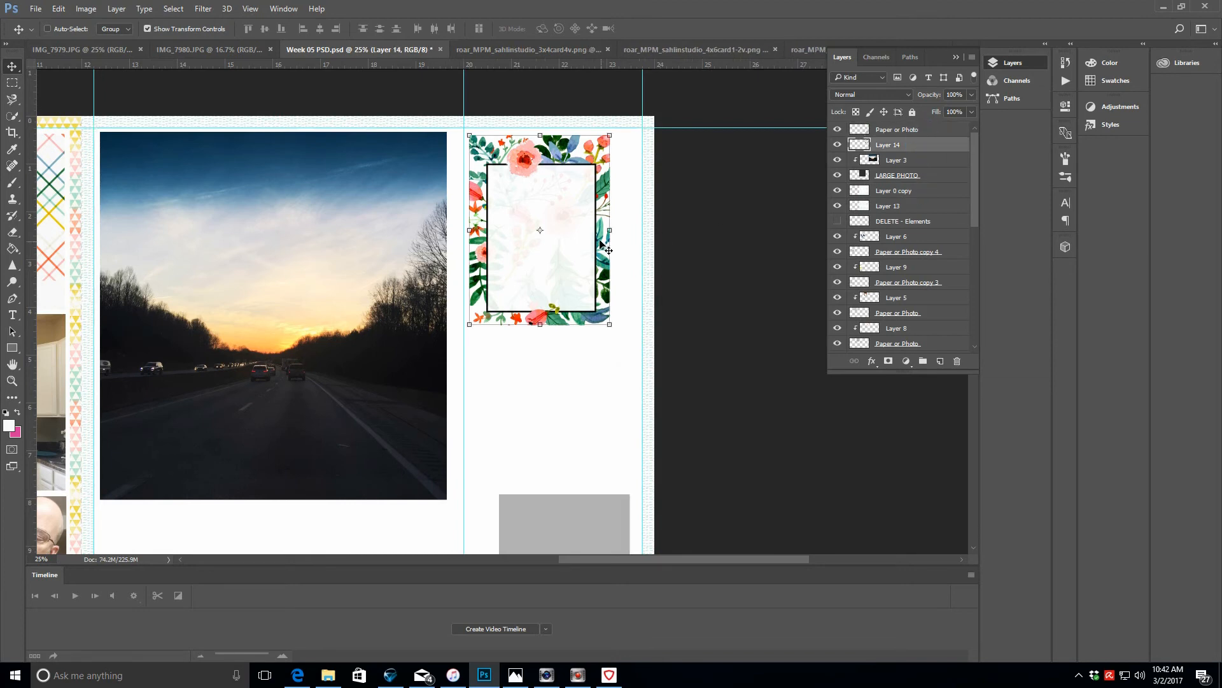
drag(574, 239, 598, 239)
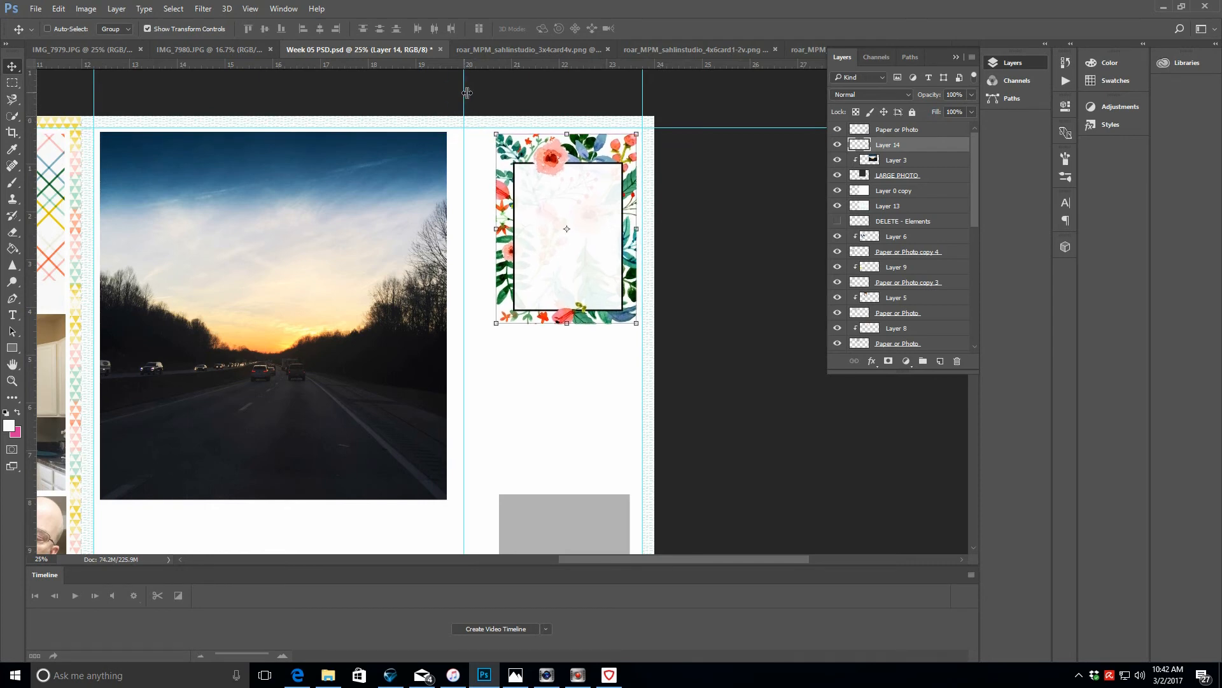
drag(466, 93, 489, 99)
- Move the gray Paper or Photo placeholder onto the floral card and order it directly beneath Layer 14
click(929, 132)
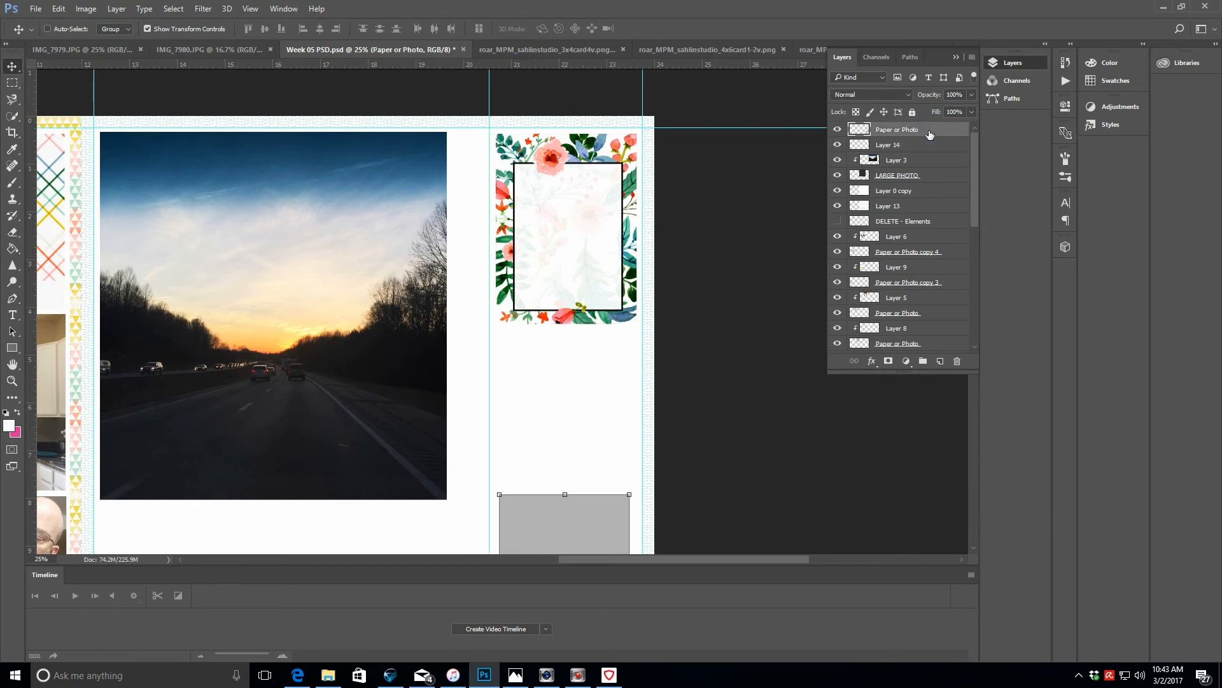
drag(601, 510, 608, 172)
drag(930, 131, 926, 151)
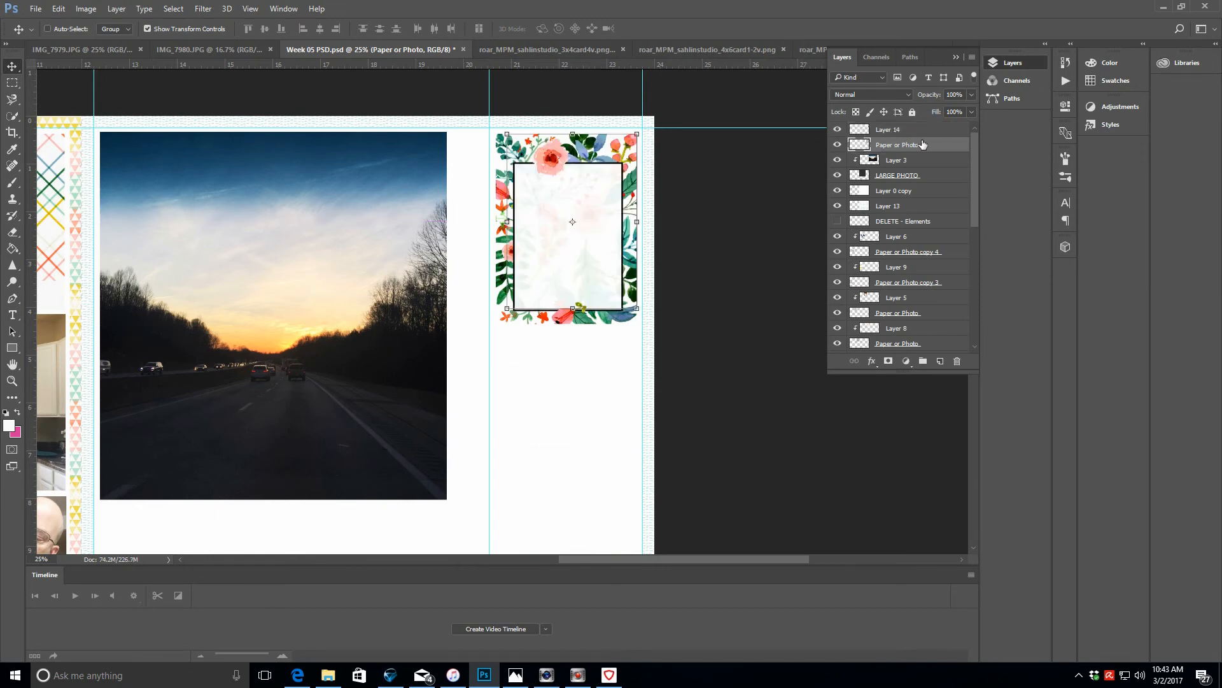
- Scale the floral card down to the placeholder's size and clip Layer 14 to the Paper or Photo layer
click(926, 131)
drag(495, 324, 507, 310)
click(563, 30)
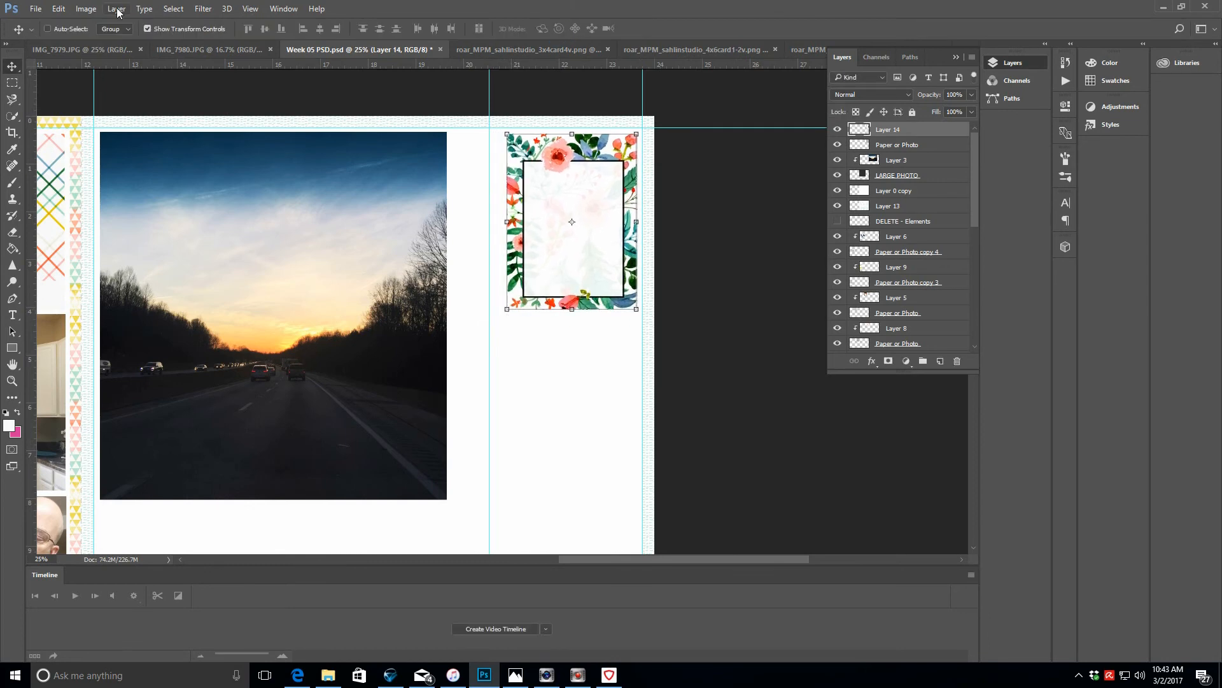
click(117, 9)
click(185, 205)
- Move the column guide closer to the floral card and enlarge Layer 14 slightly to fill its placeholder
drag(492, 92, 501, 92)
click(931, 192)
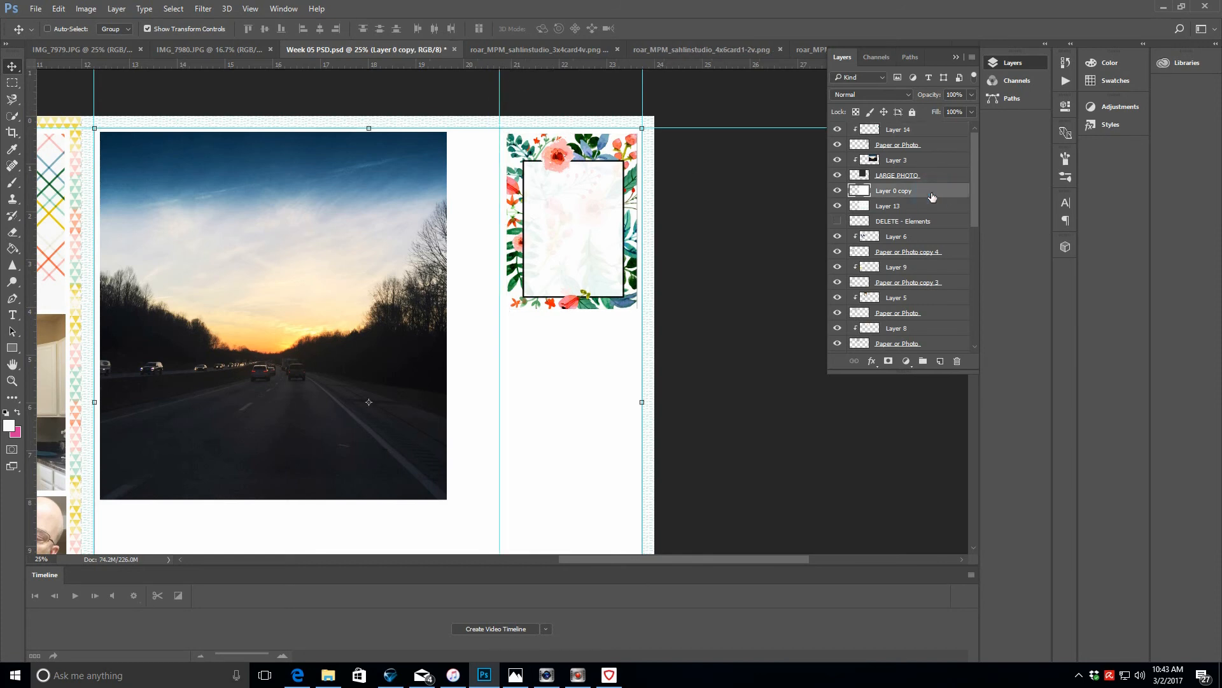
click(929, 131)
drag(635, 130, 638, 132)
click(562, 30)
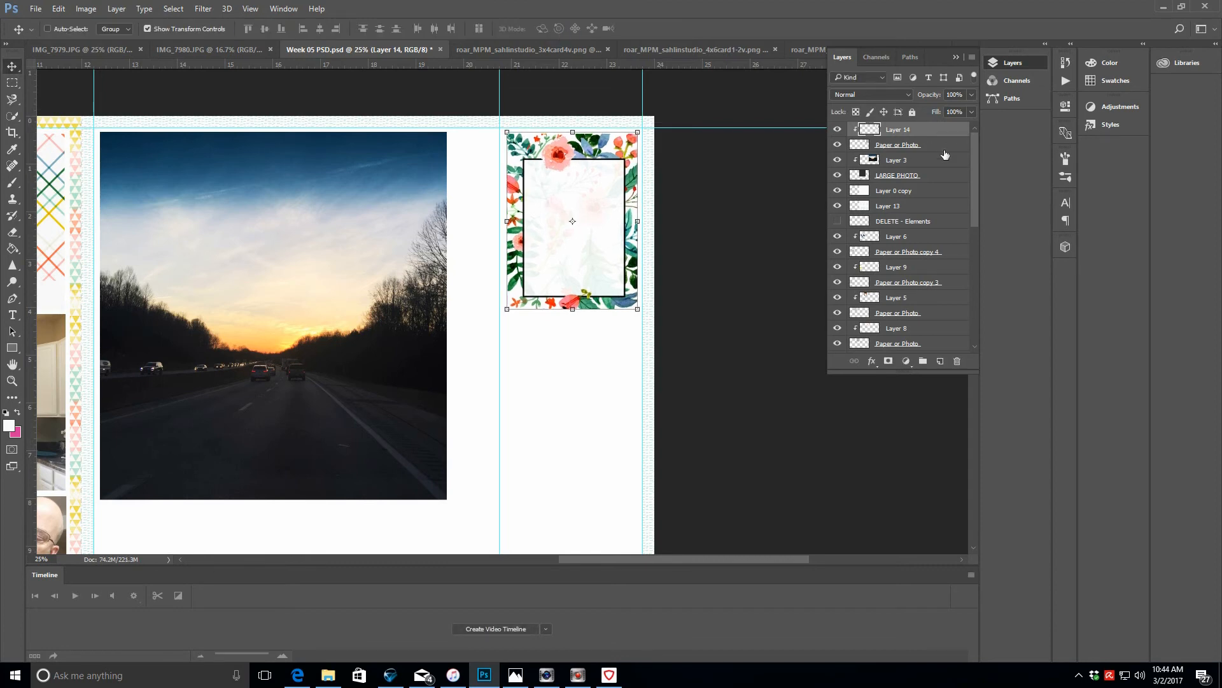
- Widen the LARGE PHOTO mask to the column guide and reposition the sunset road photo on Layer 3 within it
click(930, 176)
drag(446, 316, 498, 315)
click(563, 29)
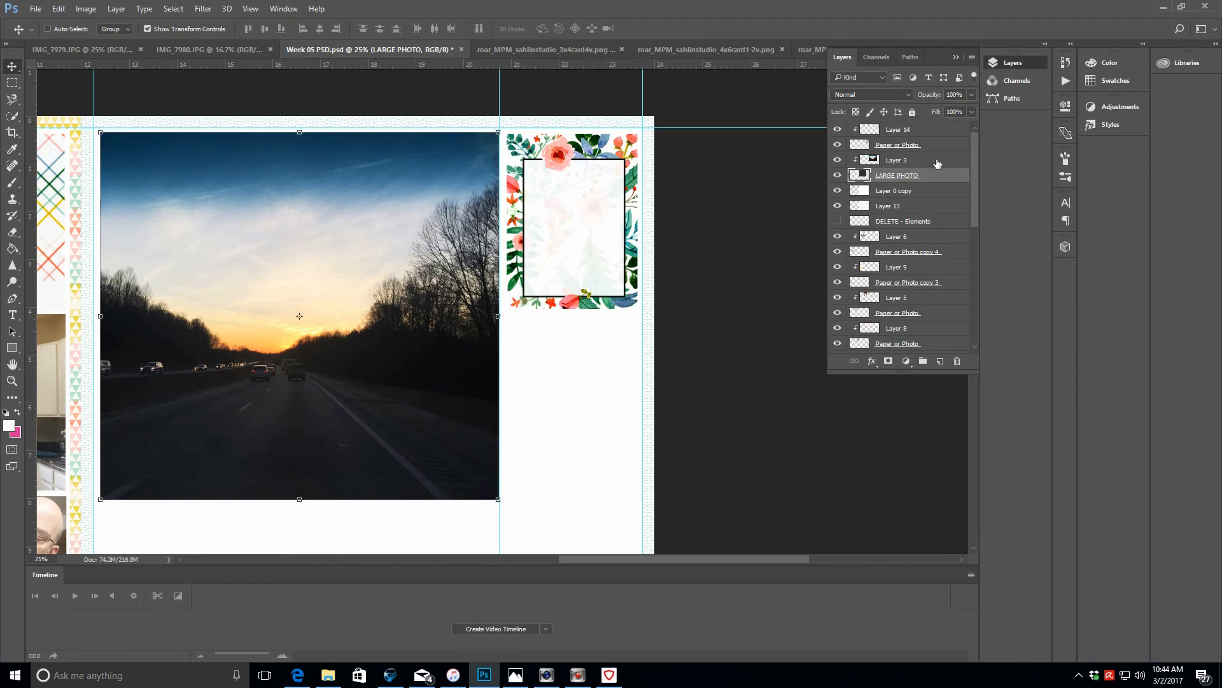
click(936, 160)
click(352, 356)
mouse_move(352, 355)
mouse_down()
mouse_move(387, 332)
mouse_move(369, 353)
mouse_up()
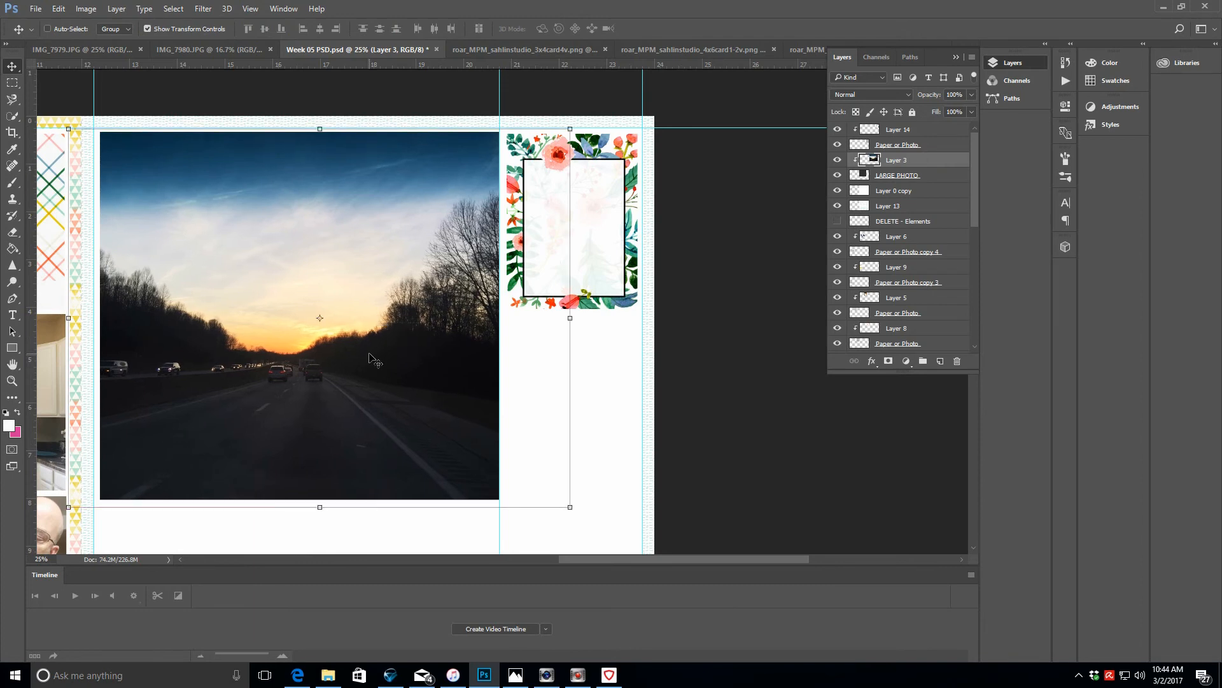
- Duplicate the Paper or Photo layer behind the floral card and move the copy to the top of the layer stack
click(944, 143)
right_click(944, 143)
click(955, 138)
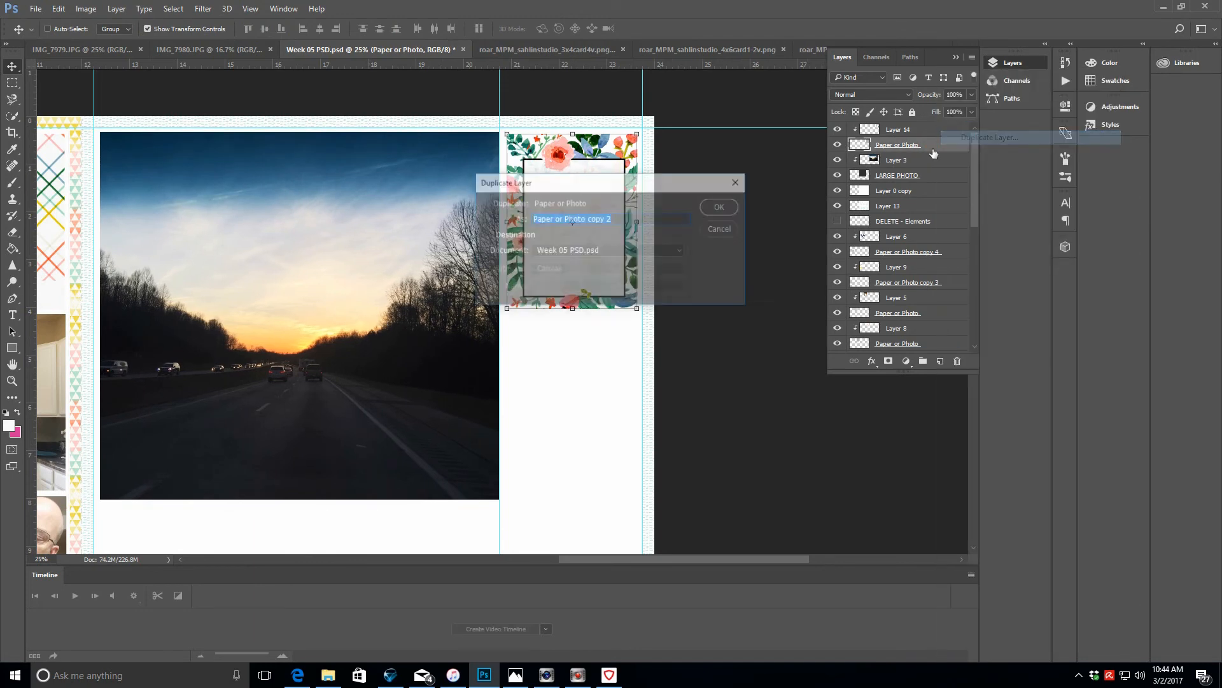
key(Return)
drag(937, 146, 936, 132)
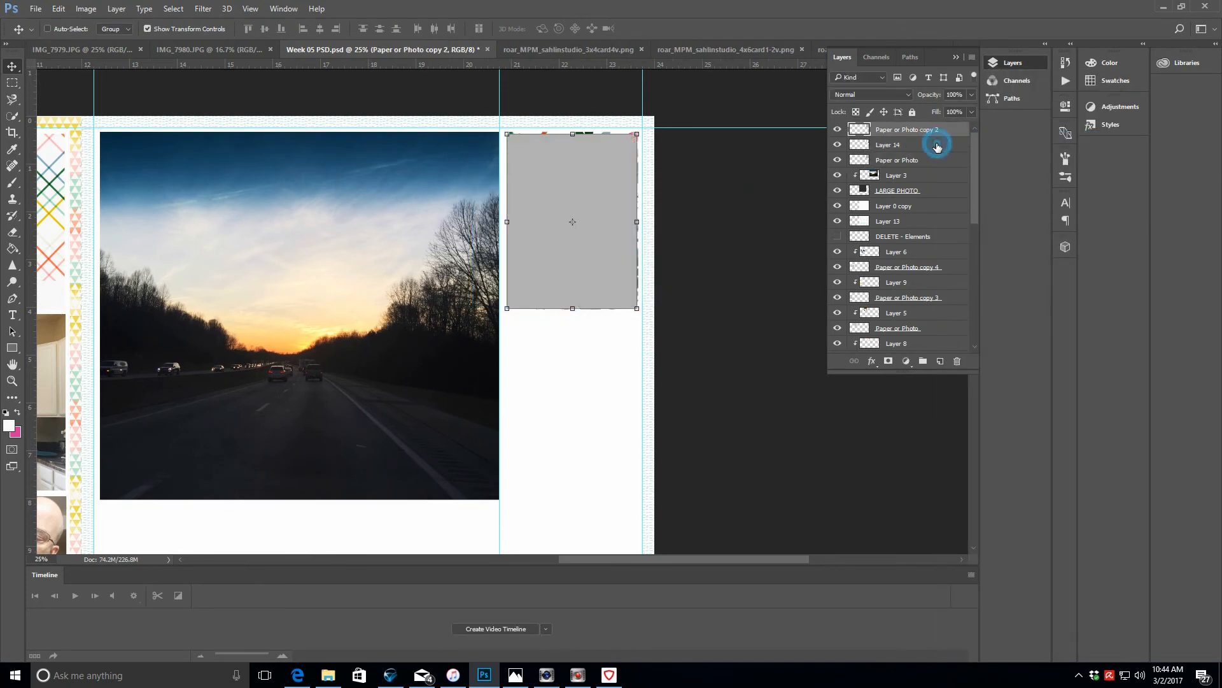
click(117, 8)
click(153, 202)
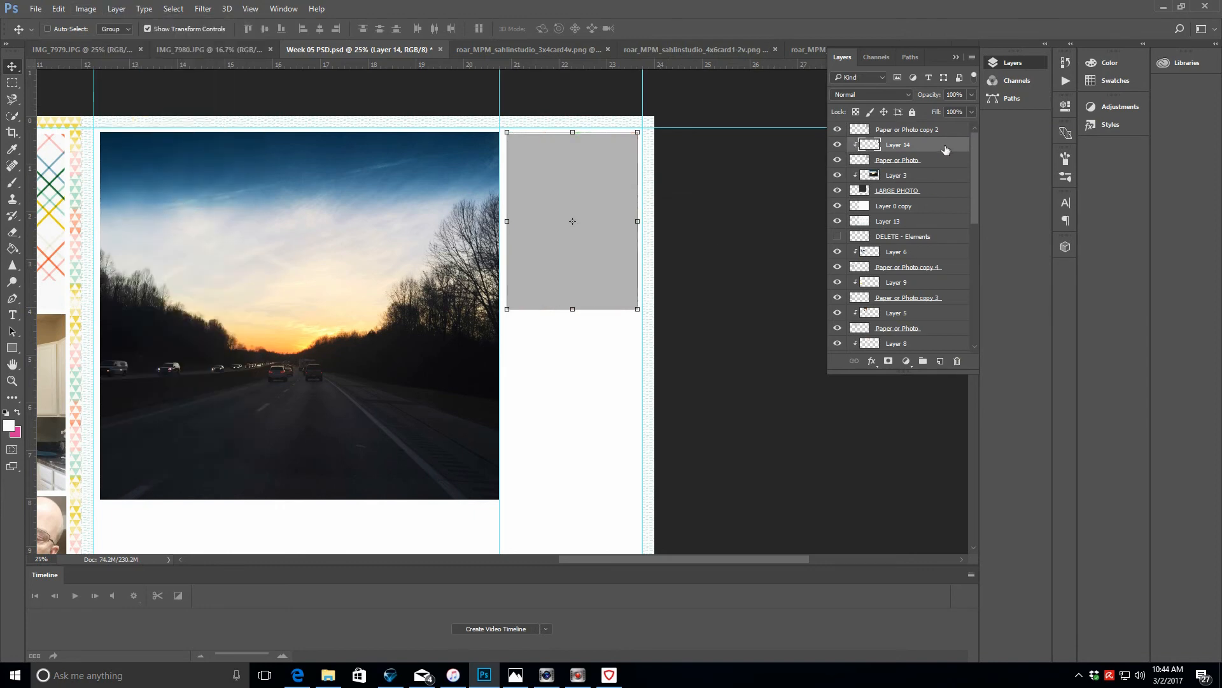
click(58, 9)
click(96, 48)
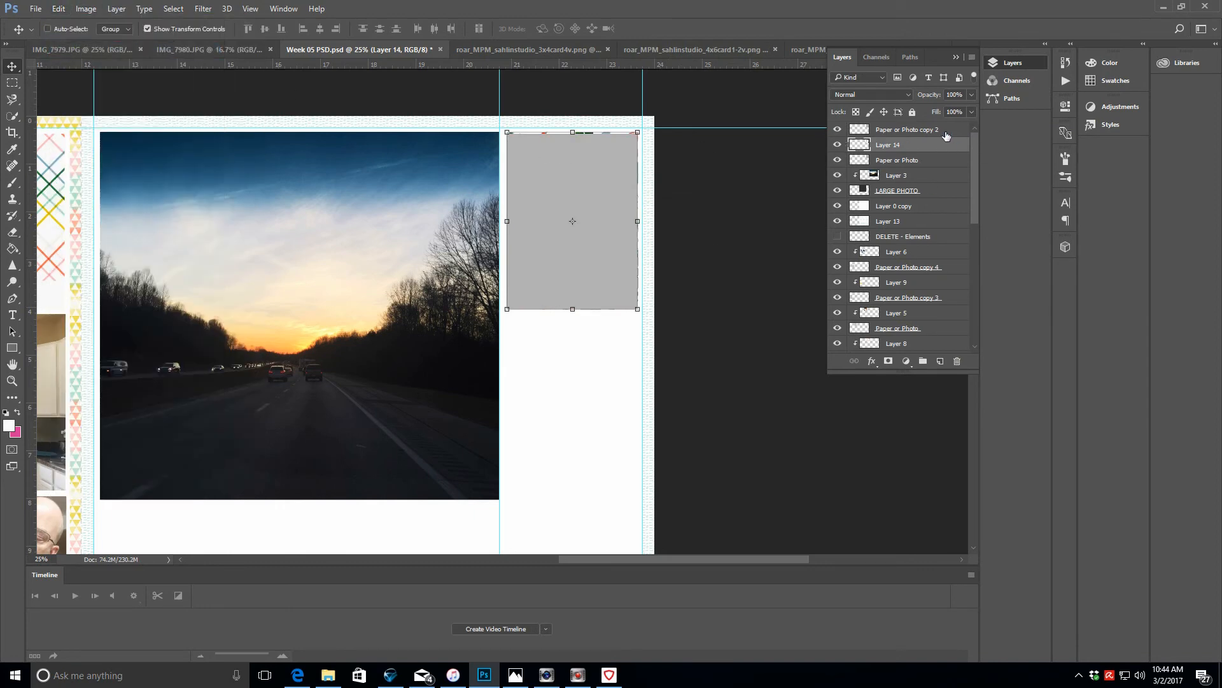
- Place the Paper or Photo copy 2 placeholder directly below the floral card and clip Layer 14 to the Paper or Photo layer
drag(596, 195, 598, 349)
click(933, 146)
click(116, 9)
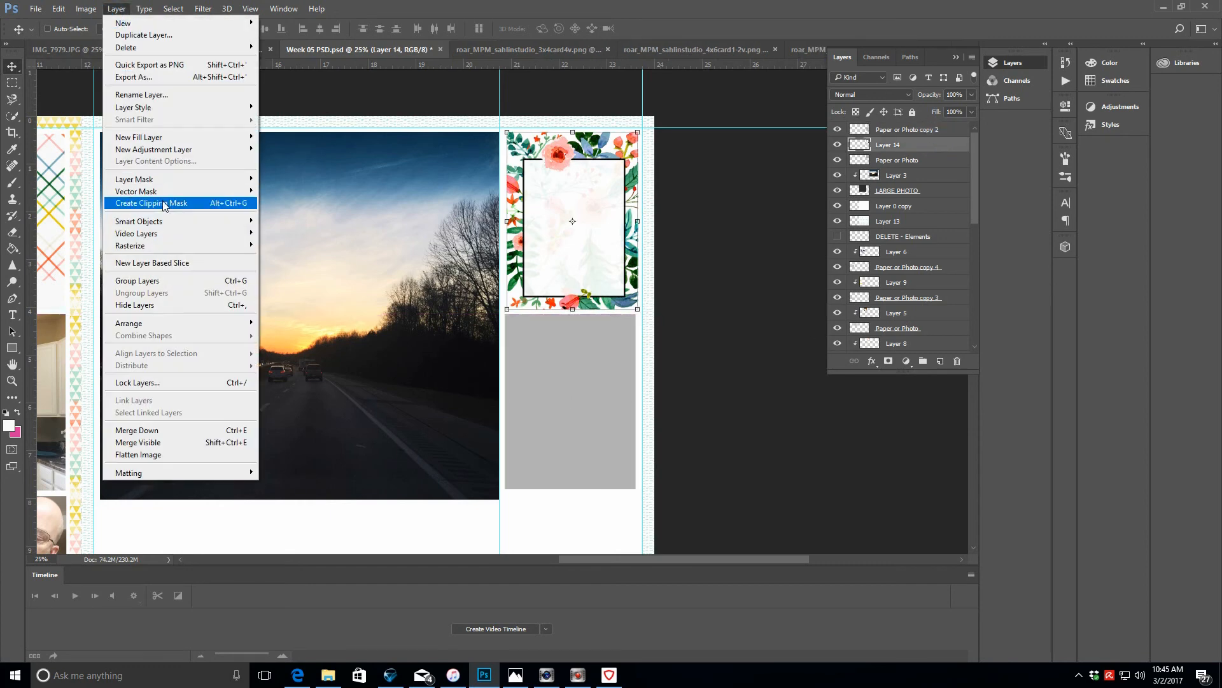
click(153, 201)
- Close roar_MPM_sahlinstudio_3x4card4v.png and copy the roar_MPM_sahlinstudio_4x6card1-2v card into Week 05 above Paper or Photo copy 2
scroll(557, 161, down, 3)
click(567, 49)
click(632, 50)
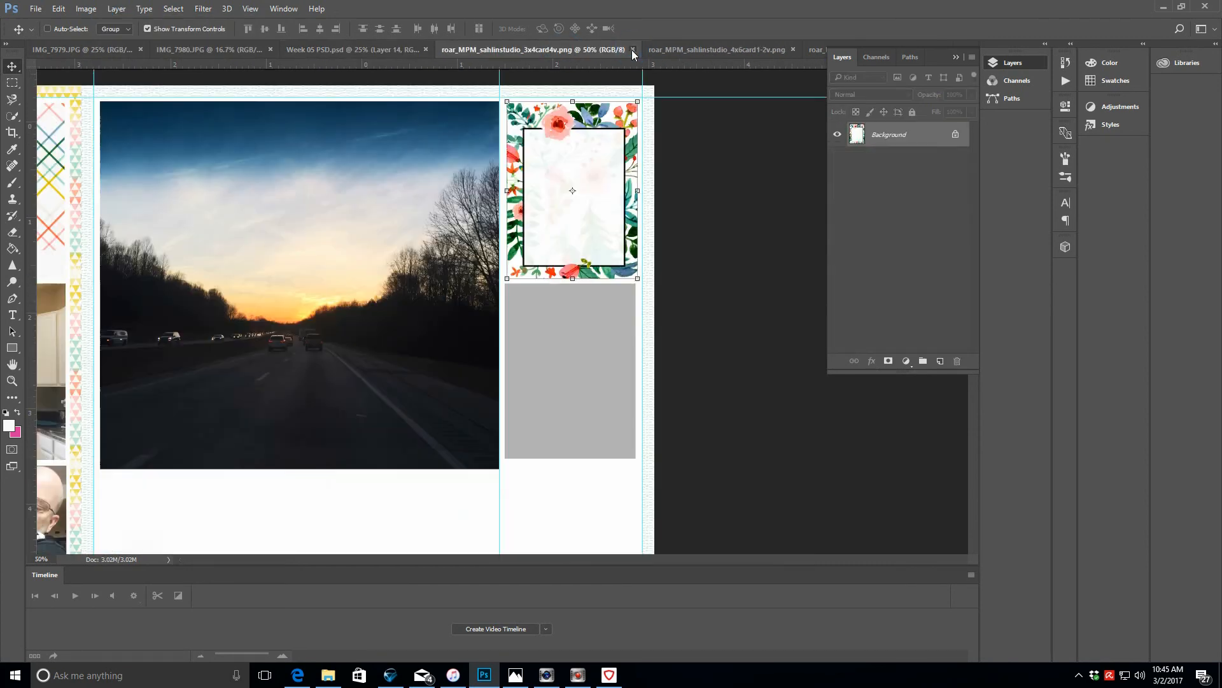
click(647, 50)
key(ctrl+a)
click(385, 49)
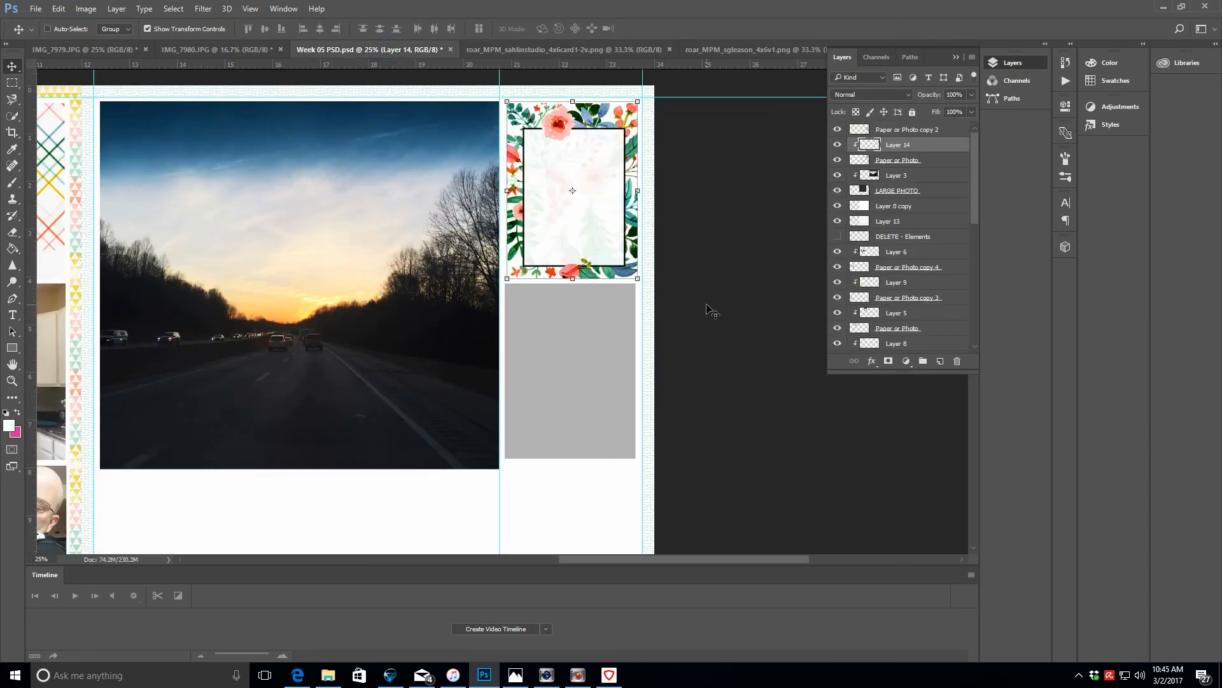
click(932, 135)
key(ctrl+v)
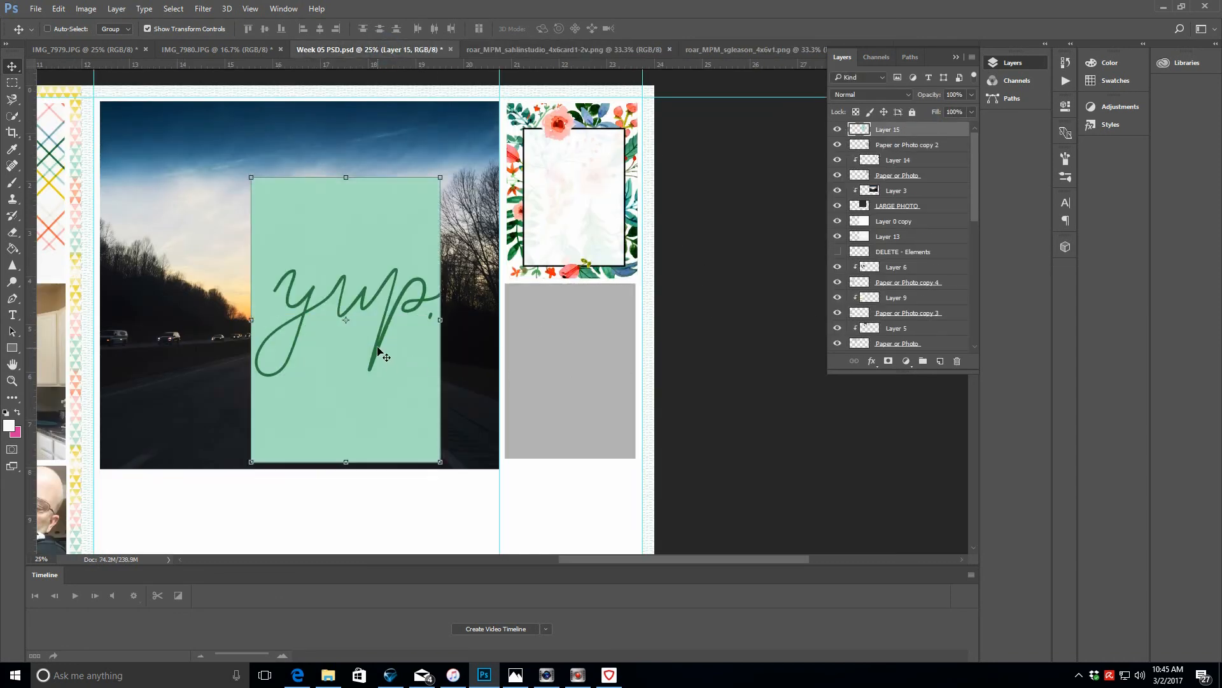
- Scale the green "yup." card to about 69% over the gray placeholder and clip it to Paper or Photo copy 2
drag(378, 351, 573, 347)
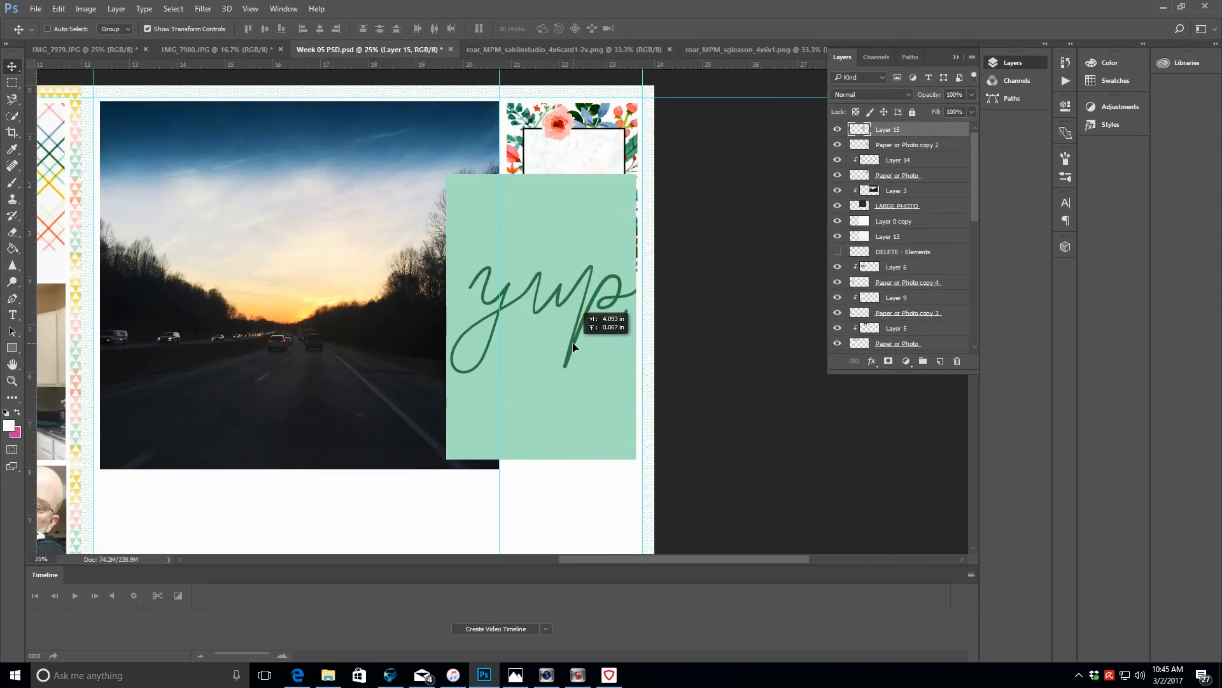
key(ctrl+t)
drag(447, 174, 501, 260)
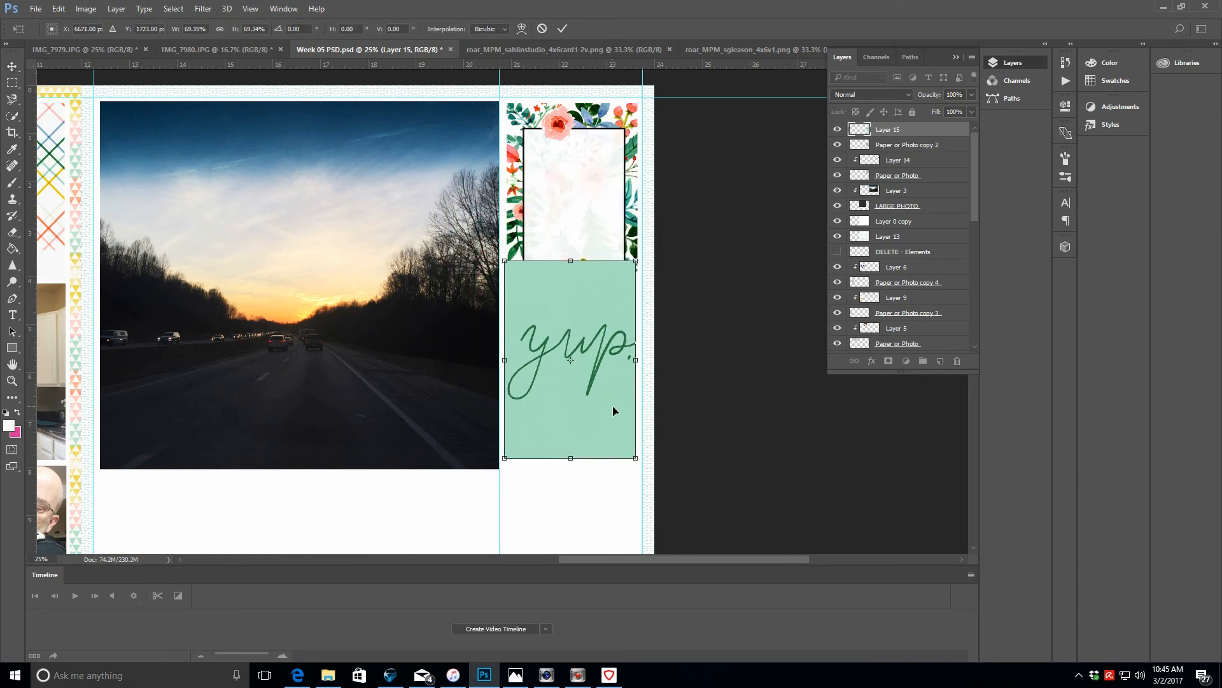
drag(614, 411, 634, 400)
click(562, 28)
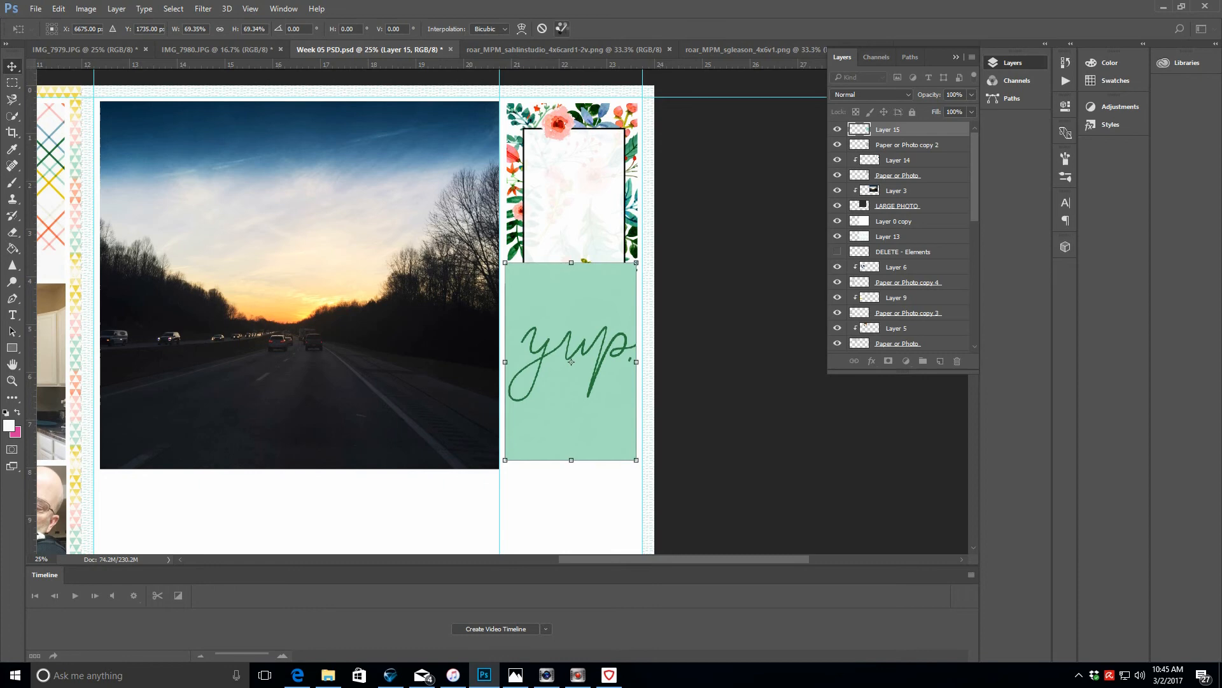
click(129, 11)
click(185, 206)
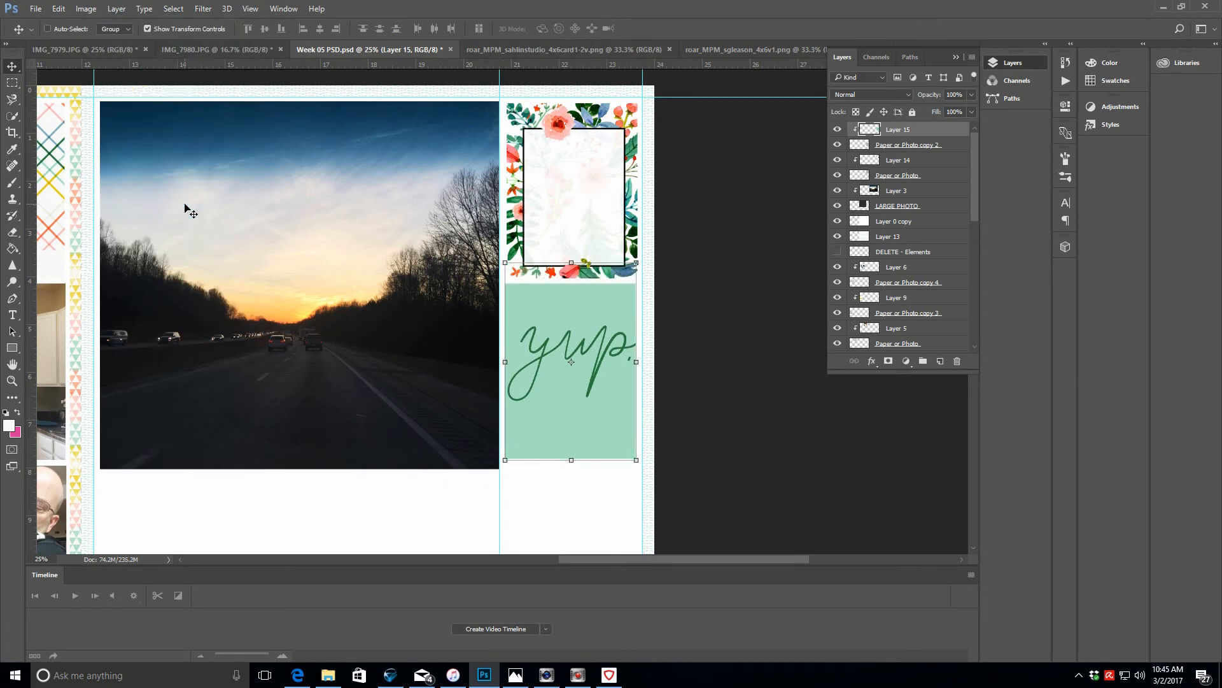
- Nudge the Paper or Photo copy 2 placeholder to line up with the floral card above the "yup." card
click(920, 146)
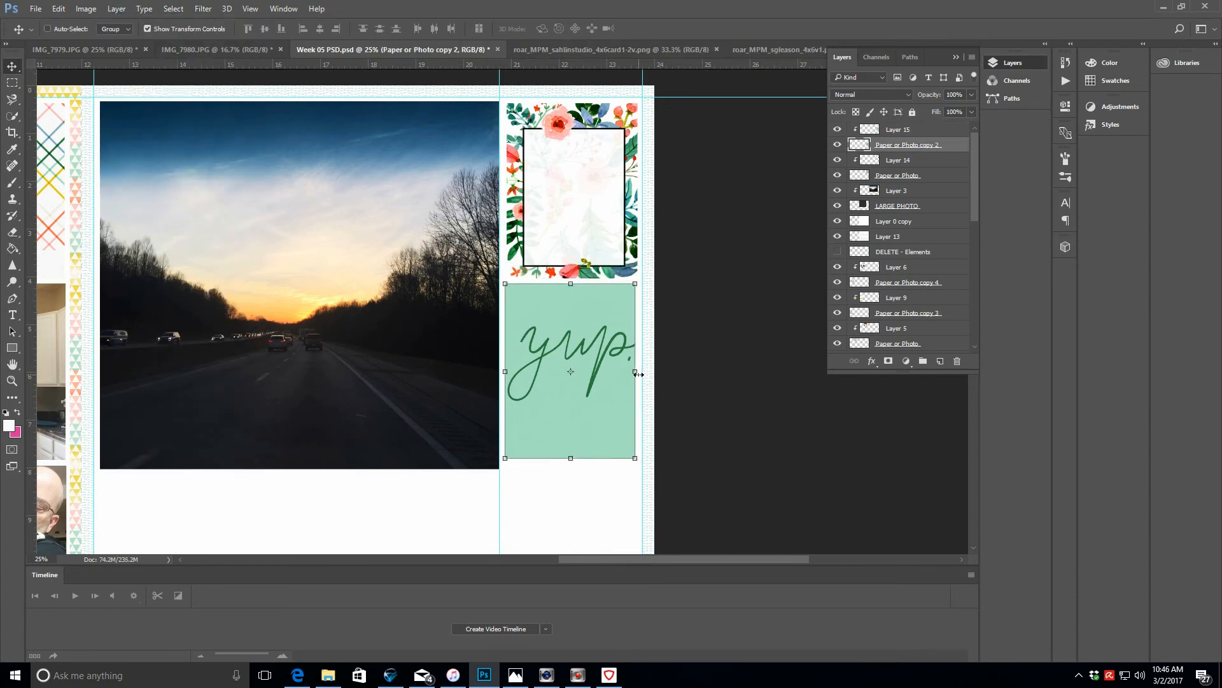
drag(612, 410, 616, 433)
click(929, 131)
- Reduce the LARGE PHOTO layer's height to about 97% so its lower edge lines up with the "yup." card
scroll(756, 301, down, 5)
click(930, 215)
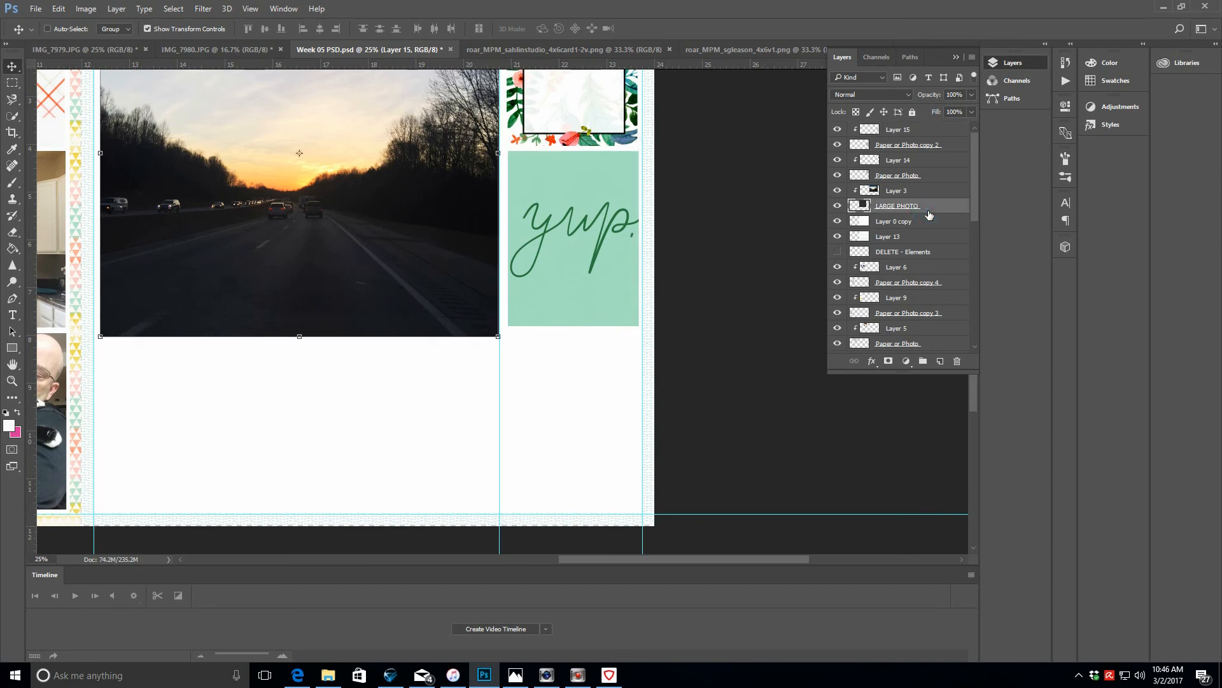
drag(300, 336, 300, 328)
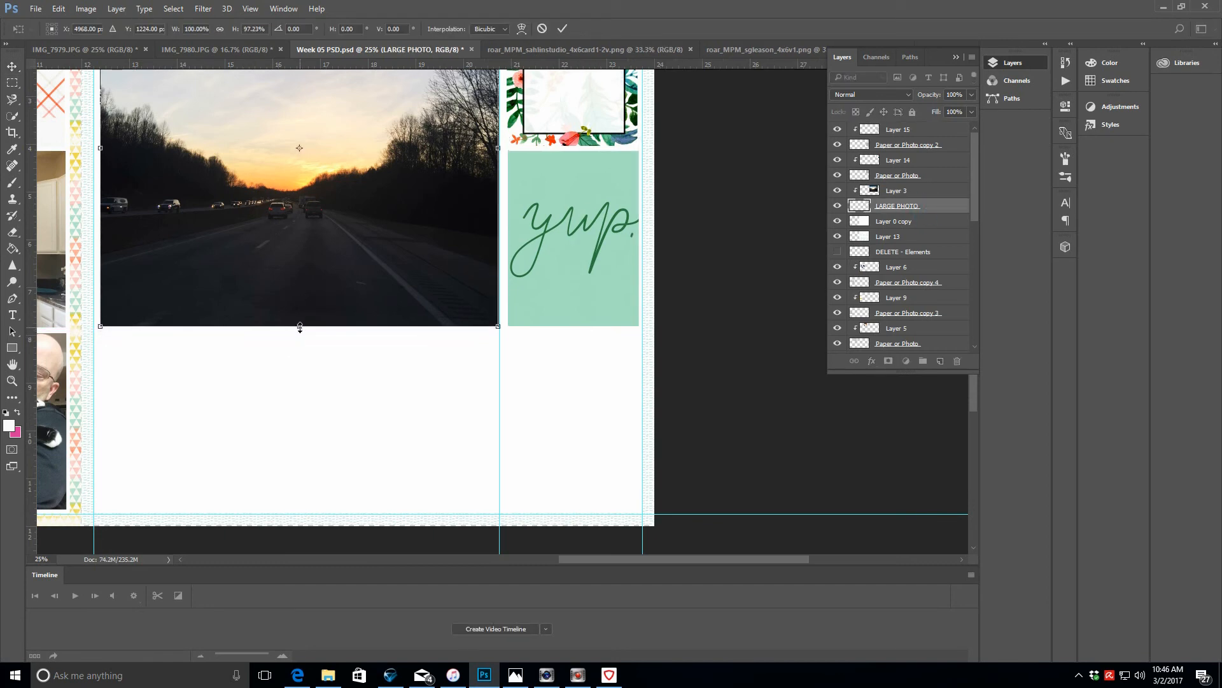
key(Return)
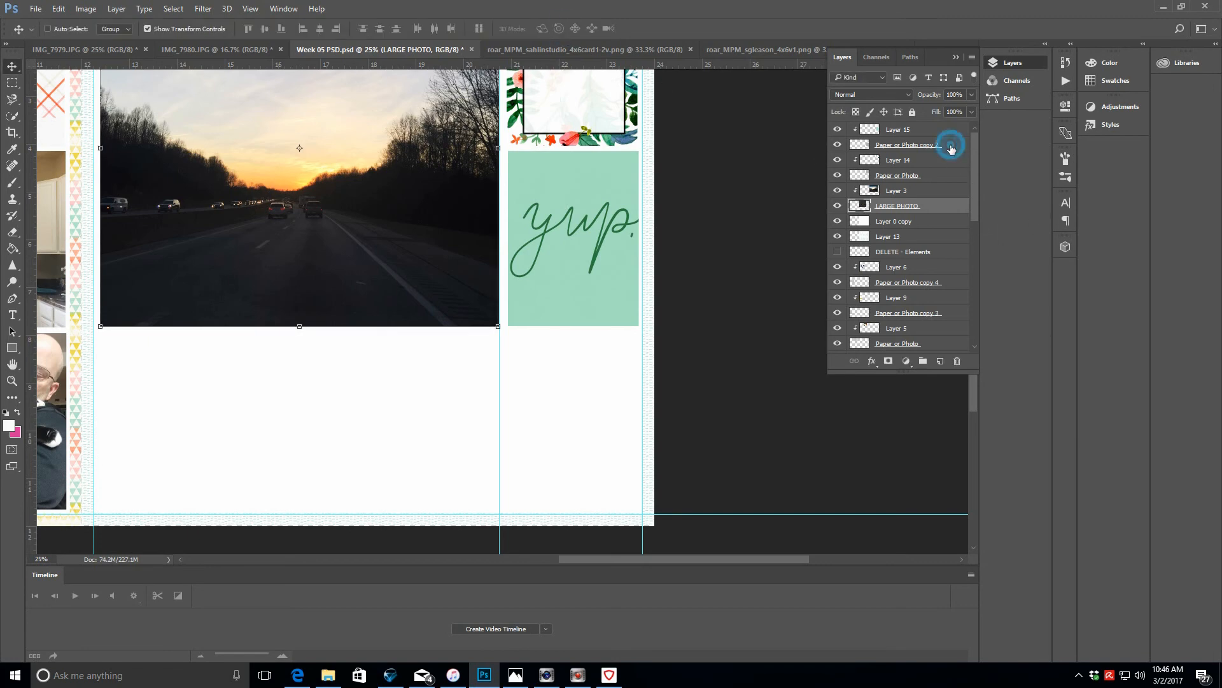
- Duplicate the Paper or Photo copy 2 layer, move the copy to the top of the stack, and place it below the "yup." card
right_click(950, 145)
click(1000, 126)
click(720, 205)
mouse_move(910, 145)
mouse_down()
mouse_move(955, 128)
mouse_move(923, 126)
mouse_up()
drag(605, 184, 602, 361)
- Clip Layer 15 to Paper or Photo copy 2 again and align the Paper or Photo copy 5 placeholder under the "yup." card
click(942, 145)
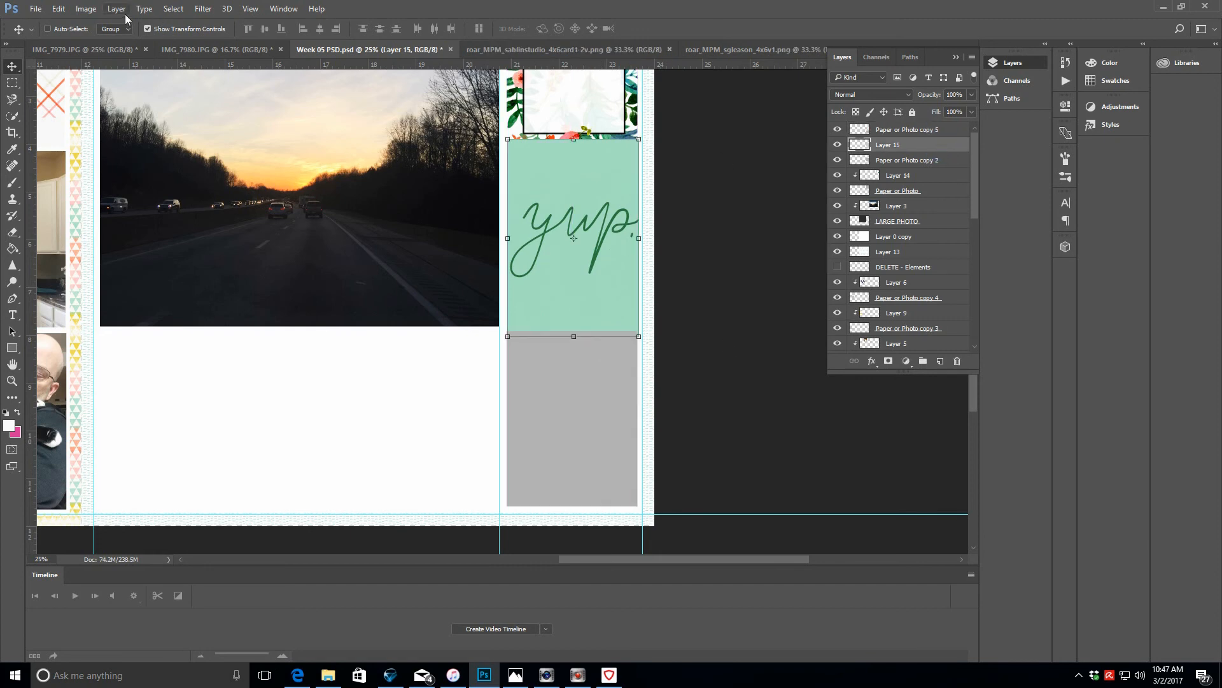
click(116, 8)
click(216, 202)
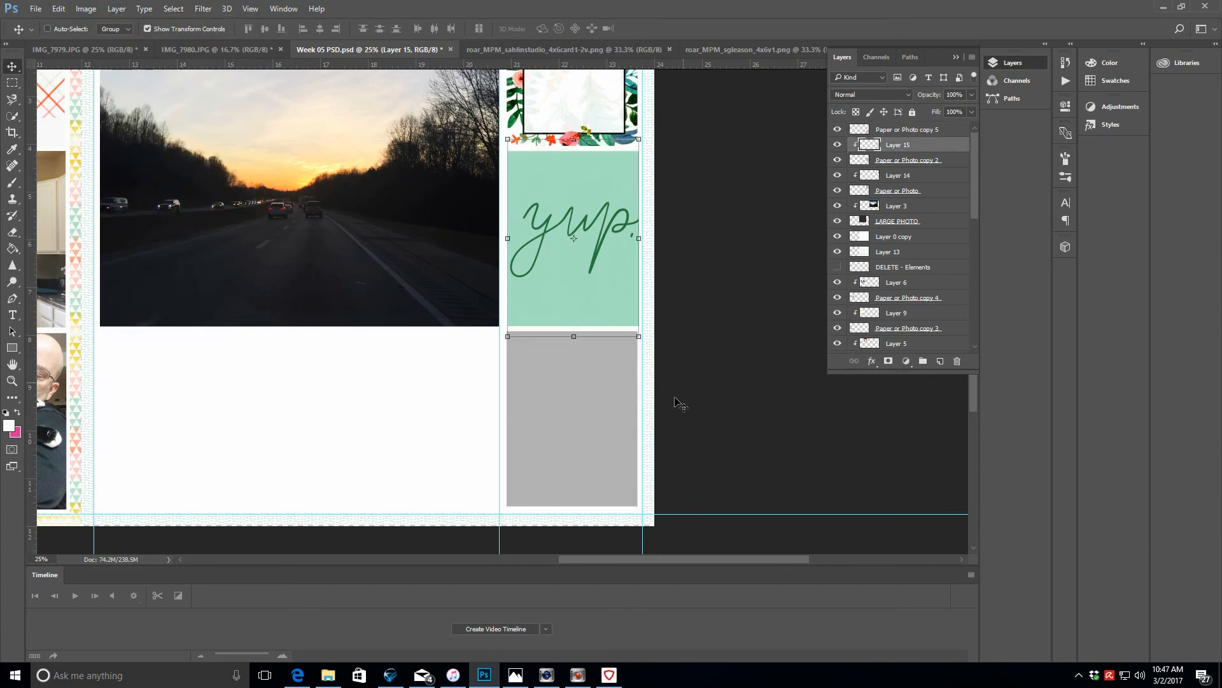
click(918, 130)
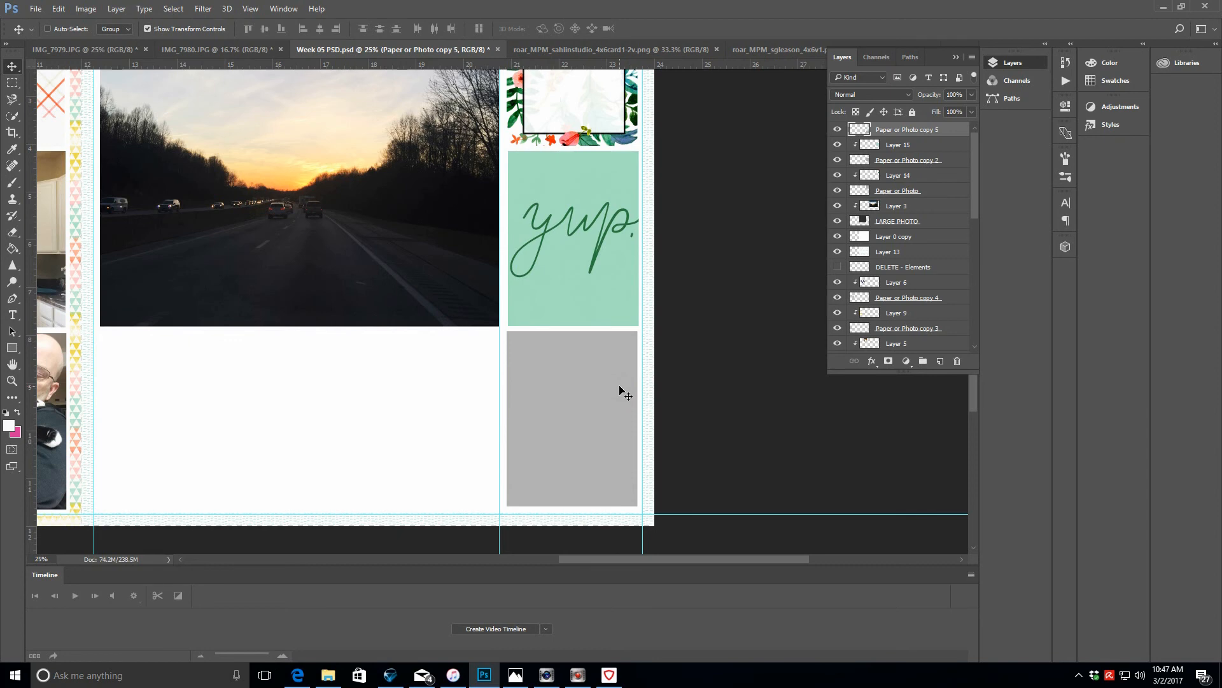
drag(619, 389, 621, 388)
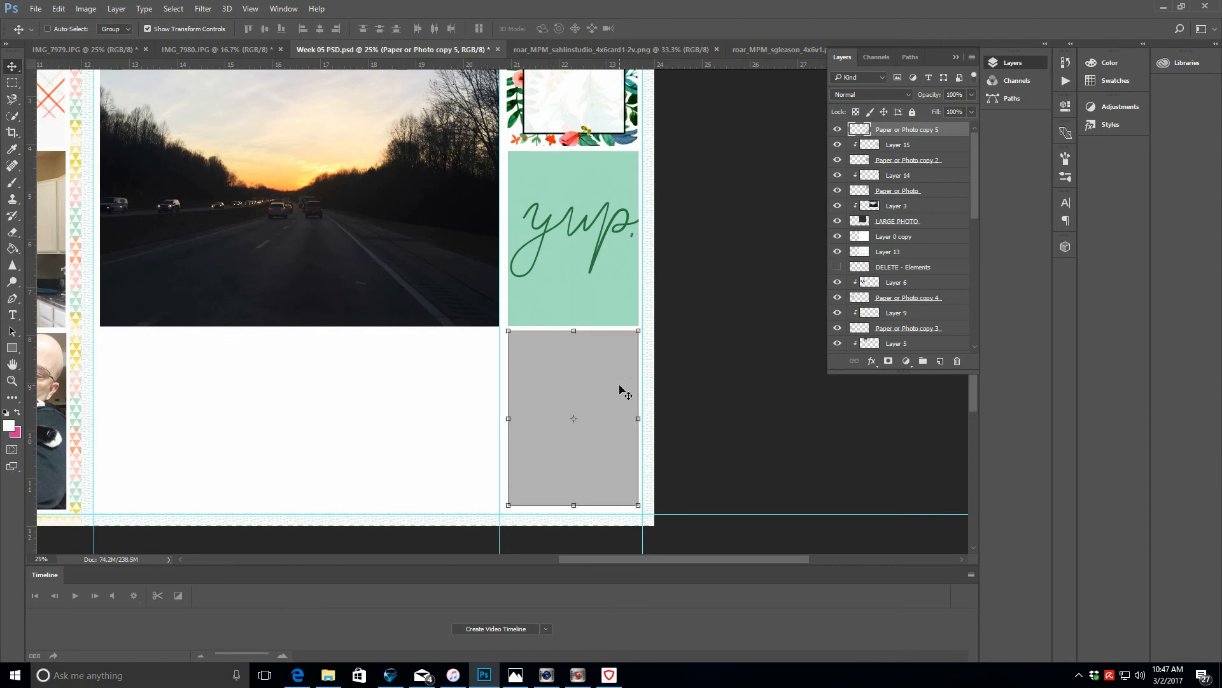
click(781, 49)
click(333, 49)
key(ctrl+v)
drag(399, 229, 598, 297)
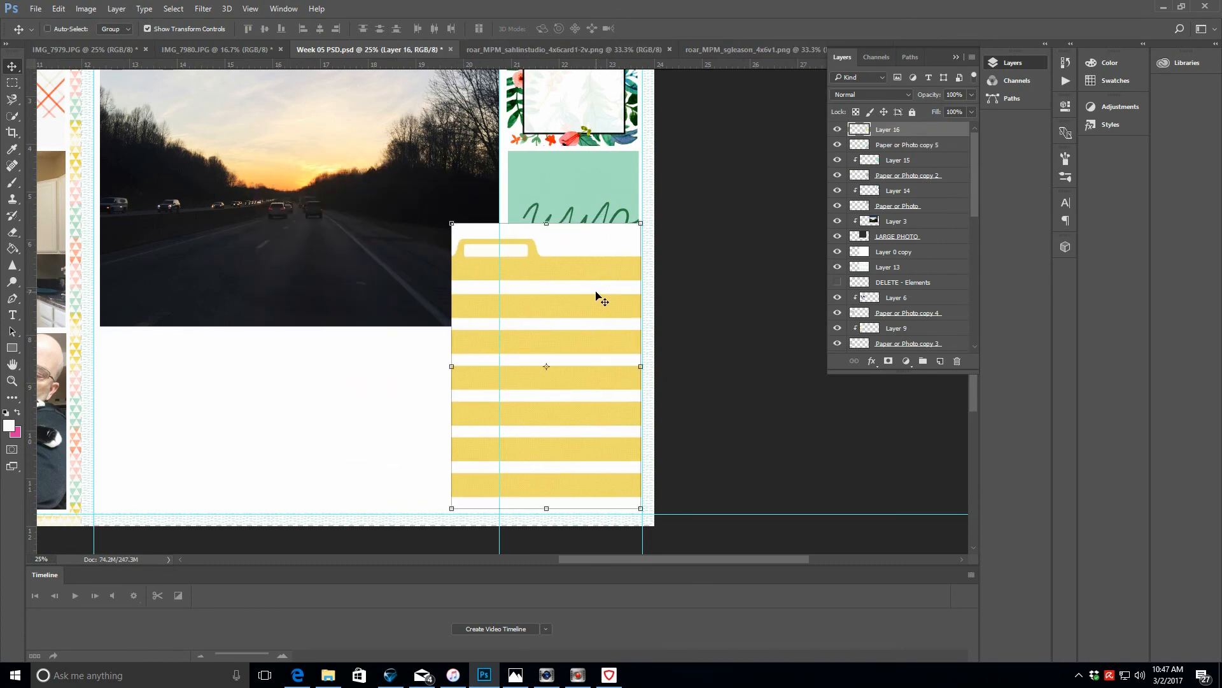
- Scale the yellow striped card down to the placeholder's width, clip it to Paper or Photo copy 5, and align it within the placeholder
drag(451, 223, 510, 301)
mouse_move(614, 344)
mouse_down()
mouse_move(614, 380)
mouse_move(613, 368)
mouse_up()
click(563, 28)
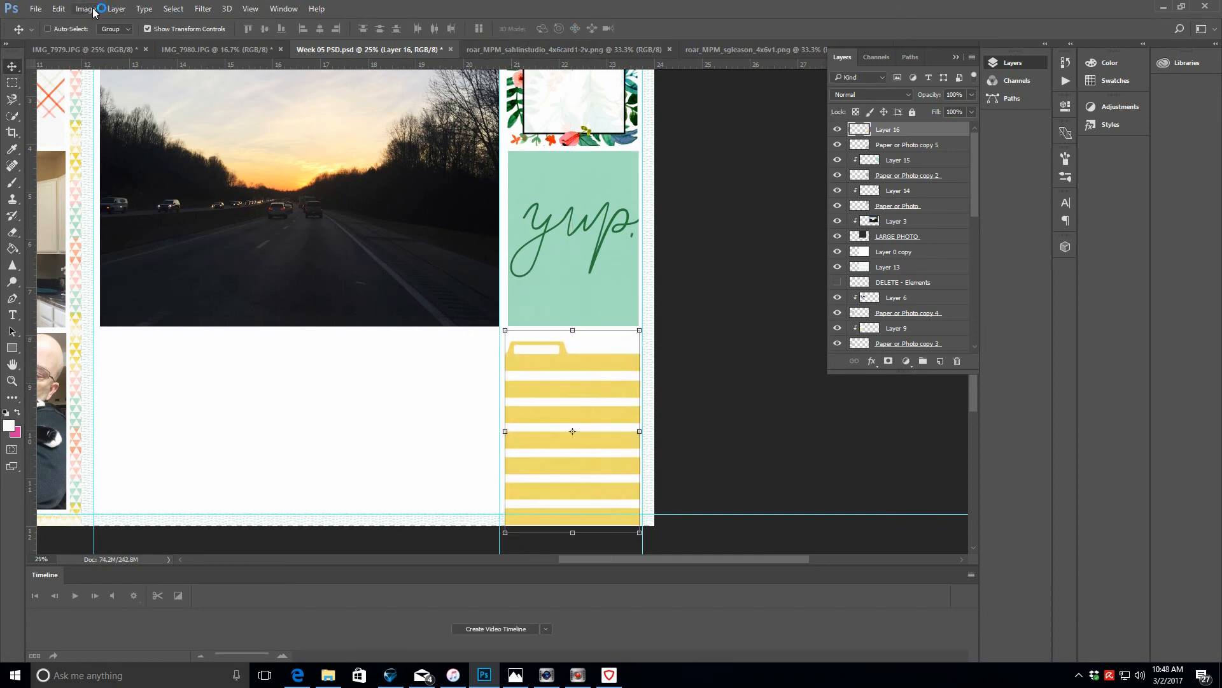
click(117, 8)
click(170, 203)
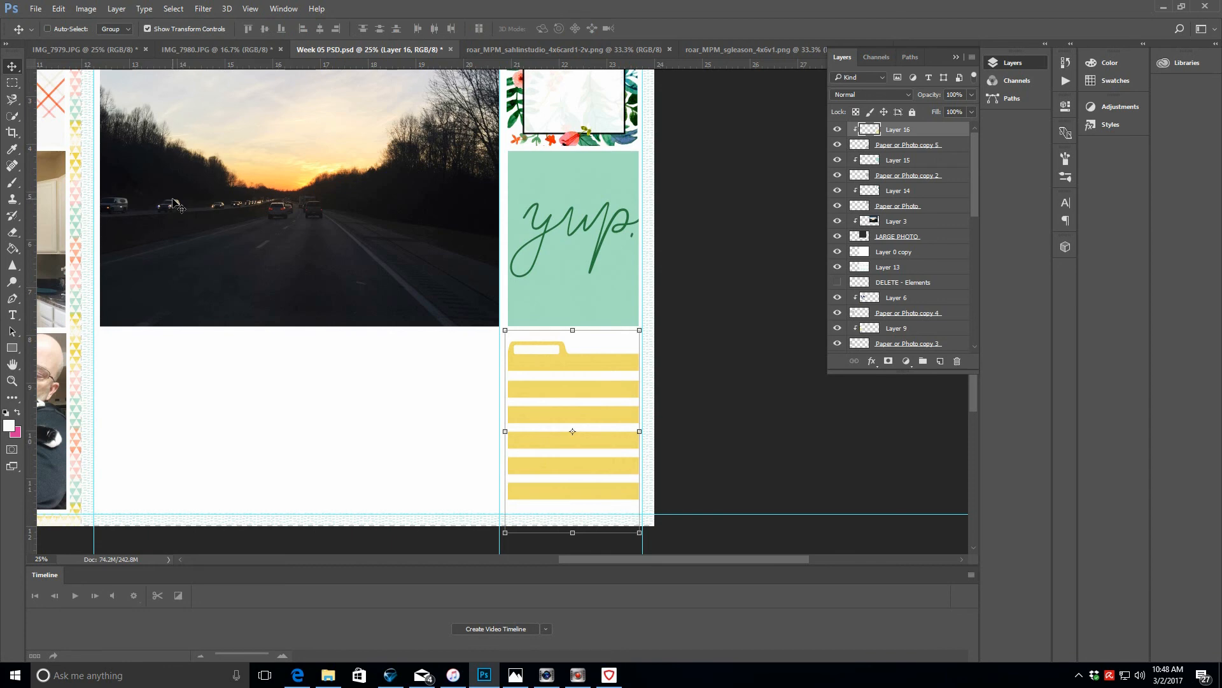
drag(601, 390, 605, 393)
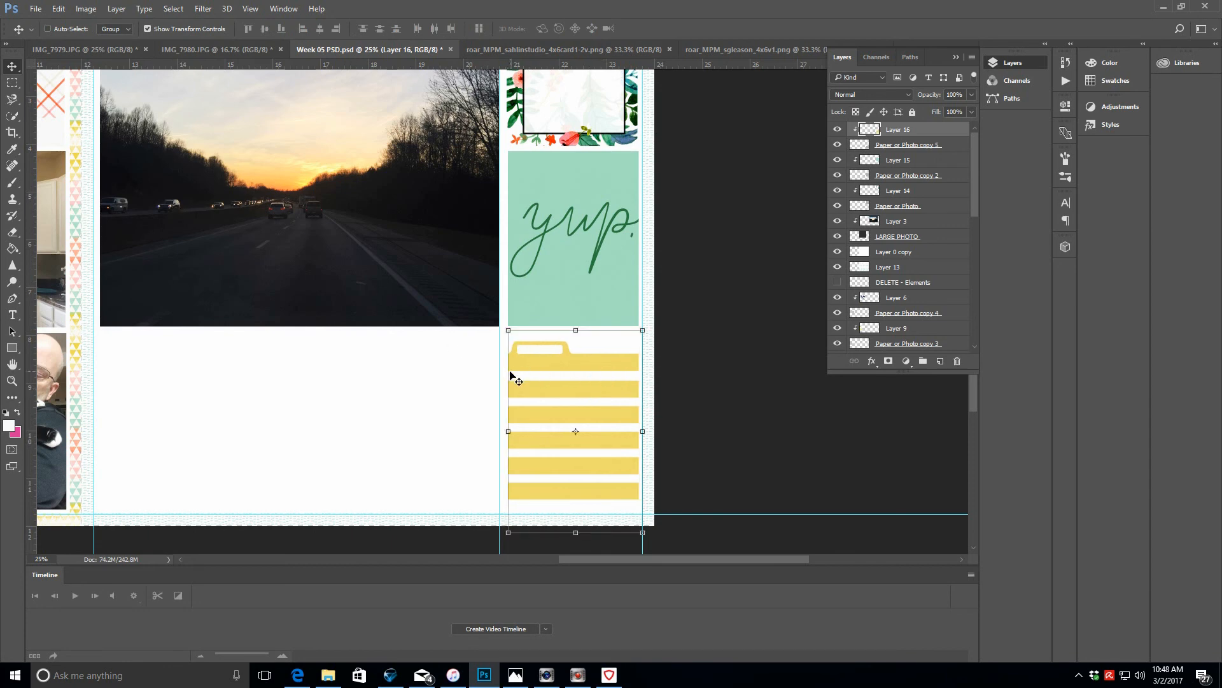
- Fit the whole Week 05 spread on screen and open roar_MPM_paislee_4x6_CARD_01.jpg
click(11, 381)
click(357, 29)
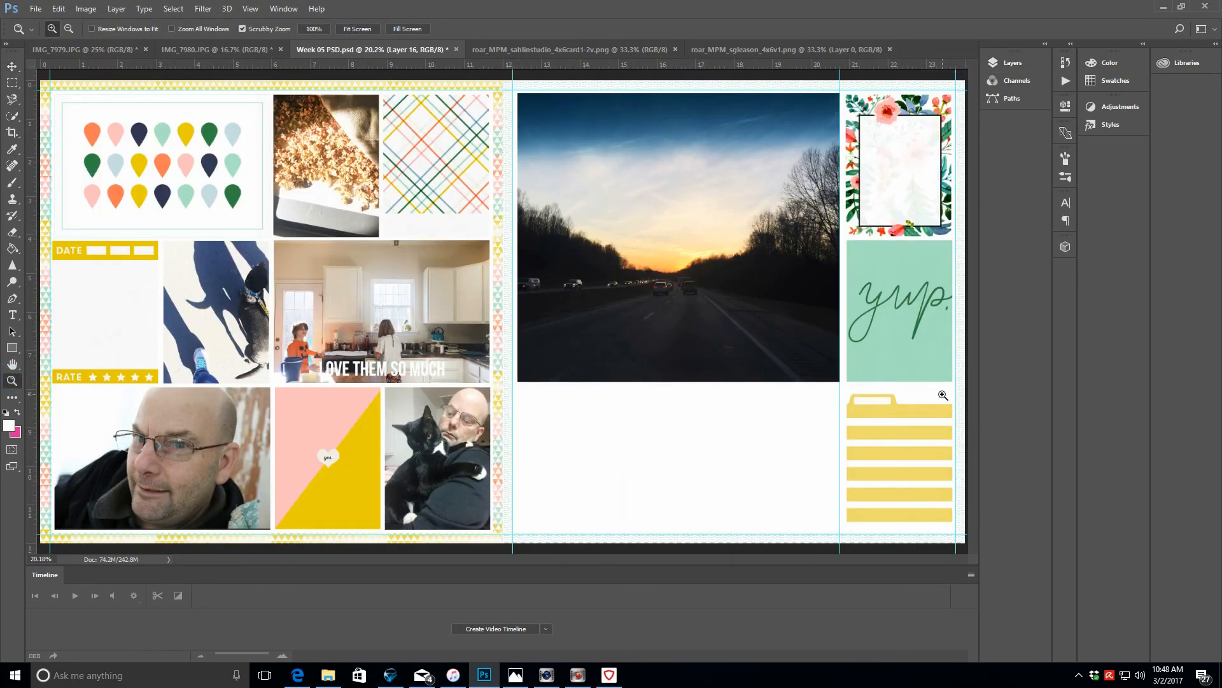
click(35, 8)
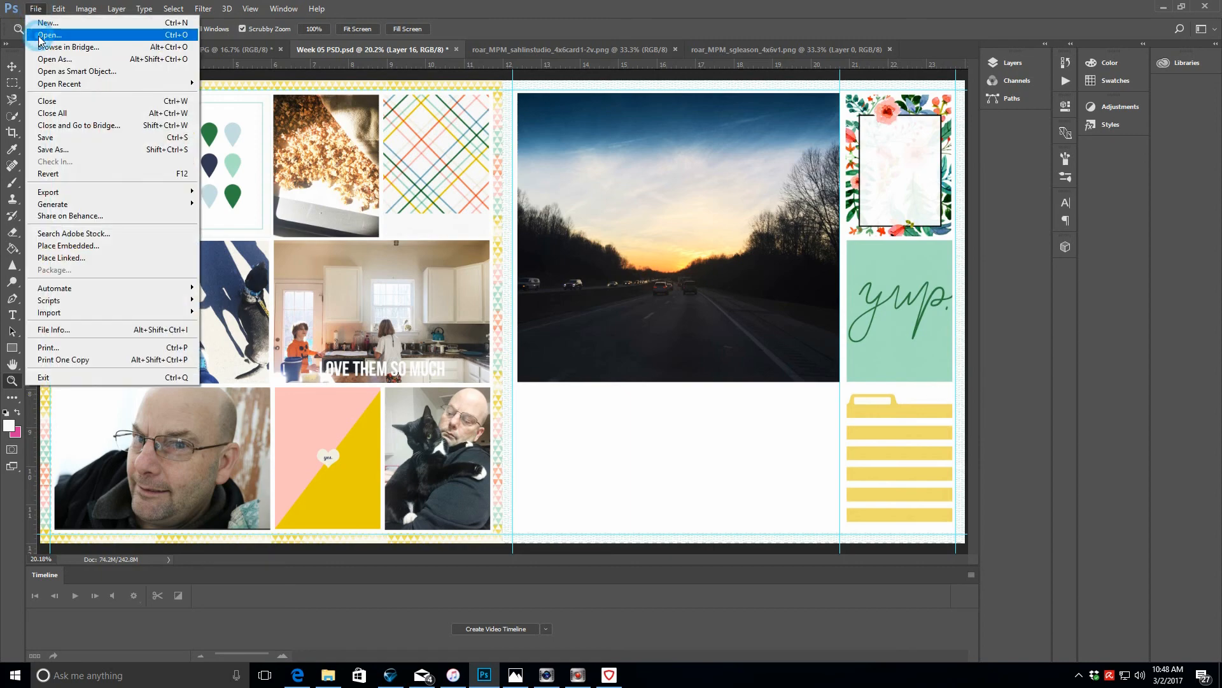
click(38, 35)
click(774, 137)
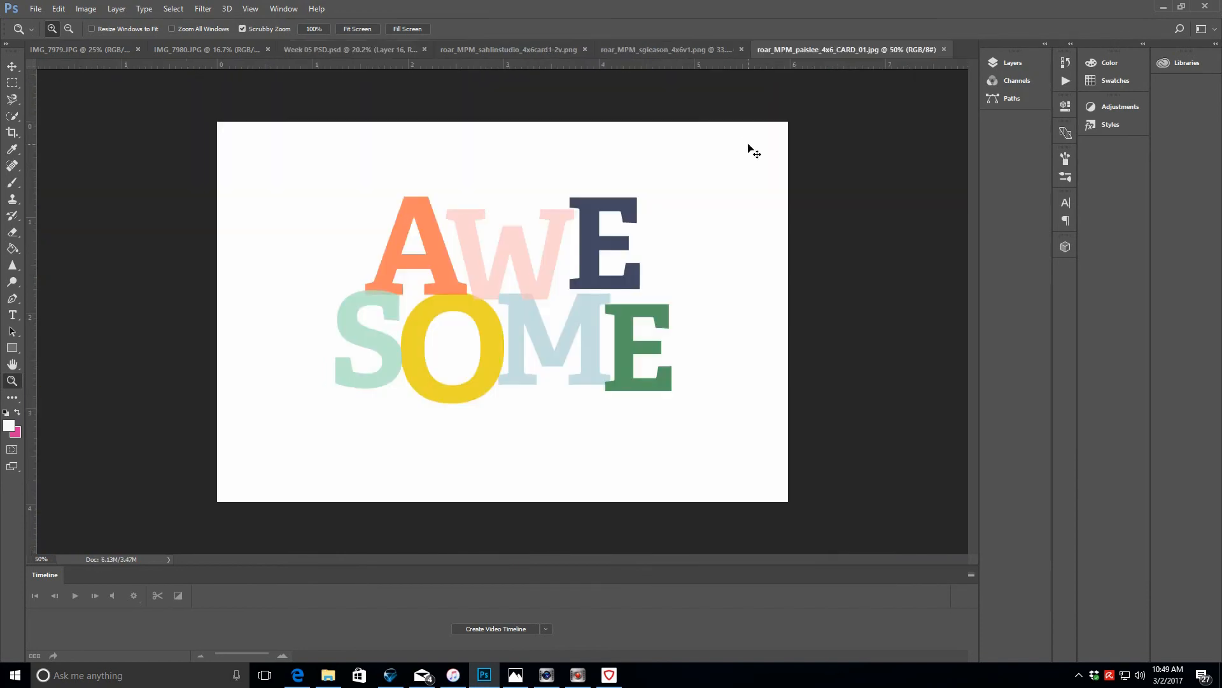
- Copy the "AWESOME" card into Week 05 as the topmost layer and place it below the large sunset photo
click(350, 49)
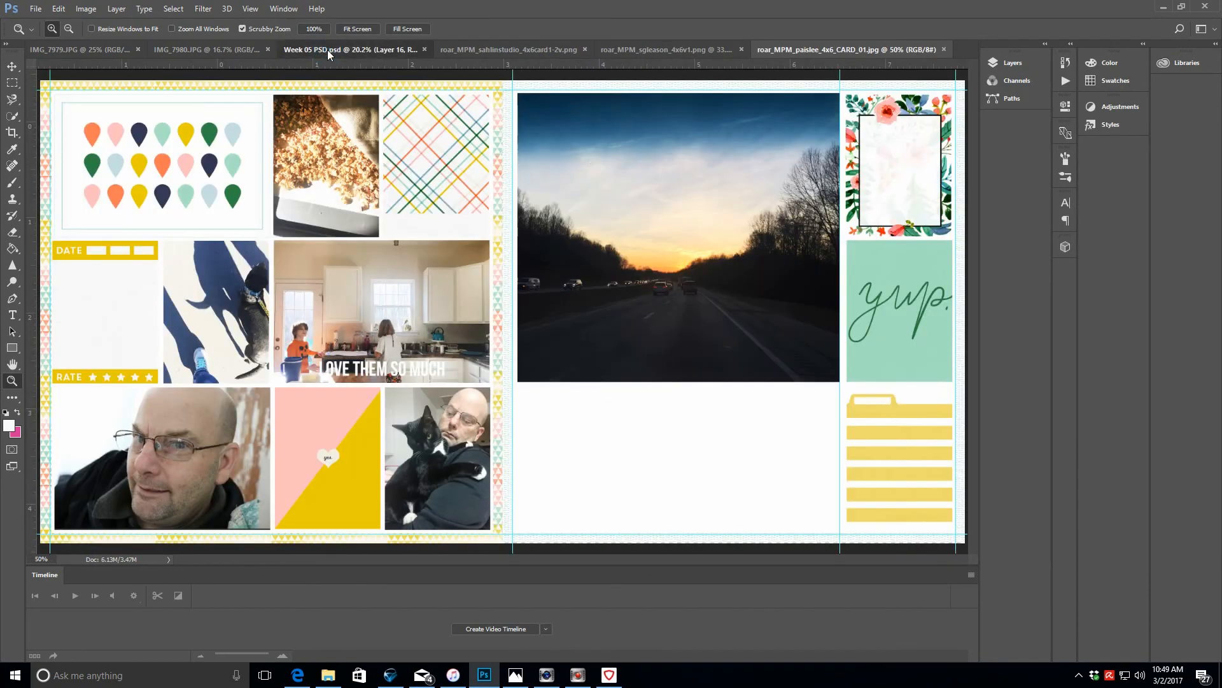
click(1011, 63)
key(ctrl+v)
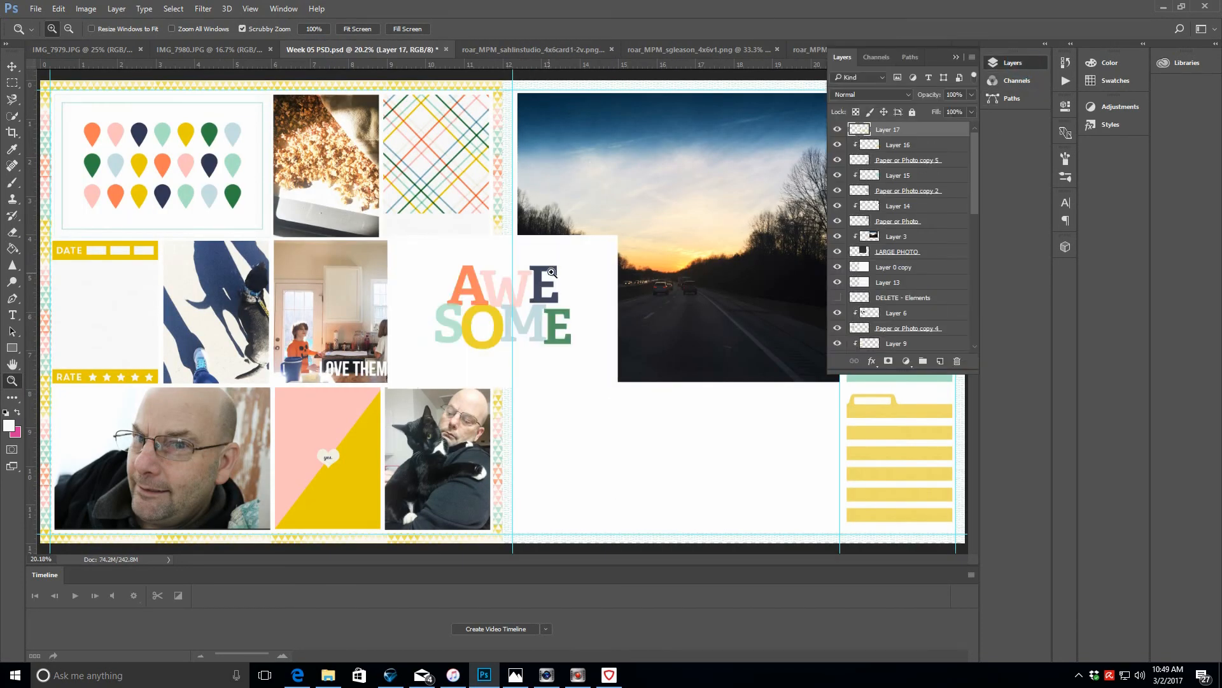
key(v)
drag(540, 296, 671, 443)
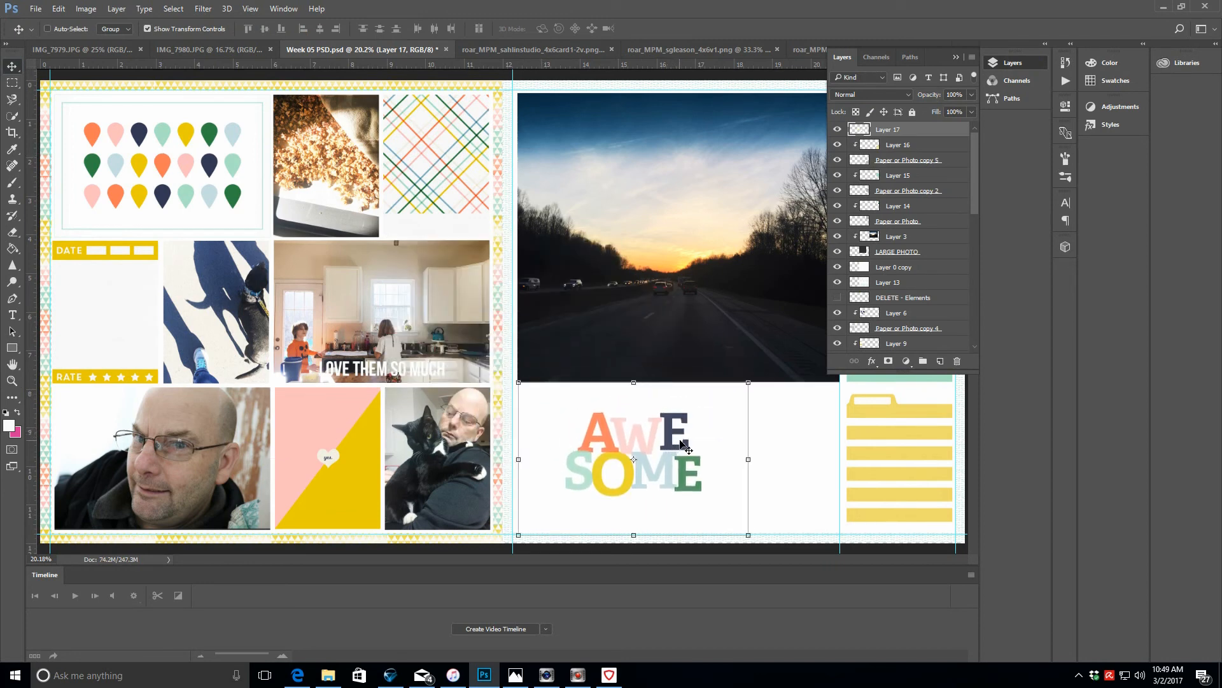
- Apply an Outer Glow to the "AWESOME" card with 100% opacity, 6% spread and 4 px size
click(872, 361)
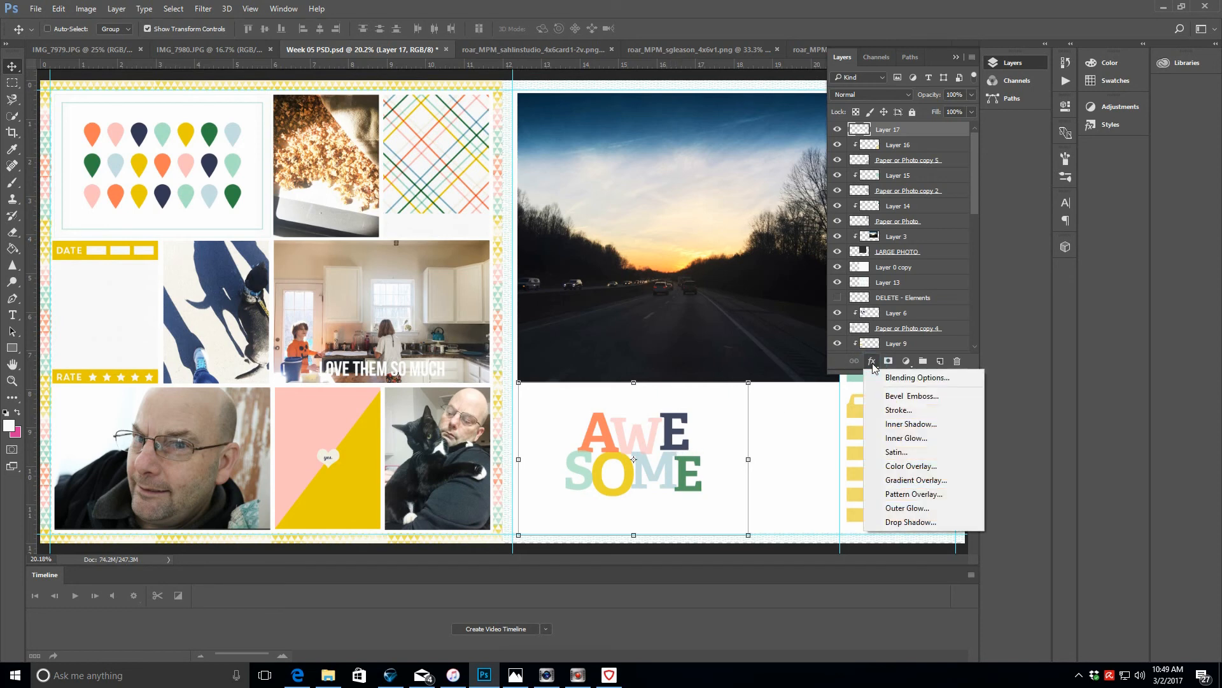
click(879, 508)
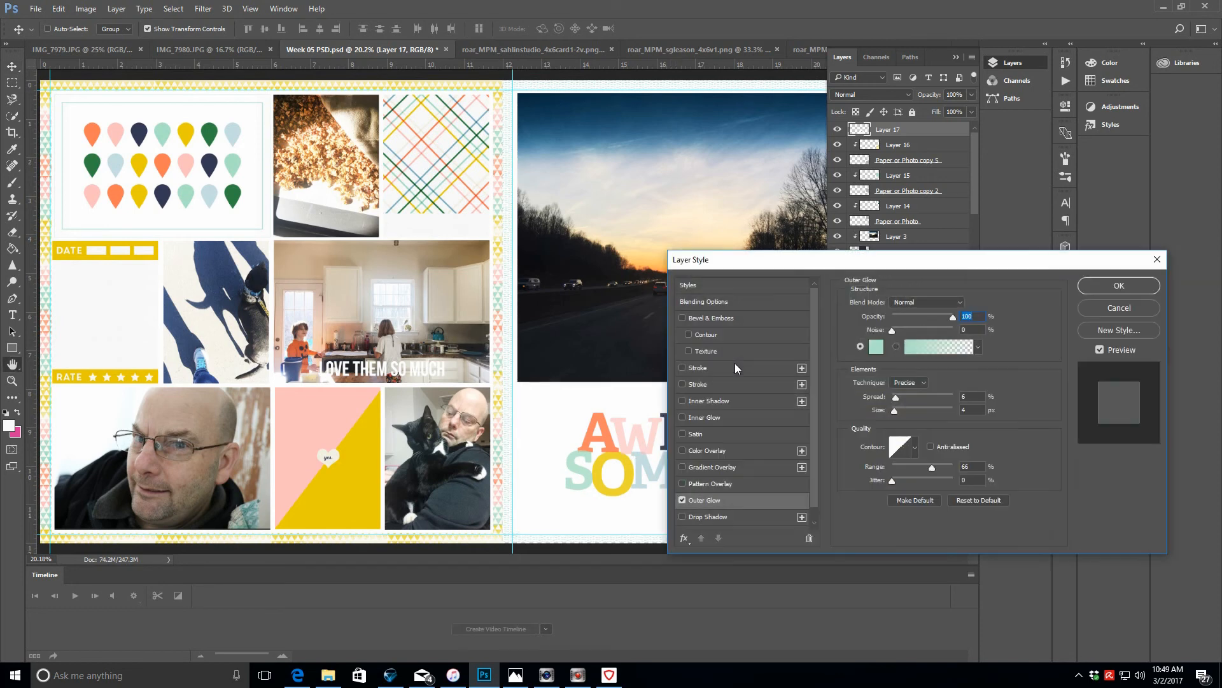
click(1098, 285)
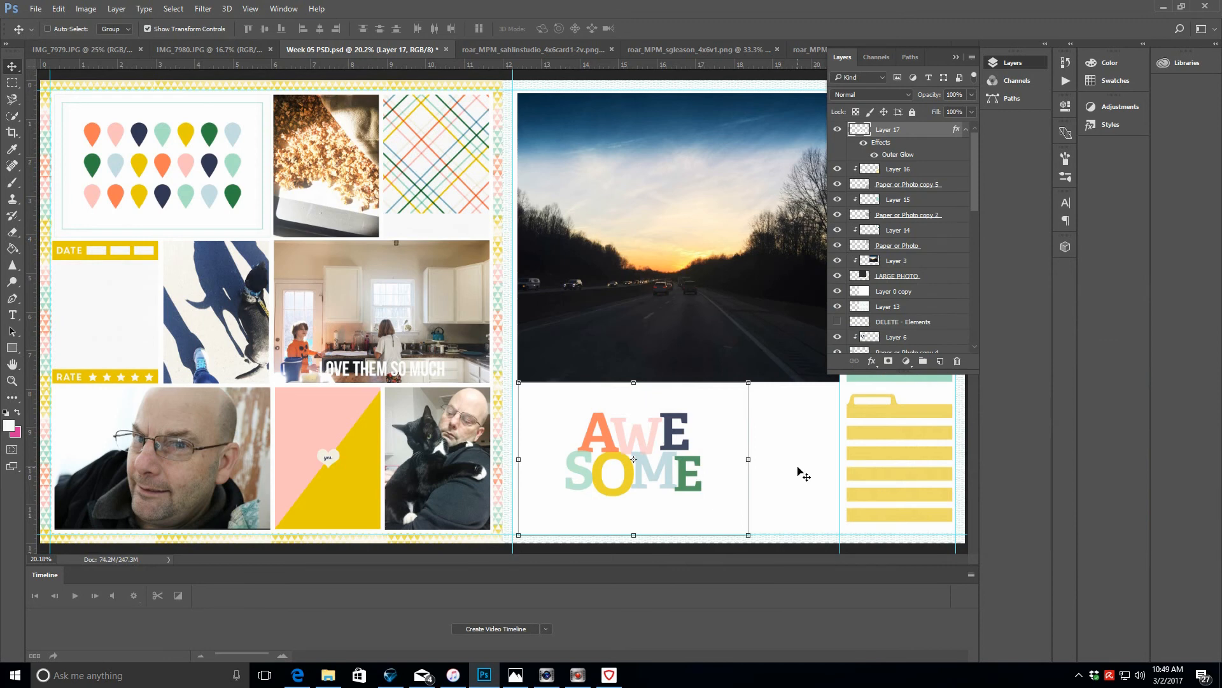
- Scale the "AWESOME" card down slightly and align it under the sunset photo's lower-left corner, leaving an even gap
drag(748, 534, 739, 529)
drag(519, 382, 524, 391)
drag(738, 528, 734, 526)
drag(687, 461, 680, 460)
click(562, 29)
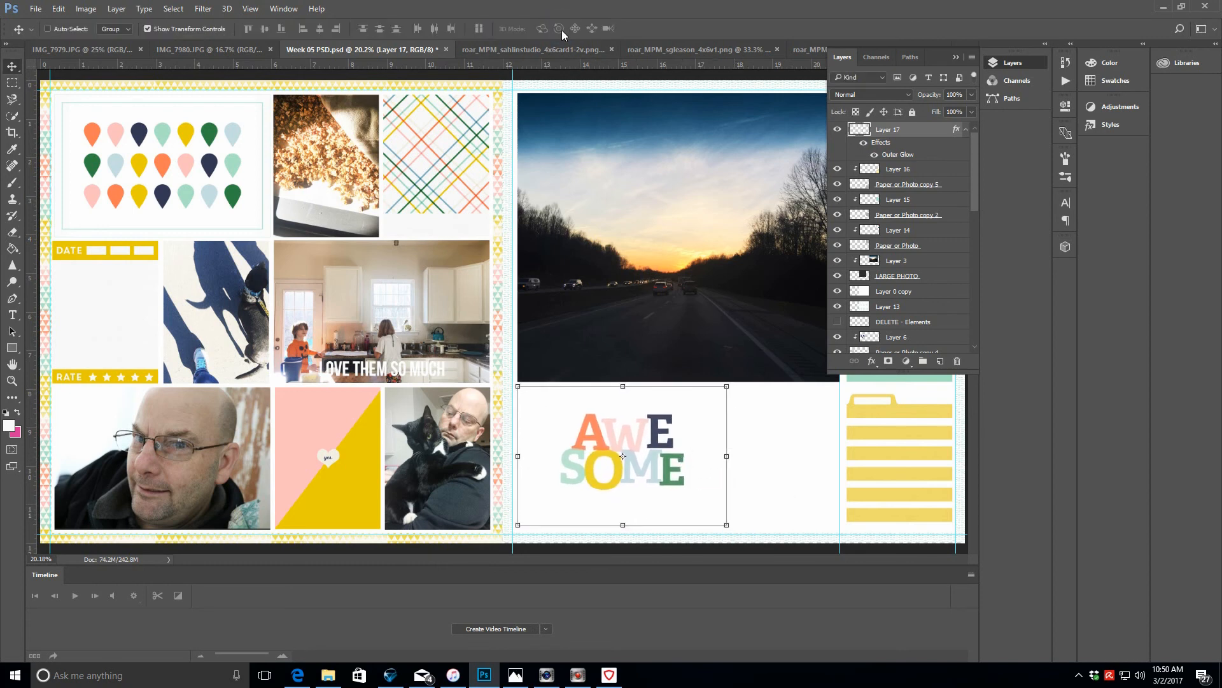
click(938, 292)
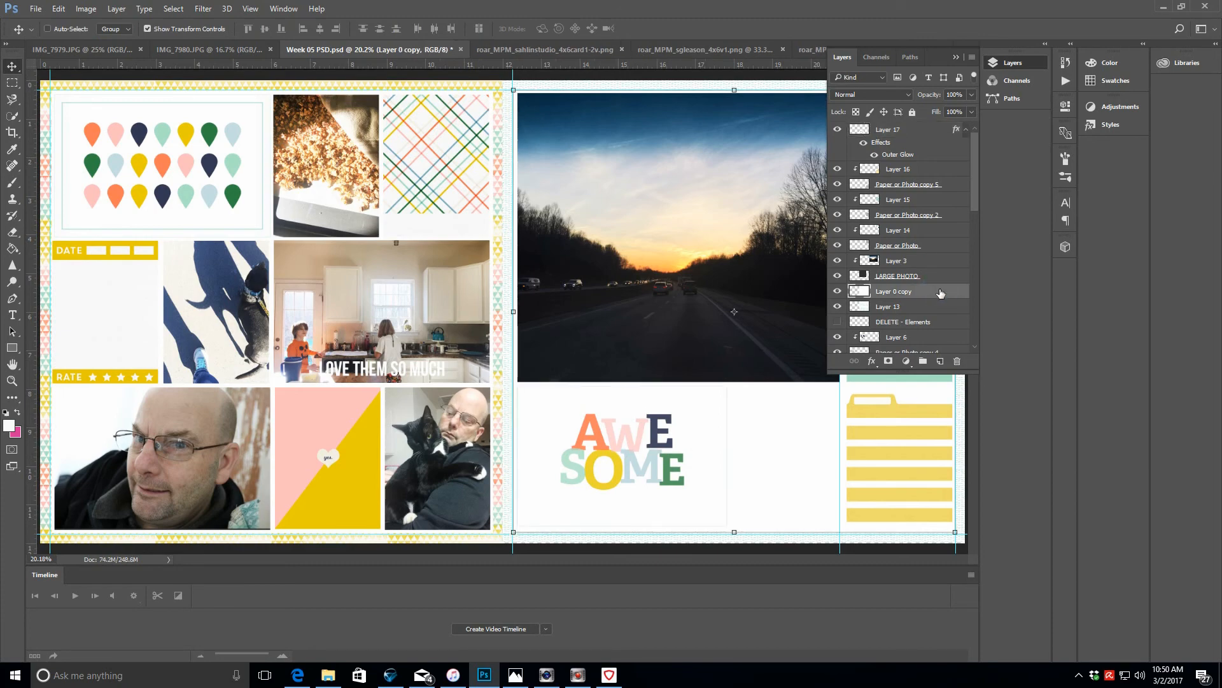
click(35, 9)
click(51, 35)
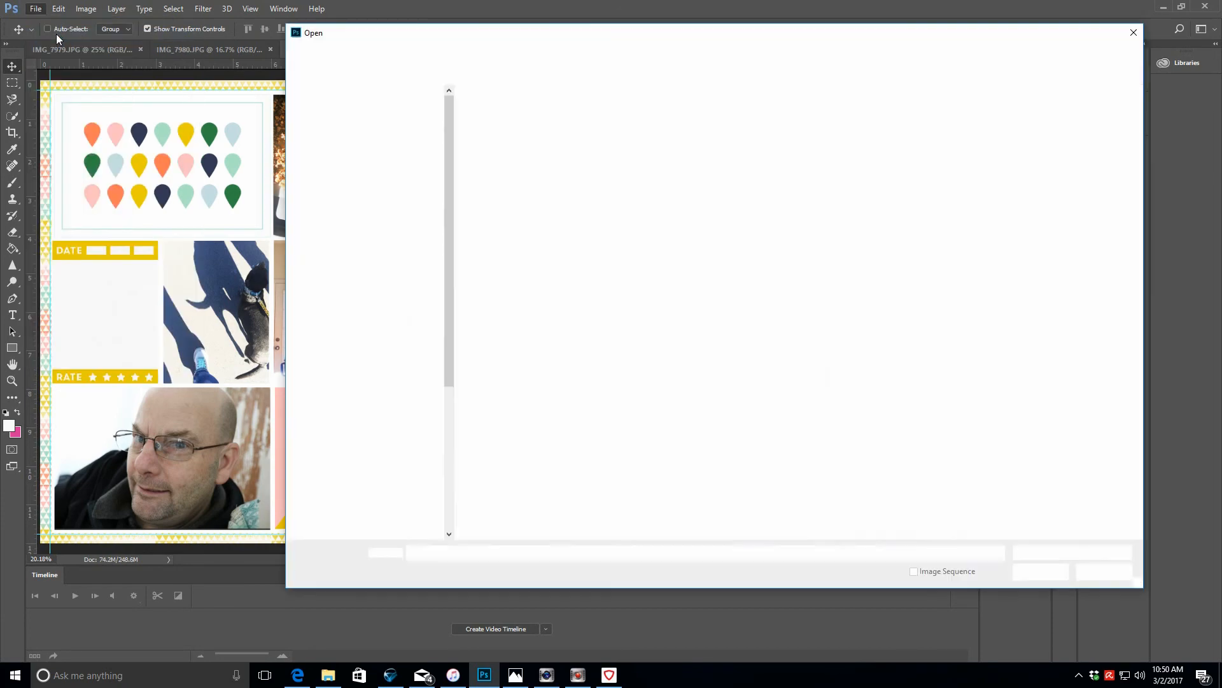
double_click(507, 111)
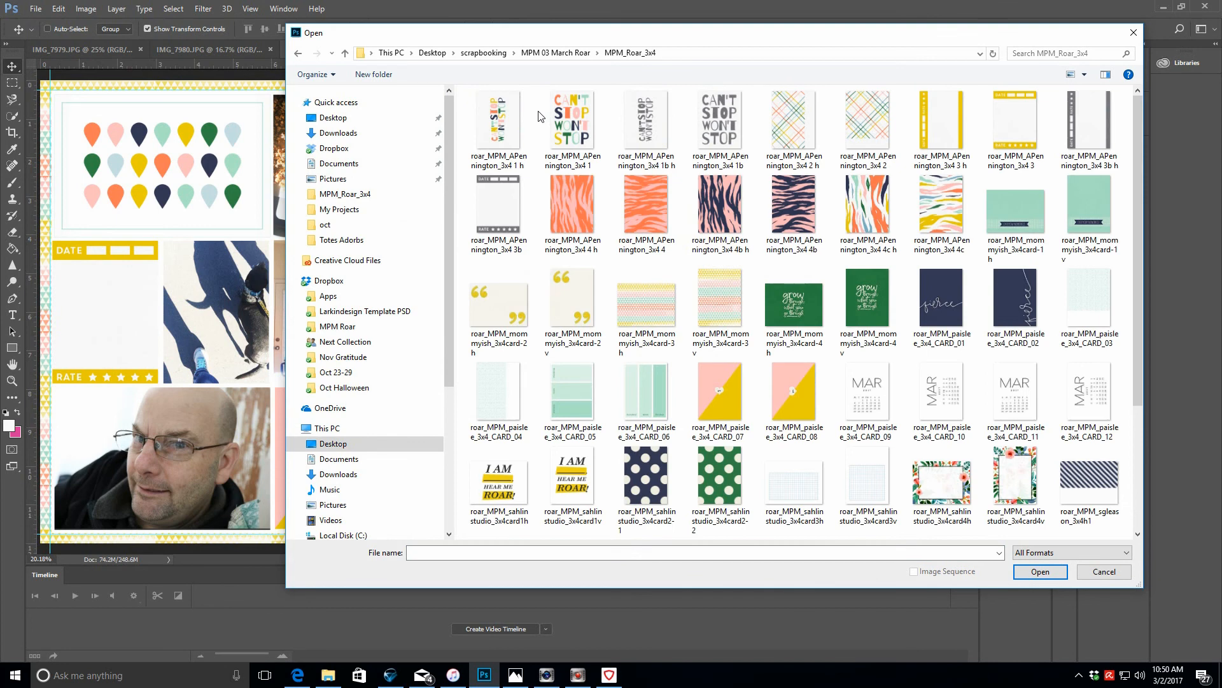
scroll(1138, 120, down, 3)
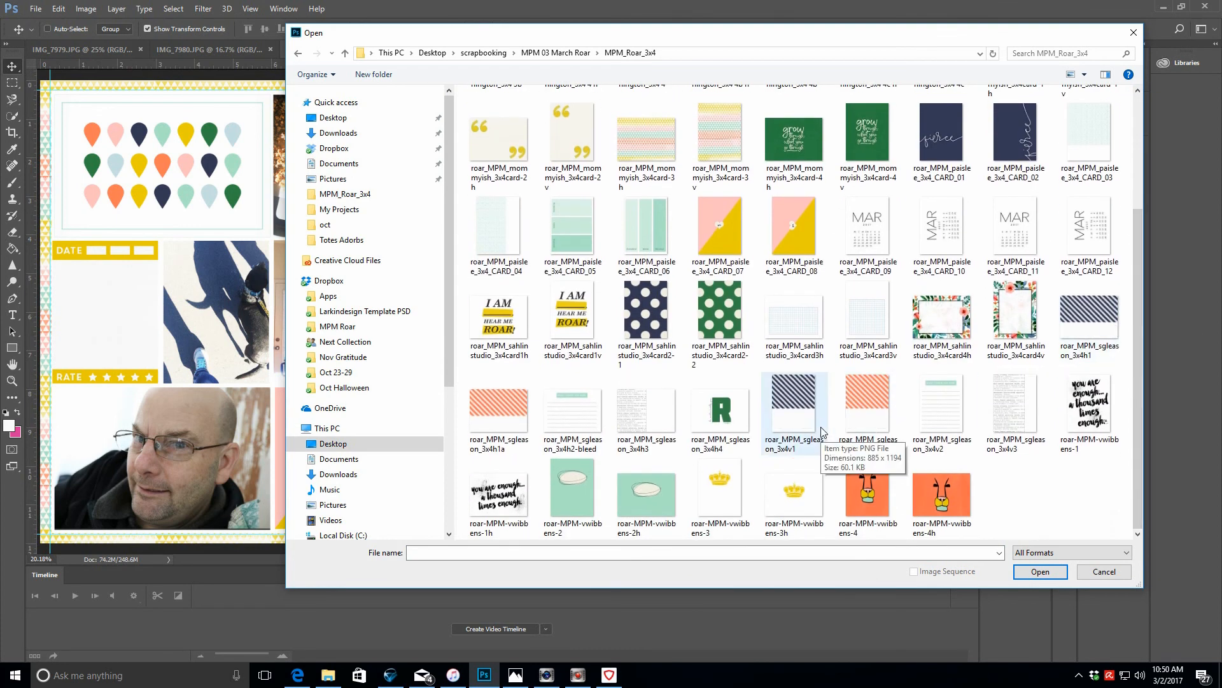
drag(910, 37, 854, 555)
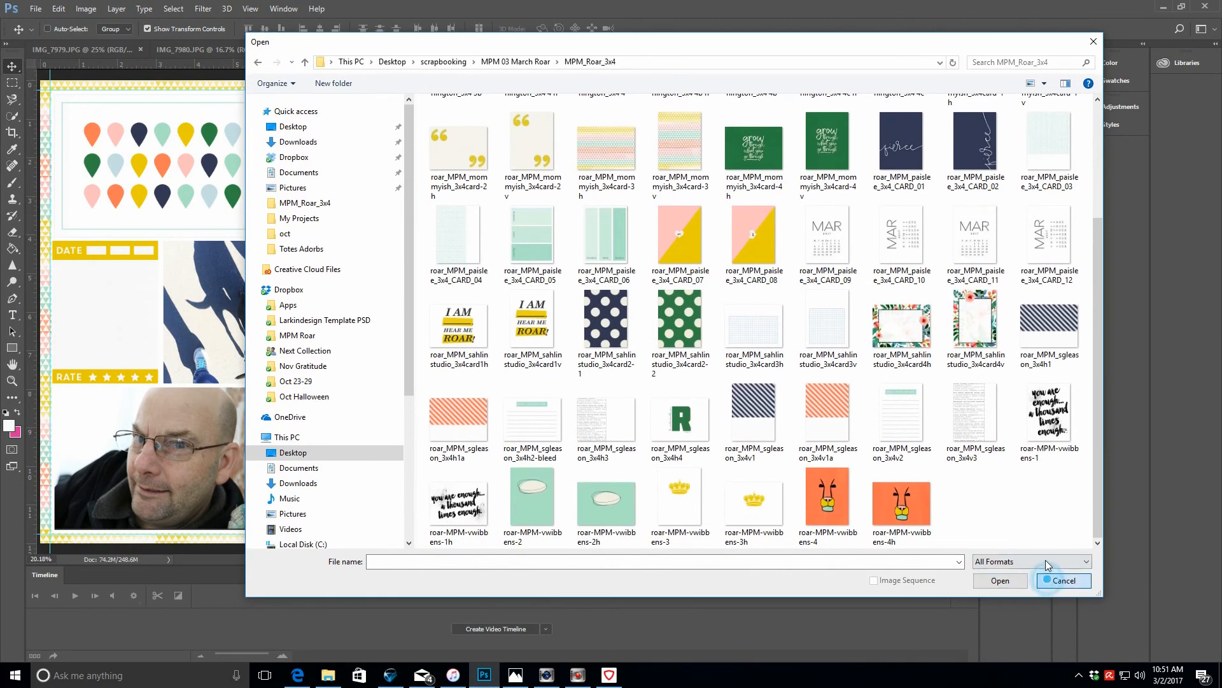
click(1076, 581)
click(957, 56)
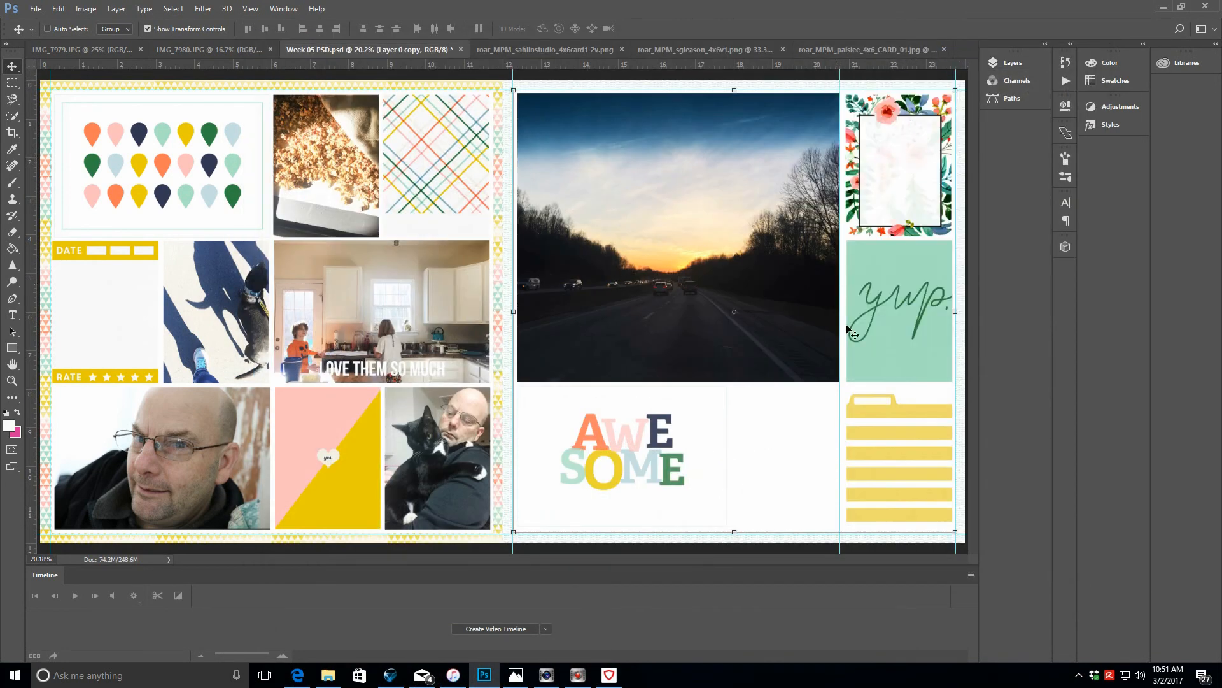
- Open roar_MPM_paislee_3x4_CARD_05 from the MPM_Roar_3x4 folder
click(36, 9)
click(48, 38)
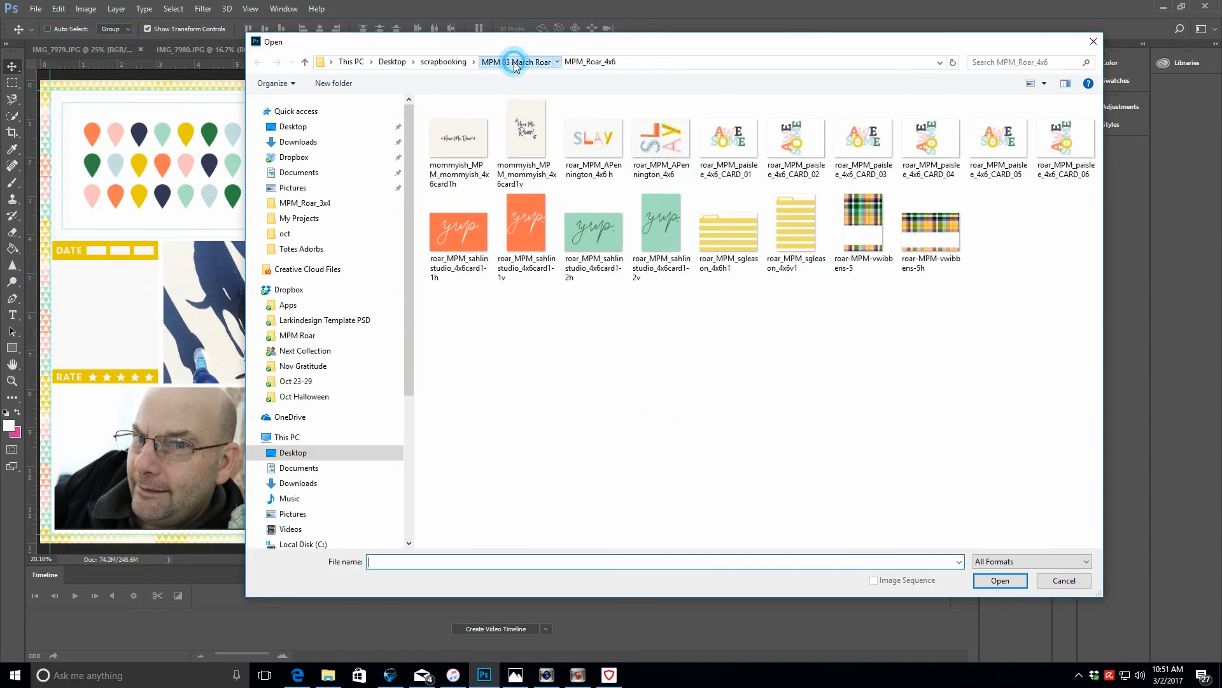
double_click(484, 120)
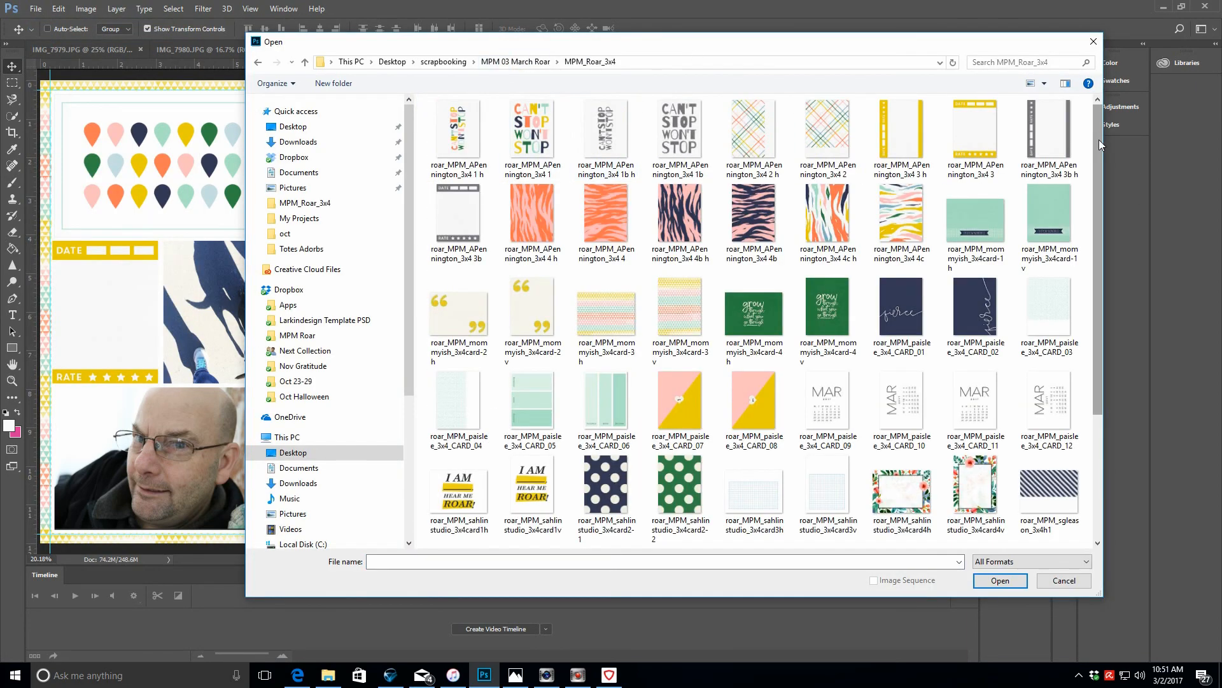
scroll(1093, 198, down, 2)
scroll(1093, 198, down, 2)
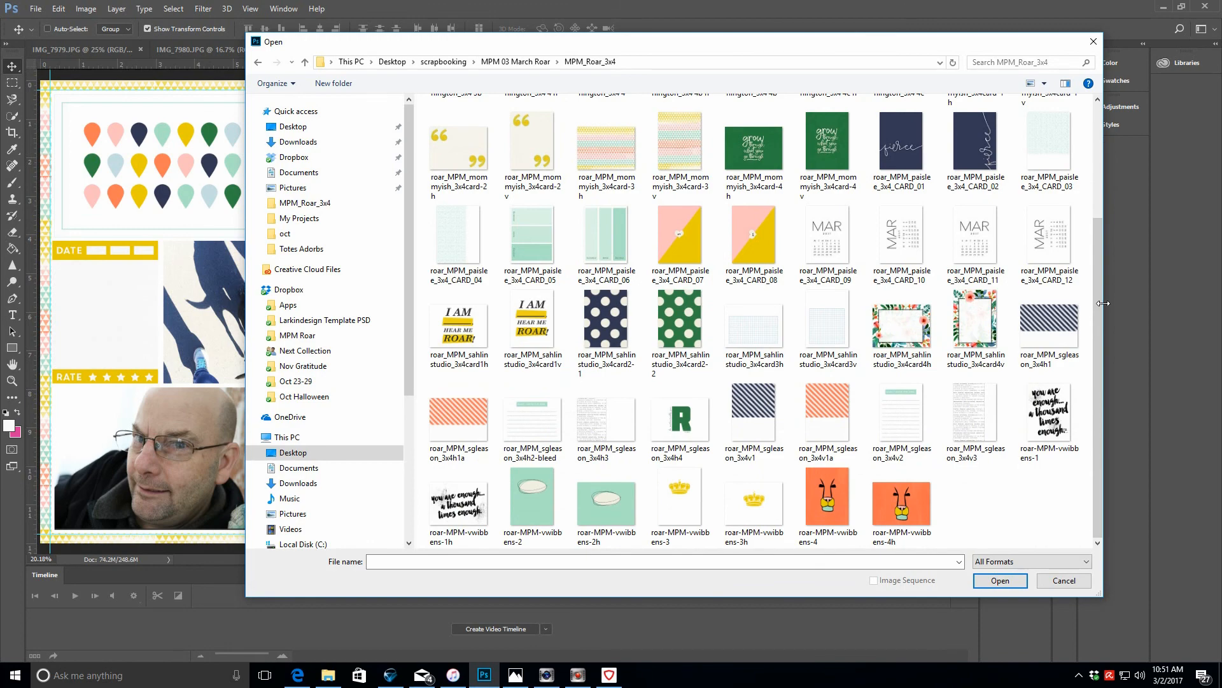
click(536, 239)
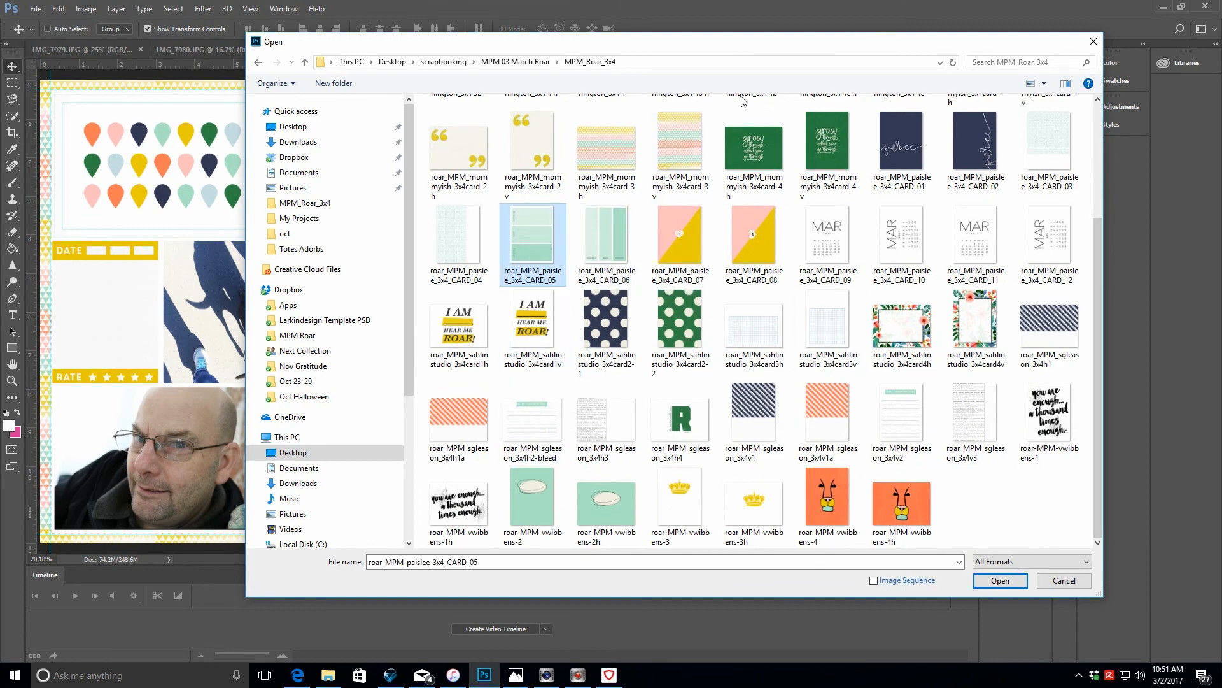
drag(769, 46, 885, 82)
click(1101, 617)
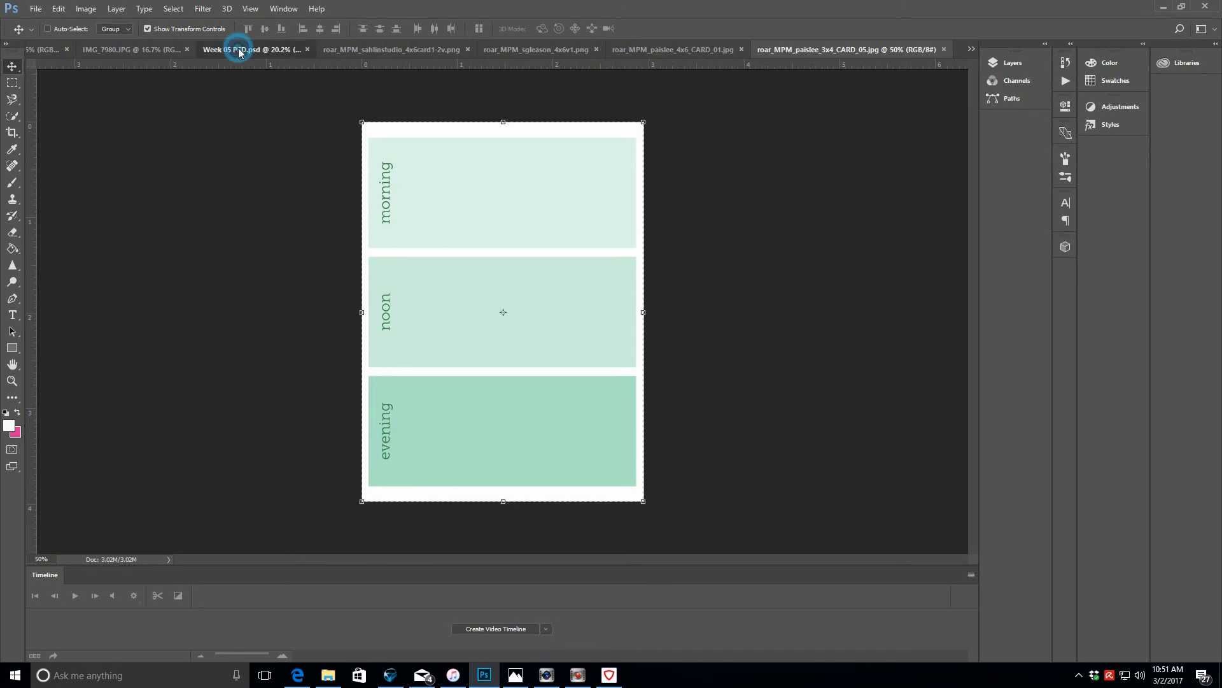
- Copy the green morning/noon/evening card into Week 05 above Layer 17
click(248, 49)
click(1012, 63)
click(960, 145)
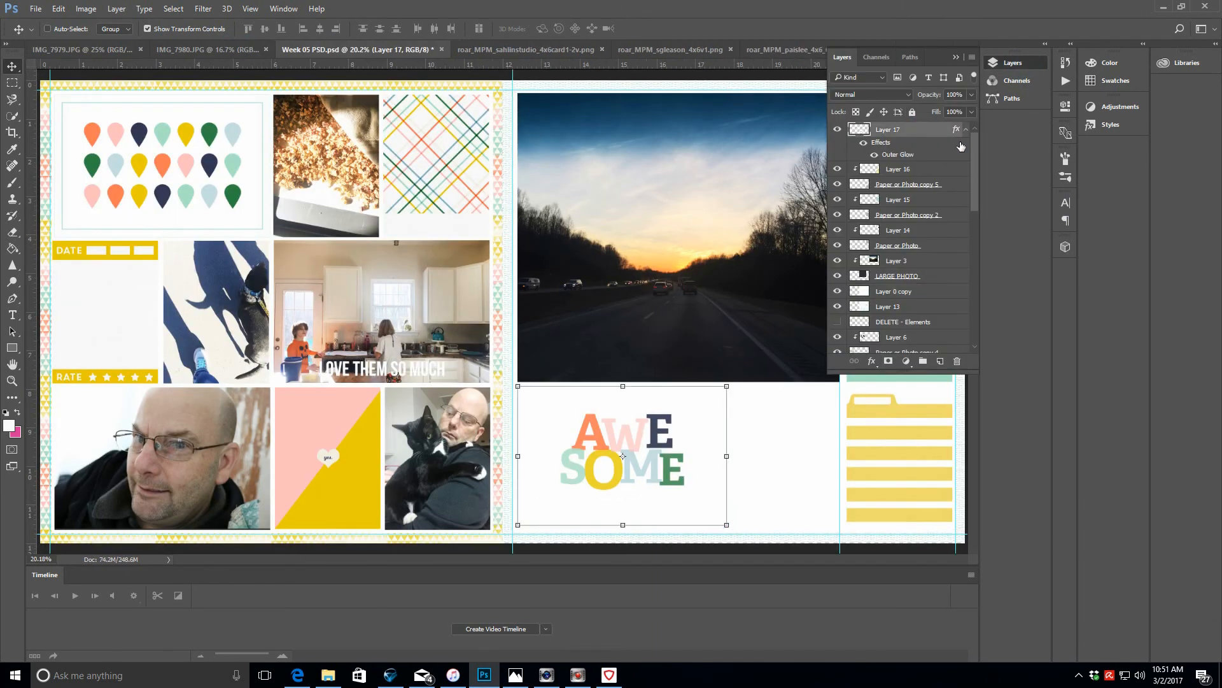
key(ctrl+v)
- Duplicate the Paper or Photo copy 5 frame, move the duplicate above Layer 17, and place it between the "AWESOME" and yellow folder cards
click(928, 202)
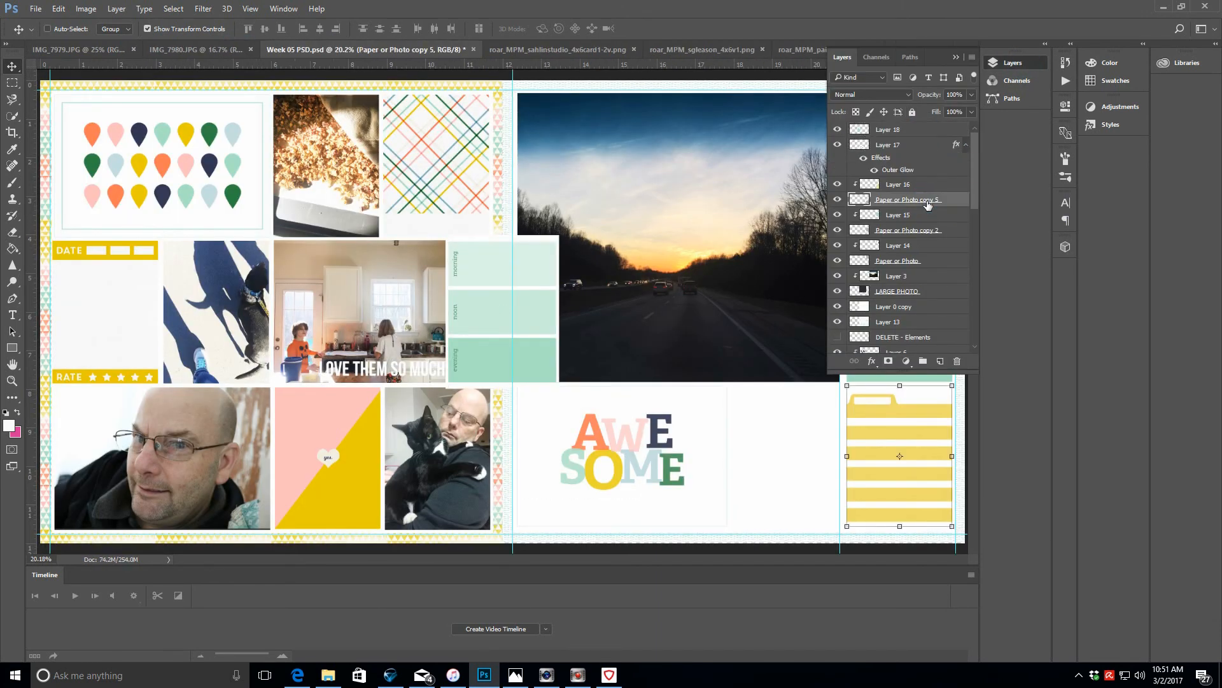
right_click(927, 203)
click(955, 135)
click(726, 203)
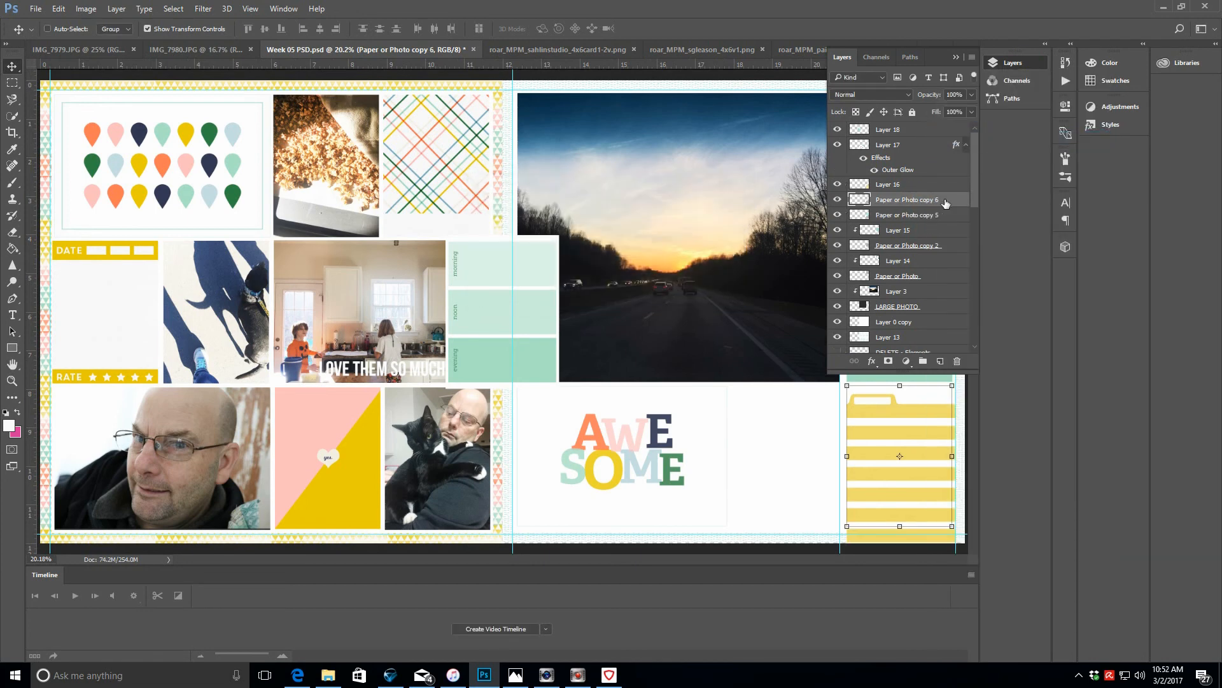
drag(941, 201, 947, 135)
drag(933, 420, 820, 424)
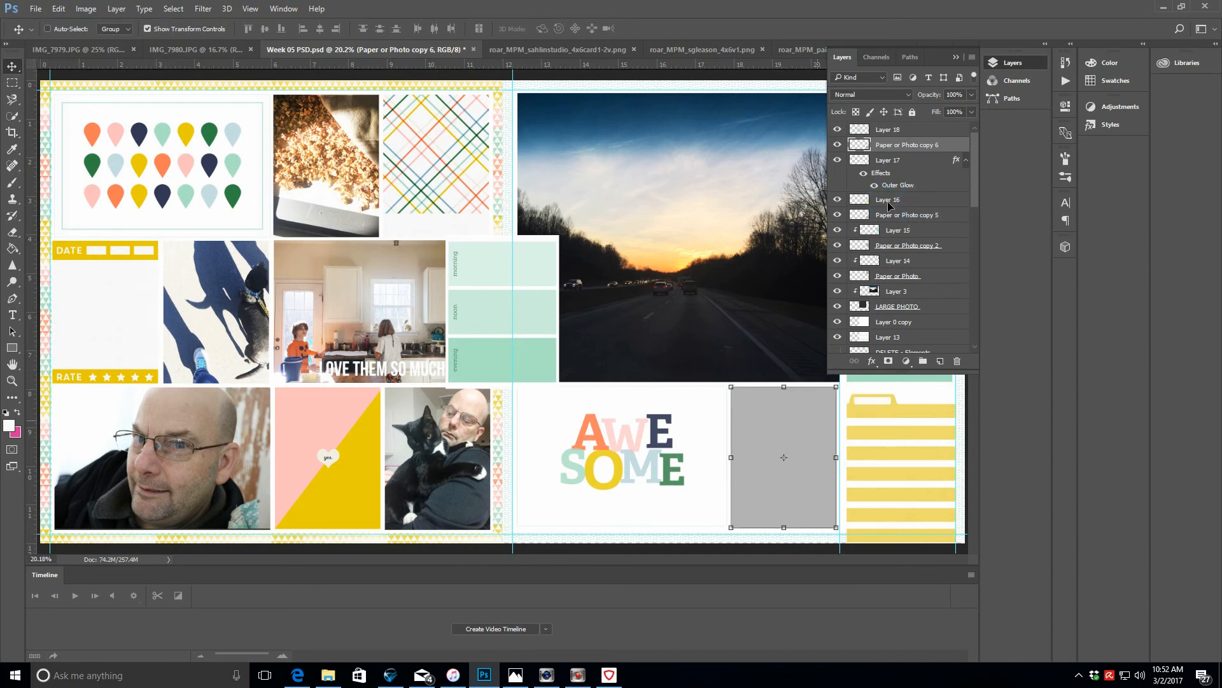
click(610, 675)
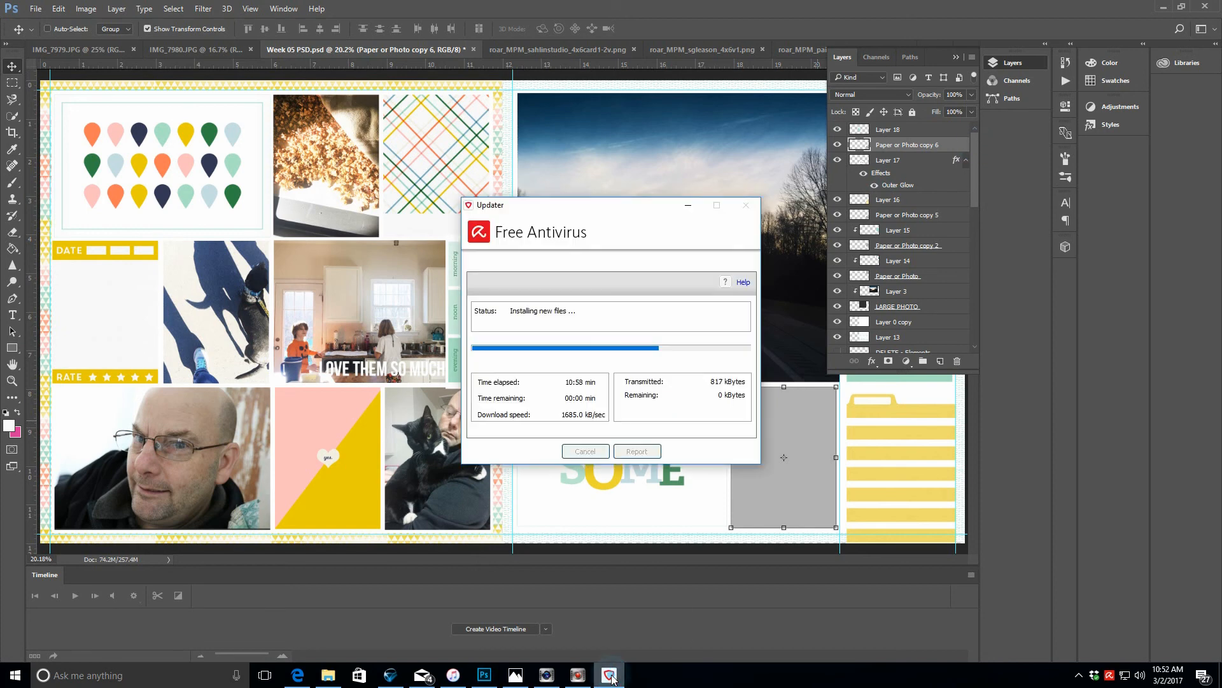
click(675, 624)
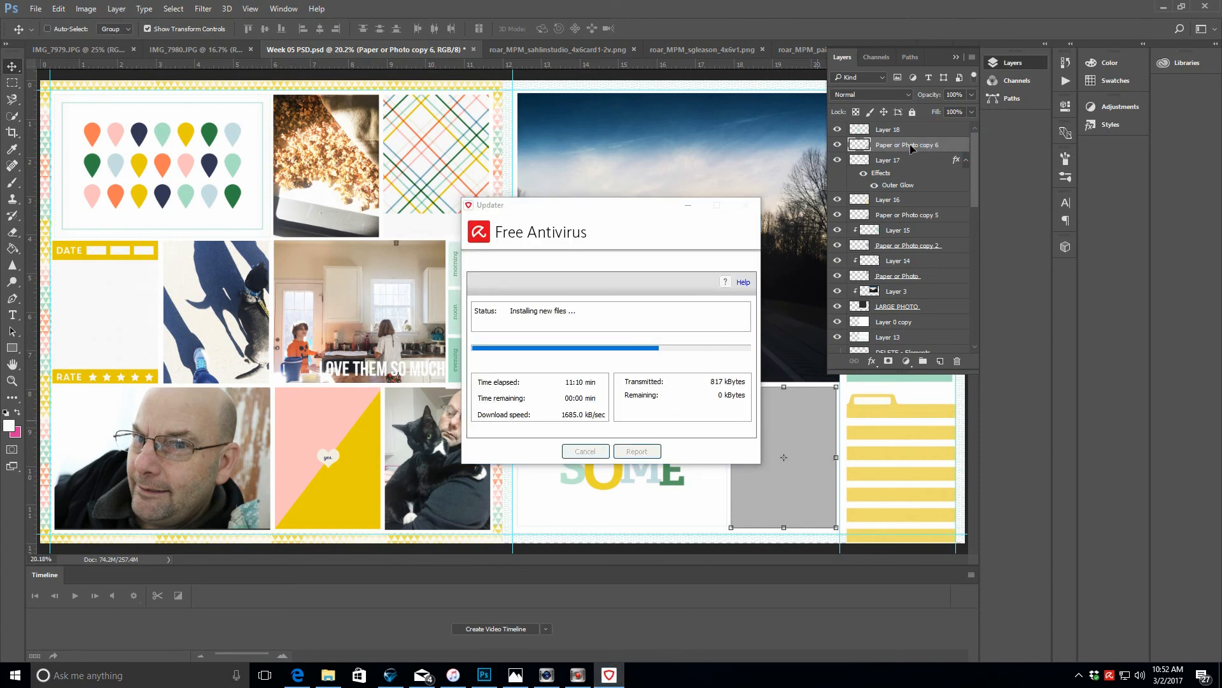
click(911, 200)
click(910, 230)
scroll(962, 187, down, 3)
scroll(953, 183, up, 3)
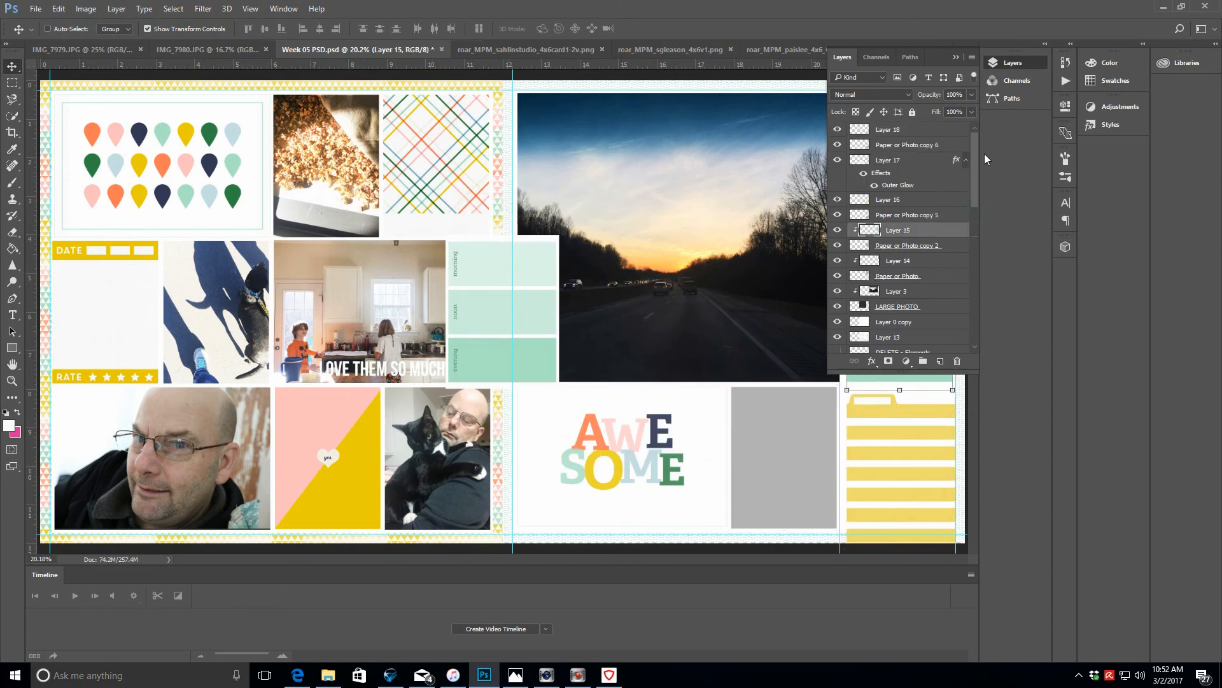
click(917, 146)
- Clip the yellow folder card on Layer 16 back to its Paper or Photo copy 5 frame
click(918, 199)
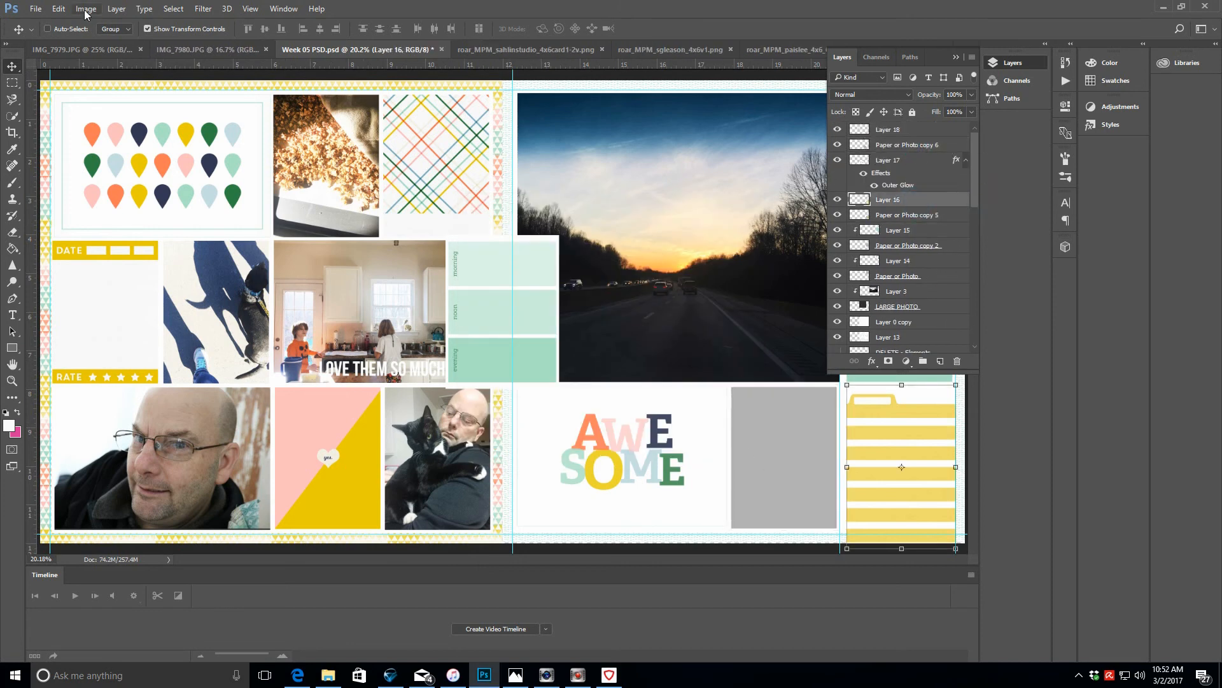
click(116, 9)
click(149, 204)
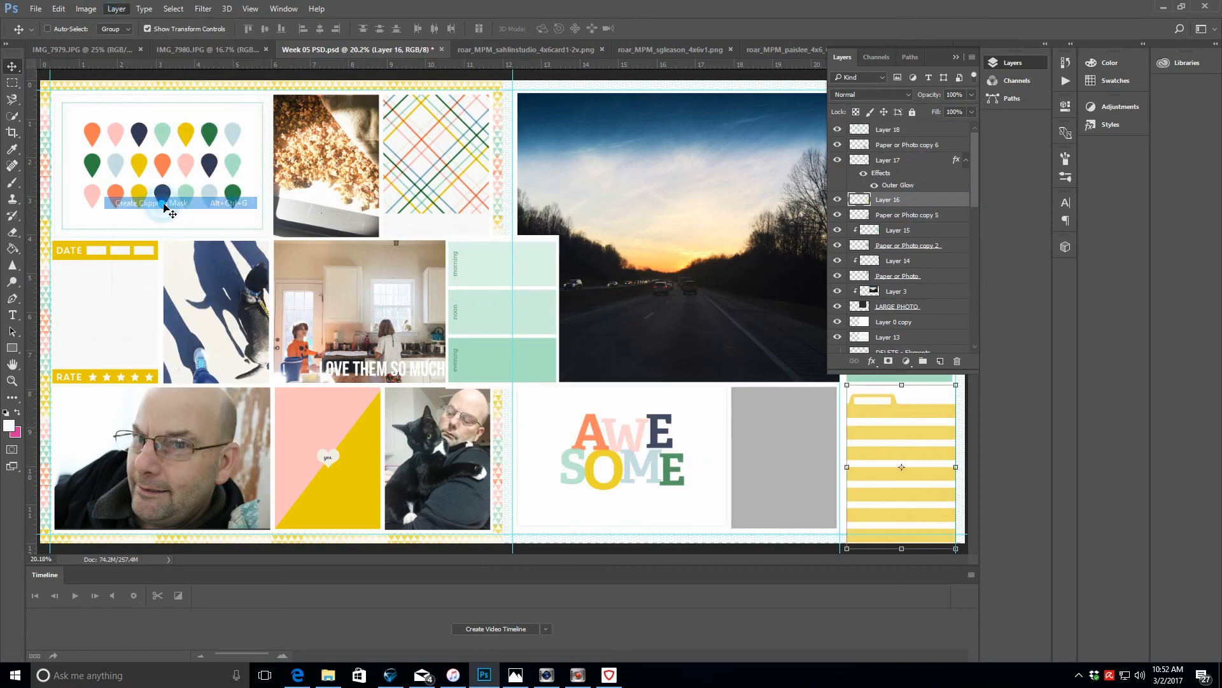
- Move the green morning/noon/evening card over the gray frame beside "AWESOME" and clip it to that frame
click(923, 147)
click(917, 129)
drag(532, 268, 812, 412)
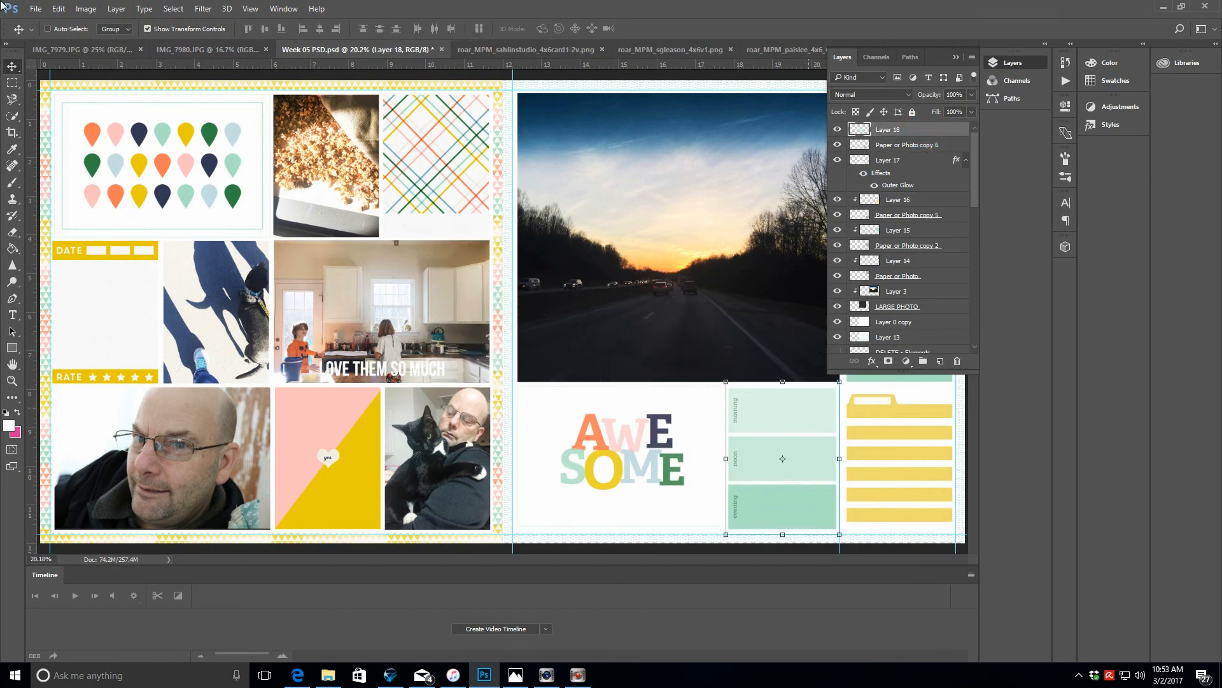
click(117, 9)
click(181, 201)
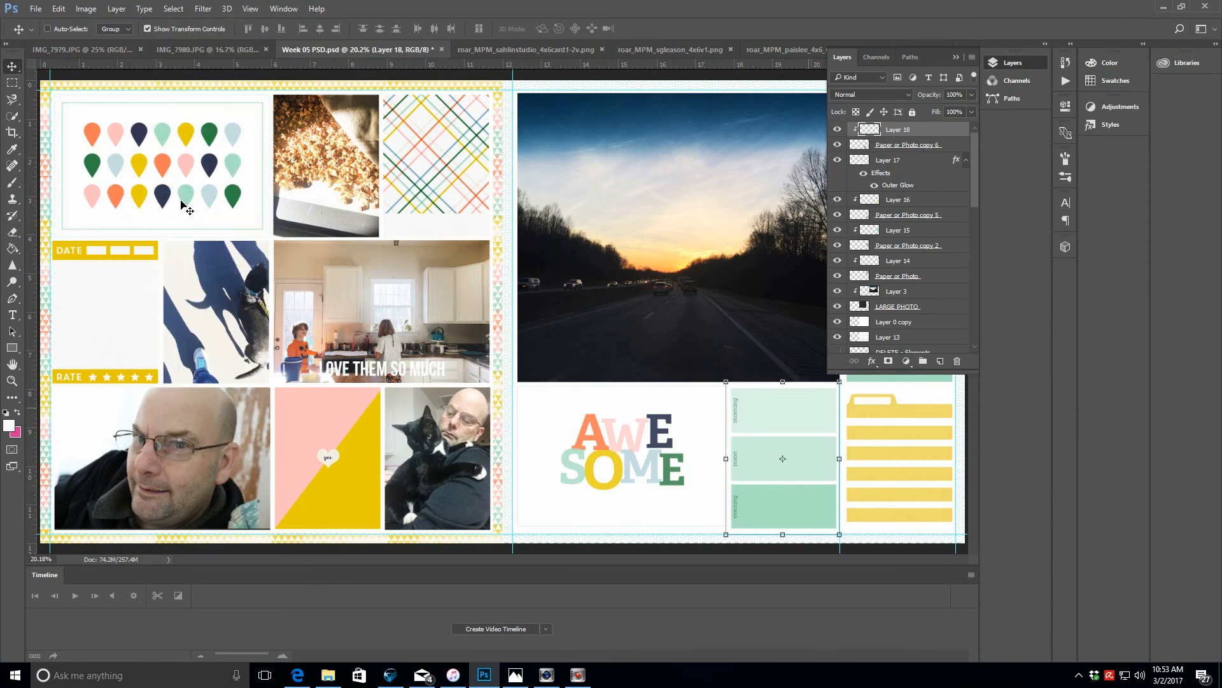
- Nudge the green morning/noon/evening card up slightly inside its frame and fine-tune its scale
key(z)
click(782, 459)
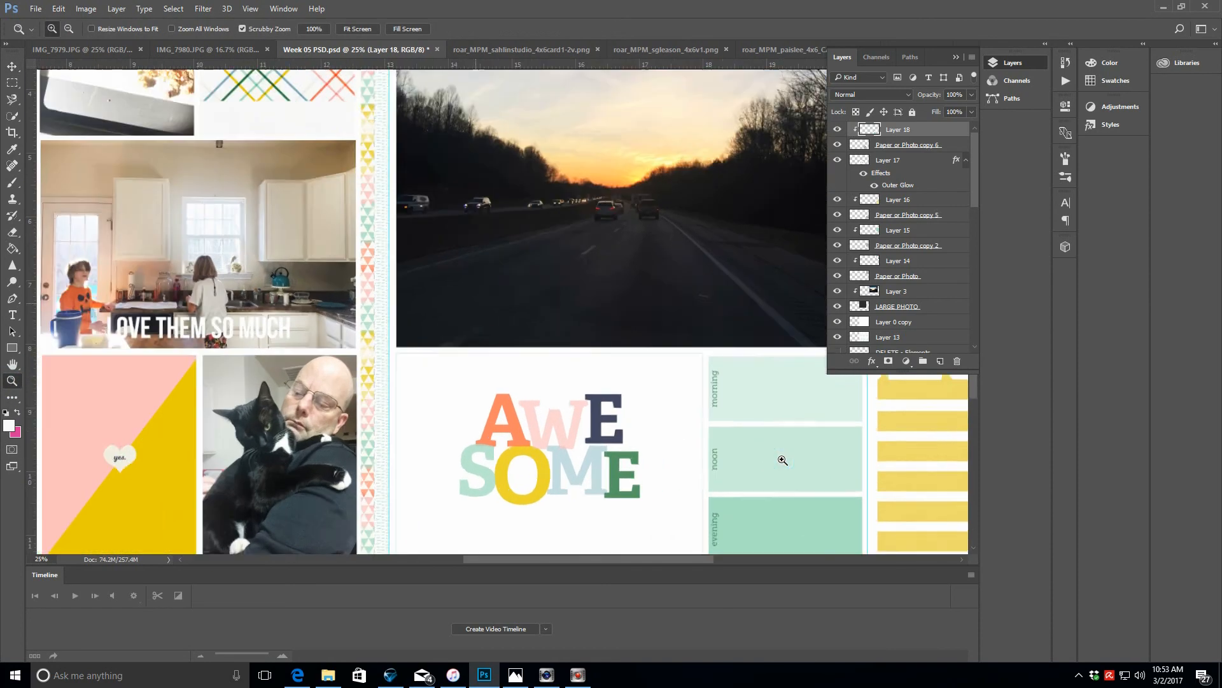
click(782, 459)
drag(689, 560, 729, 560)
key(v)
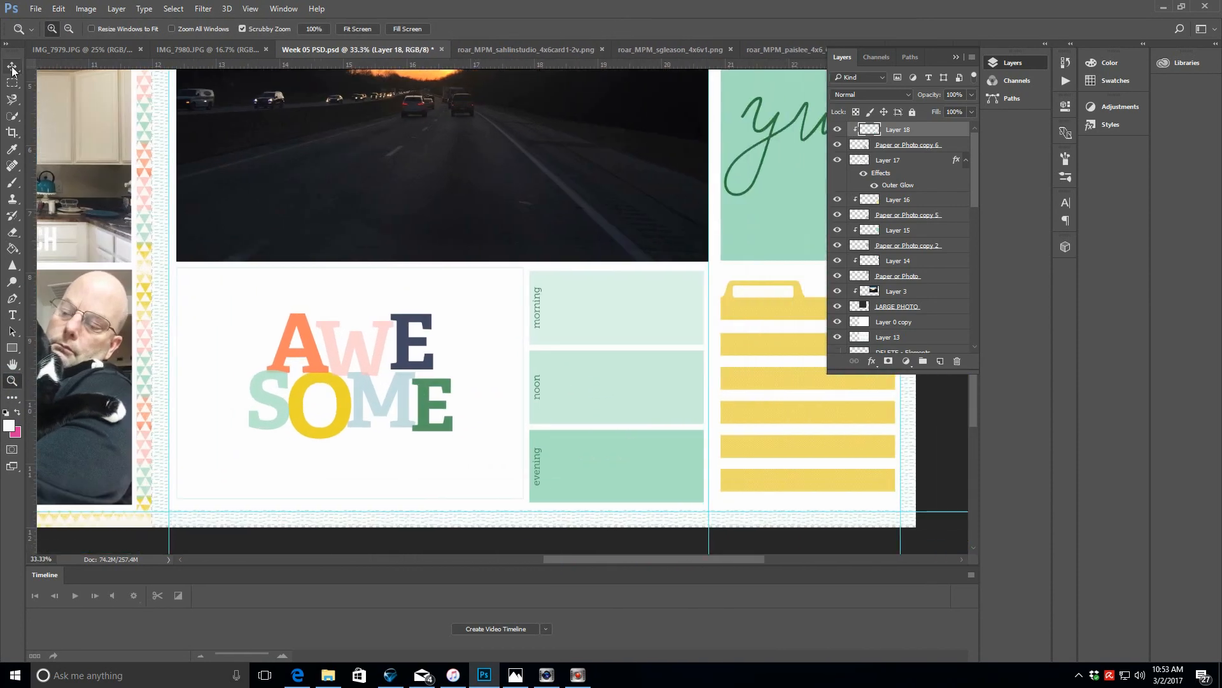
drag(656, 456, 658, 450)
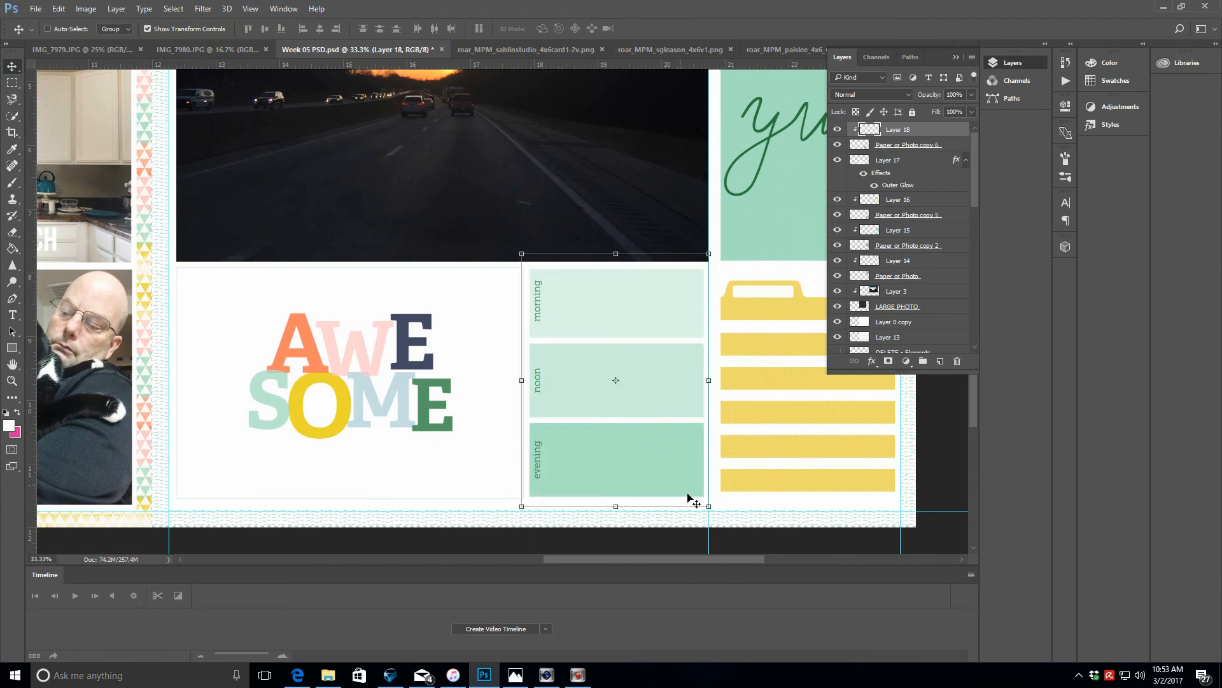
drag(708, 508, 711, 509)
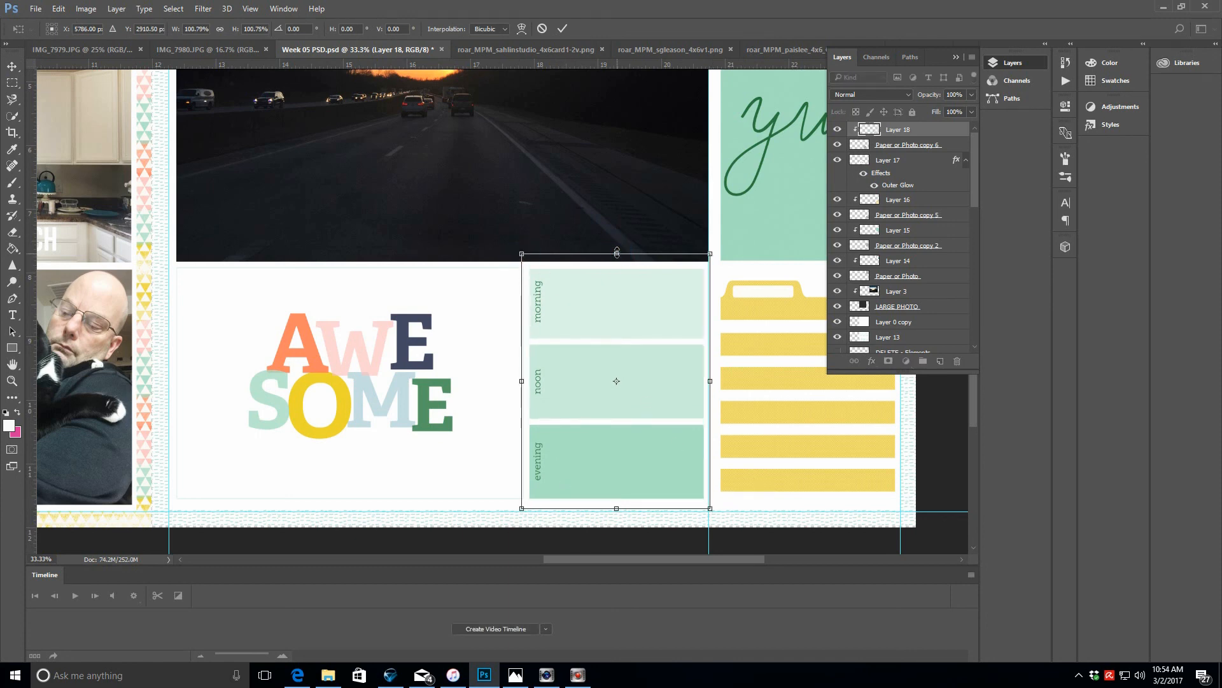
drag(617, 254, 617, 252)
click(561, 30)
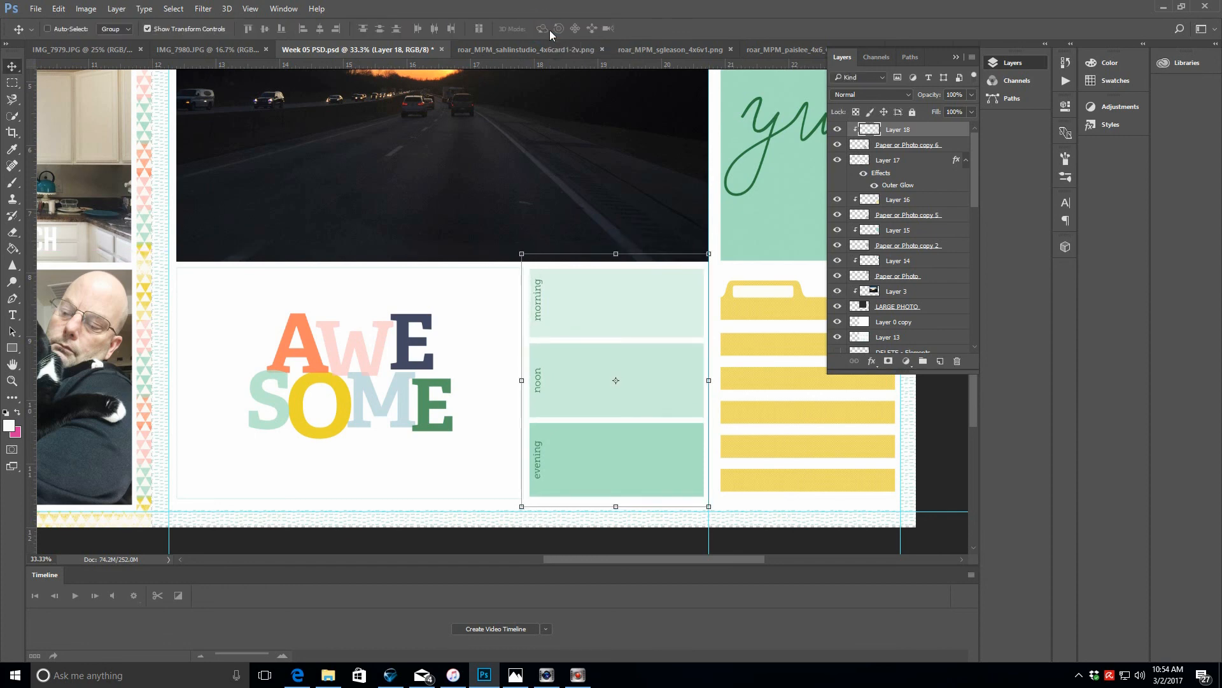
- Shorten the Paper or Photo copy 6 frame so its lower edge lines up with the "AWESOME" card
click(935, 146)
drag(656, 464, 652, 462)
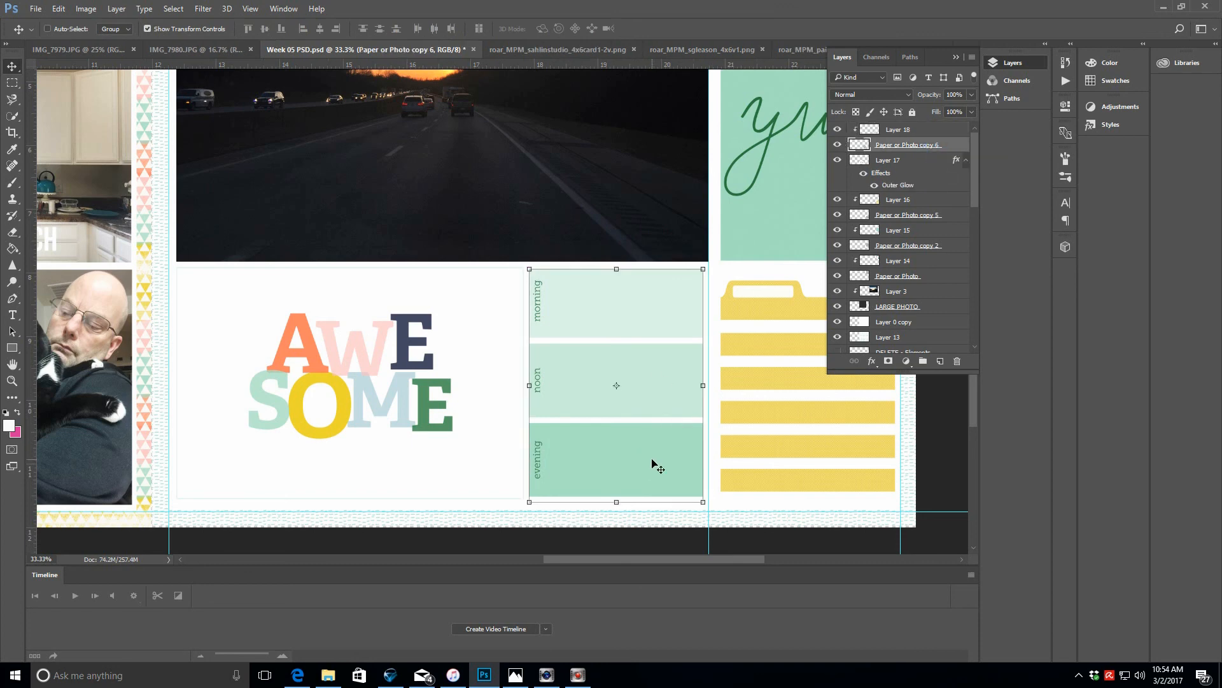
drag(616, 502, 616, 497)
drag(616, 269, 616, 268)
click(563, 29)
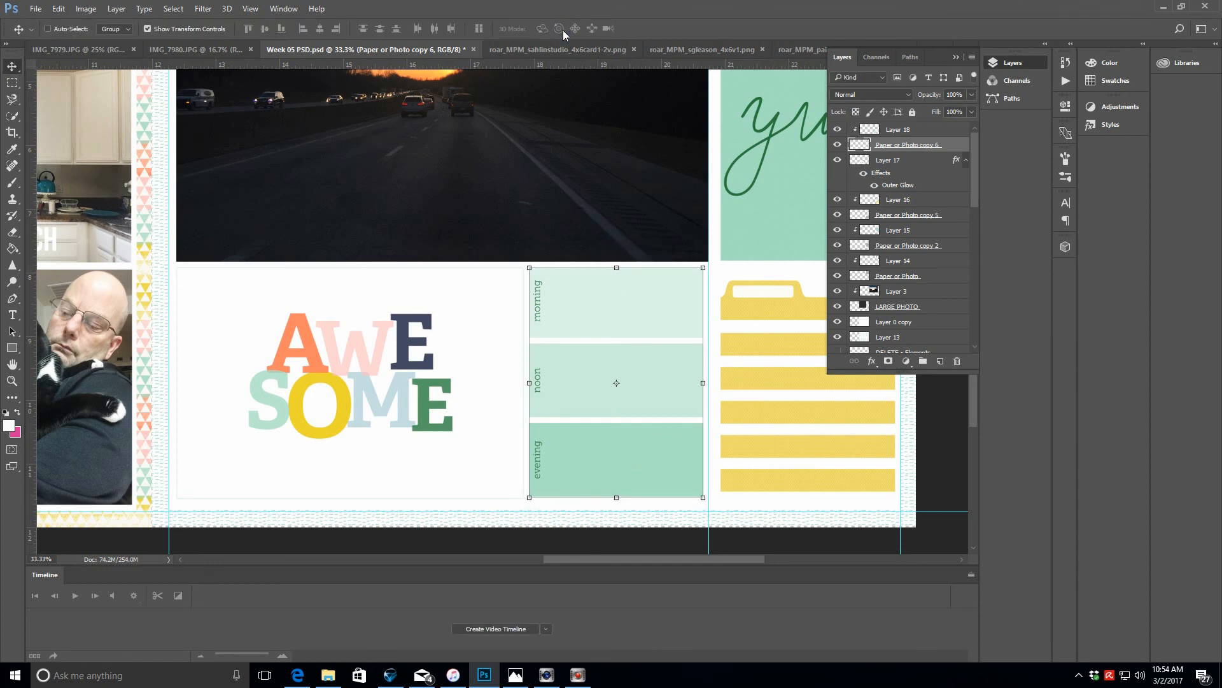
- Nudge the green card down slightly to even out its bands in the frame, and bring the whole spread into view
click(955, 128)
drag(663, 301, 664, 304)
click(957, 58)
key(z)
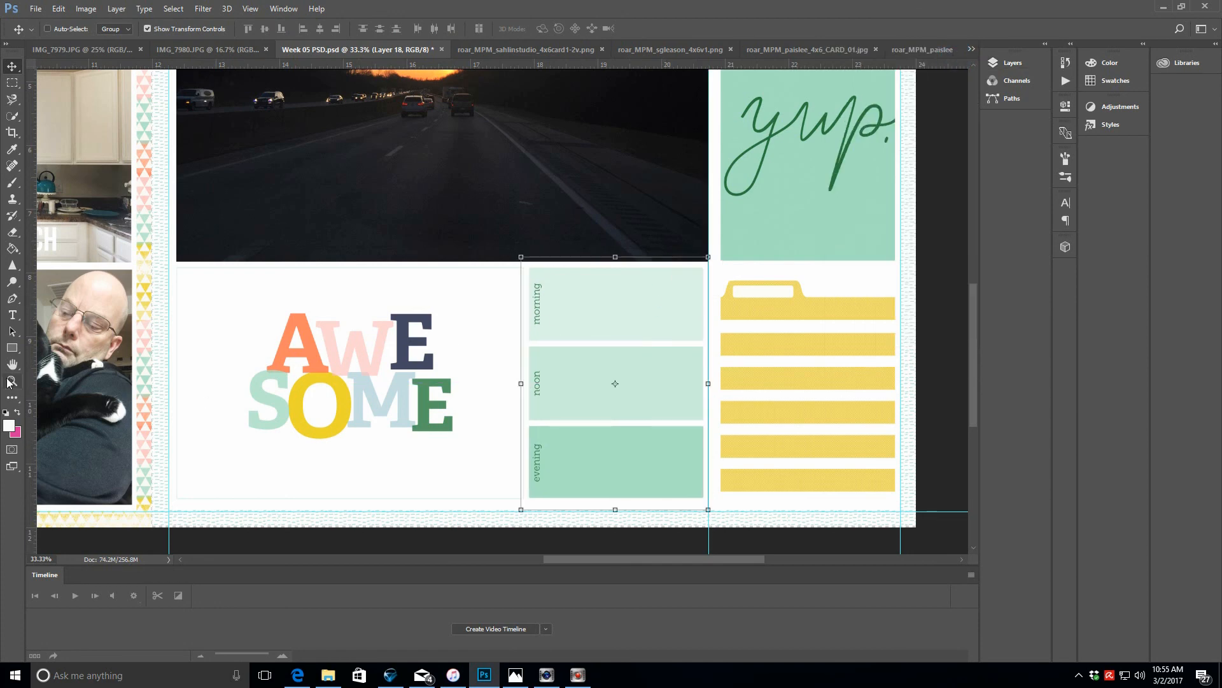
click(349, 29)
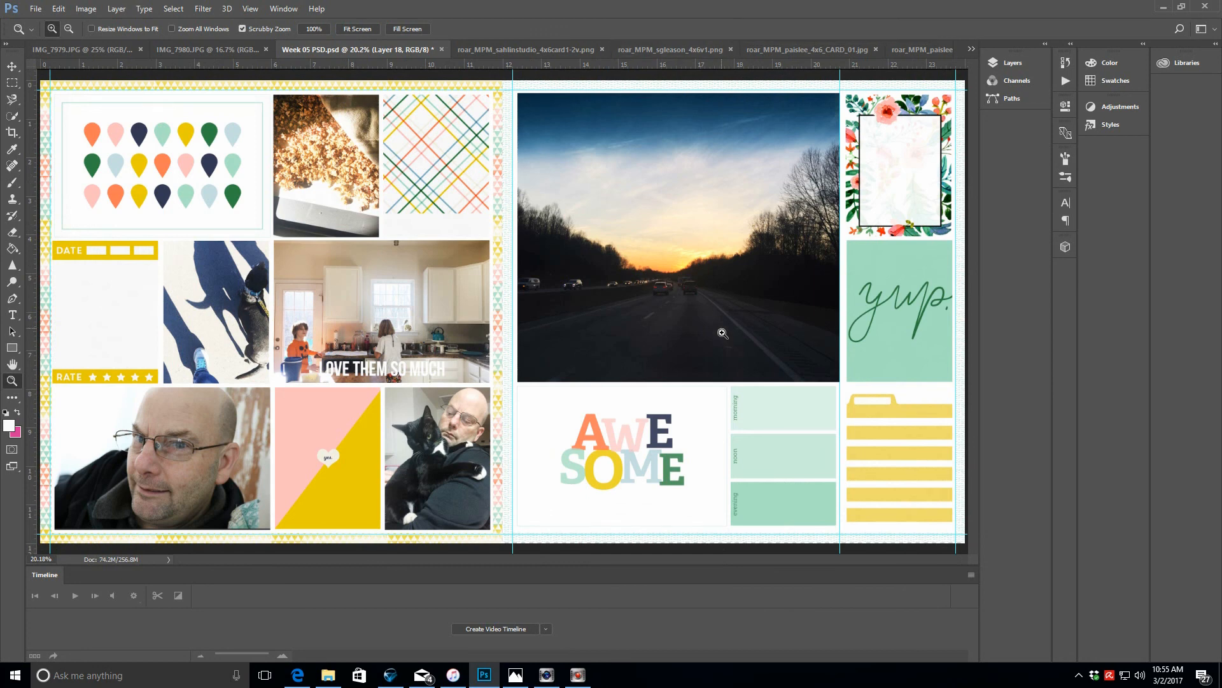
- Add a new layer directly above Layer 3, the sunset photo
click(1013, 63)
click(928, 295)
click(940, 361)
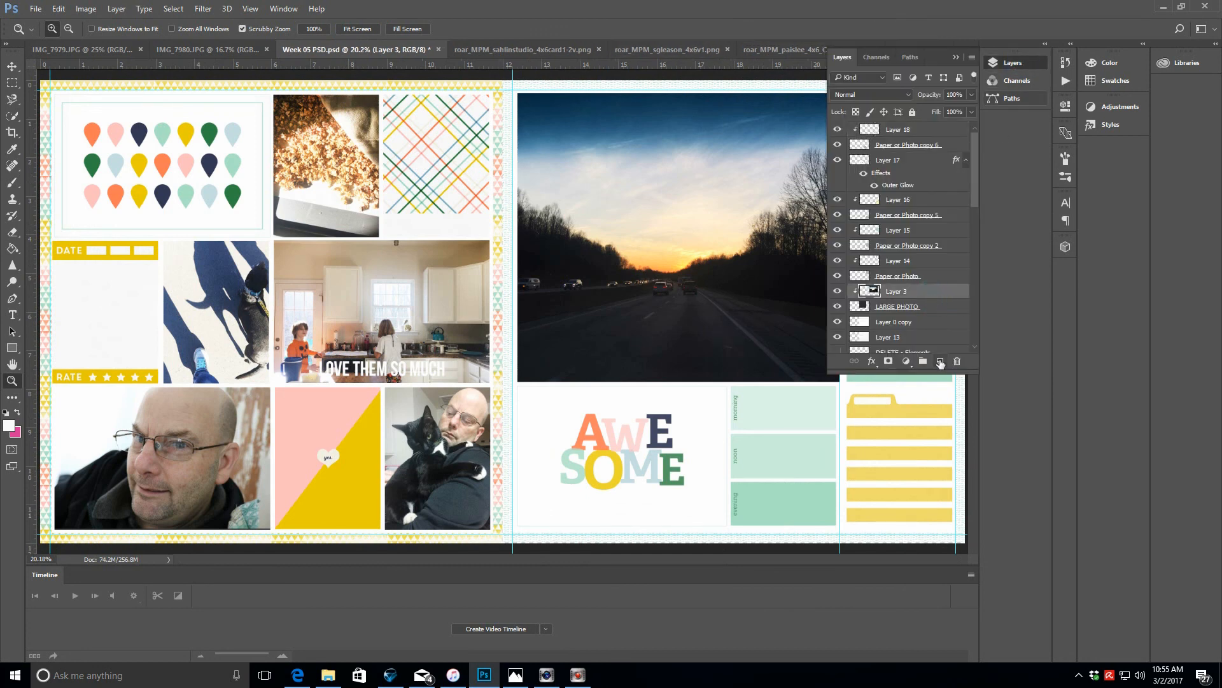
- Set horizontal type to Modern No. 20 at 16 pt and draw a wide text box across the dark road in the sunset photo
click(12, 314)
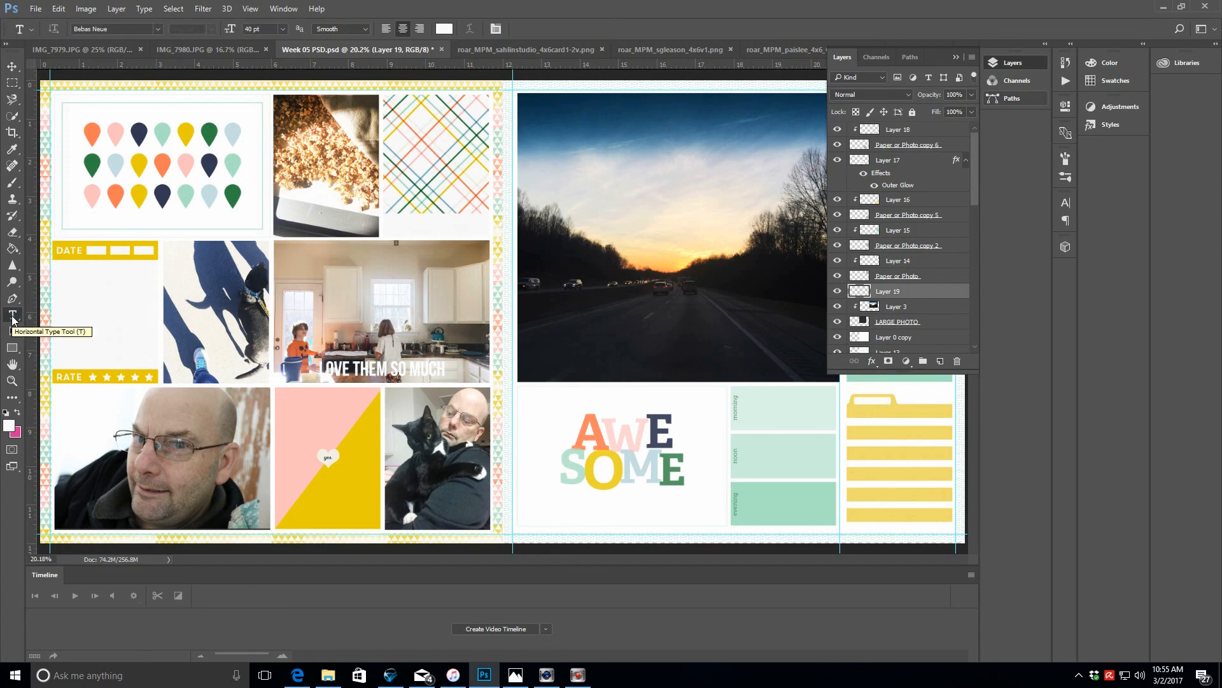
click(158, 29)
click(138, 75)
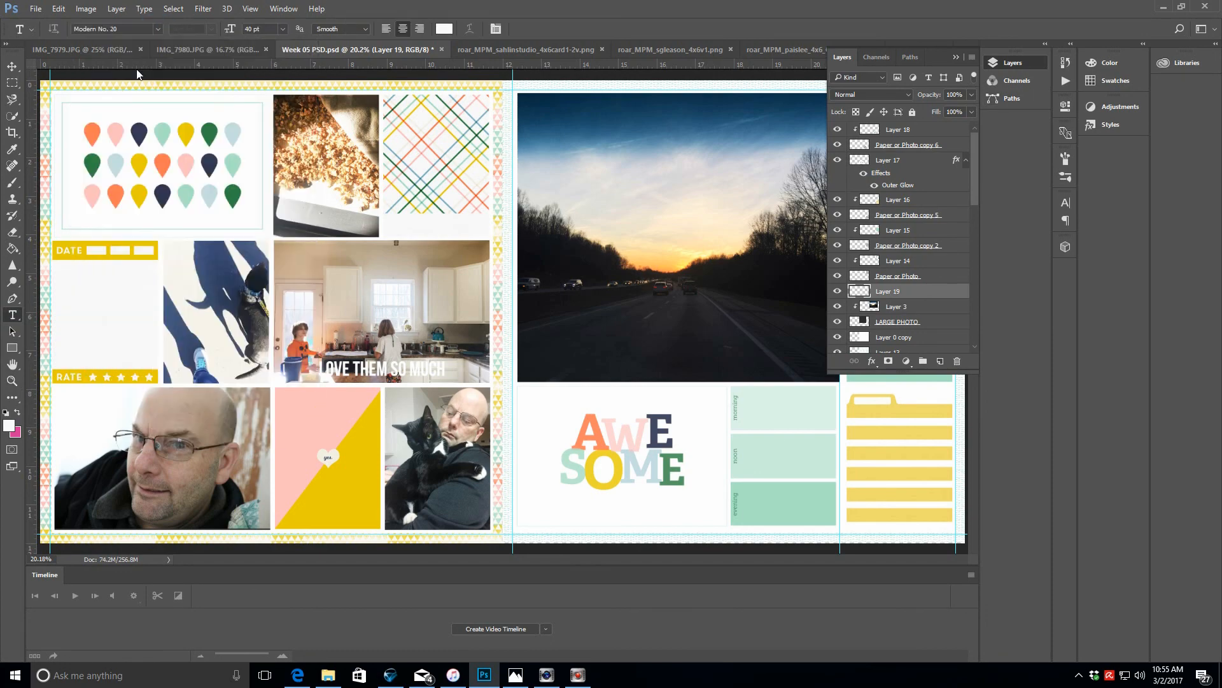
click(276, 30)
click(261, 163)
drag(538, 310, 825, 365)
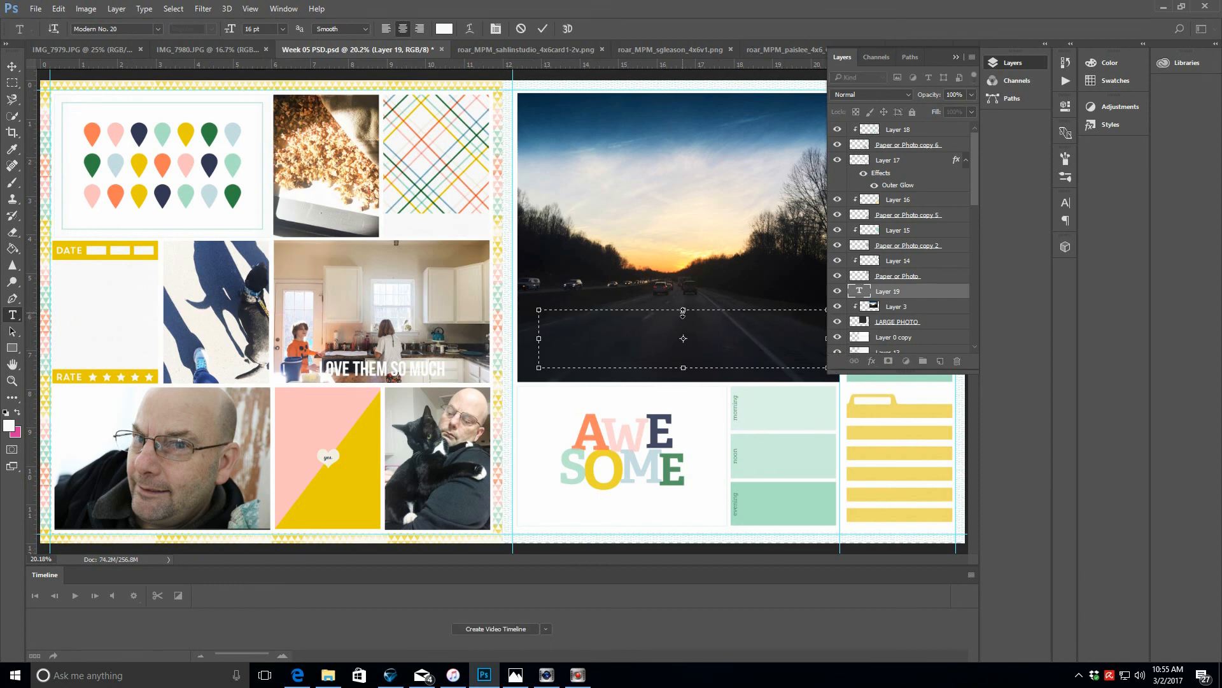
click(955, 59)
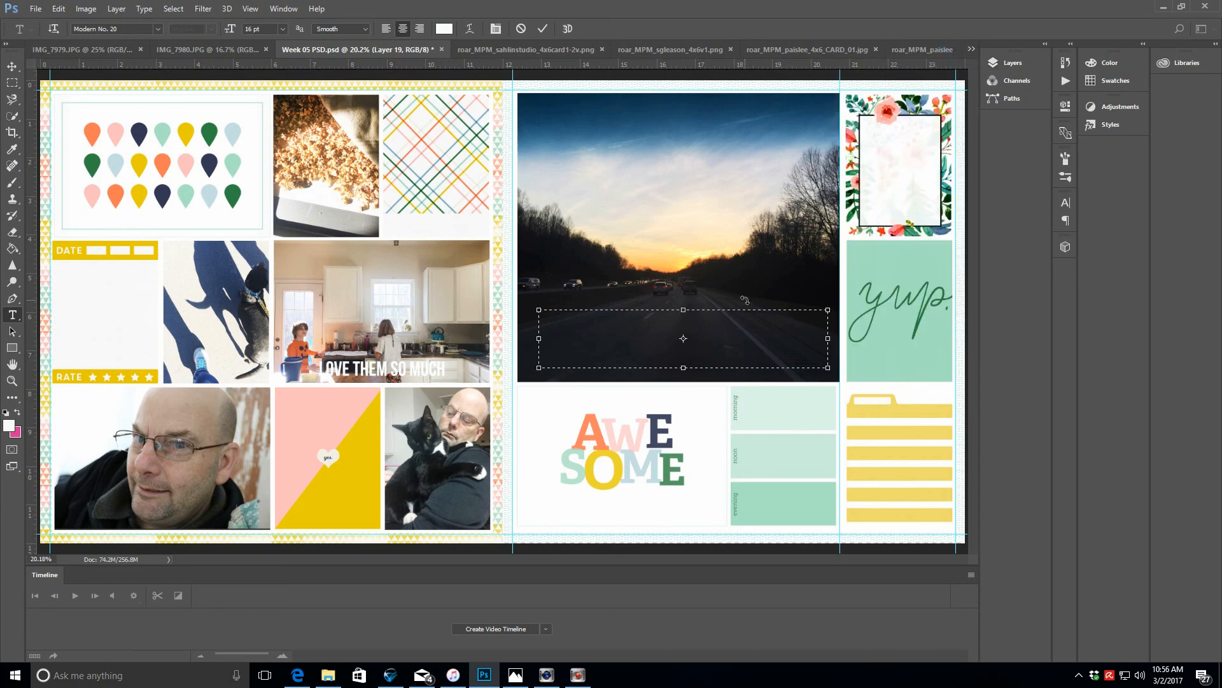
- Write "We've been having some stunning sunsets lately, and I have been obsessed with capturing them." in the sunset photo's text box
text(We've been having some stunning sunsets lately, and I am)
key(BackSpace)
key(BackSpace)
key(BackSpace)
text(have been obsessed with cap)
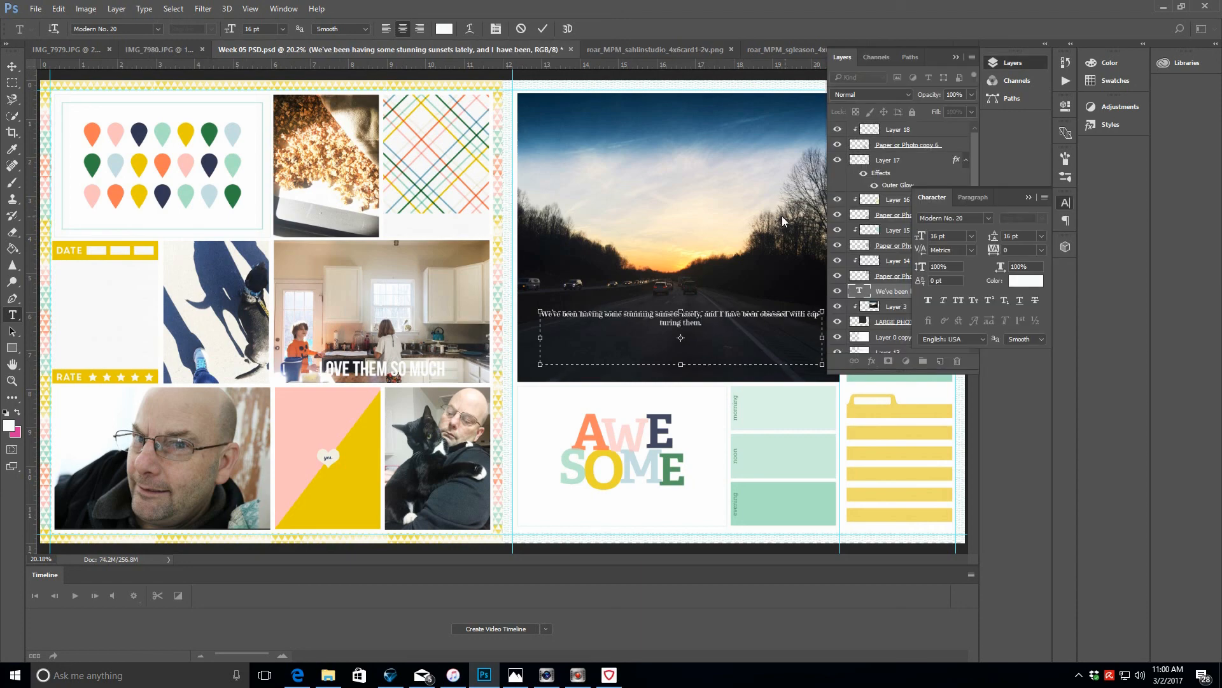
- Continue the photo text with "This one hung very low on the horizon as we zipped off to Winston one night to run an errand."
text(This one hung )
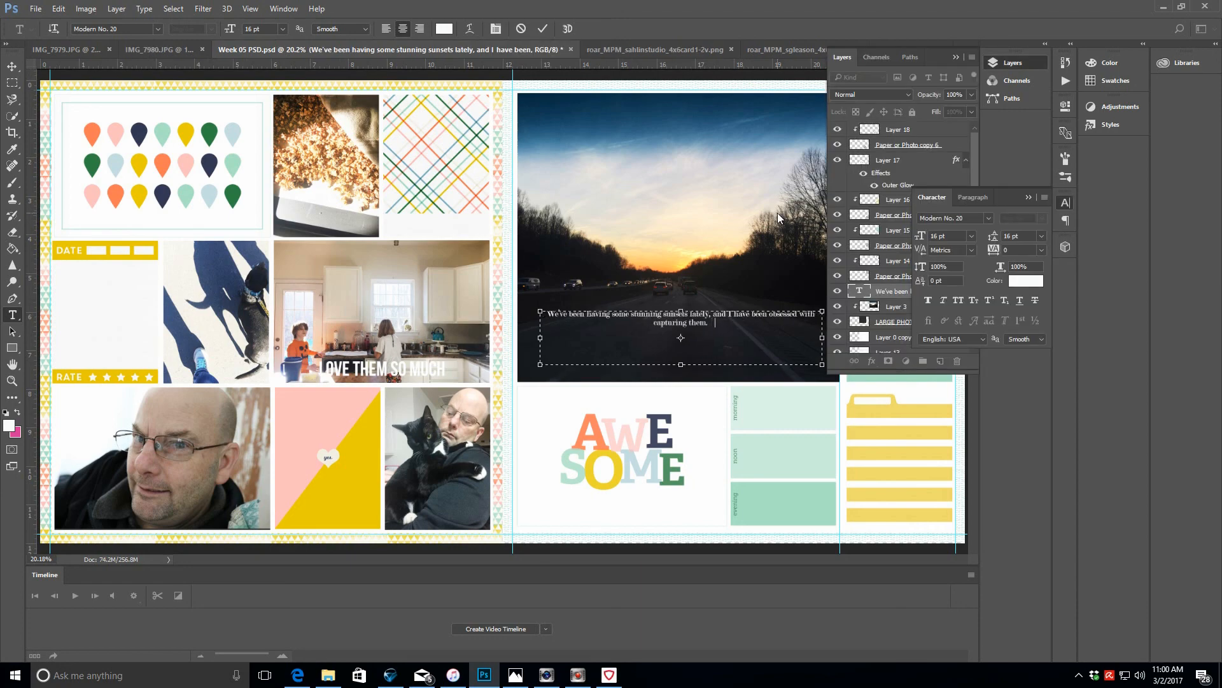
text(very low on the horizon as we zipped off to Winston one )
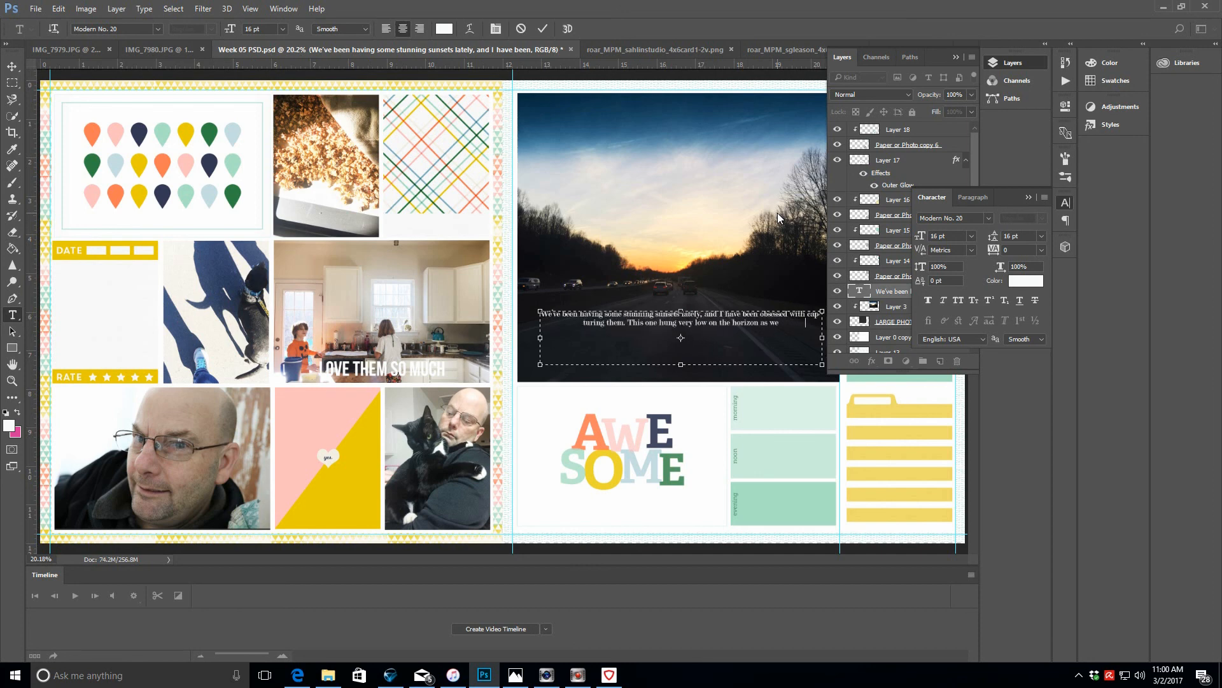
text(night to run an errand.)
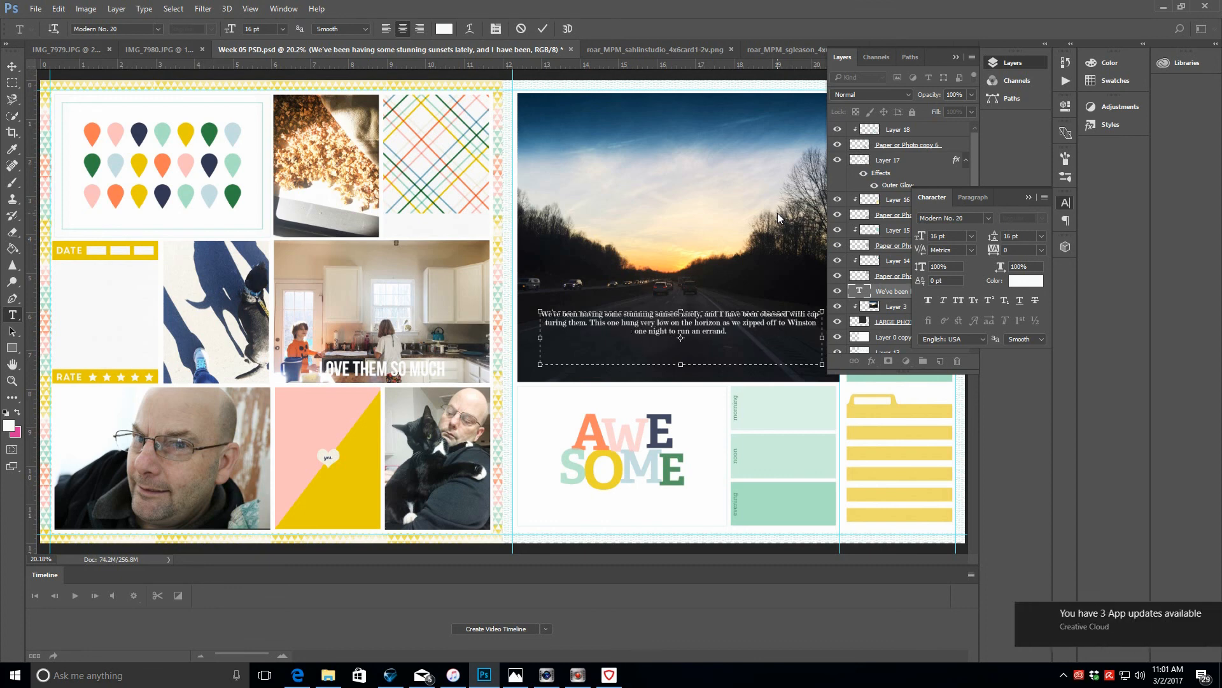
- Add the sentence "These bursts of sunlight bring me joy and hope for tomorrow" to the photo text
text( These bursts of )
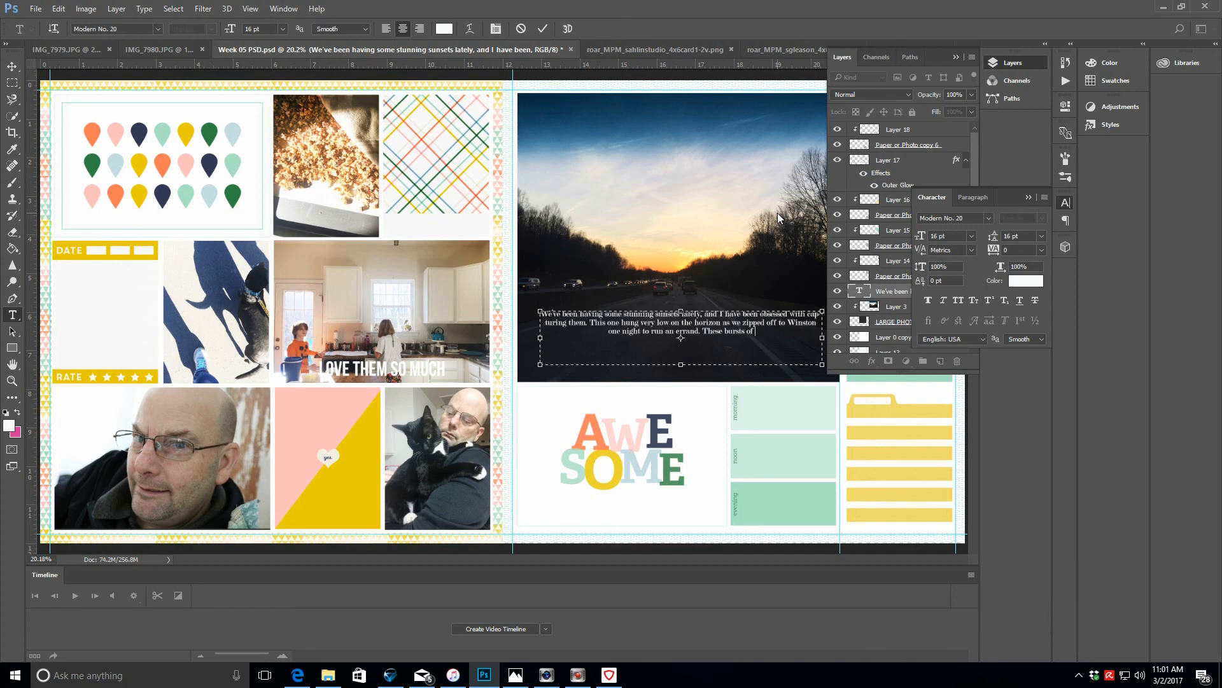
text(sunlight bri)
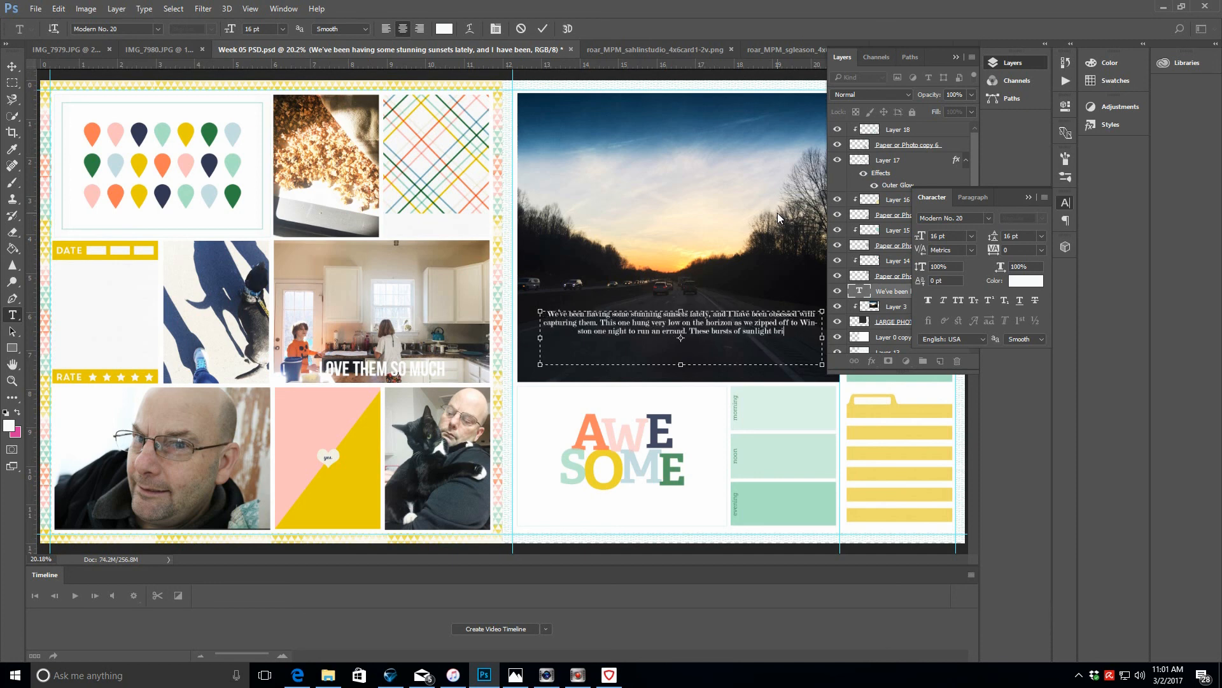
text(ng me joy and hope)
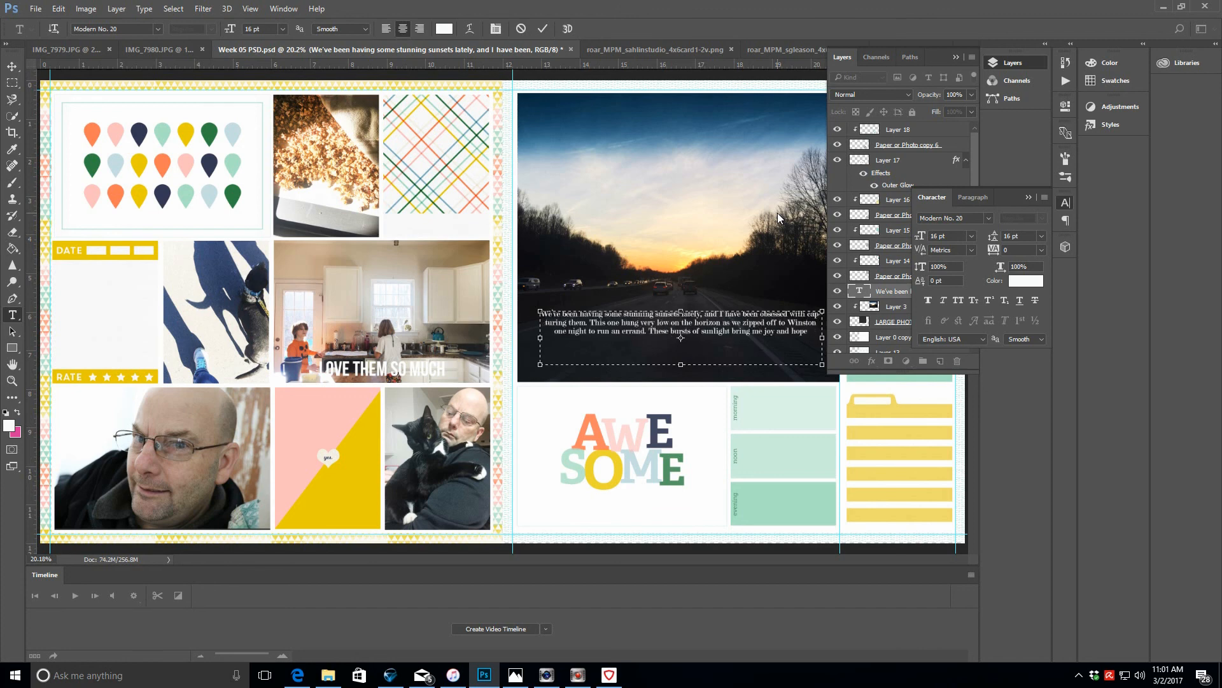
text( for tomorrow)
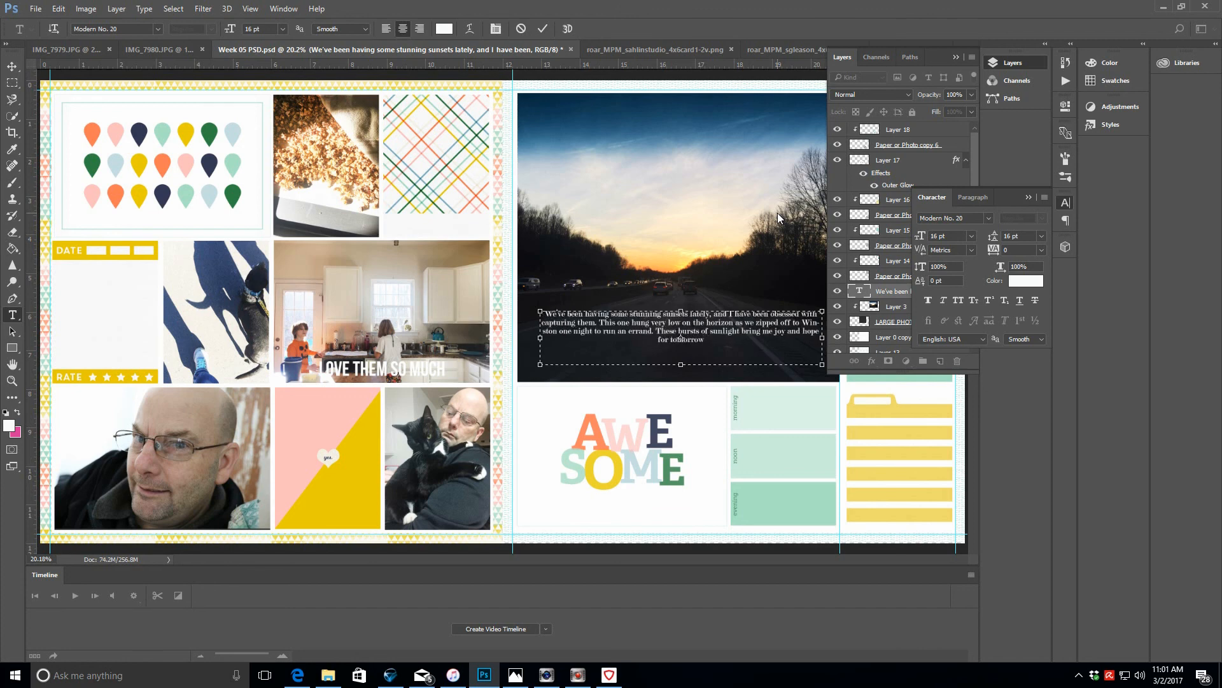
- End the photo text with "Joy that today was good, and hope that tomorrow will be even better."
text(. Joy that)
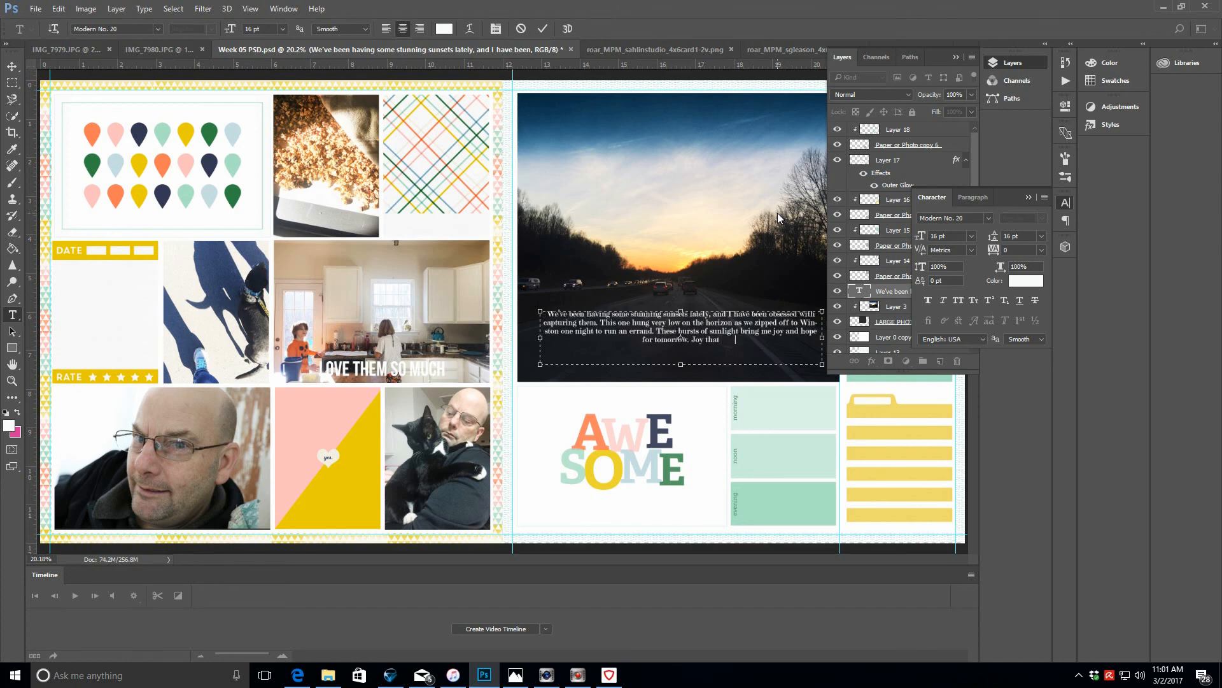
text( today was good, and hope that tomorrow will be even be)
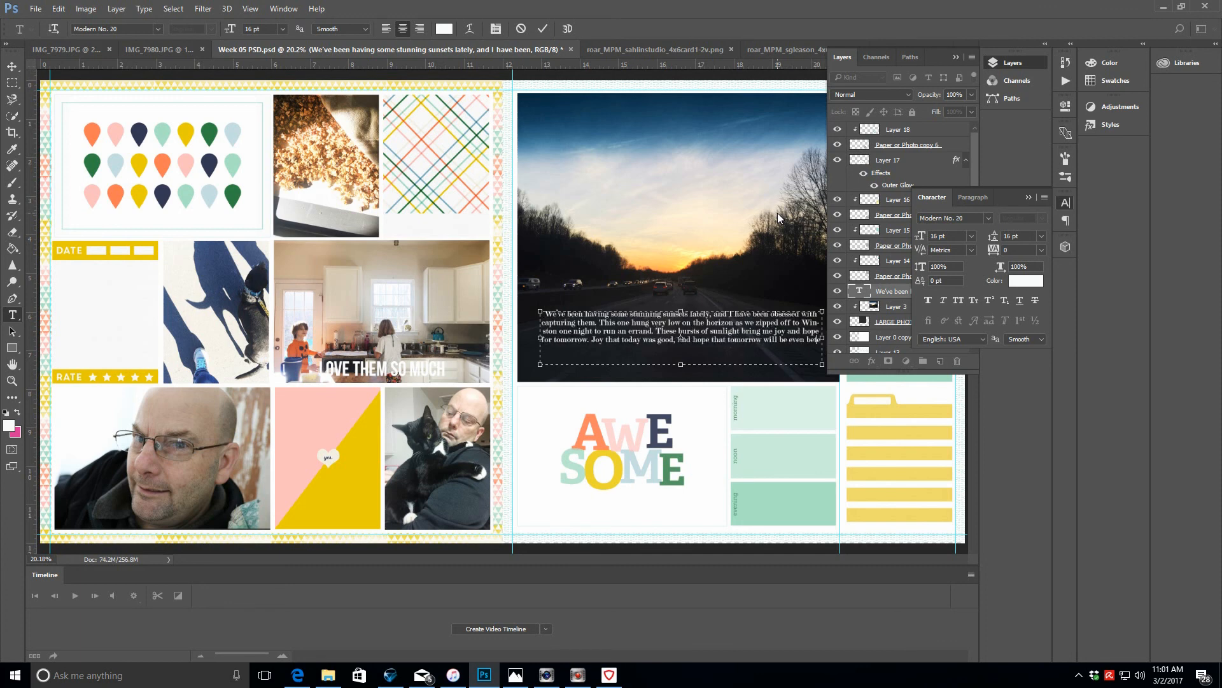
text(tter.)
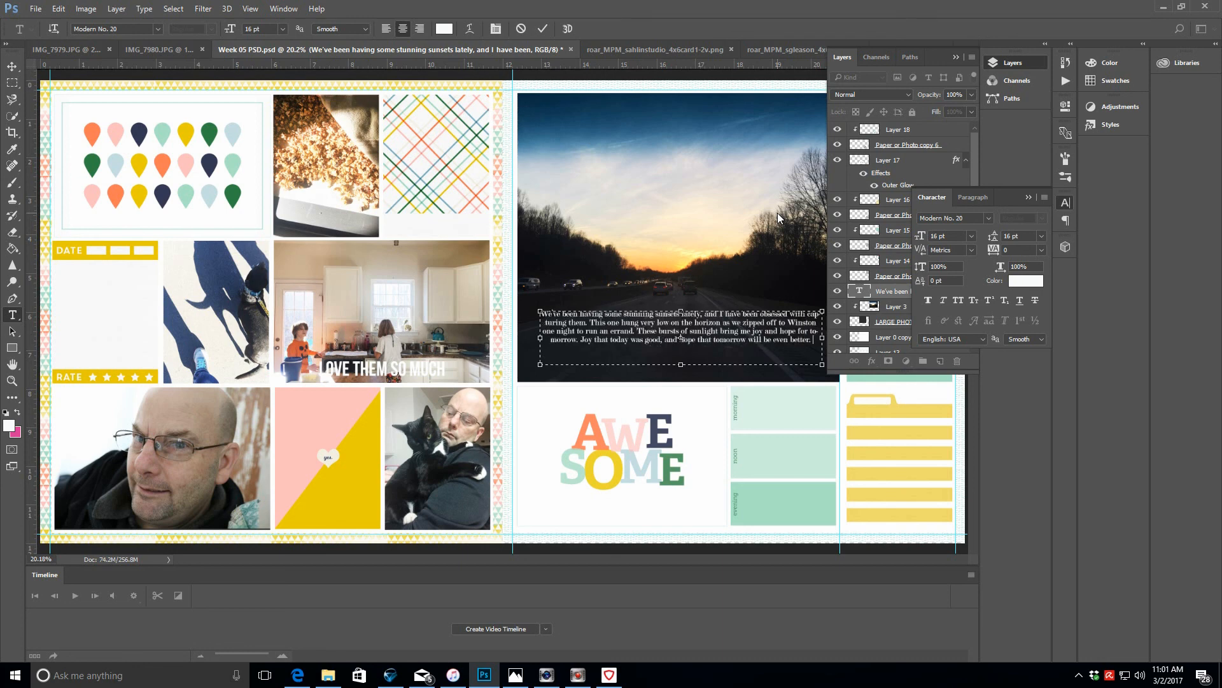
- Continue the photo text with "This time of year is hard on me for the darkness and heaviness of the season"
text( This)
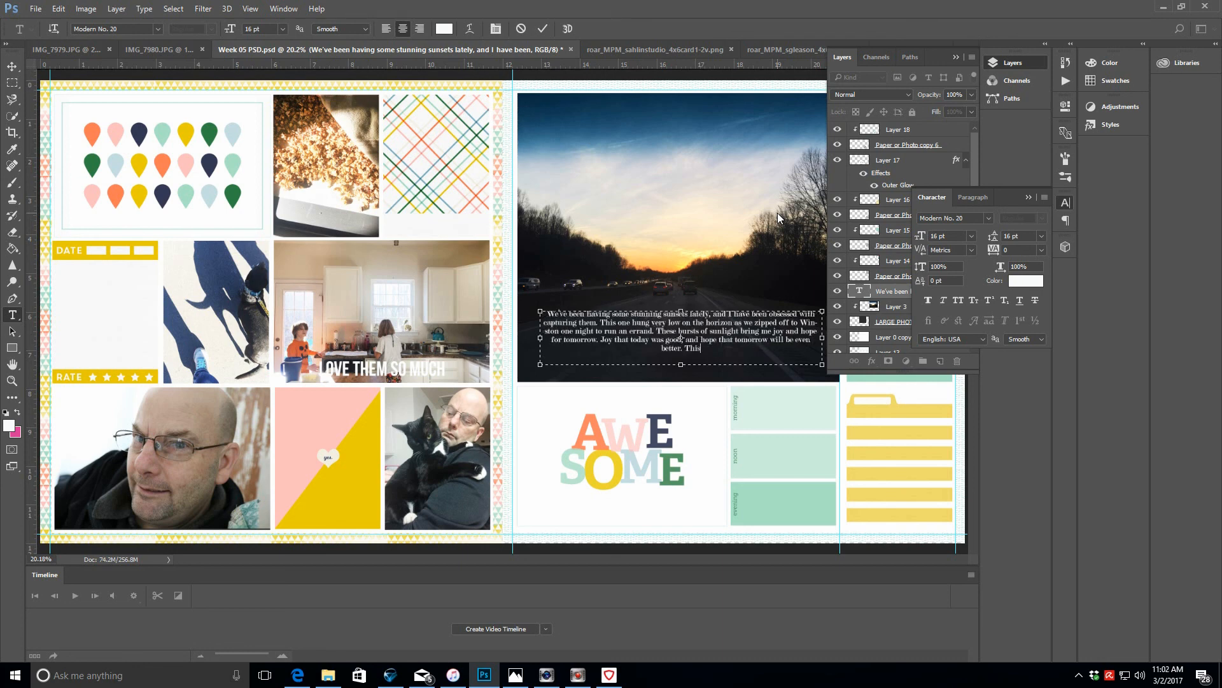
text( time of year is hard on me)
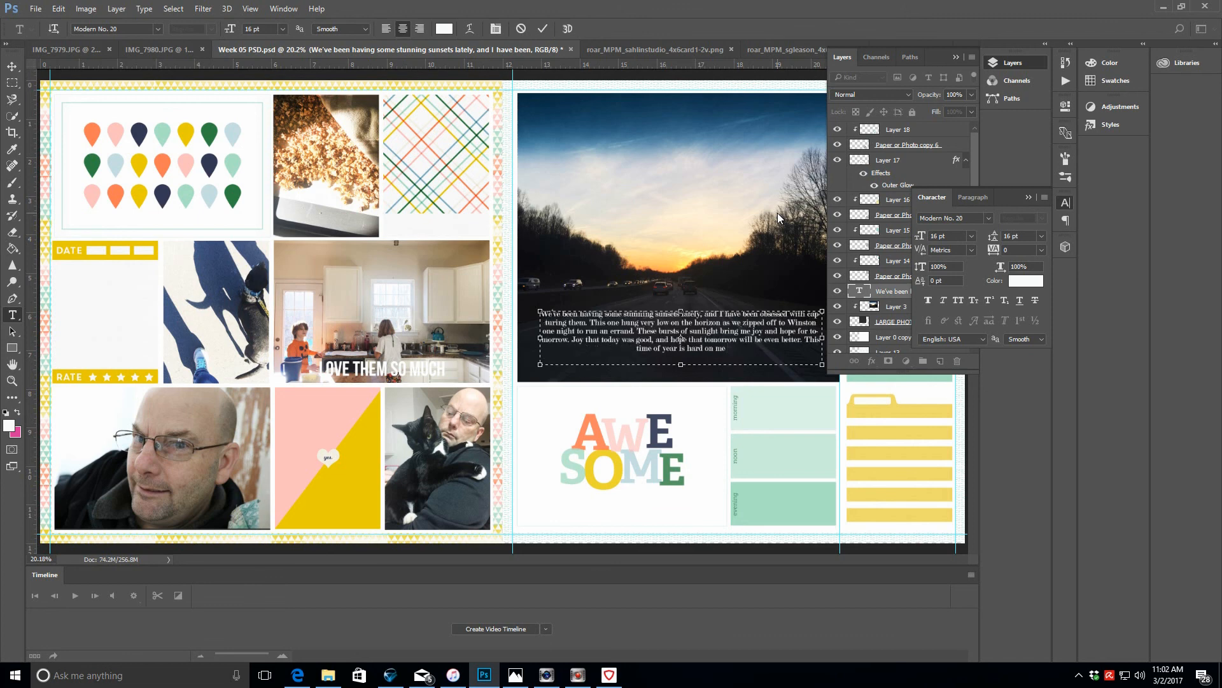
text( for the darkne)
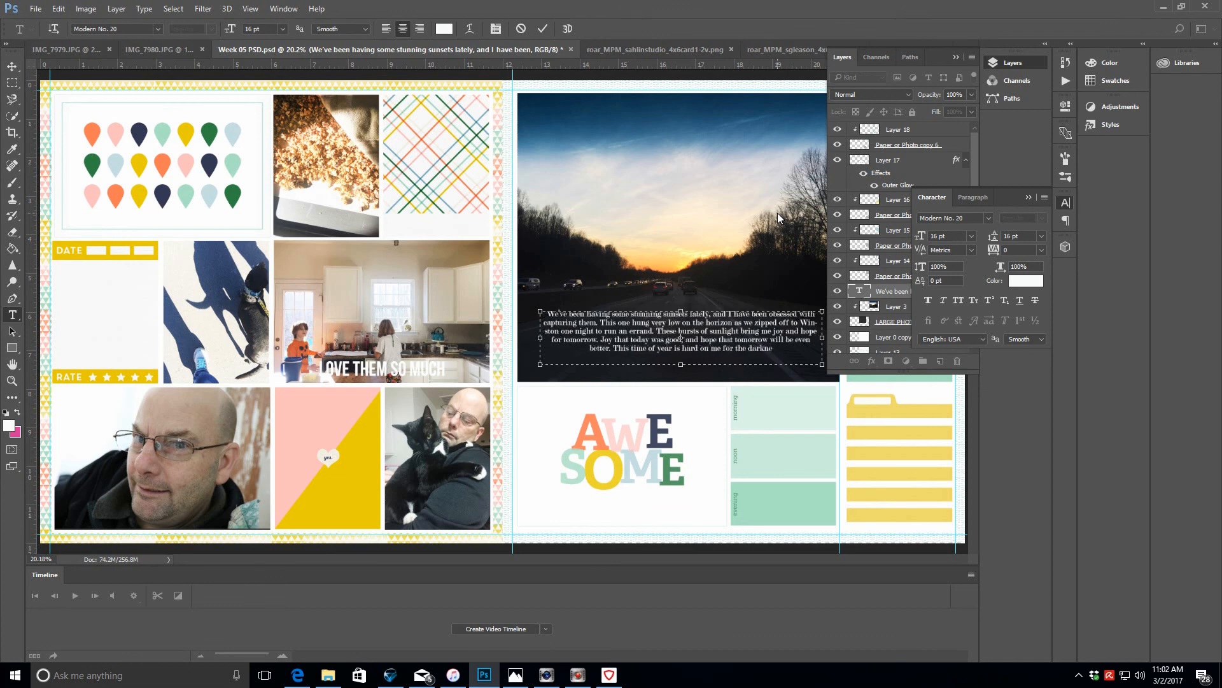
text(ss and heaviness of the season)
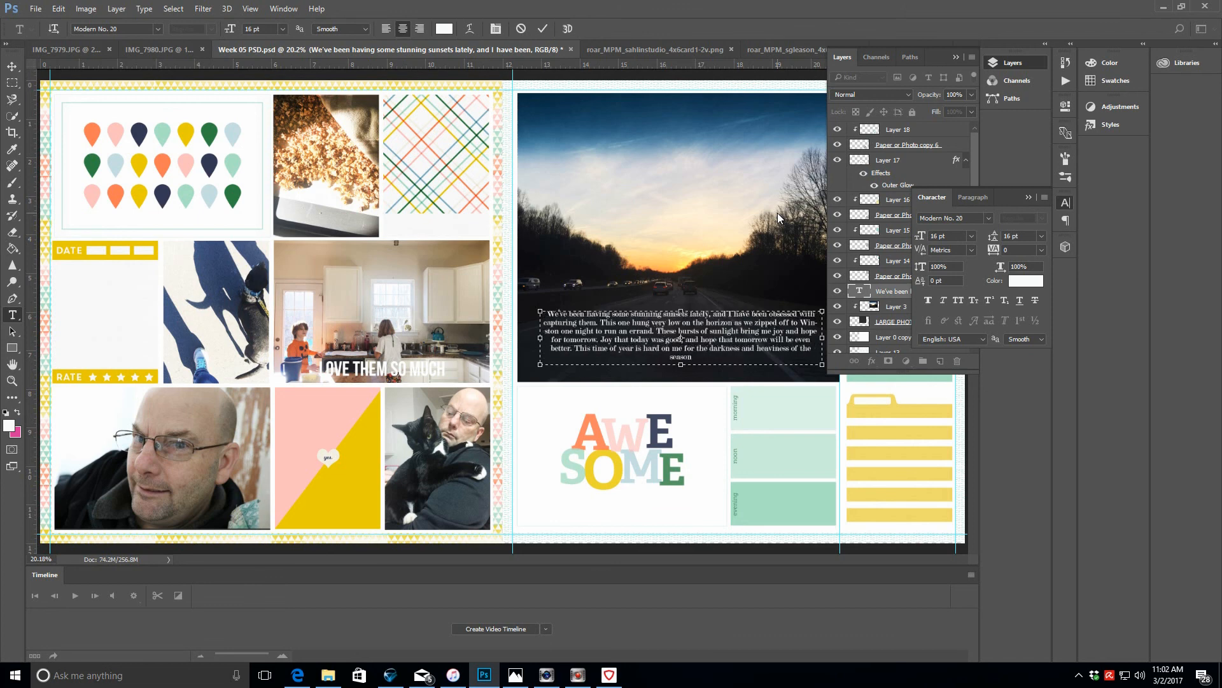
- Finish the photo text with ", but I am so very thankful for this." and collapse the Character and Layers panels covering the right page
text(, but I am thankful for)
text( this.)
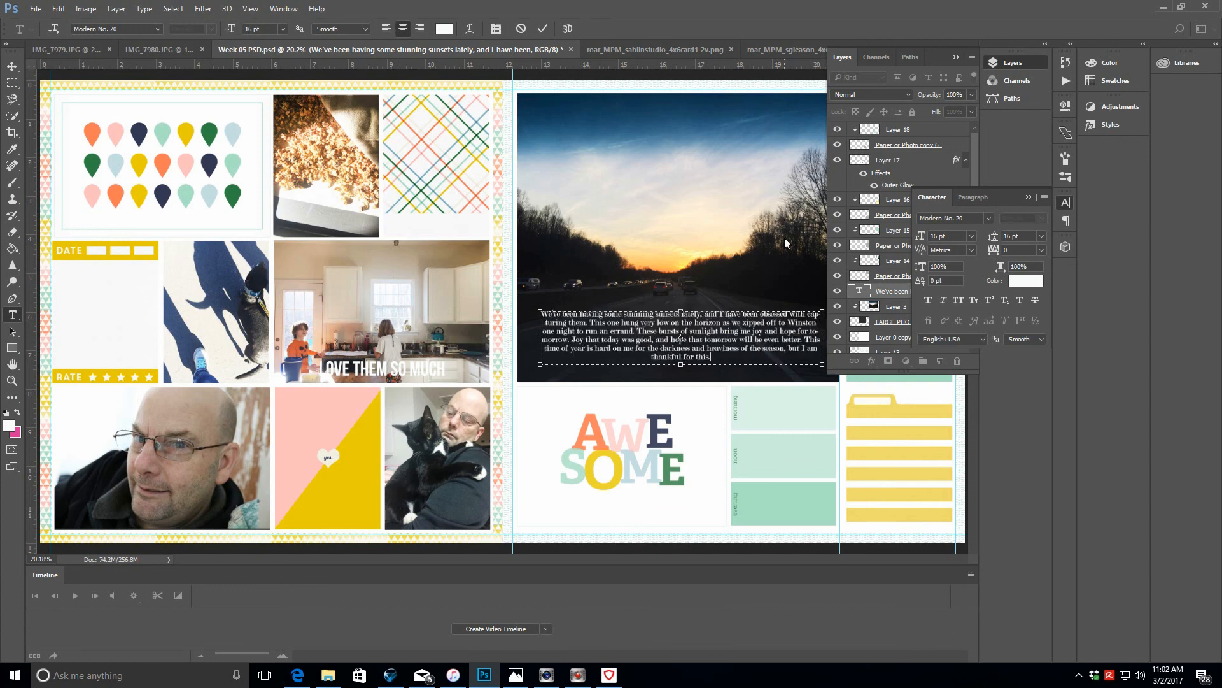
text(y)
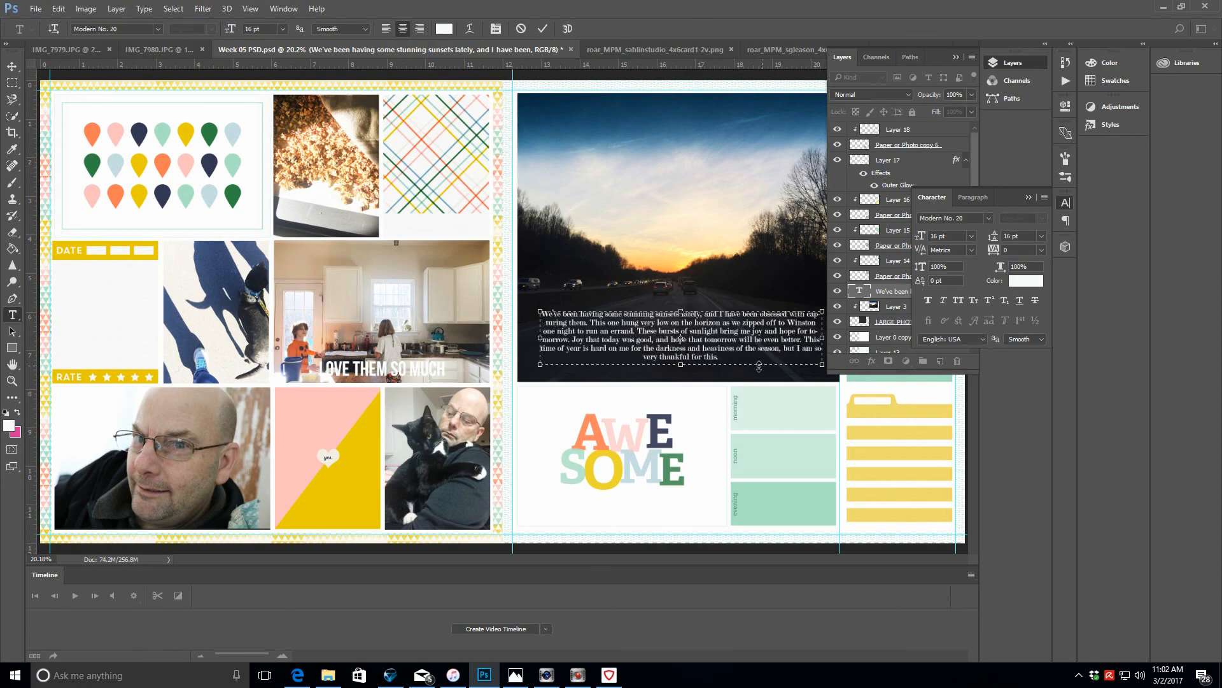
click(541, 29)
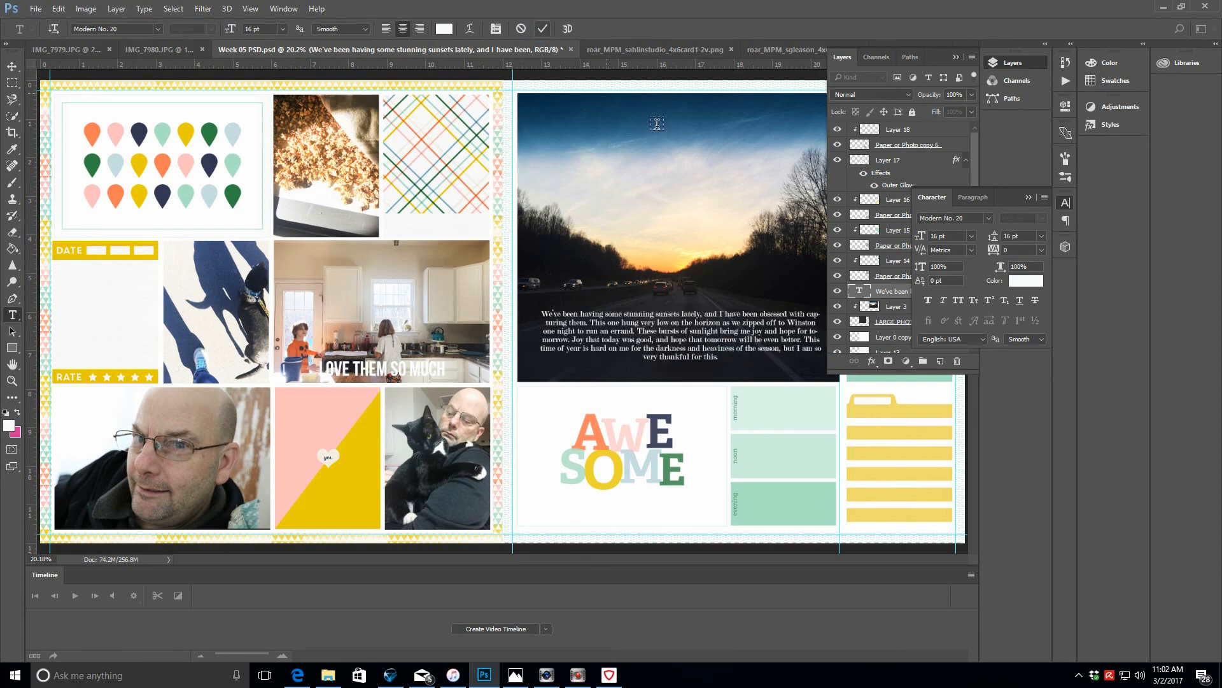
click(1029, 198)
click(956, 56)
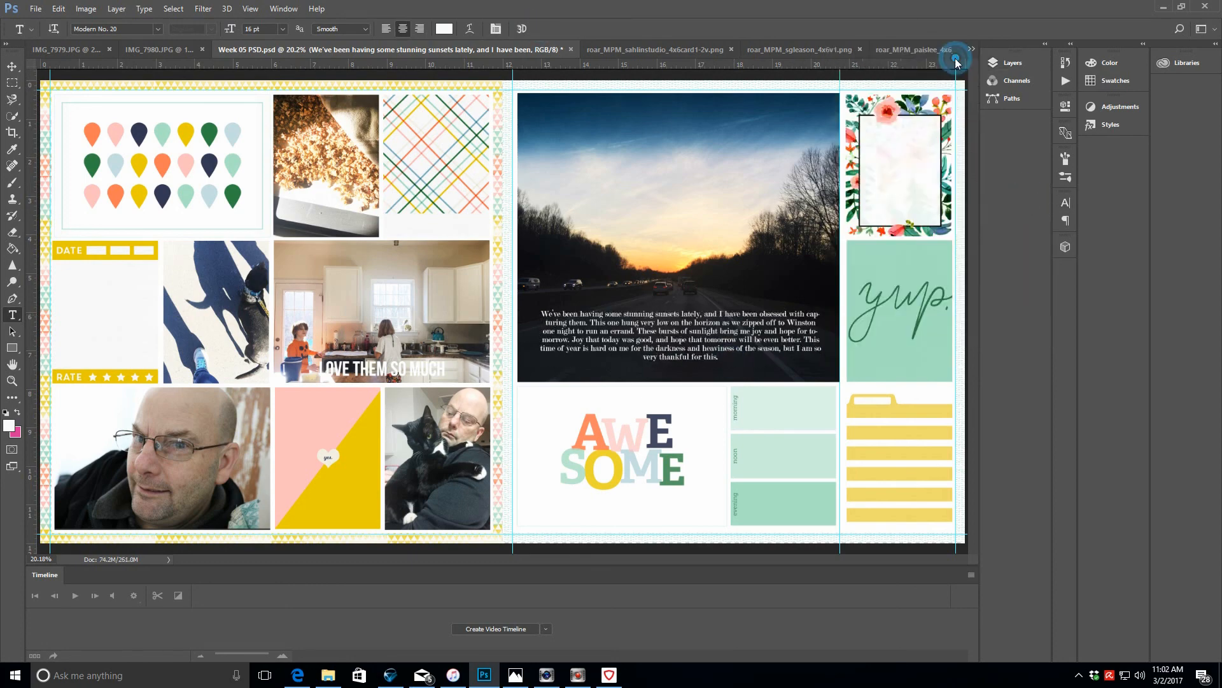